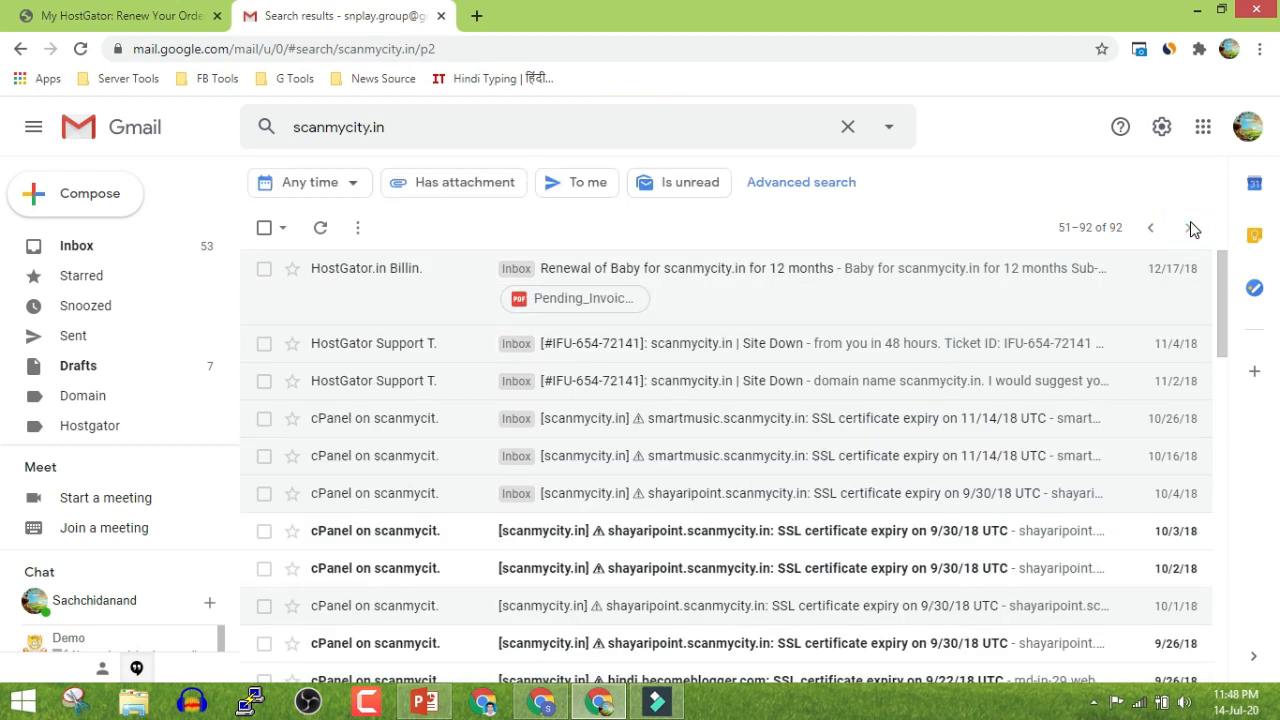
Open the HostGator Billing email for scanmycity.in from the search results
scroll(1172, 268, "down", 4)
scroll(1172, 268, "down", 10)
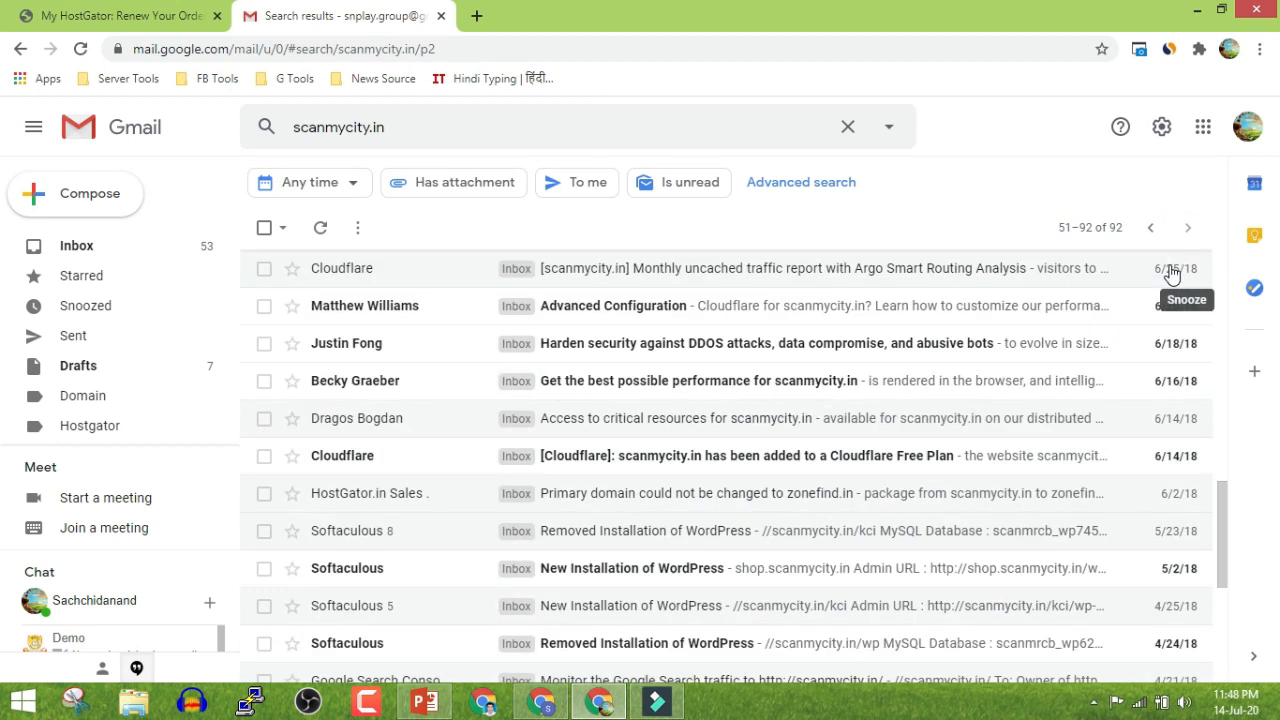
left_click(457, 545)
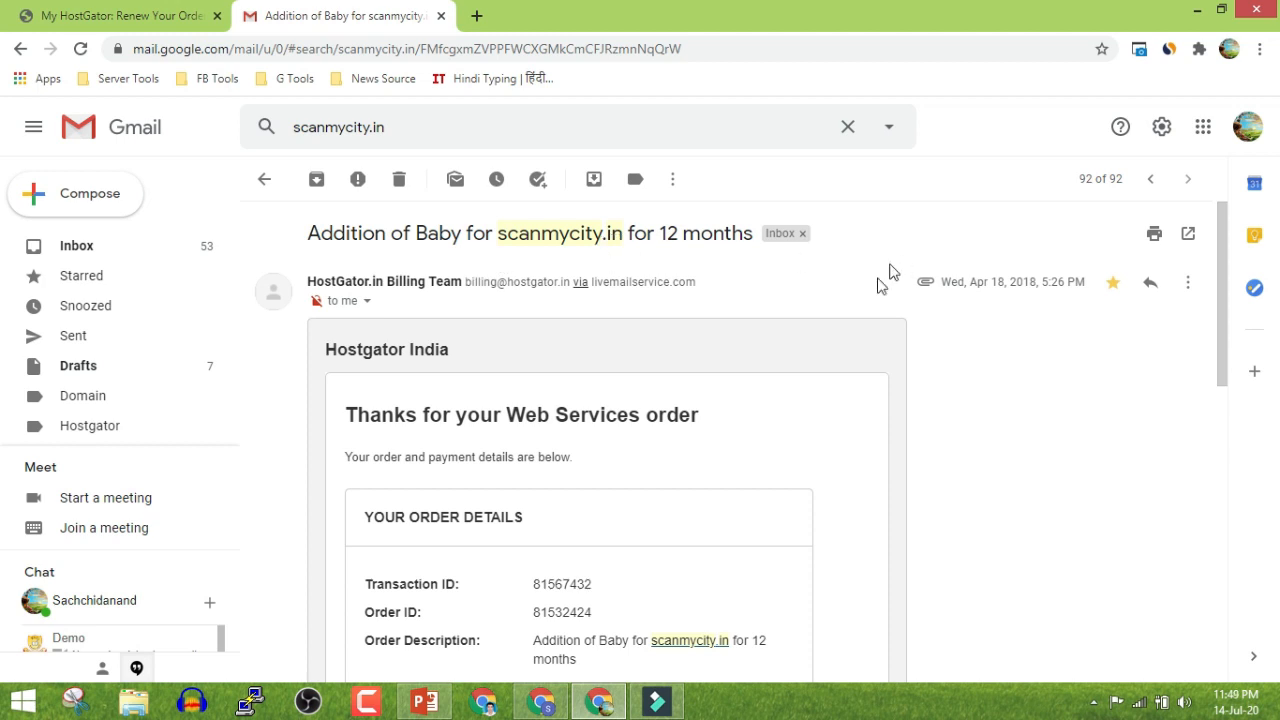
Review the invoice total, then return to the HostGator renewal page listing the plans
scroll(836, 385, "down", 1)
scroll(834, 389, "down", 4)
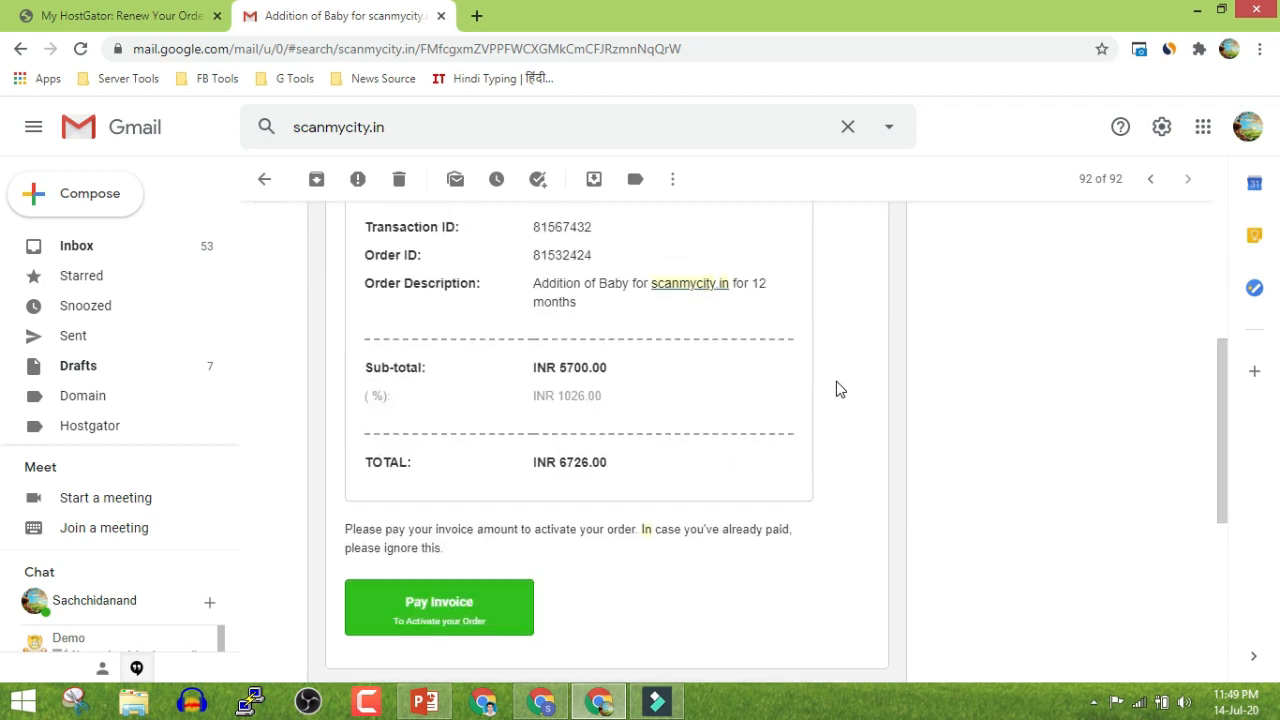
scroll(829, 389, "up", 5)
left_click(165, 10)
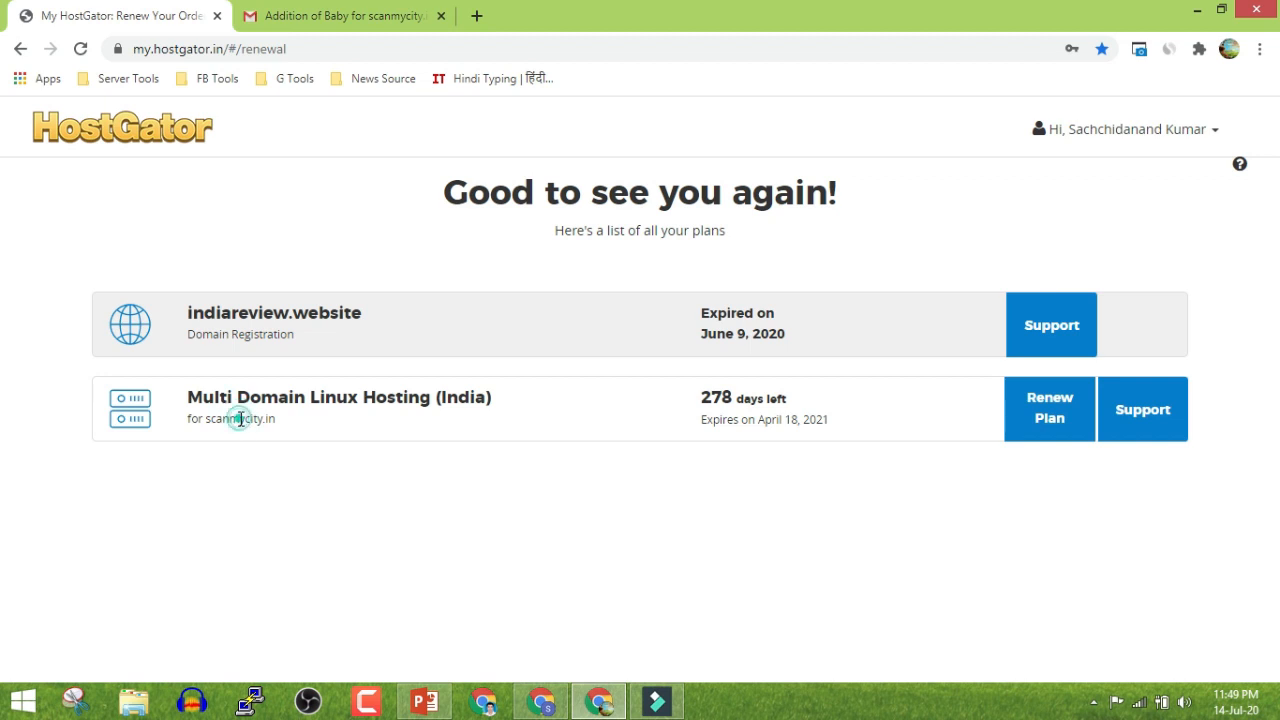
left_click_drag(697, 412, 814, 419)
triple_click(811, 419)
left_click(740, 480)
triple_click(723, 396)
left_click(640, 466)
Close the Lallan Top, Hindi Me and TechCrunch tabs, leaving the HostGator homepage
left_click(541, 700)
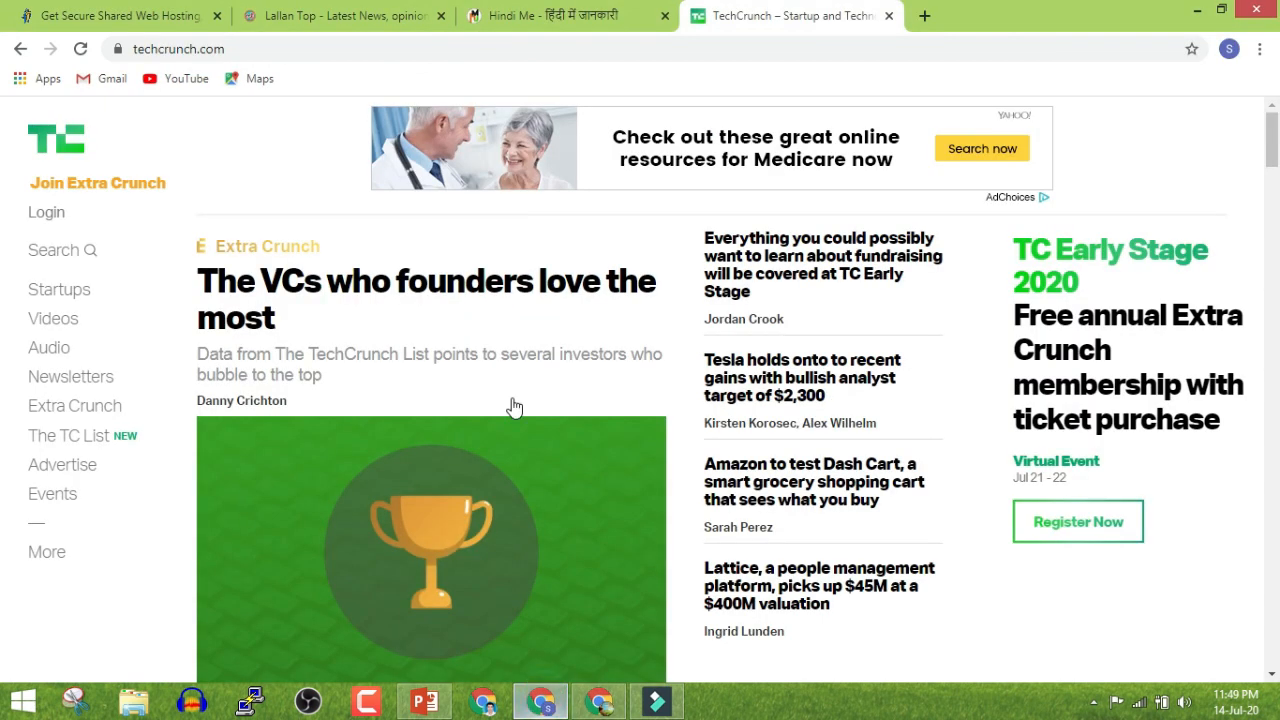
left_click(441, 17)
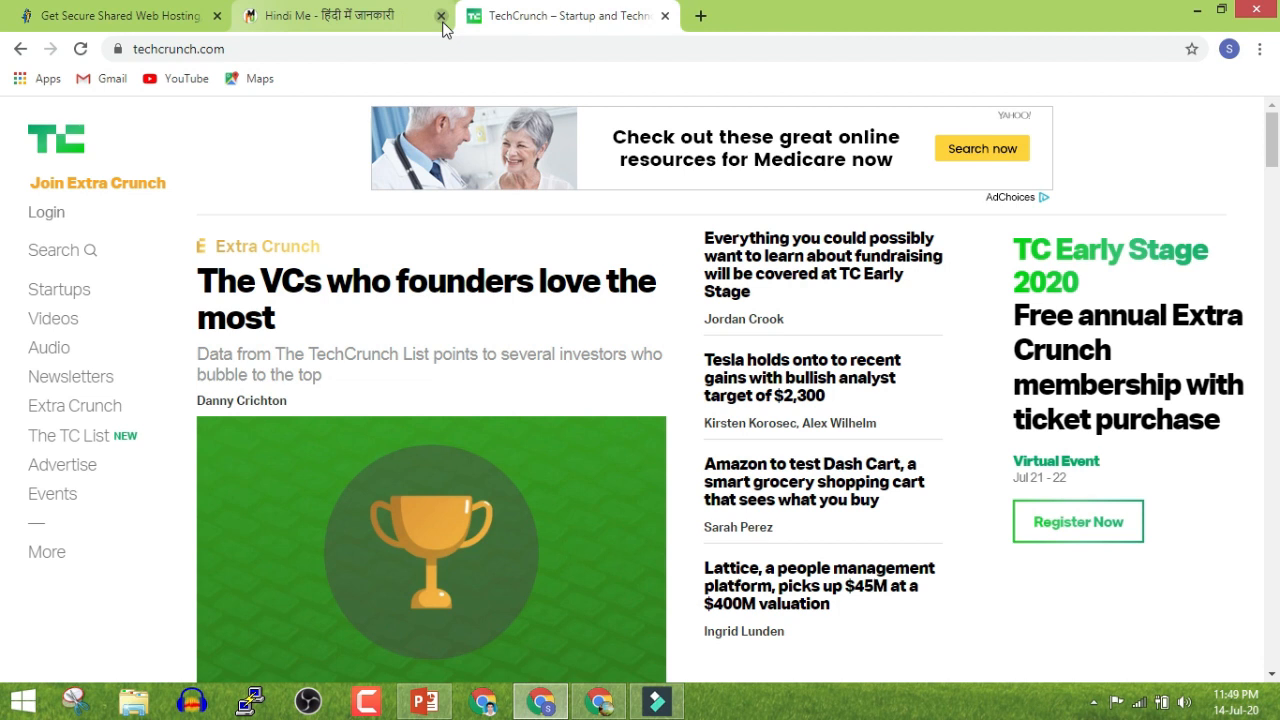
left_click(441, 17)
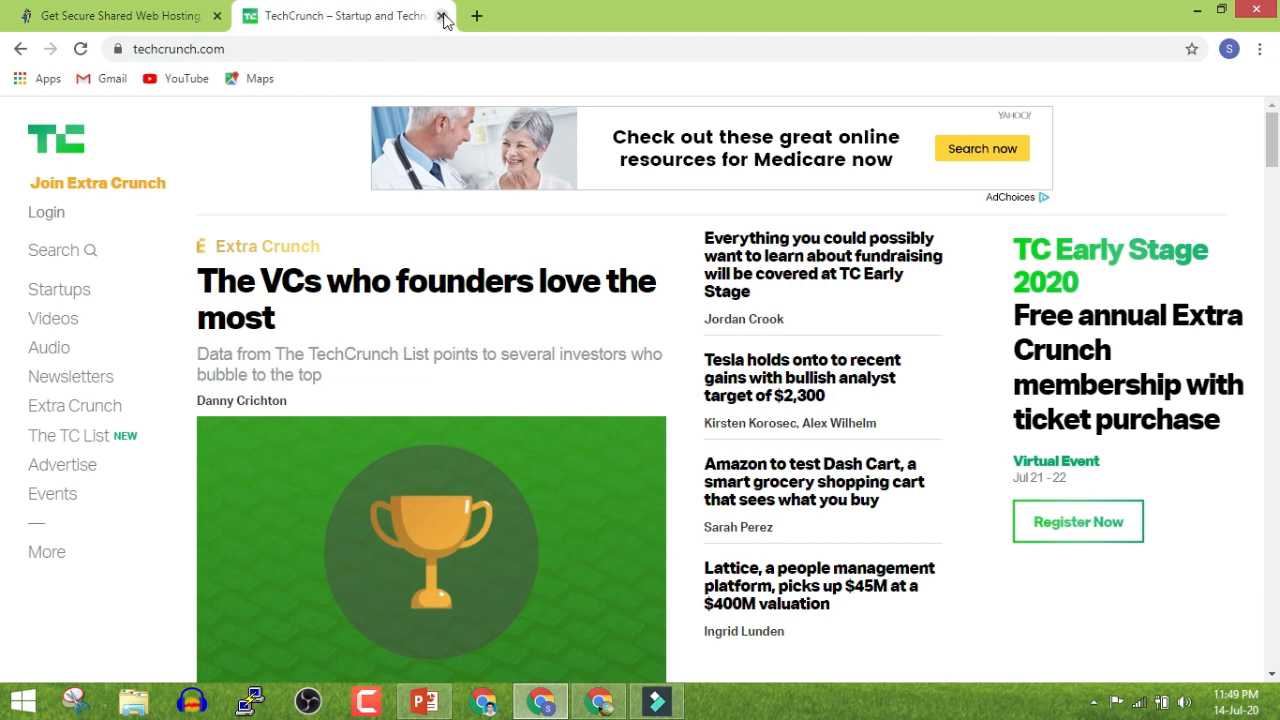
left_click(444, 20)
left_click(147, 12)
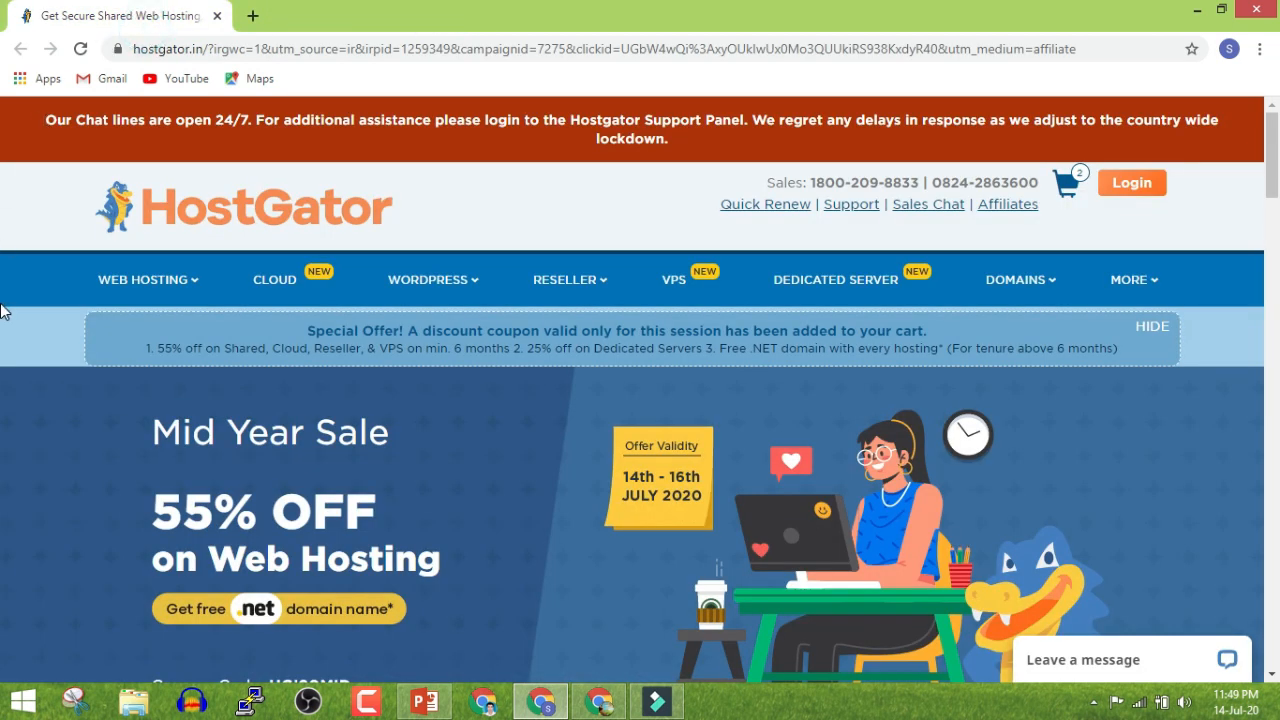
Browse the HostGator homepage's Shared Hosting section and open the sale offer with coupon HGI20MID
scroll(3, 410, "down", 1)
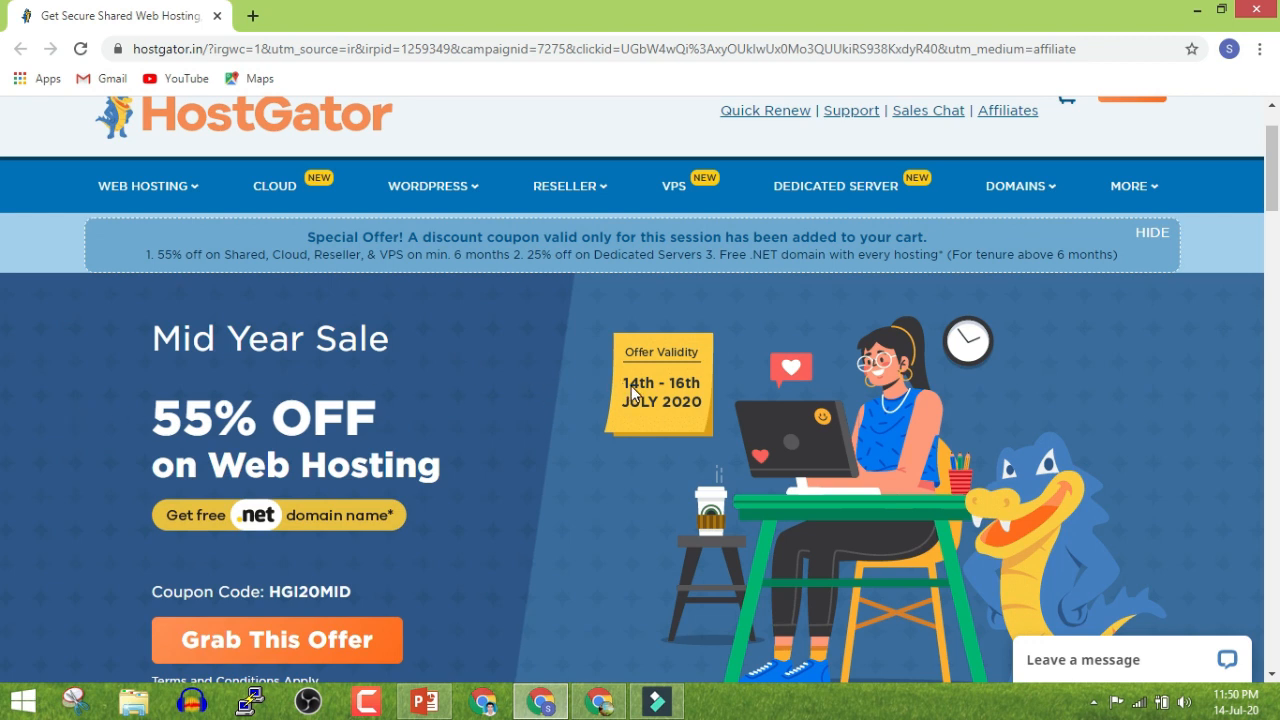
scroll(575, 401, "down", 1)
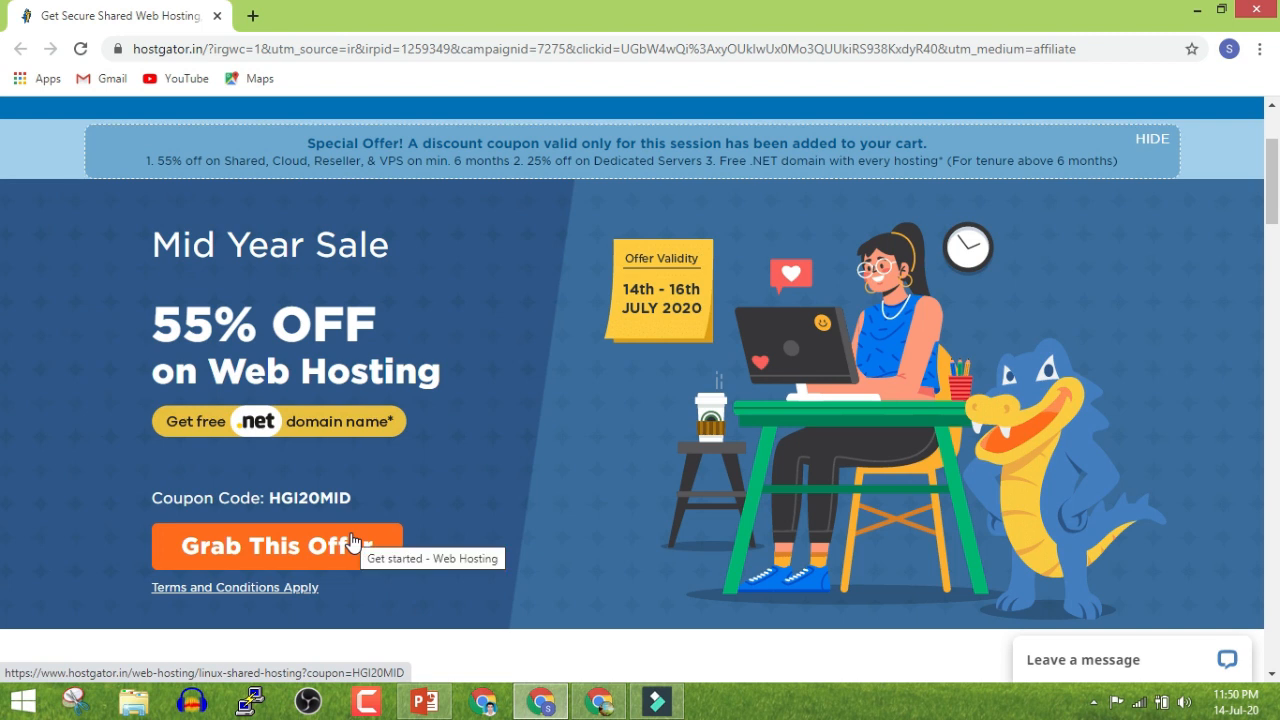
scroll(365, 530, "down", 4)
scroll(234, 223, "down", 3)
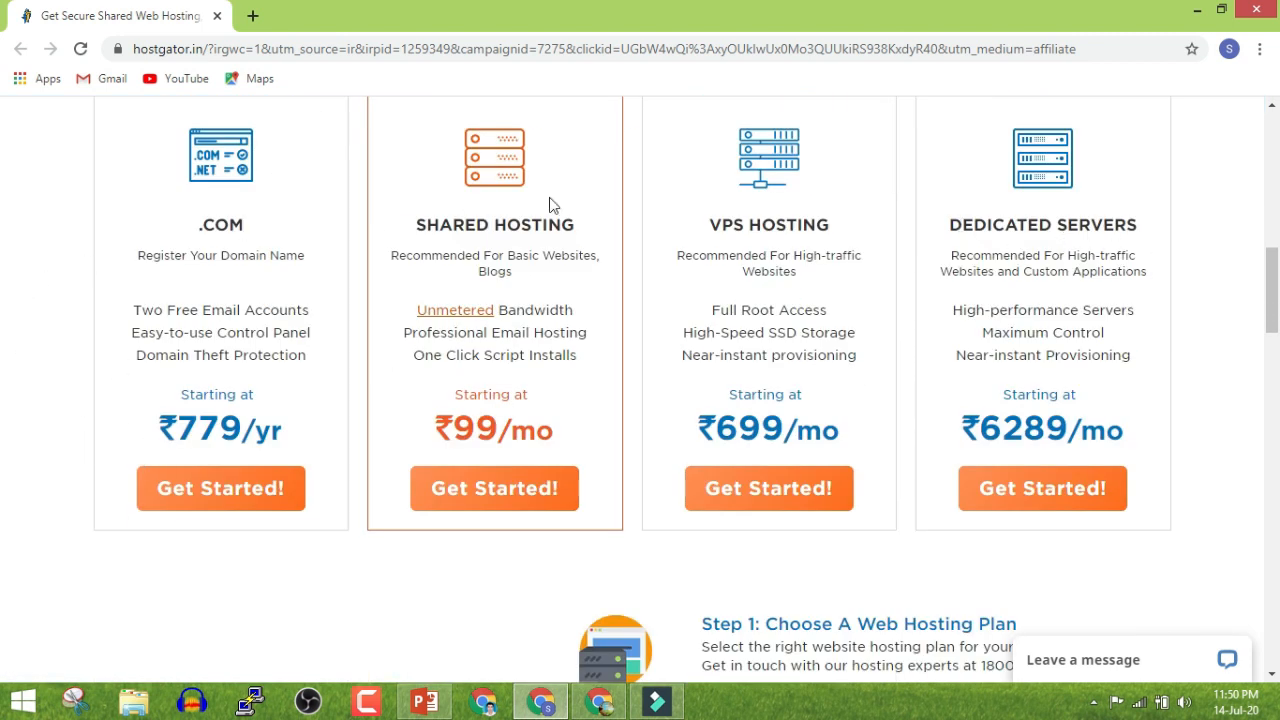
scroll(340, 420, "up", 1)
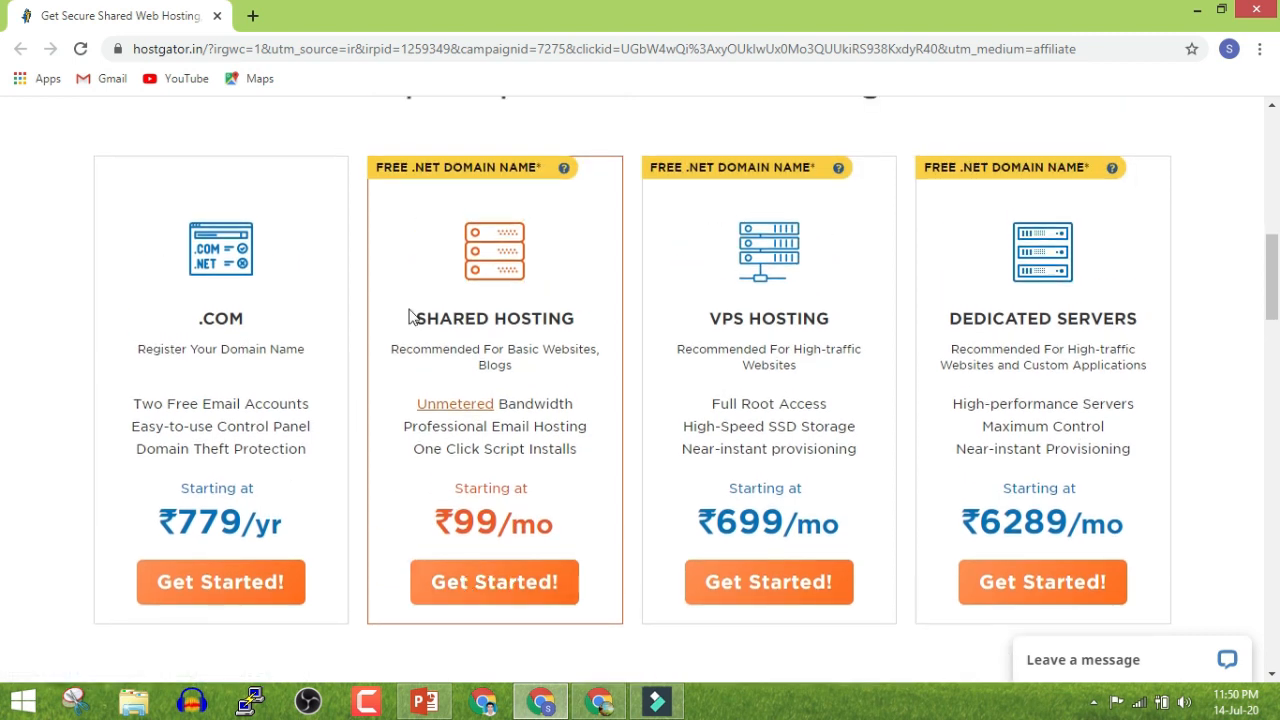
left_click_drag(416, 318, 566, 319)
triple_click(565, 320)
left_click(534, 342)
scroll(531, 348, "up", 4)
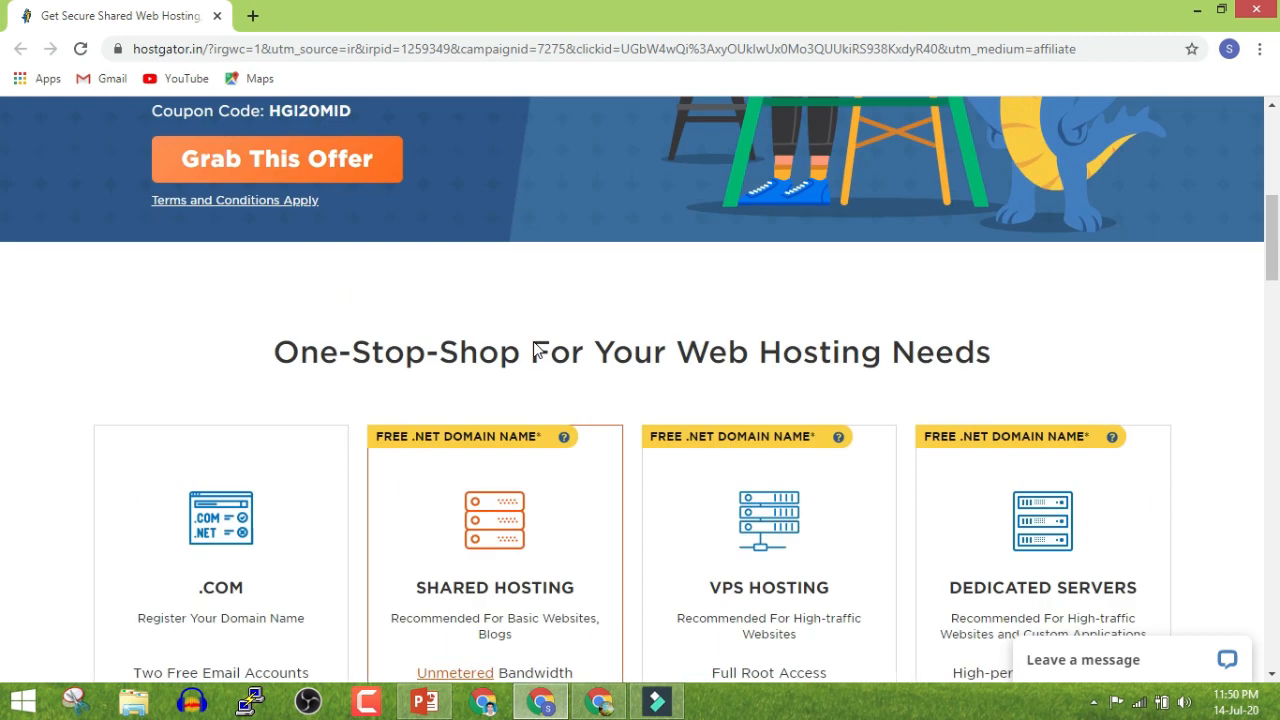
left_click(348, 266)
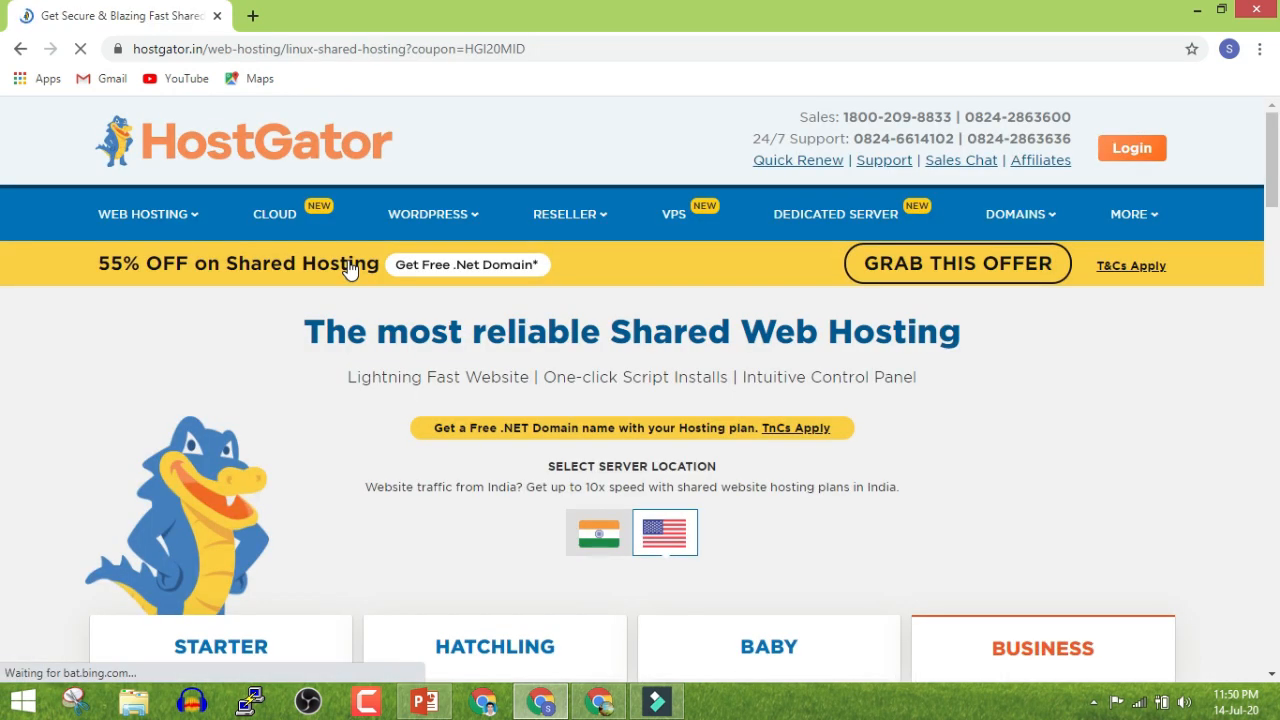
Scroll down the sale page, reading the Select Server Location section
scroll(184, 389, "down", 1)
scroll(180, 382, "down", 2)
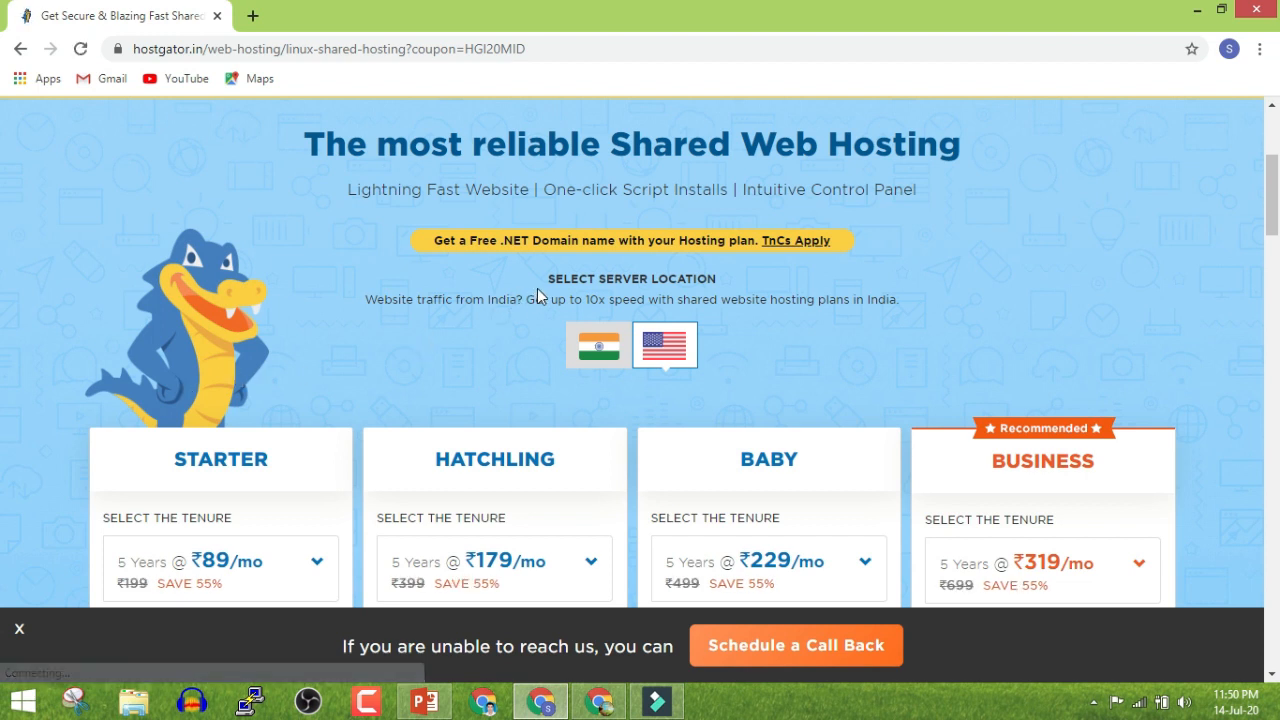
left_click_drag(546, 278, 720, 287)
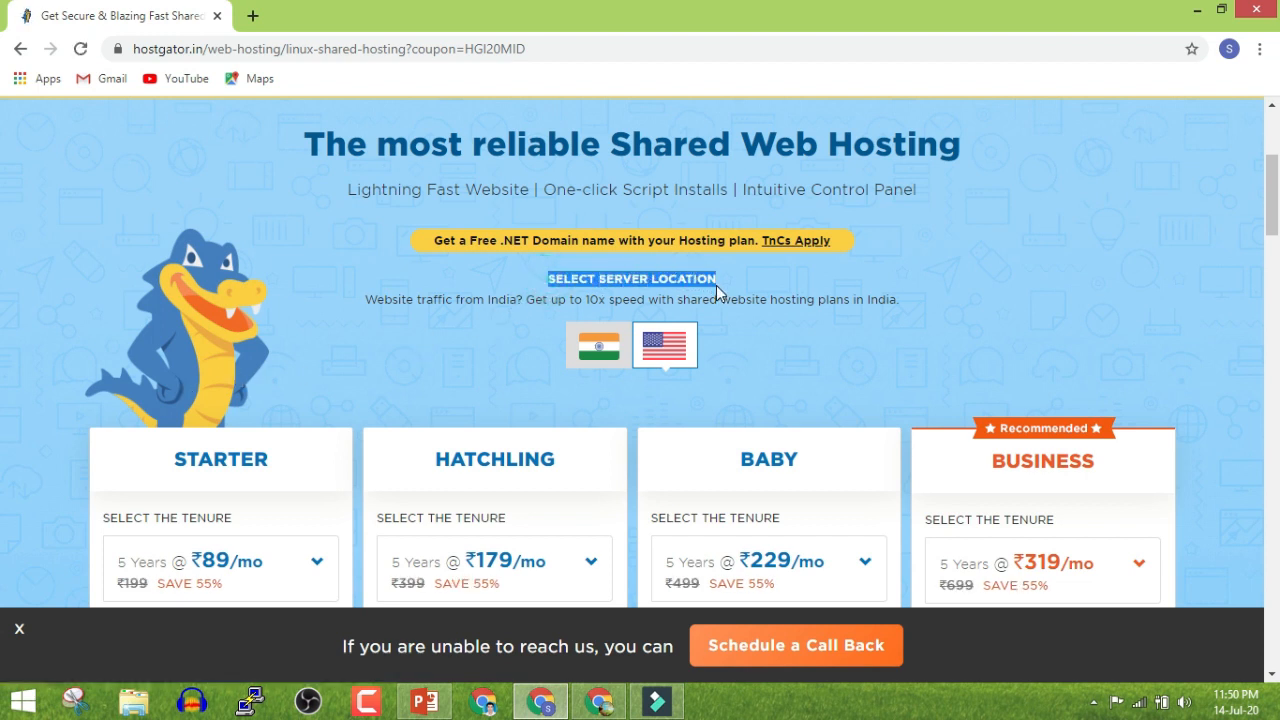
double_click(720, 288)
left_click(704, 289)
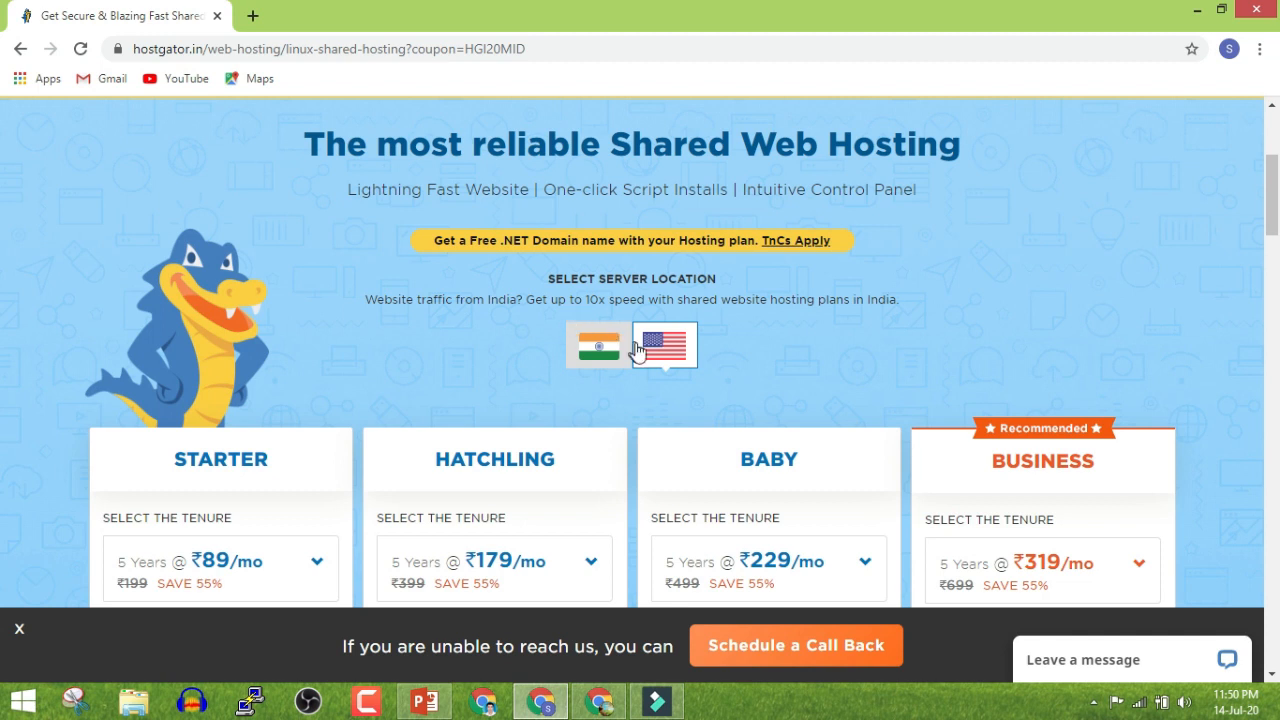
scroll(648, 350, "down", 2)
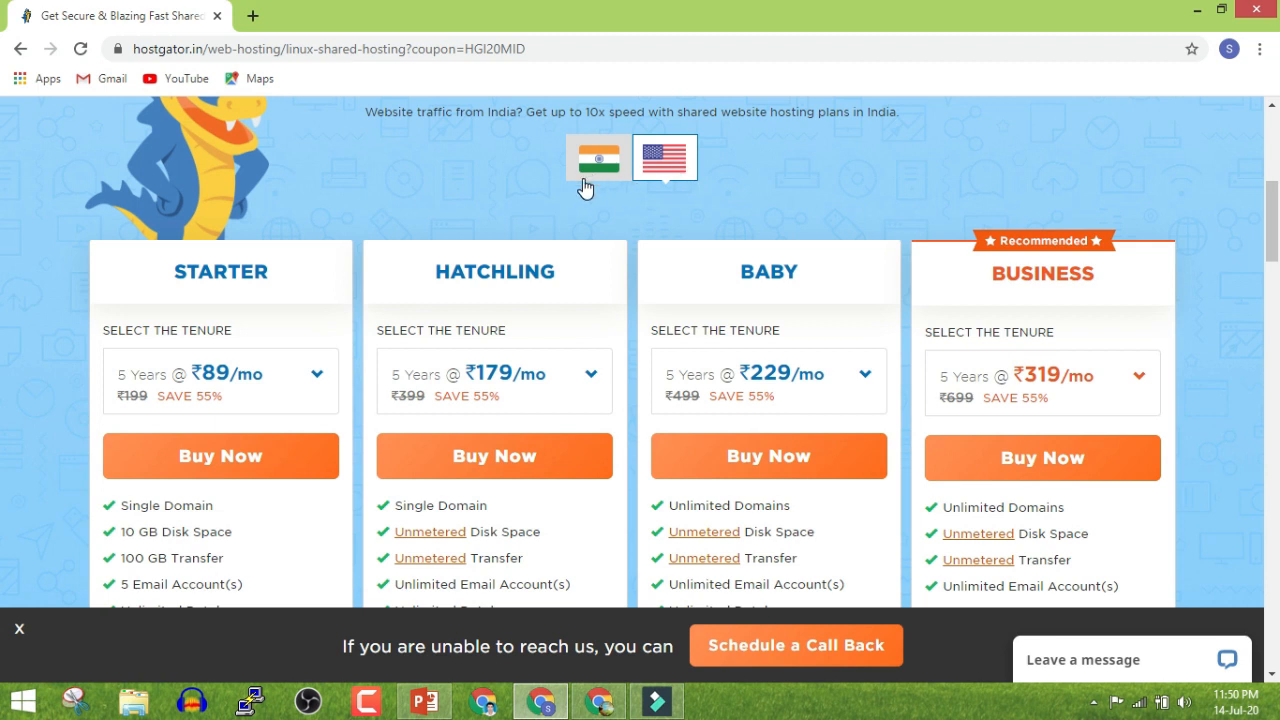
Compare the Starter, Hatchling and Baby plans, reviewing Baby's Unlimited Domains and Disk Space
left_click(172, 264)
left_click_drag(244, 270, 604, 264)
left_click(252, 263)
double_click(460, 270)
left_click(745, 270)
double_click(788, 262)
left_click(783, 220)
scroll(768, 270, "down", 1)
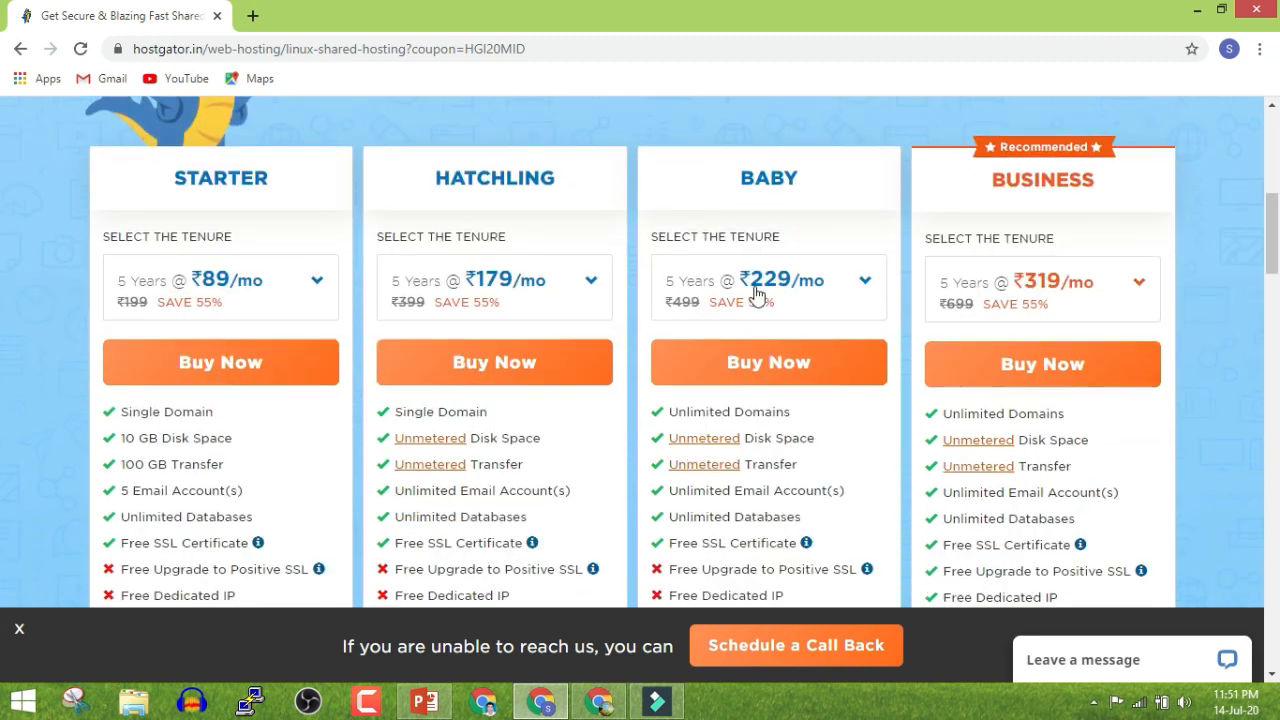
left_click_drag(667, 412, 769, 411)
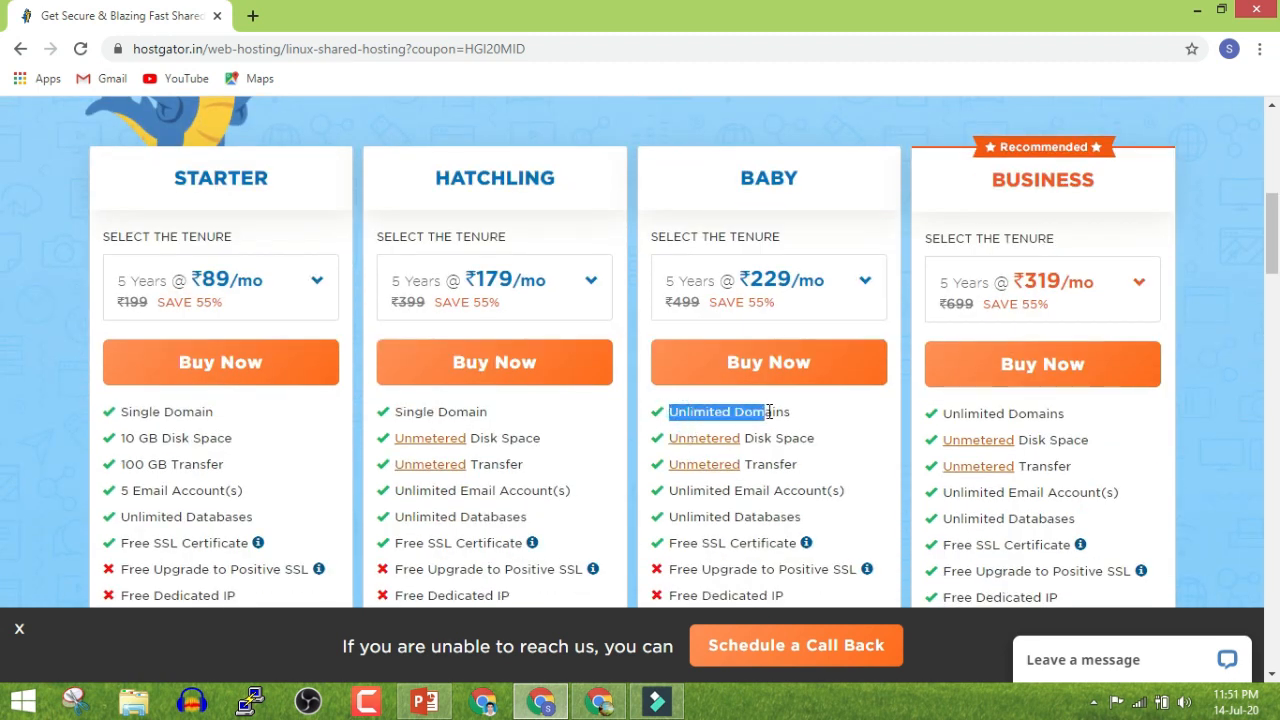
scroll(778, 436, "down", 1)
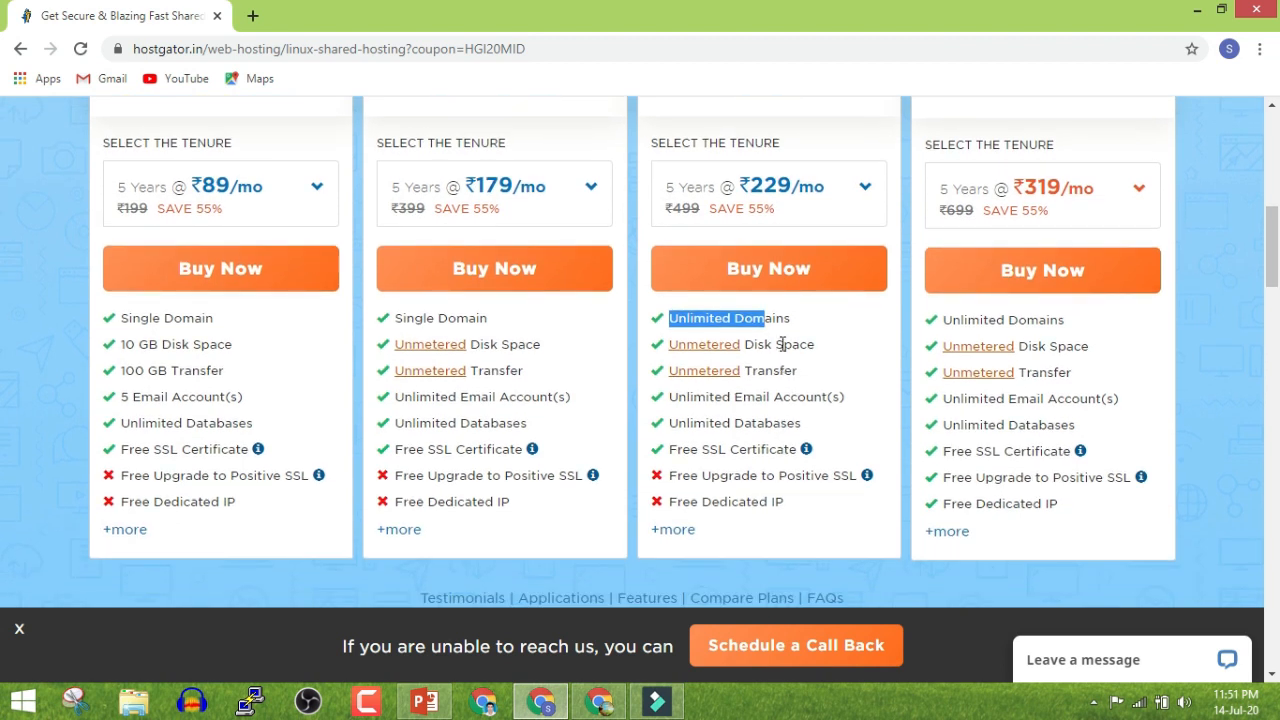
double_click(782, 344)
triple_click(771, 318)
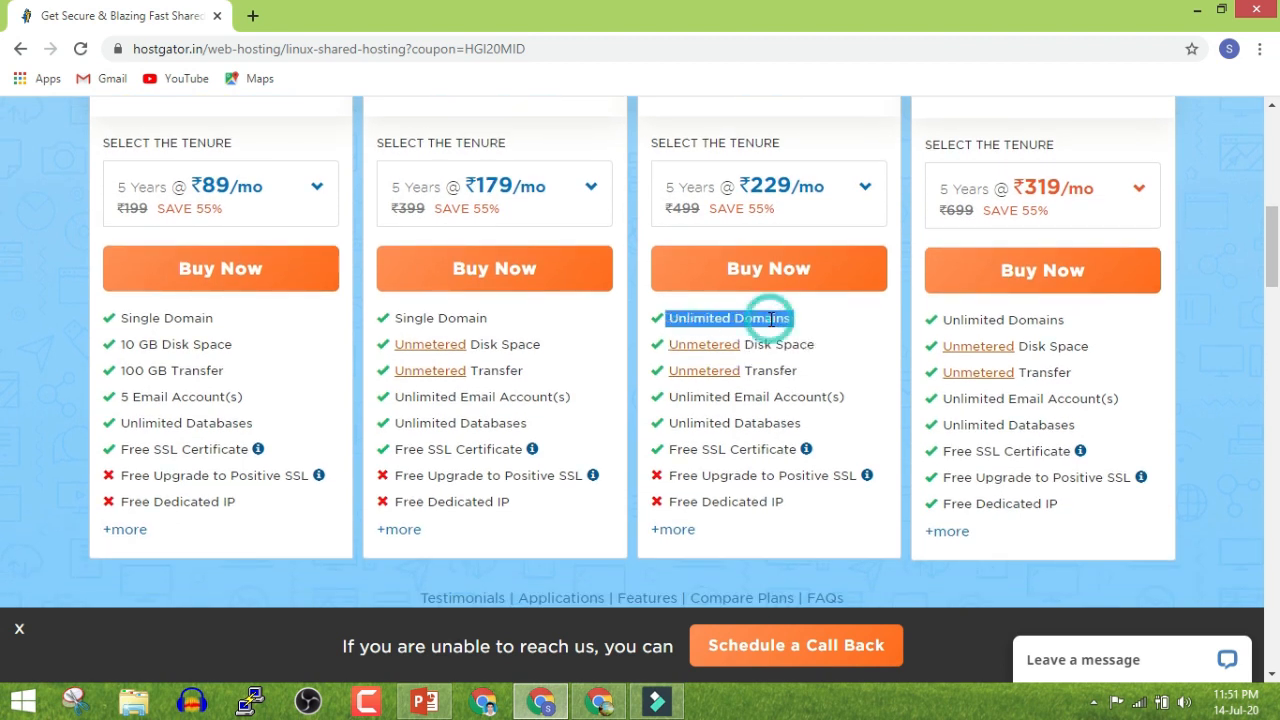
left_click(5, 338)
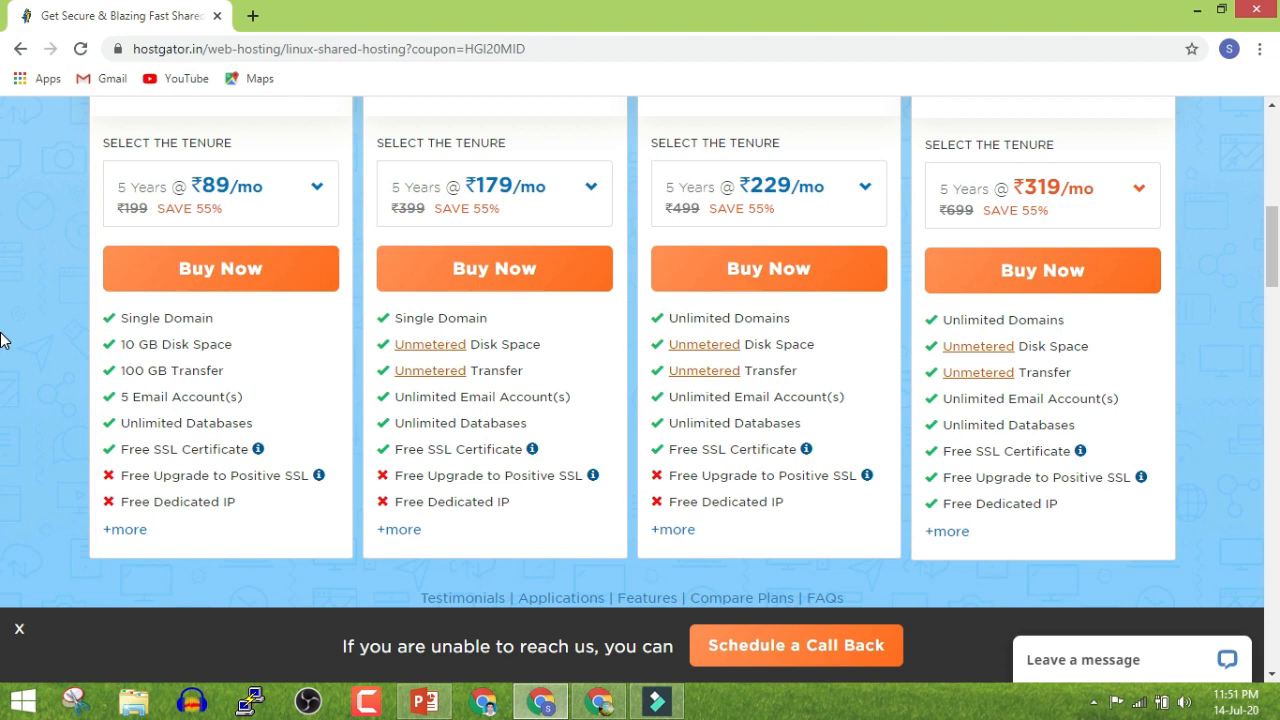
Dismiss the call-back prompt, set Starter to 6 Months at ₹89/mo, and buy it
left_click(19, 628)
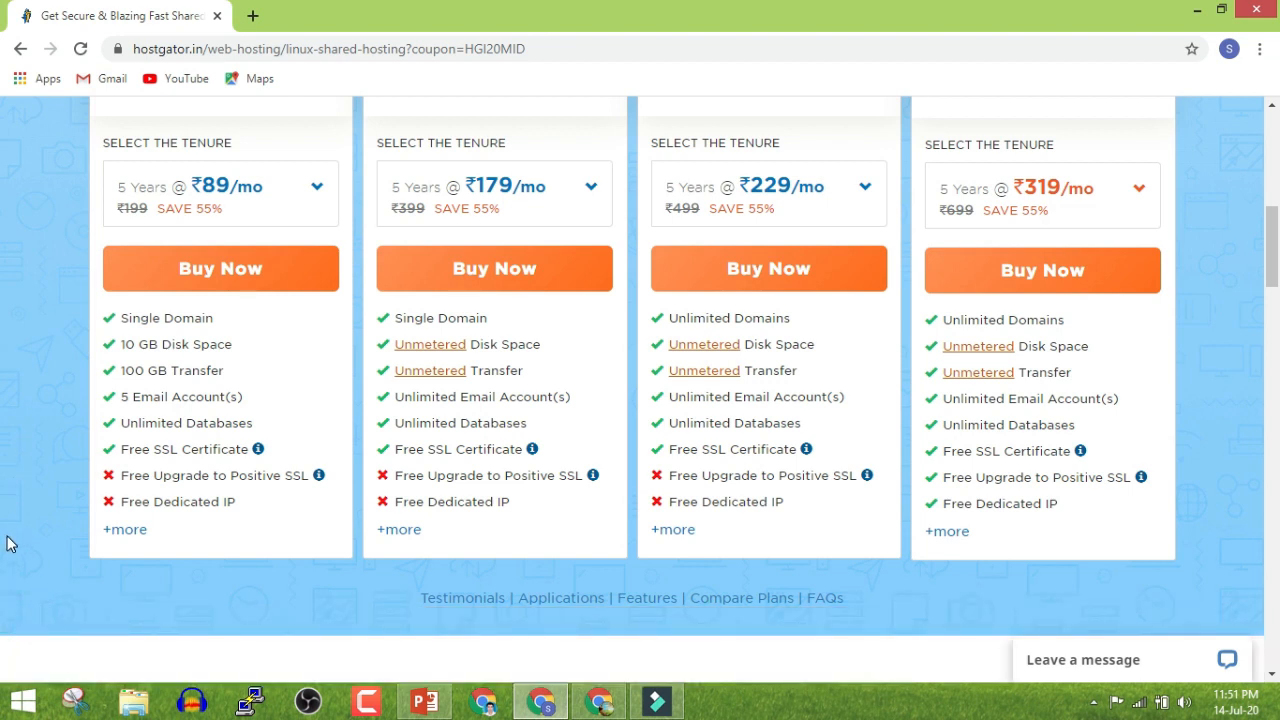
scroll(311, 443, "up", 1)
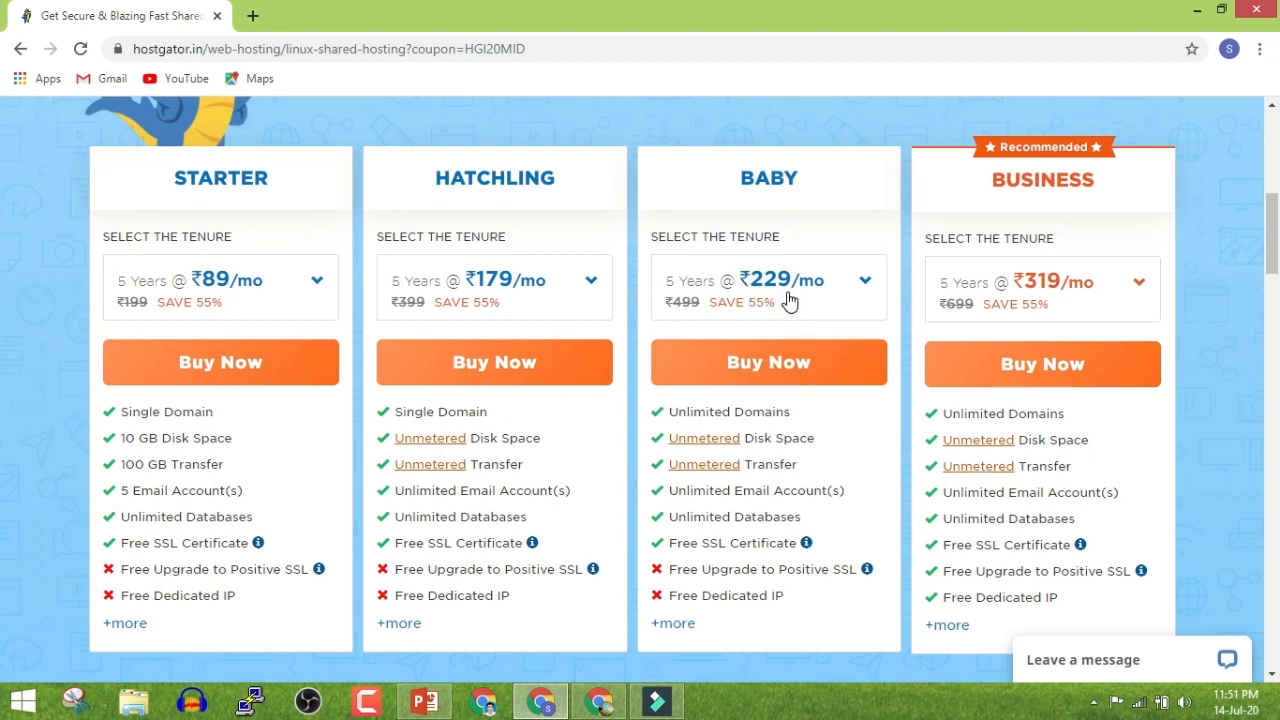
double_click(767, 182)
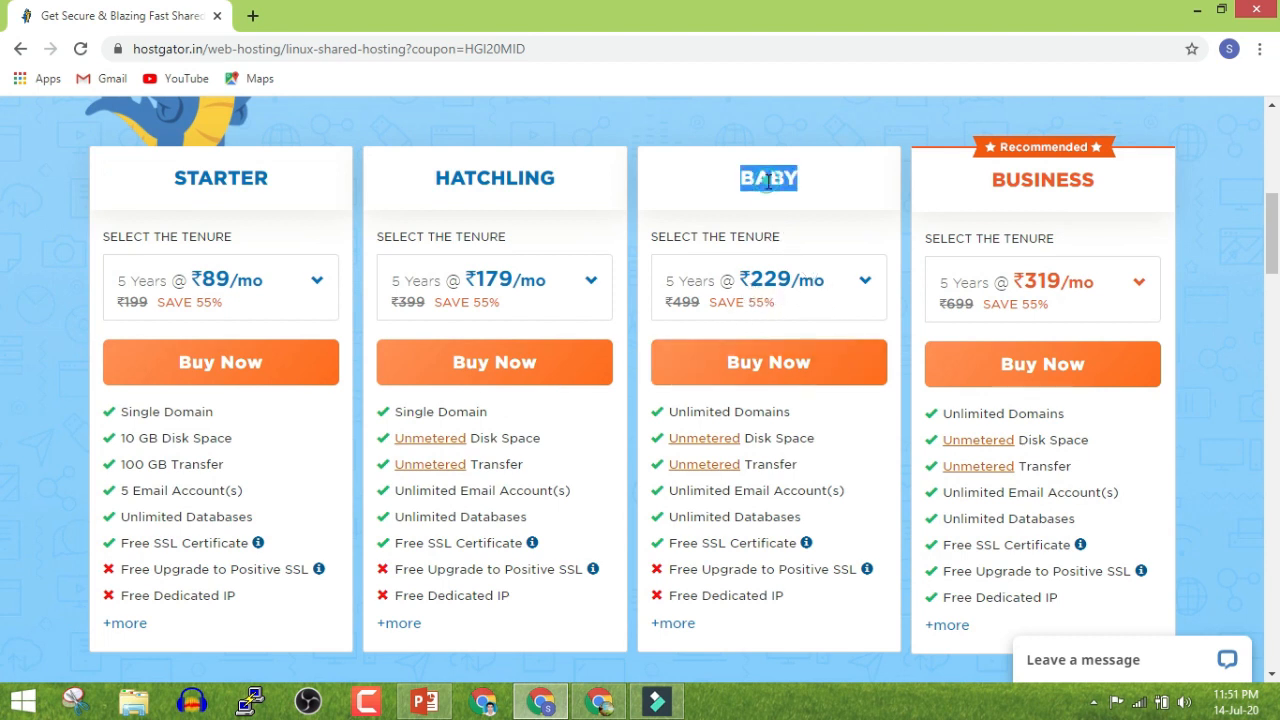
left_click(835, 298)
left_click(823, 212)
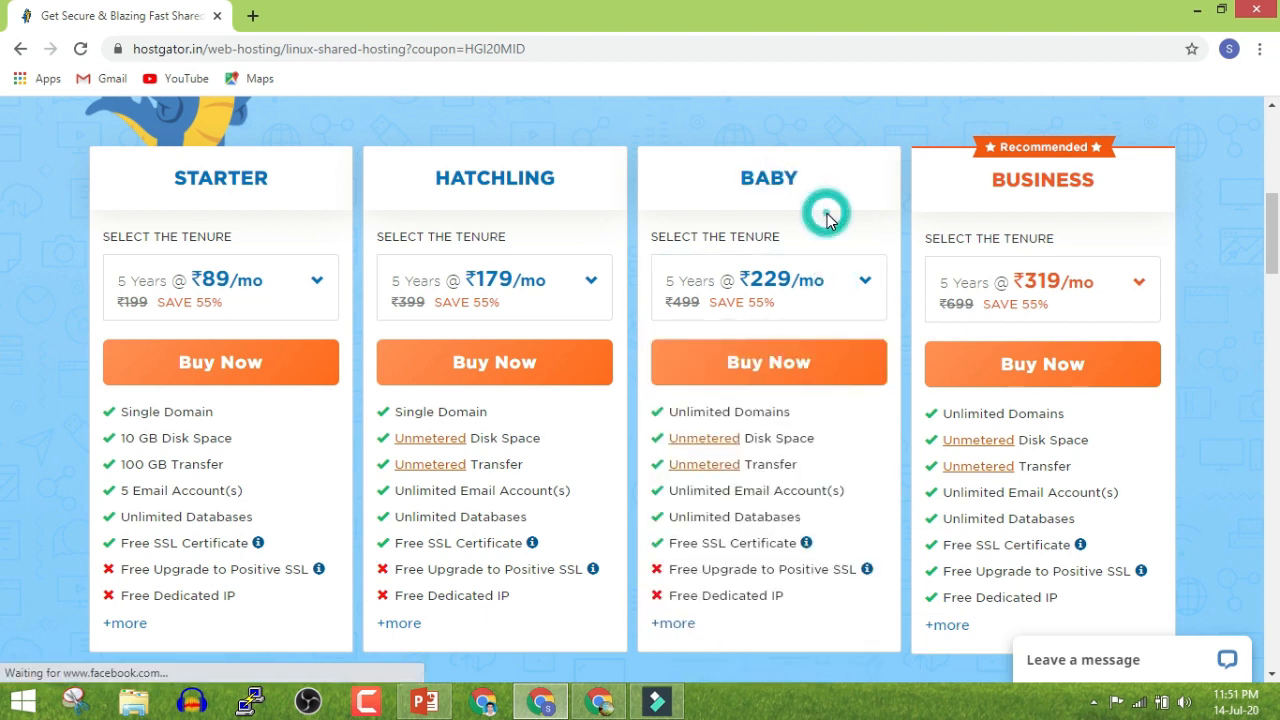
left_click(130, 282)
left_click(140, 440)
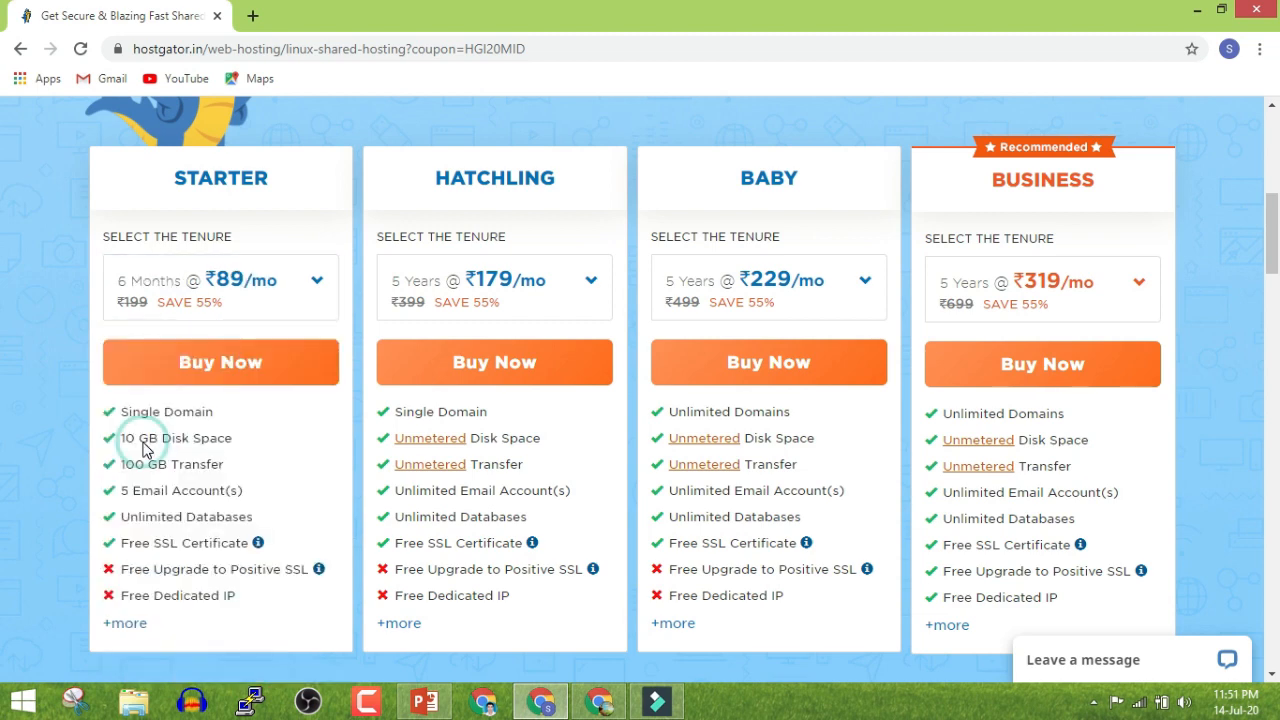
left_click(165, 376)
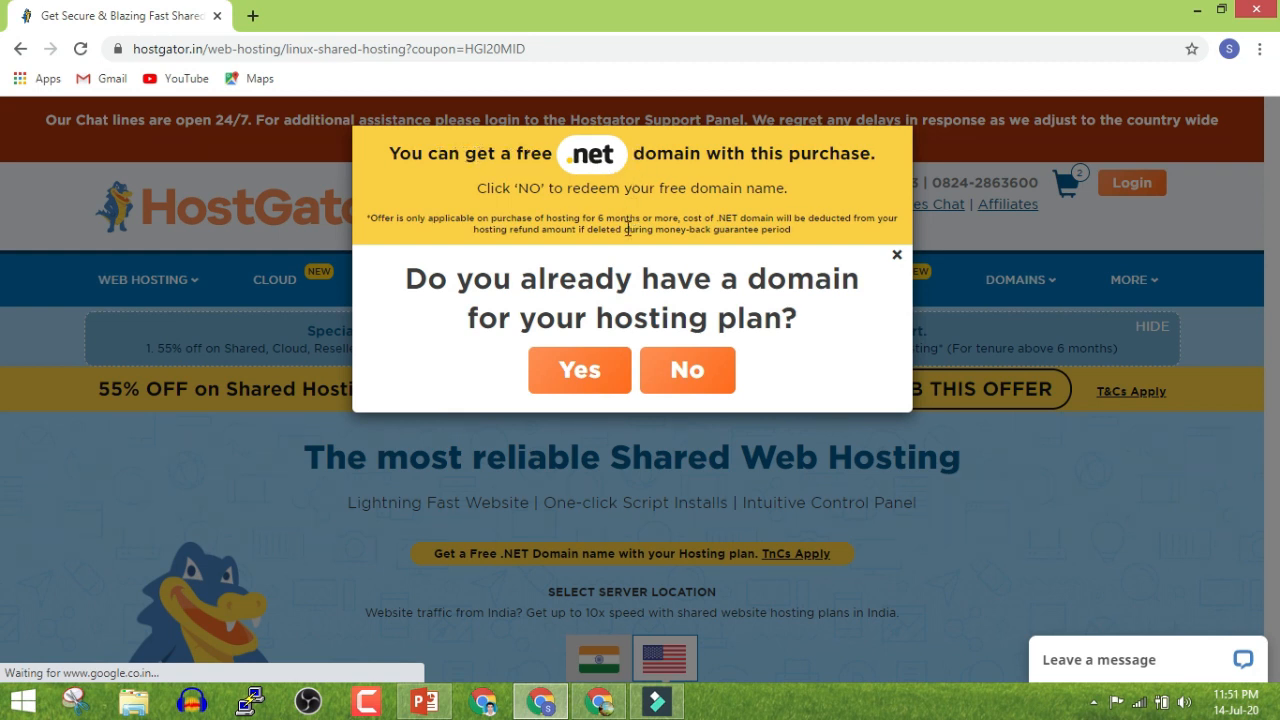
Answer that no domain exists yet and enter aryannews as the new .net domain
triple_click(624, 284)
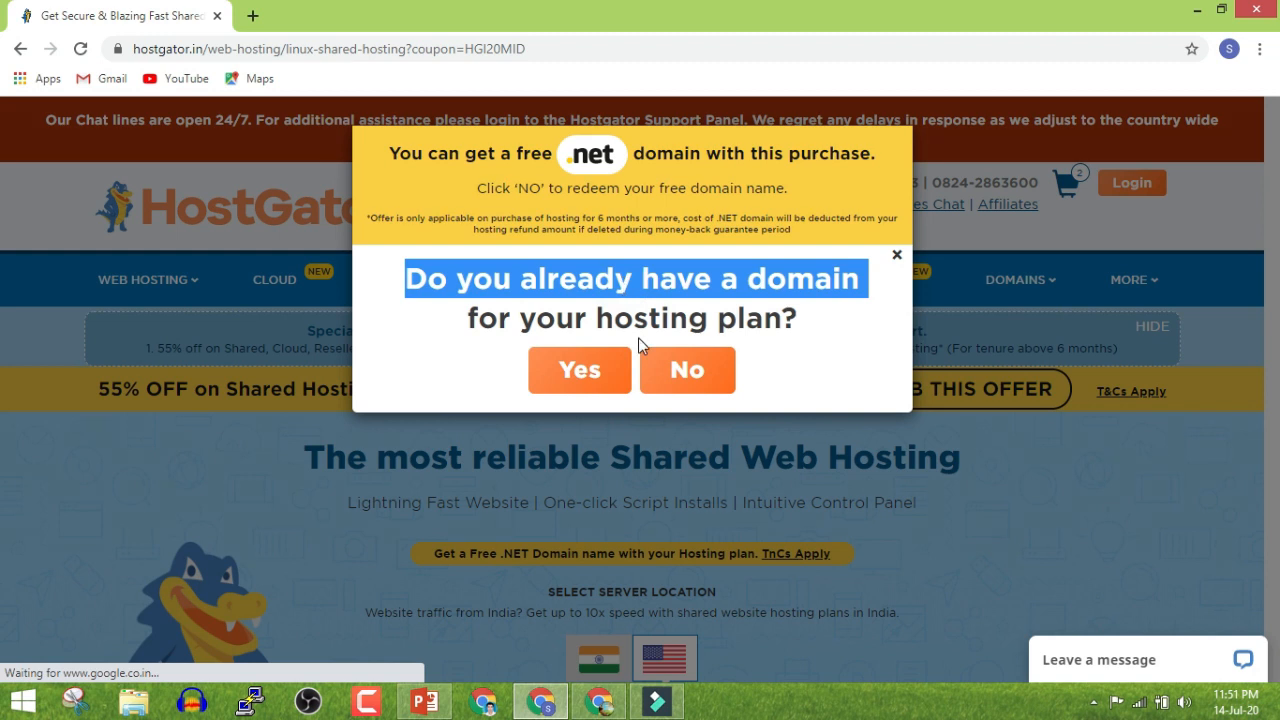
triple_click(642, 322)
left_click(633, 277)
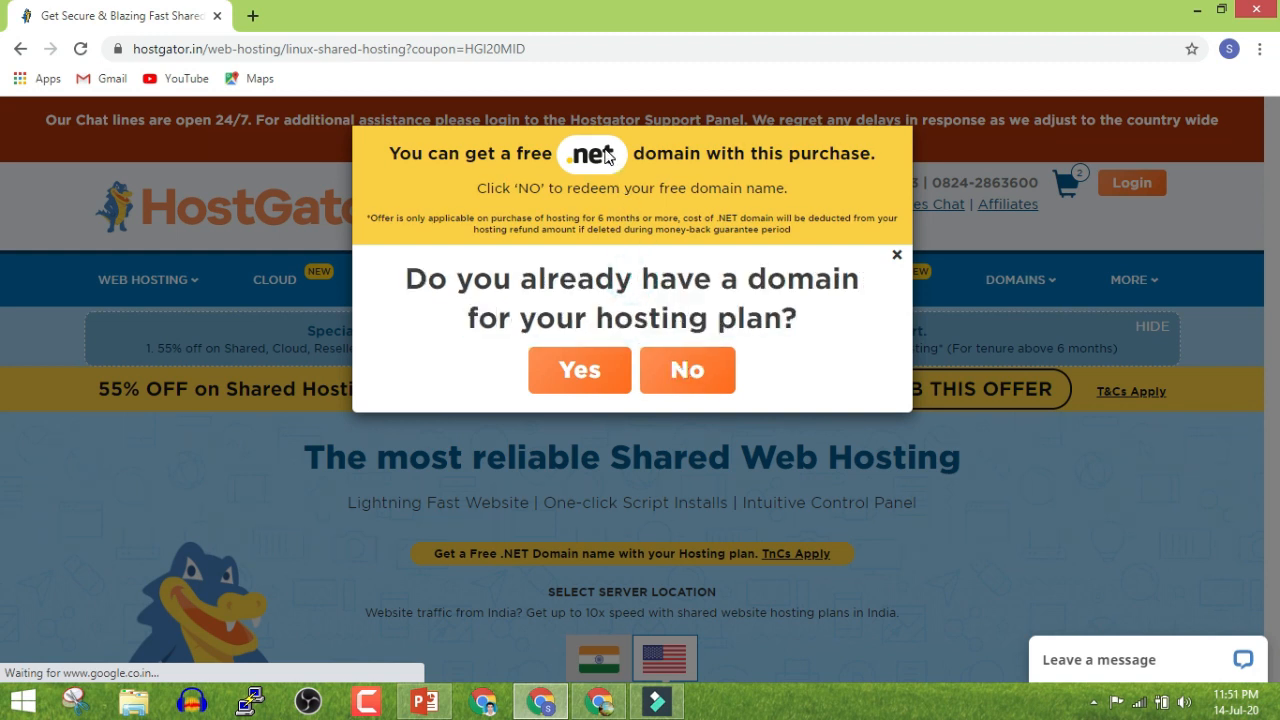
left_click(663, 375)
left_click(537, 198)
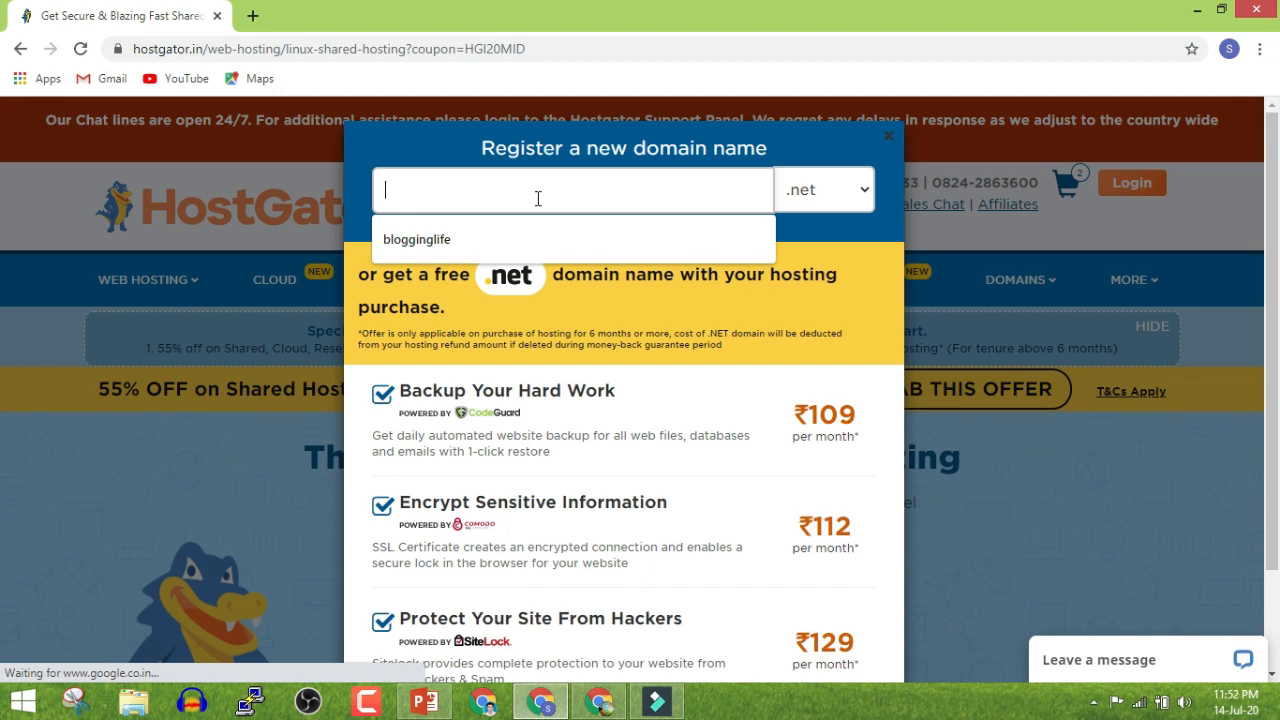
type("aryann")
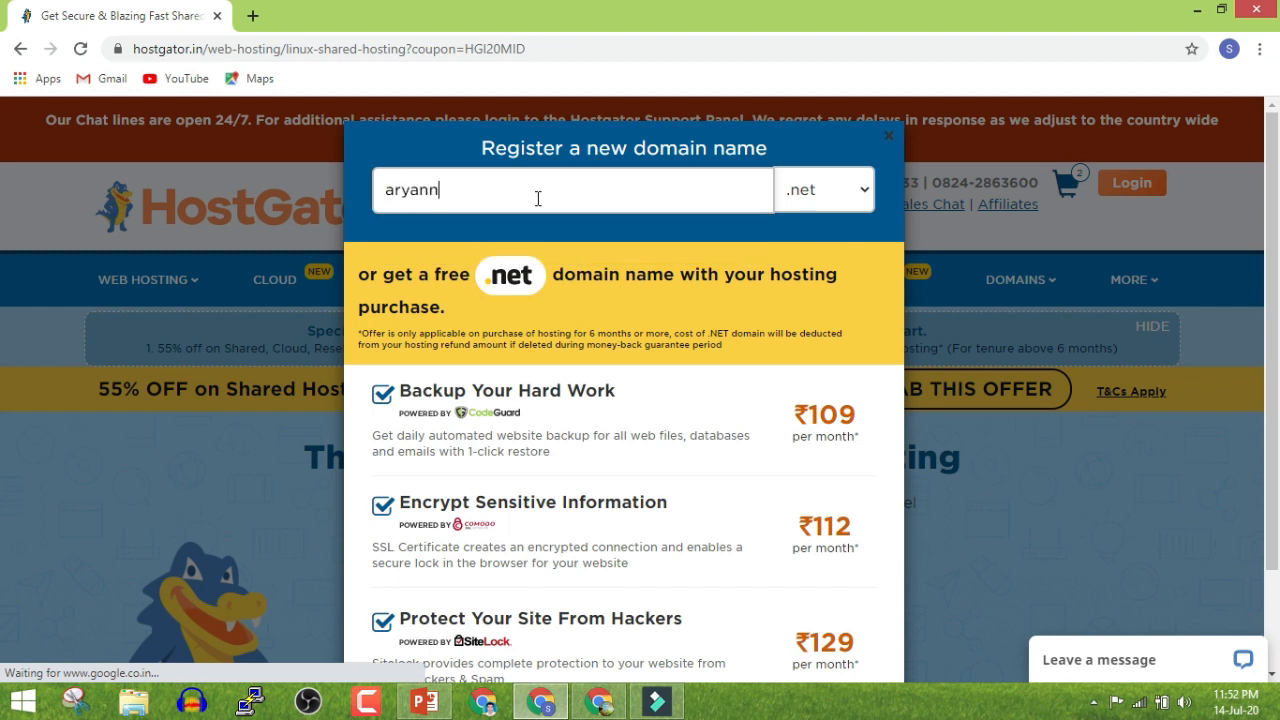
type("ews.net")
key("BackSpace")
key("BackSpace")
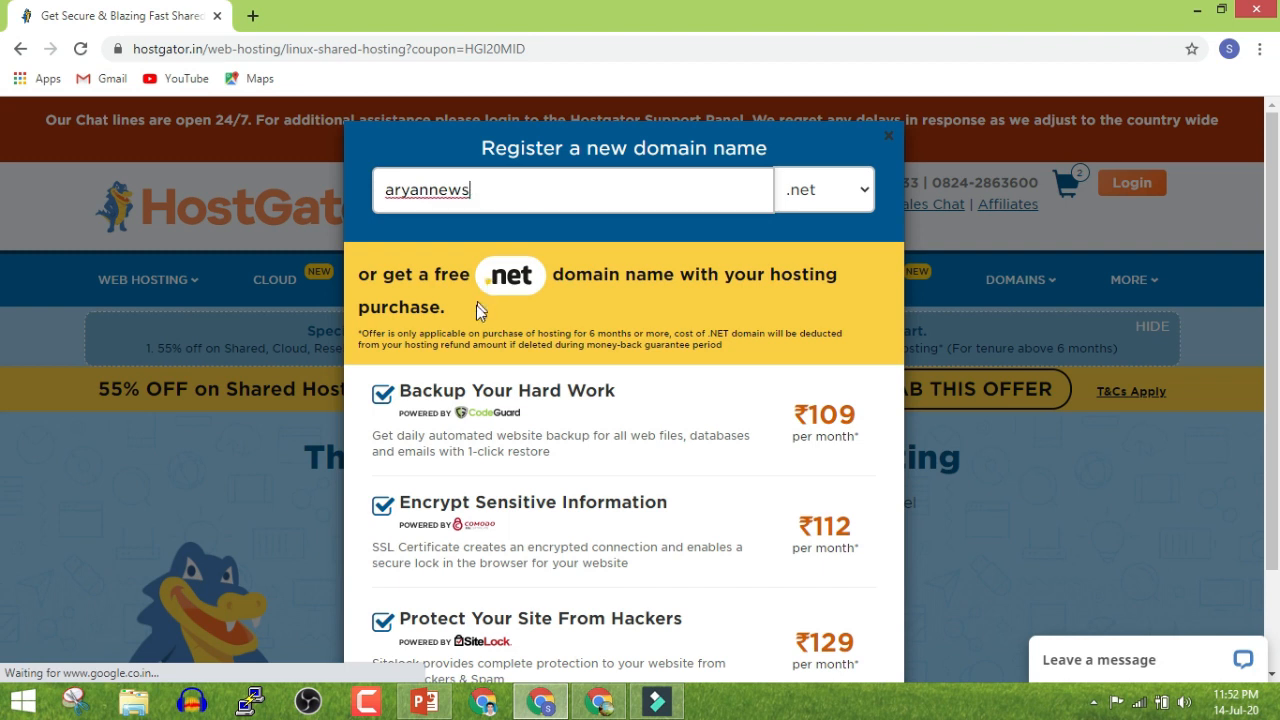
Decline the Backup, Encrypt and Protect add-ons and continue to domain registration
scroll(661, 244, "down", 1)
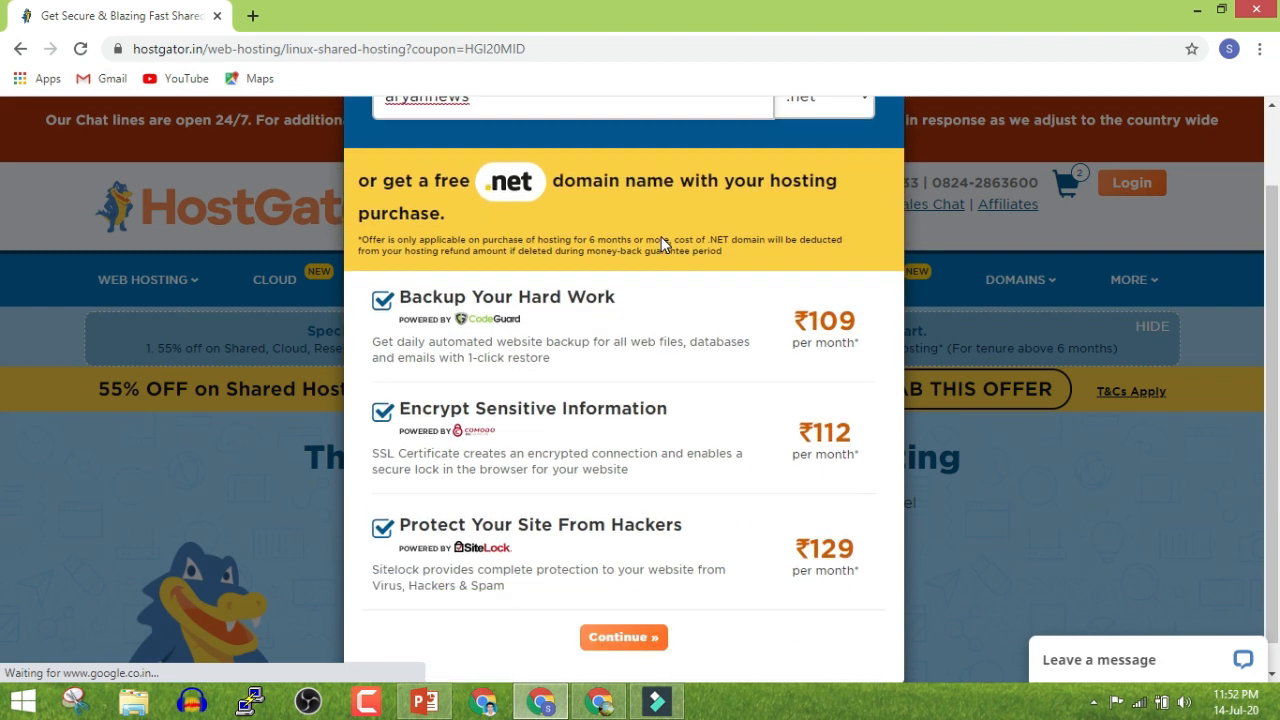
left_click(549, 302)
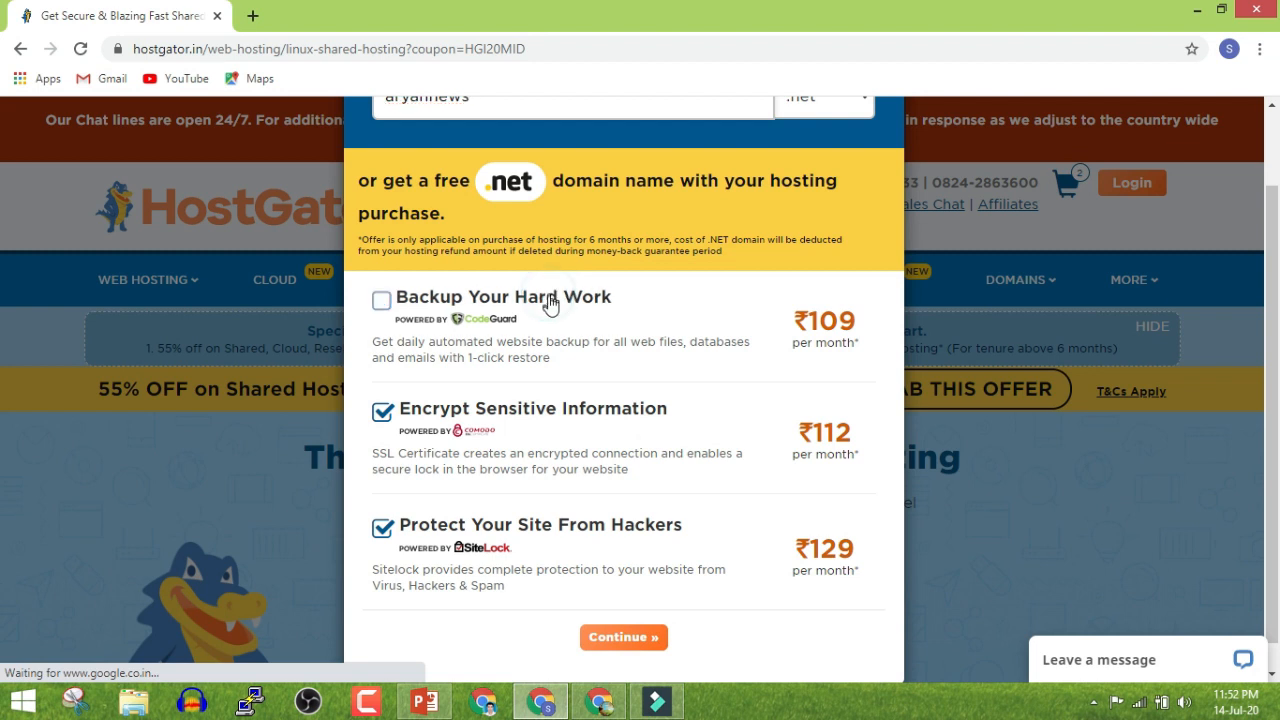
left_click(543, 410)
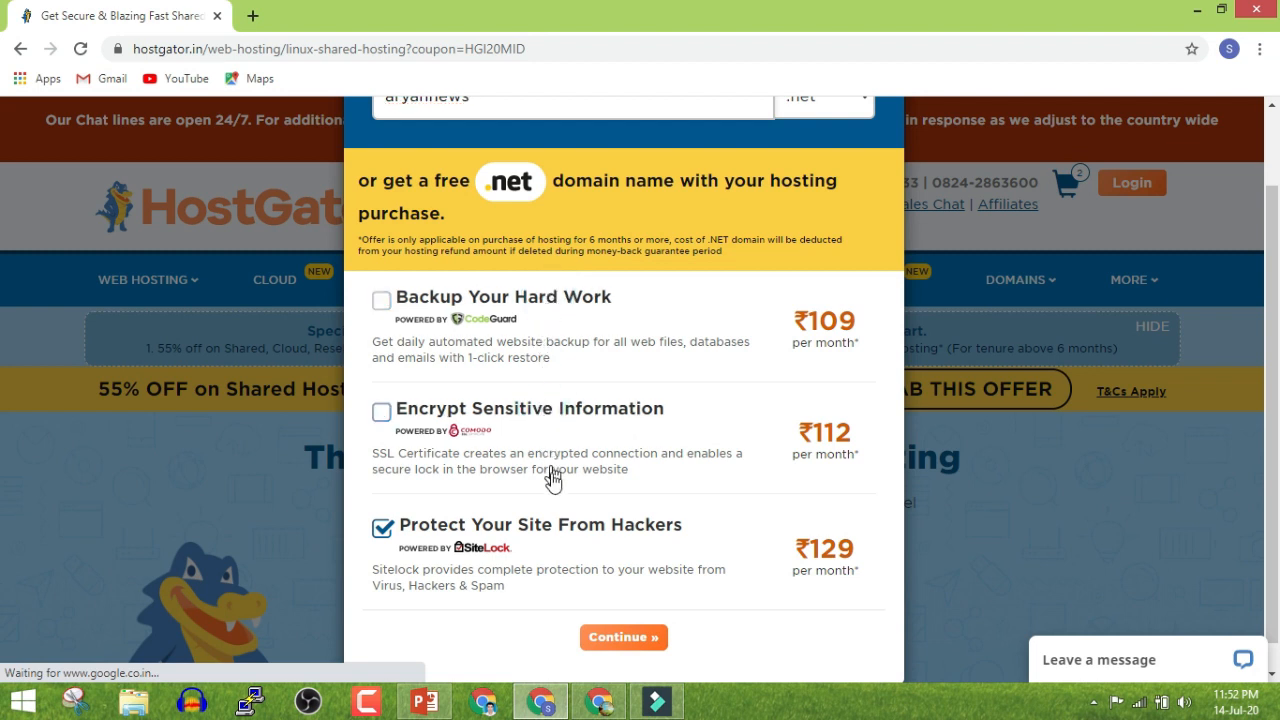
left_click(566, 522)
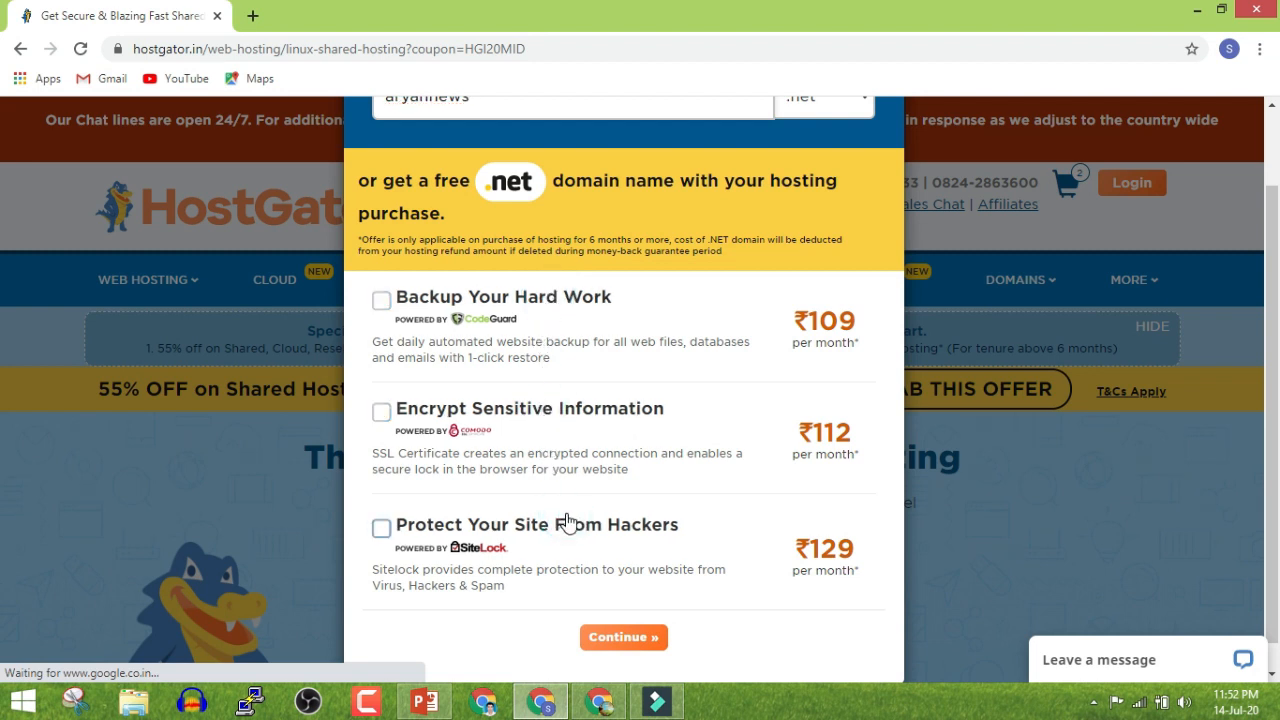
left_click(616, 643)
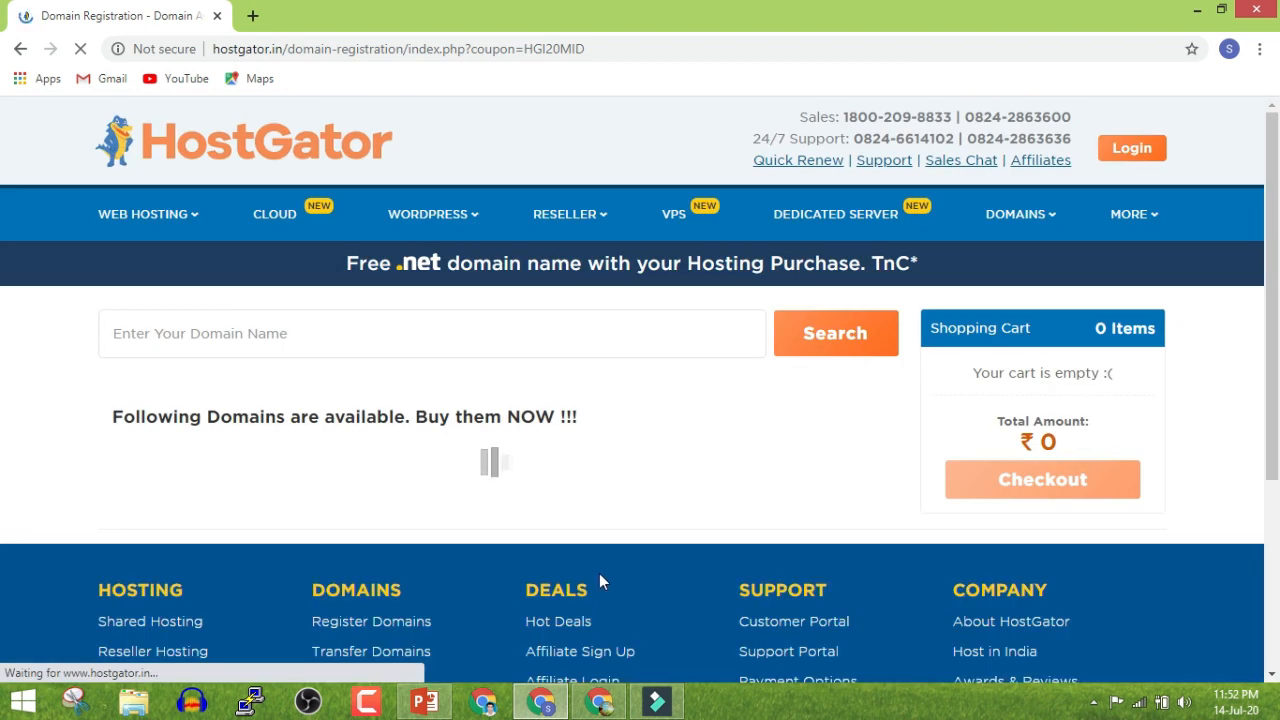
Add aryannews.net to the cart at ₹1 and proceed to checkout
scroll(162, 536, "down", 2)
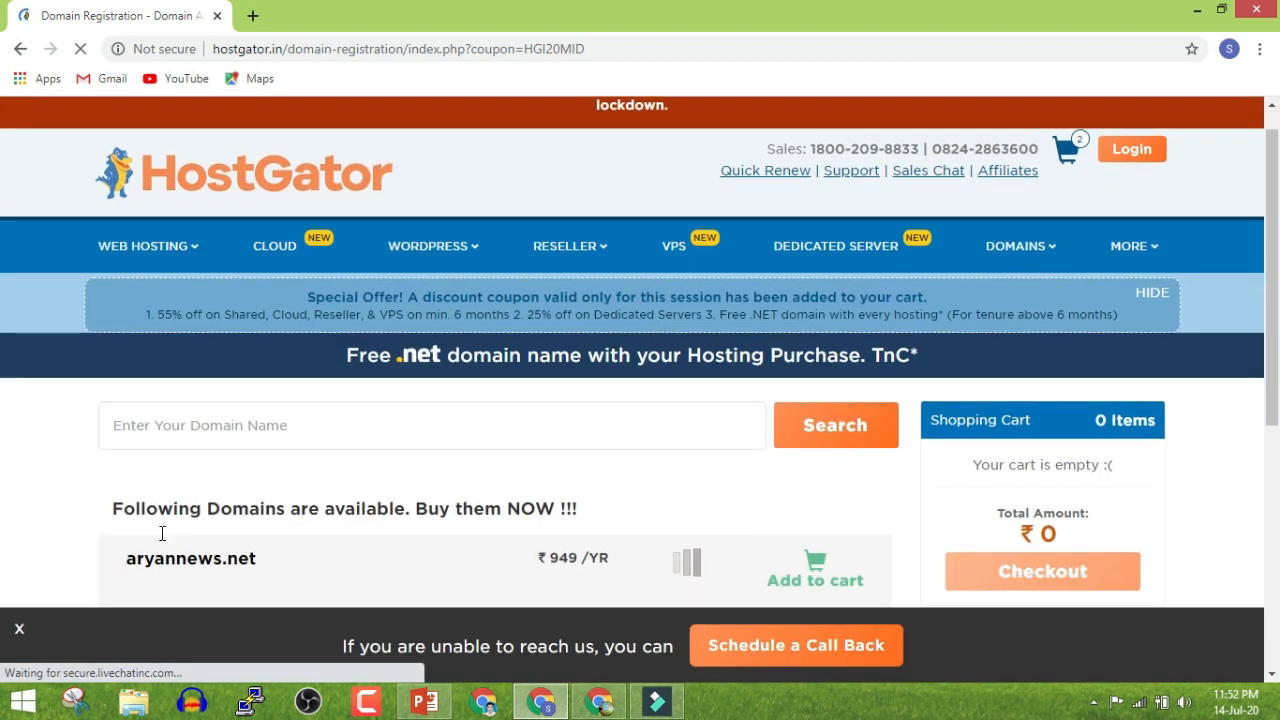
left_click_drag(136, 402, 248, 399)
left_click(268, 399)
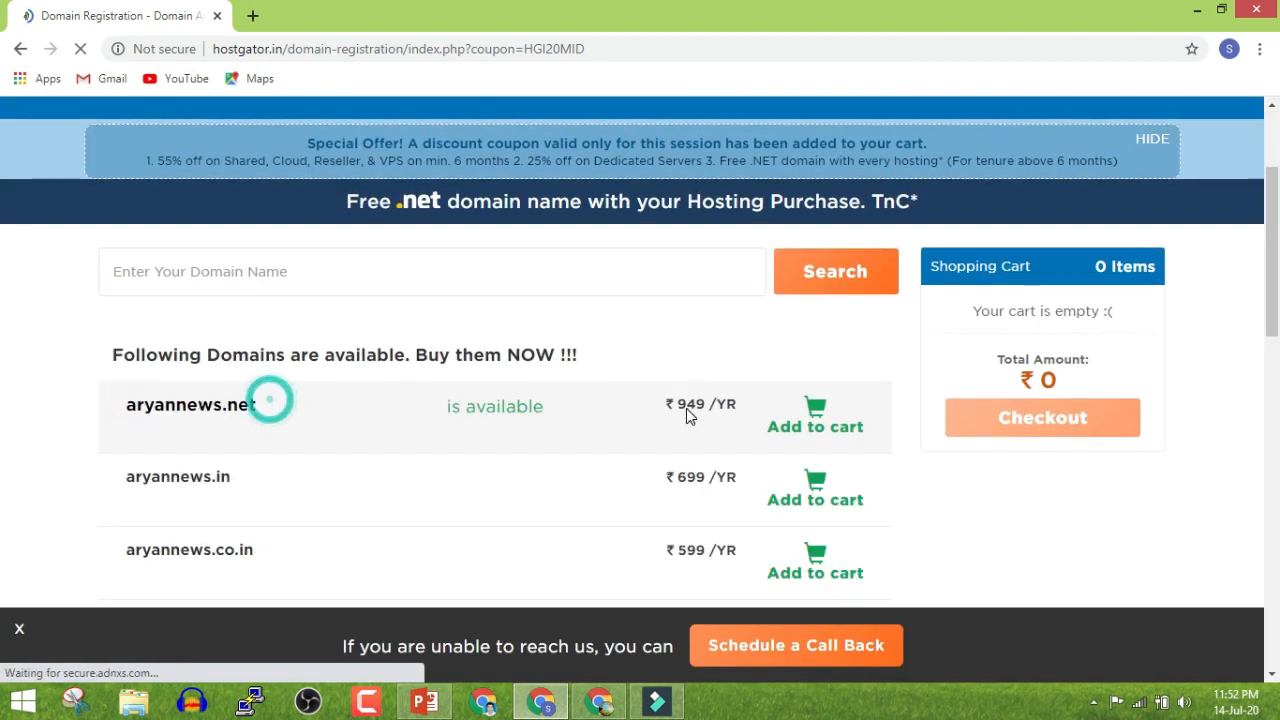
left_click(811, 414)
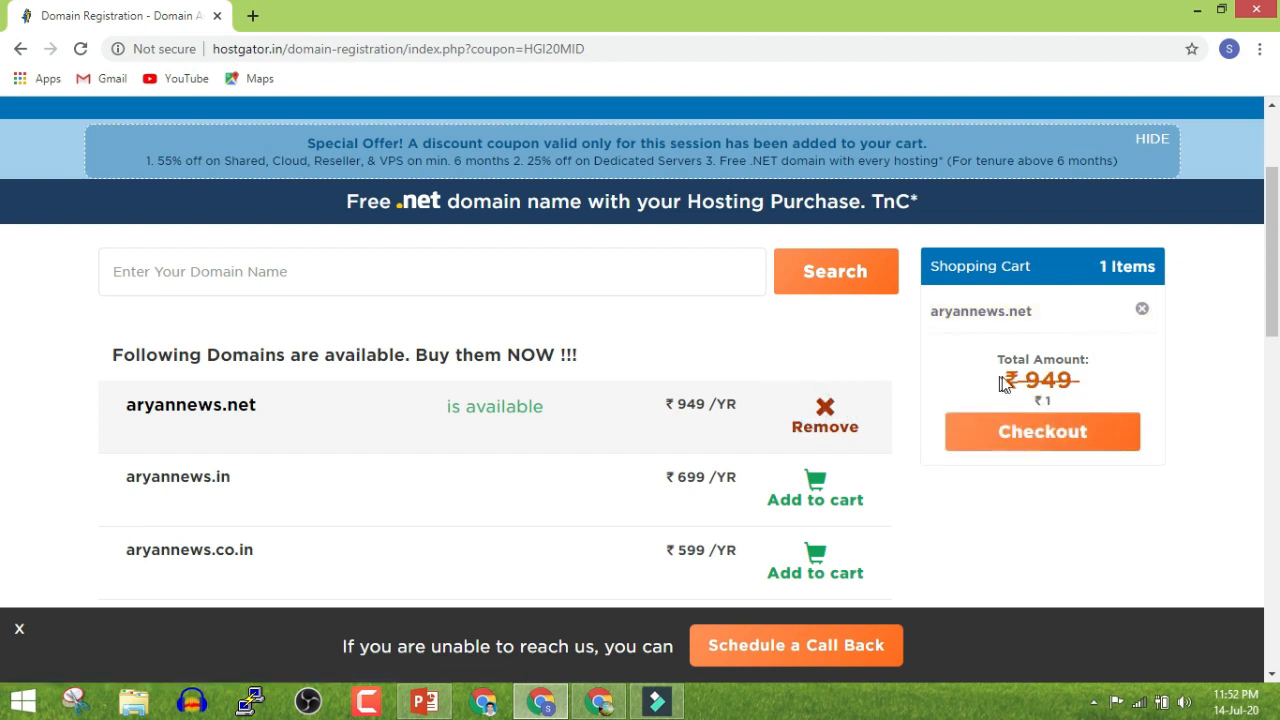
left_click(1044, 428)
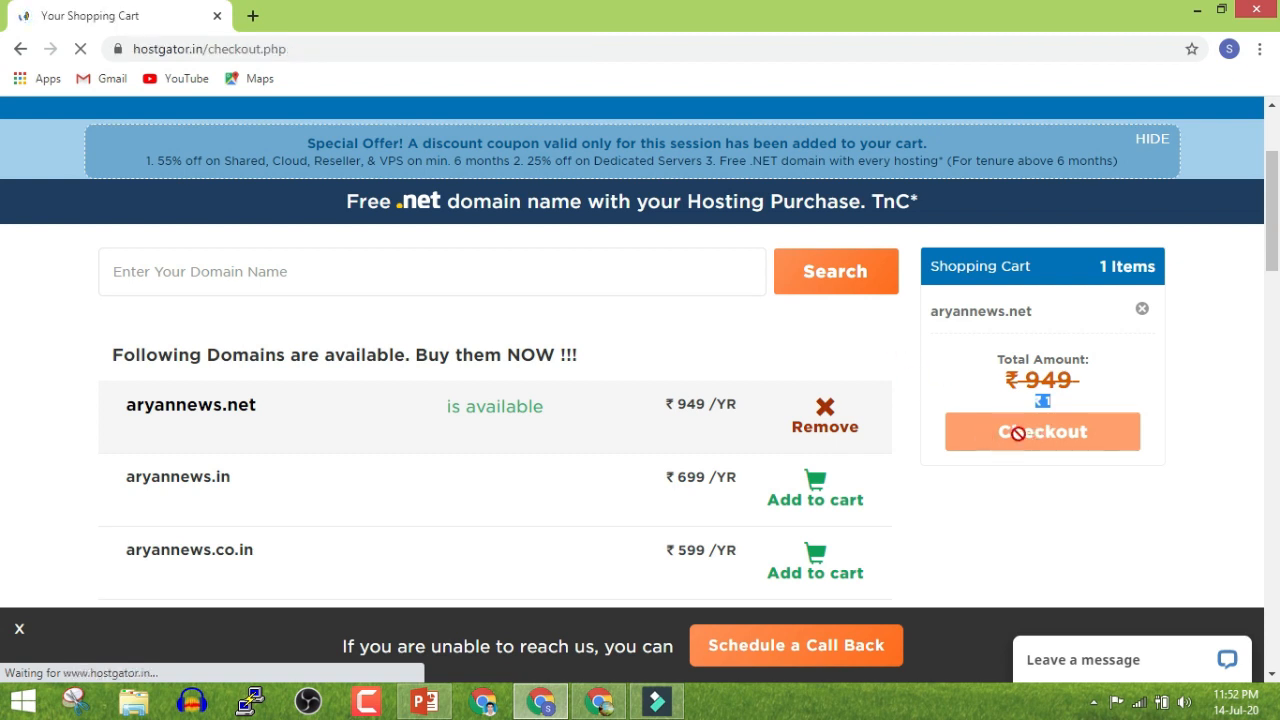
Remove the blogginglife.net domain and the duplicate Starter hosting plan from the order
scroll(757, 451, "down", 5)
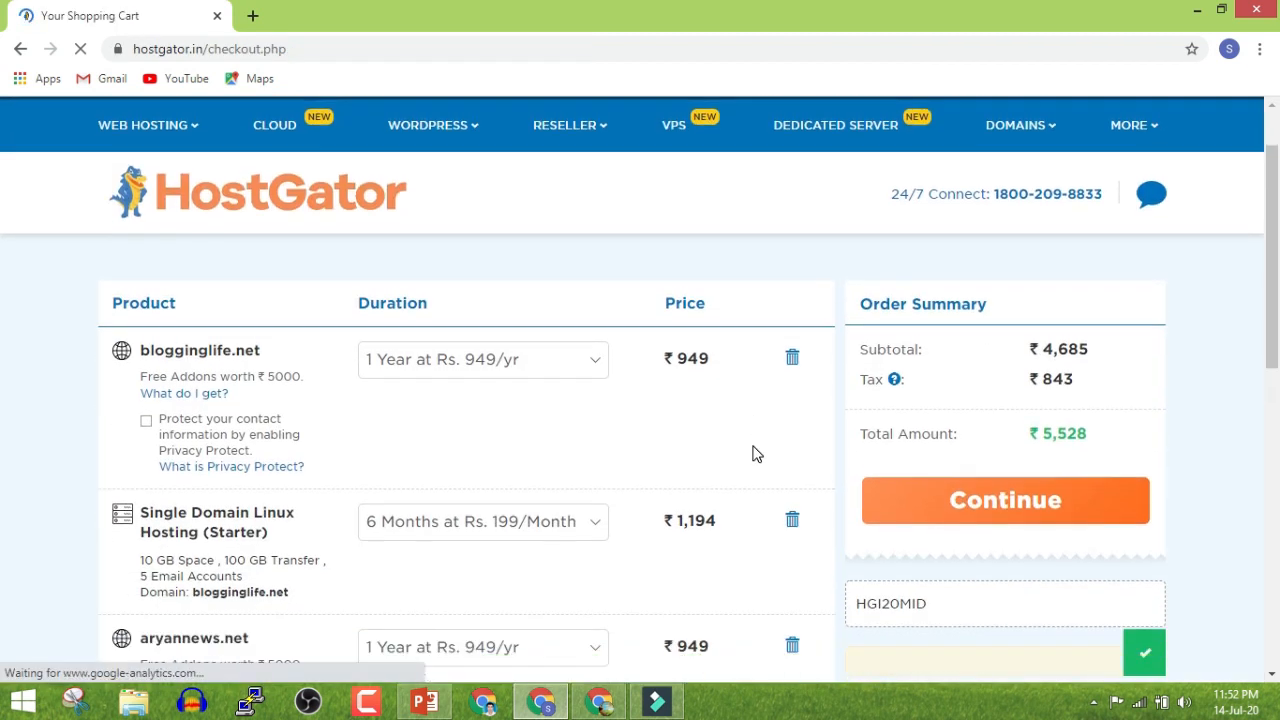
scroll(585, 440, "up", 3)
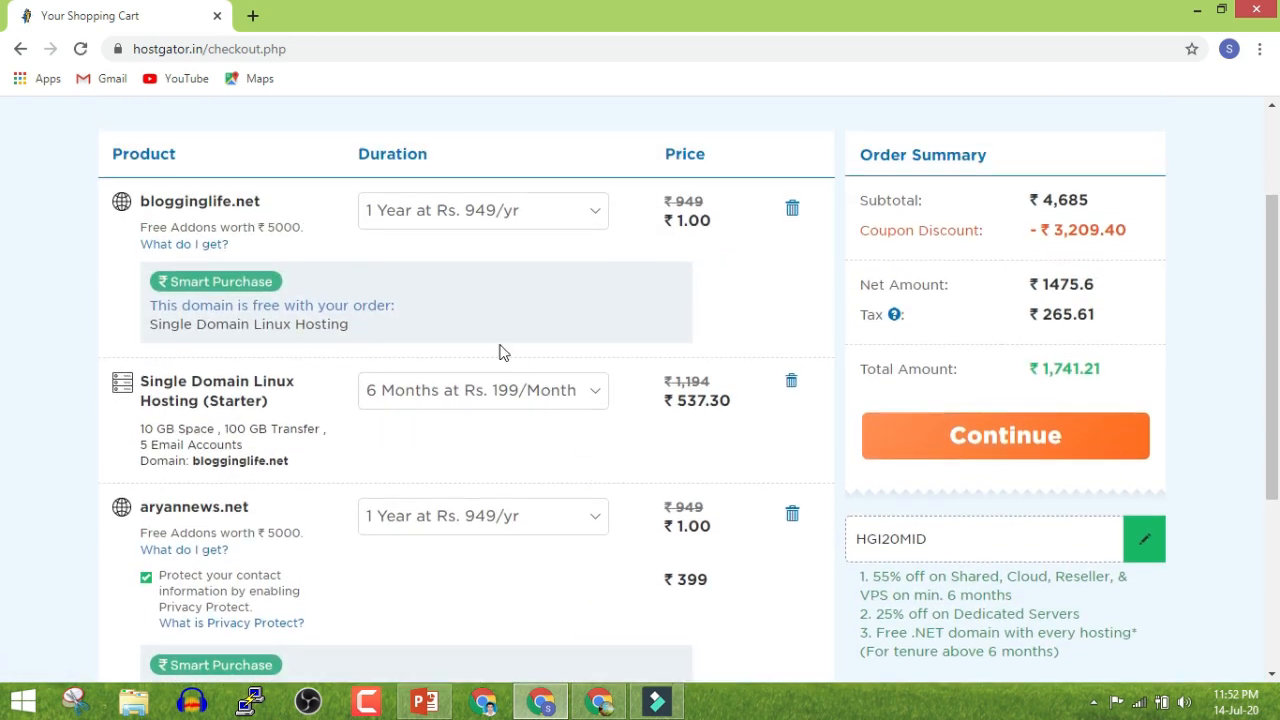
left_click(793, 212)
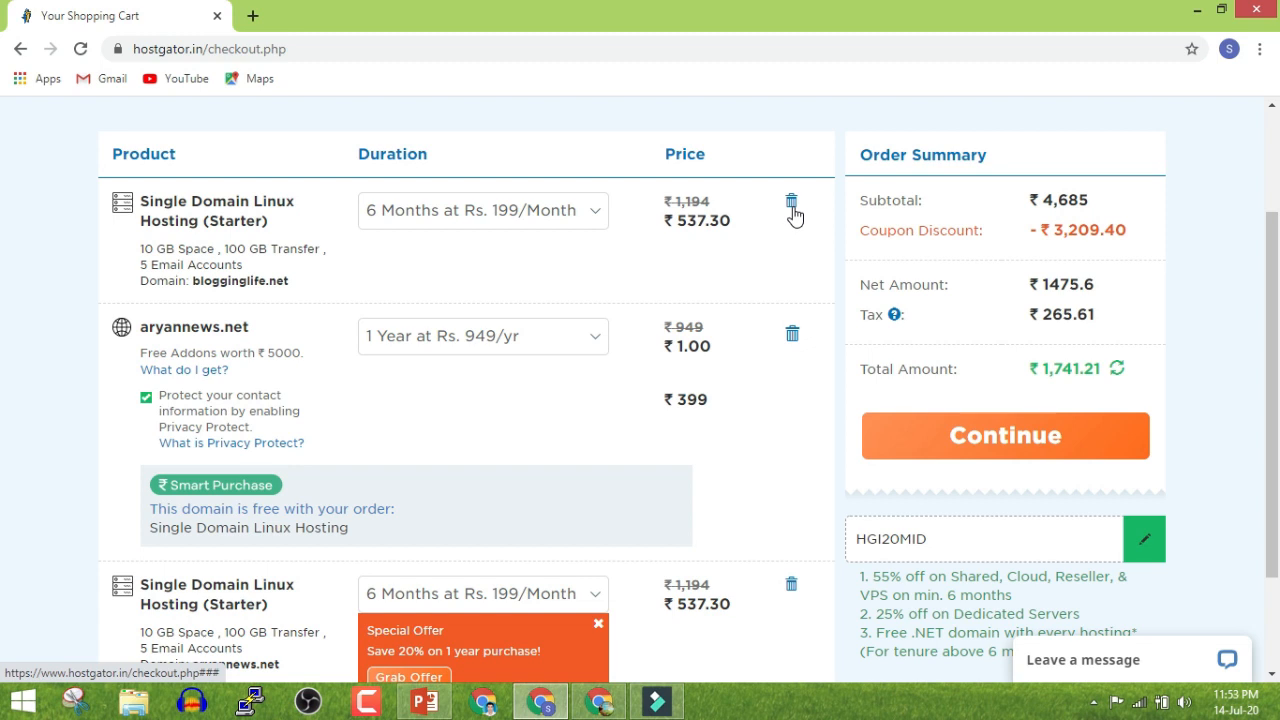
scroll(680, 440, "down", 1)
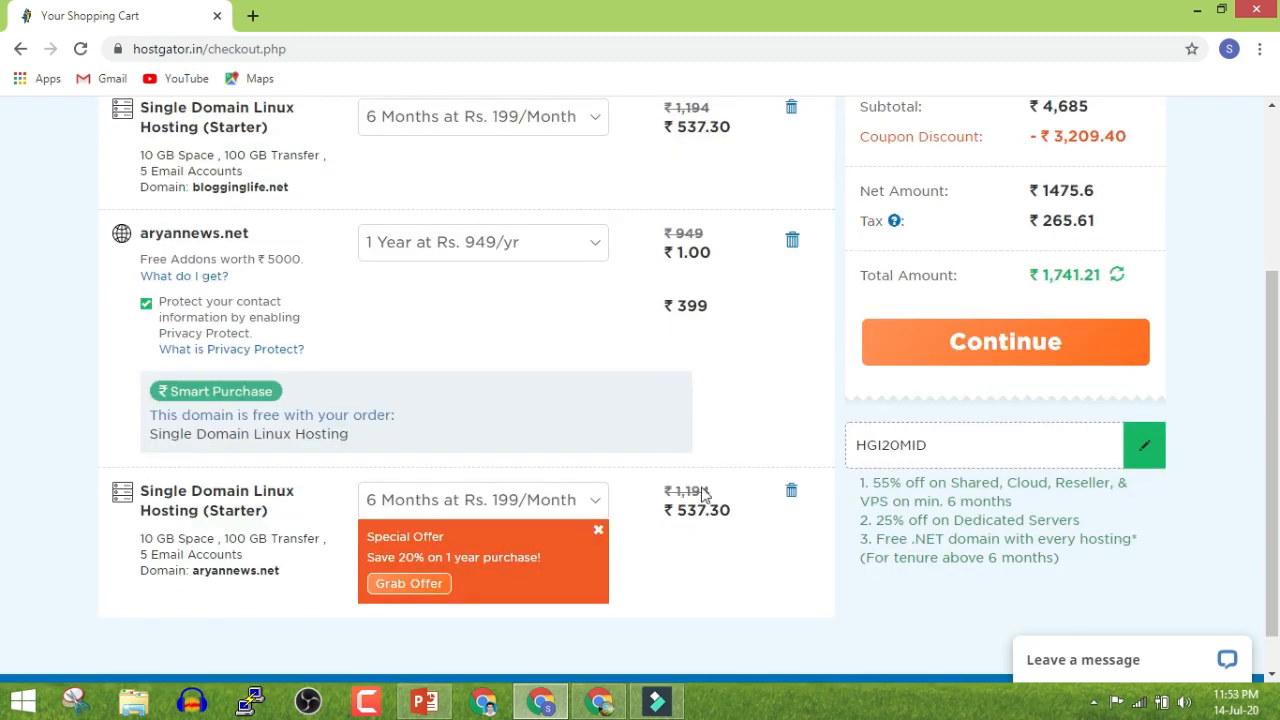
left_click(790, 500)
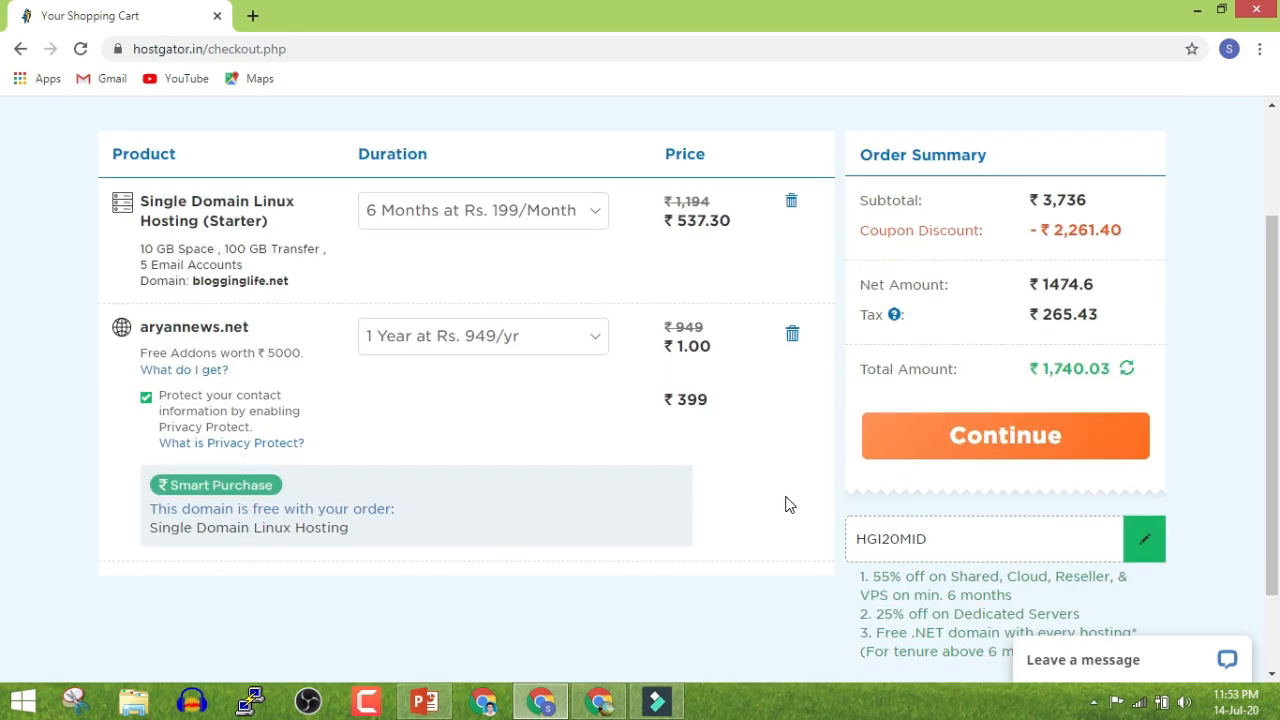
Turn off the ₹399 Privacy Protect for aryannews.net, bringing the total to ₹635.19
left_click_drag(180, 207, 236, 222)
left_click(347, 240)
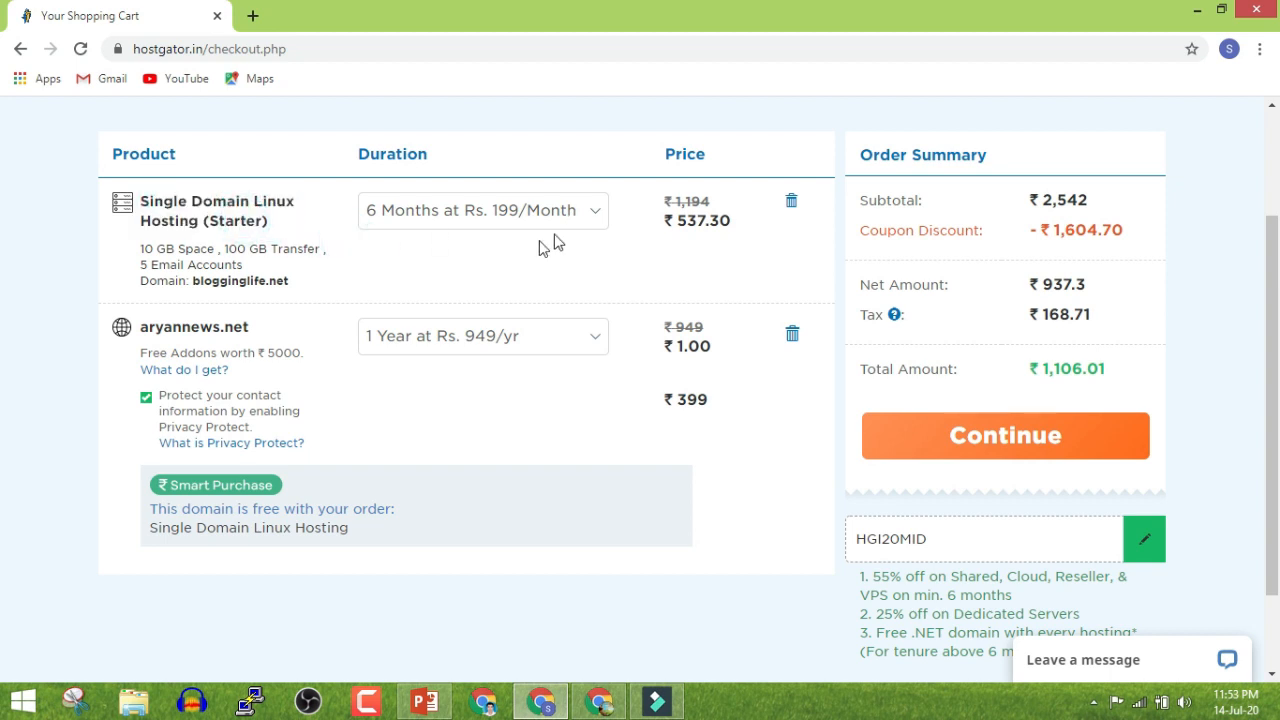
left_click_drag(203, 325, 246, 326)
left_click(280, 318)
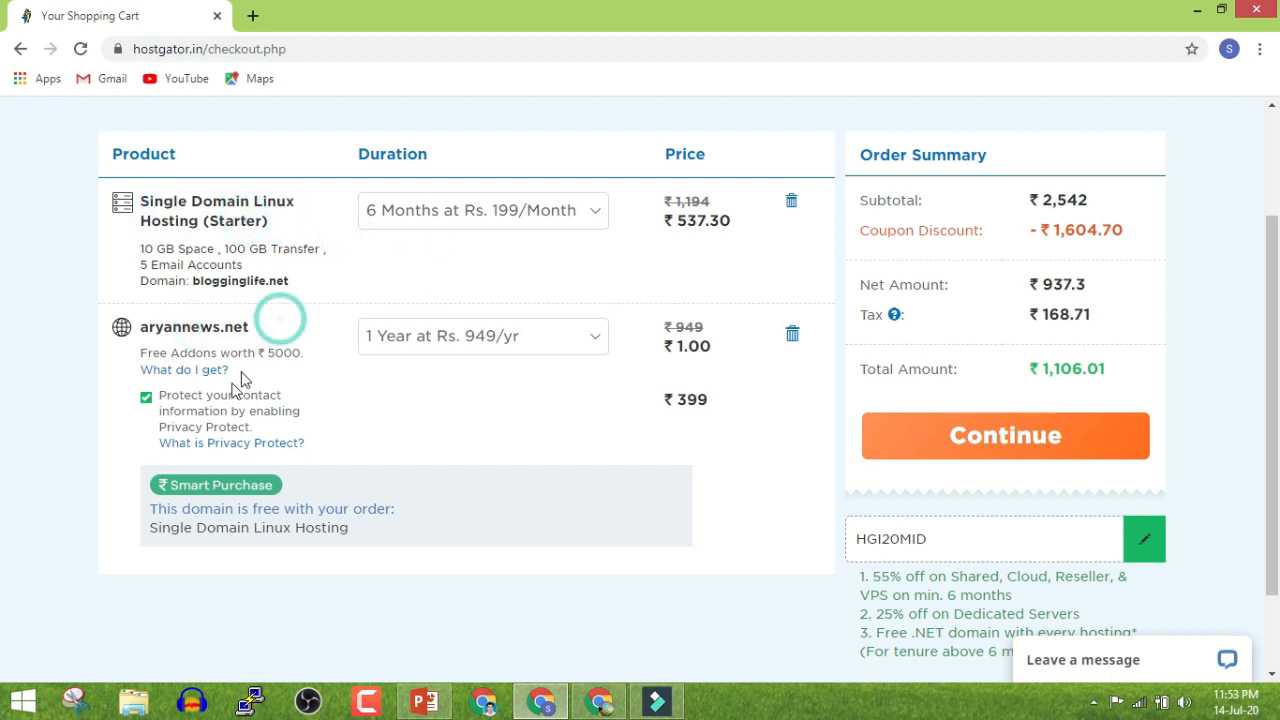
triple_click(694, 400)
left_click(145, 400)
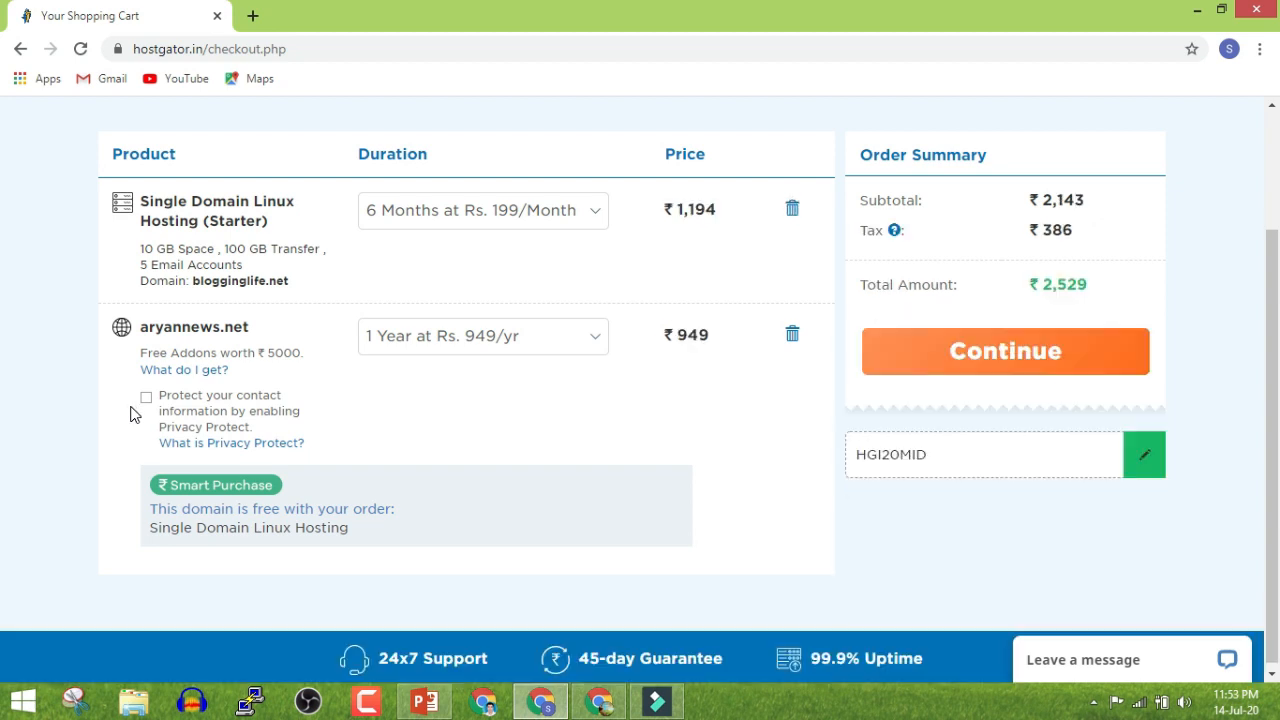
scroll(337, 514, "down", 2)
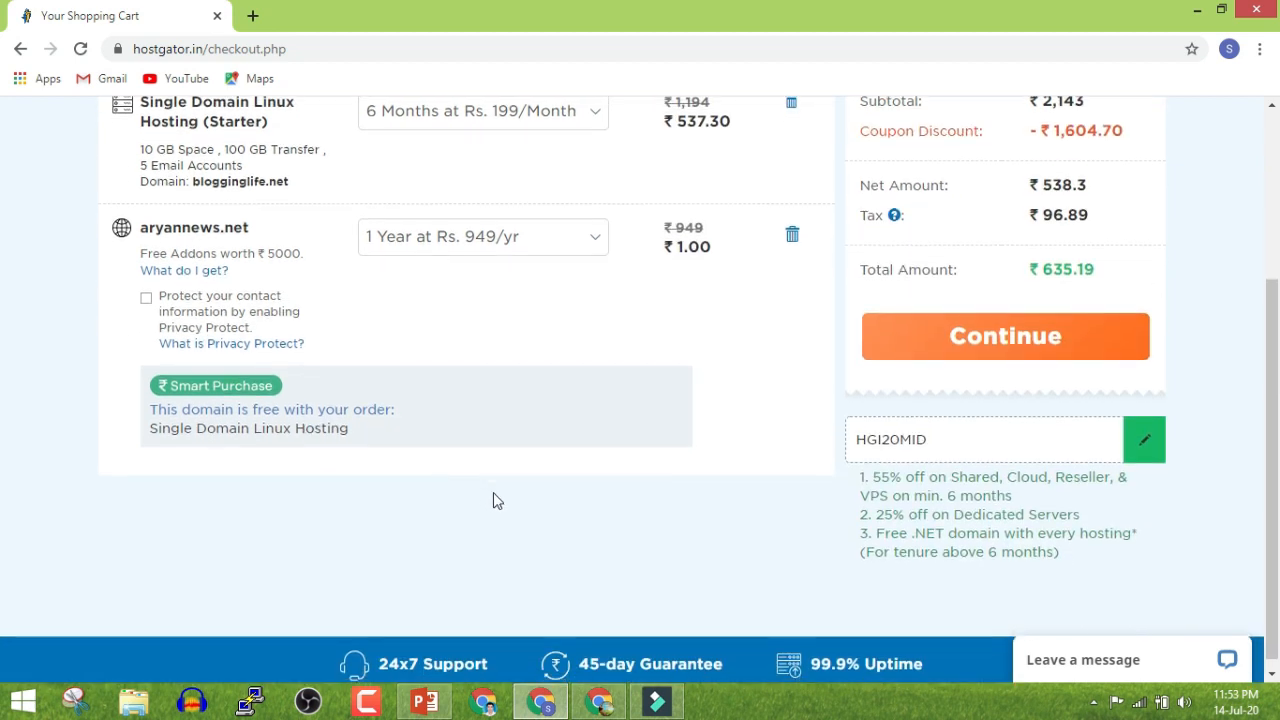
left_click_drag(1033, 261, 1099, 262)
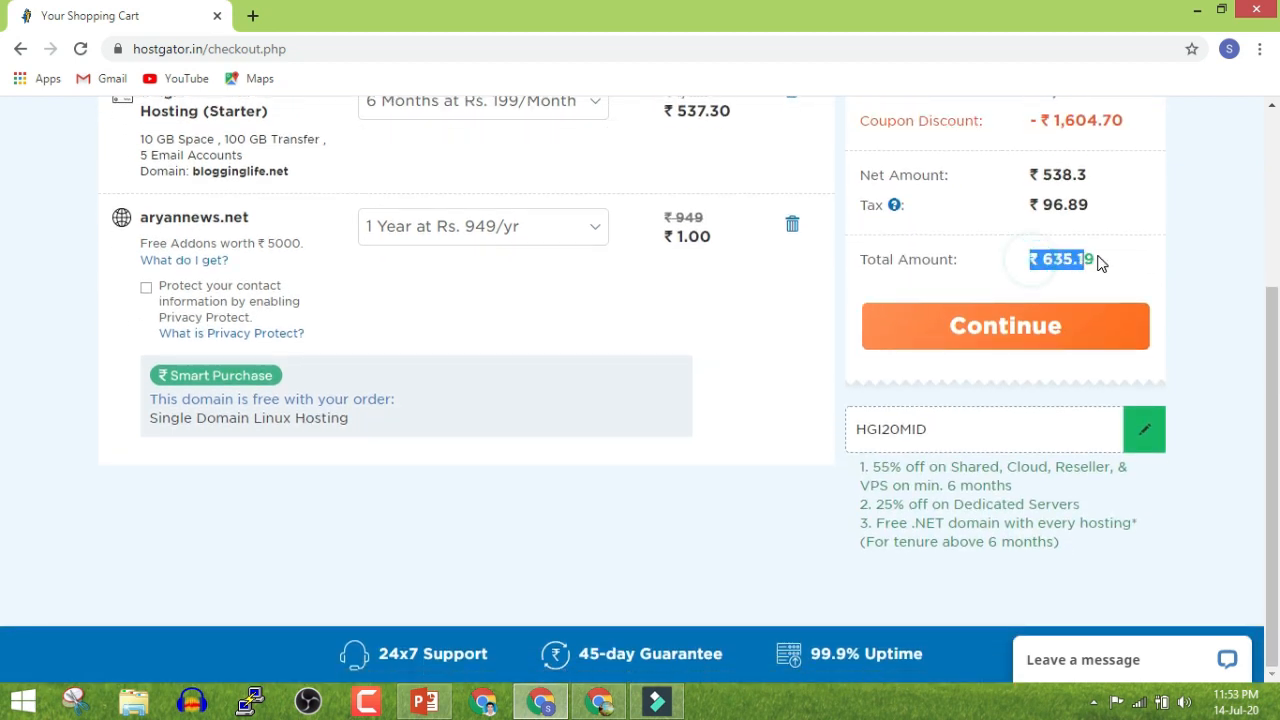
left_click(1112, 264)
left_click(1136, 257)
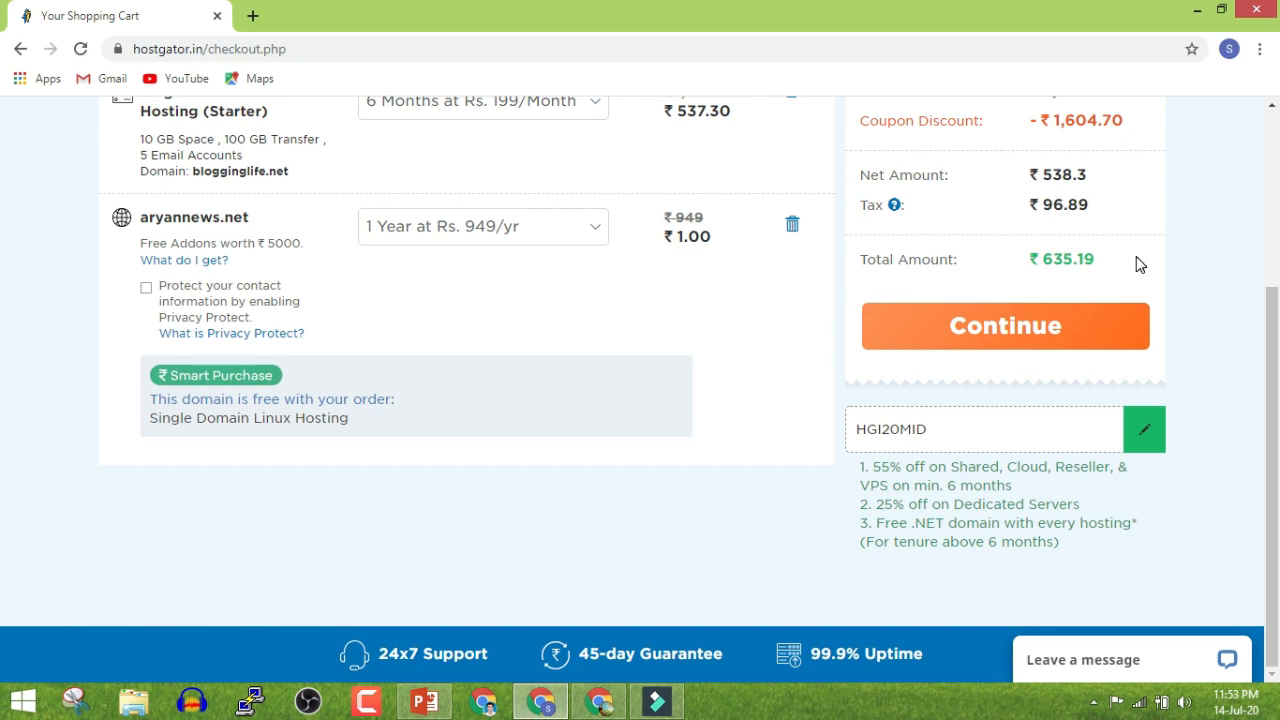
Continue past the cart and create a new HostGator account using a Google account
left_click(1097, 319)
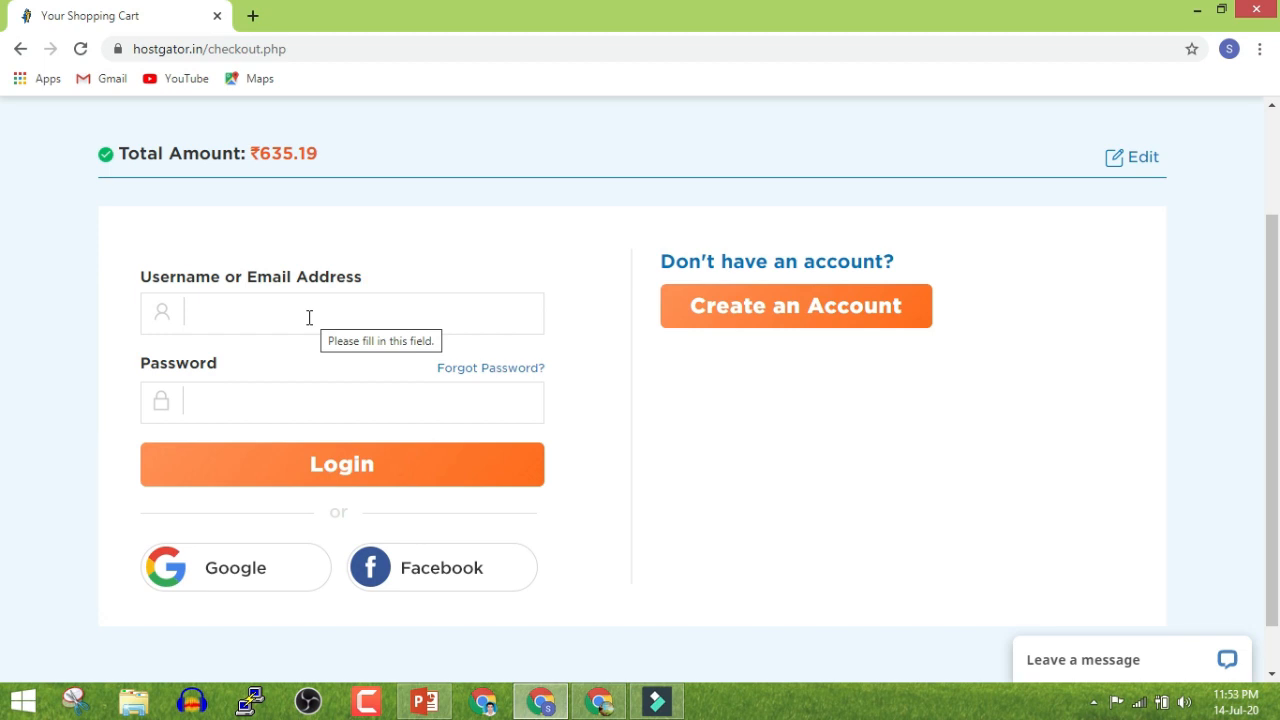
left_click(710, 322)
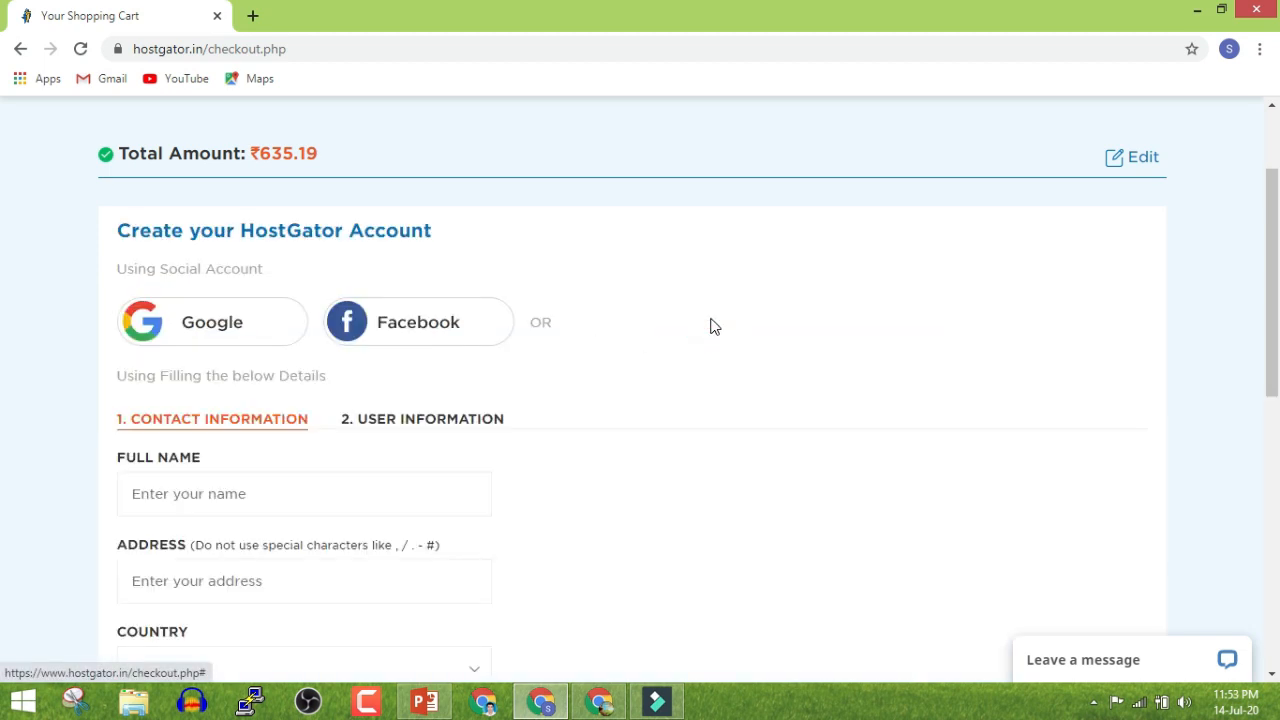
left_click(218, 328)
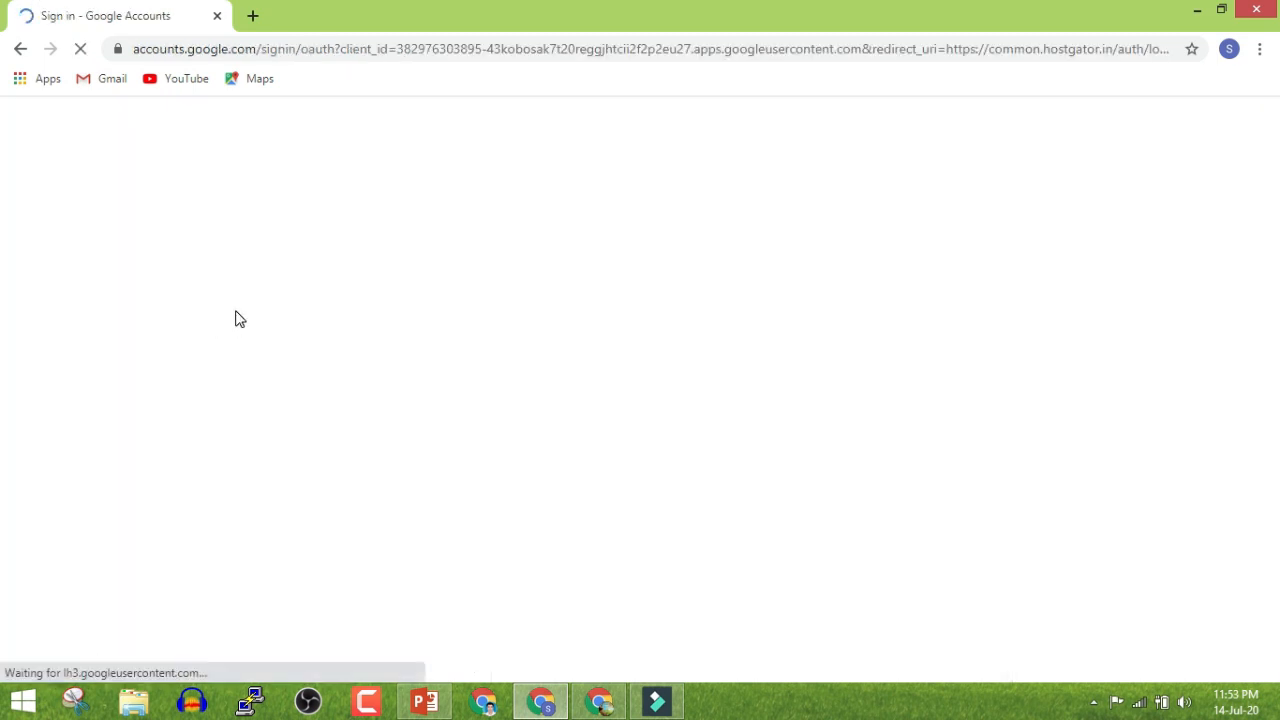
left_click(566, 340)
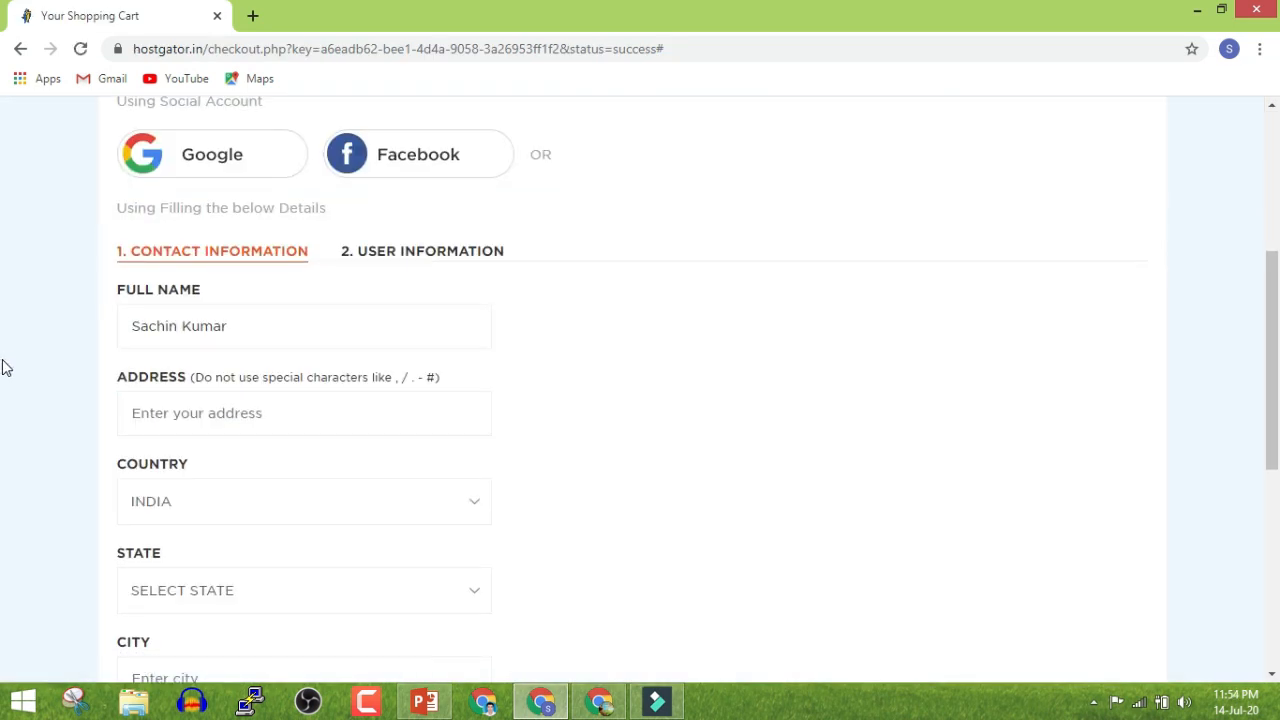
Fill in the address, state BIHAR, city, postal code and phone number
scroll(188, 251, "down", 1)
left_click(211, 320)
type("Patna")
scroll(214, 331, "down", 1)
left_click(205, 403)
left_click(154, 135)
left_click(160, 490)
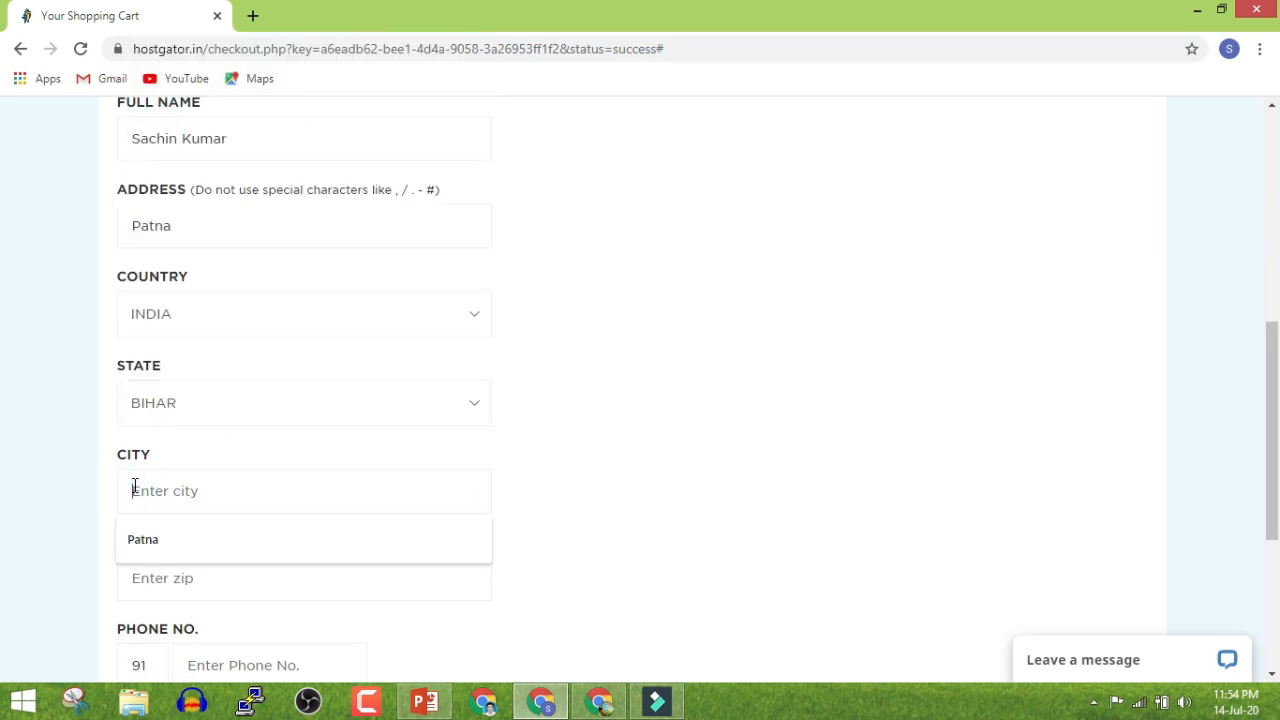
left_click(136, 533)
scroll(180, 450, "down", 2)
left_click(206, 394)
type("844124")
left_click(260, 480)
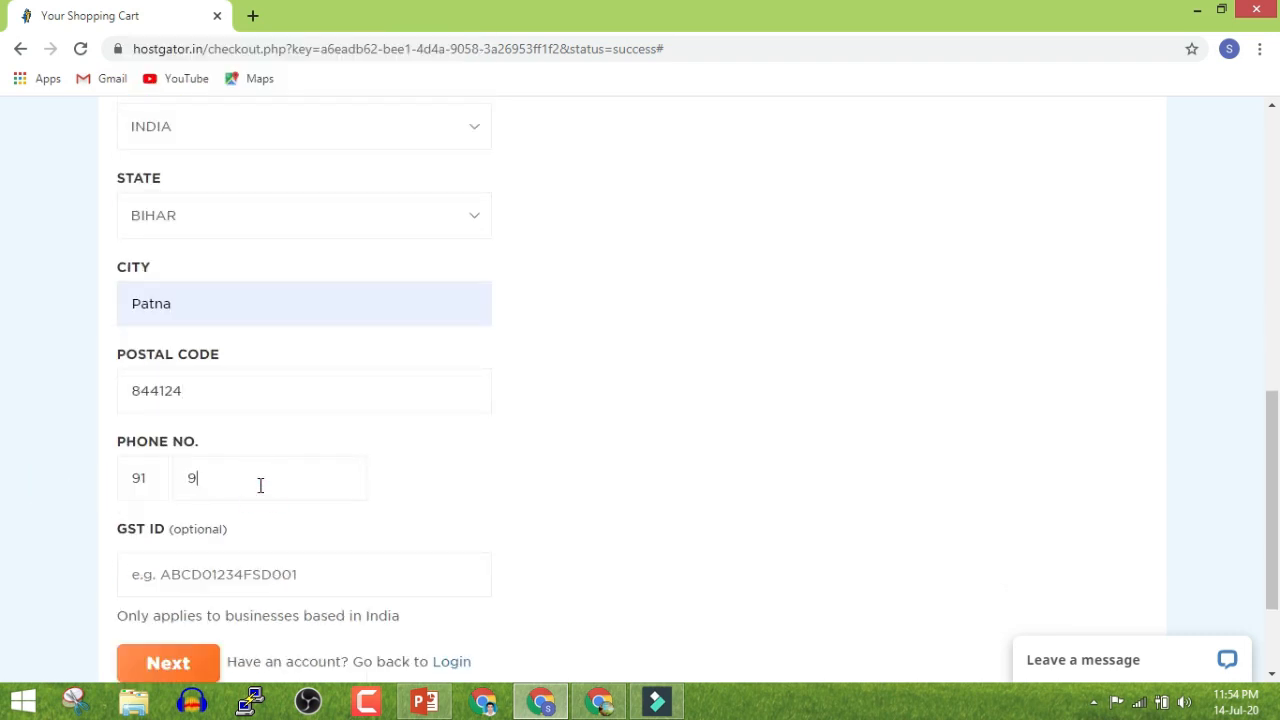
scroll(97, 469, "down", 2)
left_click(201, 500)
Enter and confirm the account password, accept the terms, and create the account
scroll(201, 494, "up", 1)
left_click(222, 396)
type("**********")
key("Tab")
type("****")
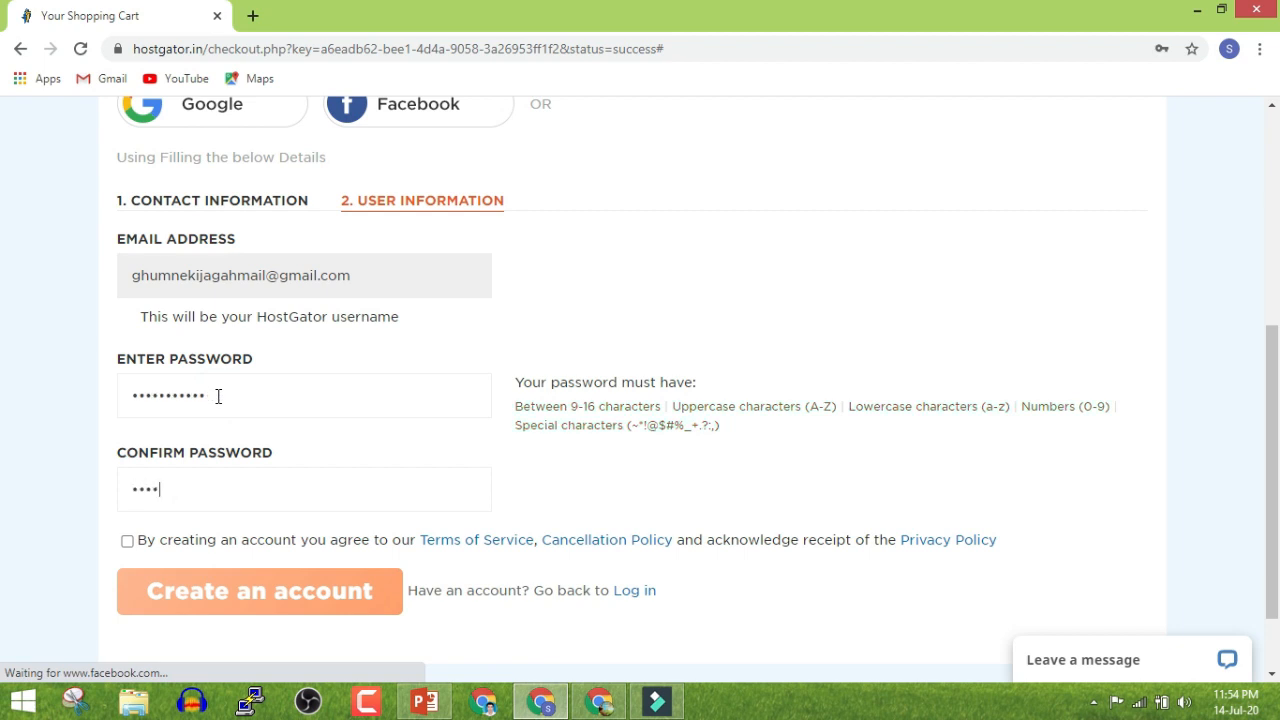
left_click(127, 541)
left_click(149, 585)
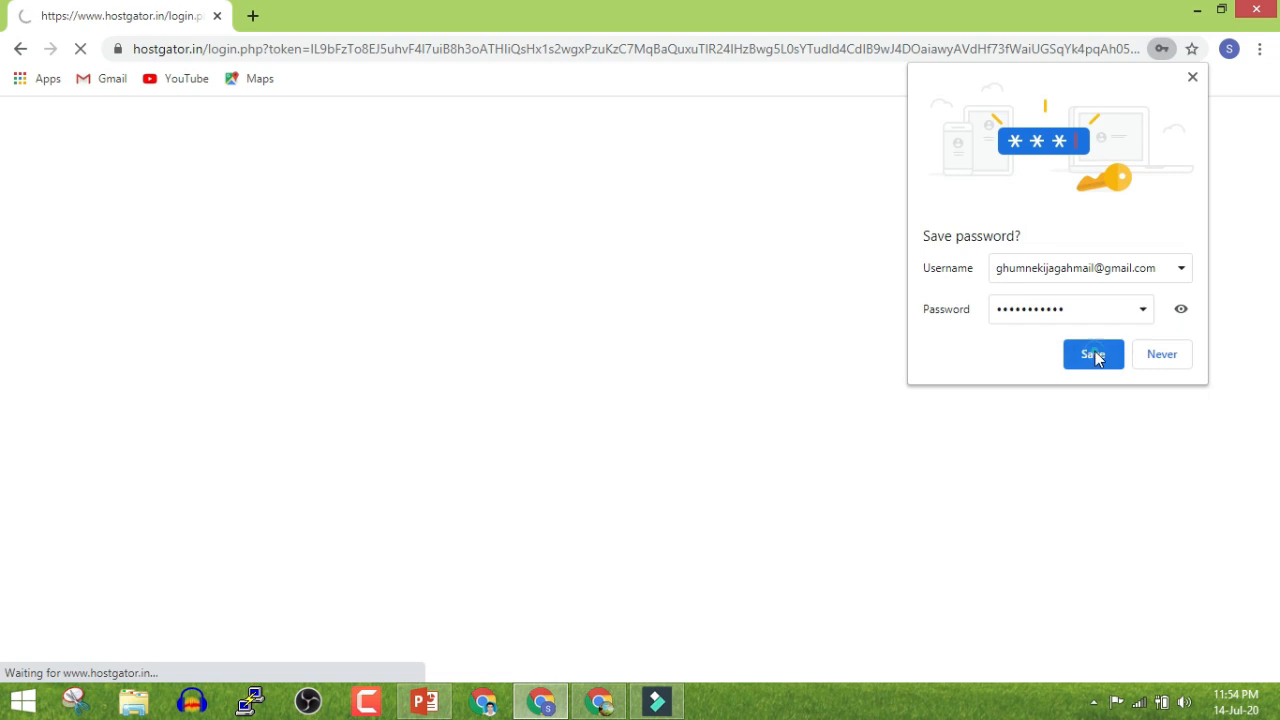
left_click(1089, 354)
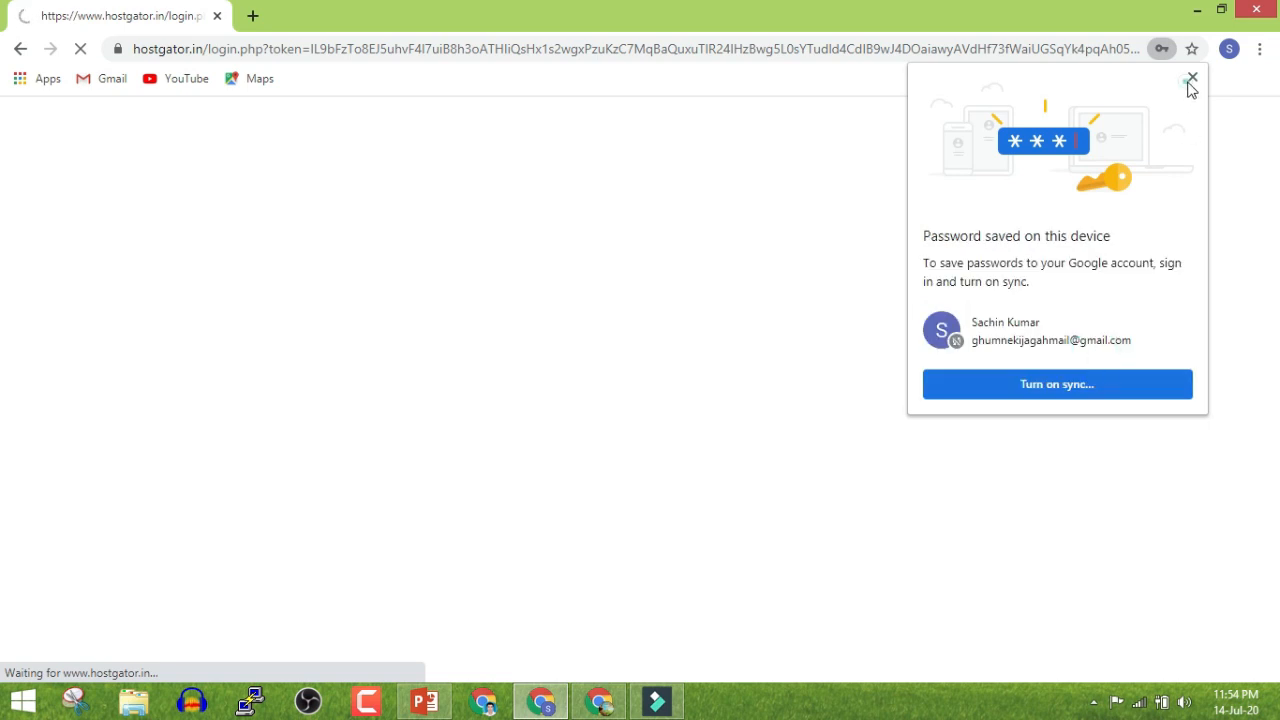
left_click(1191, 78)
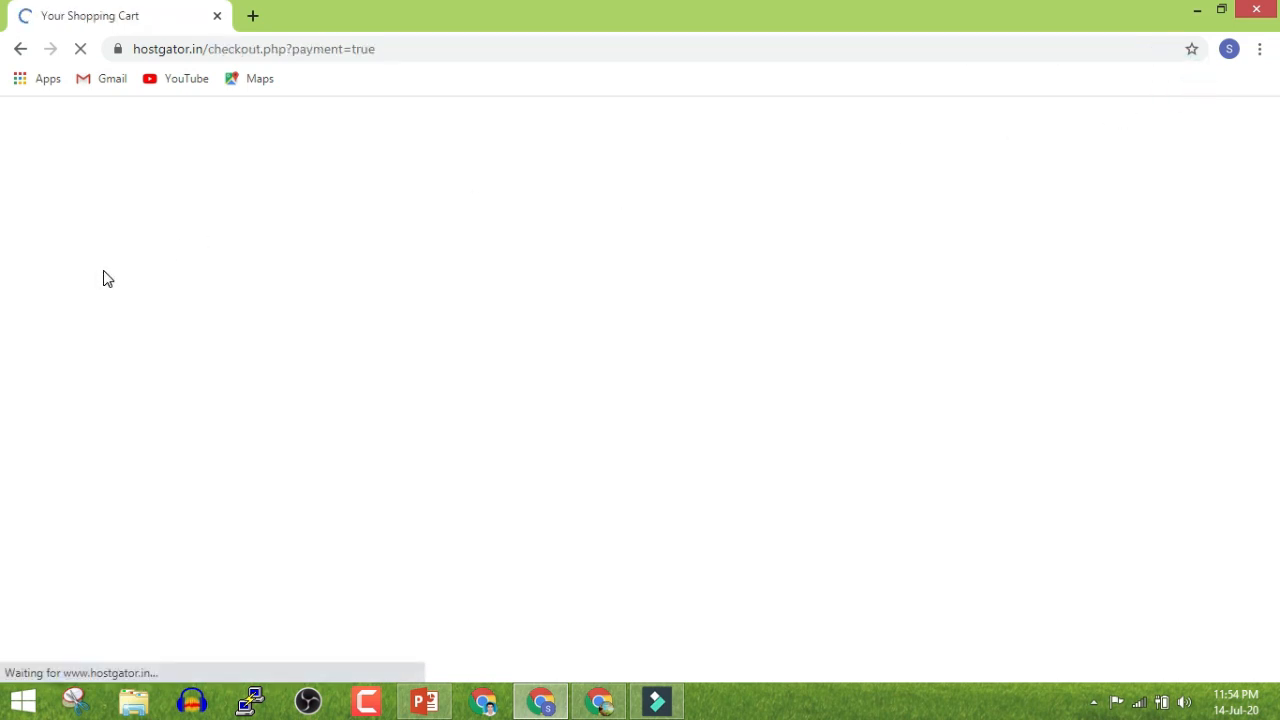
Accept the customer agreement, choose CCAvenue Netbanking/Debit/Credit Card, and pay the ₹635.19 order
scroll(100, 273, "down", 2)
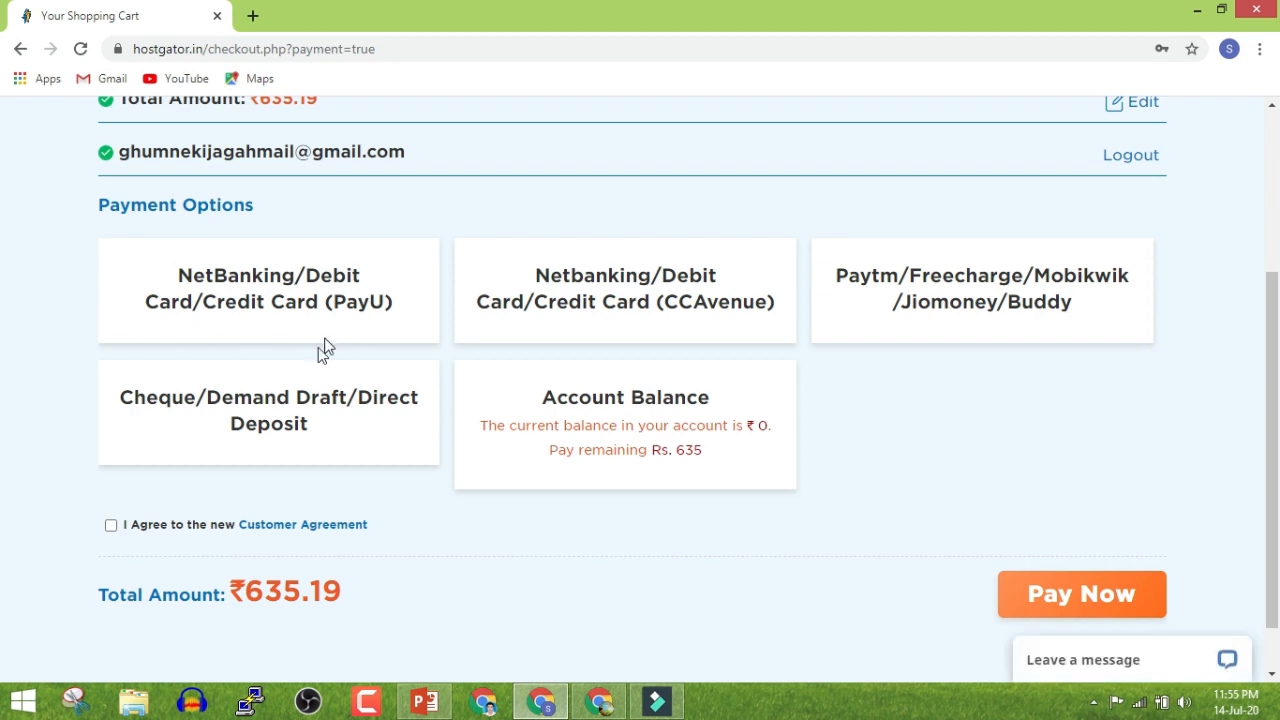
left_click(111, 527)
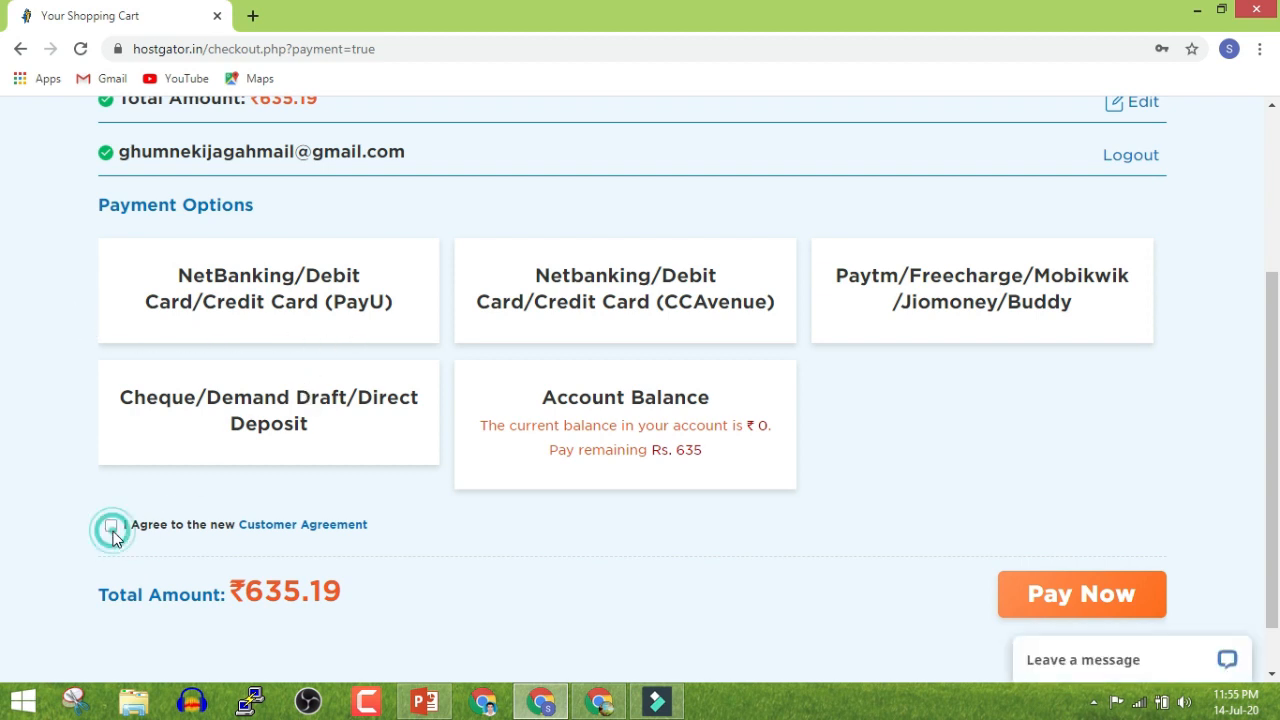
left_click(556, 321)
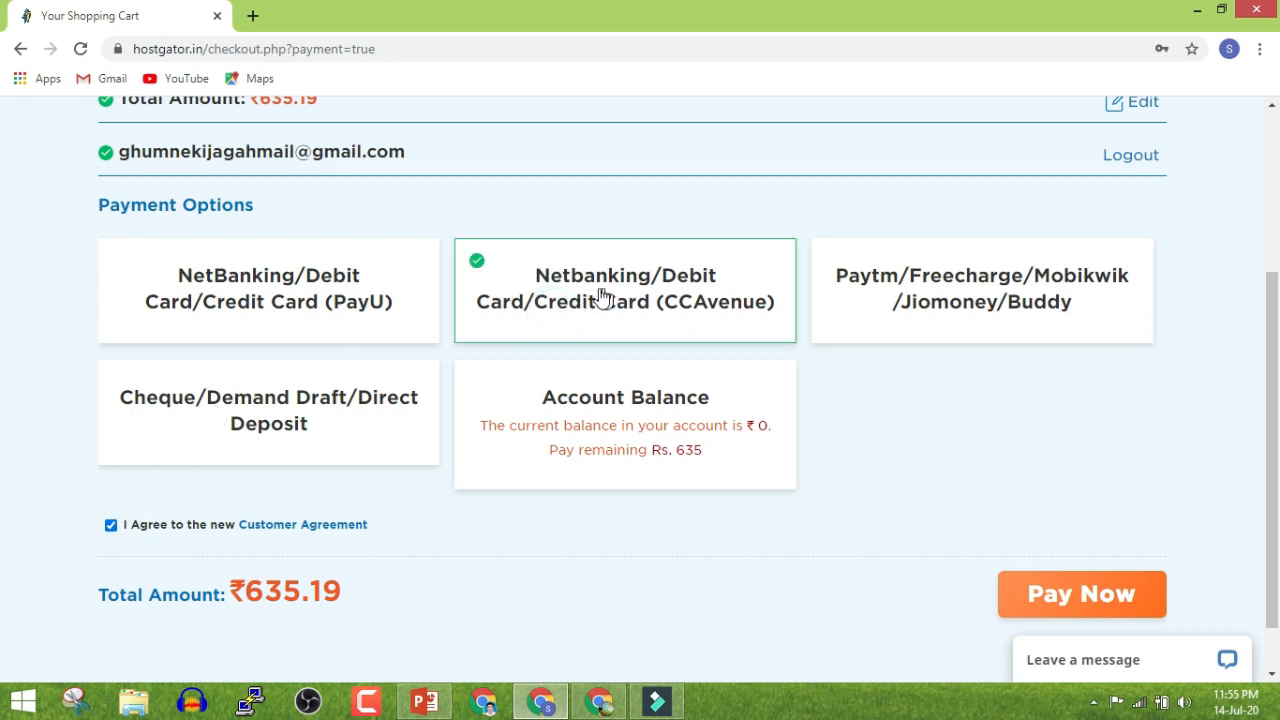
left_click(1034, 594)
scroll(981, 492, "down", 1)
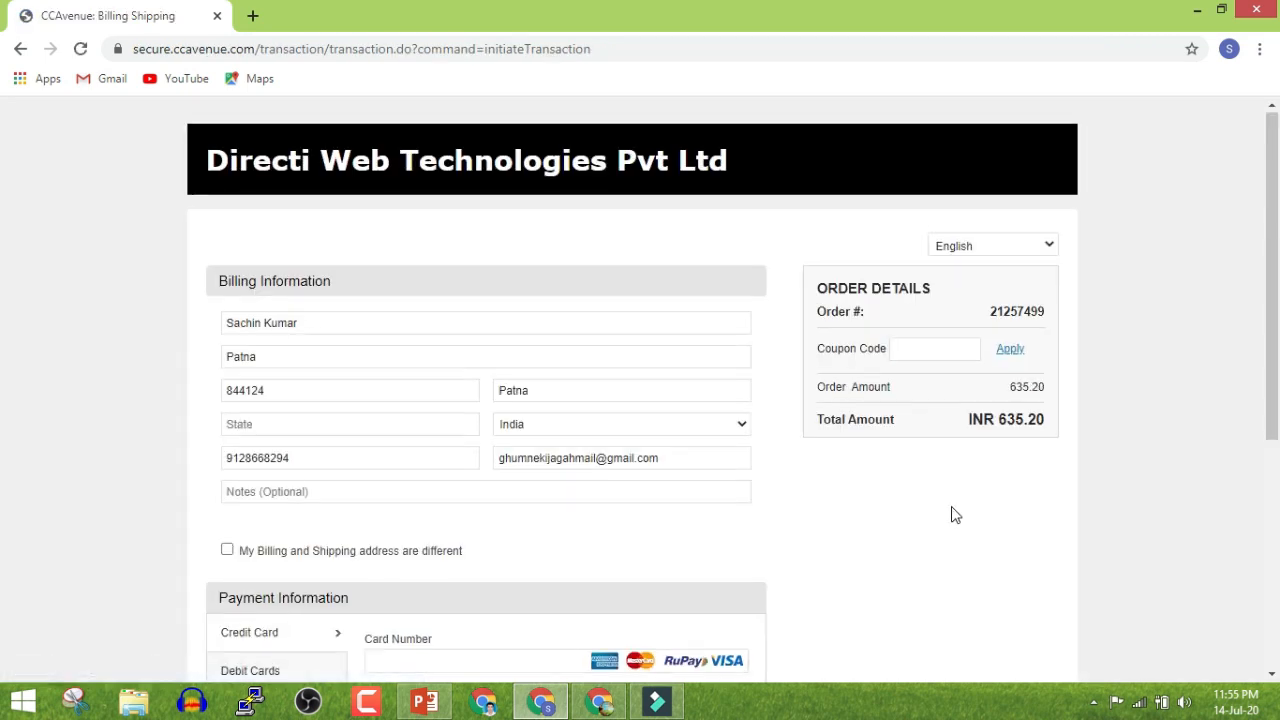
Pay the INR 635.20 order by UPI using Google Pay
scroll(951, 514, "down", 2)
left_click(234, 640)
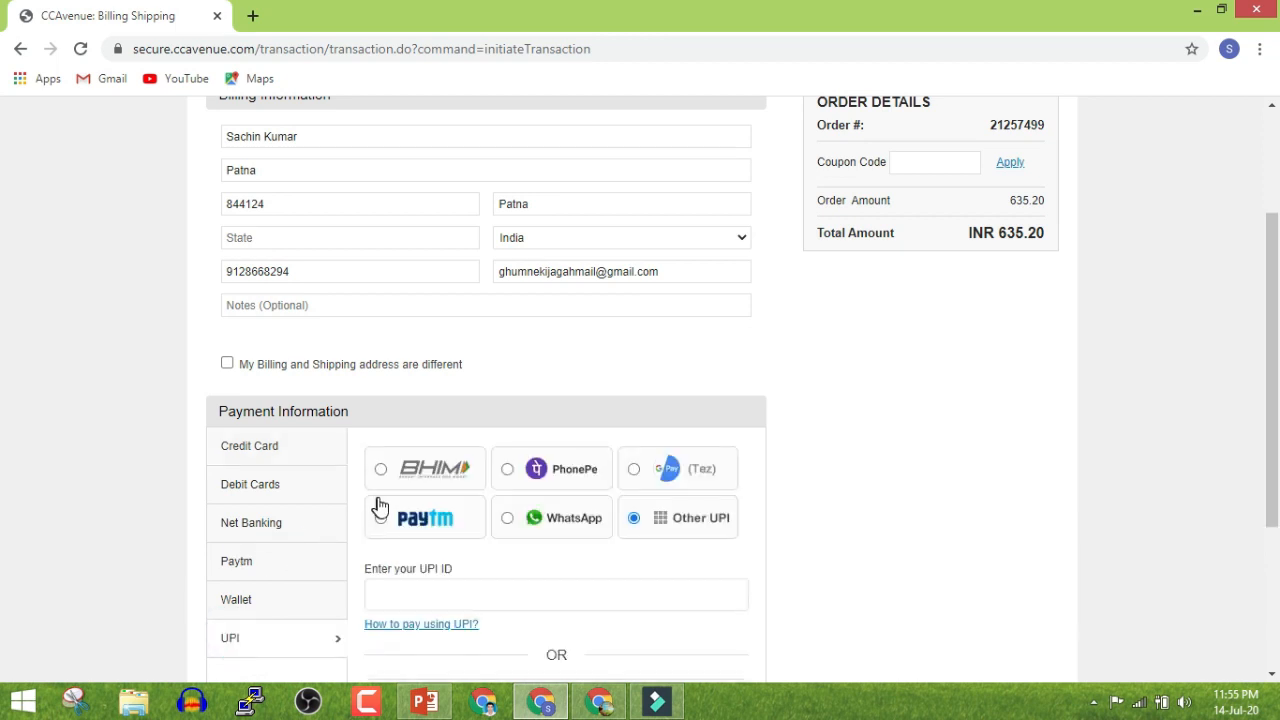
scroll(380, 500, "down", 1)
left_click(641, 378)
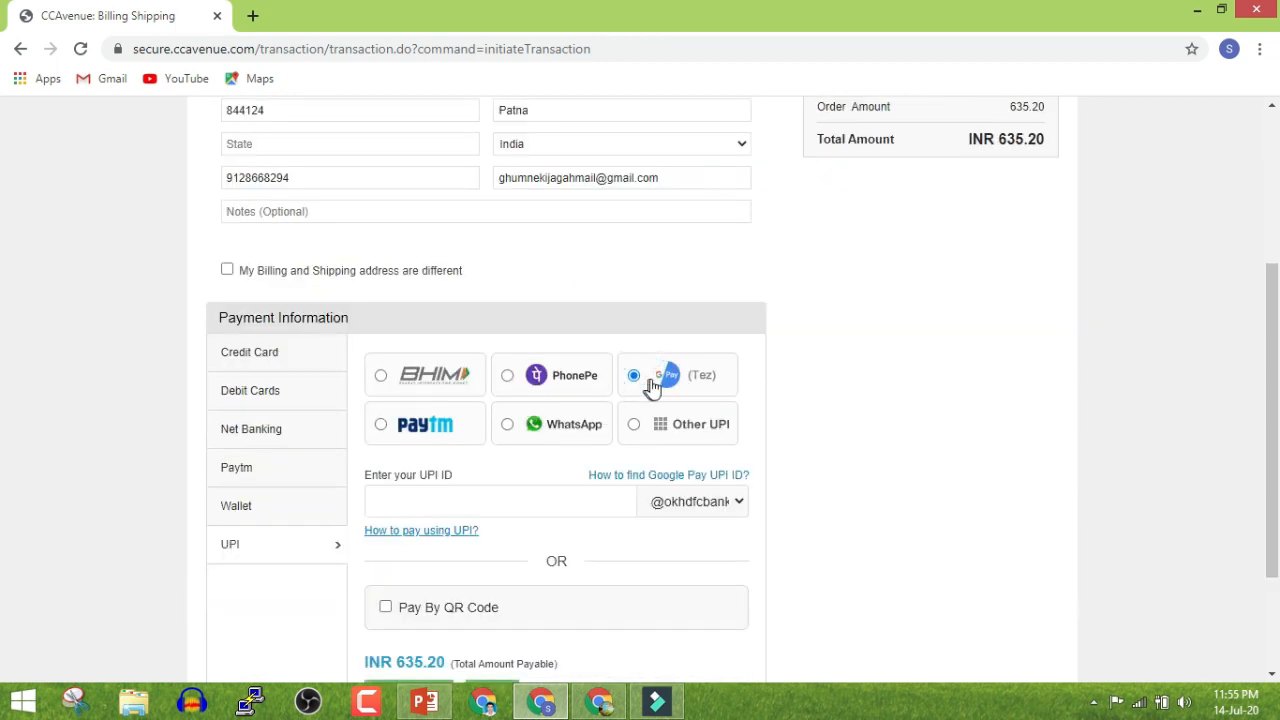
scroll(600, 400, "down", 1)
left_click(520, 409)
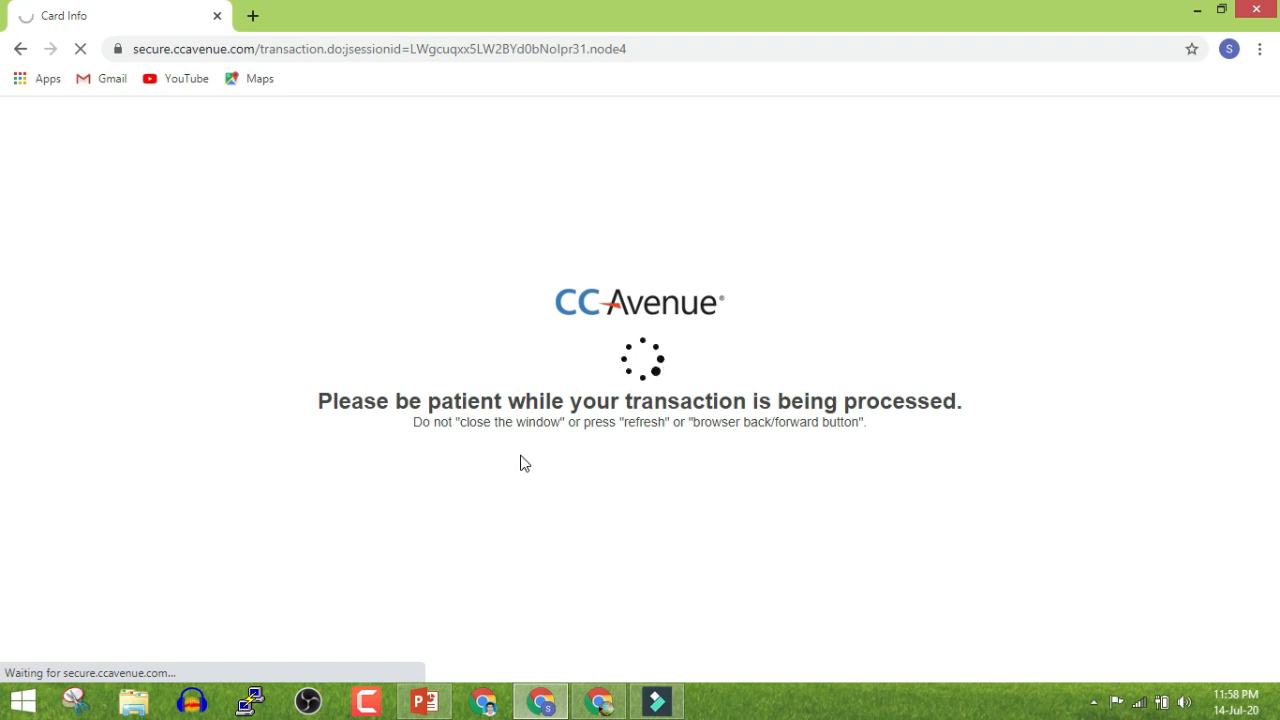
Load Gmail (mail.google.com) in a new browser tab
key("ctrl+t")
type("ma")
key("Return")
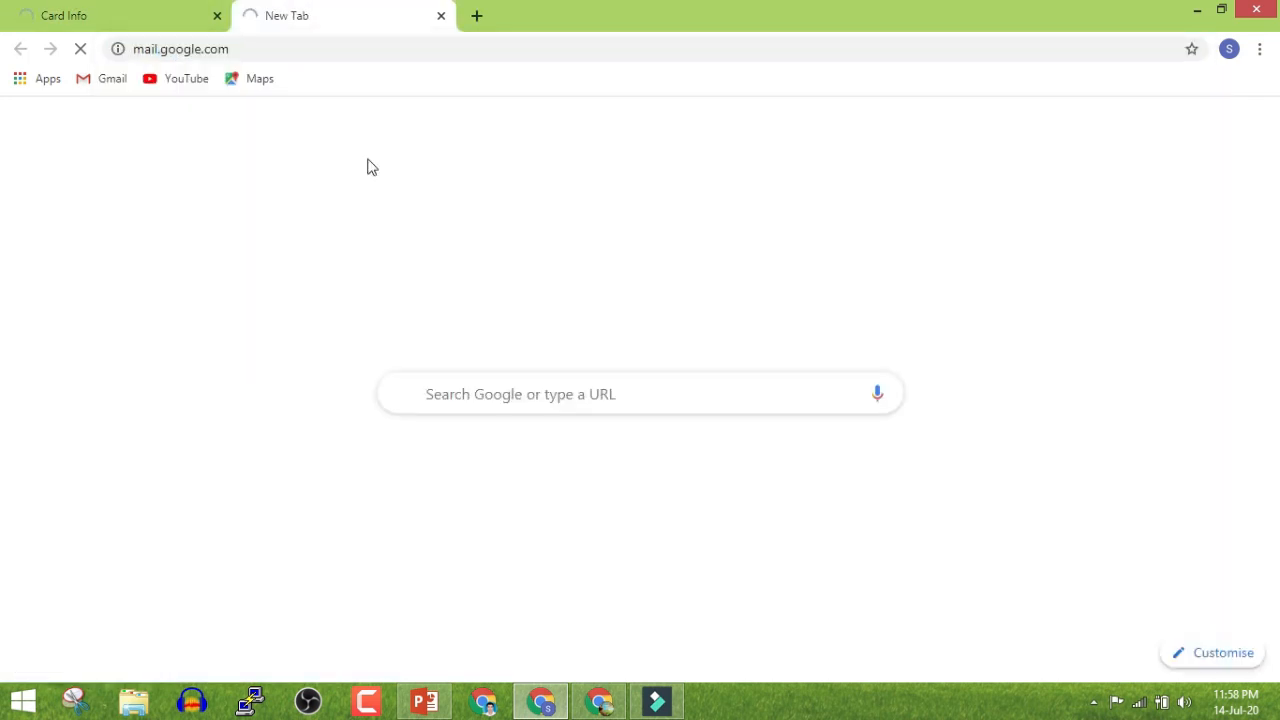
Open the HostGator hosting email and select name servers sns15.hostgator.in and sns16.hostgator.in
left_click(114, 20)
left_click(334, 8)
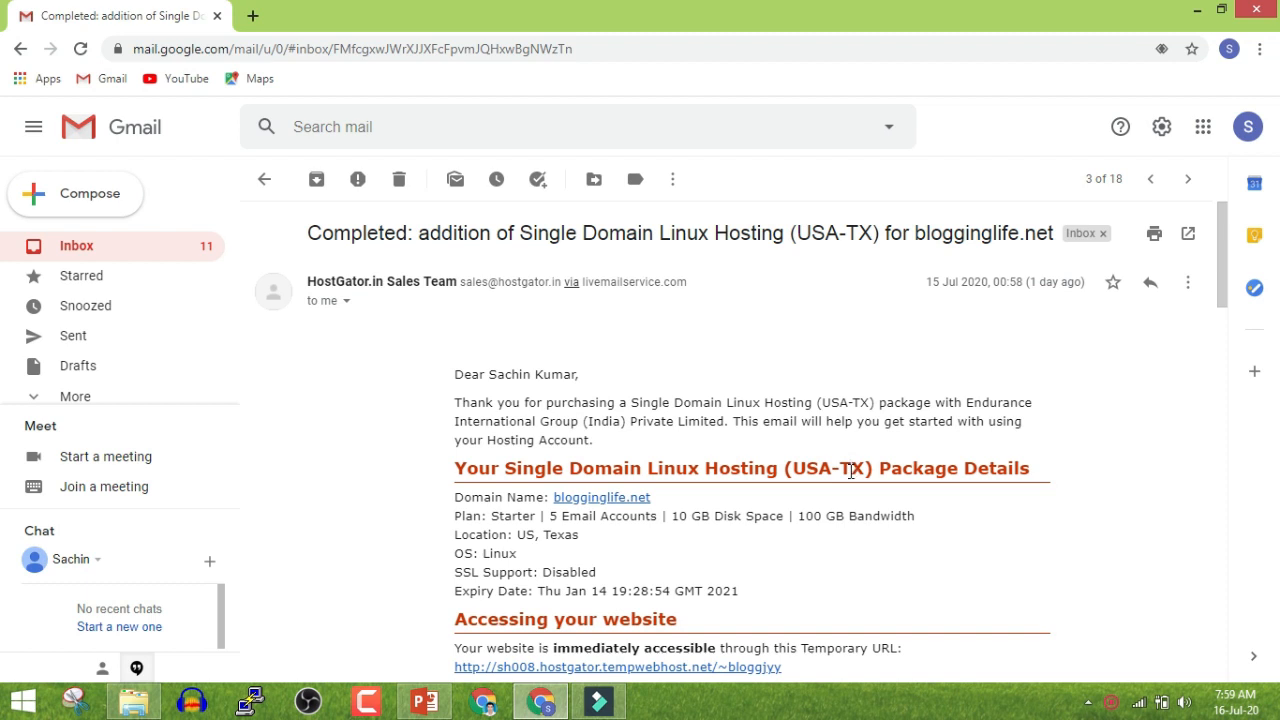
left_click(600, 585)
scroll(1222, 300, "down", 1)
scroll(1222, 300, "down", 2)
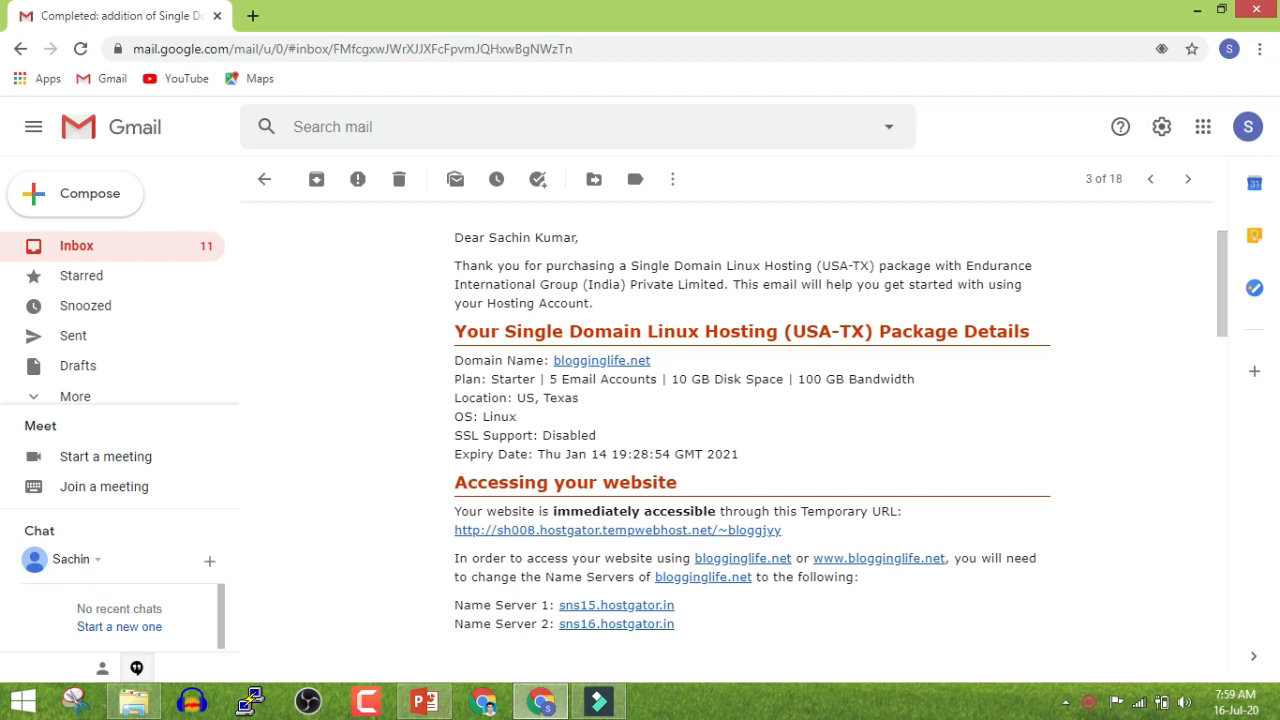
left_click(456, 606)
left_click_drag(456, 606, 686, 629)
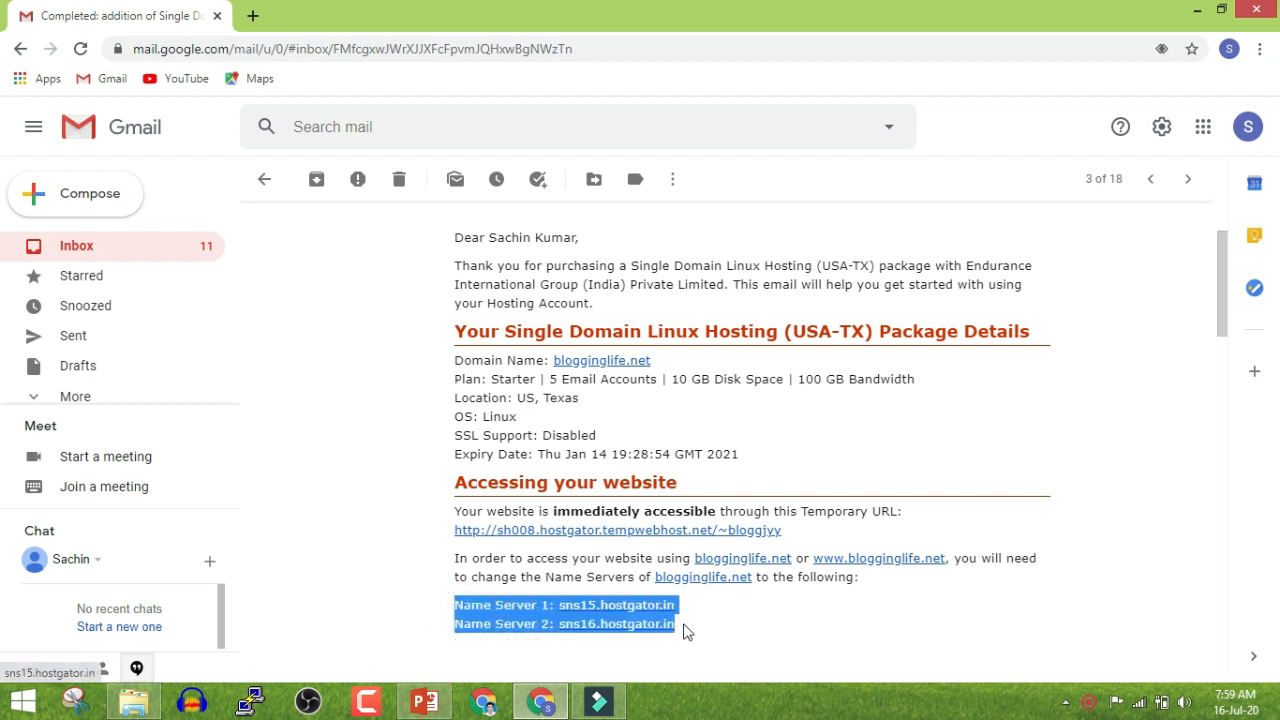
left_click(709, 627)
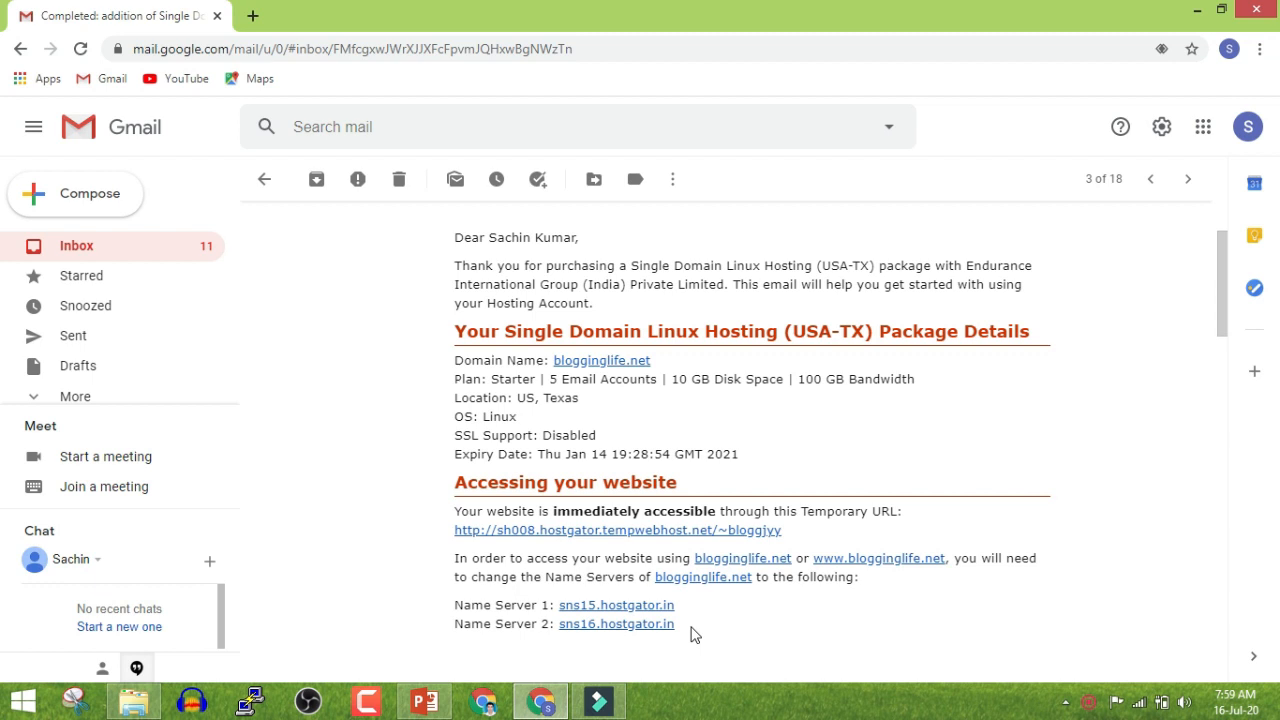
left_click_drag(690, 627, 565, 630)
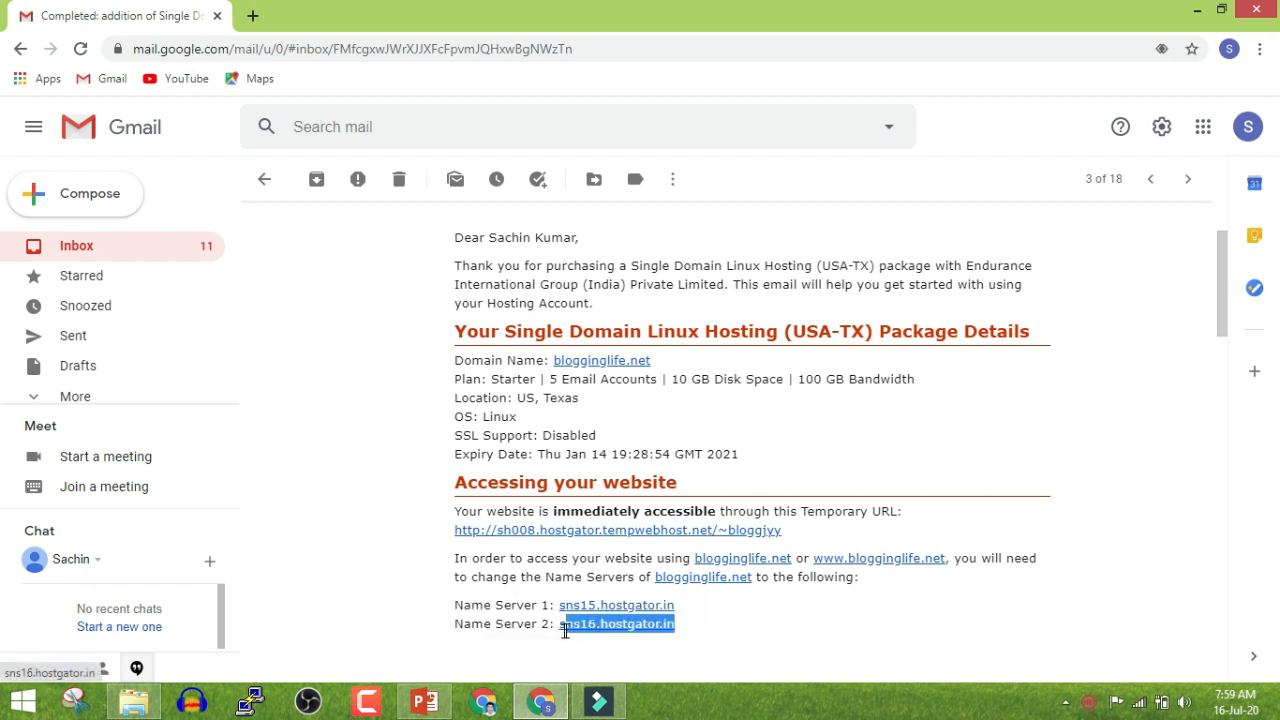
left_click(500, 628)
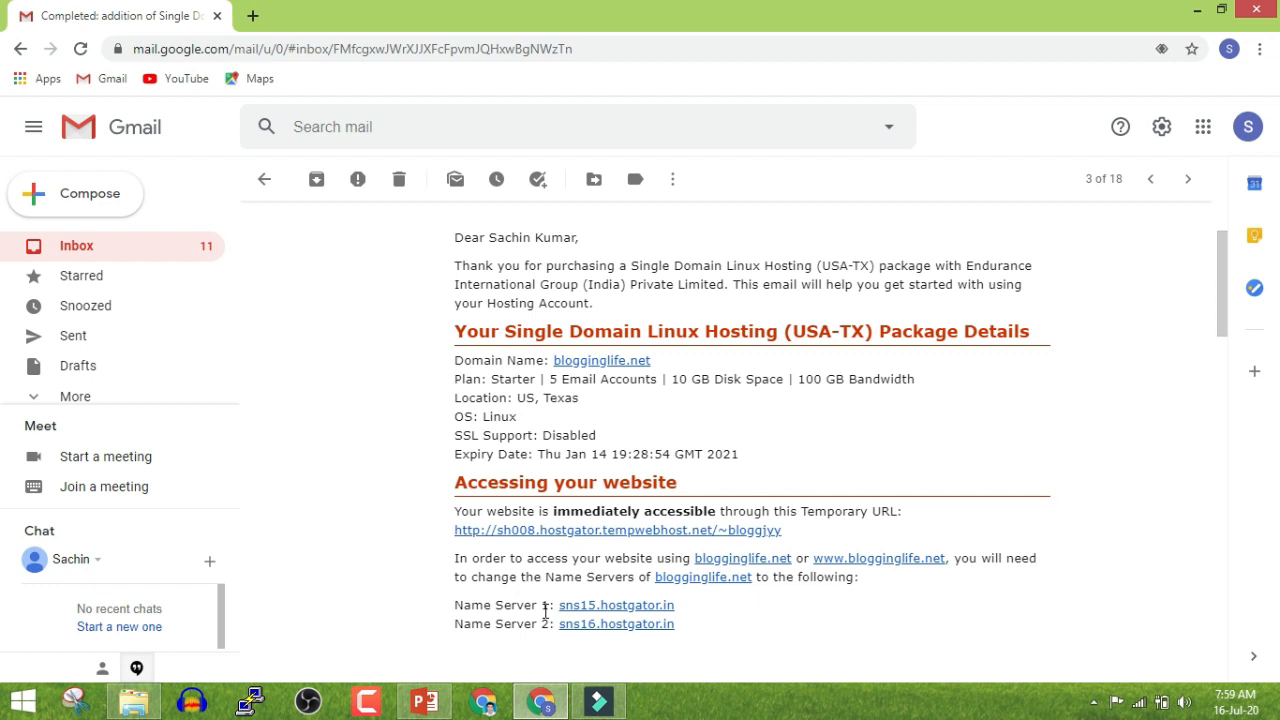
Search Google for 'host' in a new tab to find HostGator
left_click(458, 453)
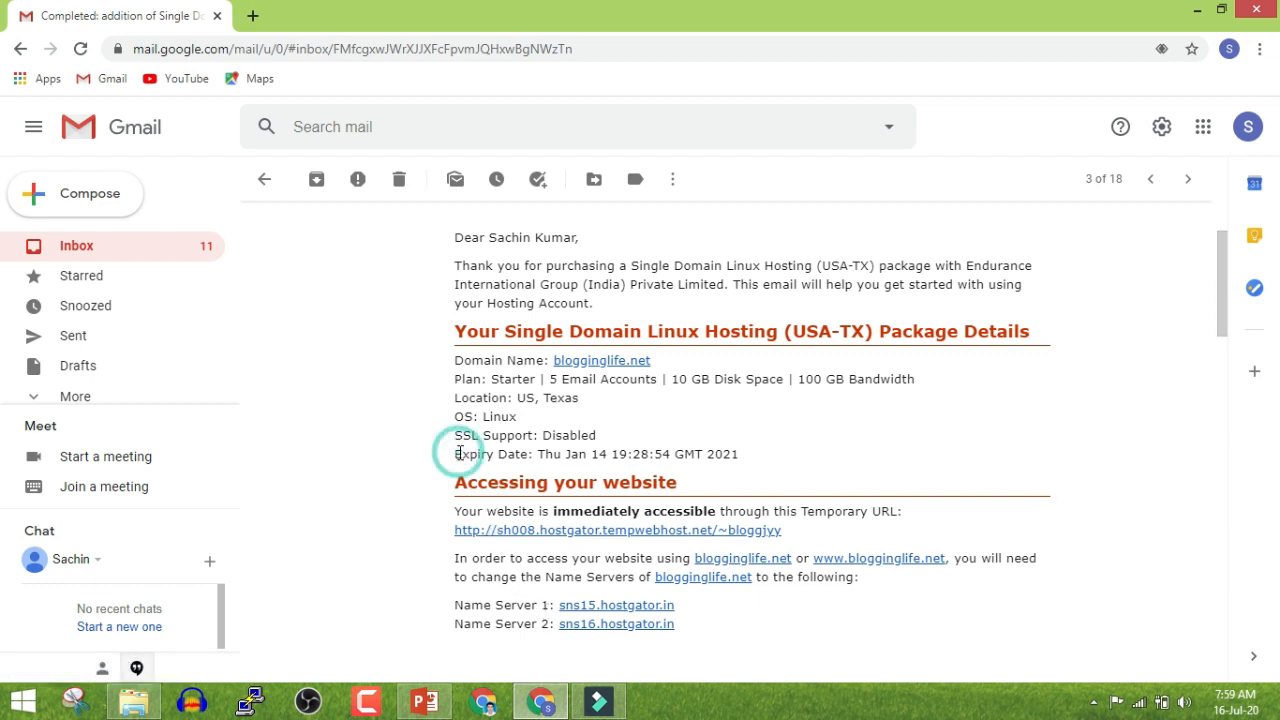
key("ctrl+t")
type("hostgator")
key("Return")
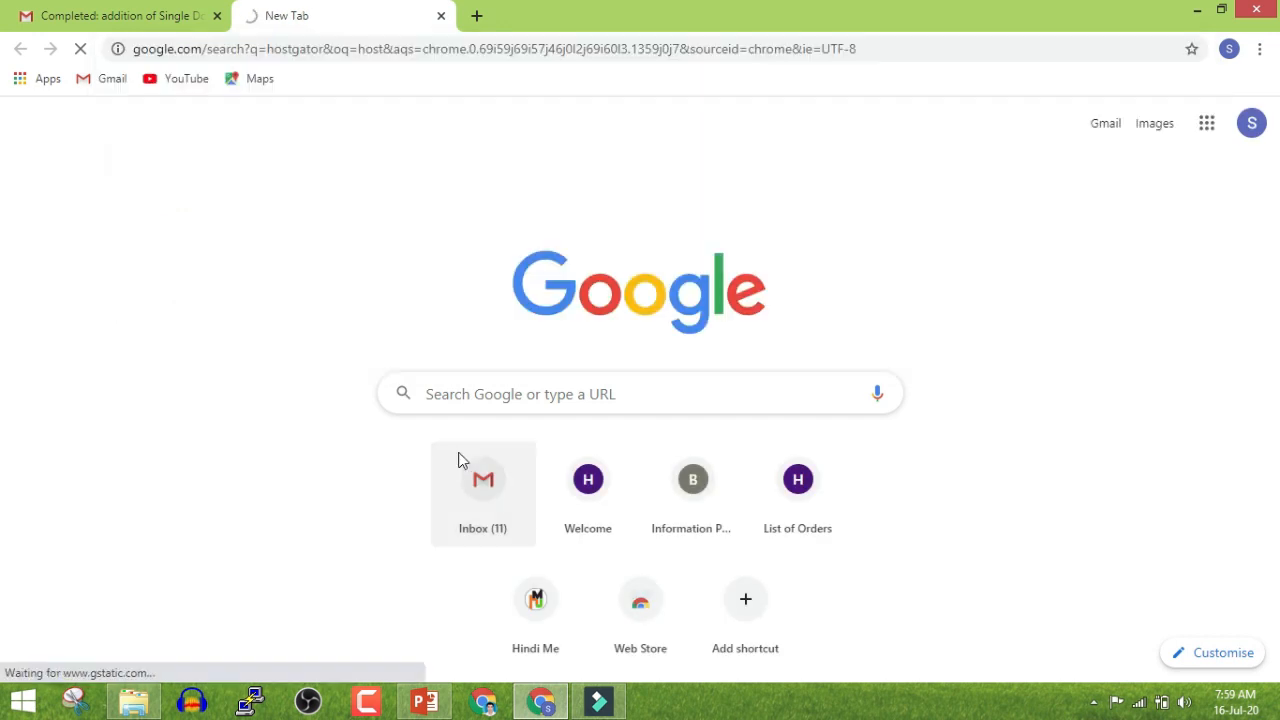
Open the HostGator India site and log in to the customer account with autofilled credentials
left_click(322, 590)
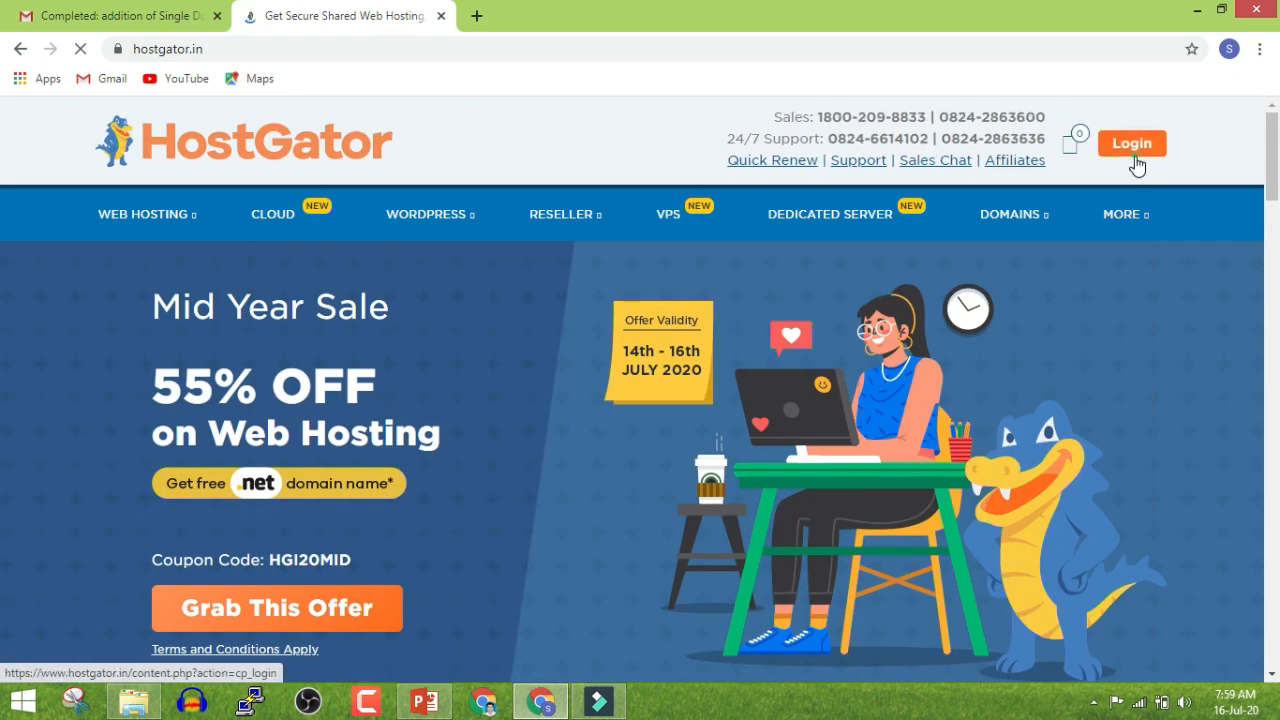
left_click(1135, 157)
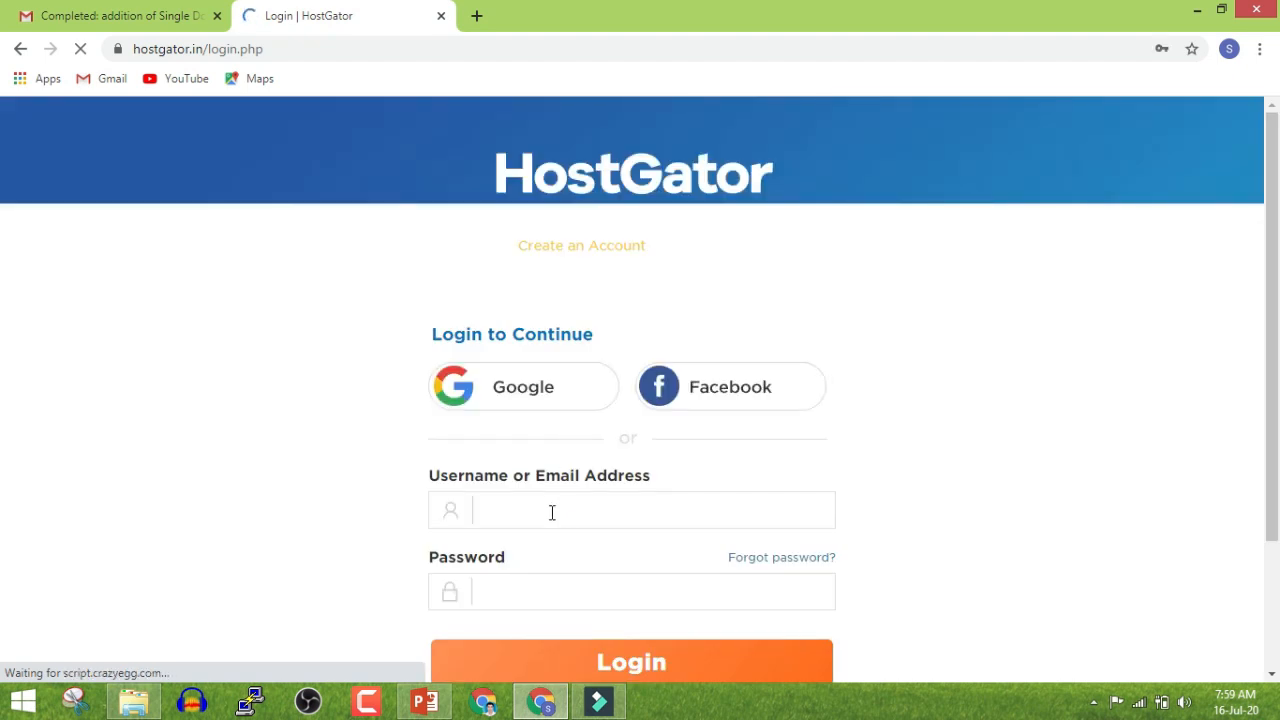
left_click(551, 511)
left_click(570, 665)
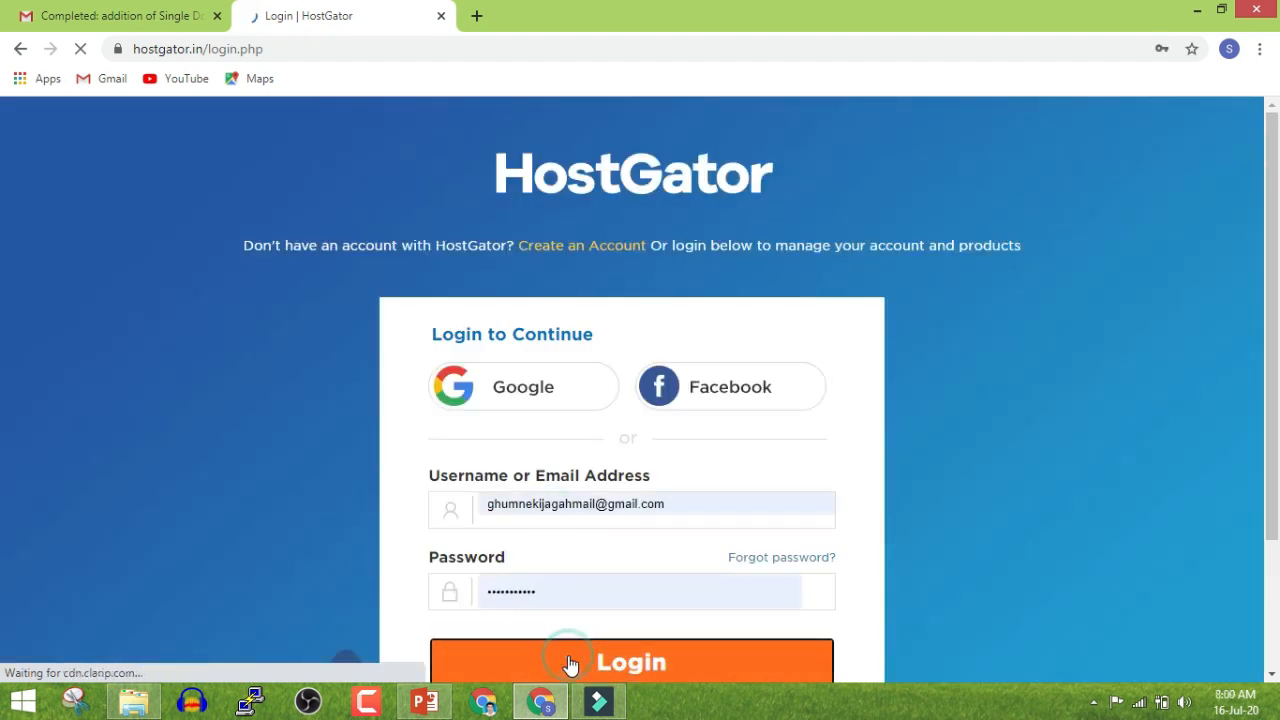
scroll(383, 493, "down", 2)
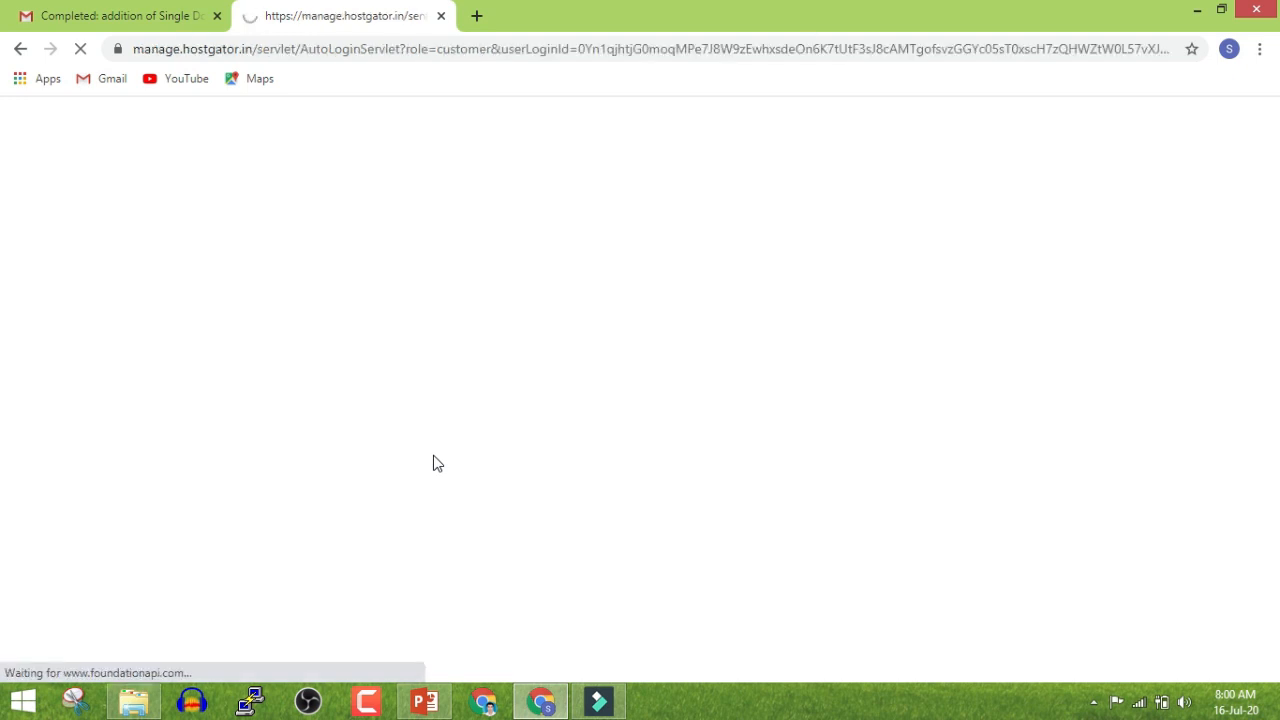
Go to Manage Orders > List/Search Orders and open the aryannews.net order
left_click(132, 14)
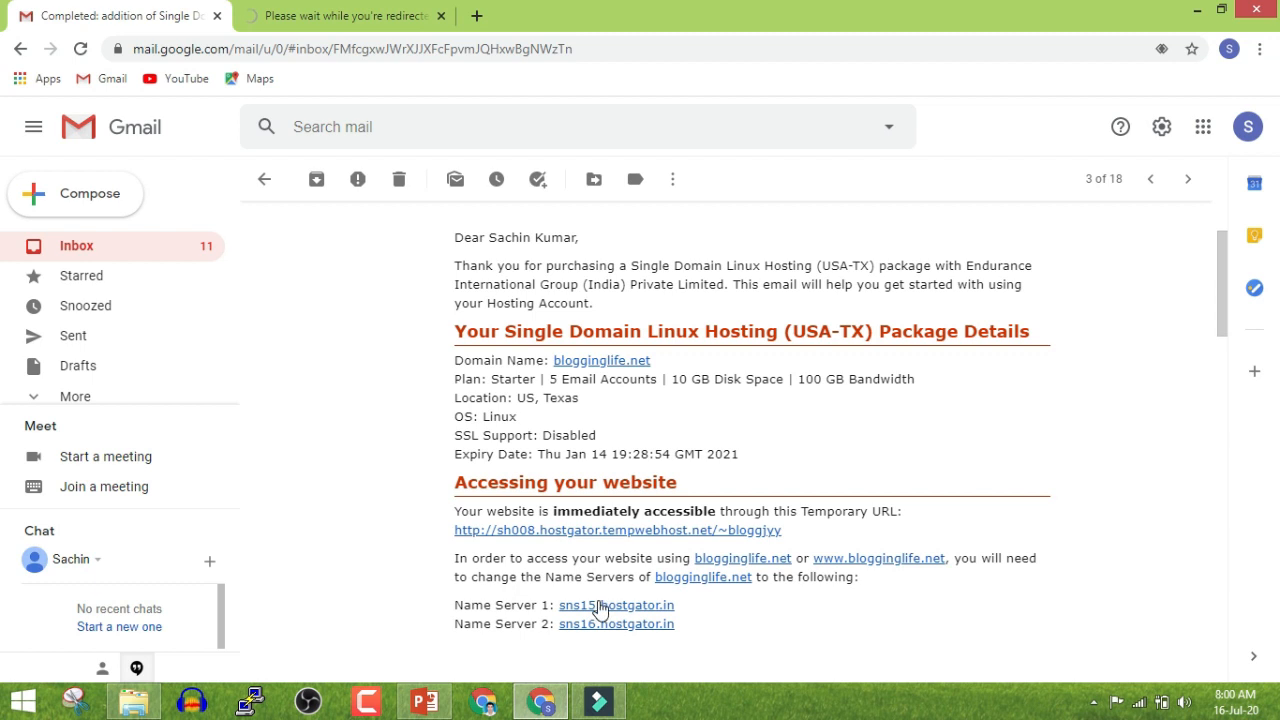
left_click(477, 15)
left_click(366, 22)
left_click(664, 16)
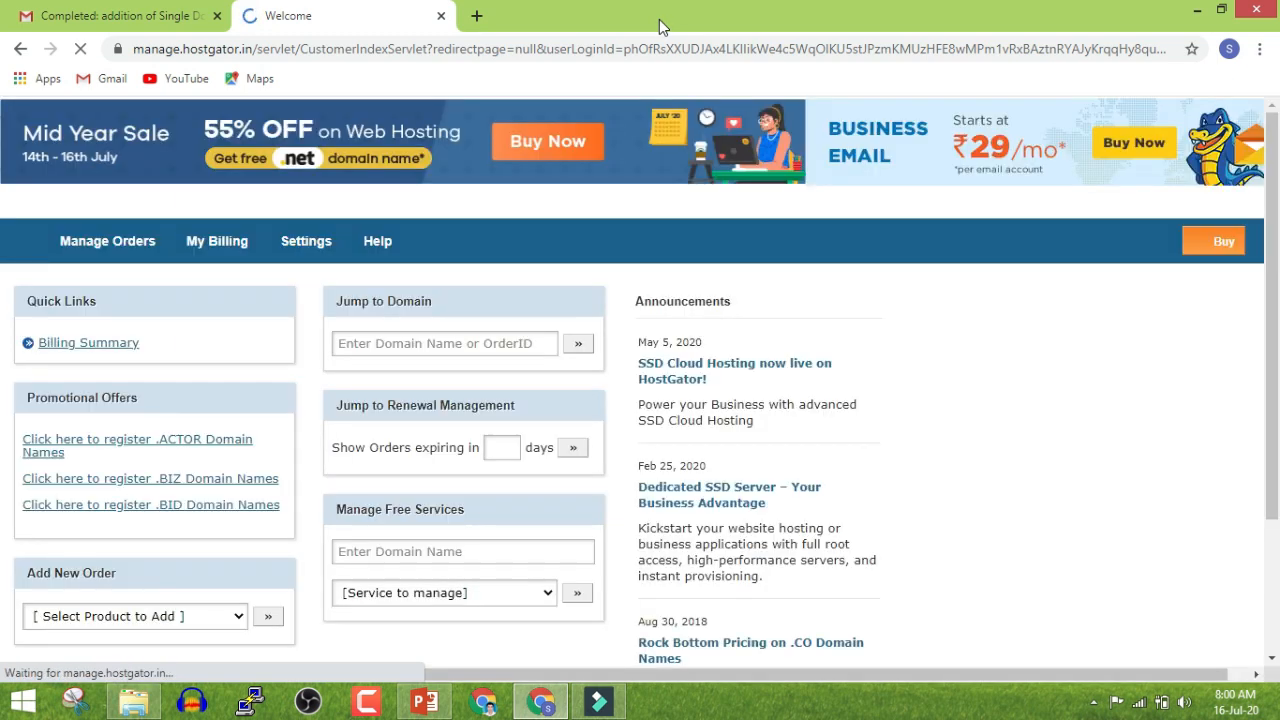
mouse_move(152, 250)
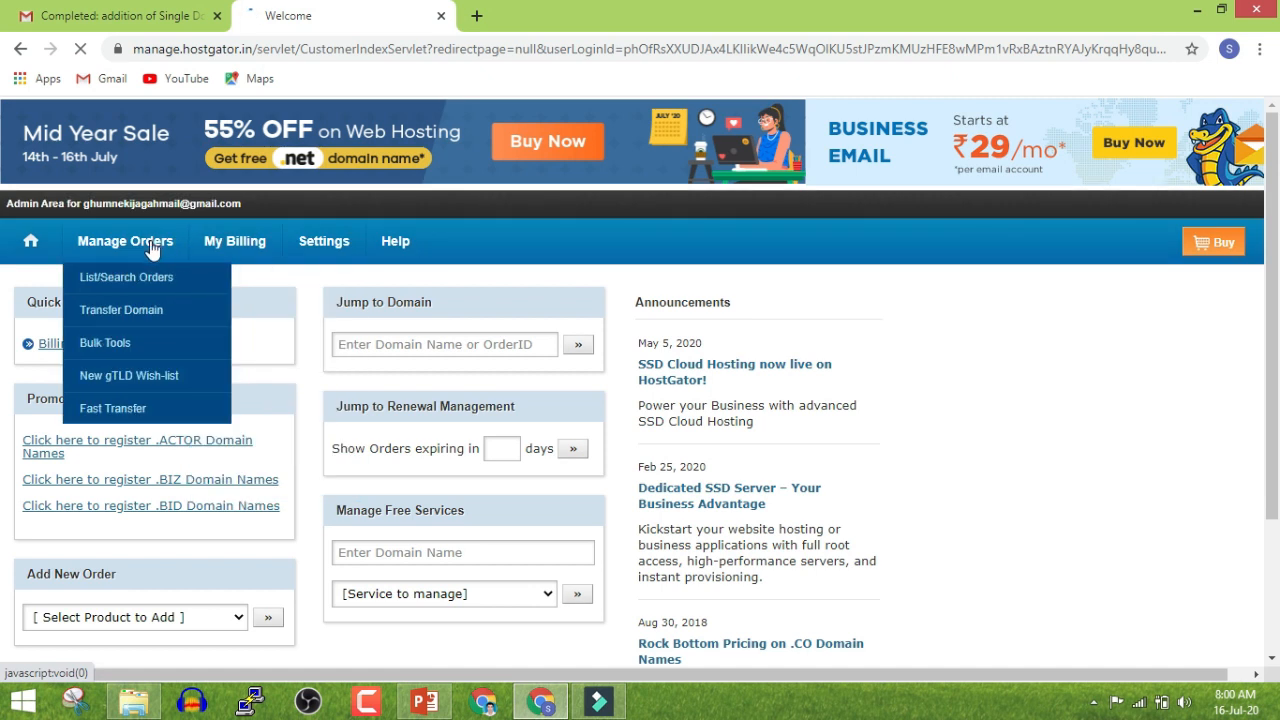
left_click(157, 287)
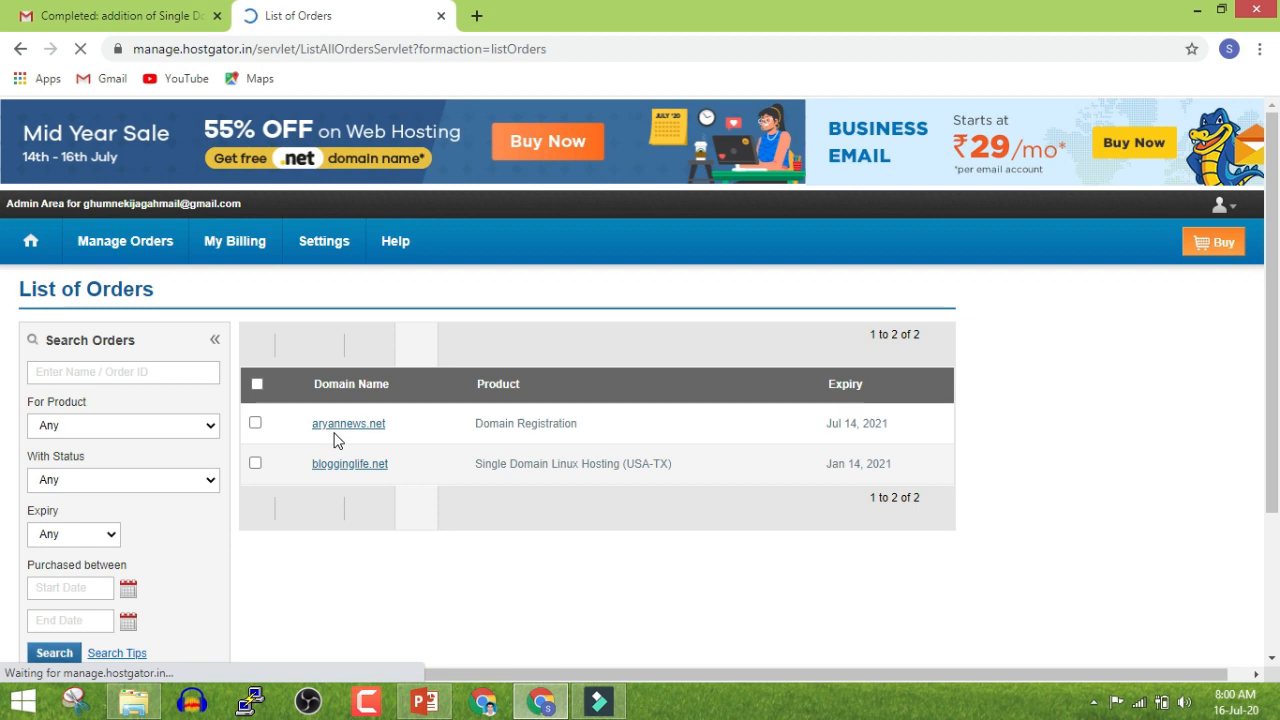
left_click(339, 425)
Select sns15.hostgator.in in the hosting email, then reopen the aryannews.net order
left_click(125, 25)
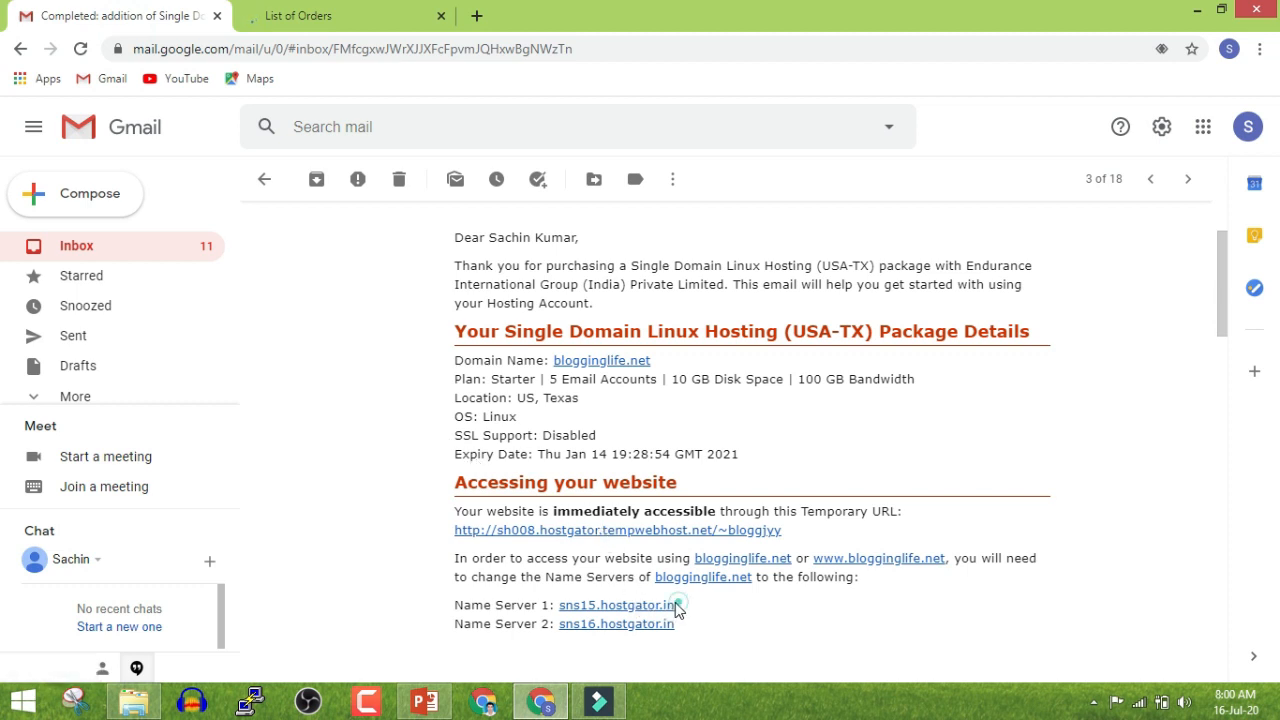
left_click_drag(677, 605, 596, 605)
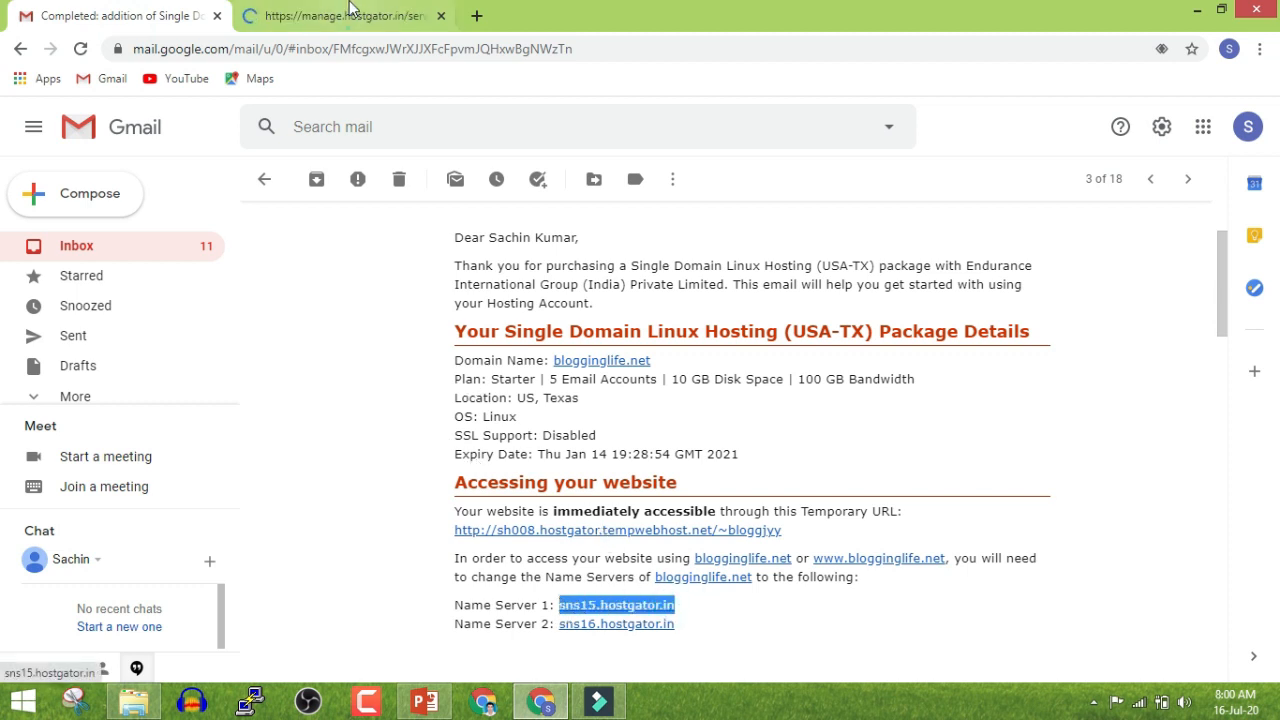
left_click(345, 16)
left_click(355, 428)
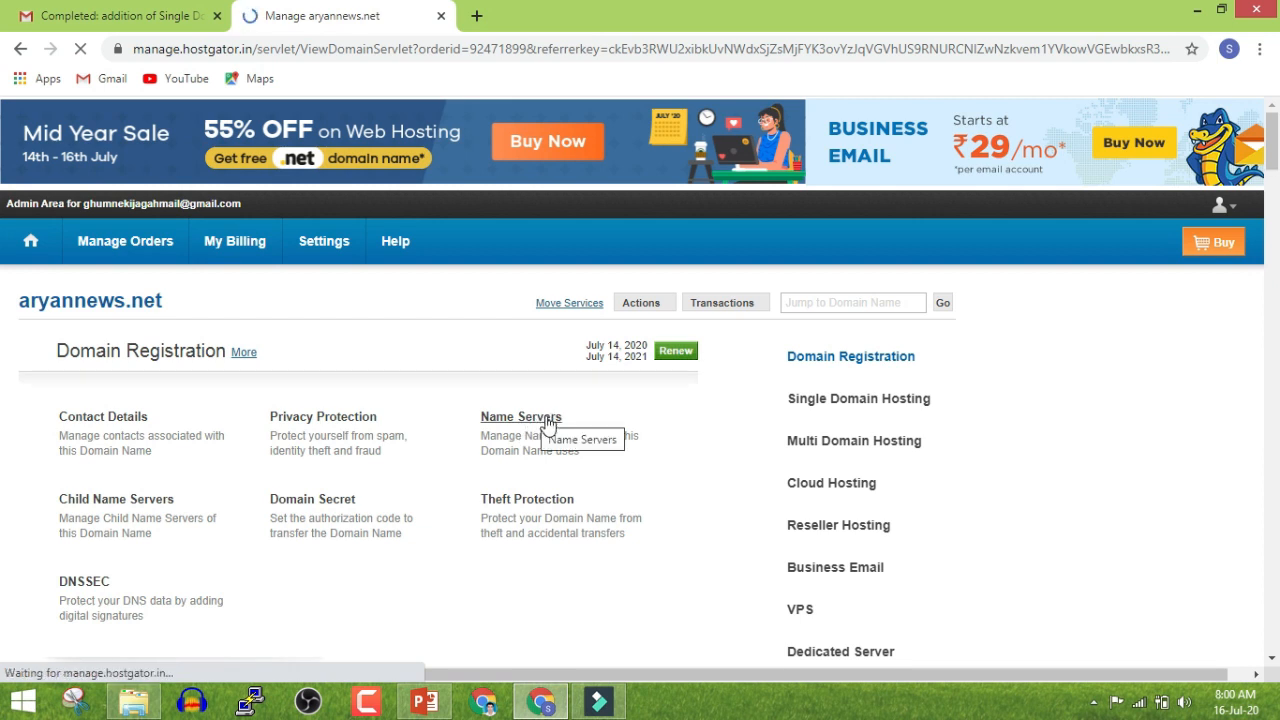
Clear the old dns1–dns4 name servers and paste sns15.hostgator.in as name server 1
left_click(545, 418)
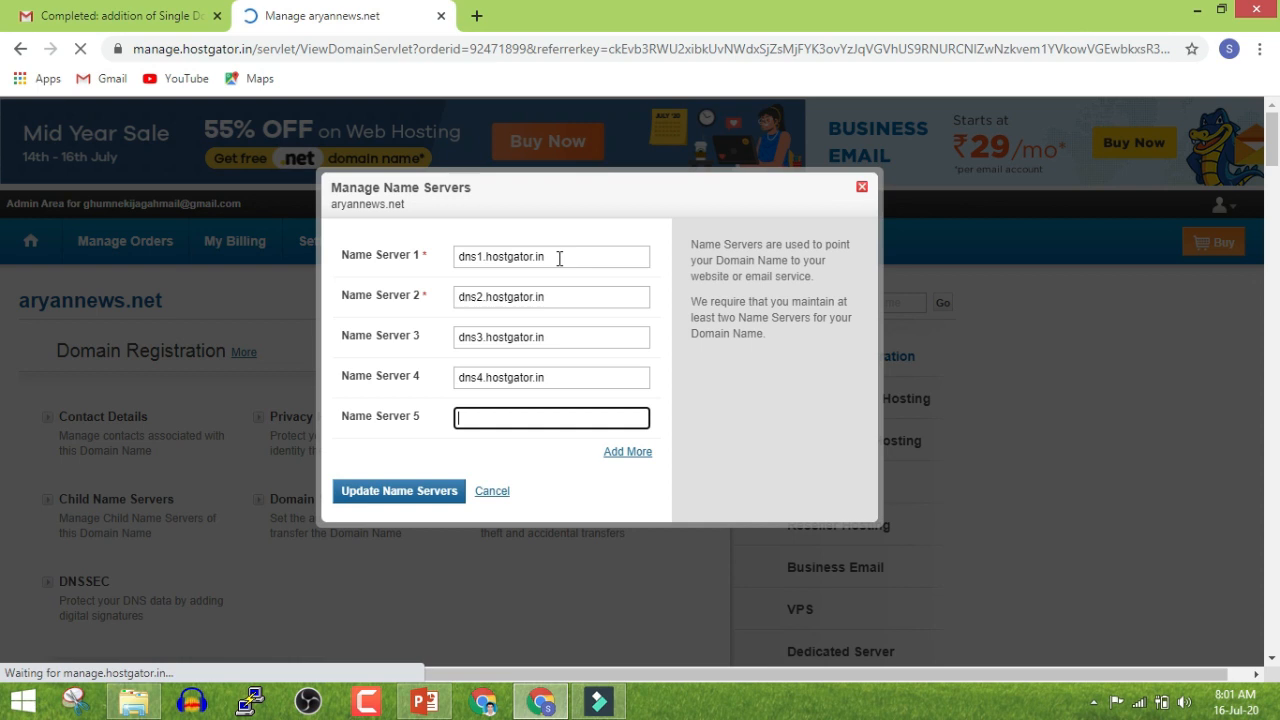
triple_click(559, 258)
key("BackSpace")
key("Tab")
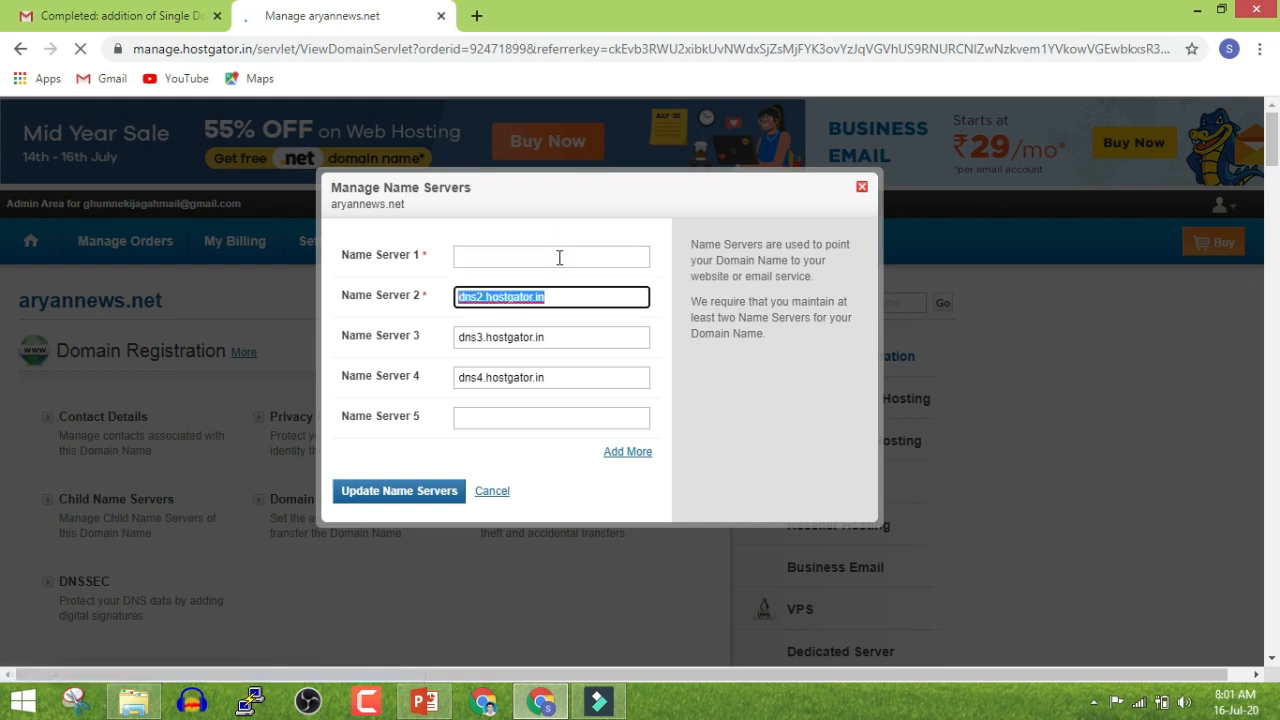
key("BackSpace")
key("Tab")
key("BackSpace")
key("Tab")
key("BackSpace")
left_click(534, 255)
type("sns15.hostgator.in")
Copy sns16.hostgator.in from the email into name server 2, update, and close the tab
left_click(125, 10)
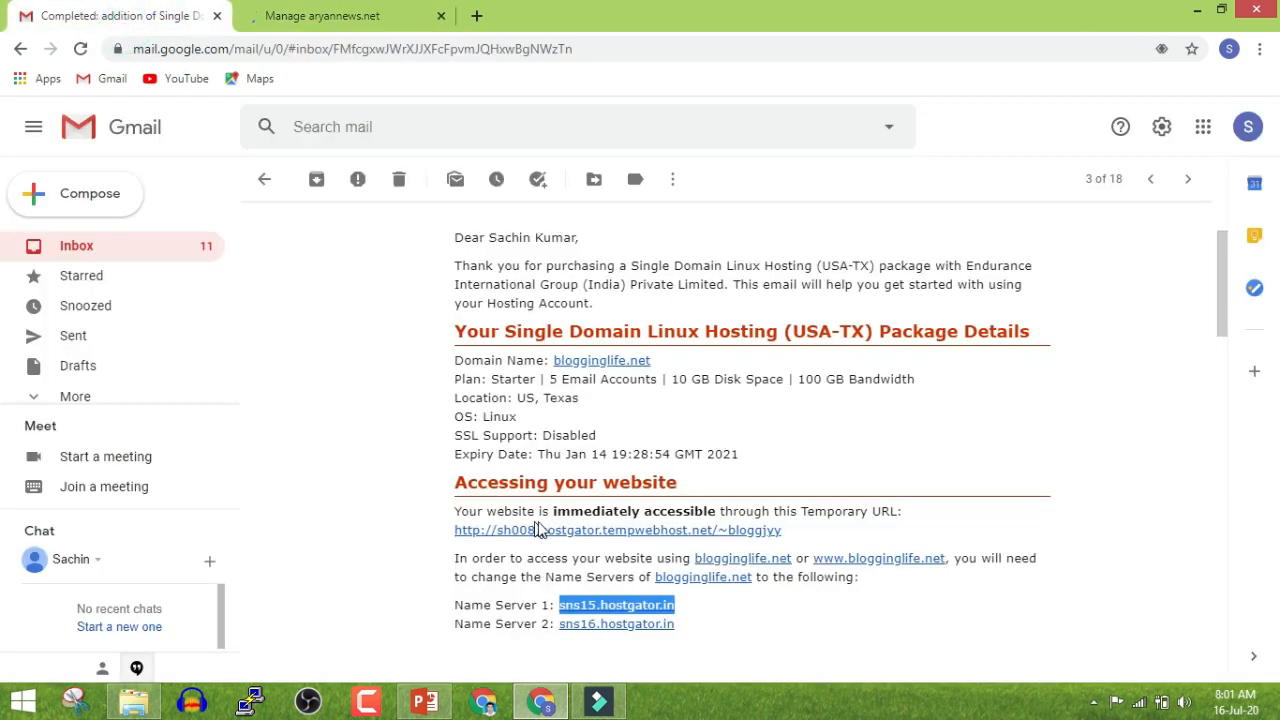
left_click_drag(690, 623, 563, 623)
key("ctrl+c")
left_click(275, 15)
left_click(471, 296)
key("ctrl+v")
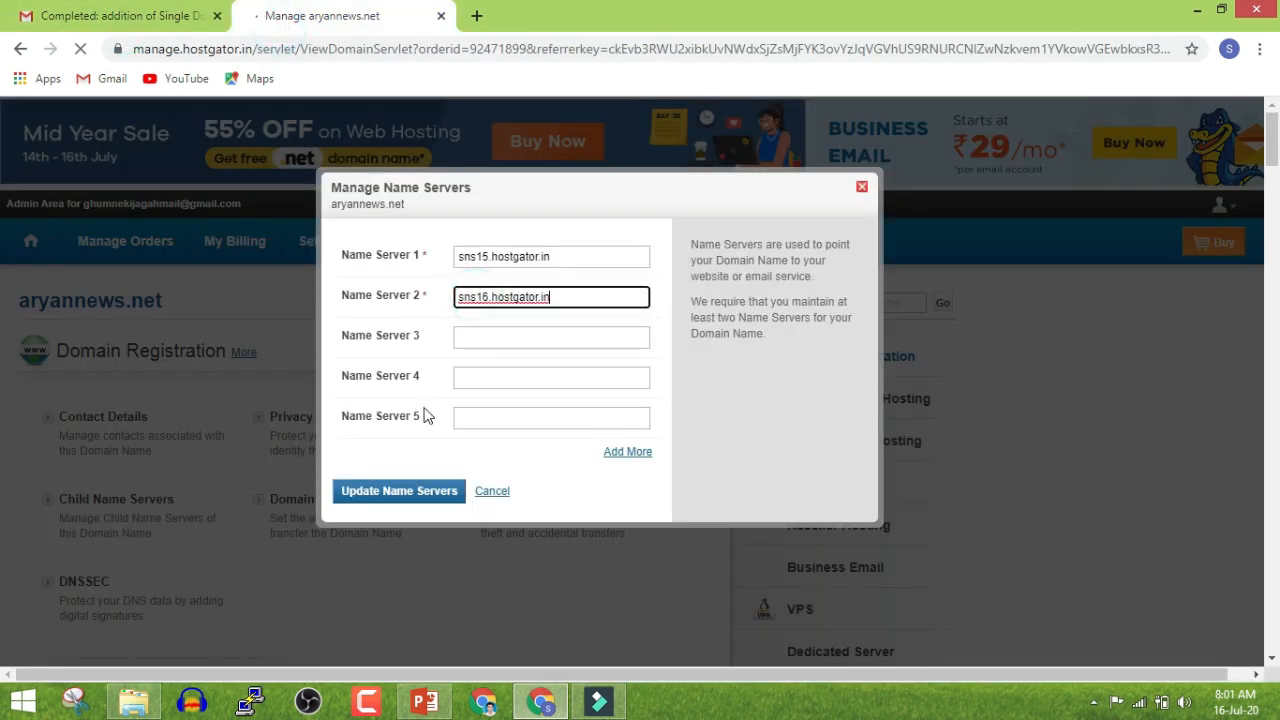
left_click(418, 492)
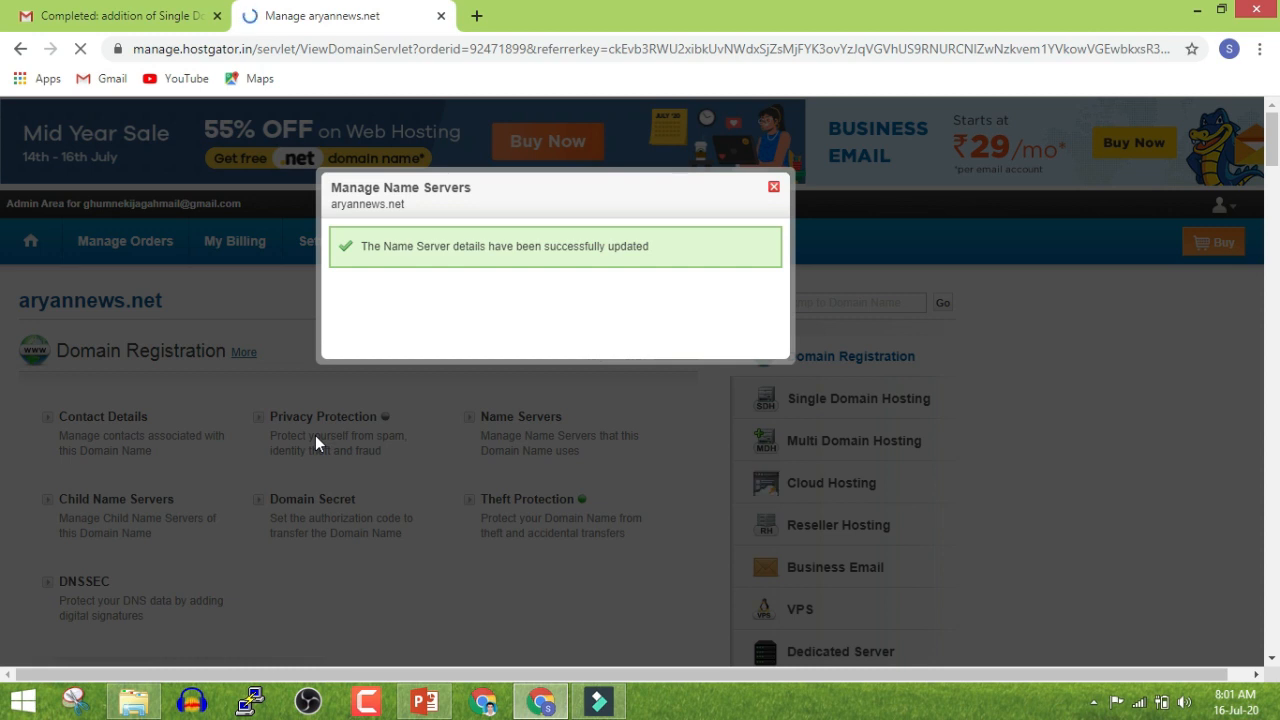
left_click(170, 15)
left_click(440, 16)
left_click(401, 336)
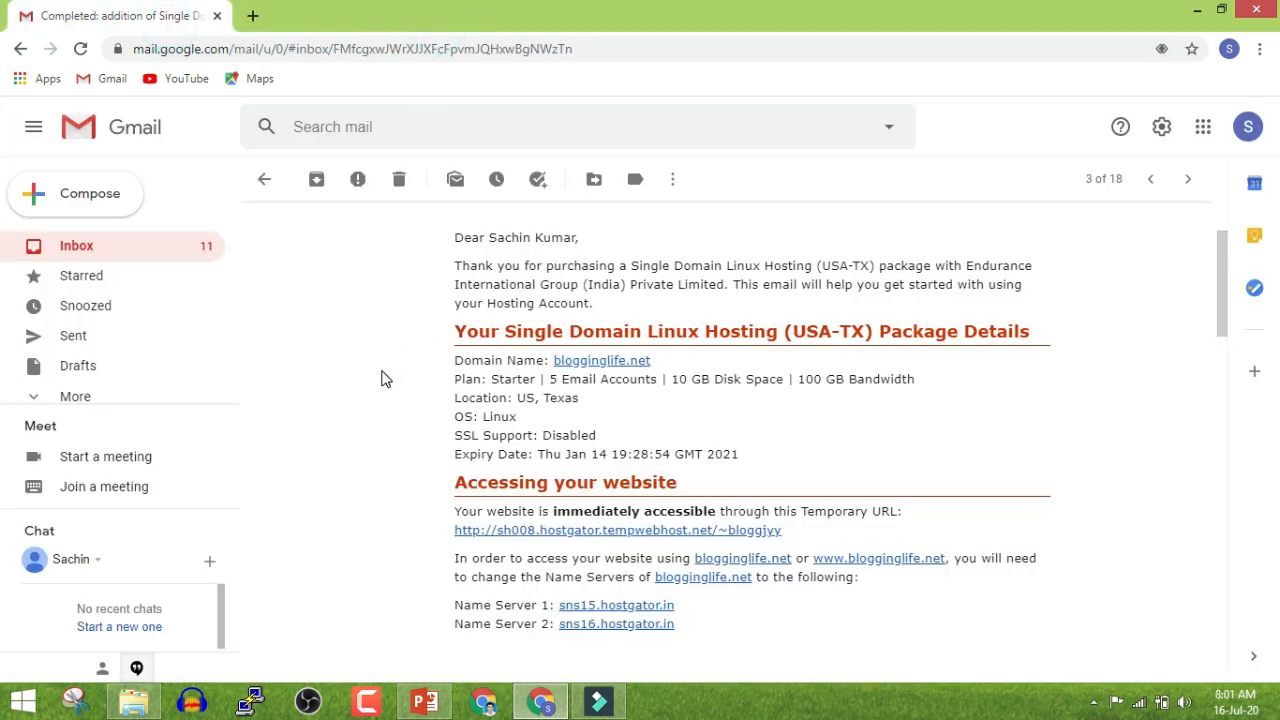
Open the cPanel link in the welcome email's Managing your WebSite section, past the warning
left_click_drag(1221, 299, 1236, 384)
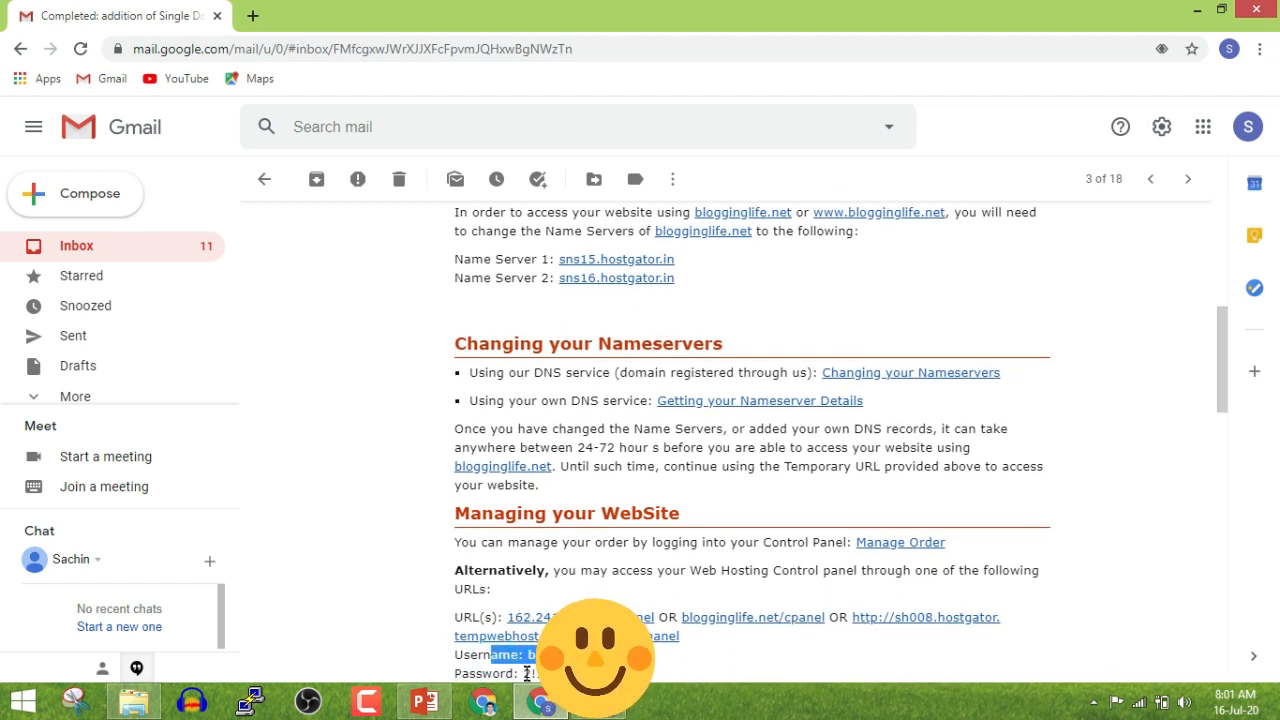
left_click_drag(491, 677, 492, 690)
left_click(487, 520)
scroll(487, 520, "up", 1)
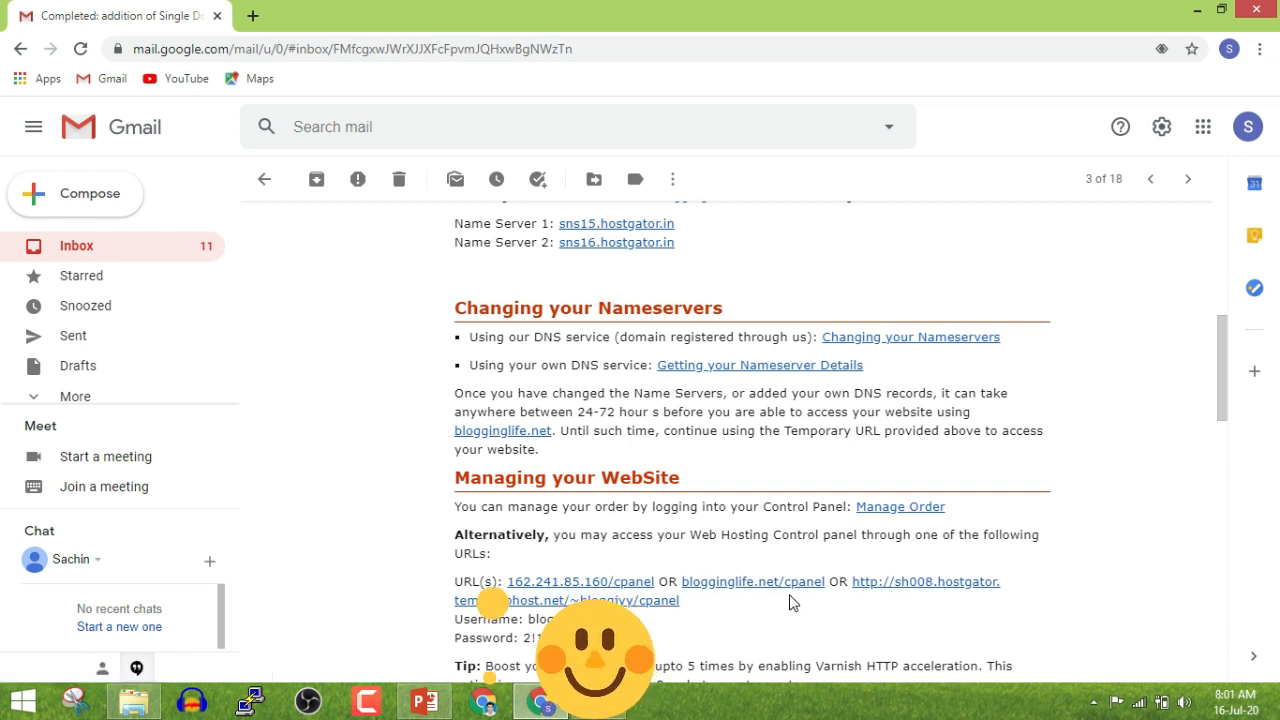
left_click(610, 585)
left_click(727, 446)
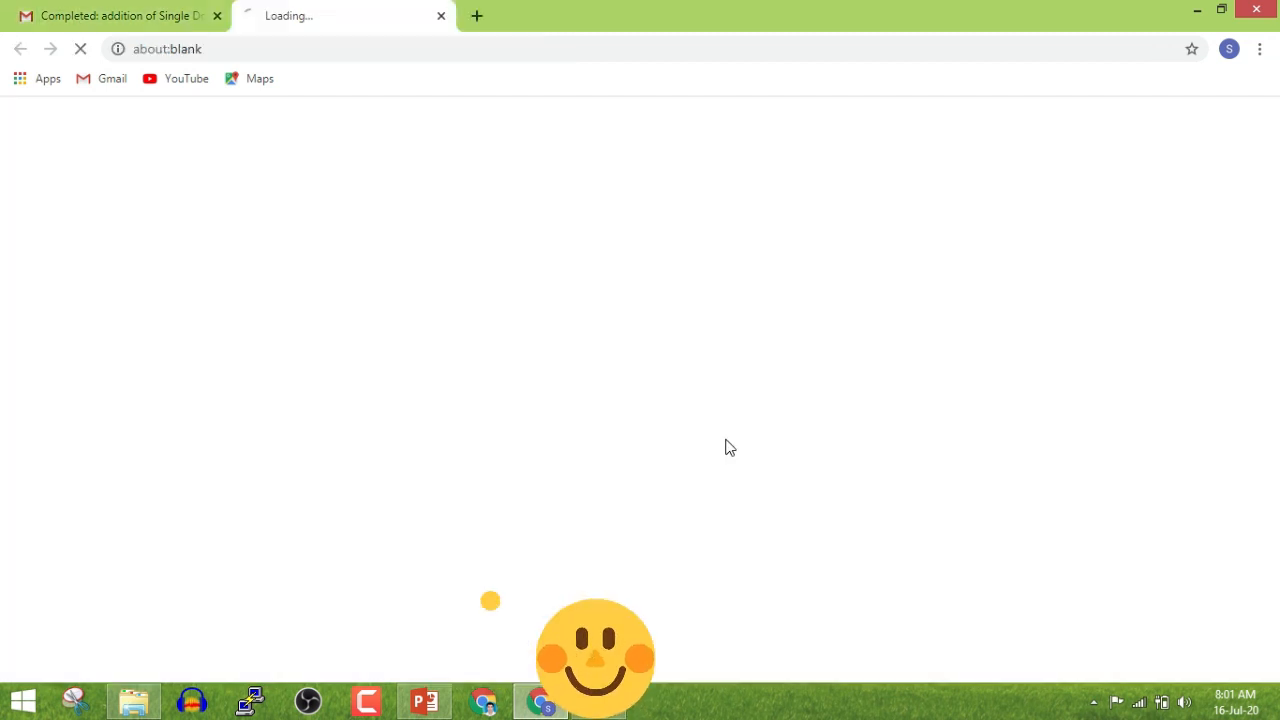
left_click(117, 8)
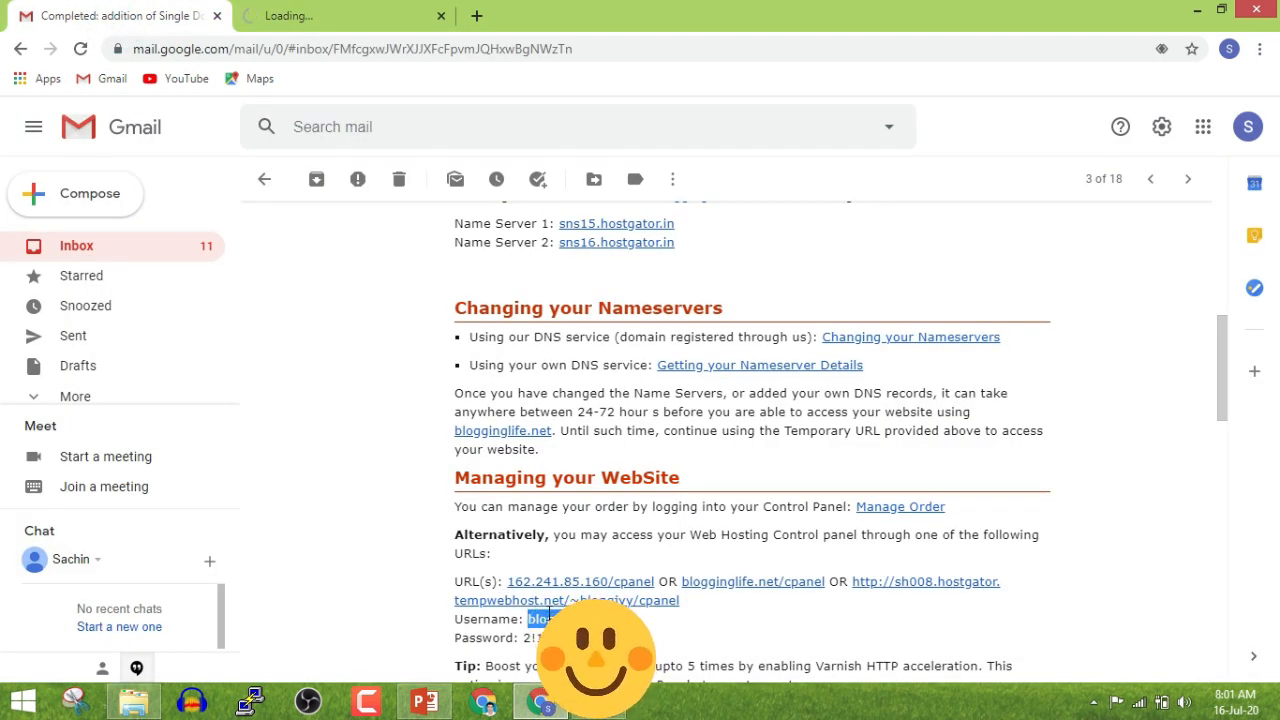
left_click(388, 12)
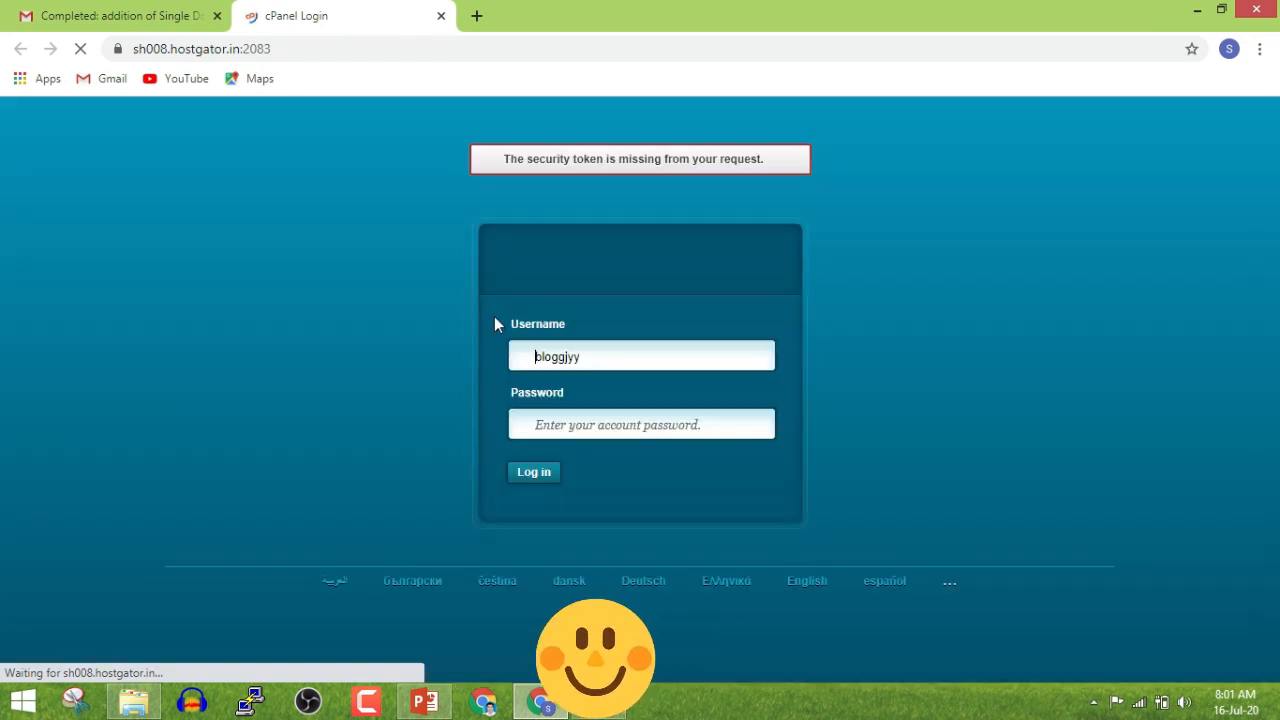
Log in to cPanel at sh008.hostgator.in:2083 with the prefilled username and password
left_click(530, 474)
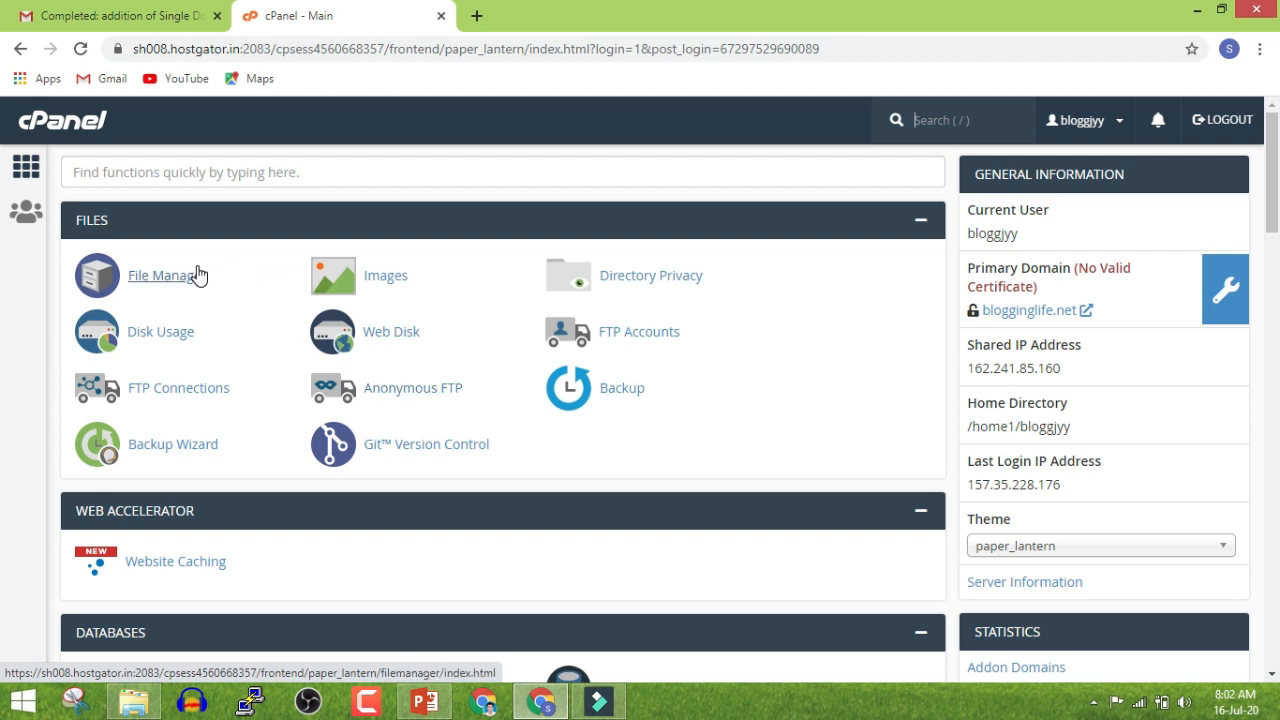
Scroll to Softaculous Apps Installer and open the WordPress installer
scroll(191, 332, "down", 3)
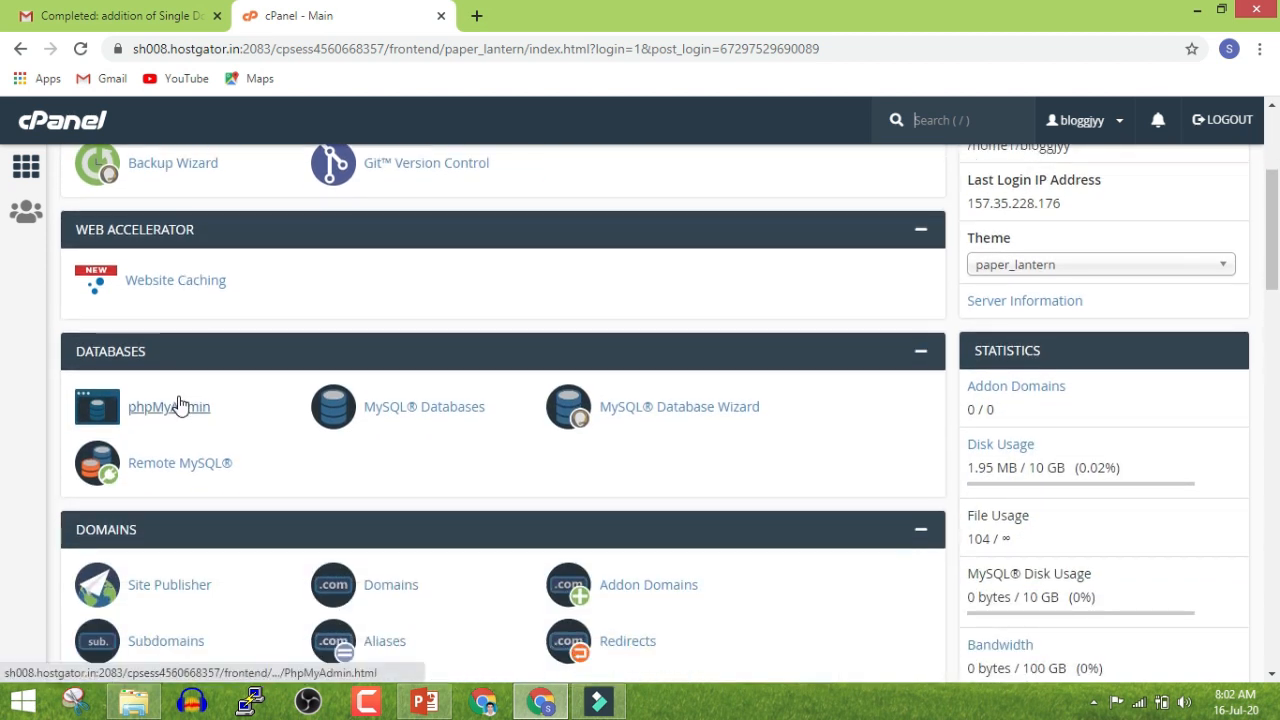
scroll(414, 424, "down", 2)
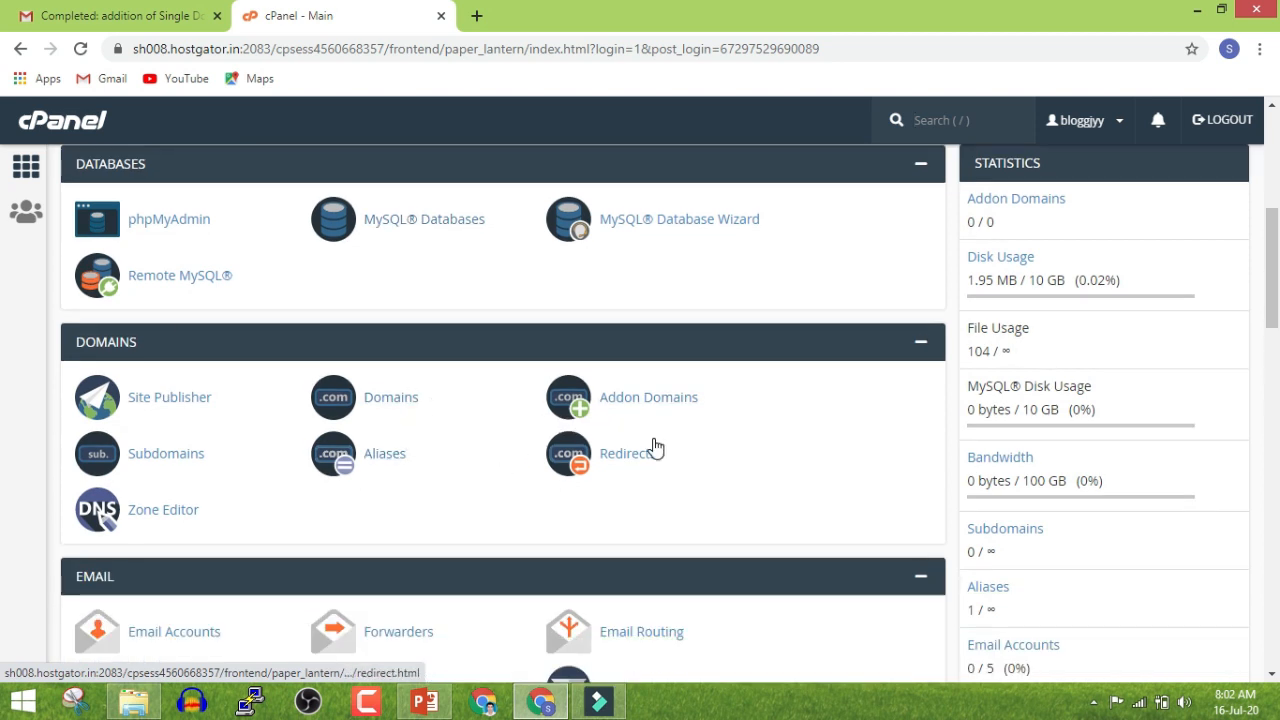
scroll(528, 428, "down", 3)
scroll(170, 343, "down", 8)
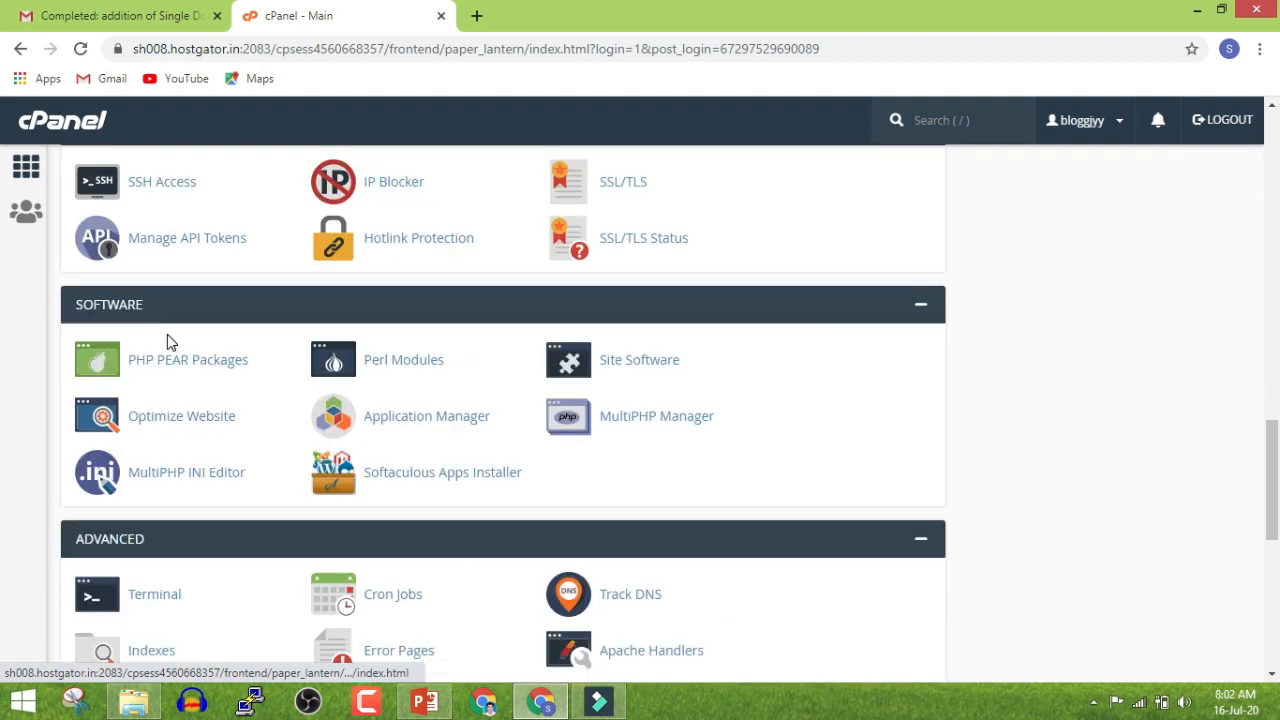
scroll(169, 343, "down", 3)
scroll(169, 343, "down", 3)
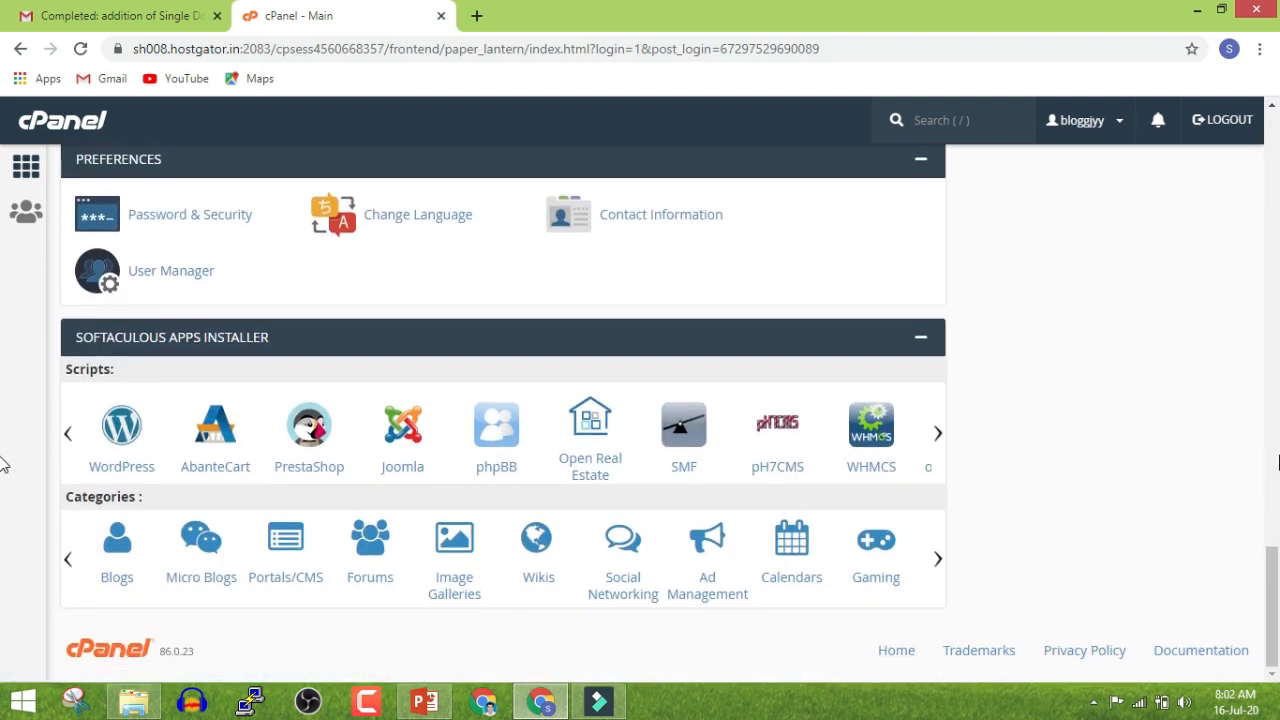
left_click(1275, 459)
left_click_drag(1275, 457, 1277, 563)
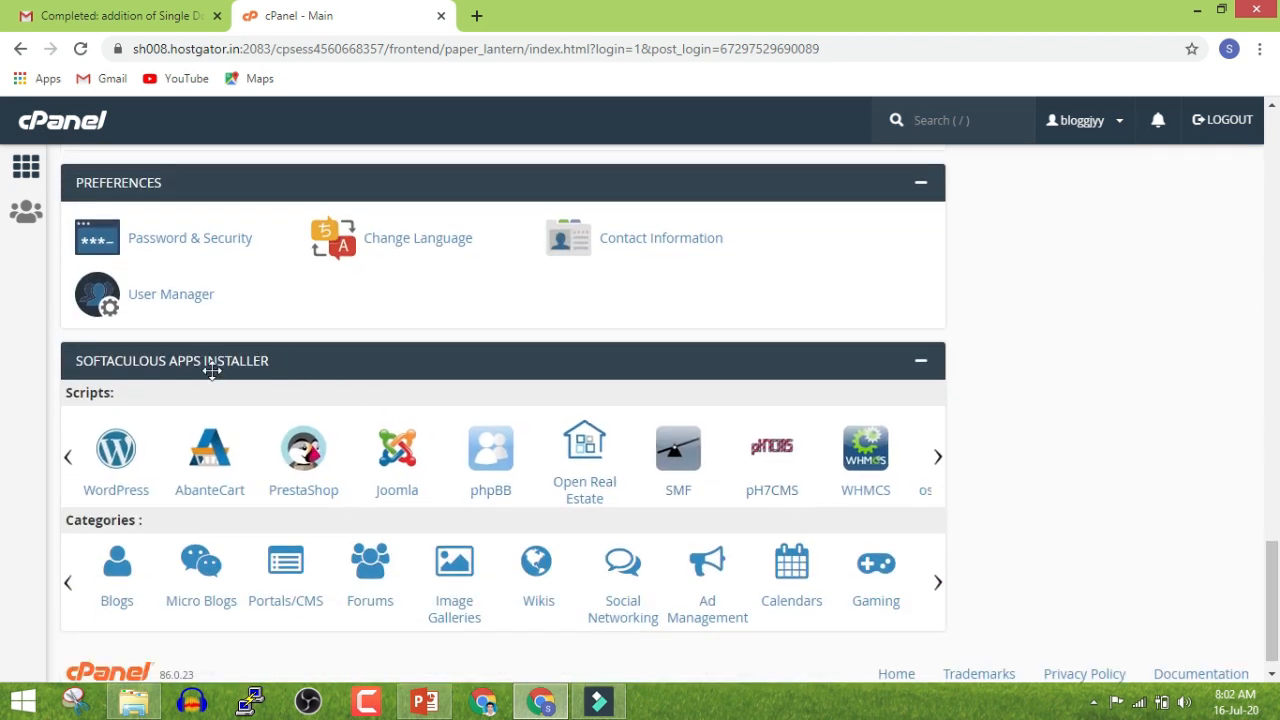
left_click(118, 460)
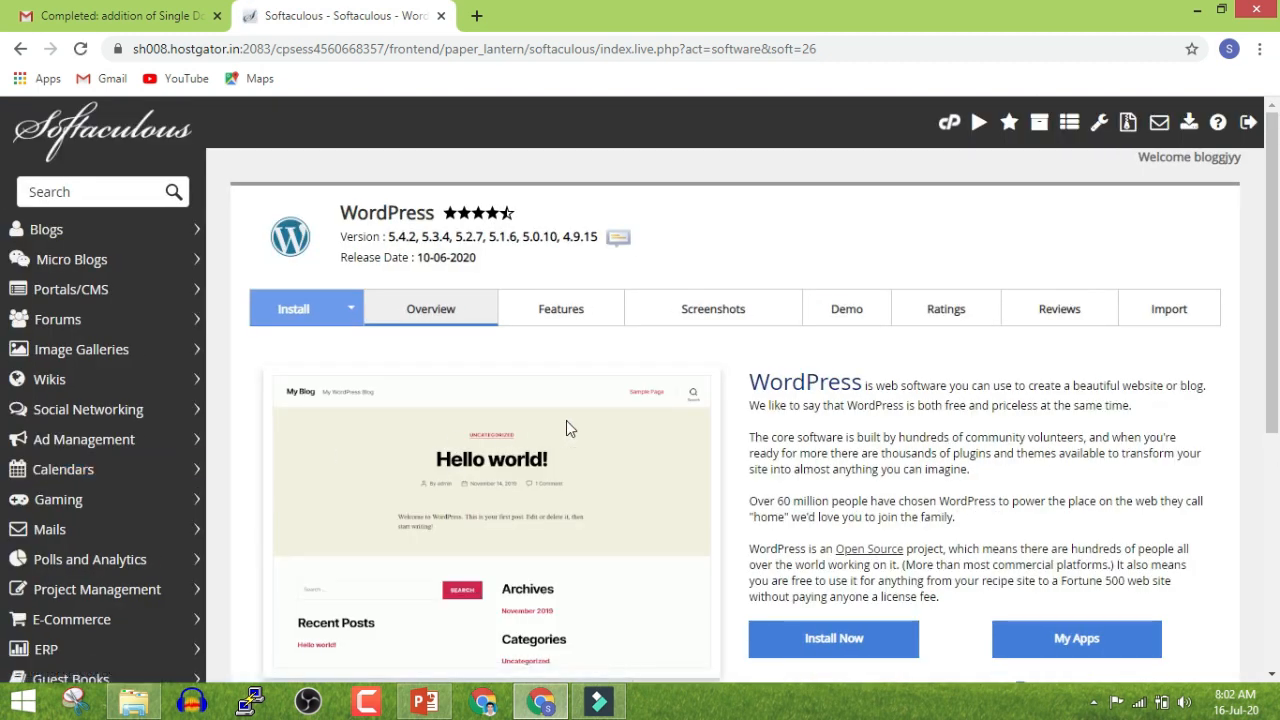
scroll(566, 420, "down", 3)
left_click(832, 360)
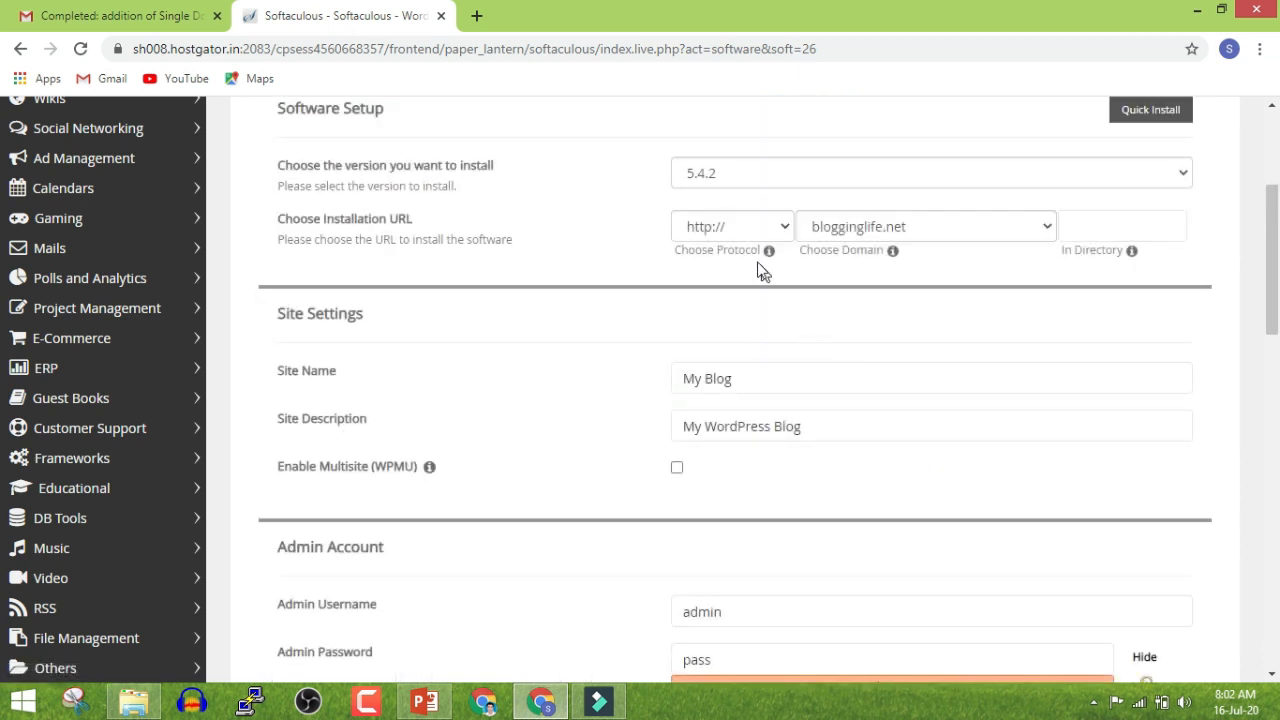
left_click(740, 228)
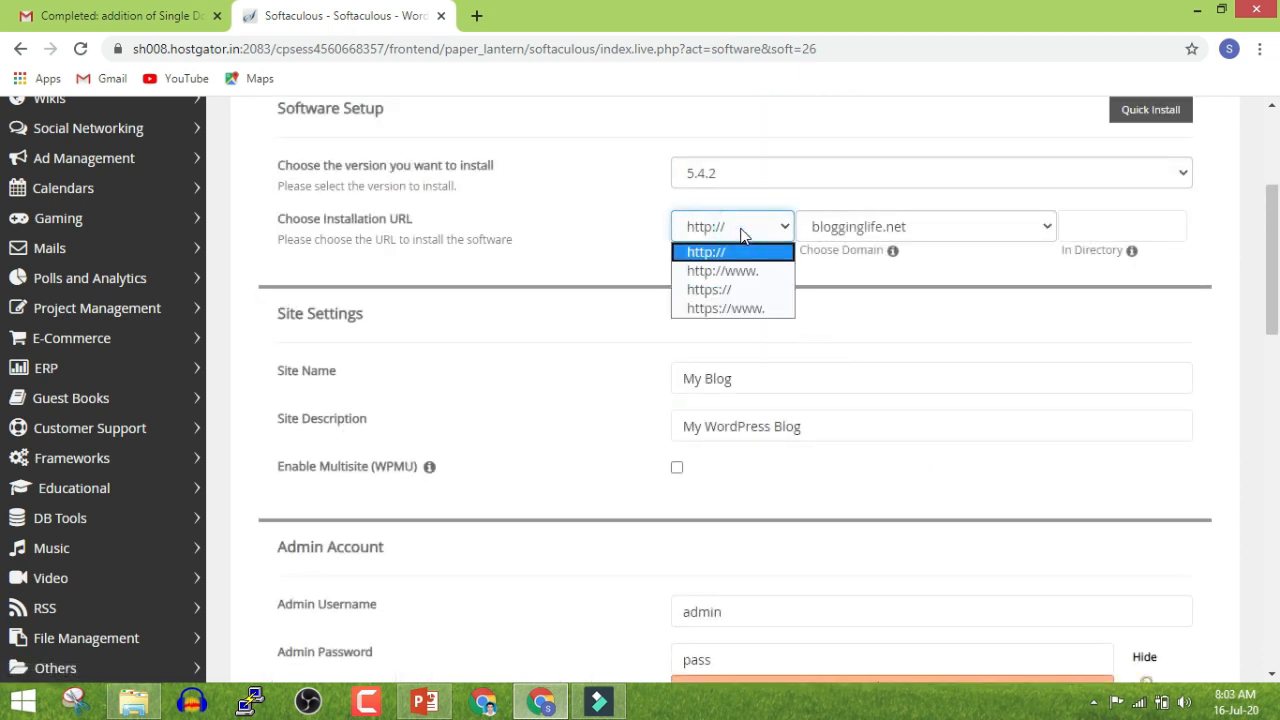
left_click(772, 310)
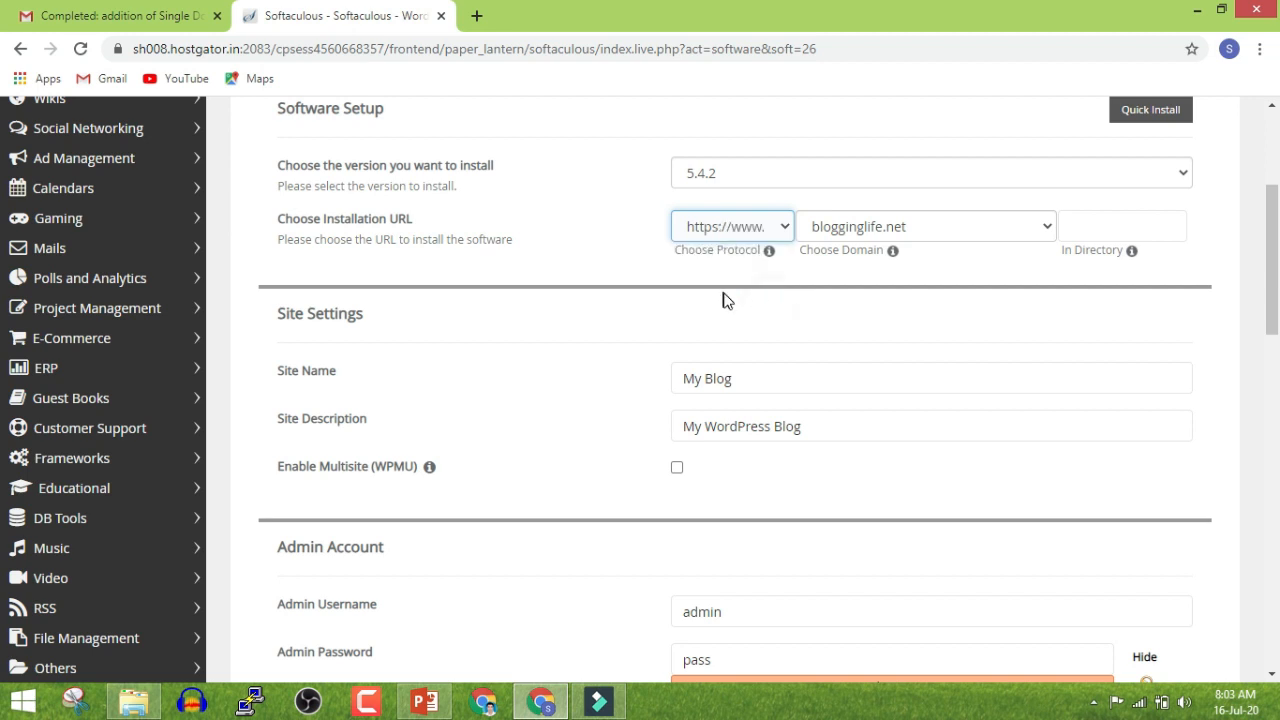
left_click(838, 232)
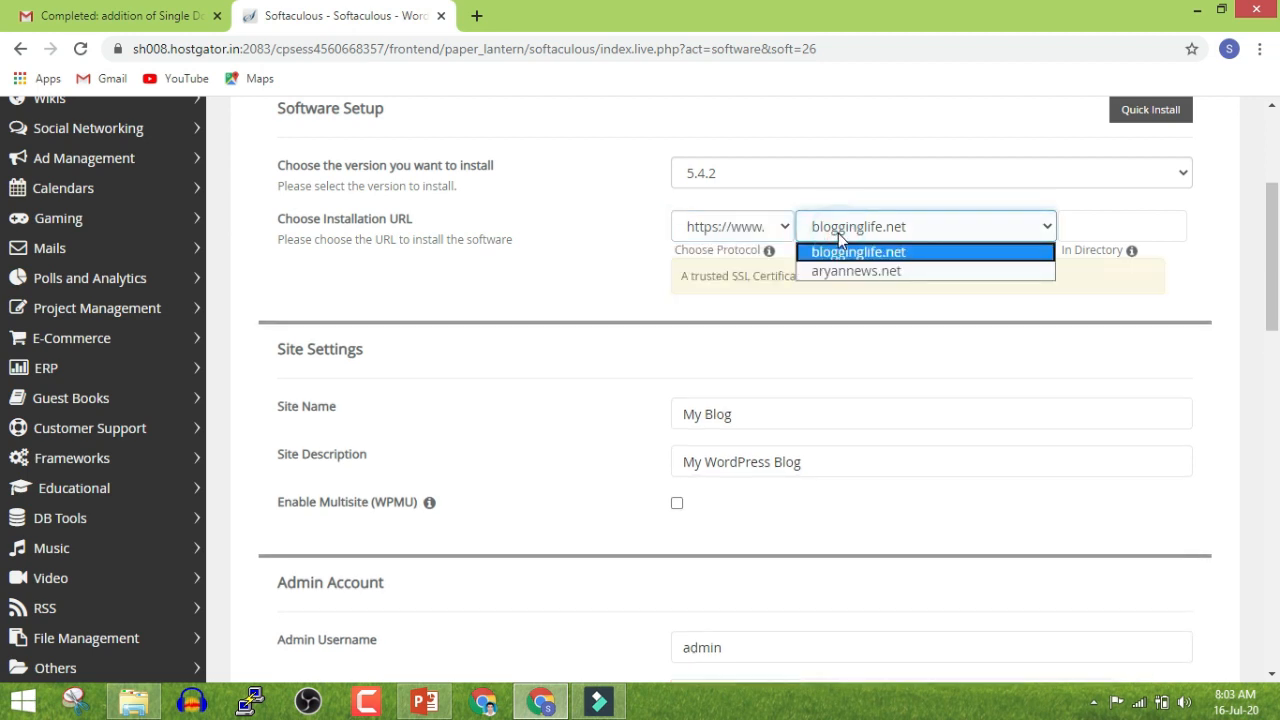
left_click(846, 272)
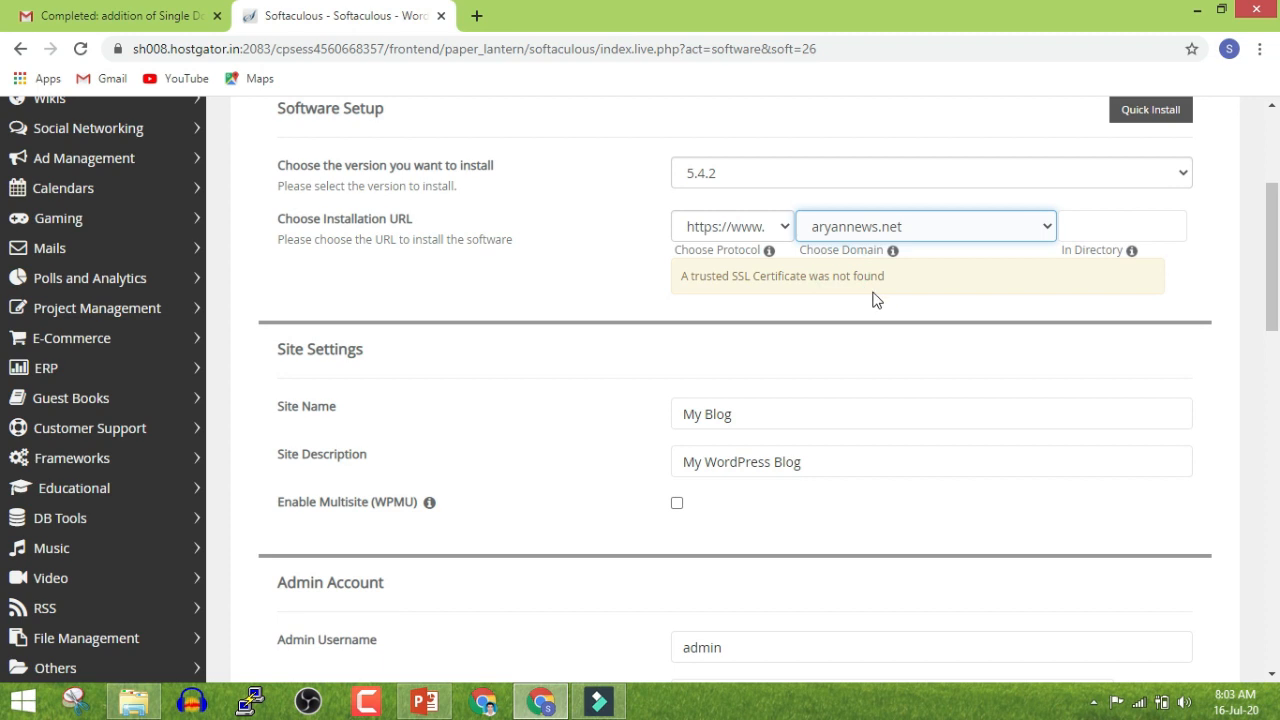
left_click(886, 300)
scroll(790, 346, "down", 1)
Review site name and admin username, and replace the weak default admin password with a strong one
left_click(760, 328)
left_click(750, 378)
scroll(750, 392, "down", 2)
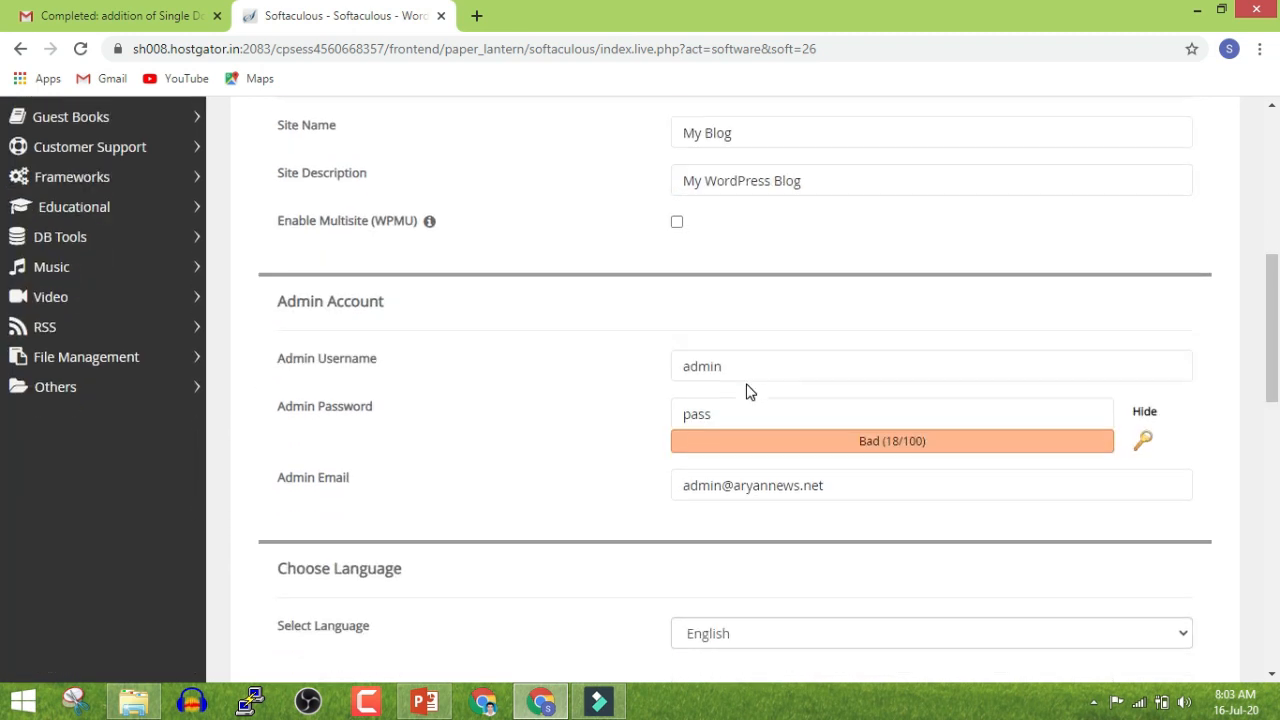
left_click(718, 378)
left_click(711, 411)
double_click(712, 412)
left_click(1145, 413)
double_click(809, 409)
type("•••••••••••")
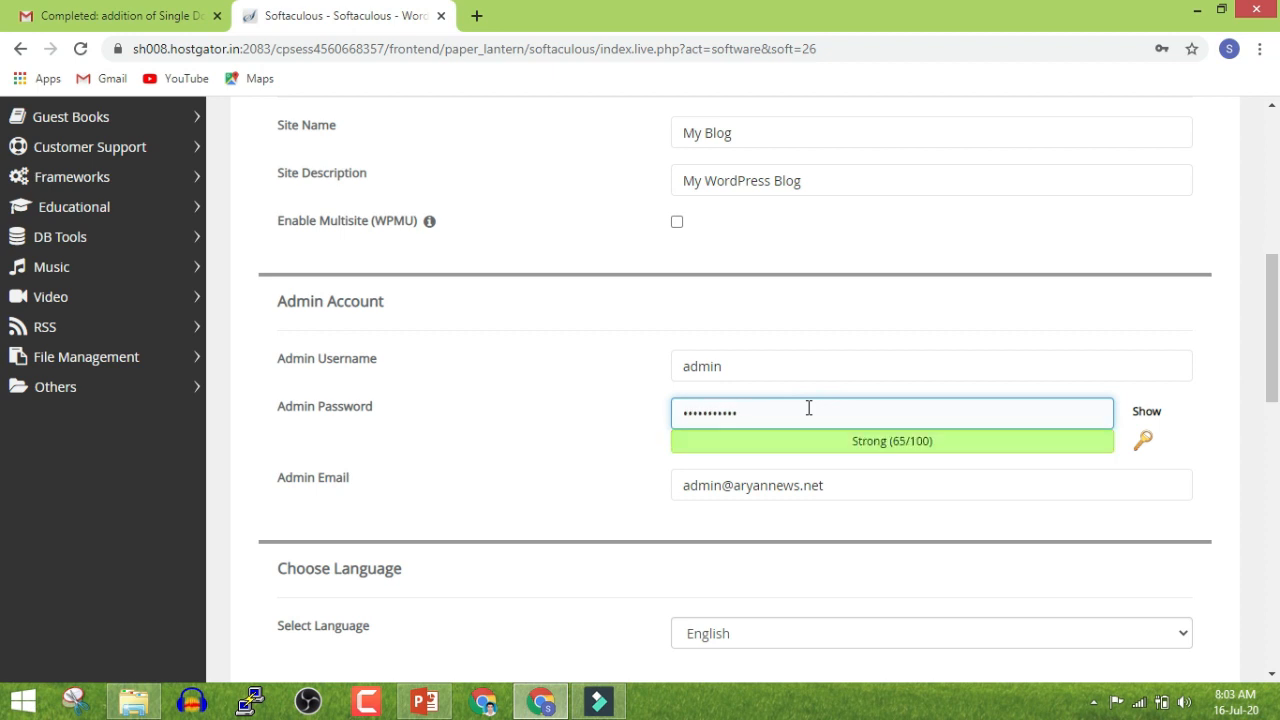
Keep the admin email unchanged and submit the WordPress installation
left_click(780, 486)
triple_click(780, 486)
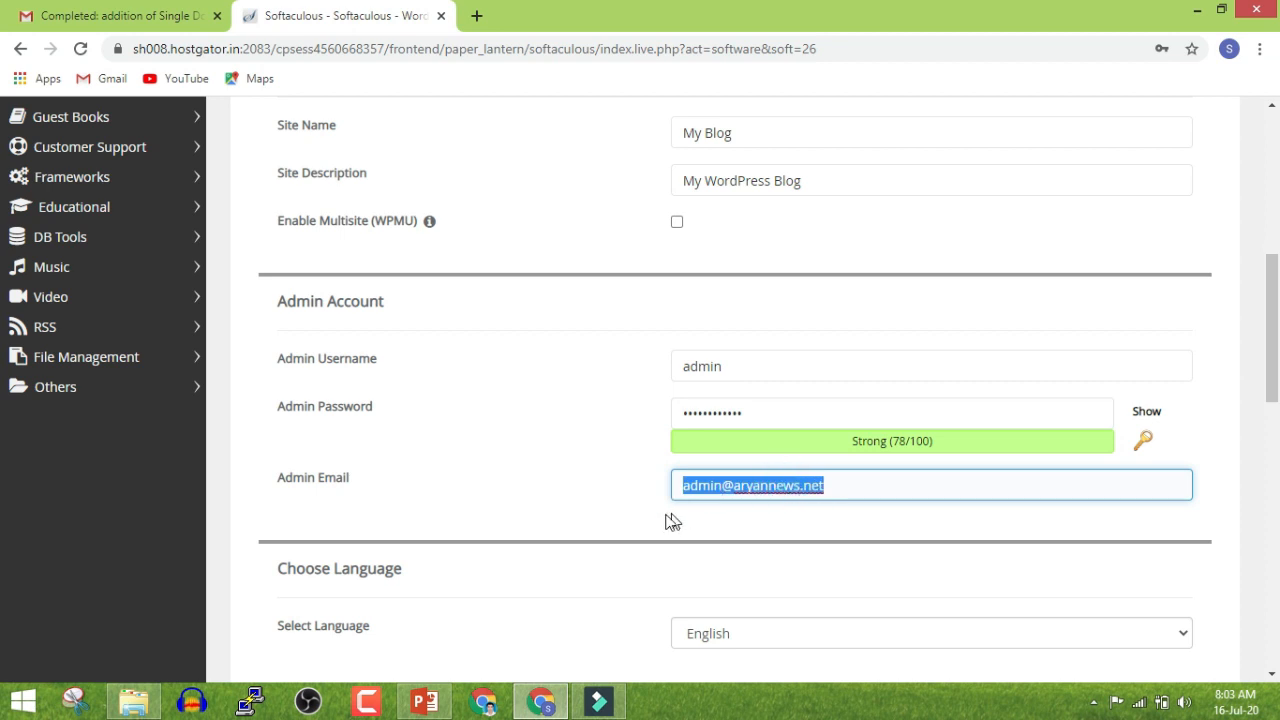
left_click(600, 518)
left_click(713, 488)
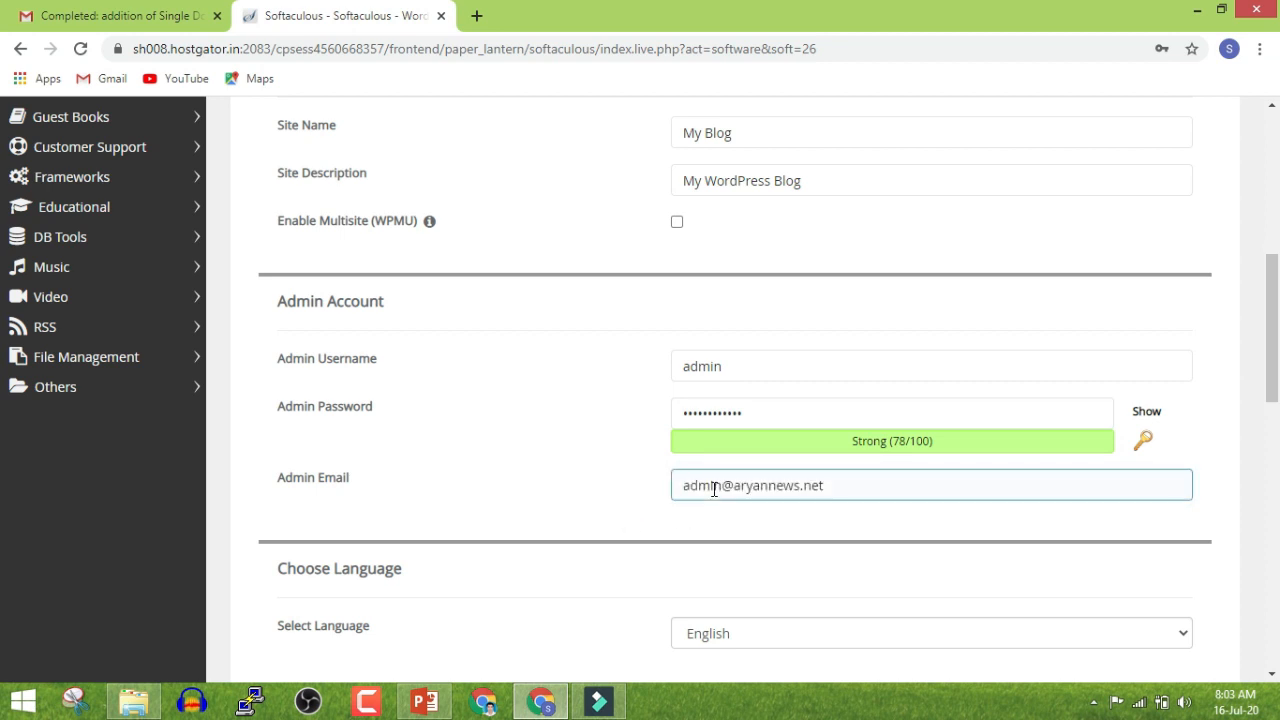
scroll(713, 488, "down", 1)
left_click(735, 418)
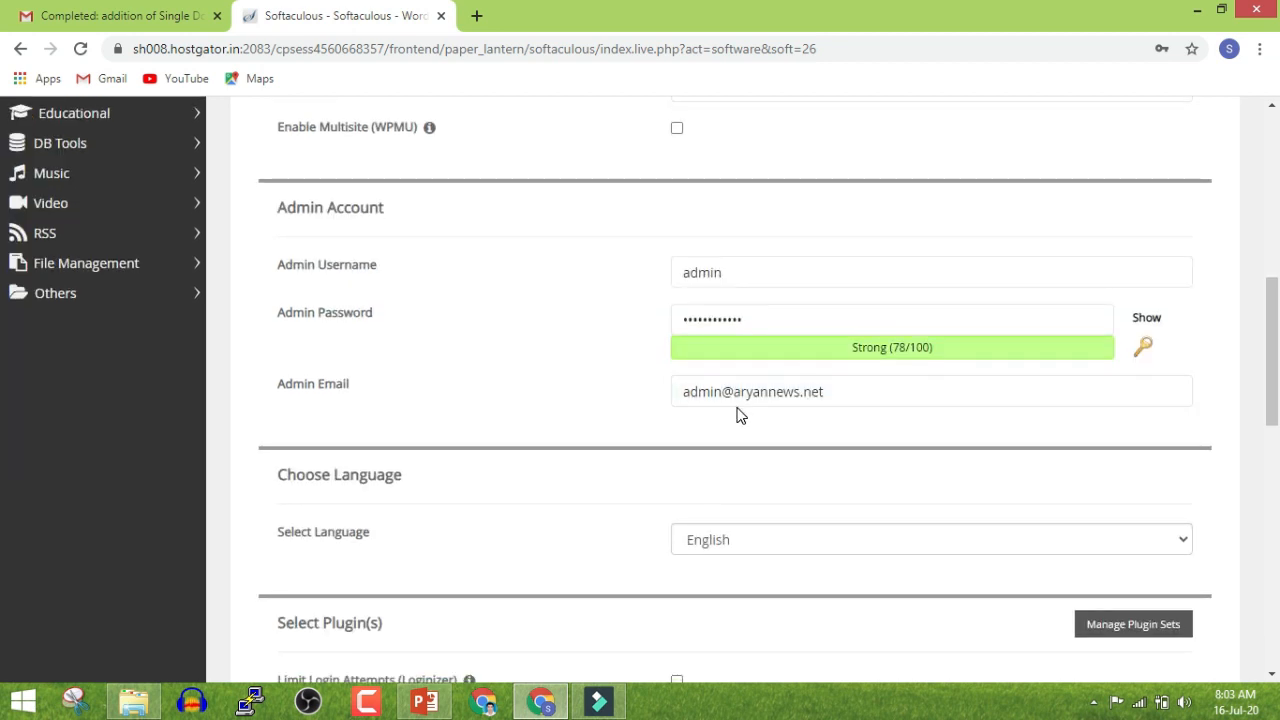
scroll(740, 415, "down", 5)
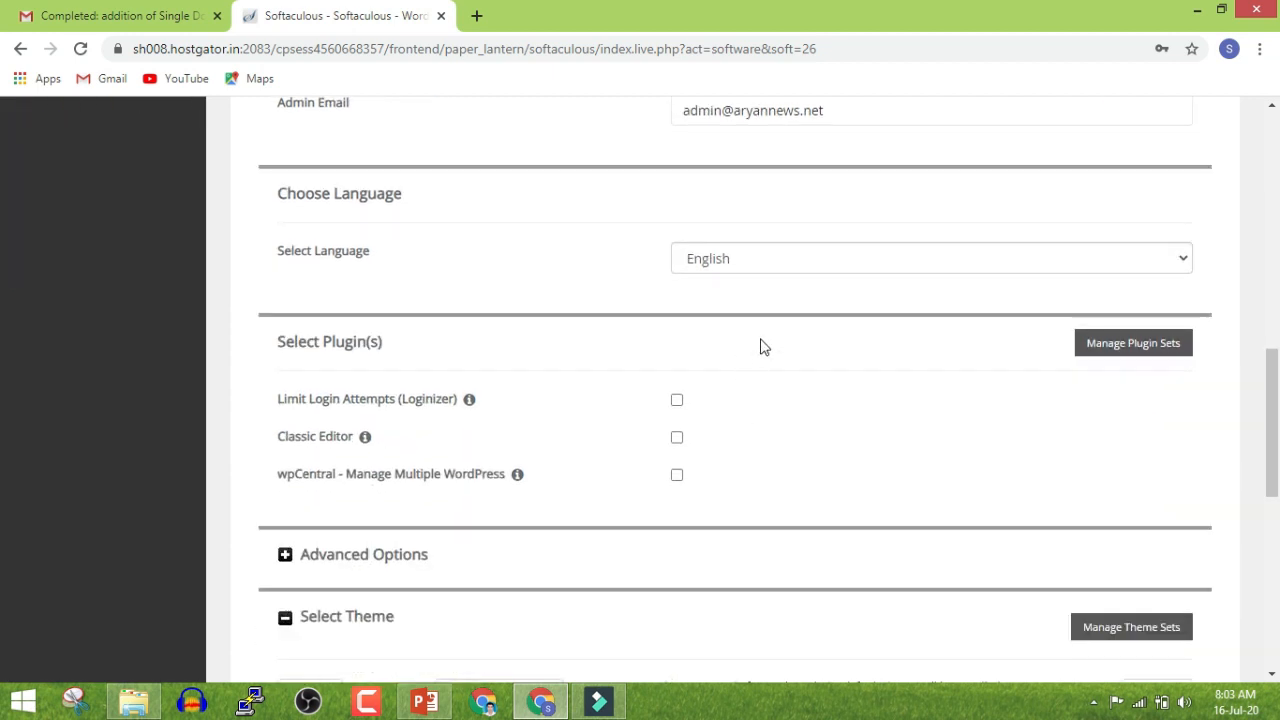
scroll(732, 358, "down", 4)
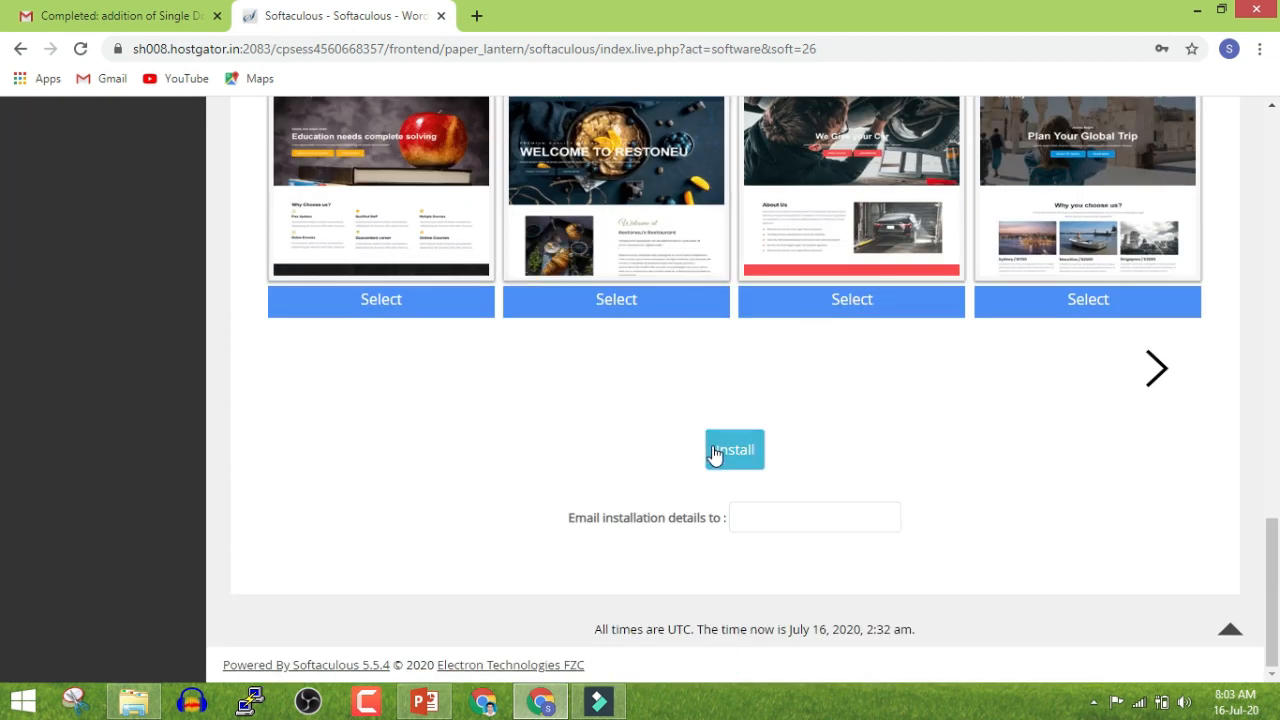
left_click(734, 450)
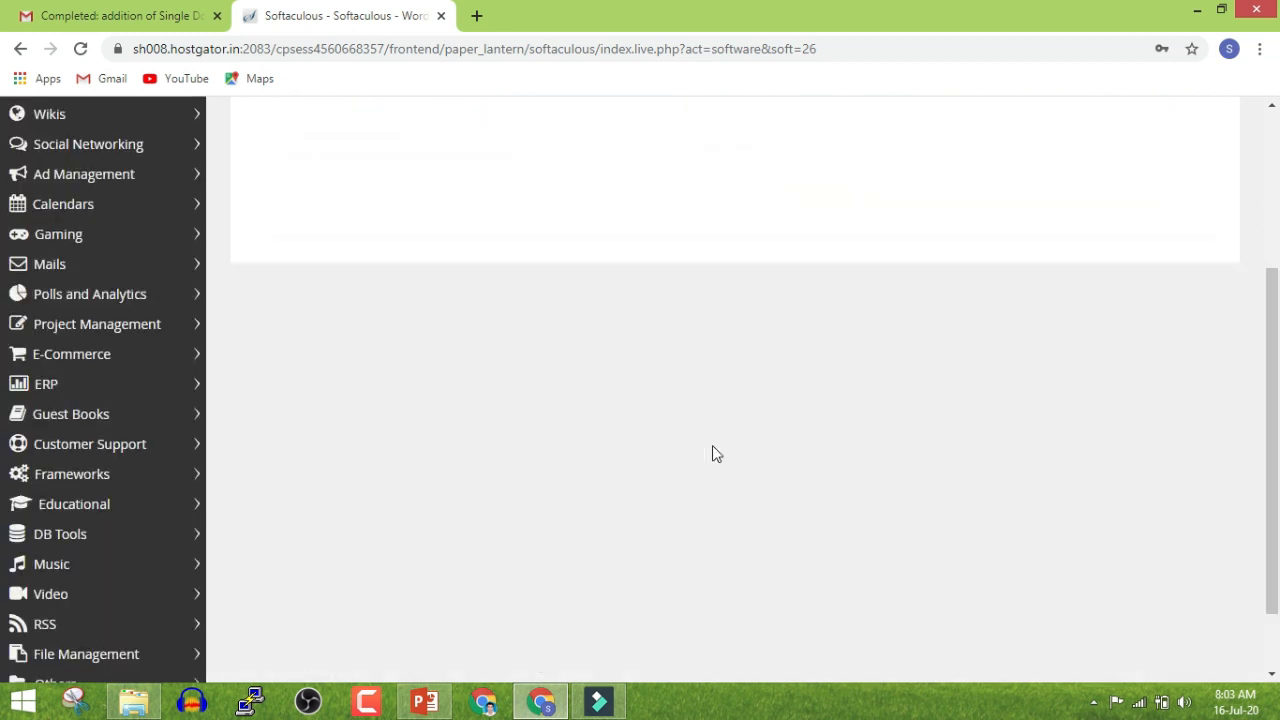
left_click(1090, 358)
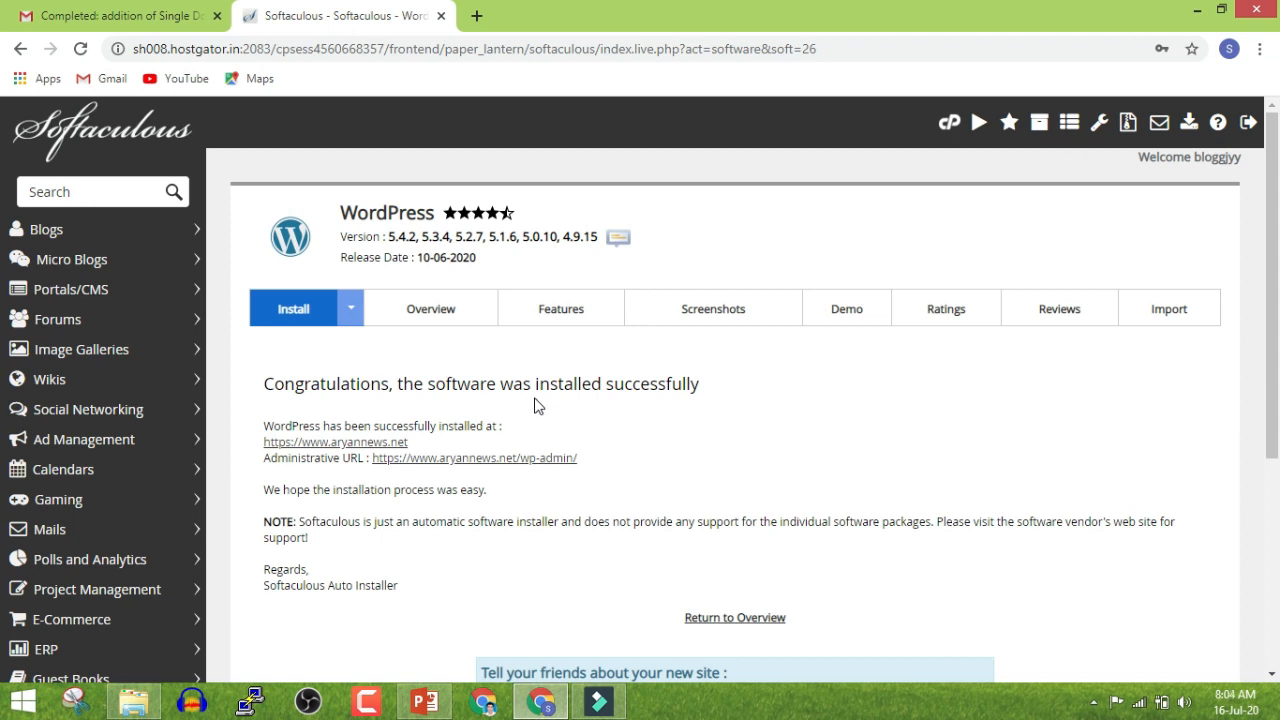
left_click(331, 444)
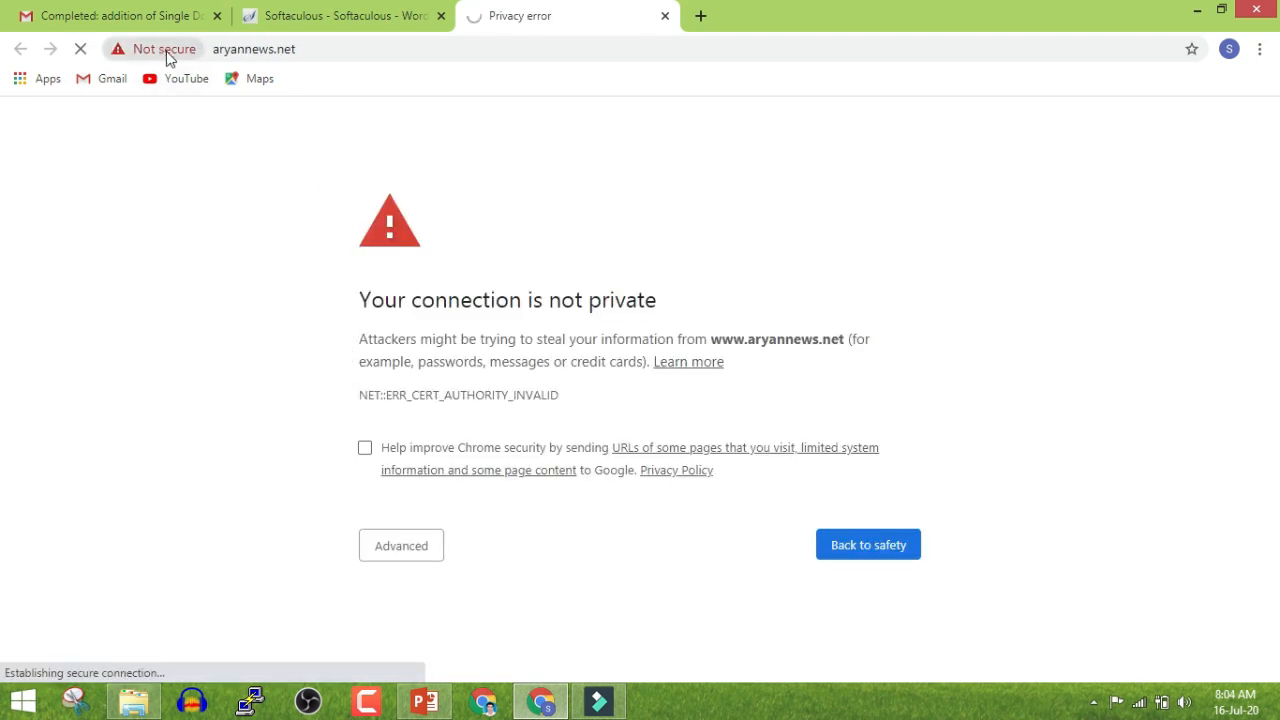
Show the Advanced details of aryannews.net's privacy warning and choose to proceed
left_click_drag(366, 300, 534, 302)
left_click(608, 300)
triple_click(608, 300)
left_click(443, 234)
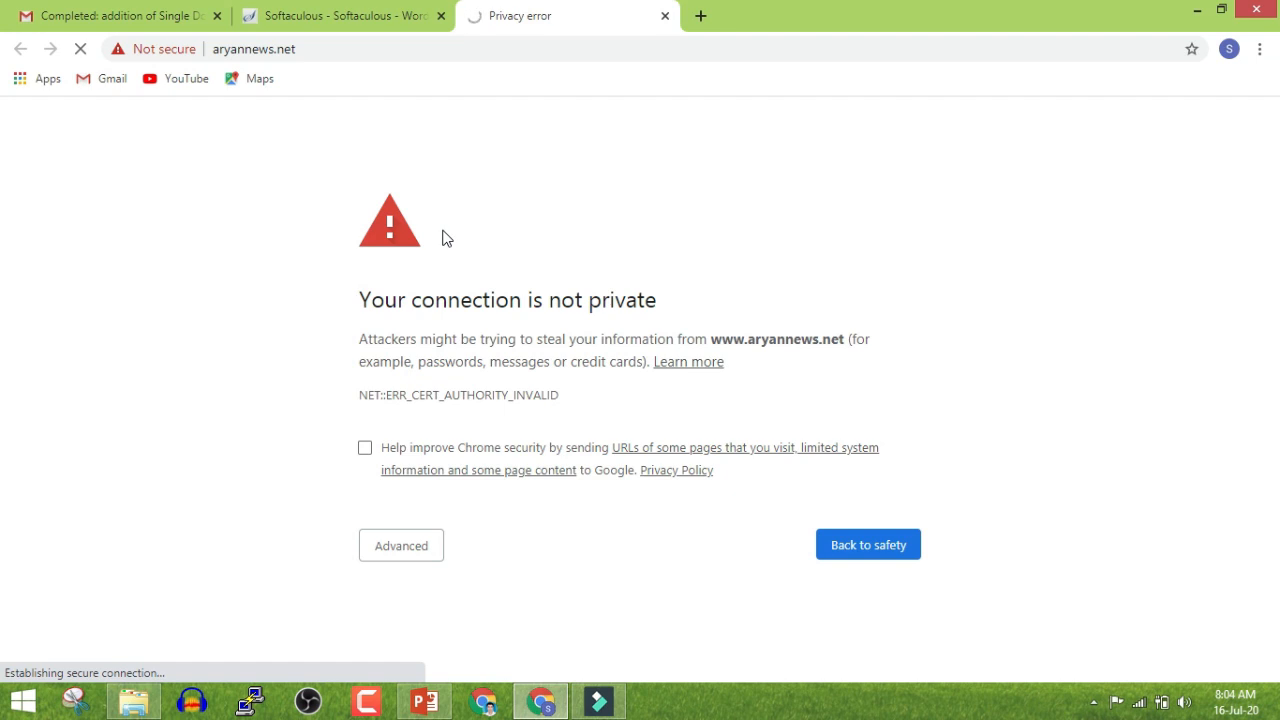
left_click(415, 548)
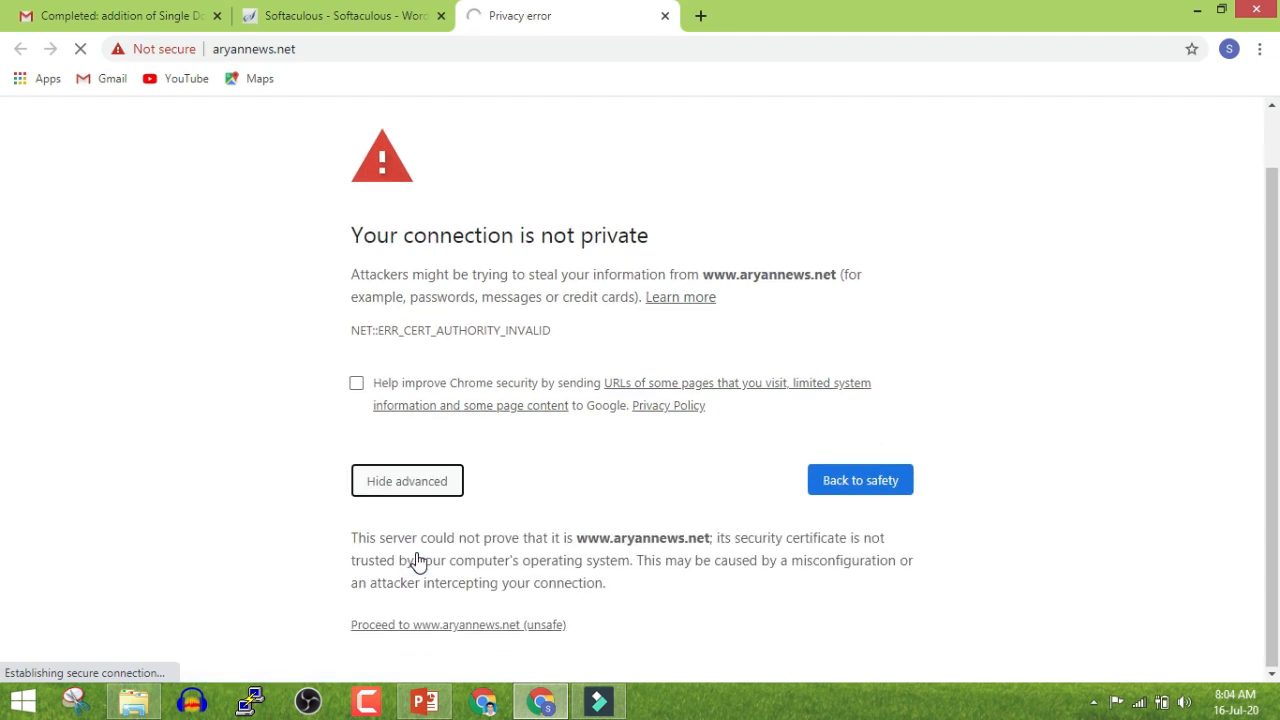
left_click(450, 635)
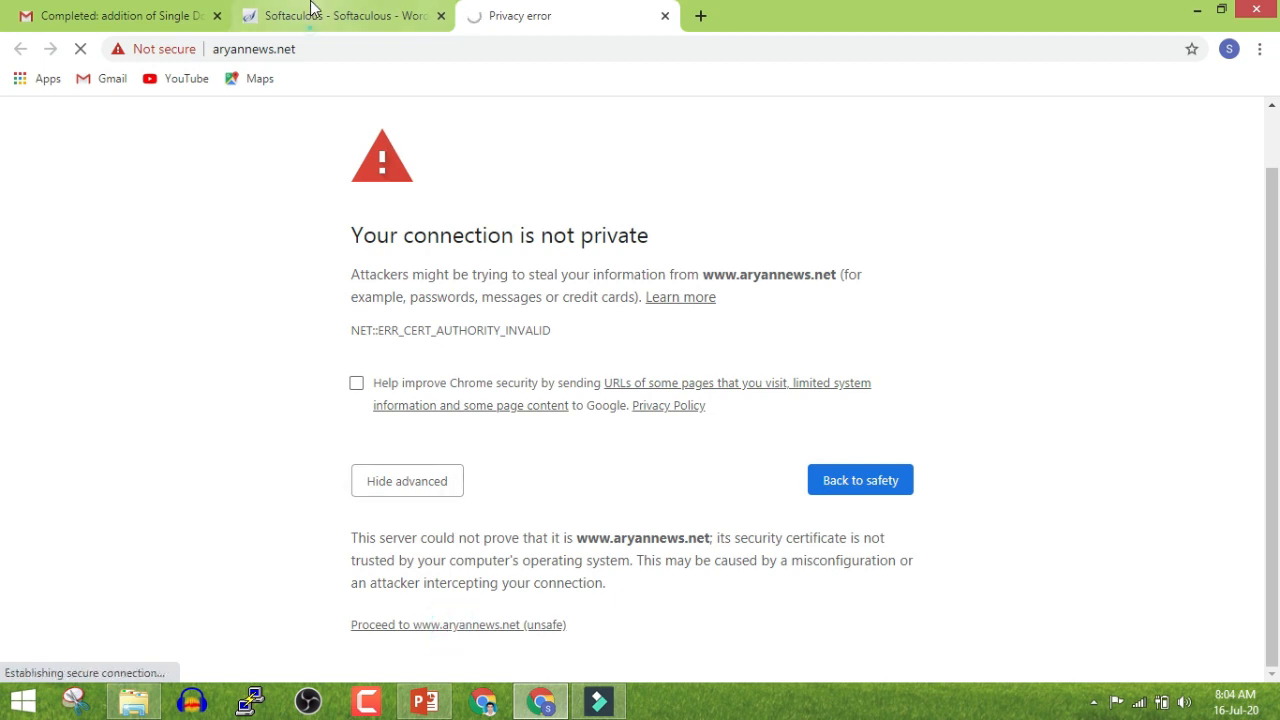
Reopen the cPanel link from the hosting email, then return to the aryannews.net warning
left_click(313, 10)
left_click(168, 20)
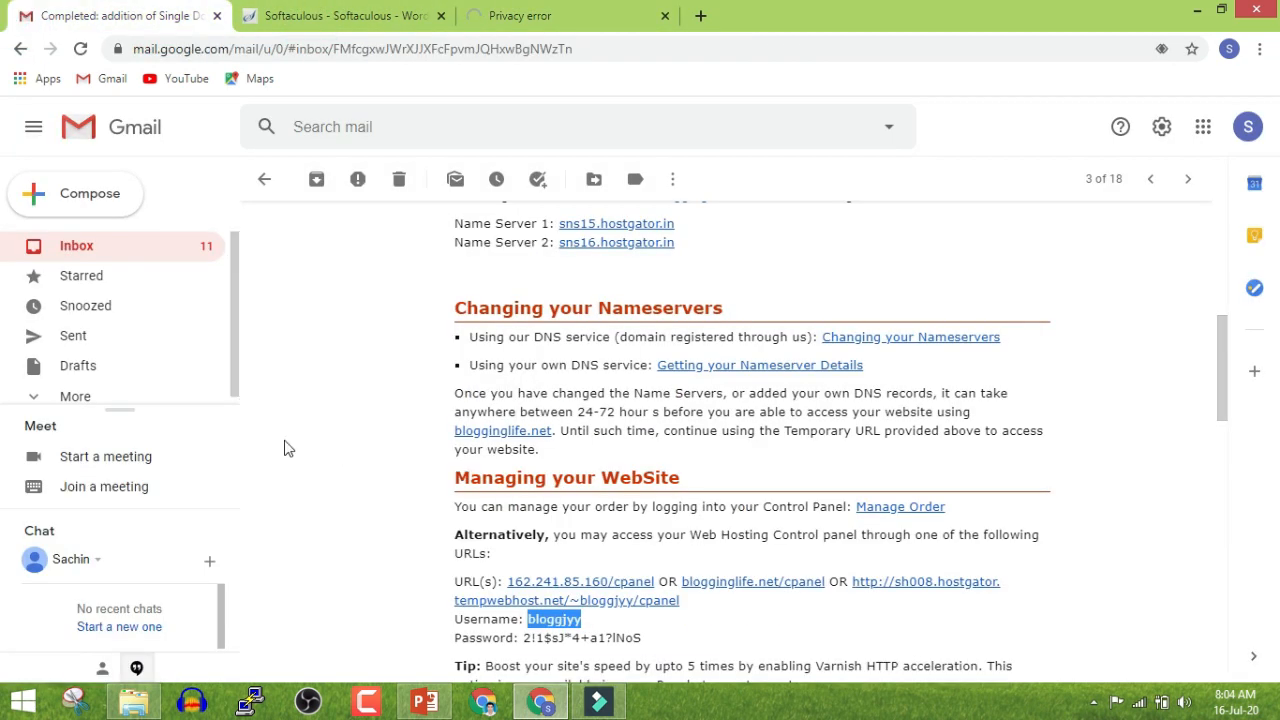
left_click(532, 583)
left_click(726, 437)
left_click(792, 18)
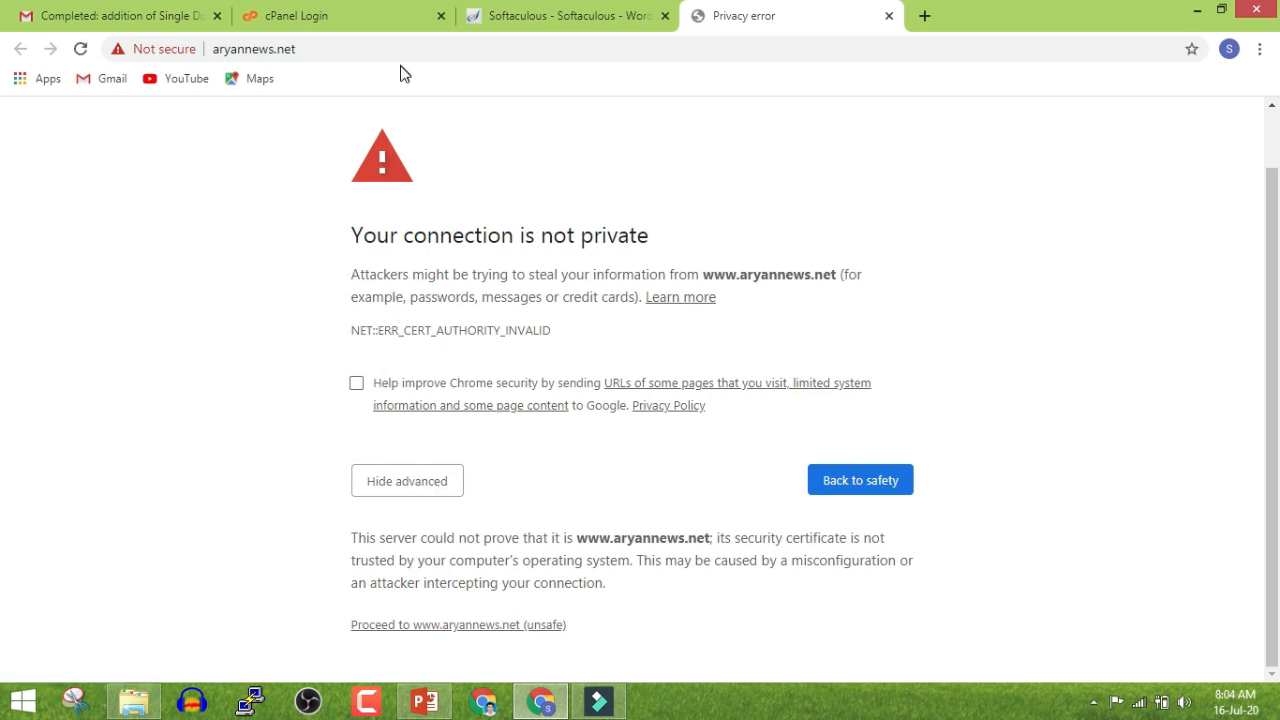
Get past the aryannews.net warning, then sign in to cPanel
left_click(472, 626)
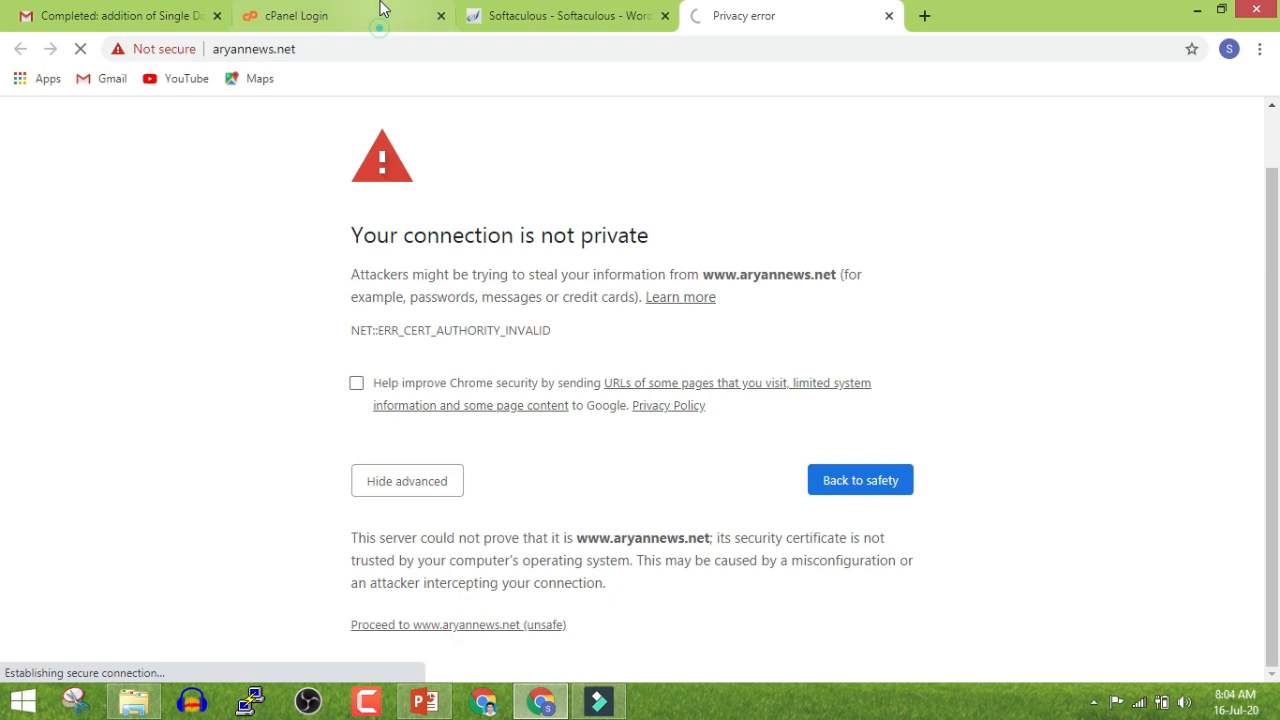
left_click(410, 16)
left_click(529, 472)
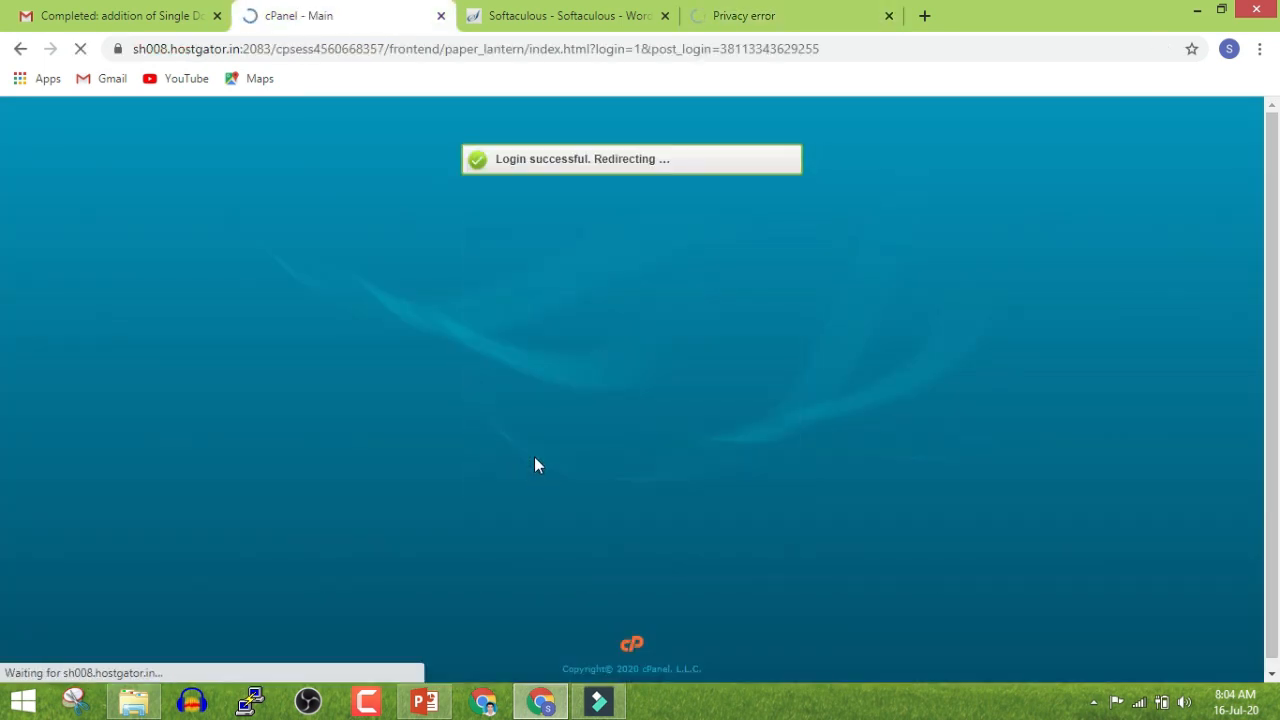
scroll(534, 465, "down", 3)
scroll(534, 465, "down", 10)
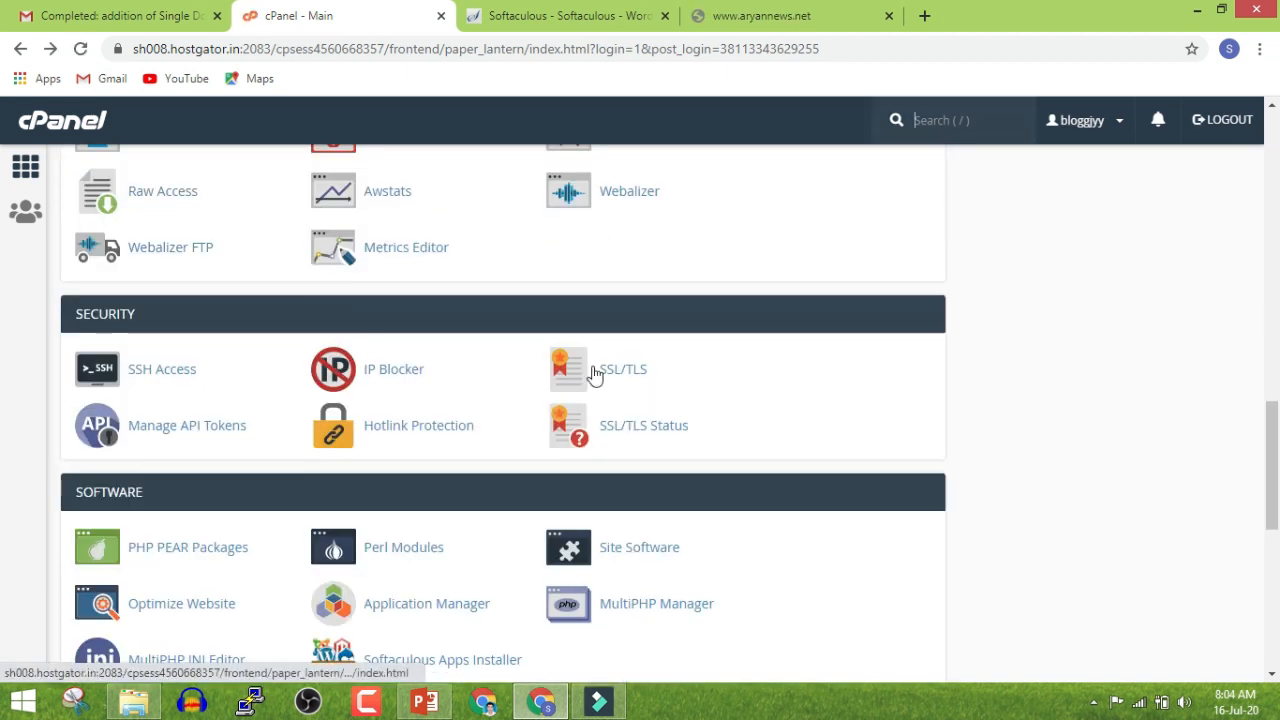
On SSL/TLS Status, select all 12 domains and run AutoSSL
left_click(657, 437)
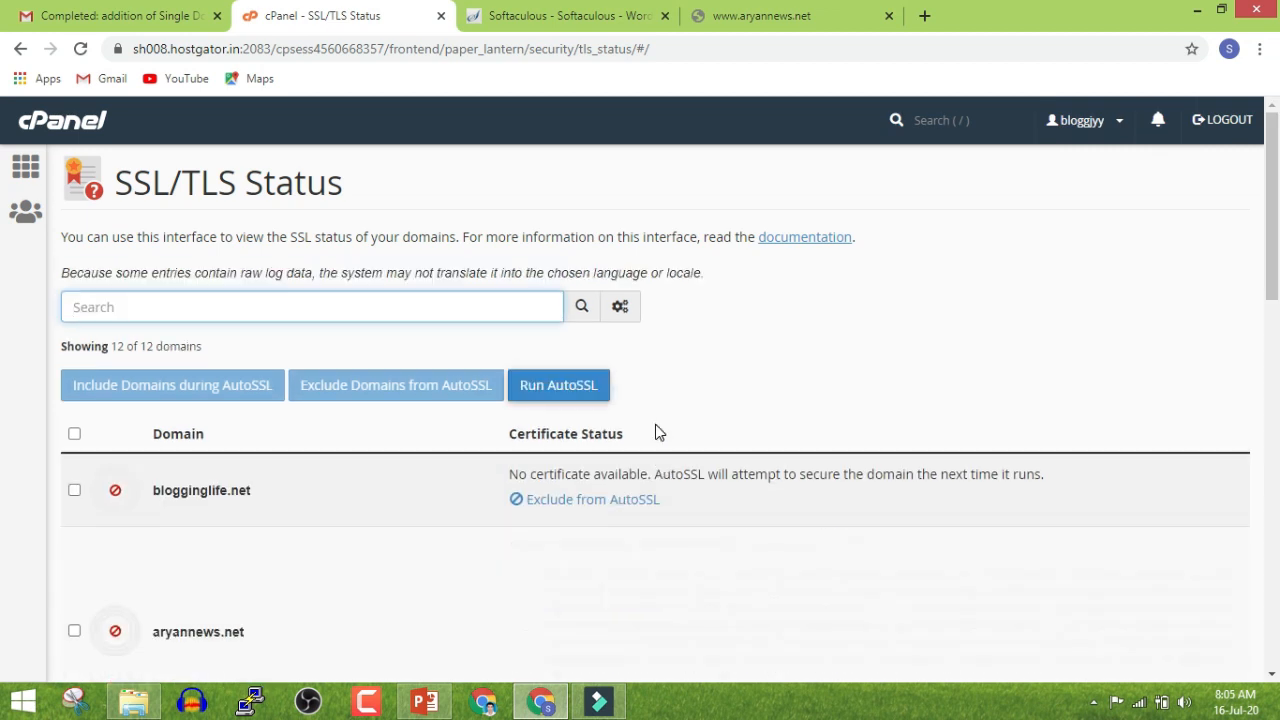
scroll(480, 443, "down", 5)
scroll(157, 350, "up", 2)
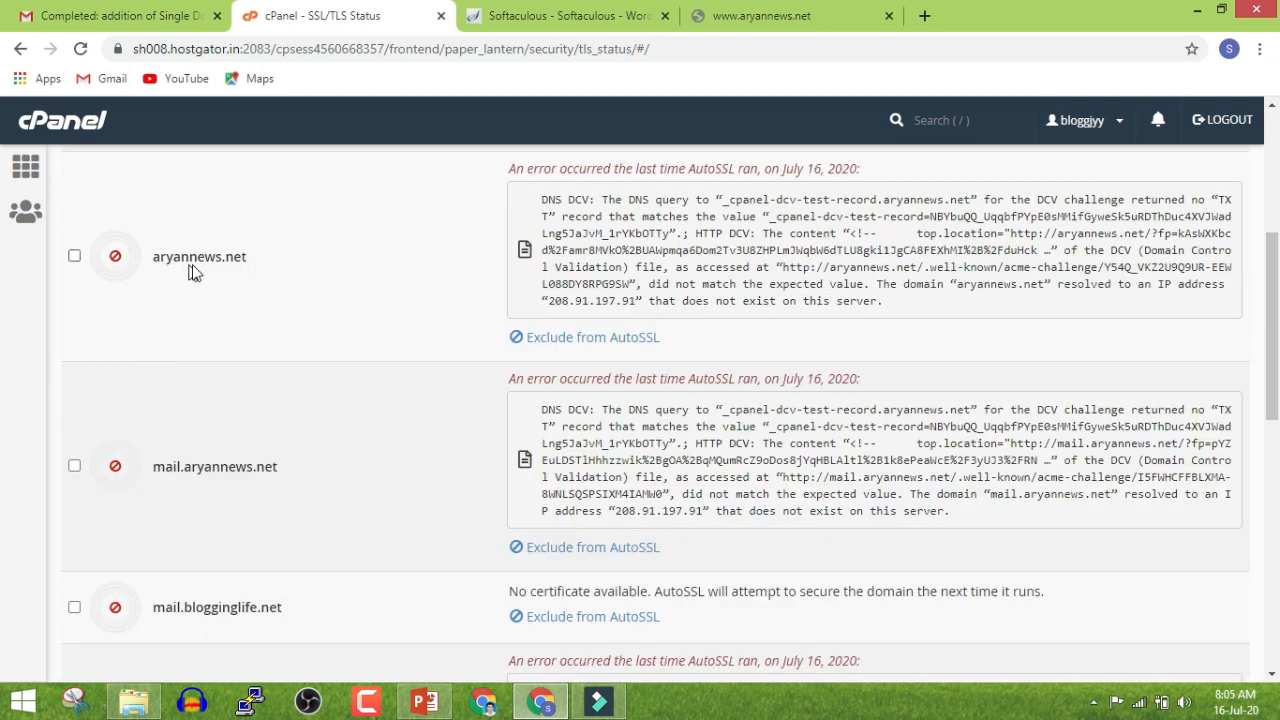
scroll(104, 275, "up", 2)
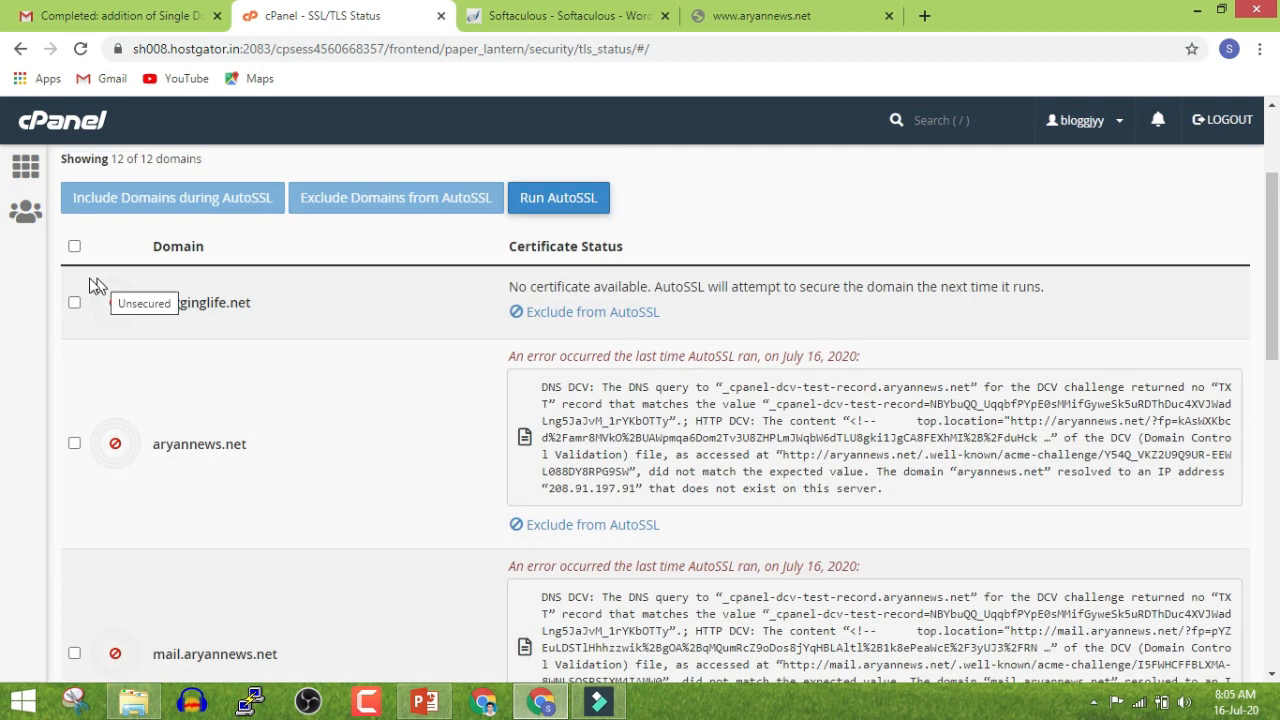
left_click(74, 246)
left_click(577, 196)
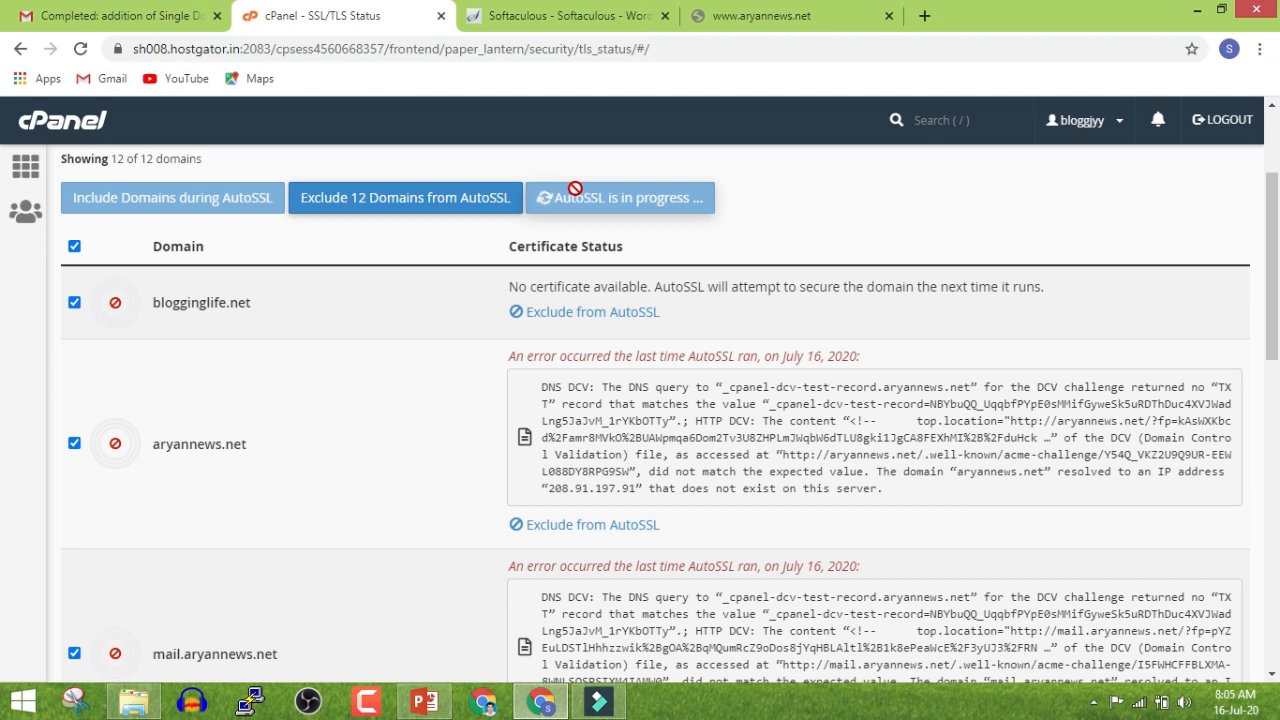
left_click(777, 12)
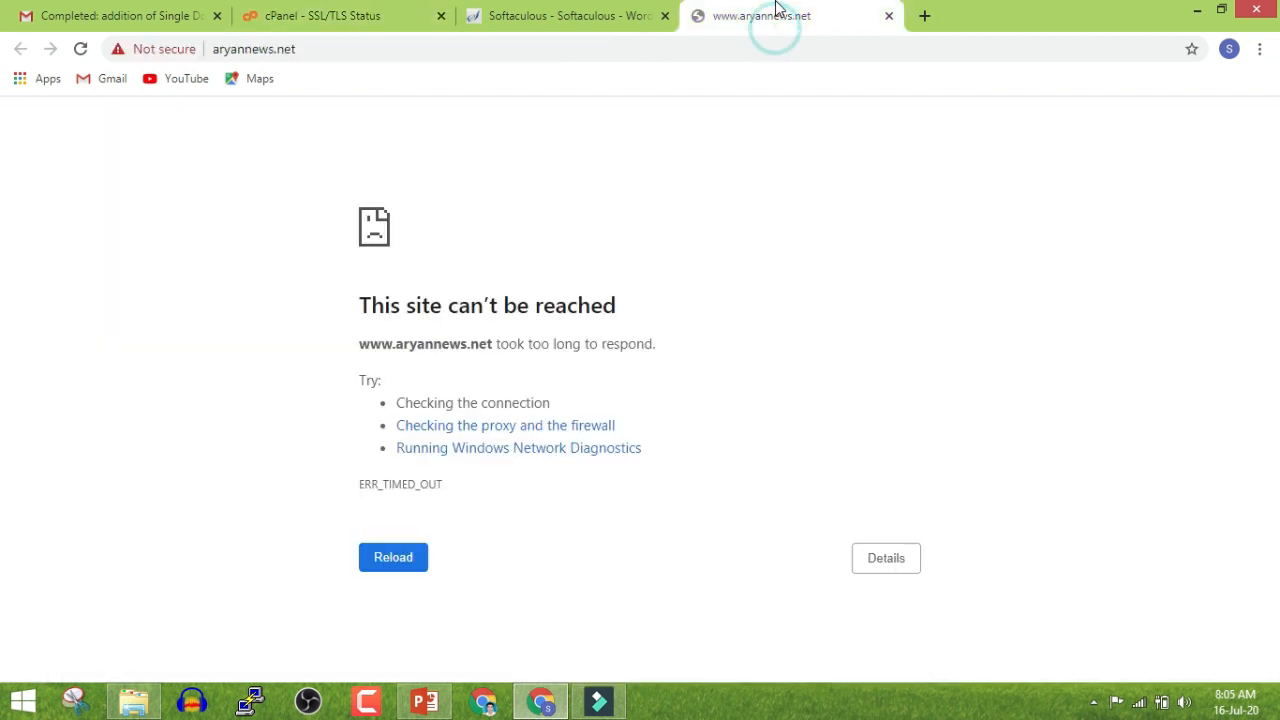
Retry loading aryannews.net, then recheck the cPanel SSL/TLS Status page
left_click(398, 558)
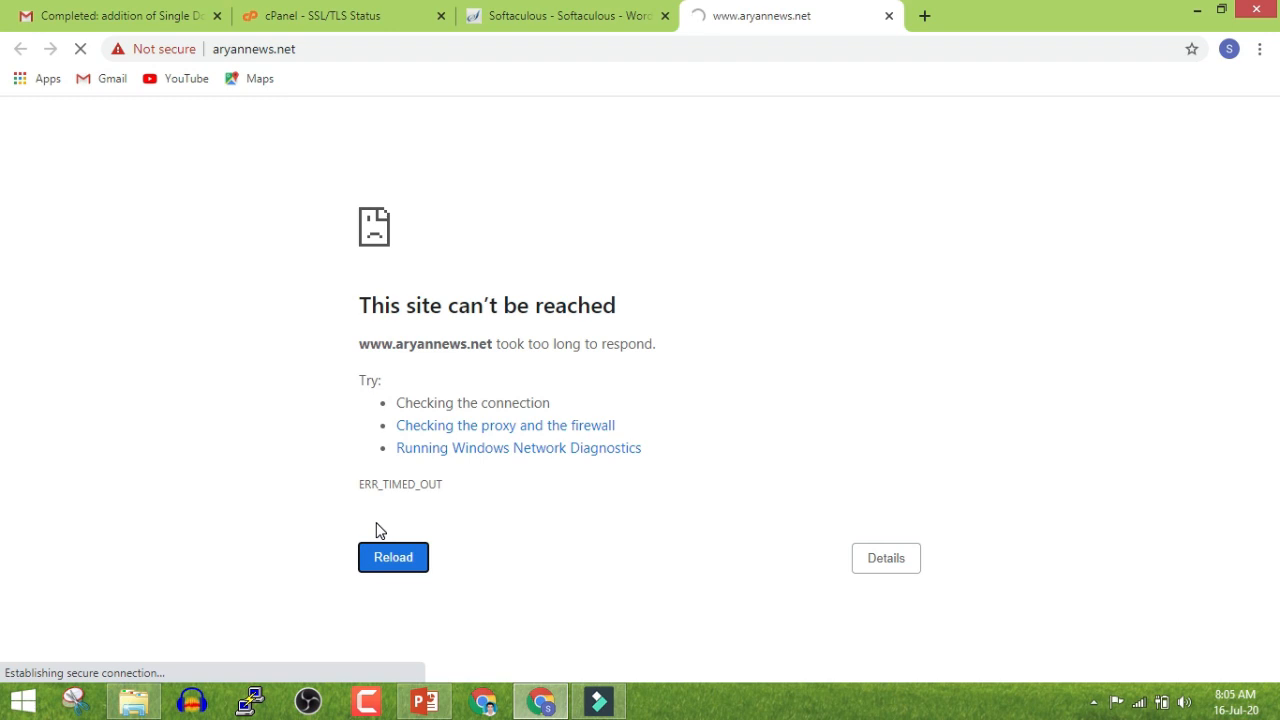
left_click(370, 12)
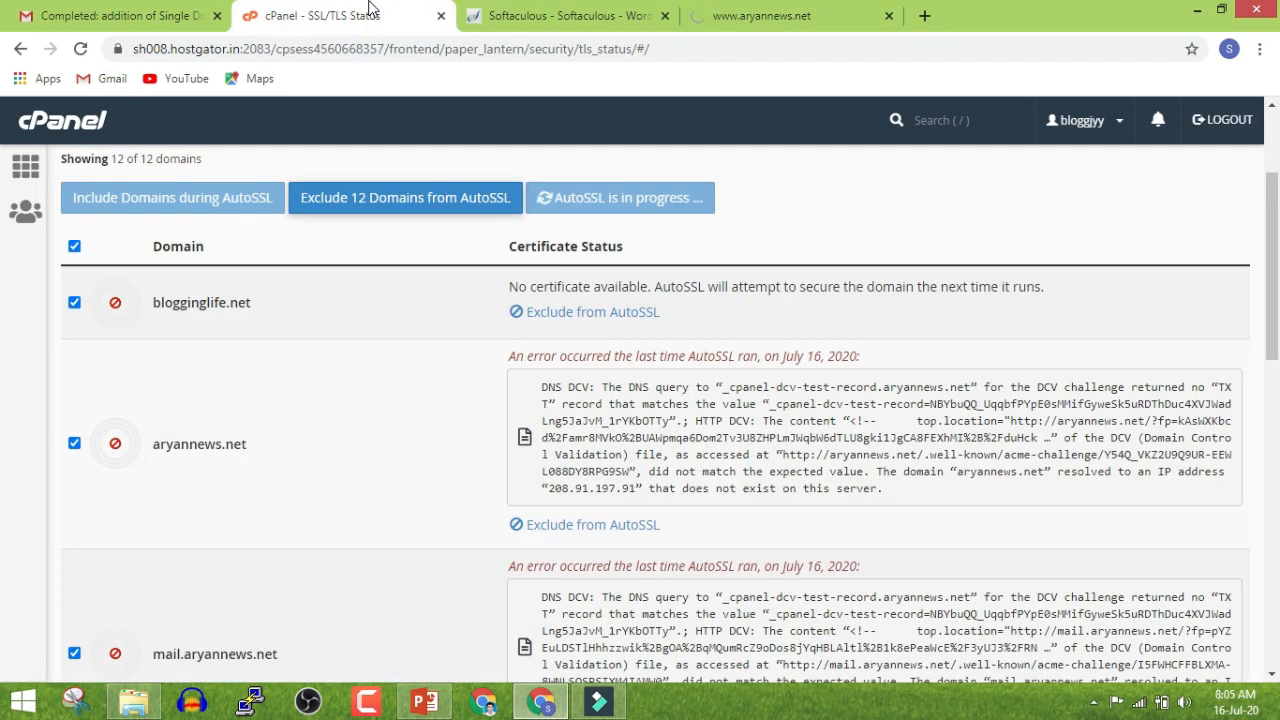
scroll(405, 430, "down", 10)
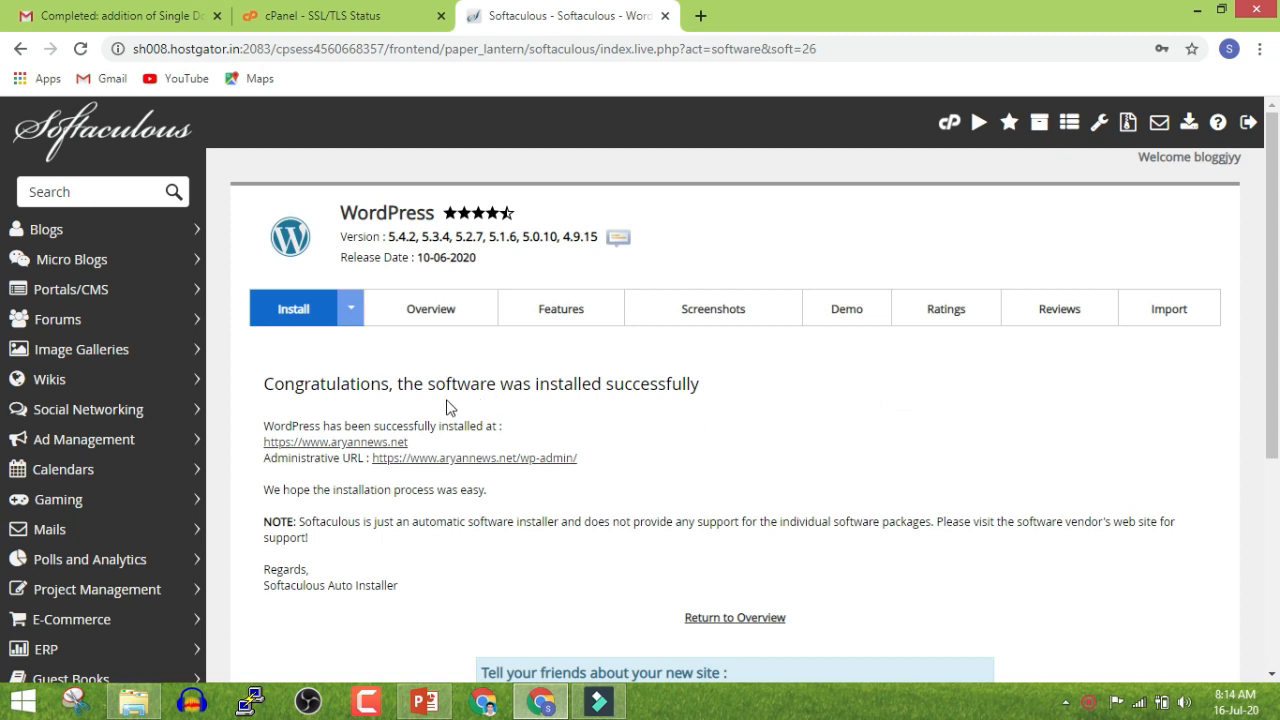
left_click(338, 441)
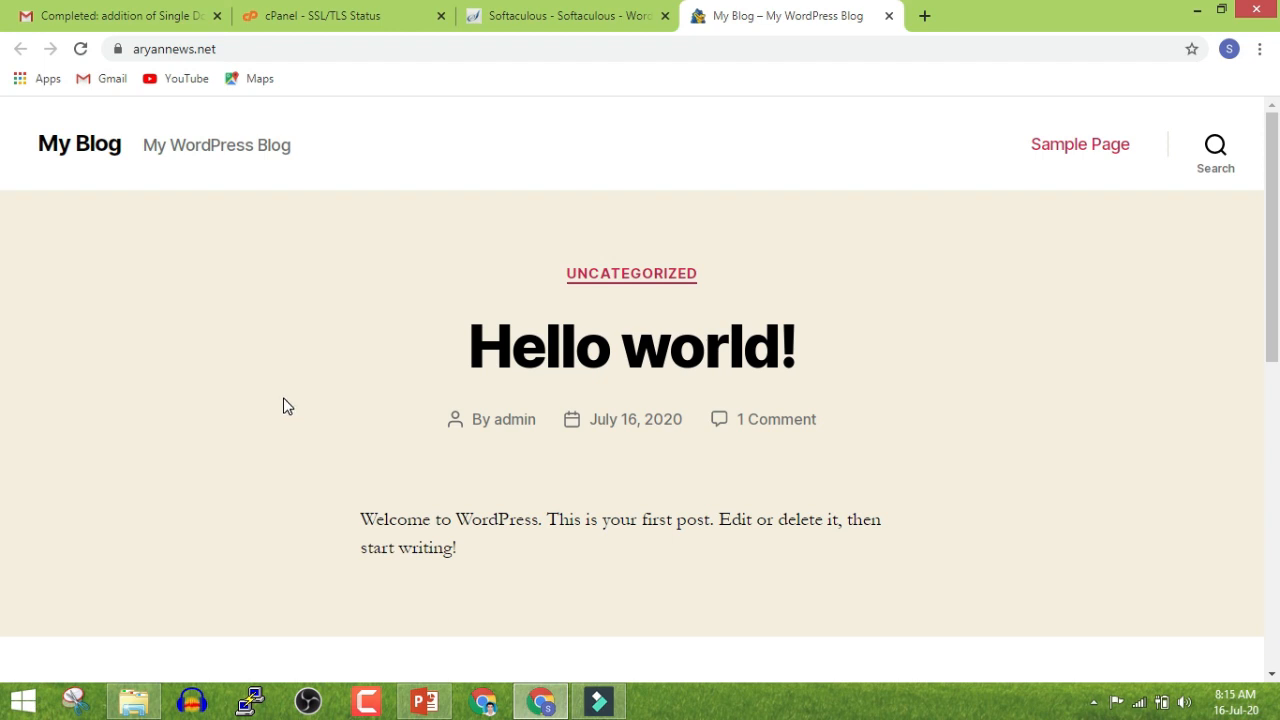
scroll(590, 325, "down", 10)
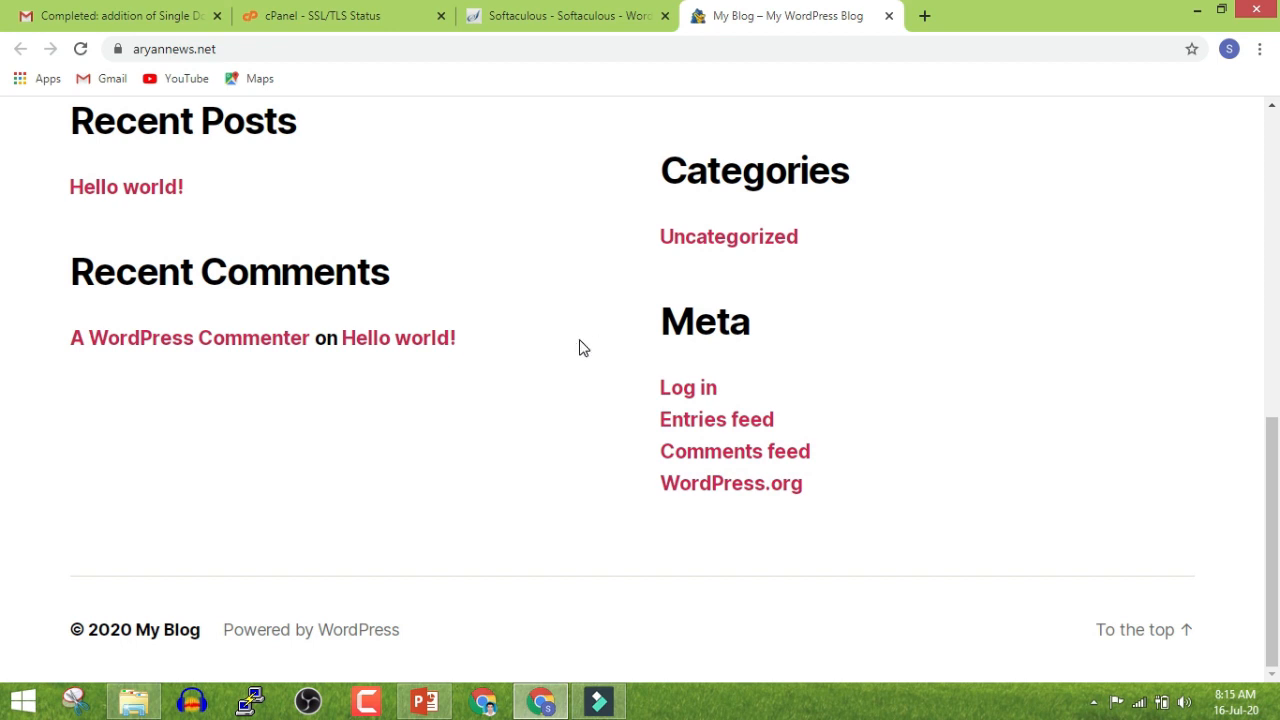
scroll(583, 347, "up", 3)
left_click(540, 16)
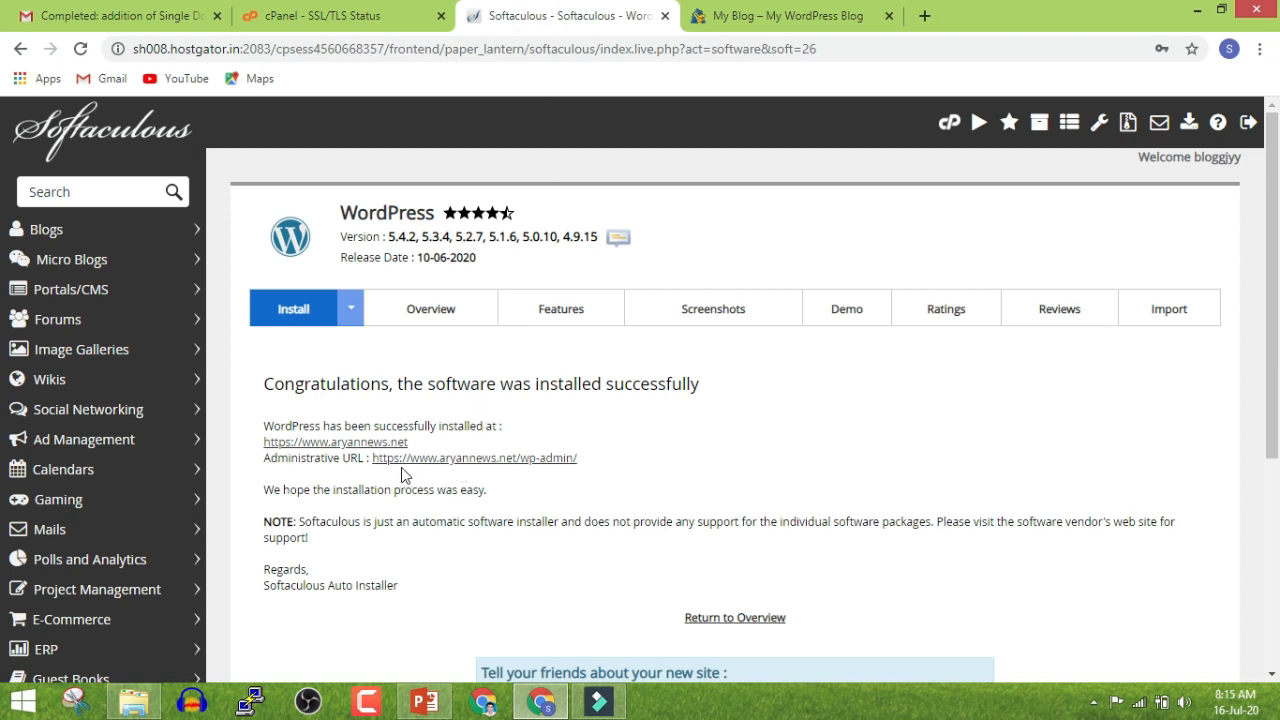
left_click(760, 16)
left_click(634, 10)
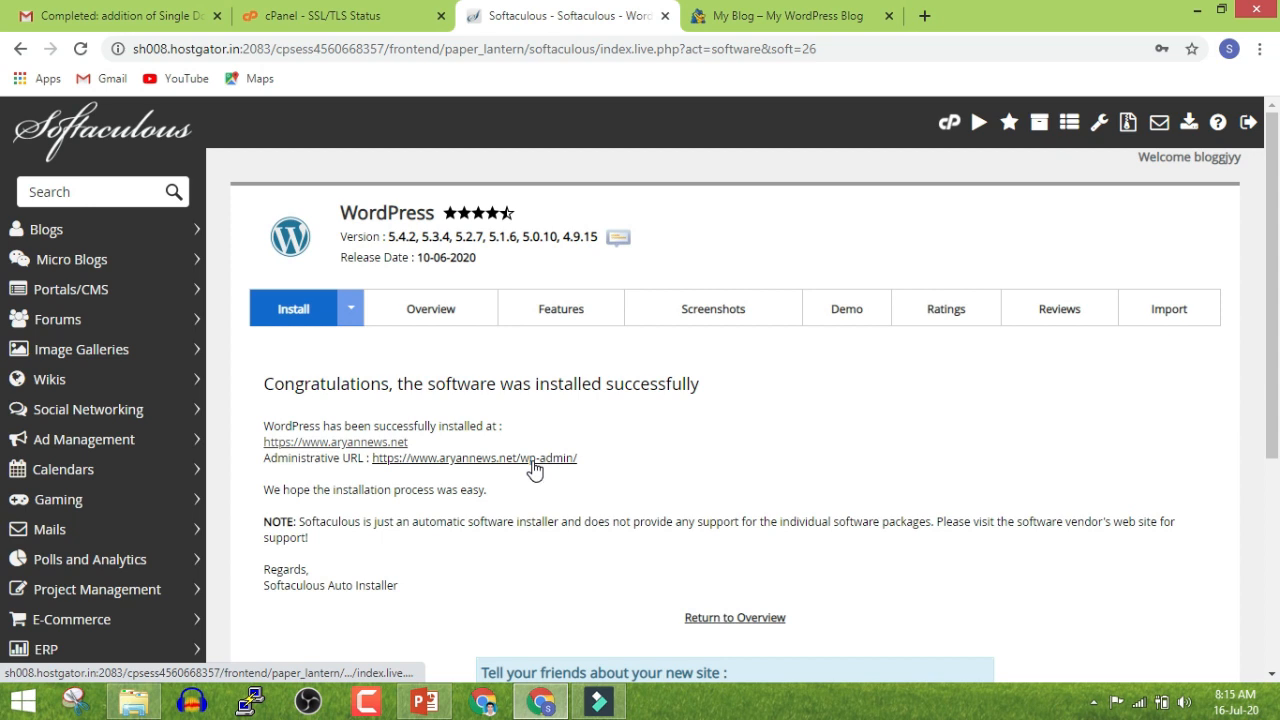
left_click(547, 462)
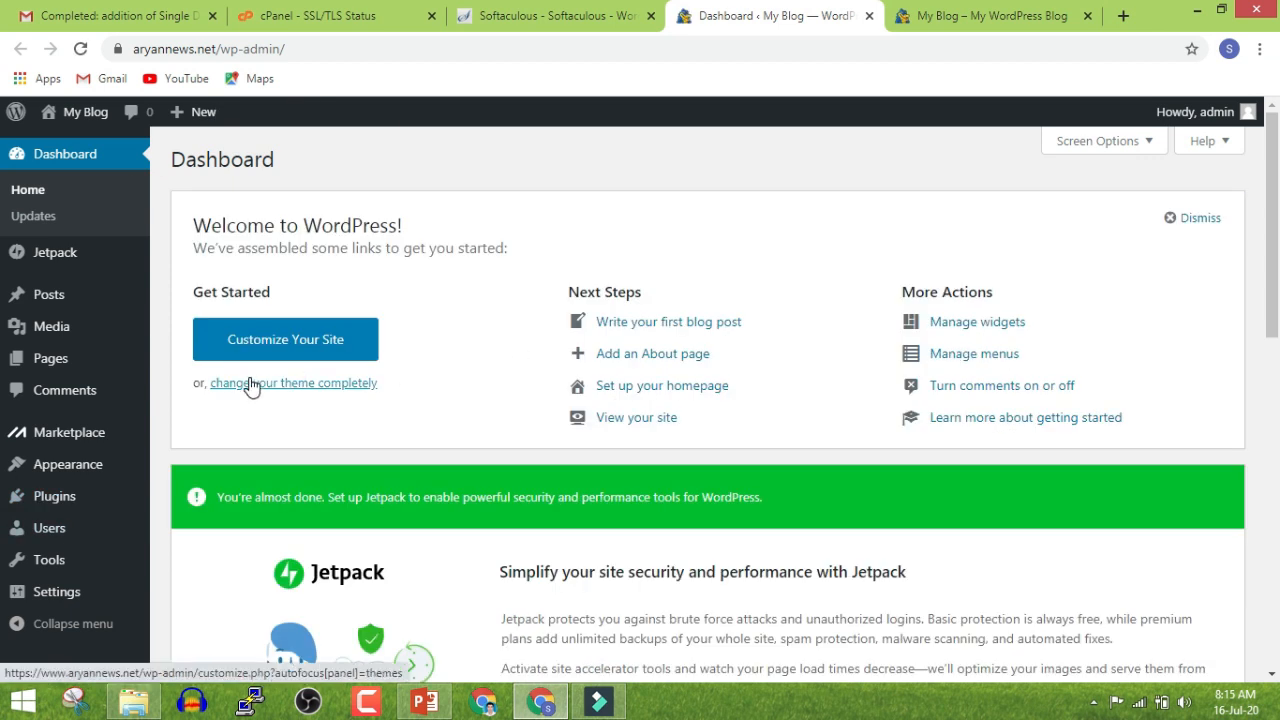
Scroll through the new wp-admin Dashboard, briefly comparing it with the live blog
scroll(484, 250, "down", 5)
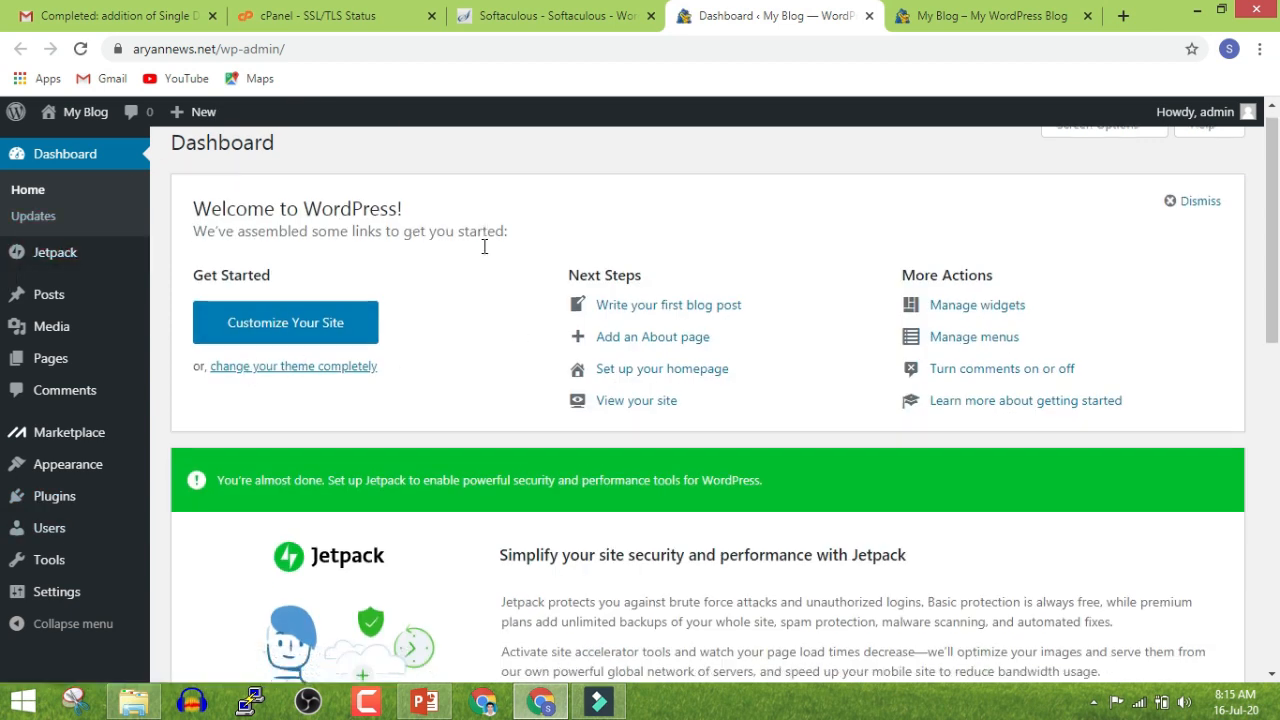
scroll(481, 268, "down", 4)
scroll(483, 277, "up", 6)
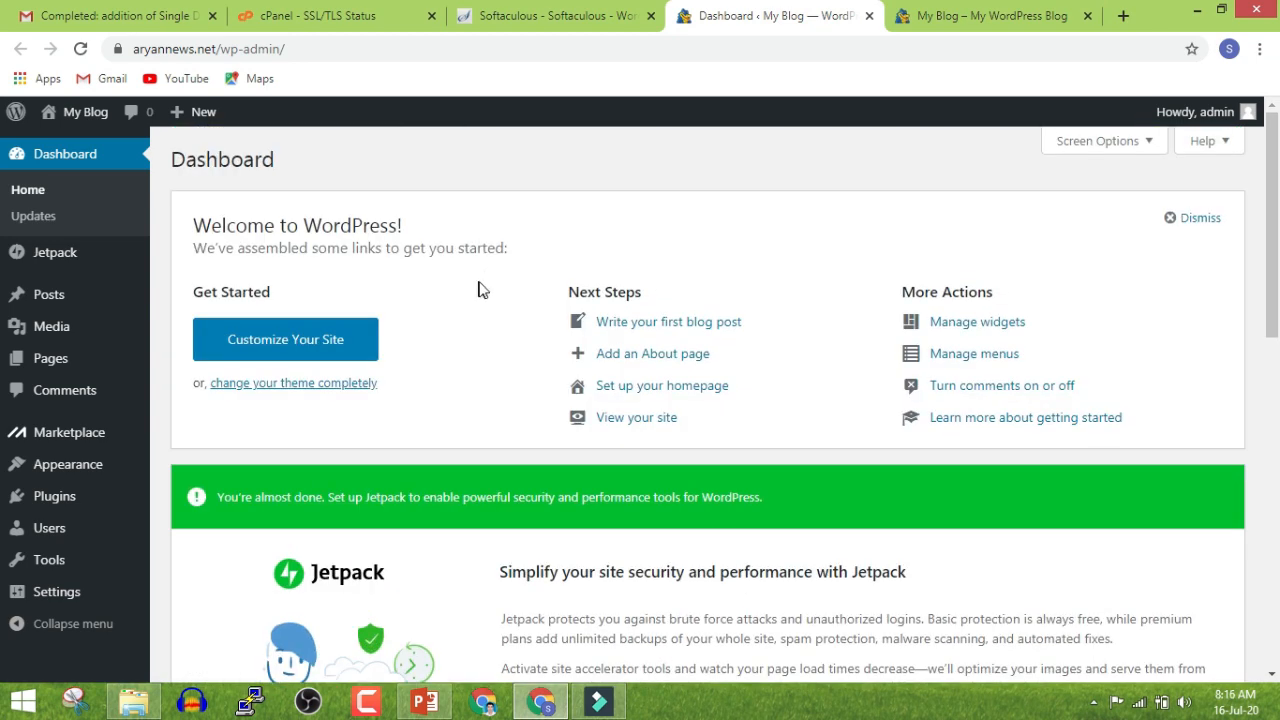
left_click(943, 17)
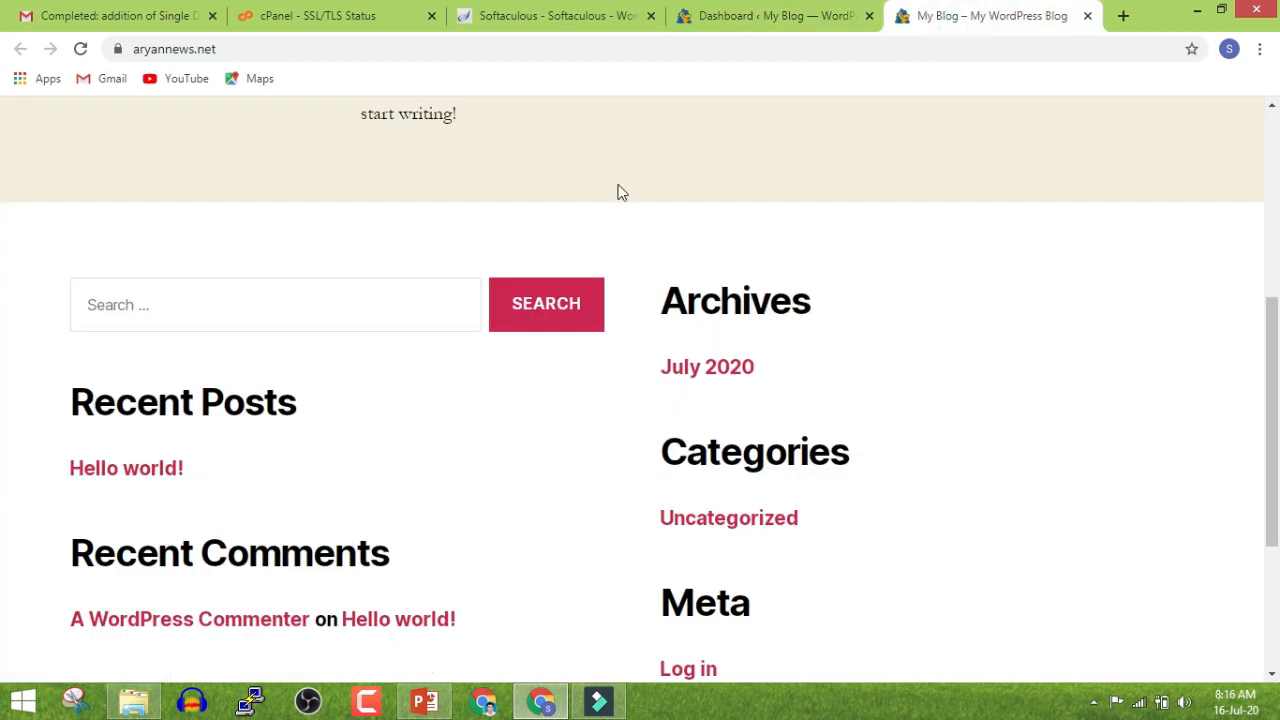
scroll(594, 240, "up", 5)
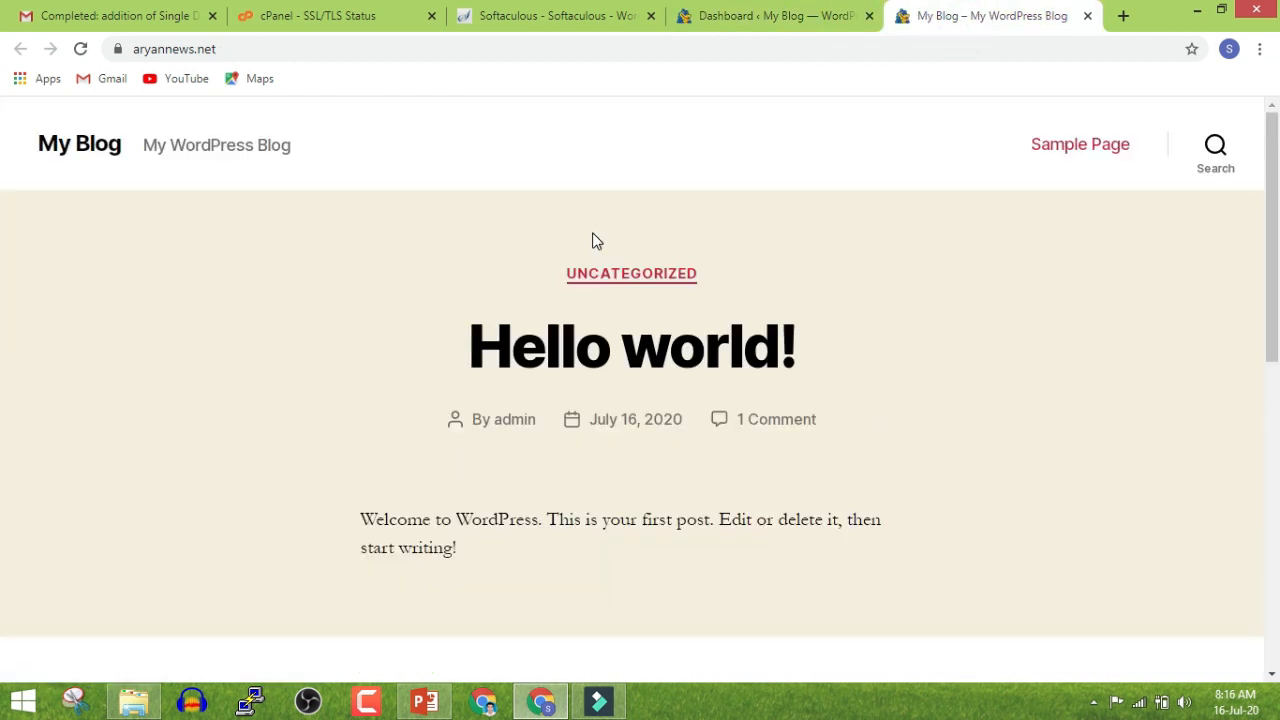
left_click(772, 17)
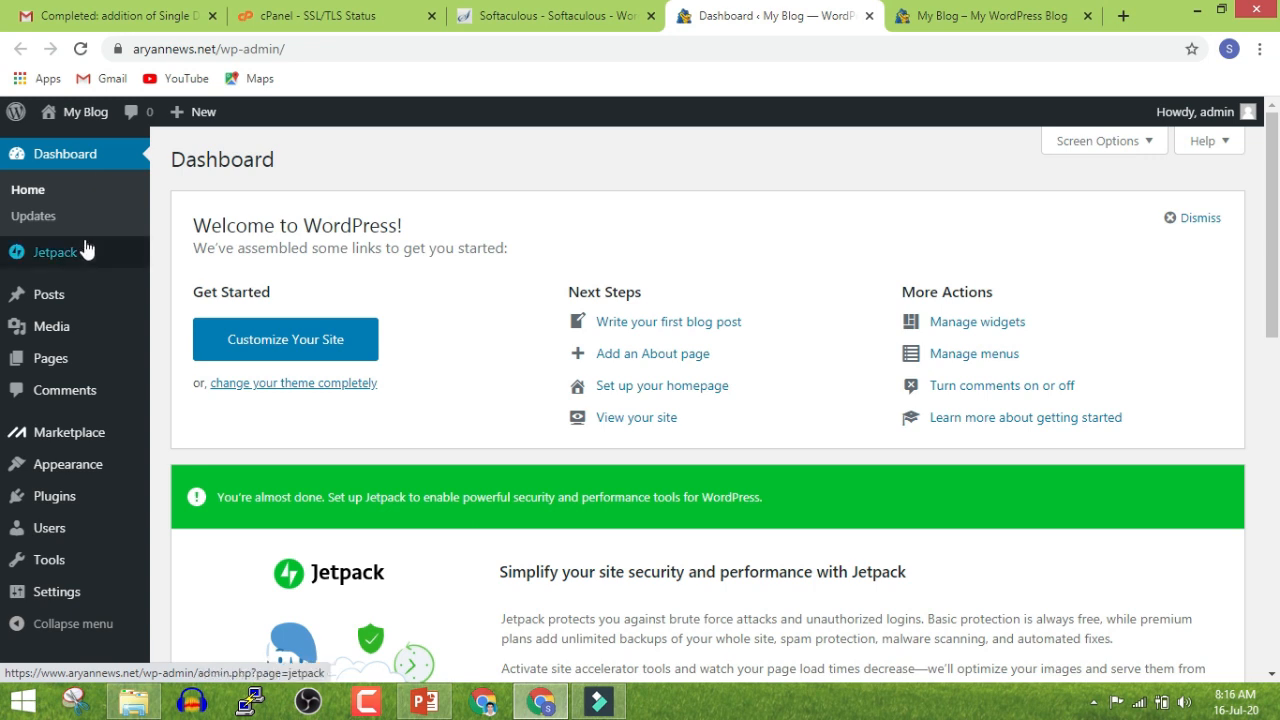
Look over the admin sidebar menus, then switch to the My Blog front page
mouse_move(88, 341)
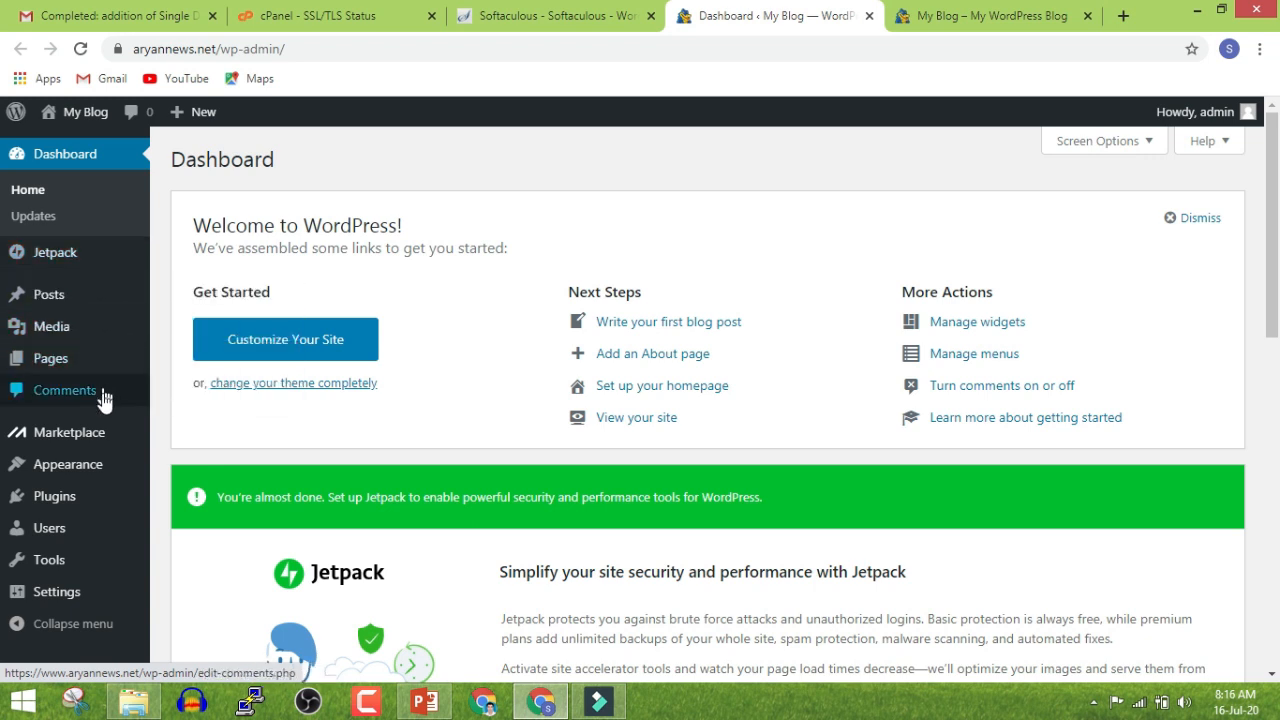
mouse_move(104, 502)
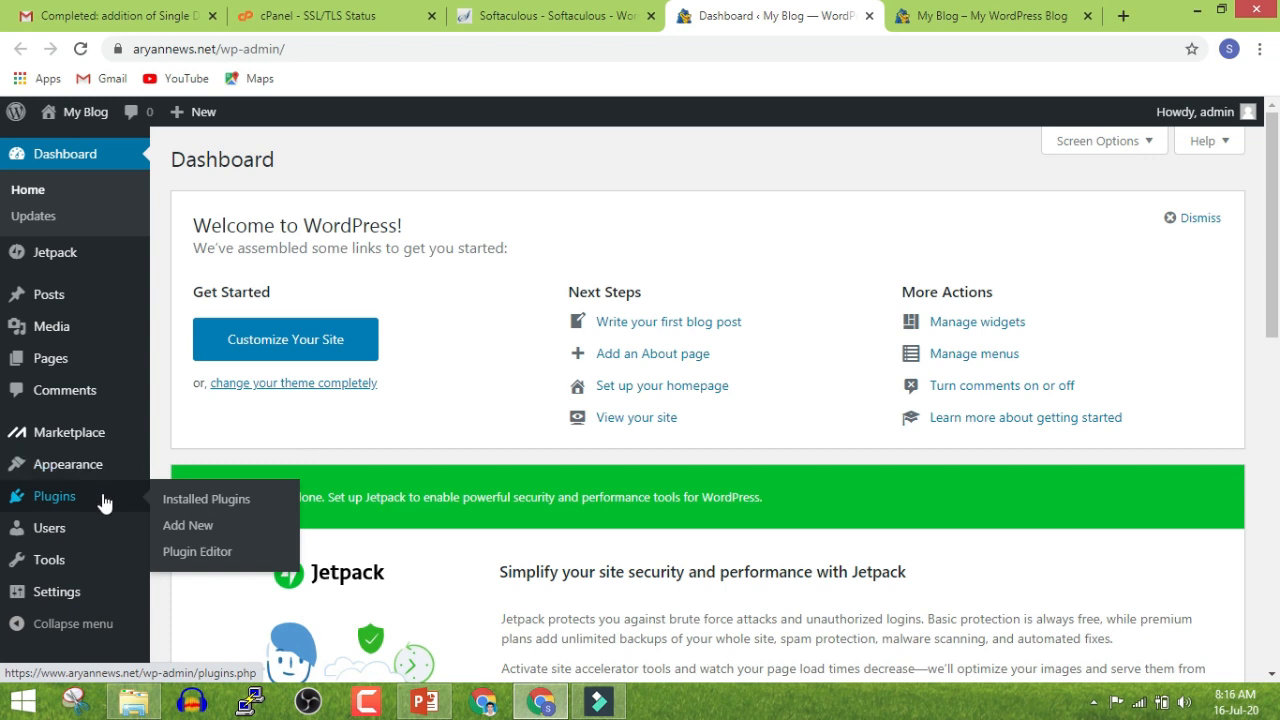
mouse_move(125, 586)
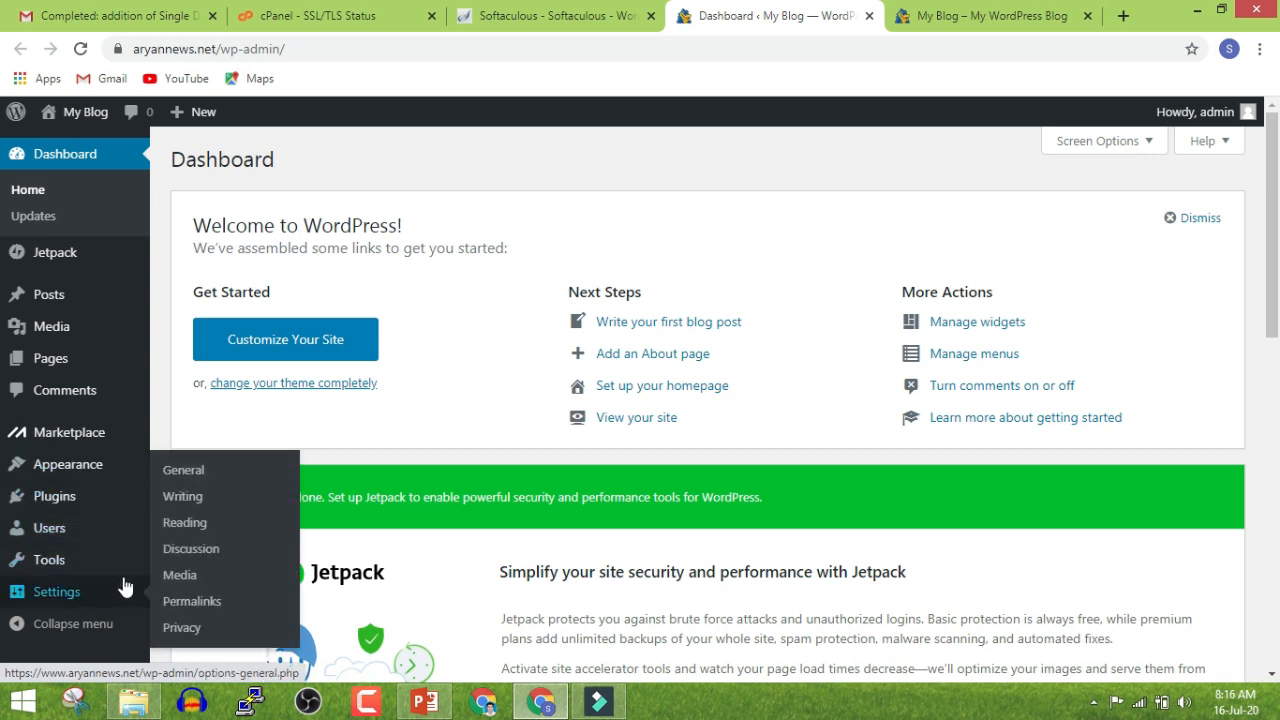
mouse_move(78, 302)
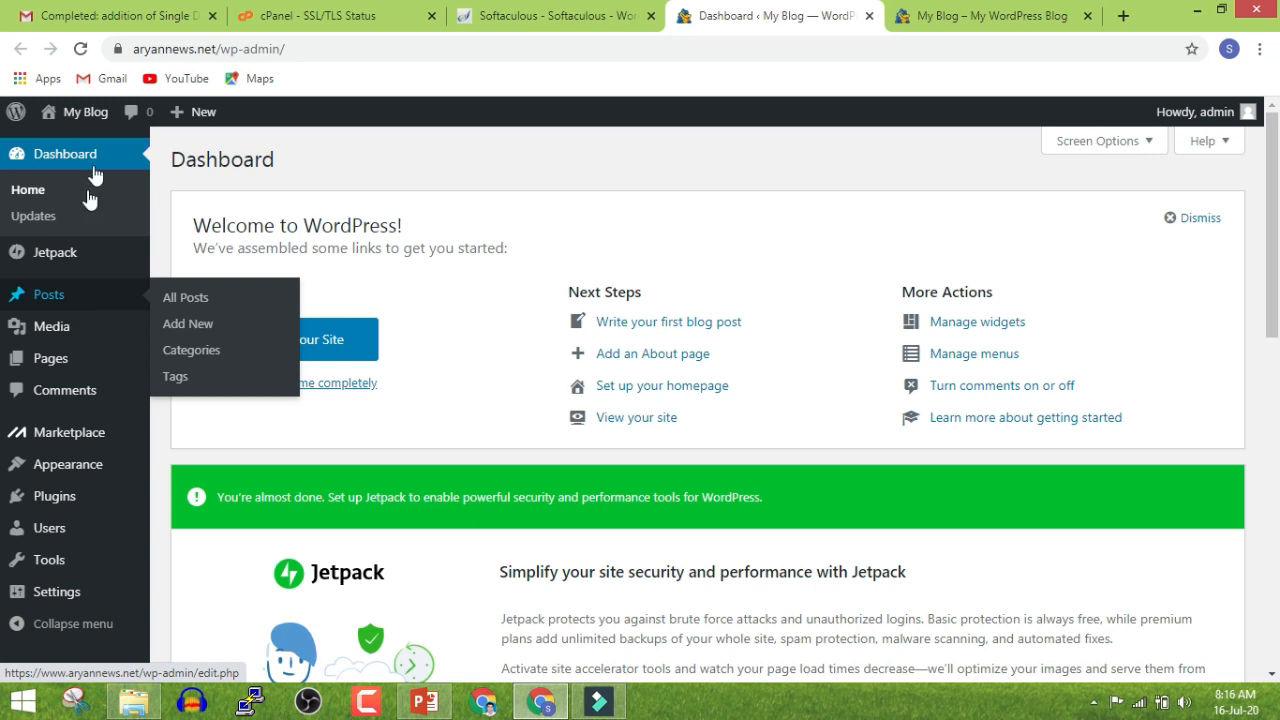
left_click(1032, 20)
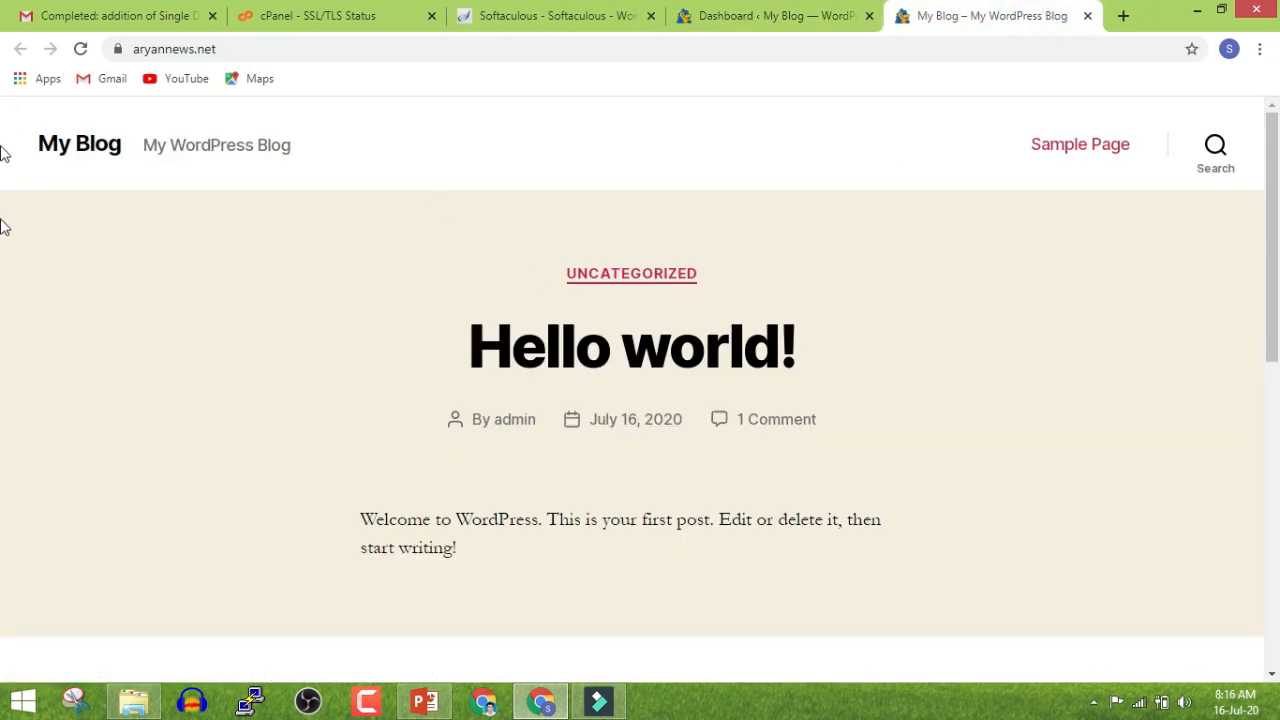
Scroll the My Blog front page down and up twice, then return to the Dashboard
scroll(3, 428, "down", 7)
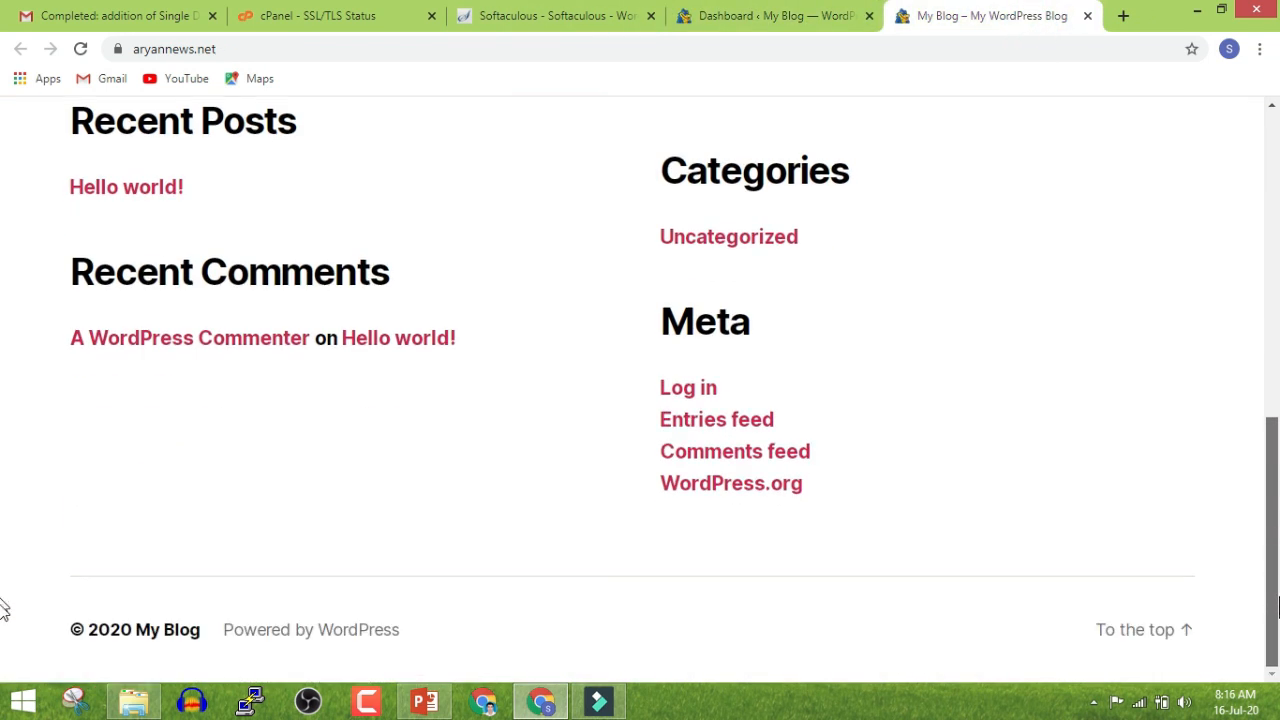
scroll(318, 446, "up", 8)
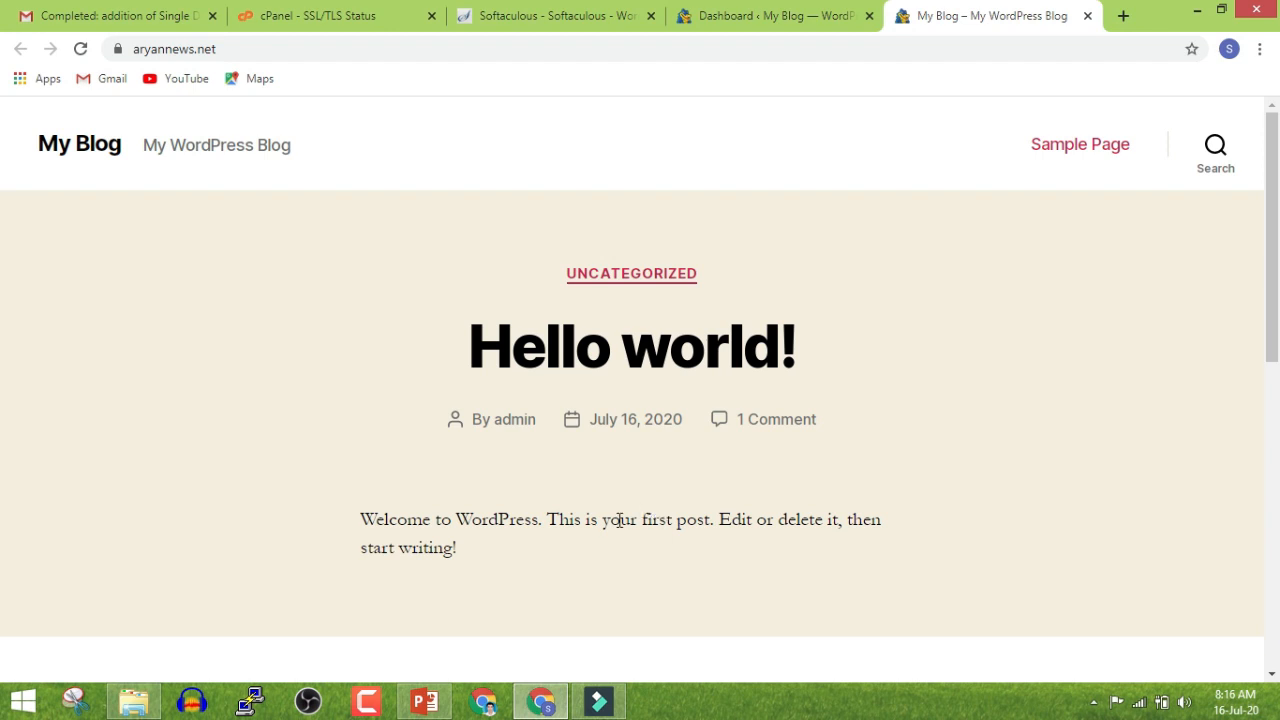
scroll(619, 520, "down", 4)
scroll(640, 515, "up", 4)
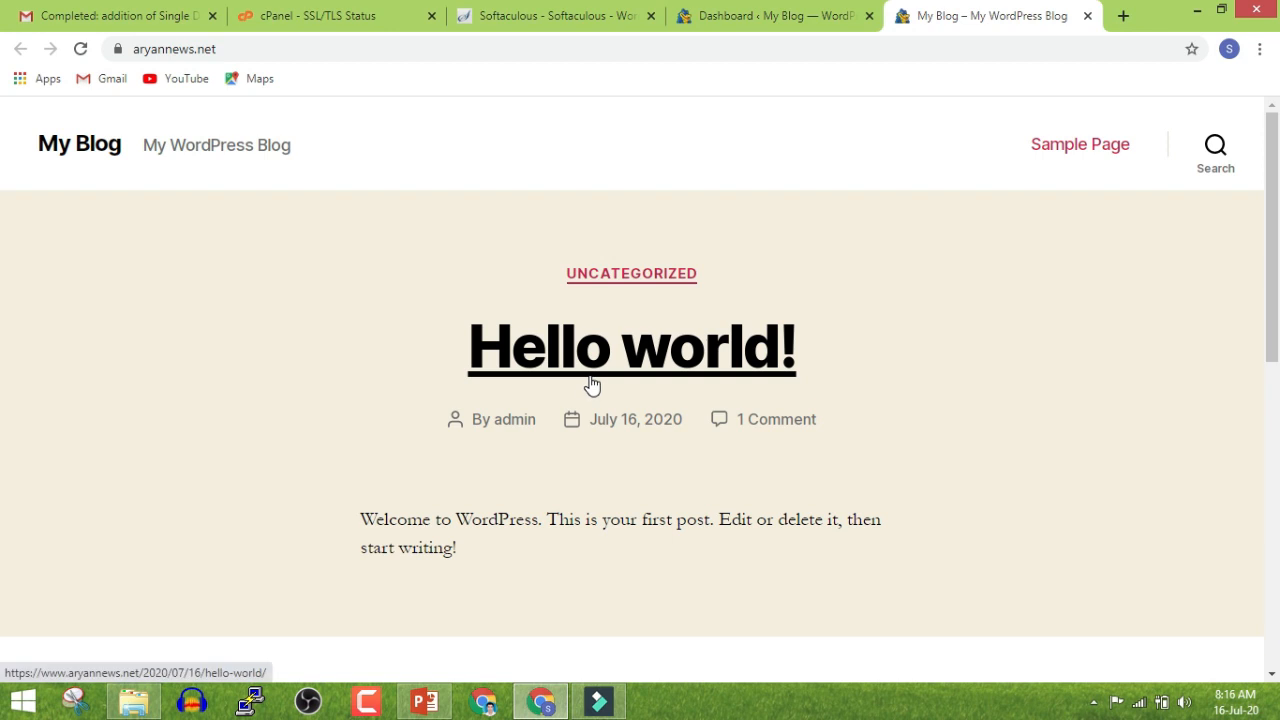
left_click(788, 8)
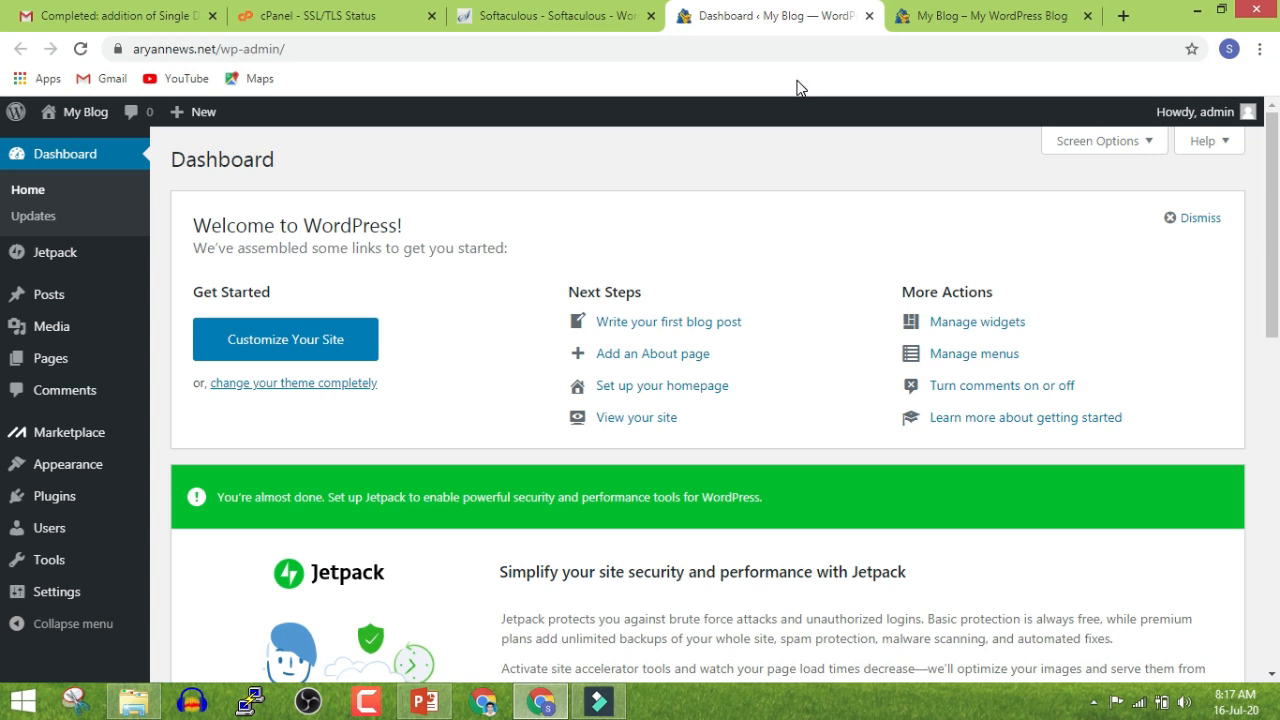
Go to Appearance > Themes and open the WordPress.org Featured themes list
mouse_move(19, 467)
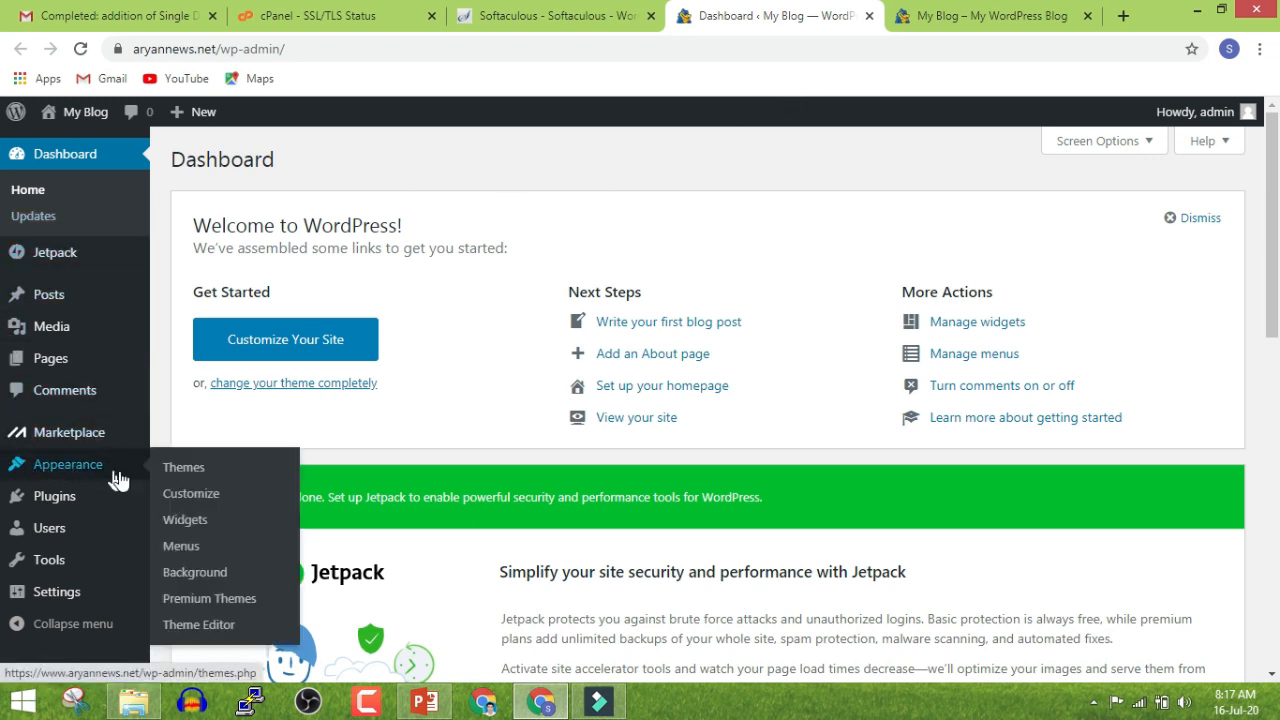
left_click(176, 474)
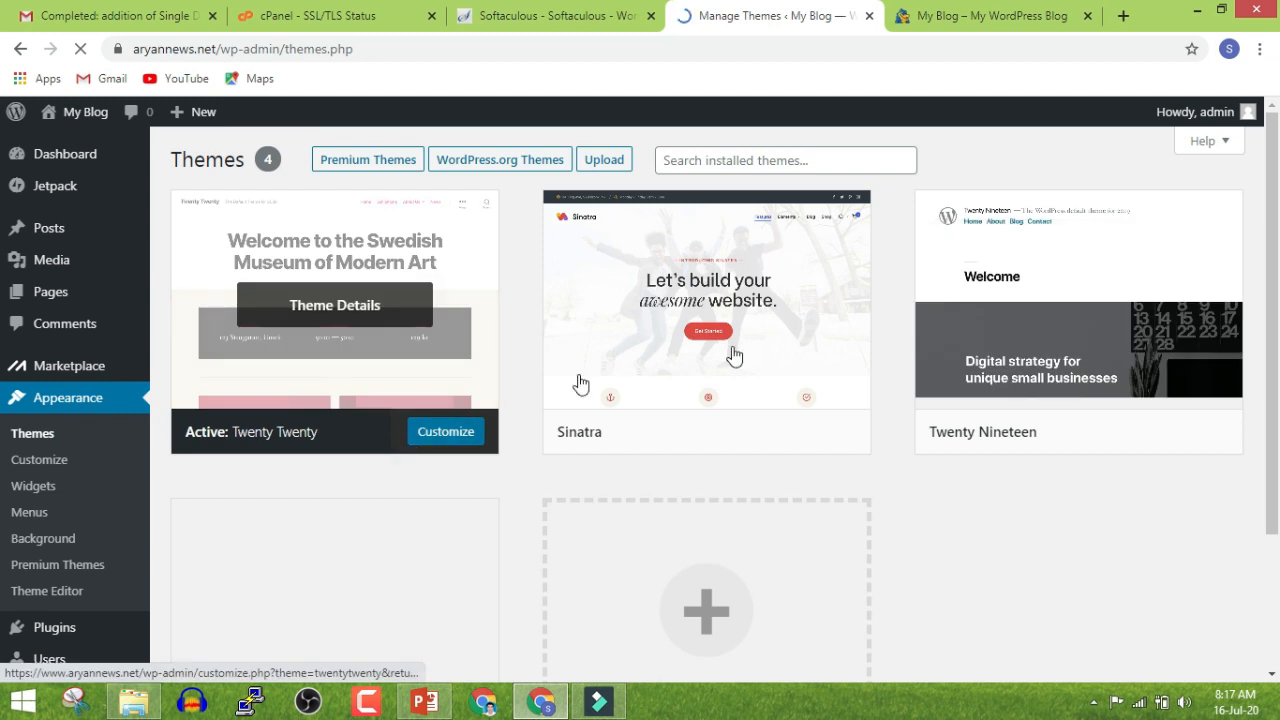
scroll(414, 440, "down", 2)
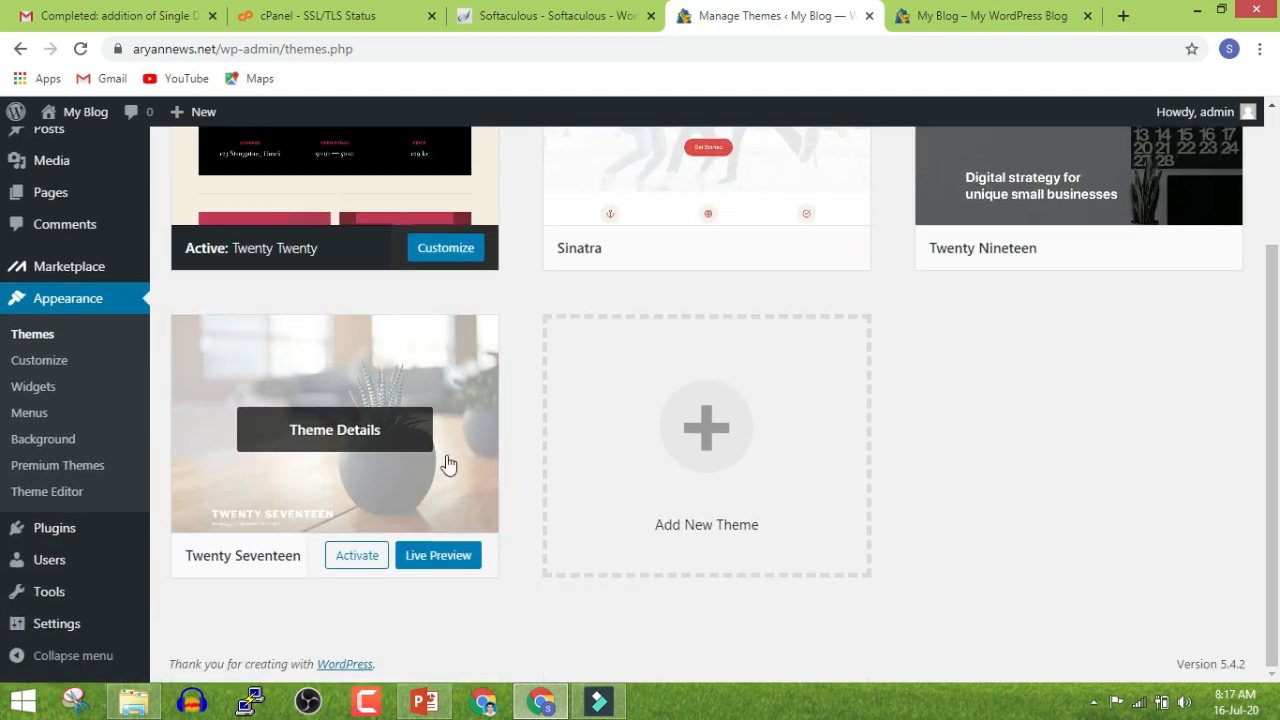
scroll(463, 457, "up", 2)
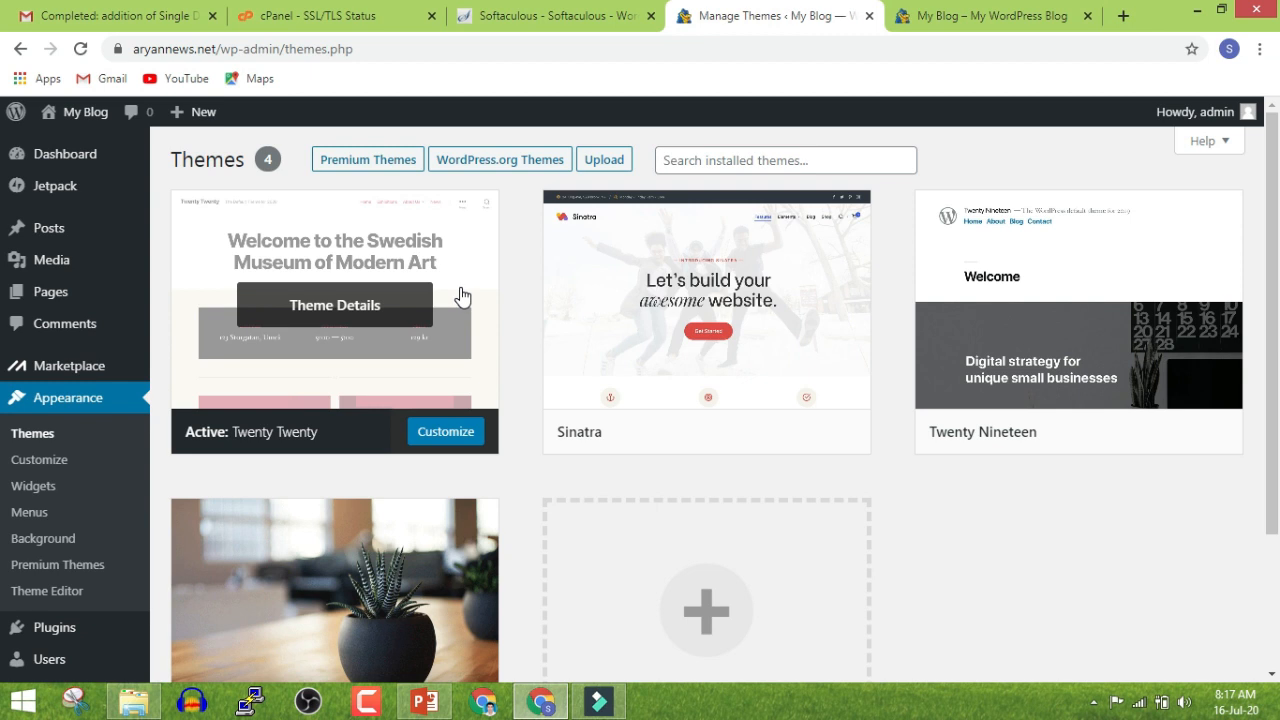
left_click(541, 162)
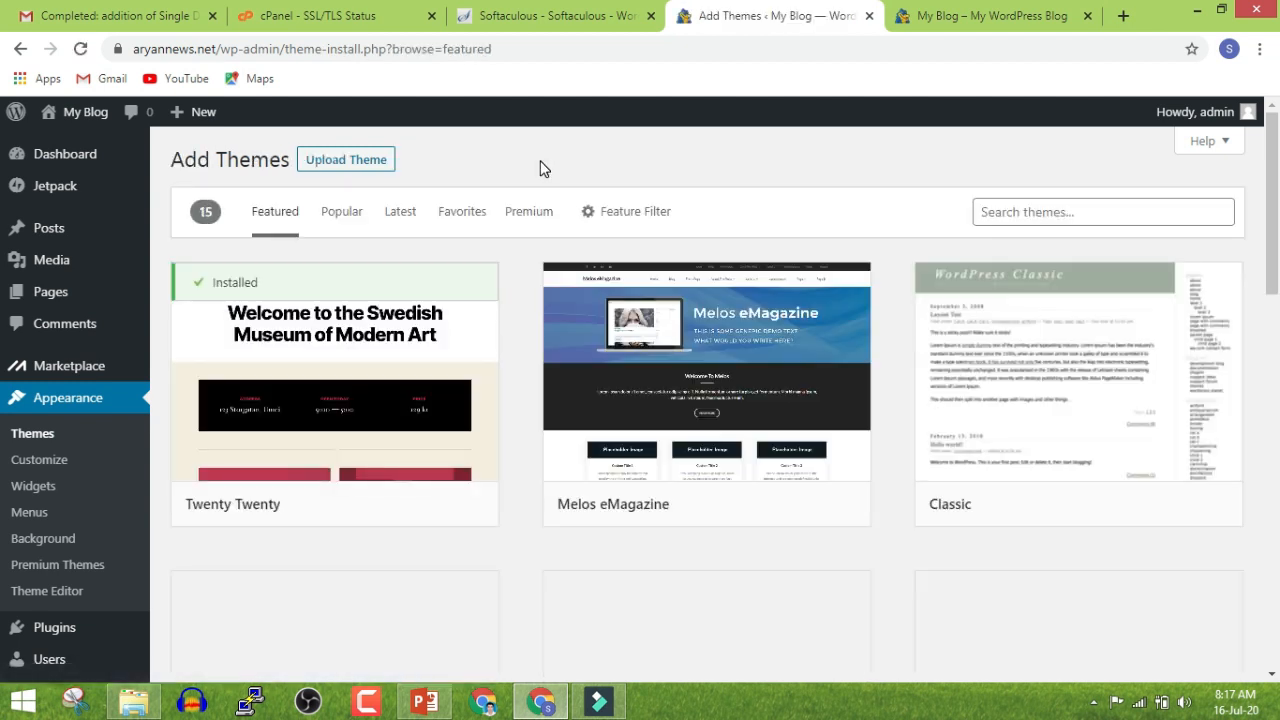
Locate Magazine Hoot among the Featured themes, install it and activate it
scroll(596, 260, "down", 4)
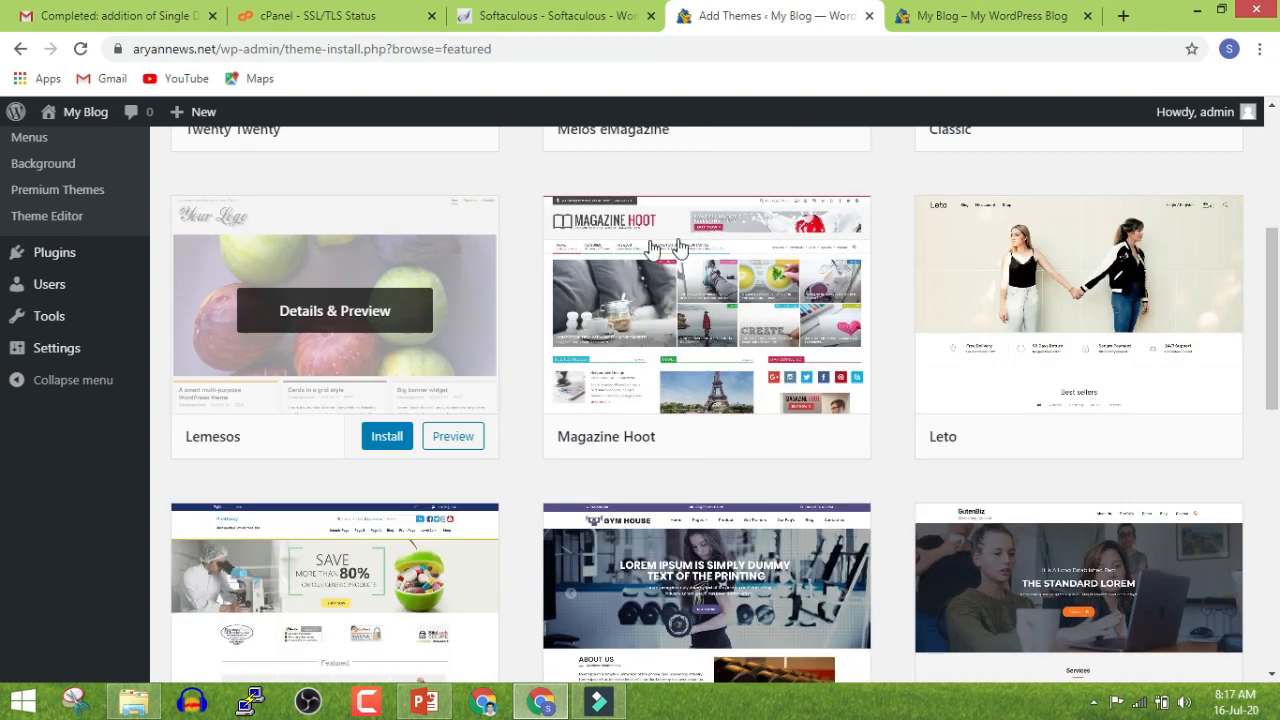
scroll(1080, 300, "down", 1)
scroll(3, 258, "down", 8)
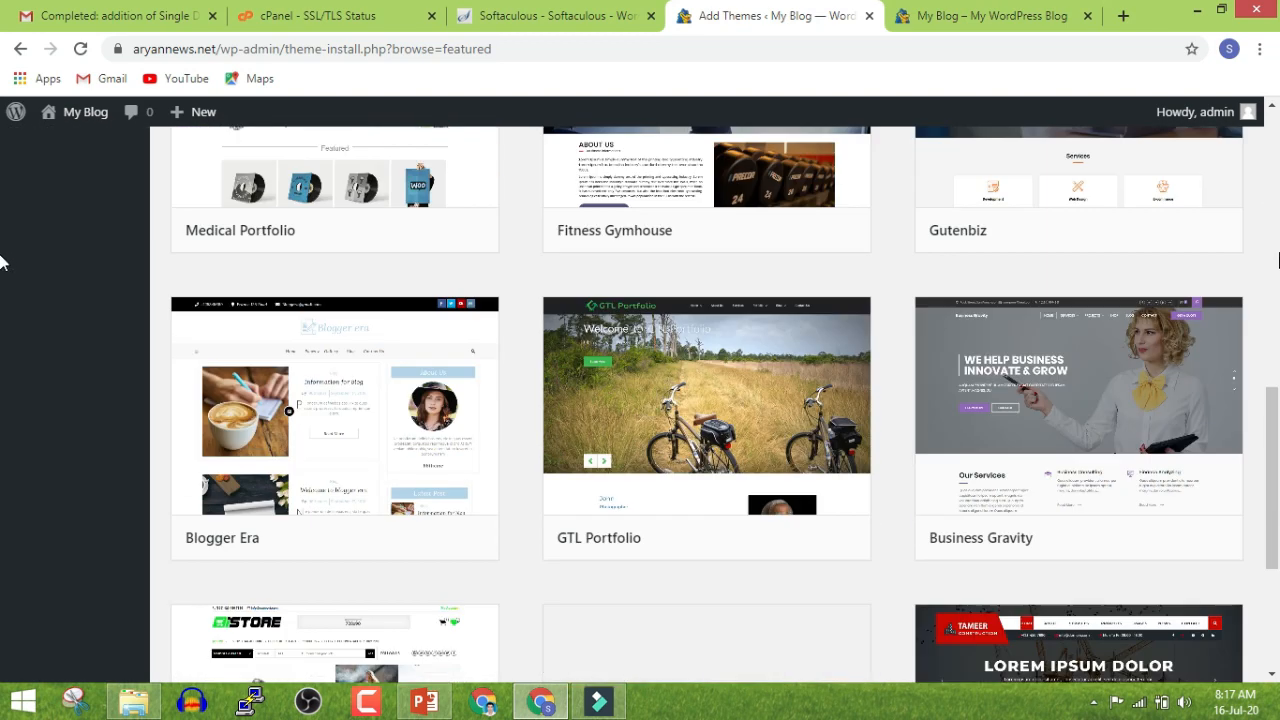
scroll(874, 354, "up", 6)
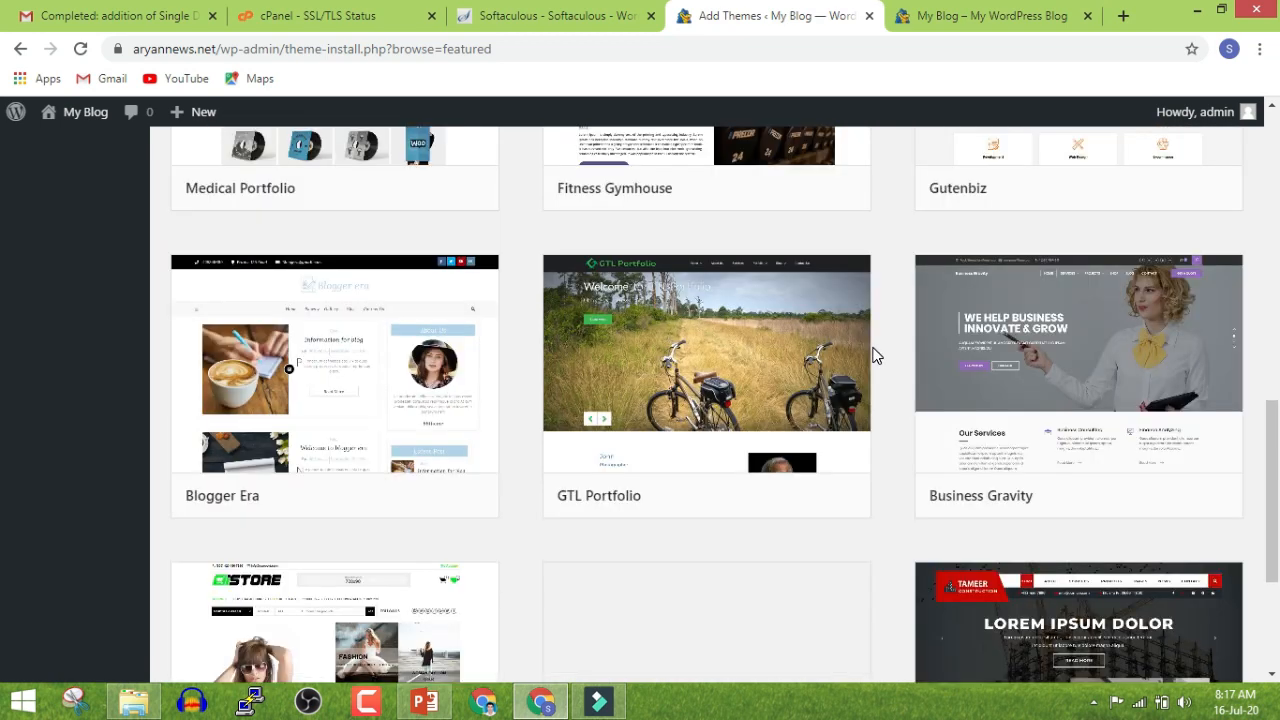
scroll(872, 352, "up", 3)
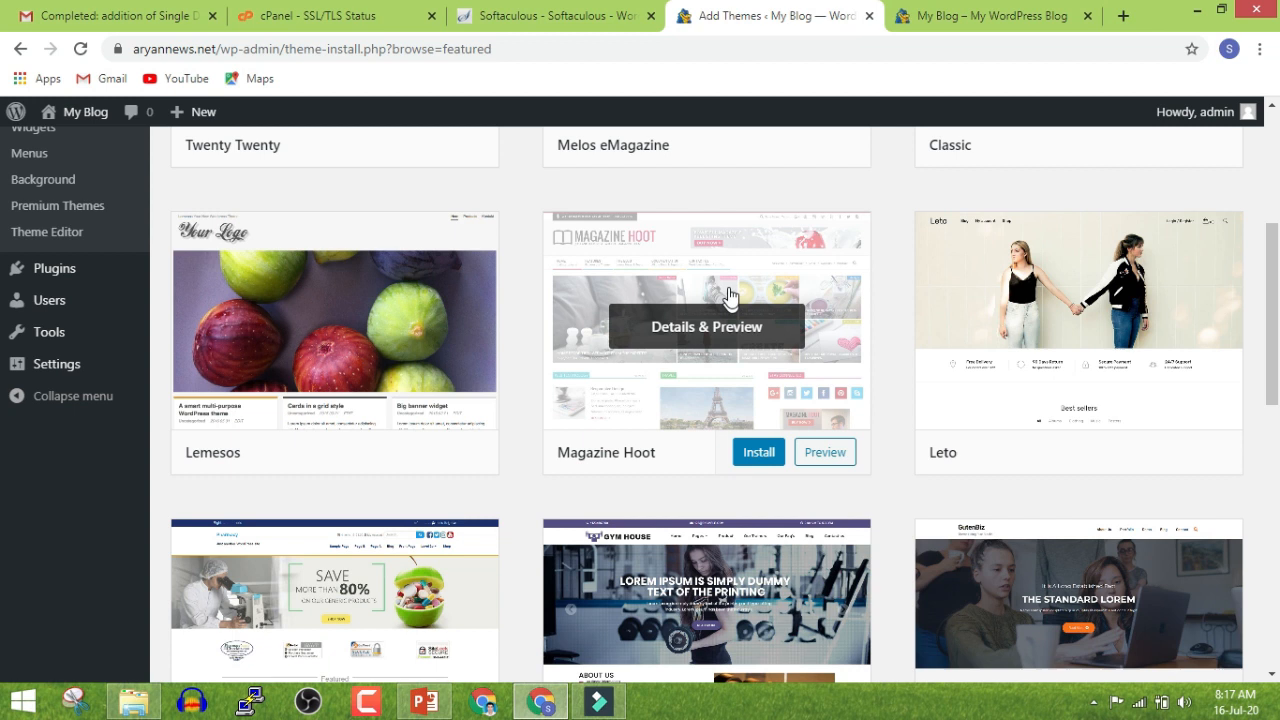
left_click(752, 456)
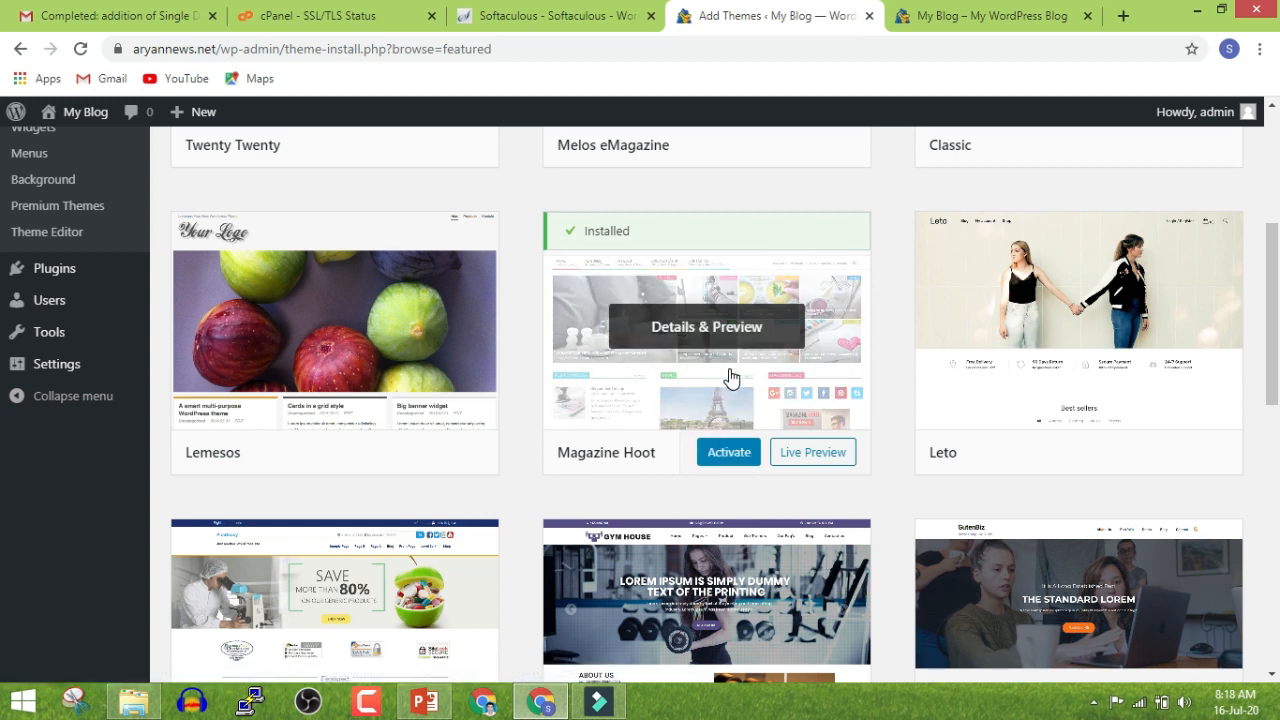
left_click(733, 452)
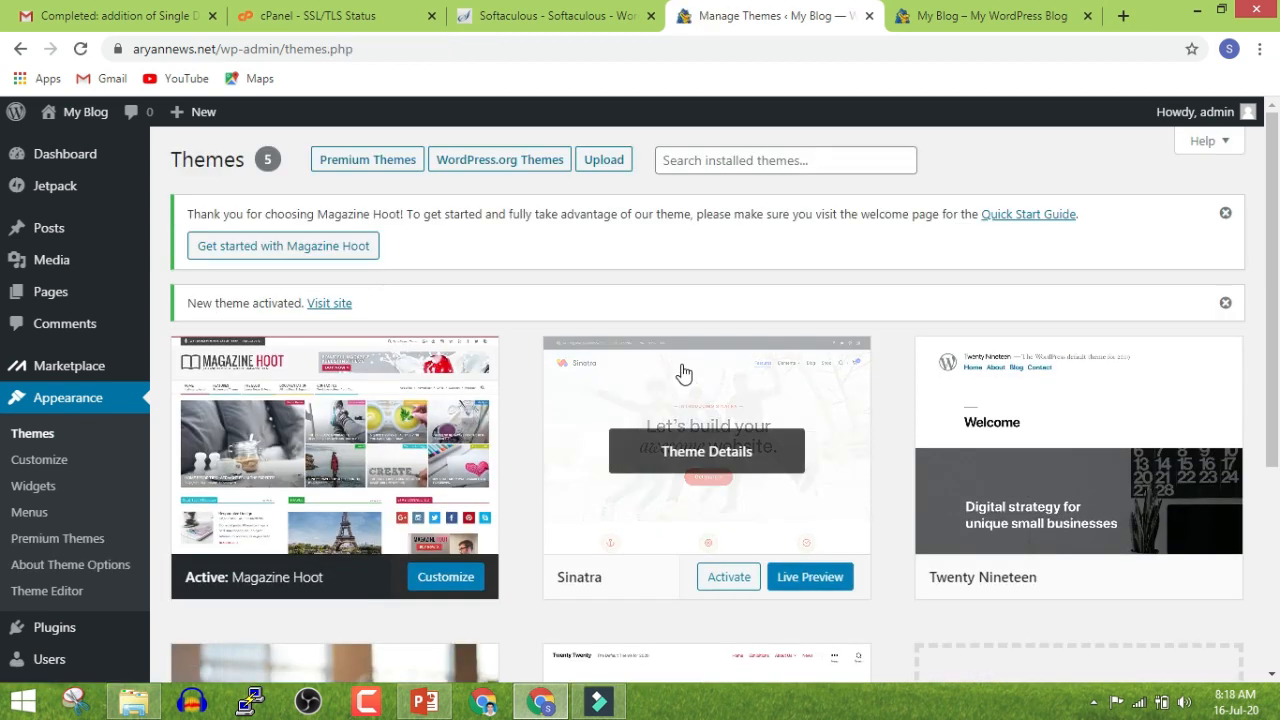
left_click(946, 15)
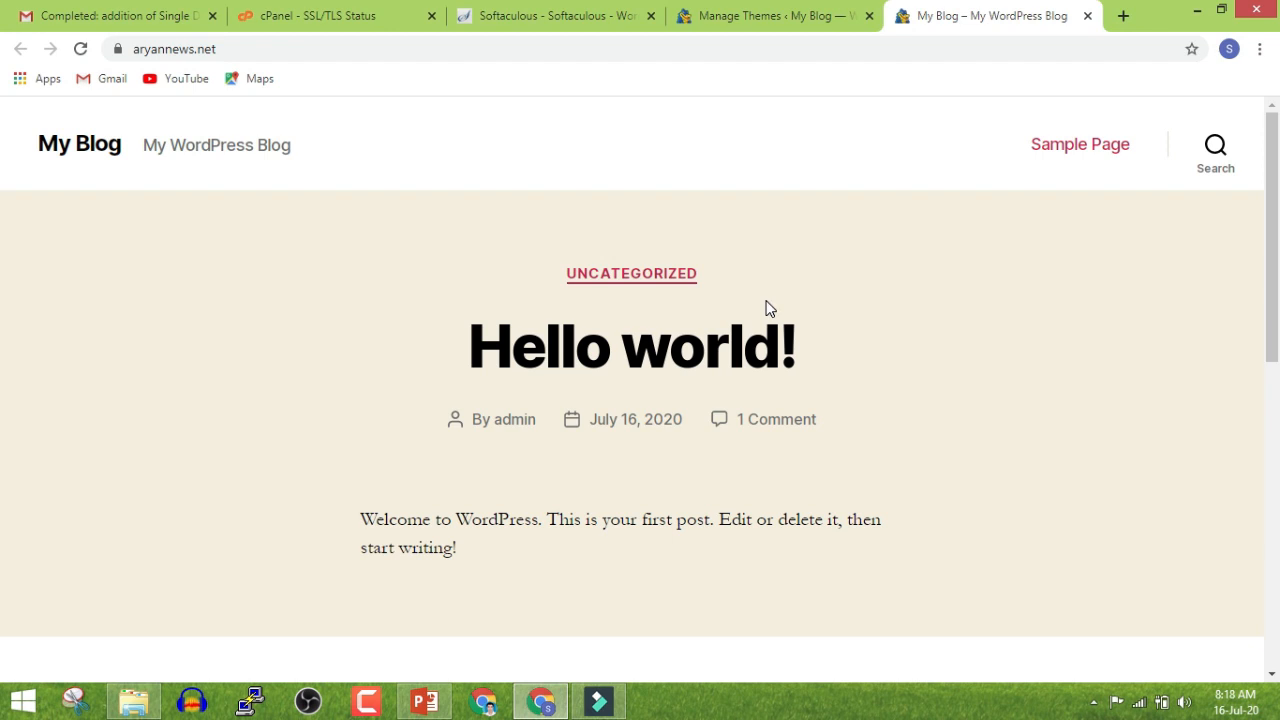
left_click(81, 50)
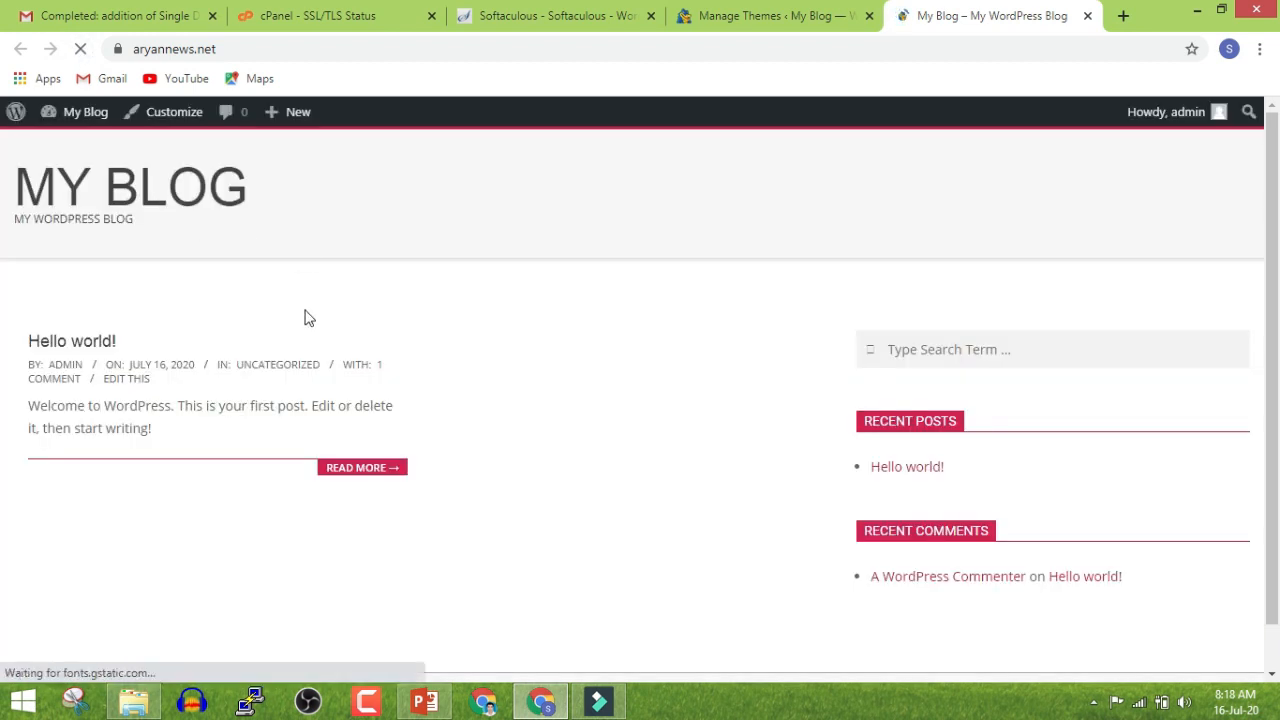
scroll(414, 380, "down", 1)
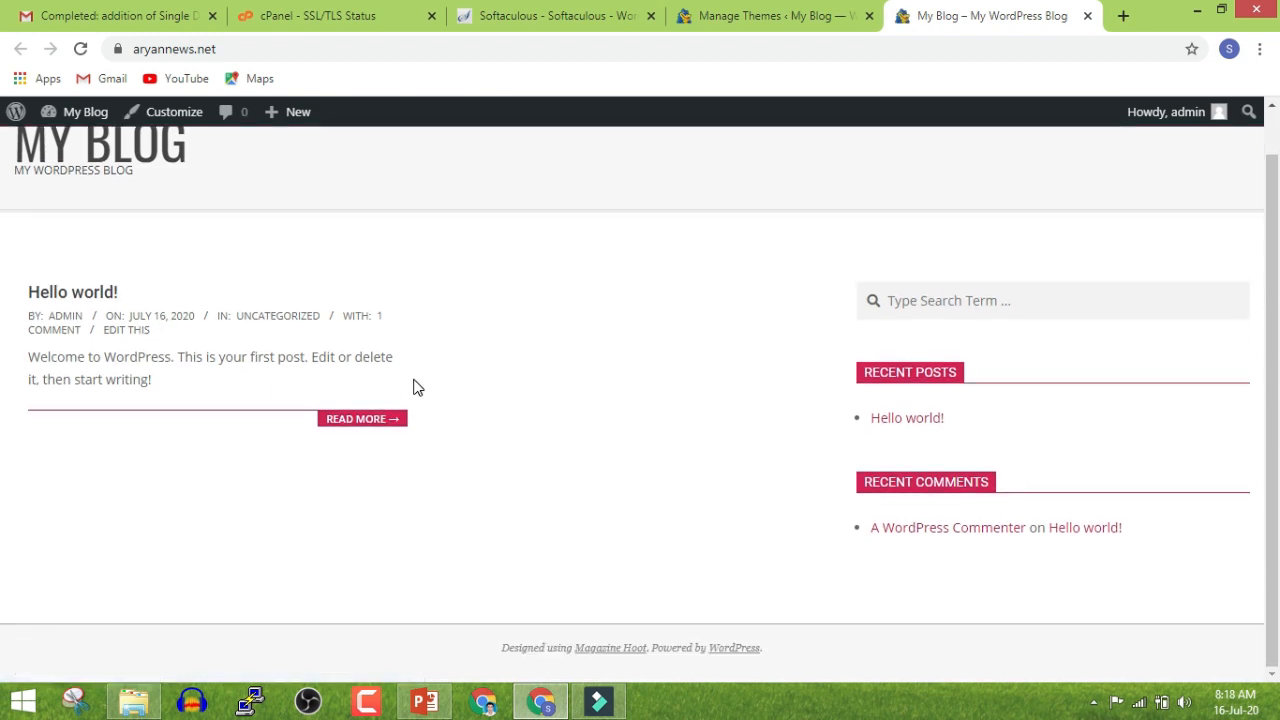
scroll(414, 386, "up", 1)
left_click(727, 10)
left_click(970, 10)
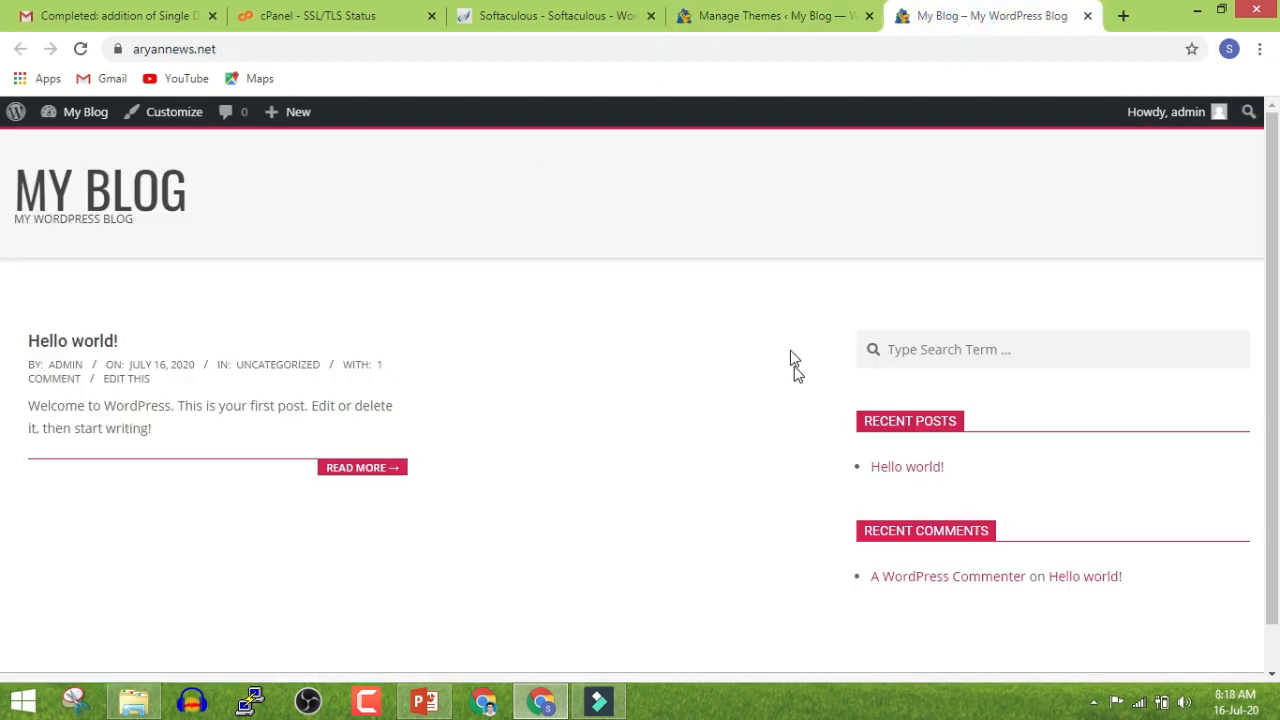
left_click(752, 15)
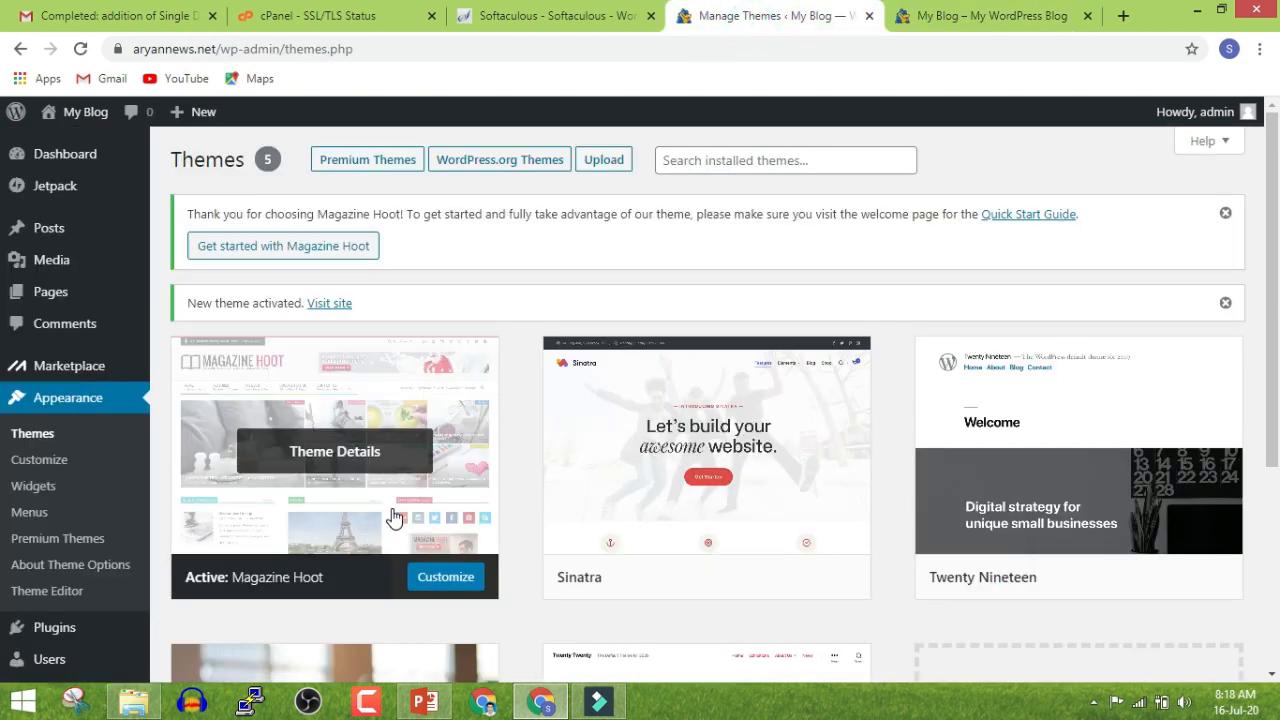
left_click(972, 16)
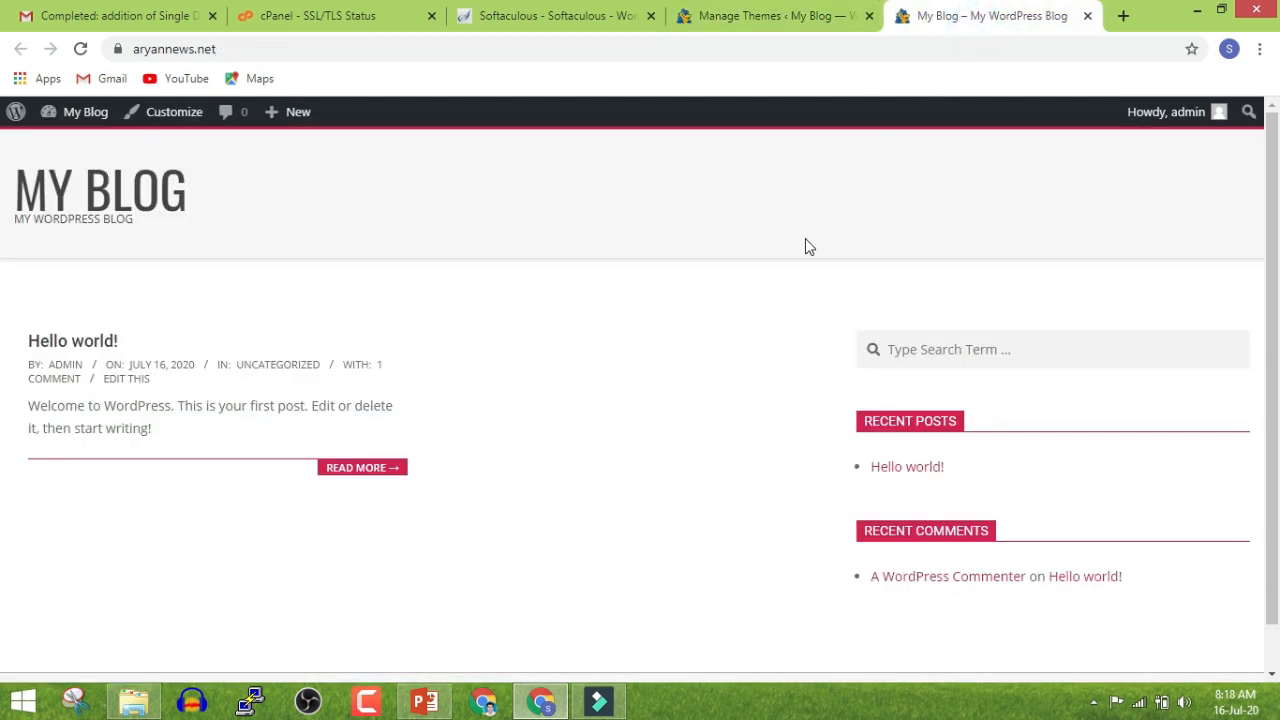
left_click(750, 18)
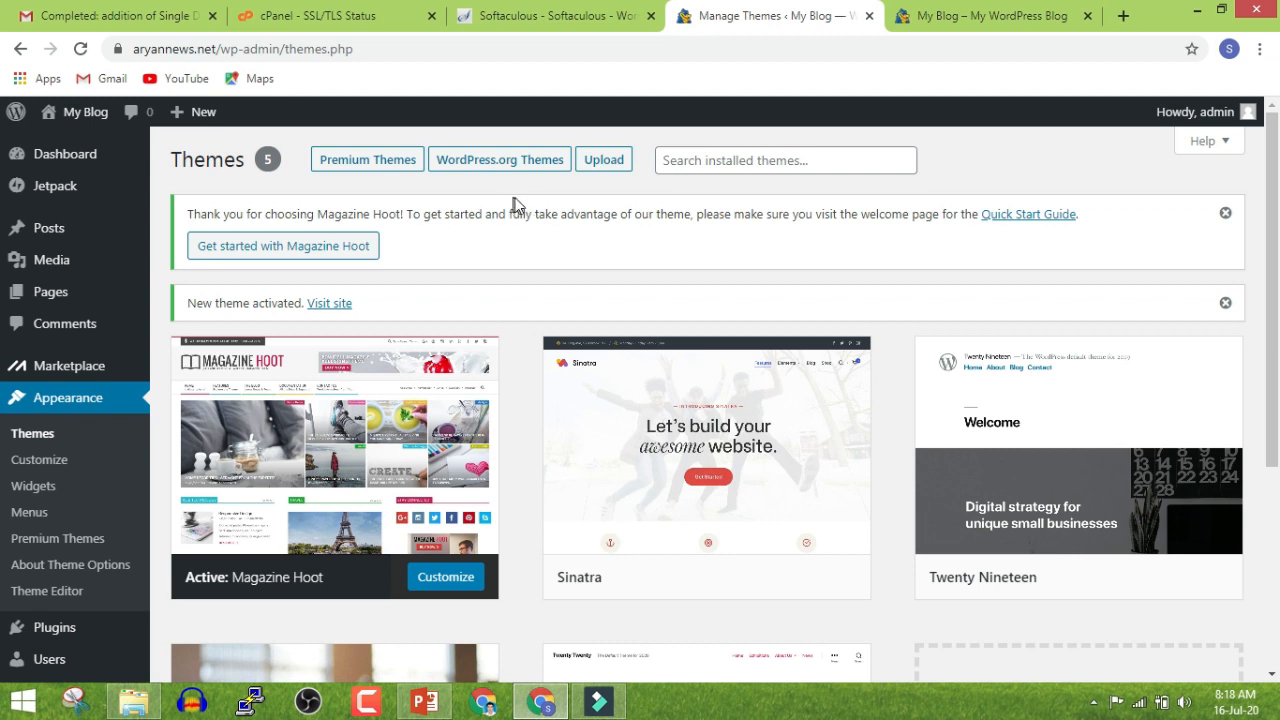
left_click(606, 158)
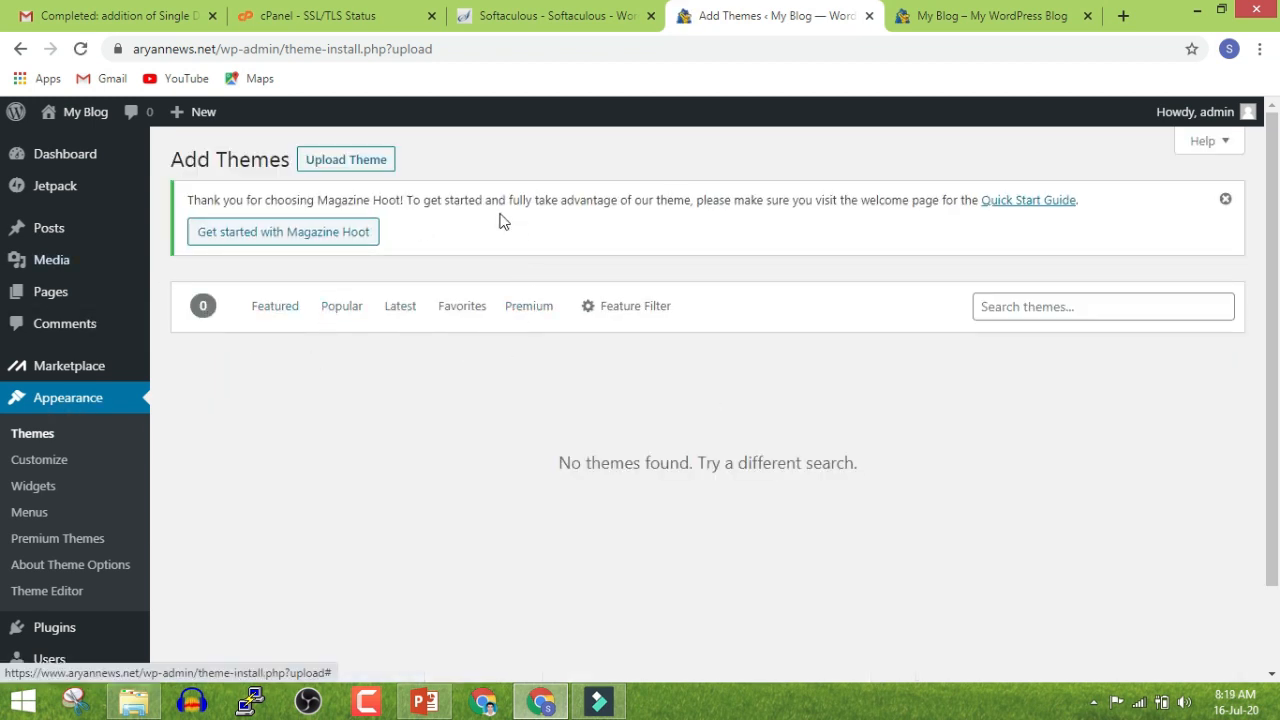
Upload ionMag.zip from the Downloads folder and install it as a theme
left_click(378, 160)
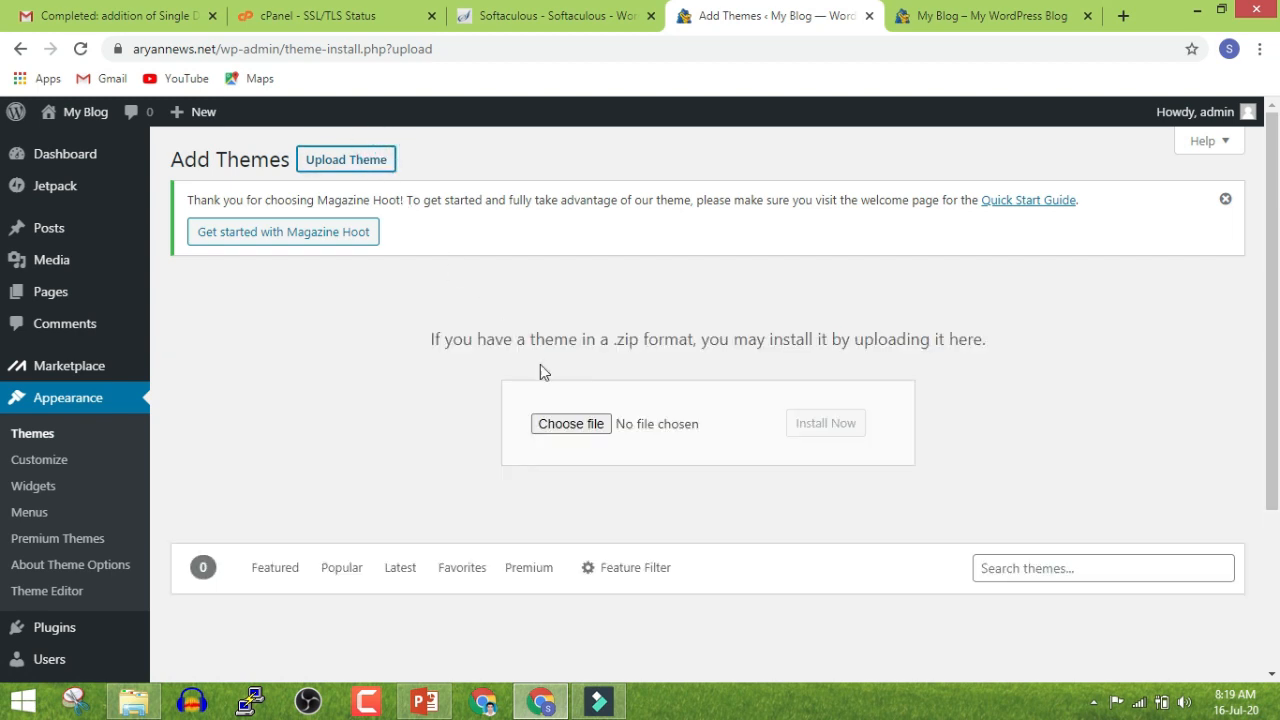
left_click(563, 426)
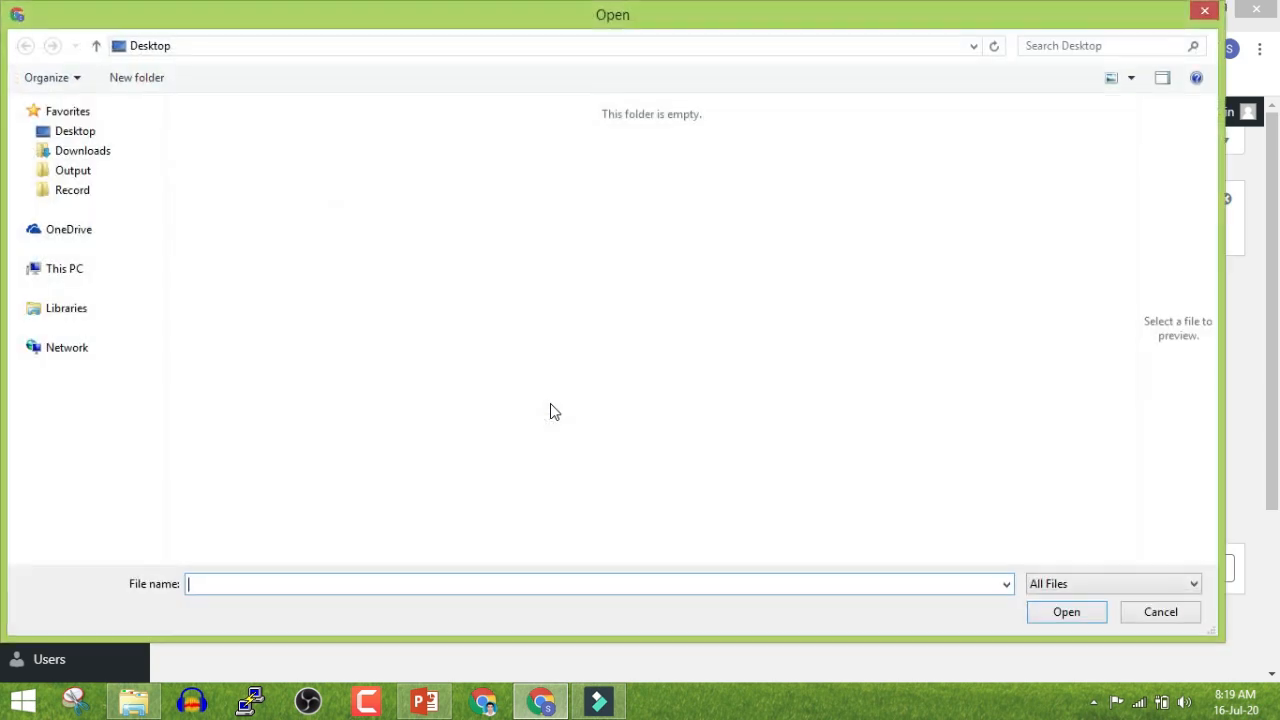
left_click(95, 328)
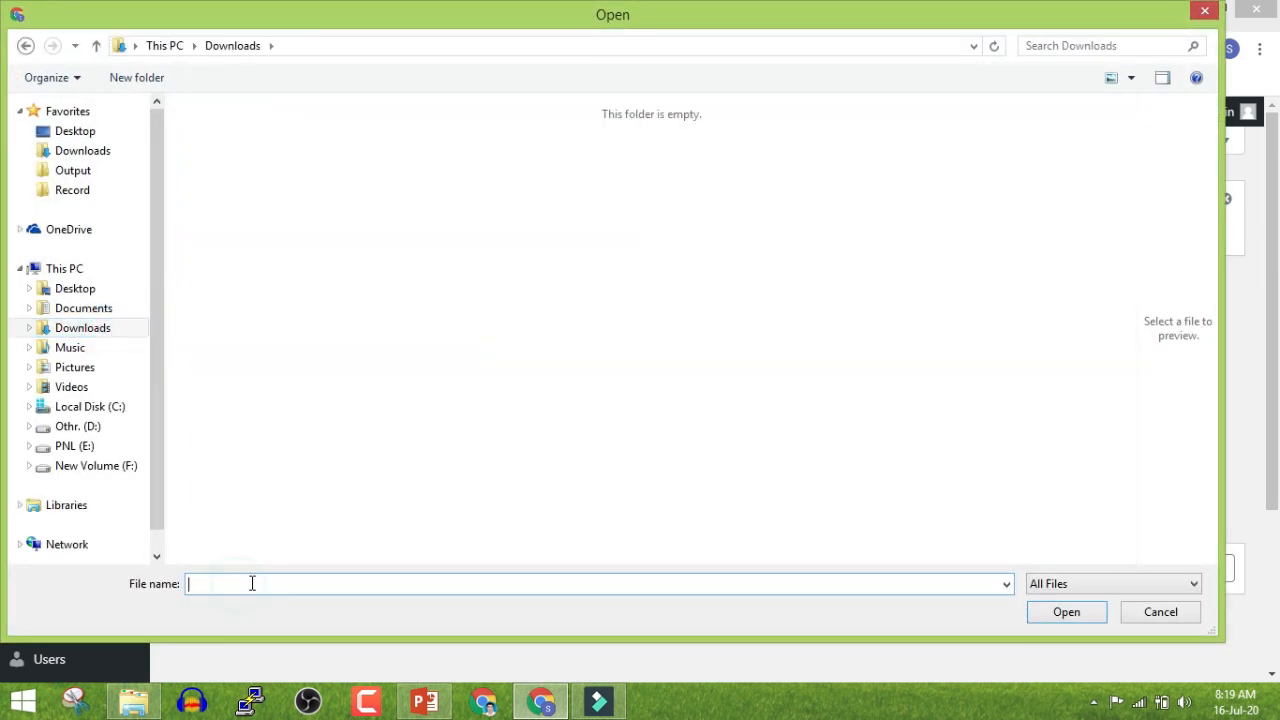
type("ion")
key("Down")
key("Return")
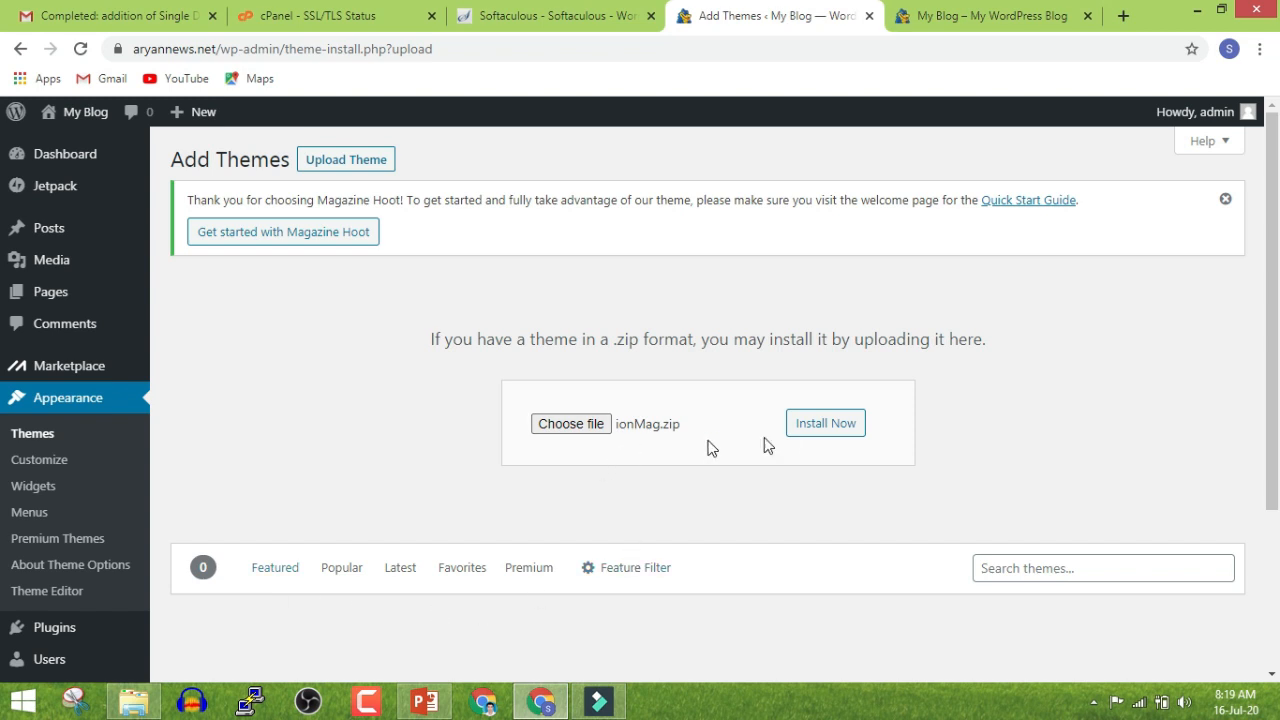
left_click(803, 431)
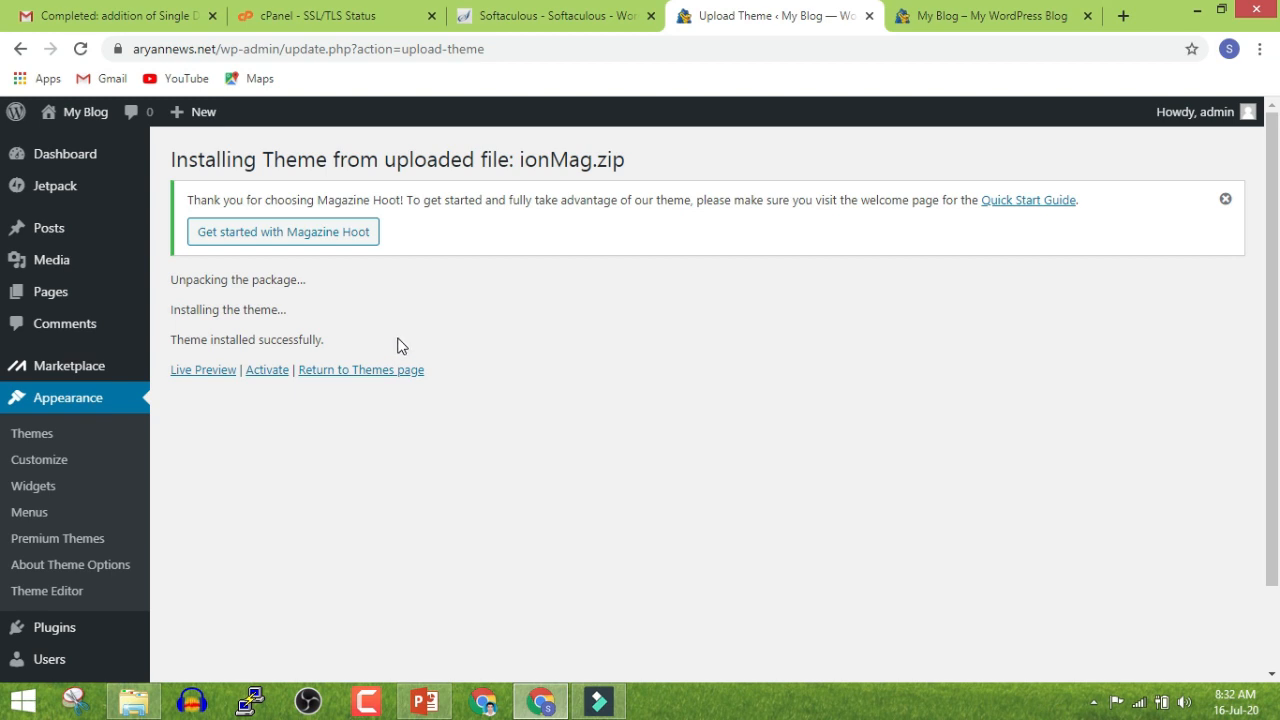
Activate ionMag and view the blog front page in the new theme
left_click(262, 372)
left_click(948, 10)
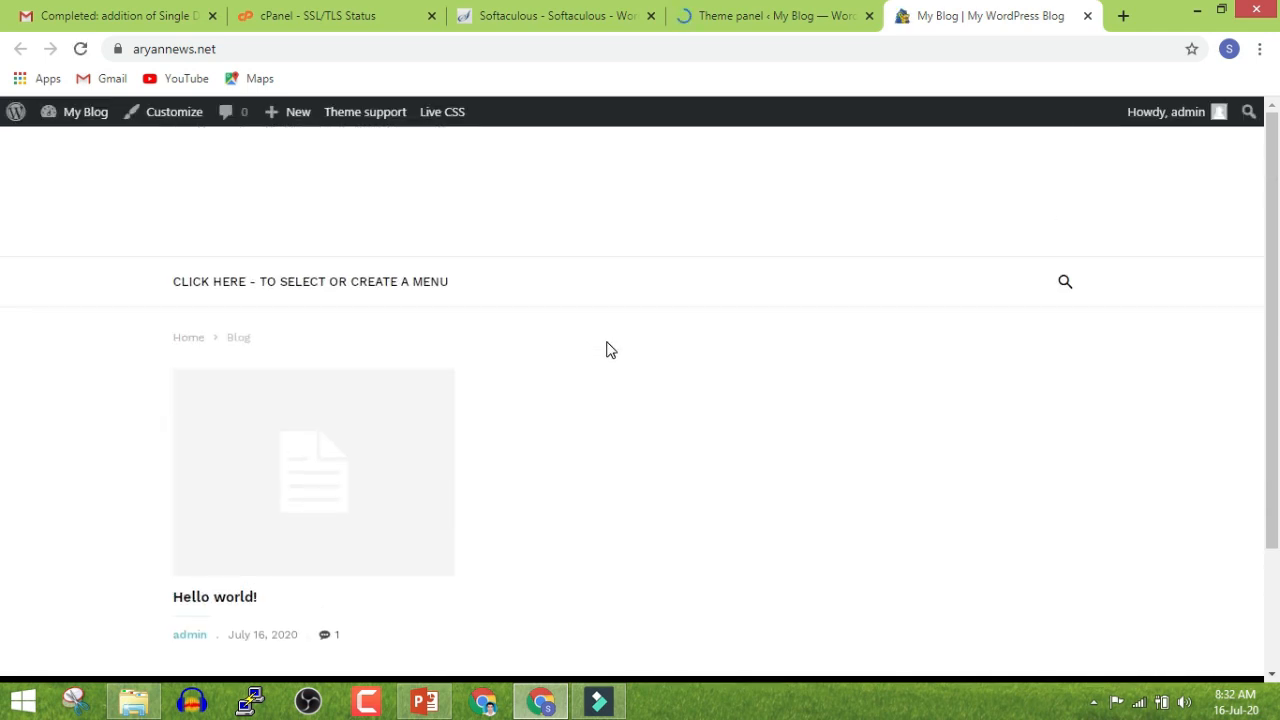
scroll(600, 352, "down", 3)
scroll(673, 410, "up", 3)
Review the Welcome to ionMag v2.1 admin page
left_click(771, 16)
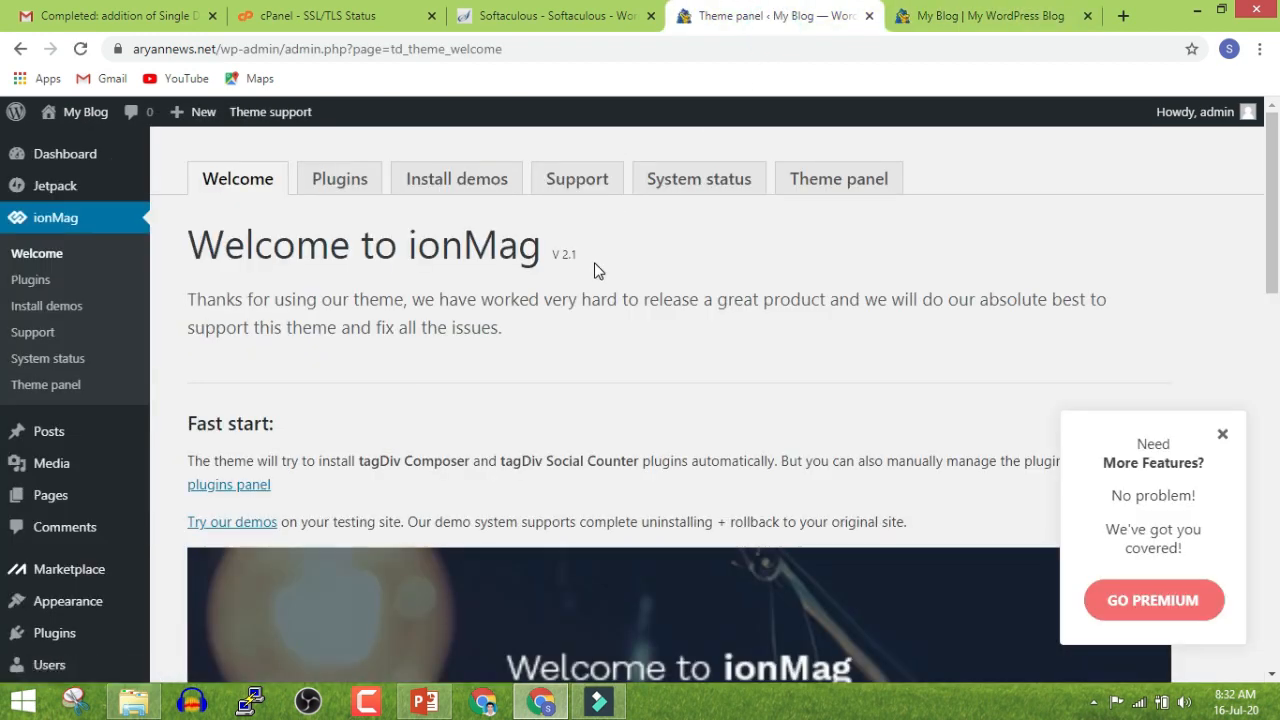
scroll(594, 270, "down", 15)
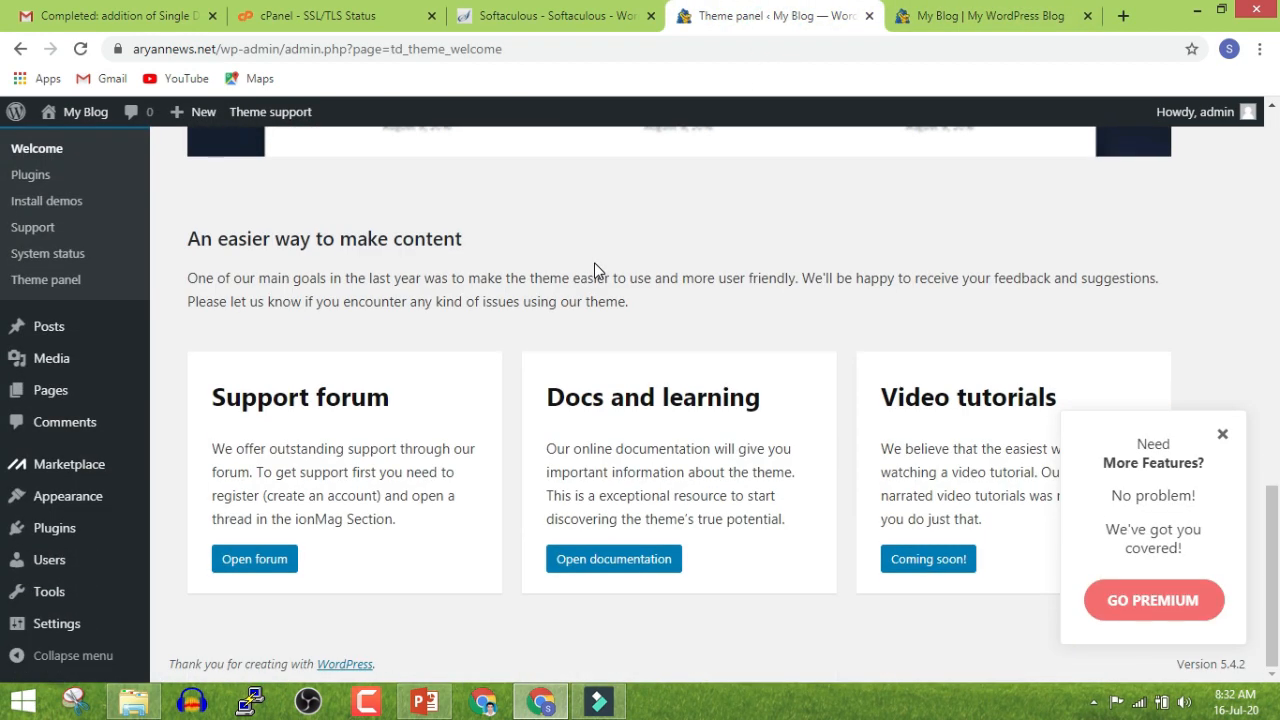
scroll(646, 283, "up", 12)
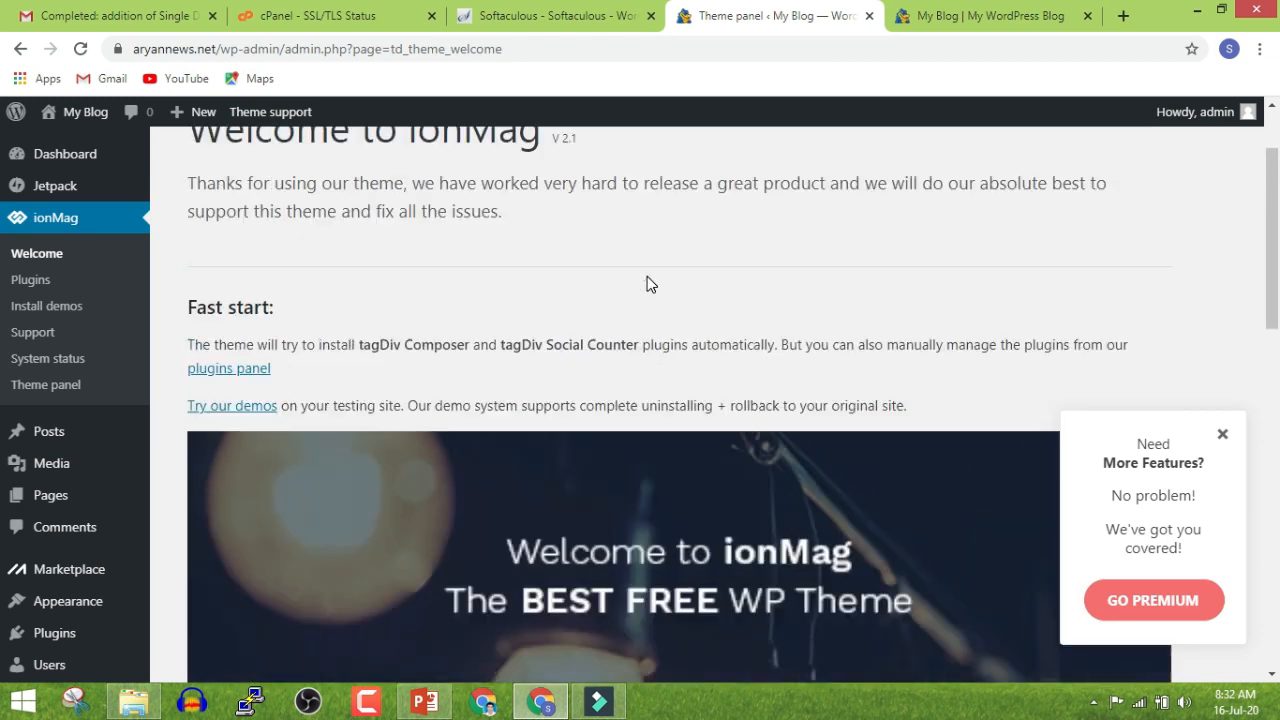
scroll(647, 284, "up", 1)
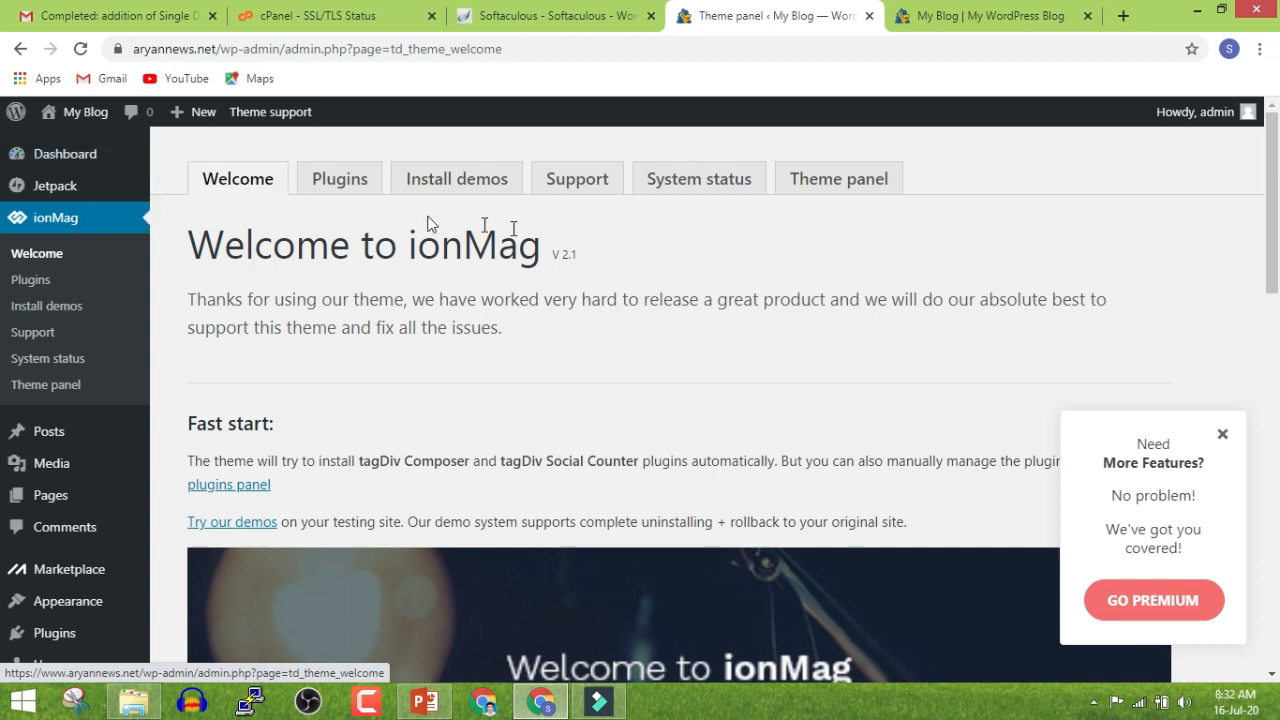
Open the ionMag Theme panel and go to its demo installer
left_click(806, 195)
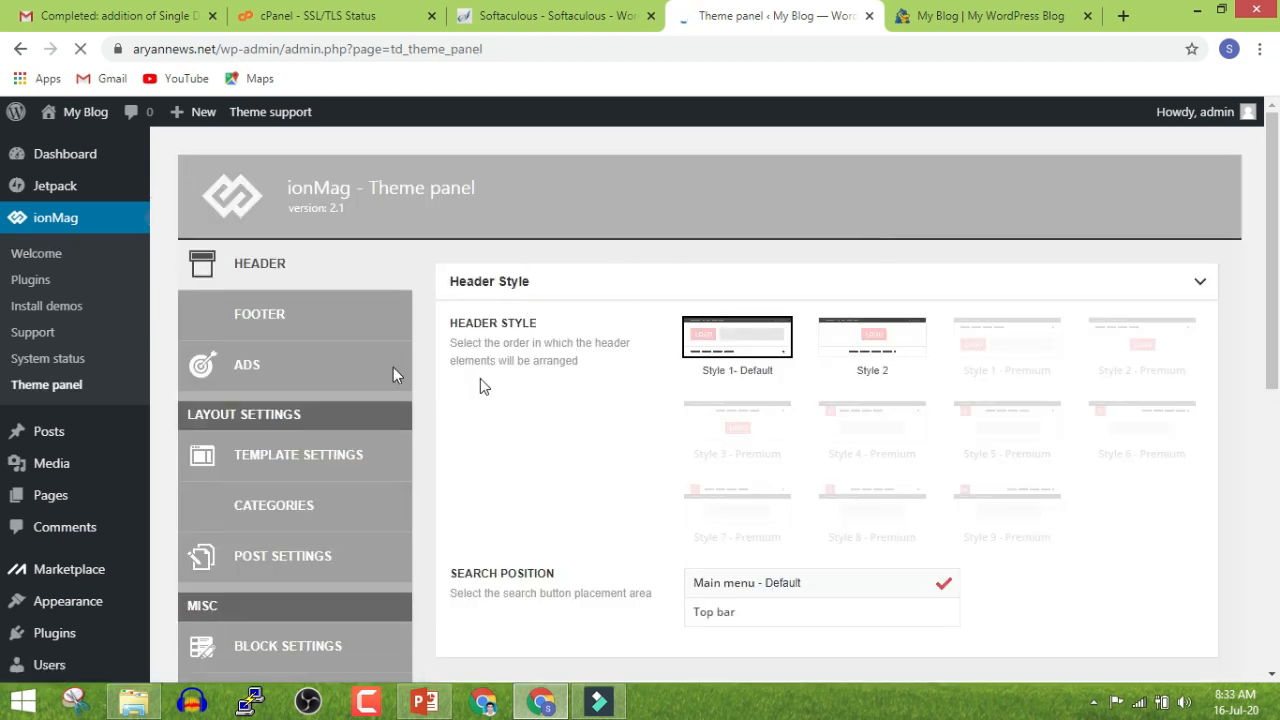
left_click(951, 15)
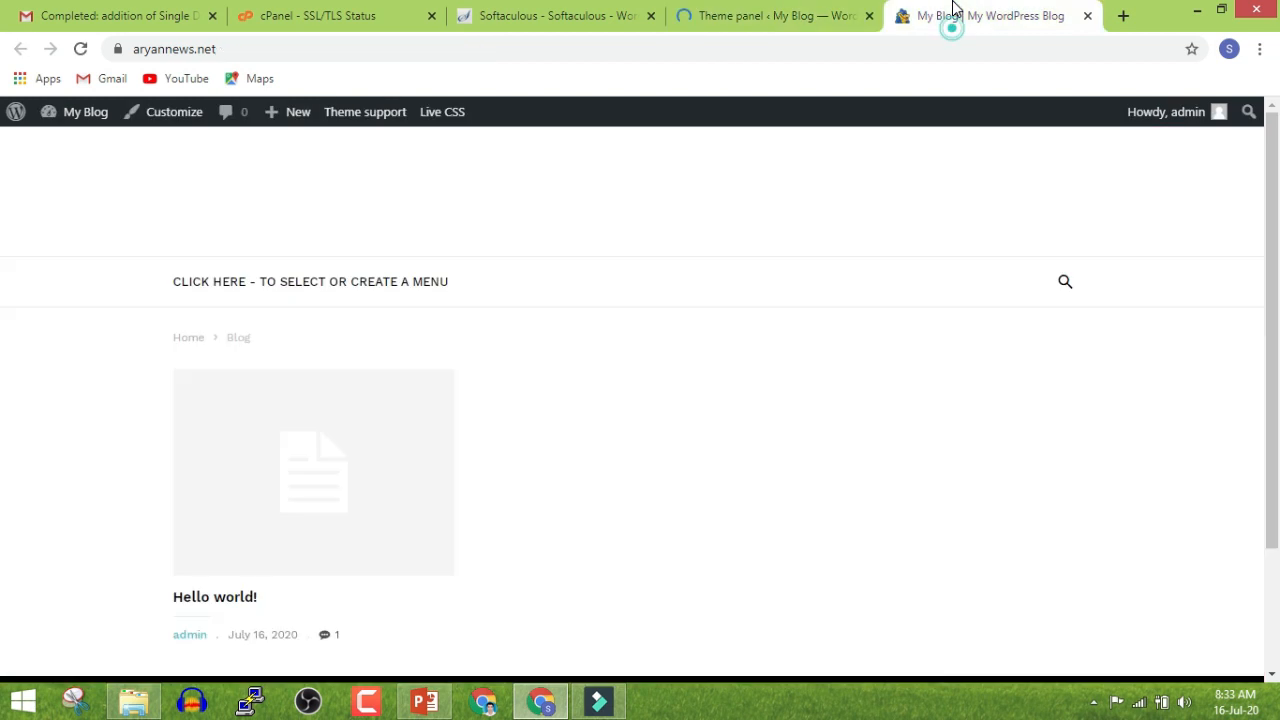
left_click(815, 12)
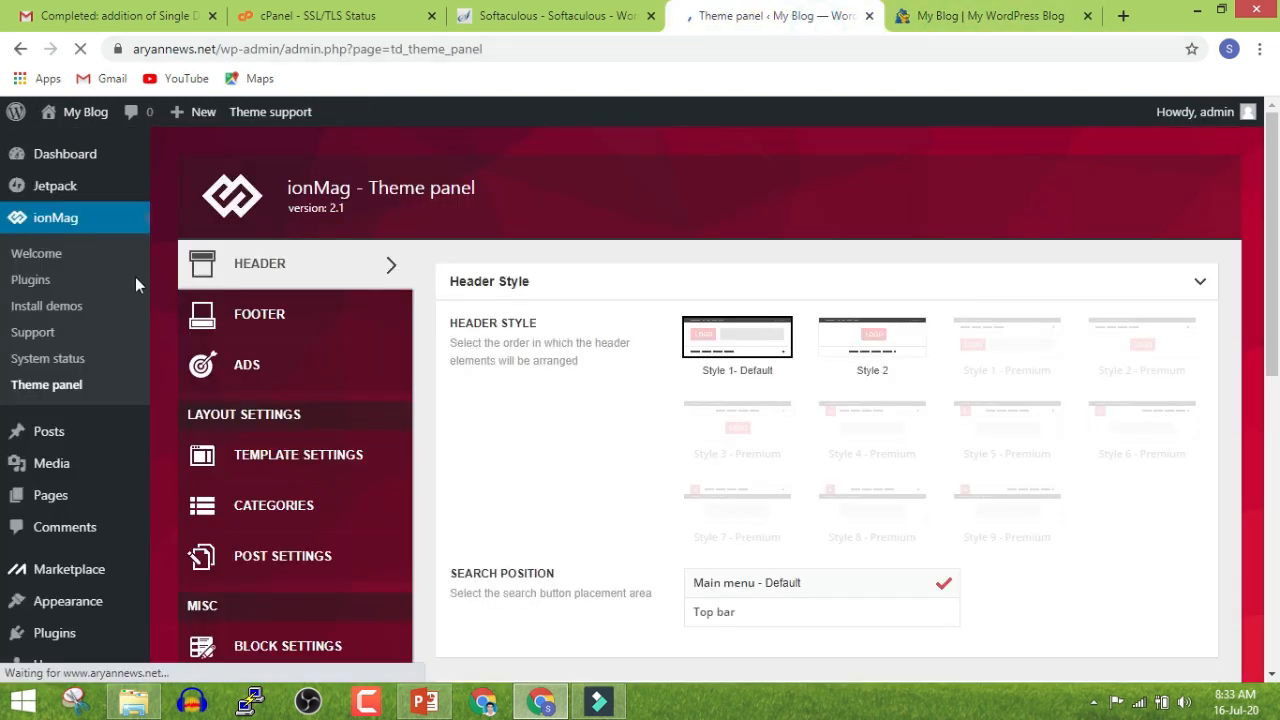
left_click(57, 306)
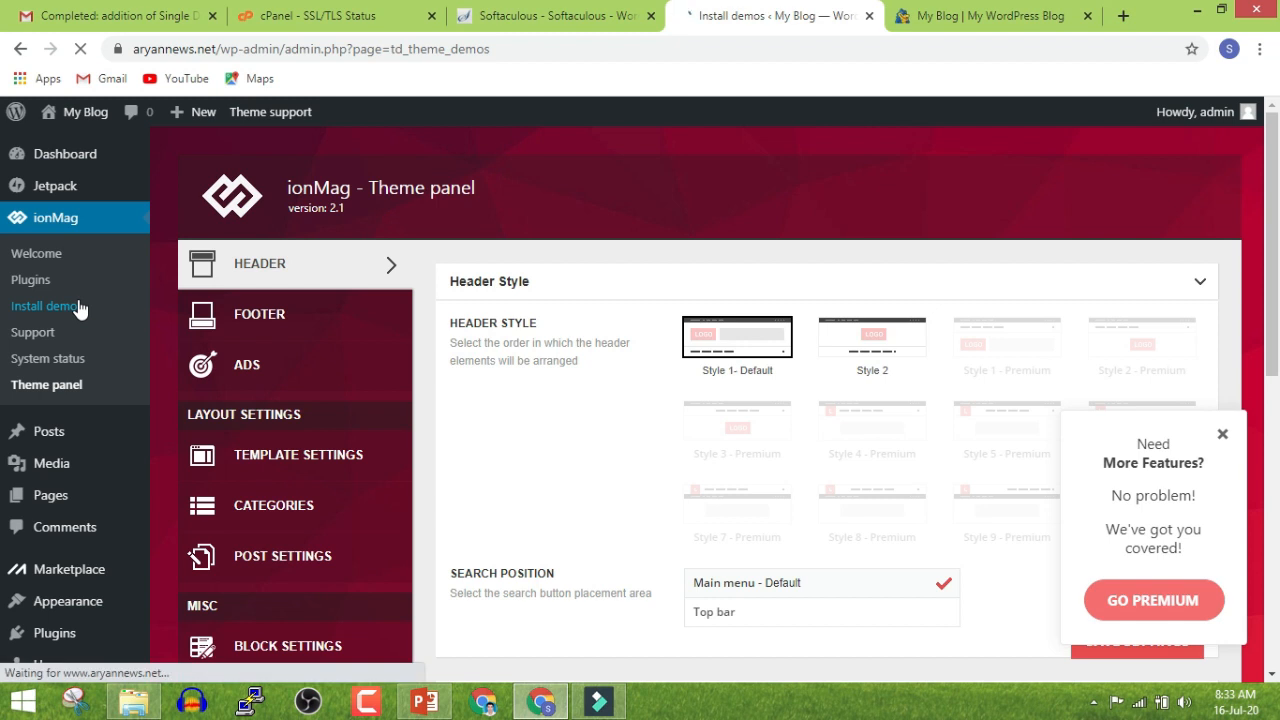
Install the Default Demo with its content, confirming the full demo install
scroll(260, 335, "down", 2)
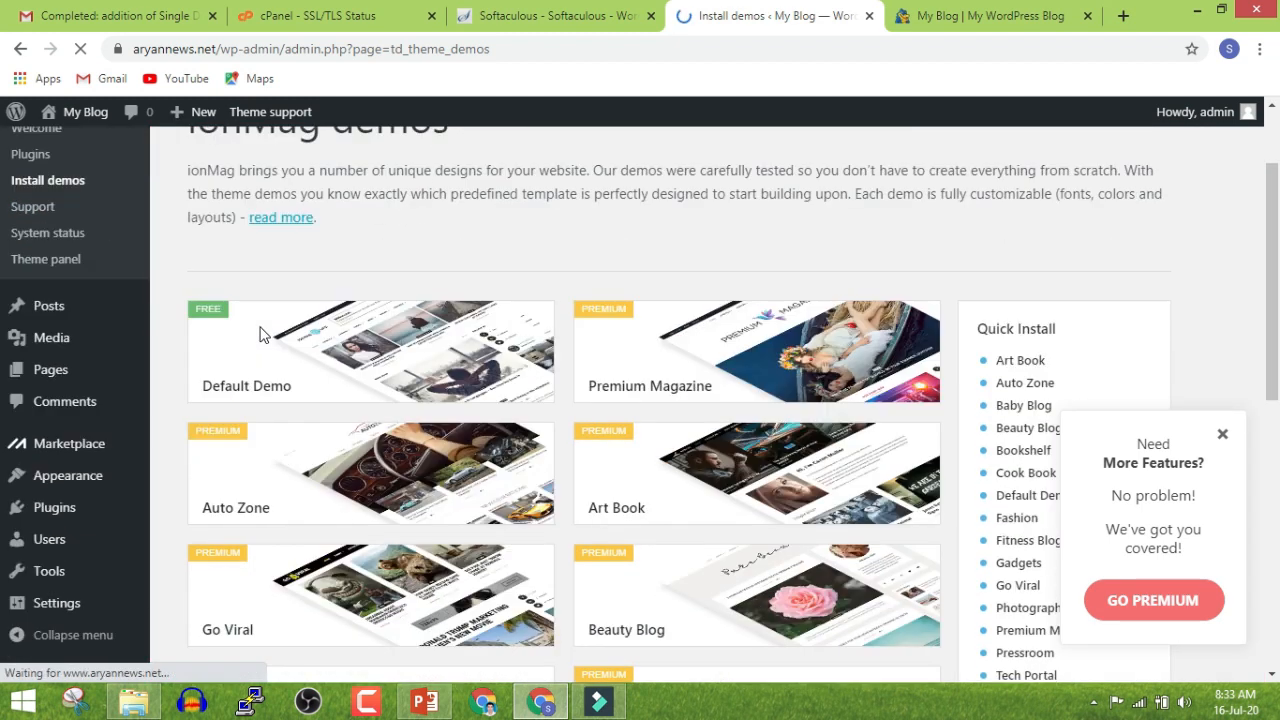
scroll(260, 335, "down", 1)
mouse_move(250, 330)
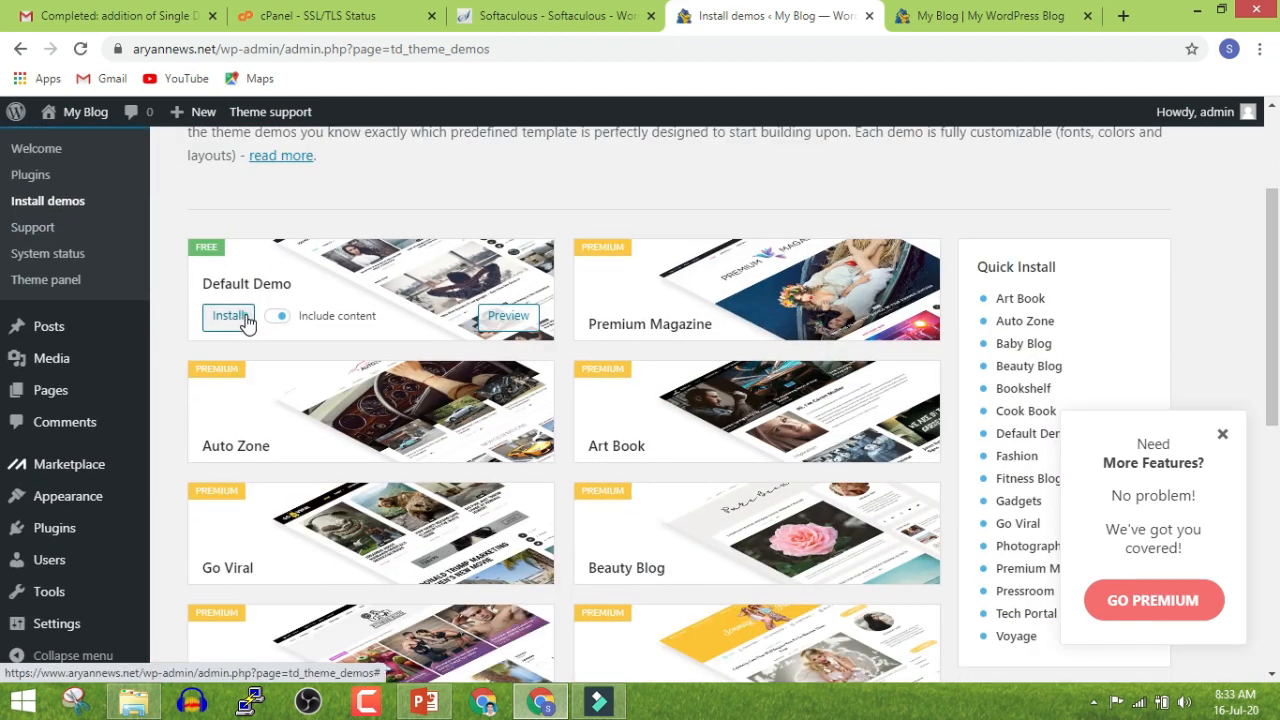
left_click(230, 316)
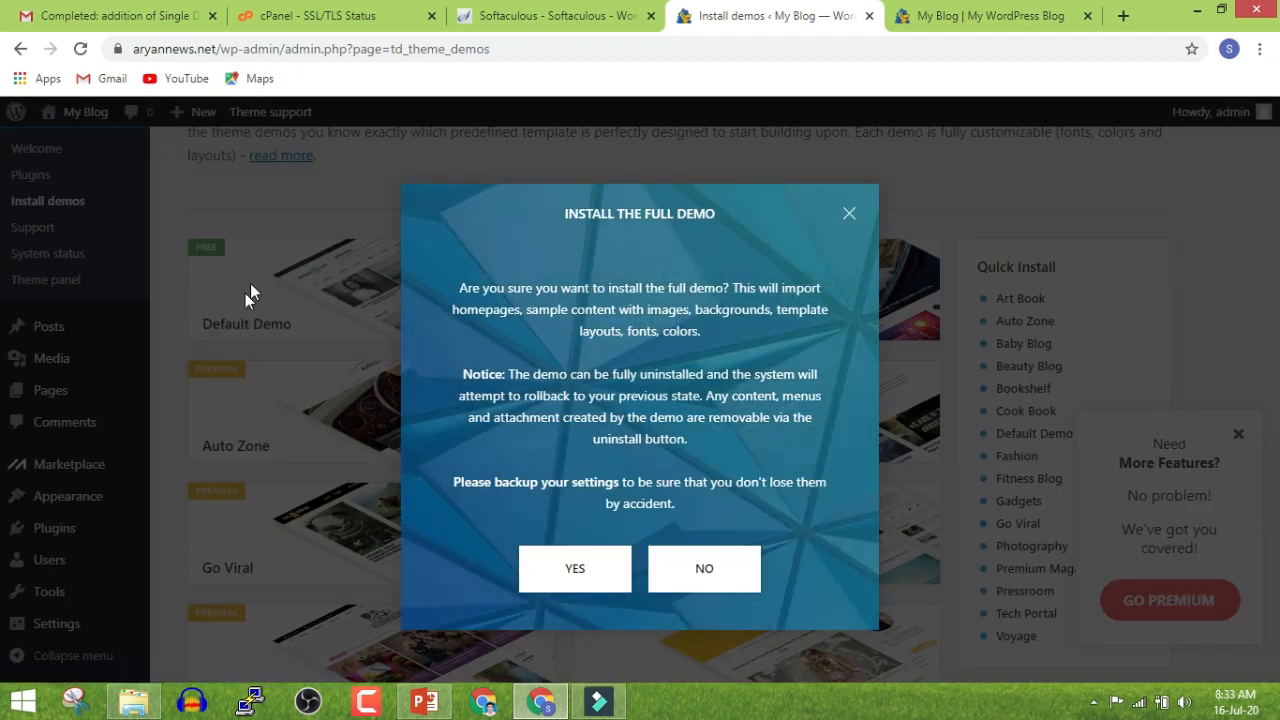
left_click(574, 565)
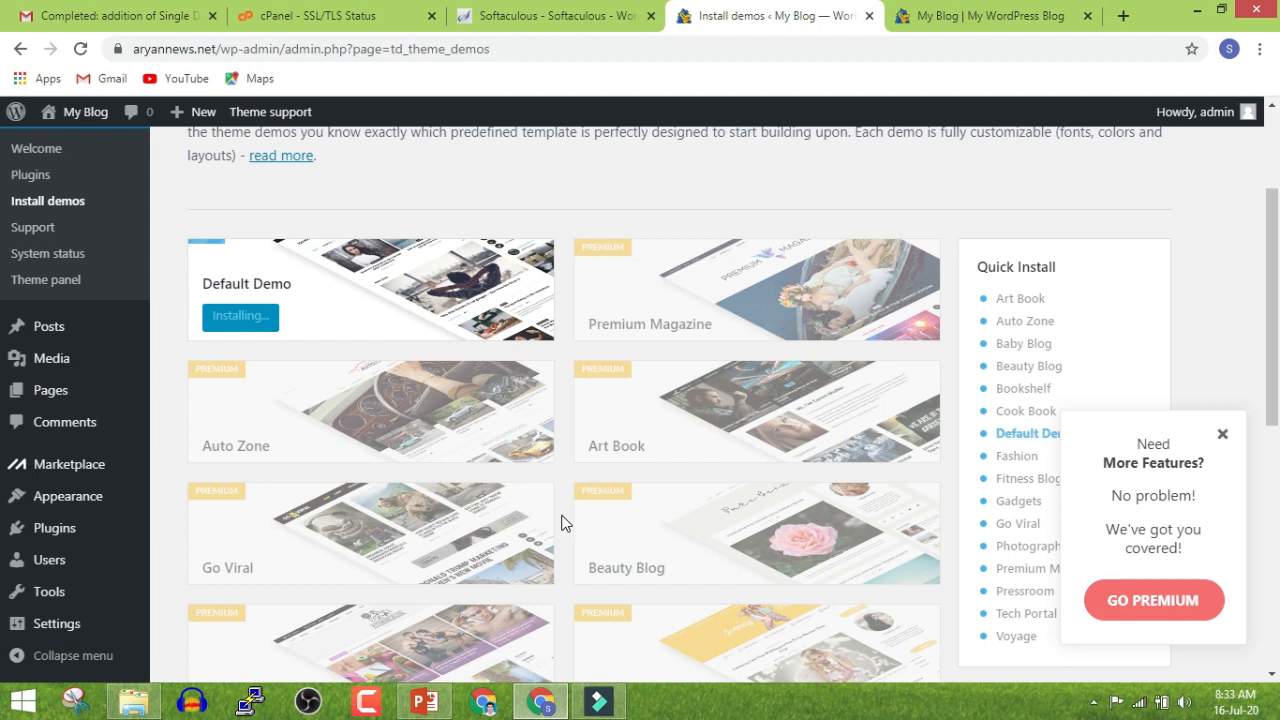
Reload the blog's home page to check it, then return to the demo page
left_click(910, 16)
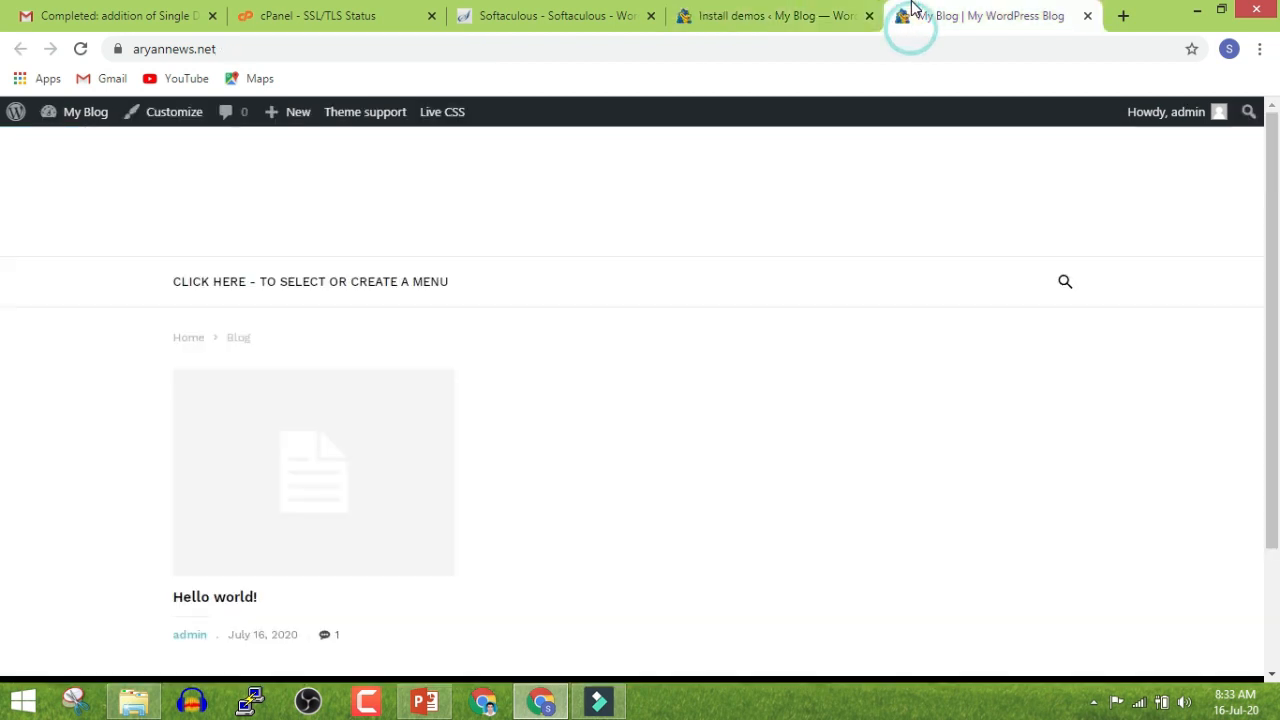
left_click(197, 337)
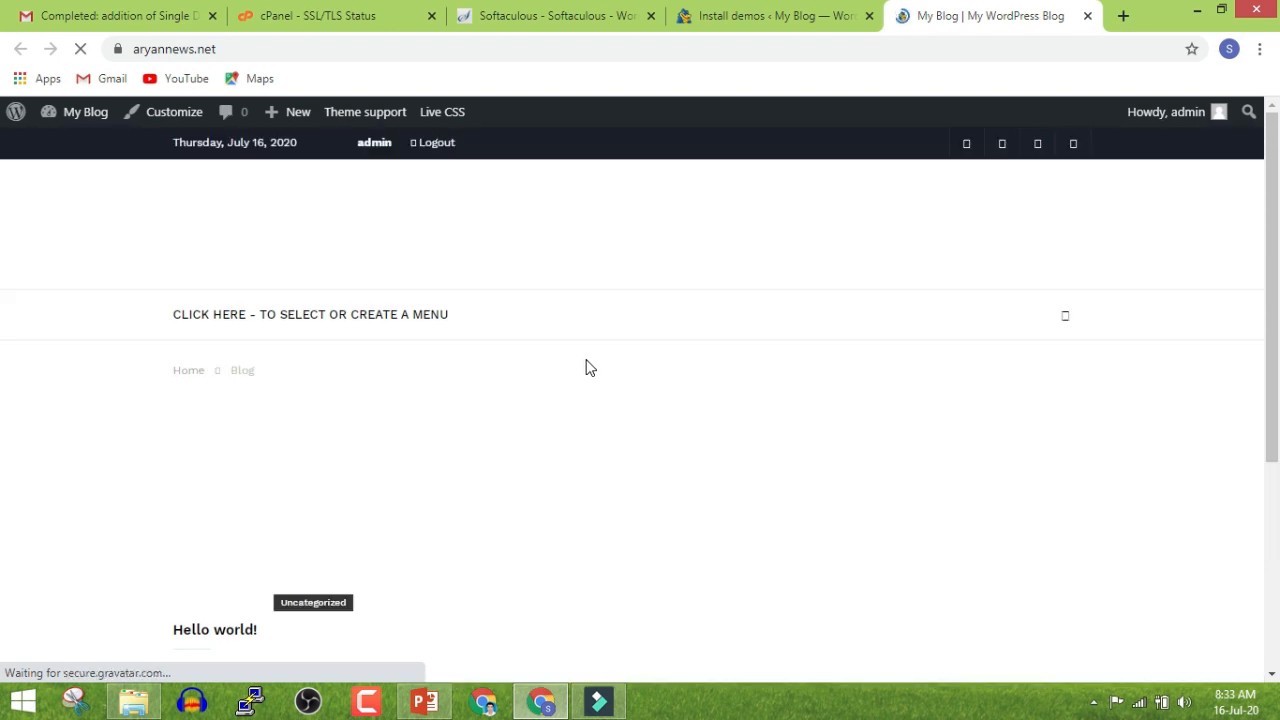
scroll(590, 368, "down", 3)
left_click(797, 12)
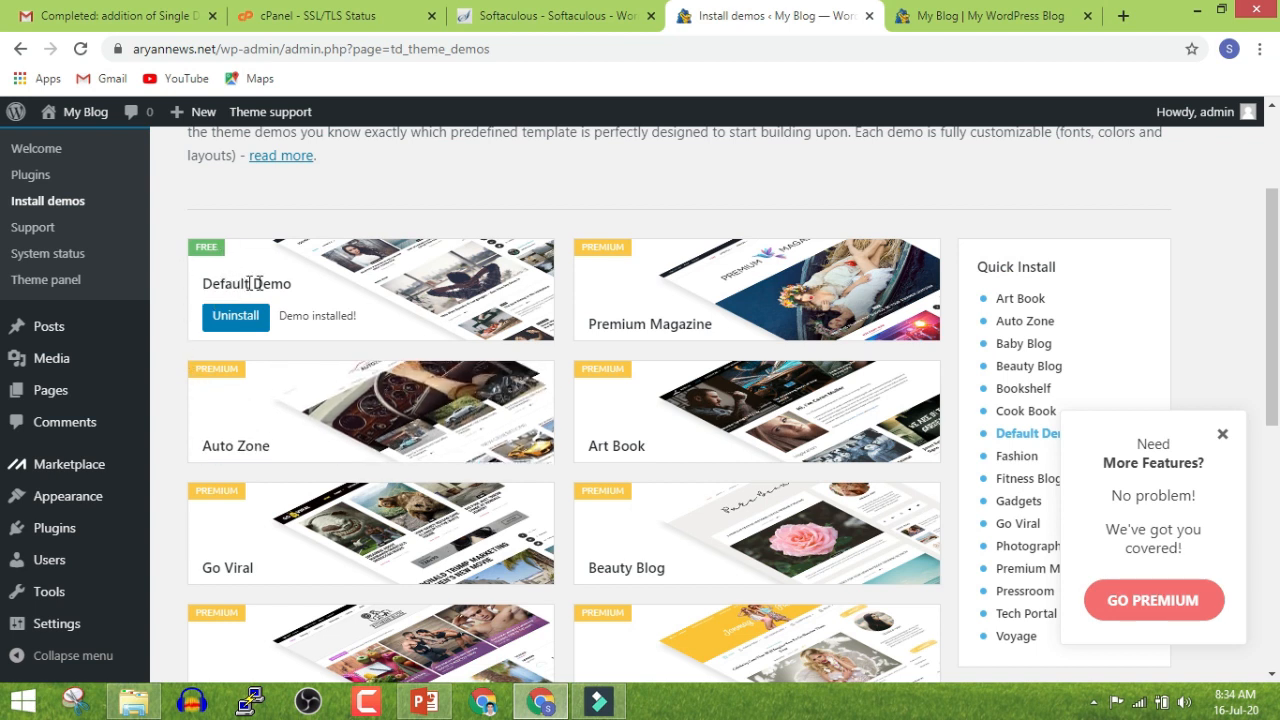
Reload the aryannews.net front page so it loads the ionMag News demo content
left_click_drag(320, 317, 582, 190)
left_click(935, 18)
scroll(505, 374, "up", 5)
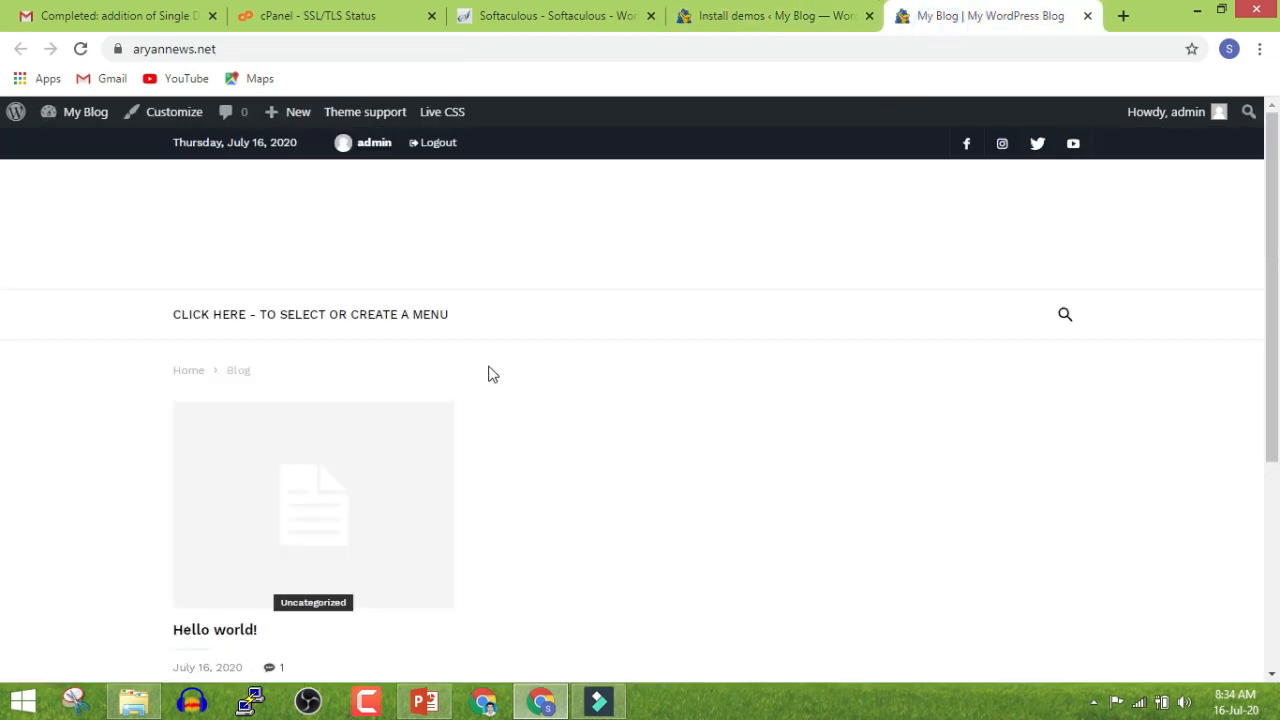
left_click(82, 49)
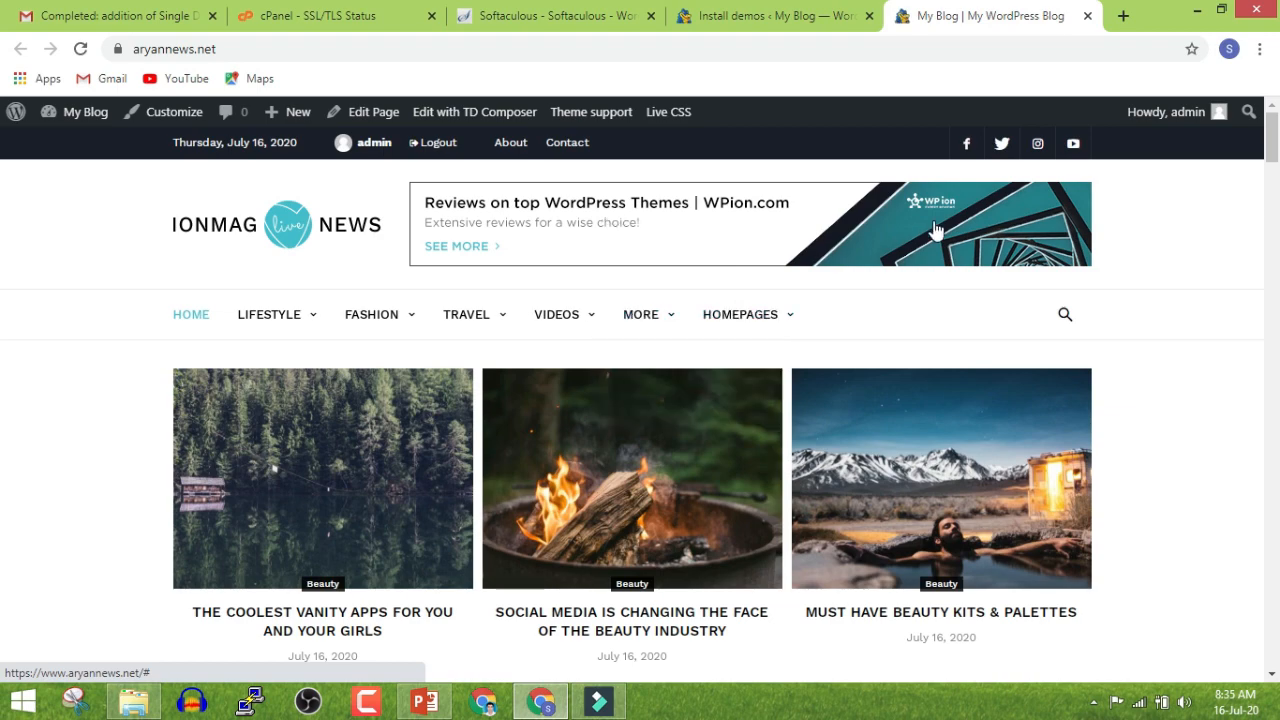
Scroll down to the footer and back up, reviewing the demo Beauty, Culture and Dining posts
scroll(80, 321, "down", 10)
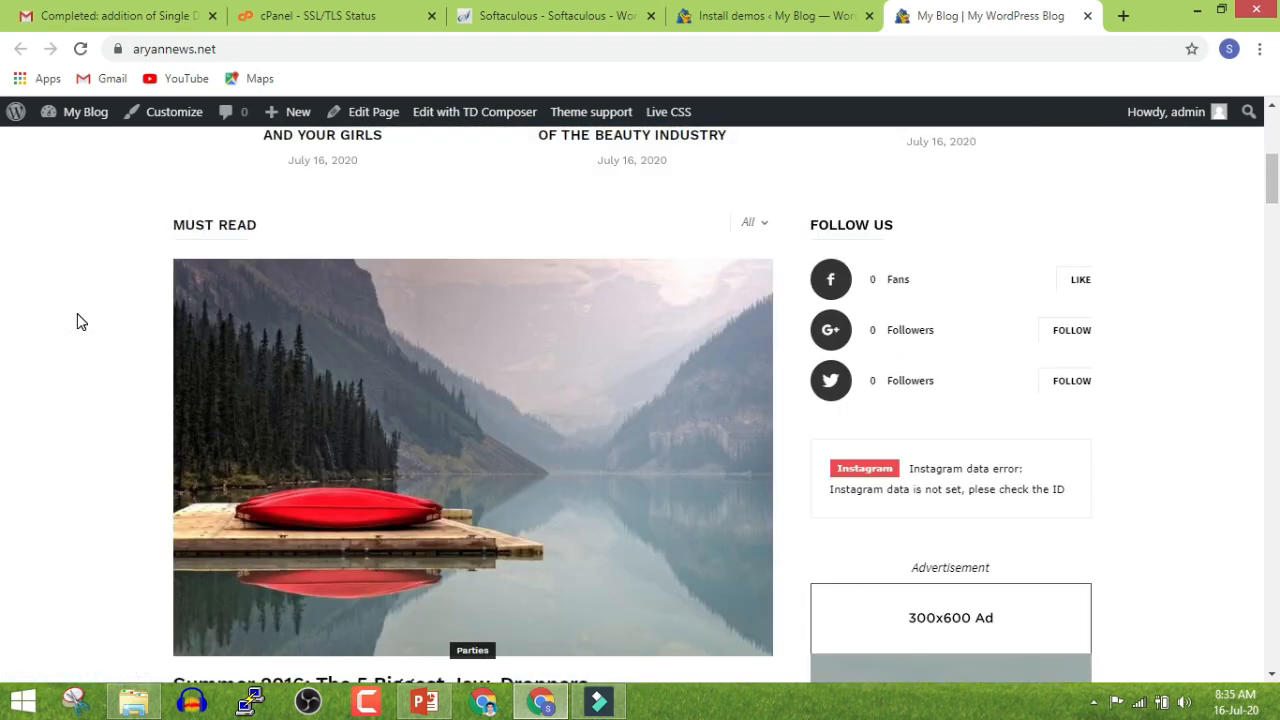
scroll(80, 321, "down", 15)
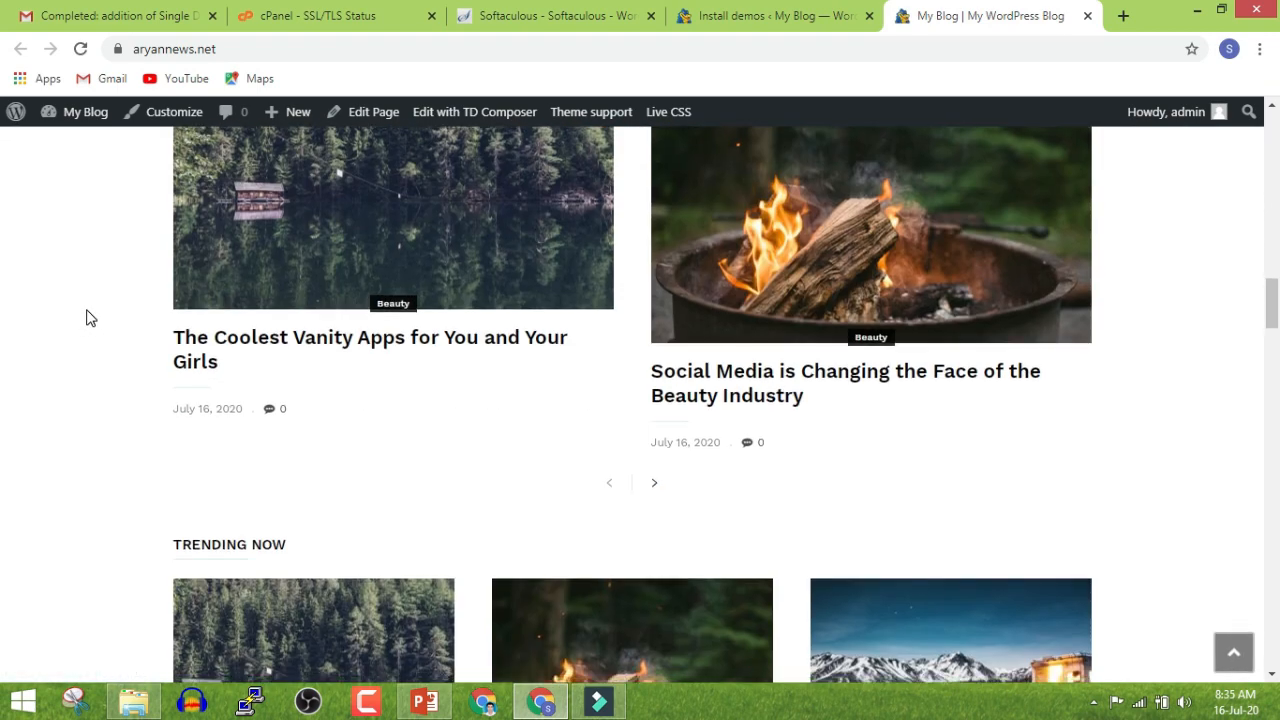
scroll(86, 318, "down", 15)
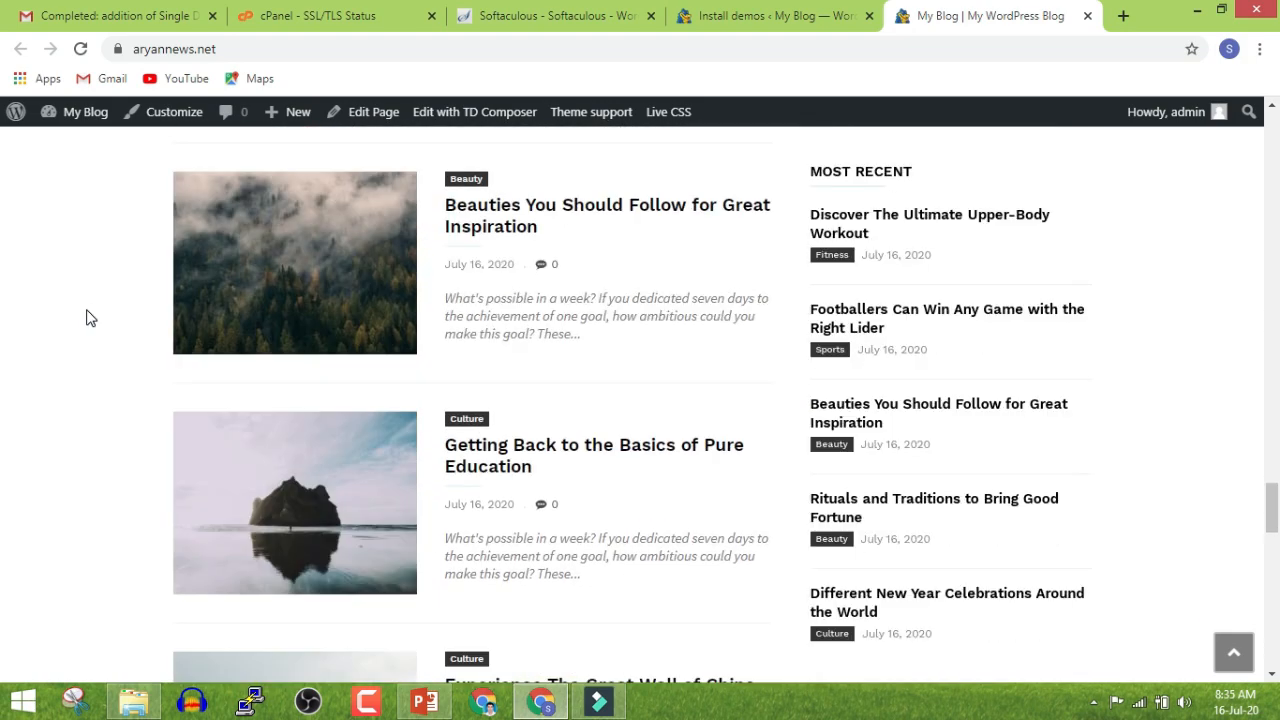
scroll(90, 318, "down", 10)
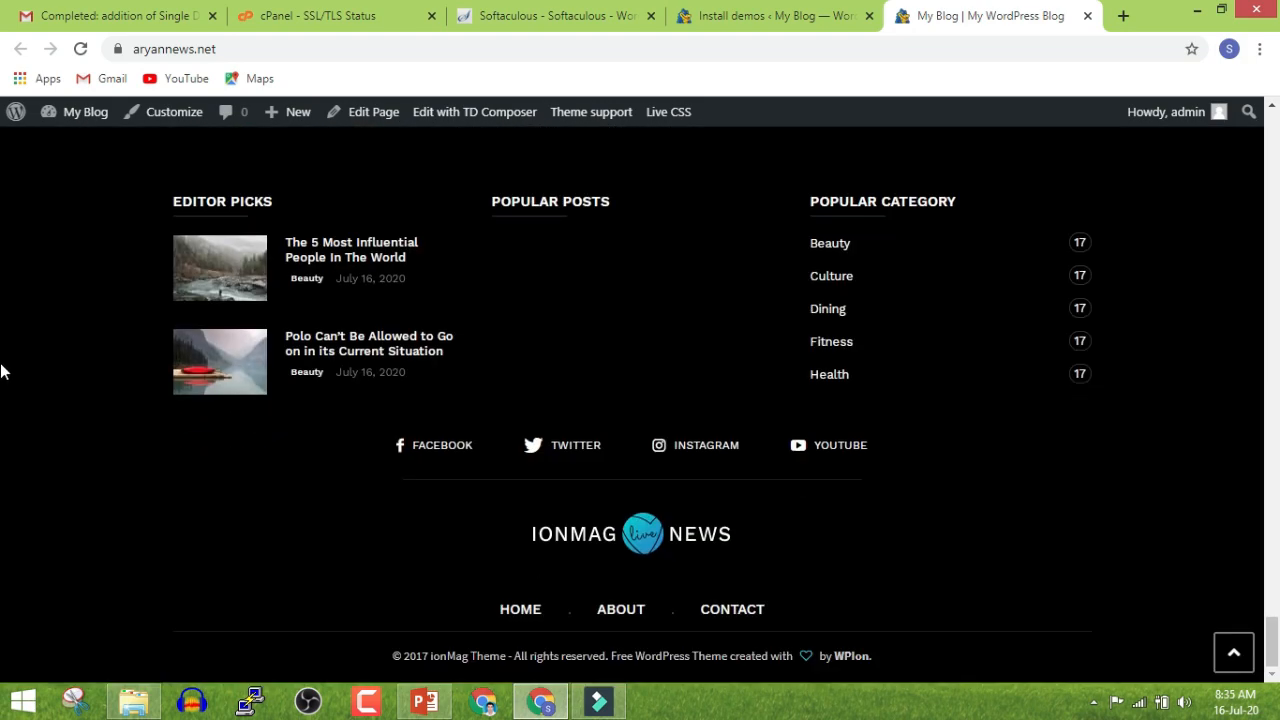
scroll(672, 492, "up", 5)
scroll(672, 492, "up", 15)
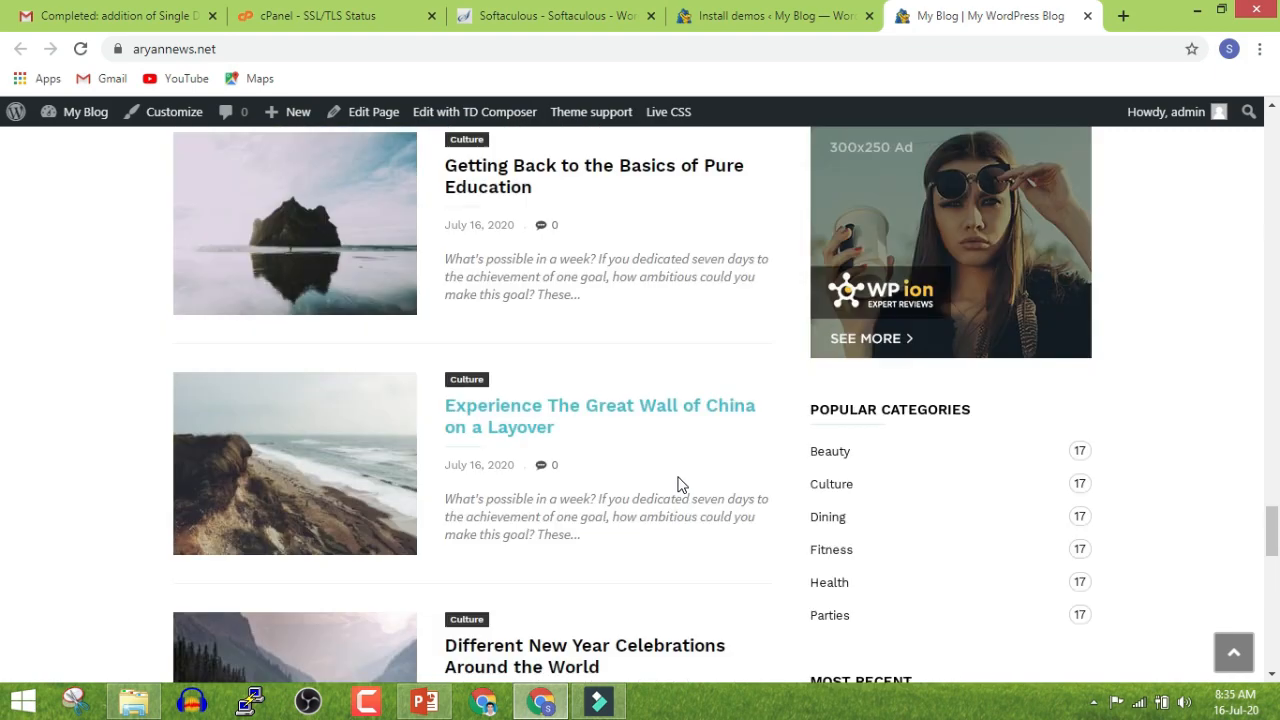
scroll(680, 480, "up", 15)
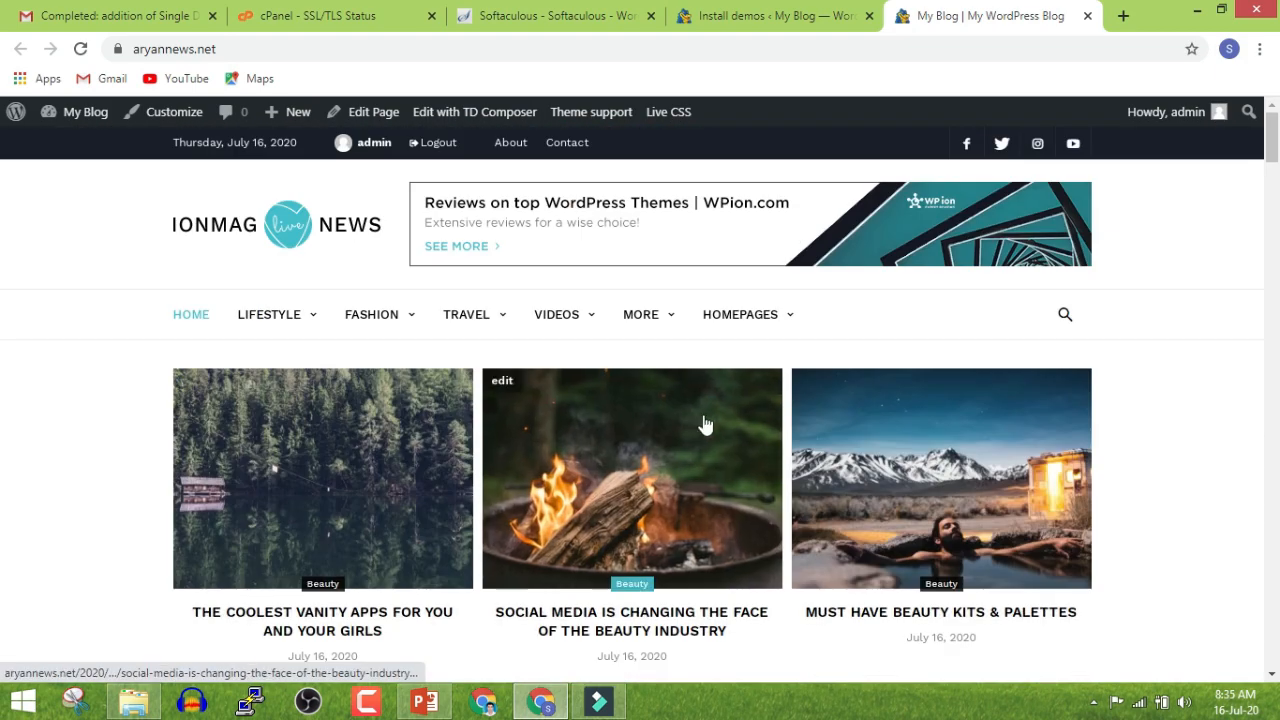
Open the ionMag Theme panel from the demos page and glance at the live front page
left_click(777, 16)
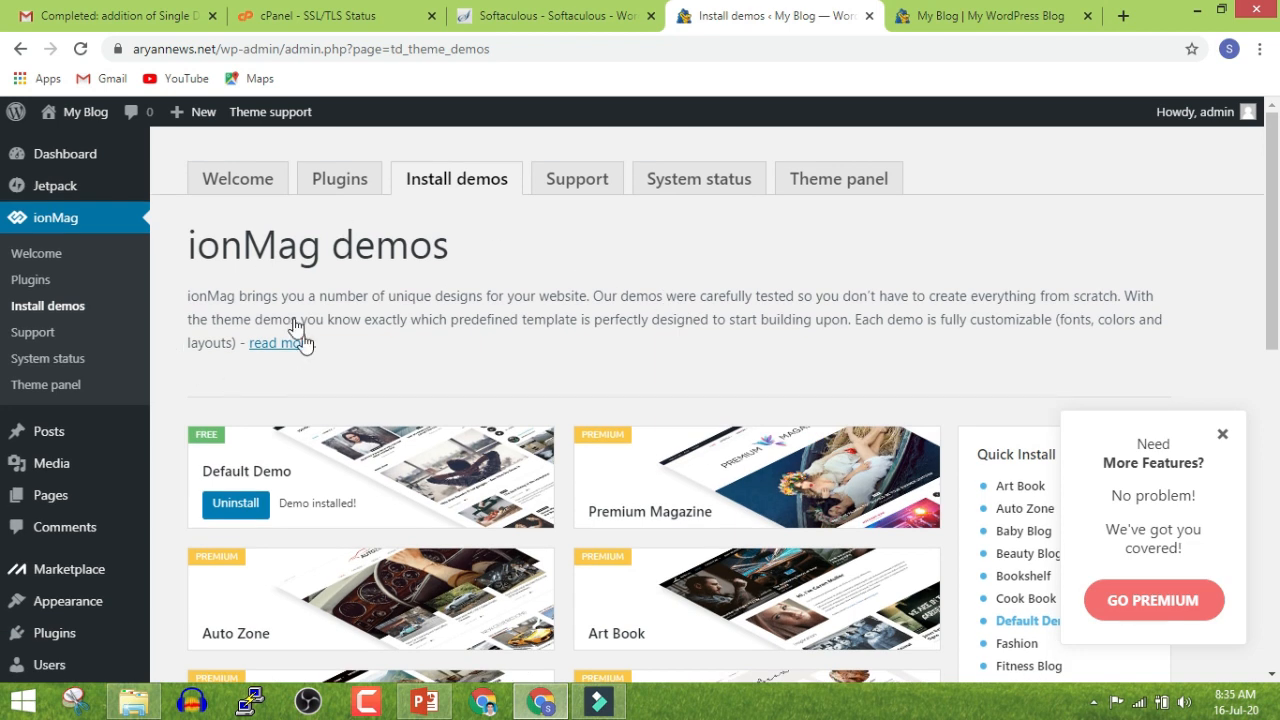
left_click(819, 194)
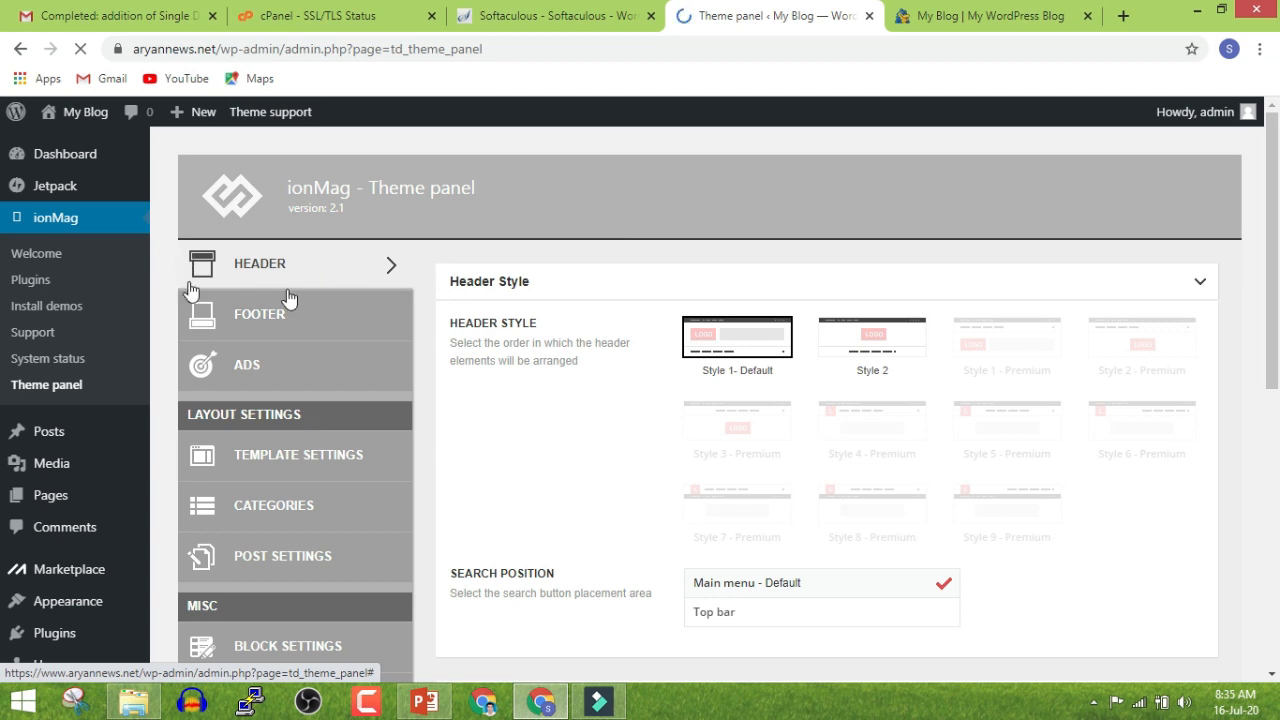
left_click(945, 15)
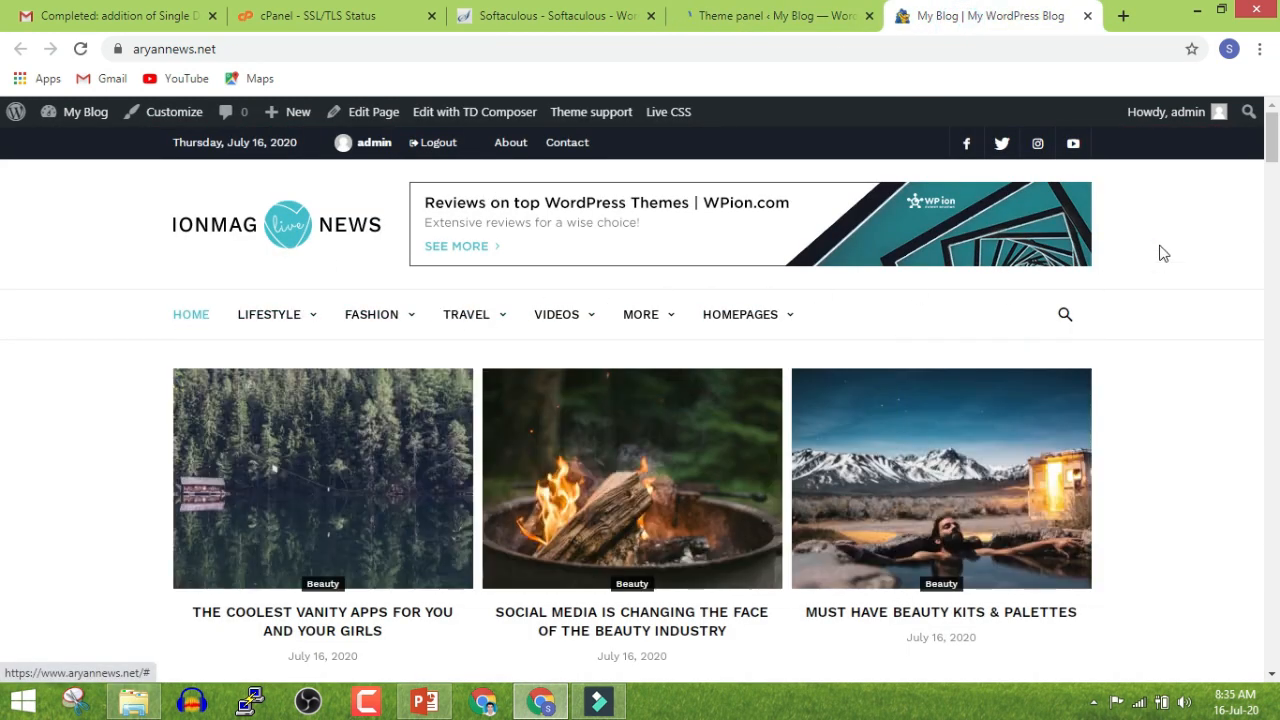
left_click(731, 24)
Review the Theme panel's footer settings against the live site's footer
left_click(290, 318)
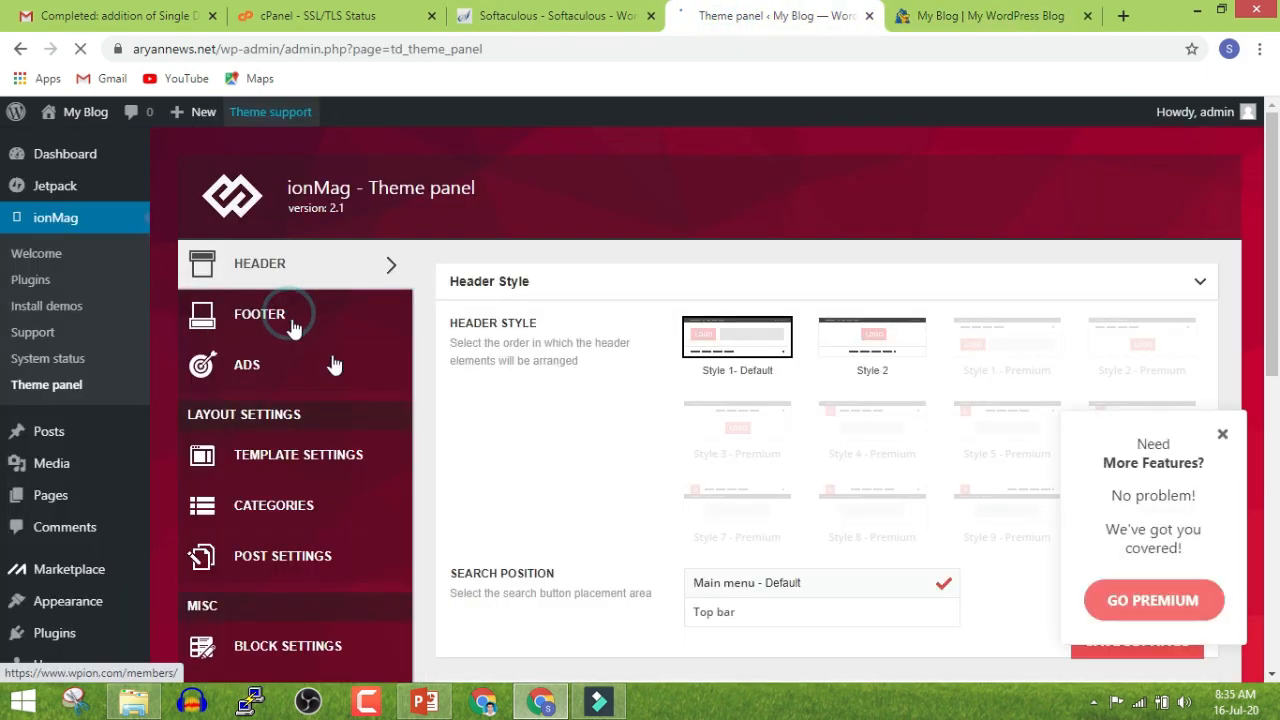
left_click(990, 16)
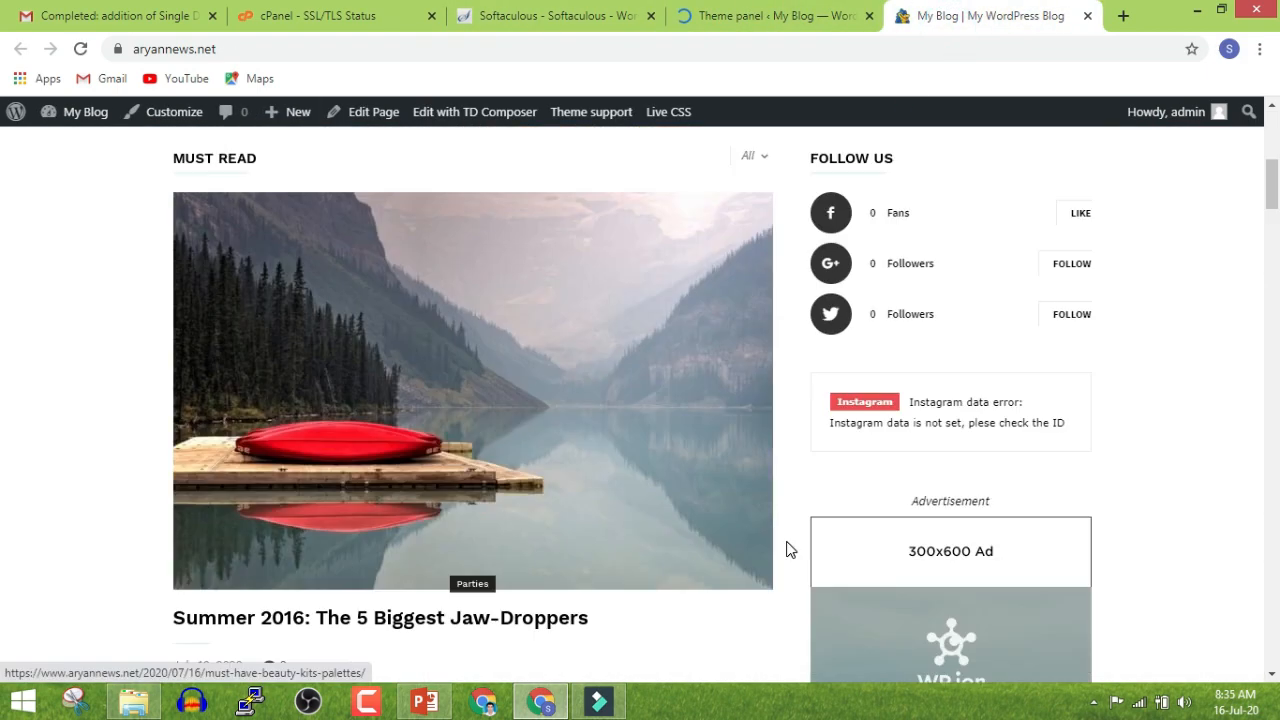
scroll(789, 545, "down", 10)
left_click_drag(1272, 438, 1272, 664)
scroll(294, 268, "up", 1)
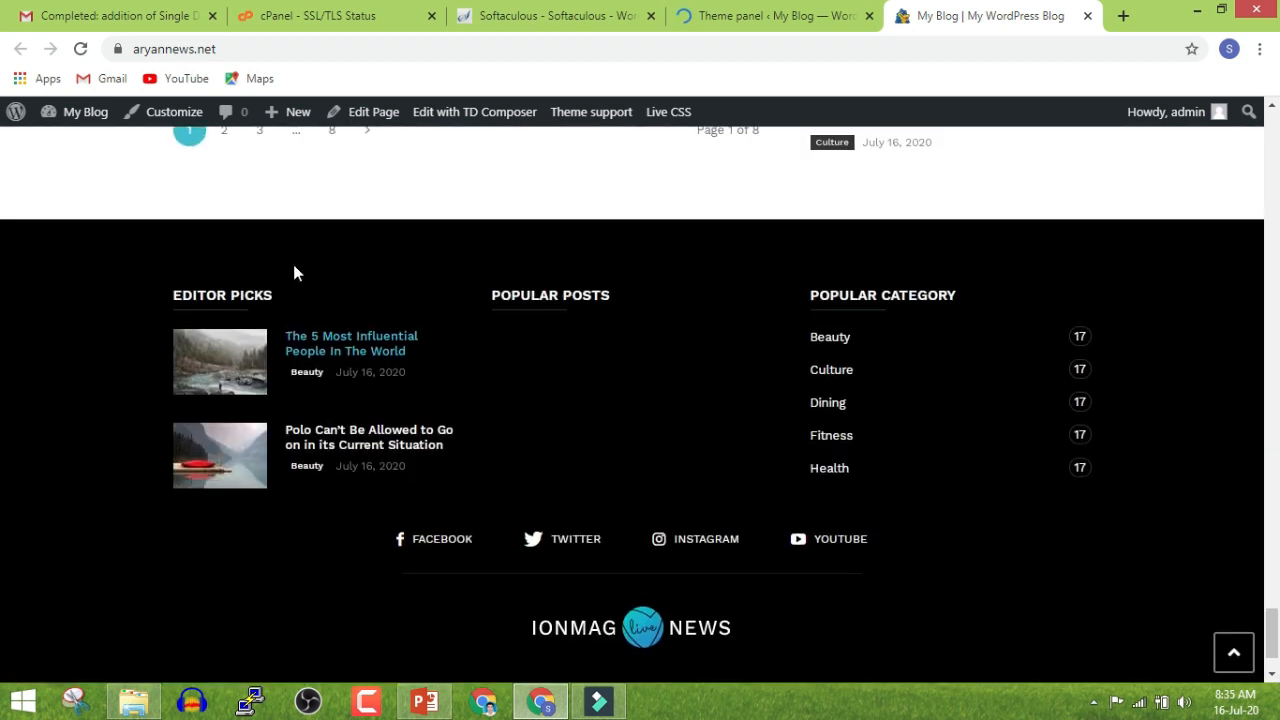
Review the Theme panel's ads settings against the front page's 300x250 ad
left_click(746, 18)
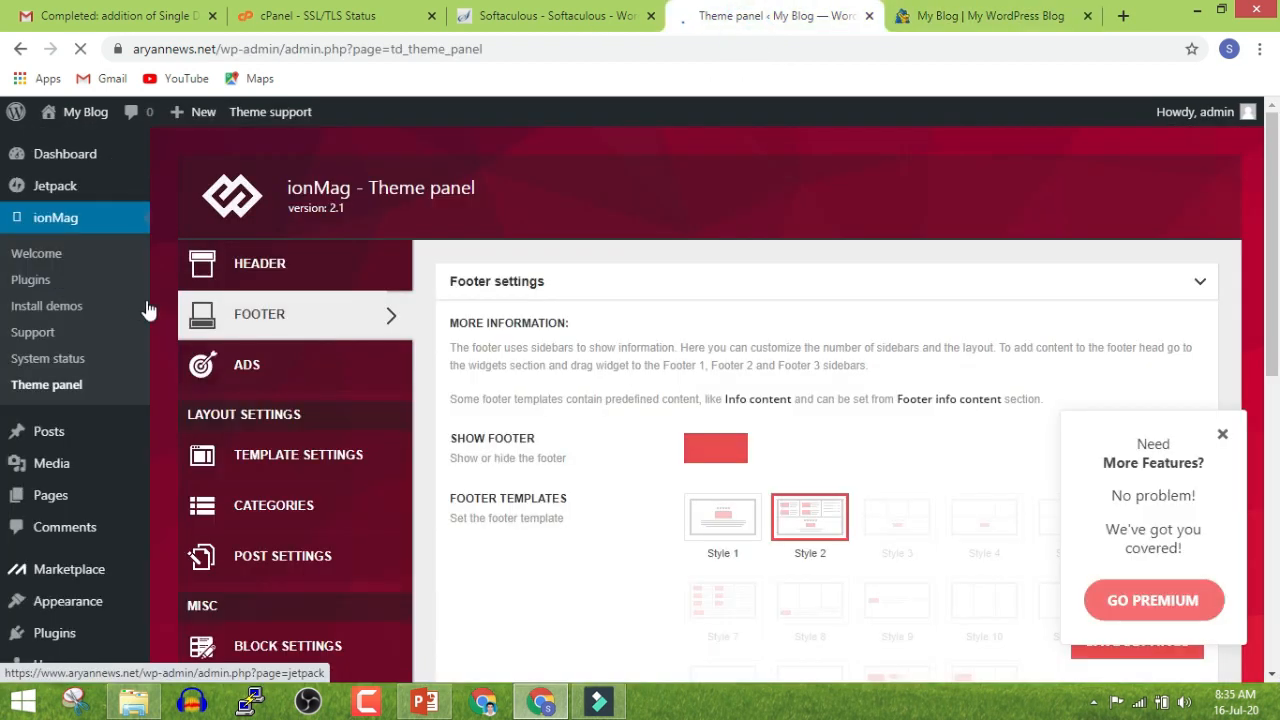
left_click(292, 364)
left_click(892, 18)
scroll(799, 460, "up", 8)
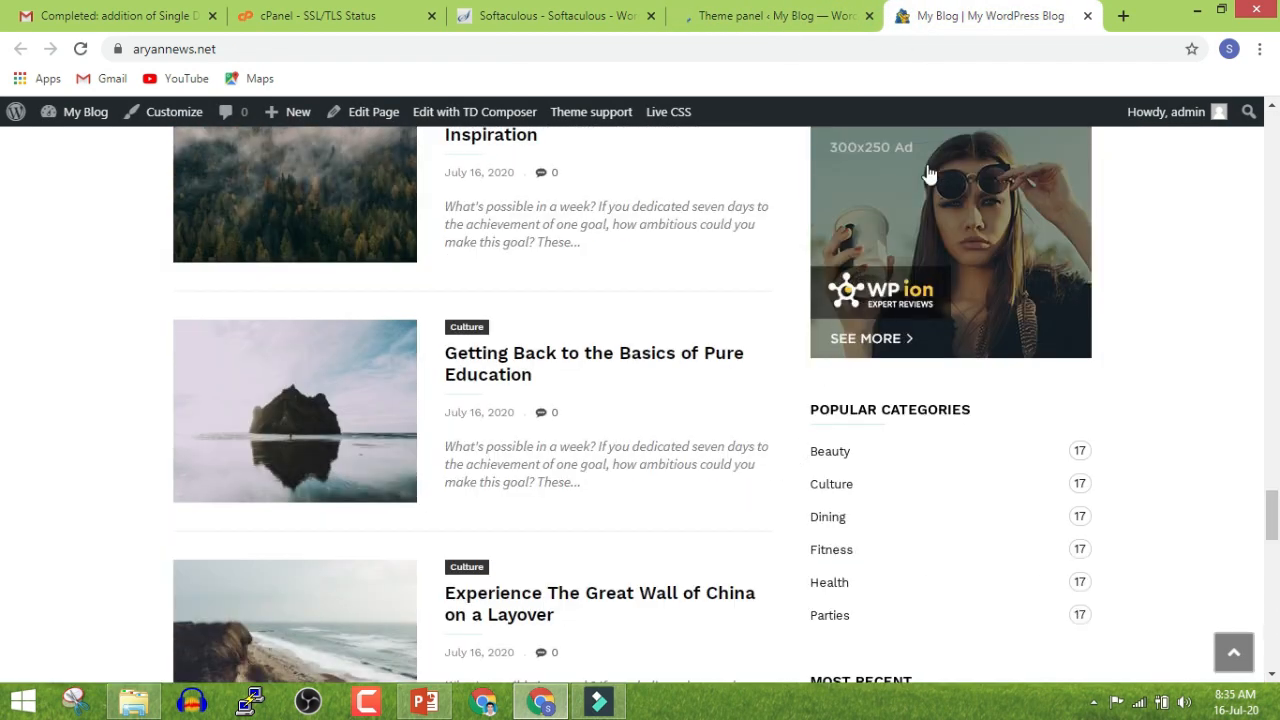
scroll(920, 200, "up", 4)
Scroll the front page, then return to the Theme panel's Ads section listing Header, Sidebar, Article and Footer top slots
scroll(905, 350, "up", 7)
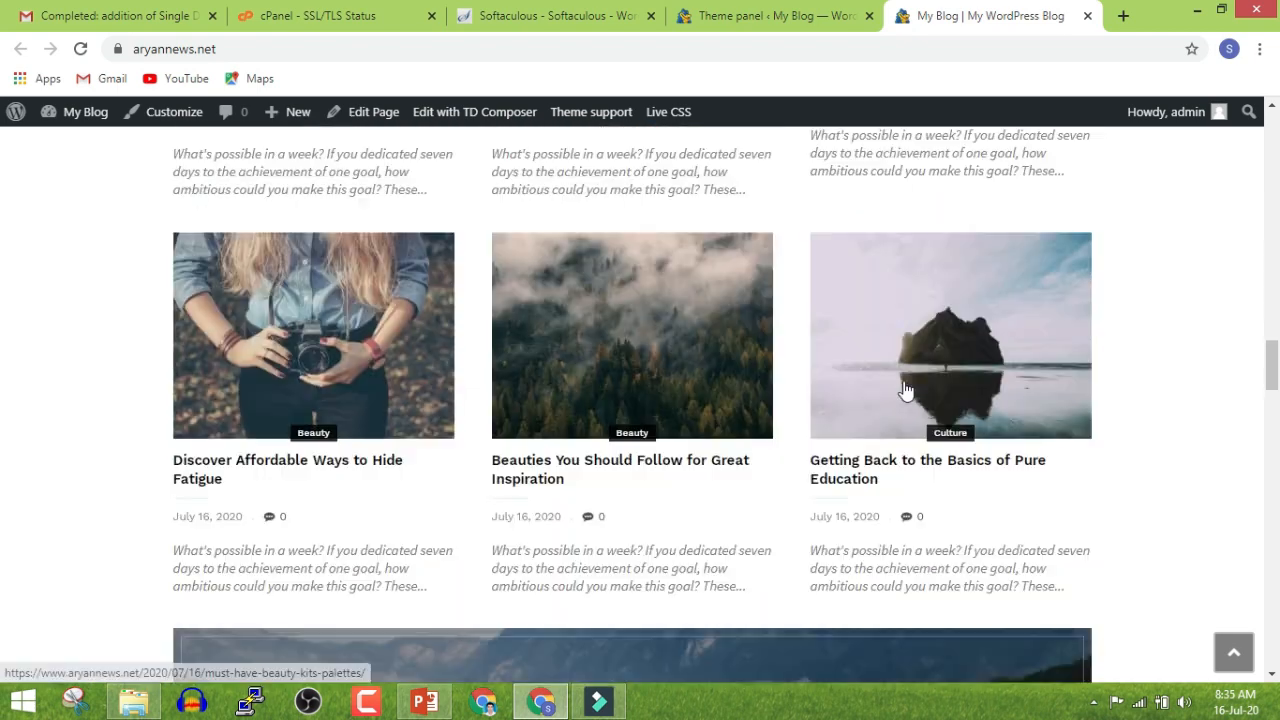
scroll(604, 296, "down", 5)
scroll(590, 400, "up", 16)
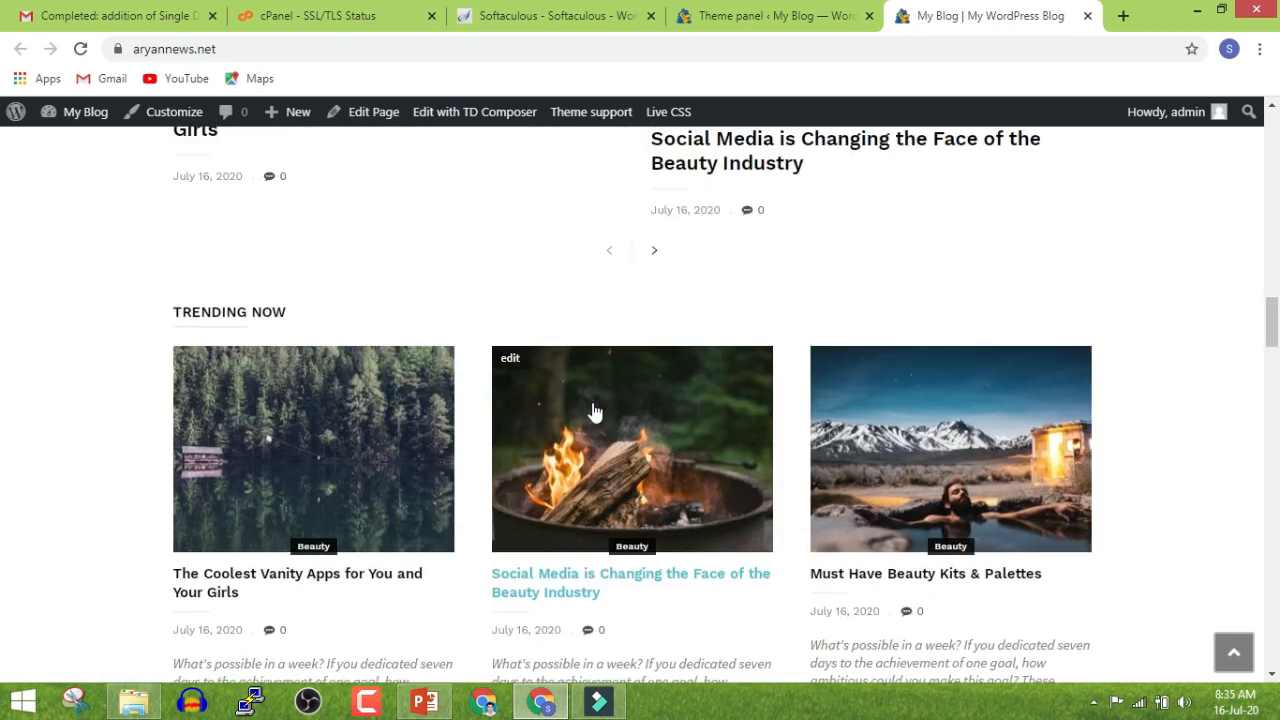
scroll(969, 318, "up", 1)
scroll(969, 318, "up", 10)
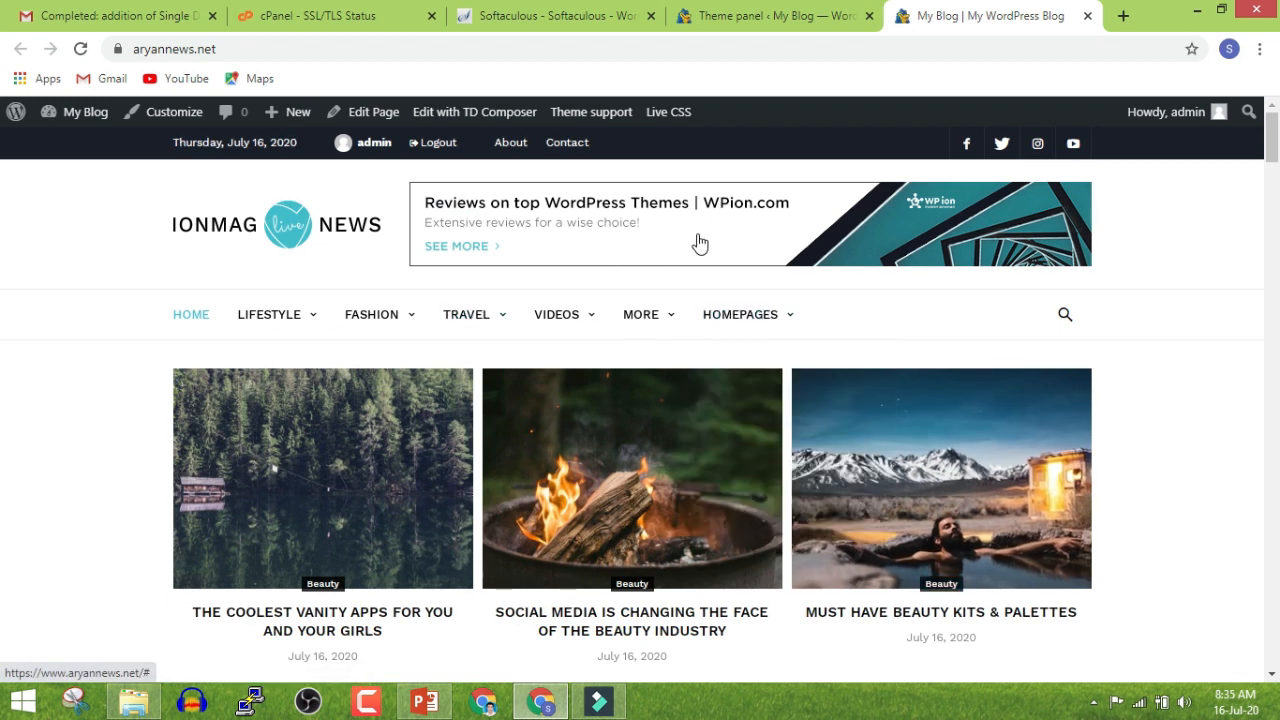
scroll(528, 336, "down", 2)
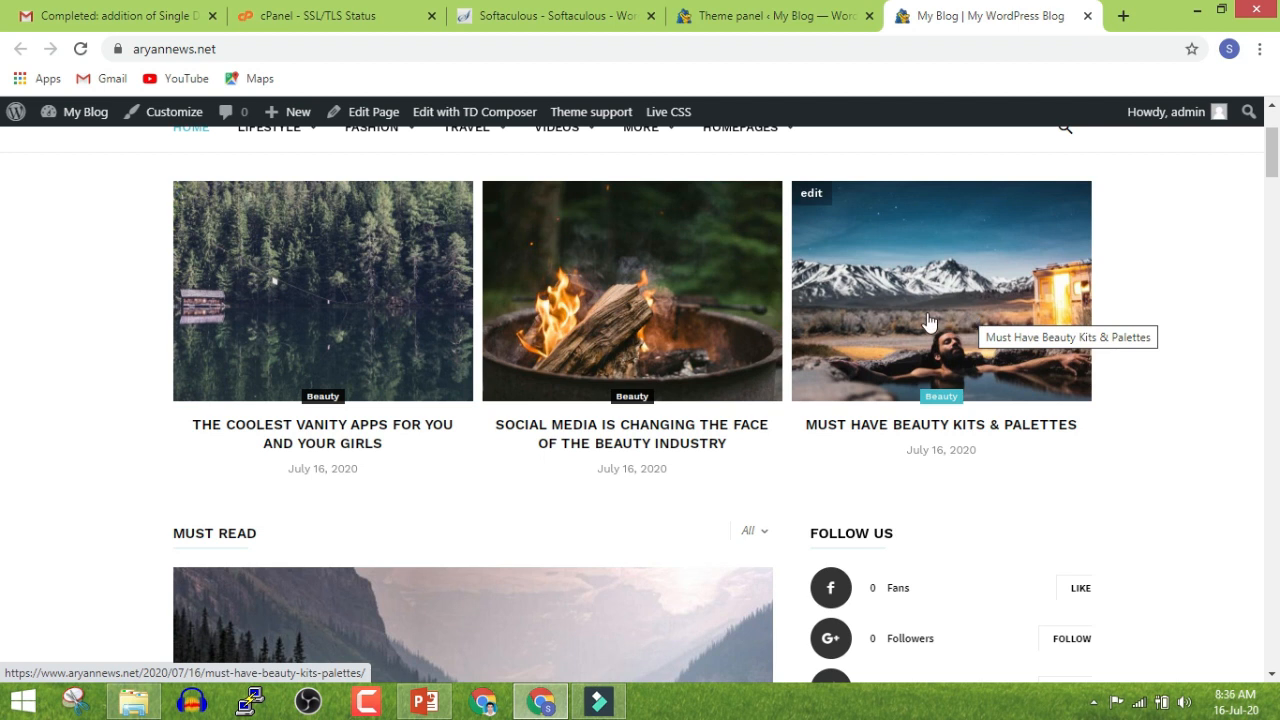
left_click(768, 16)
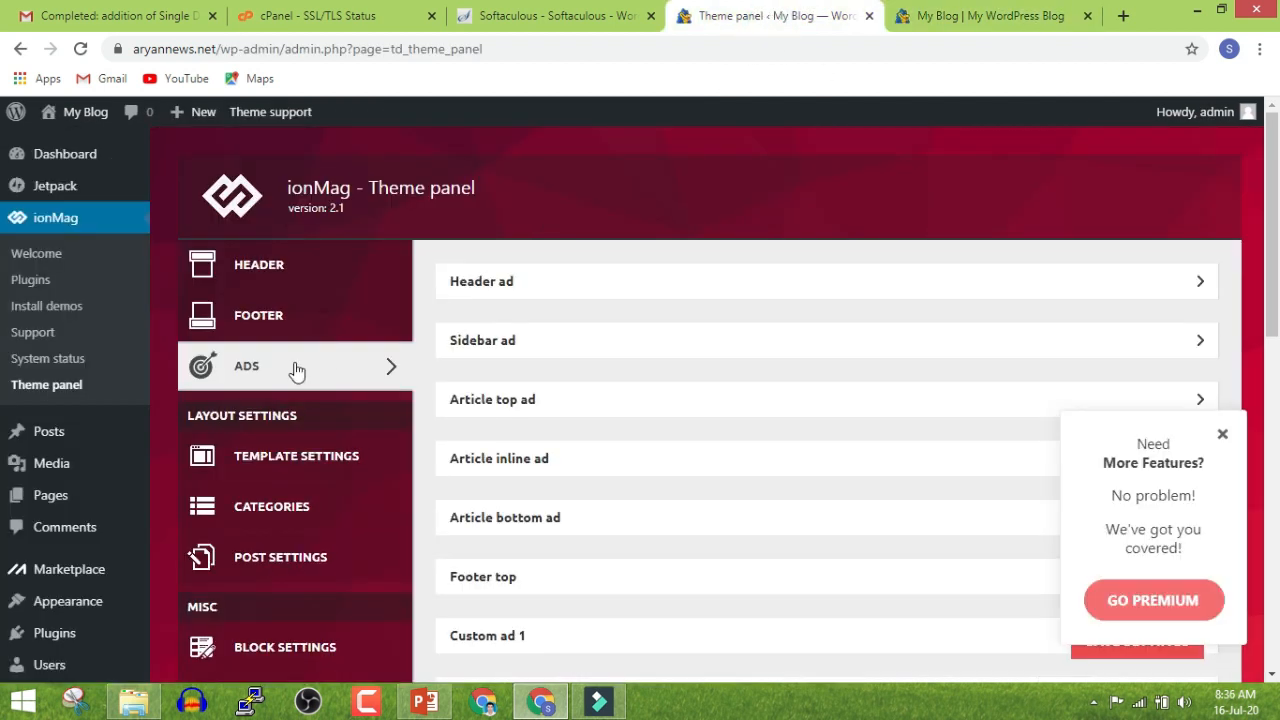
Review the Theme panel's template settings, comparing them with the live front page
left_click(294, 456)
scroll(431, 428, "down", 5)
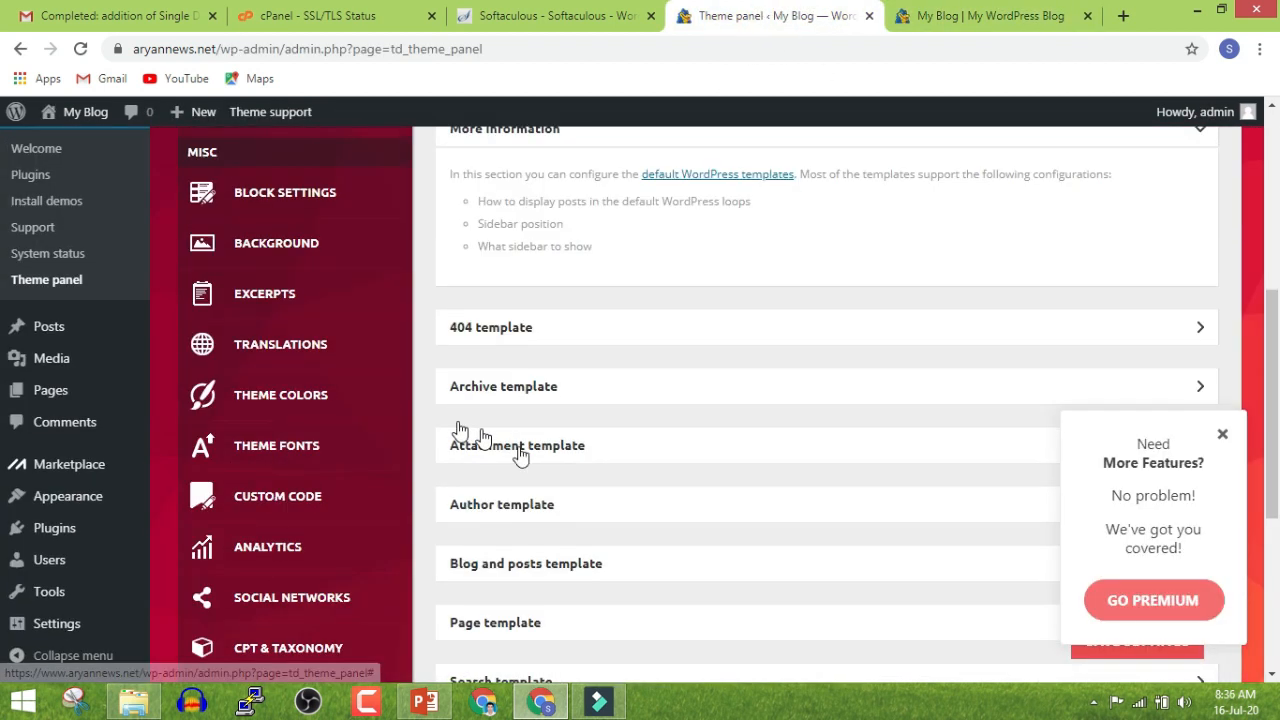
left_click(948, 12)
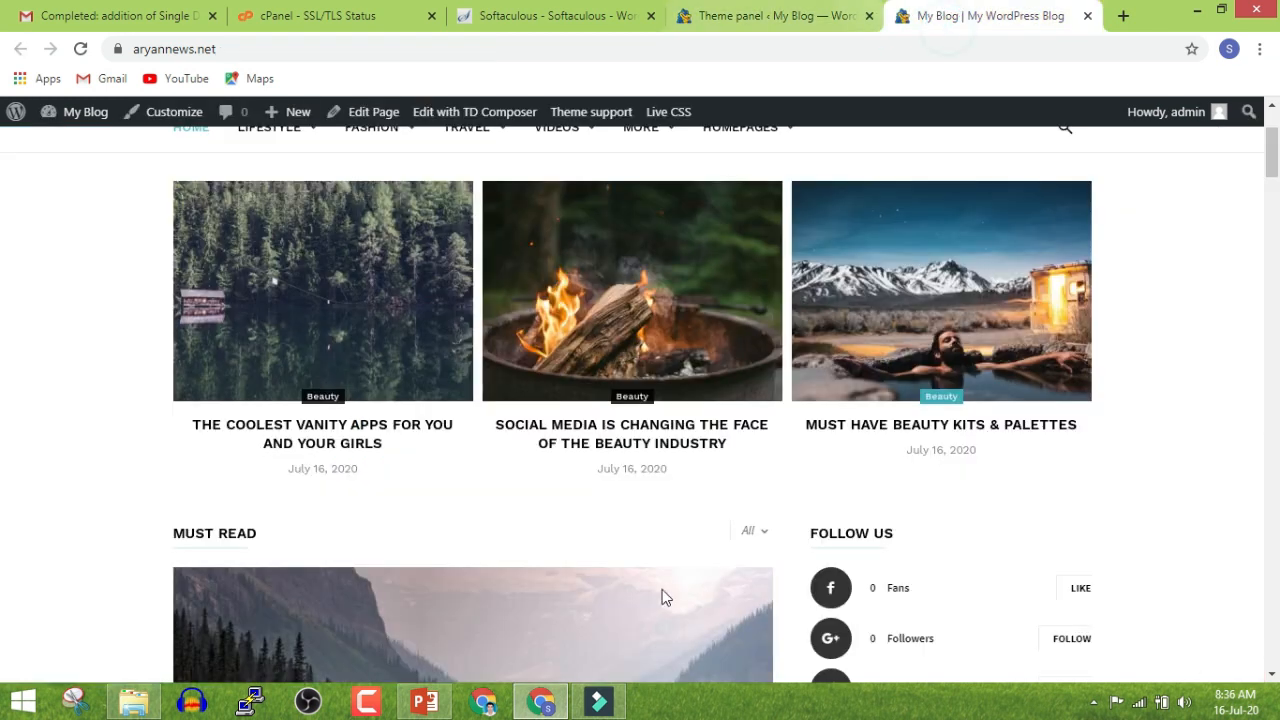
left_click(771, 14)
scroll(577, 474, "down", 3)
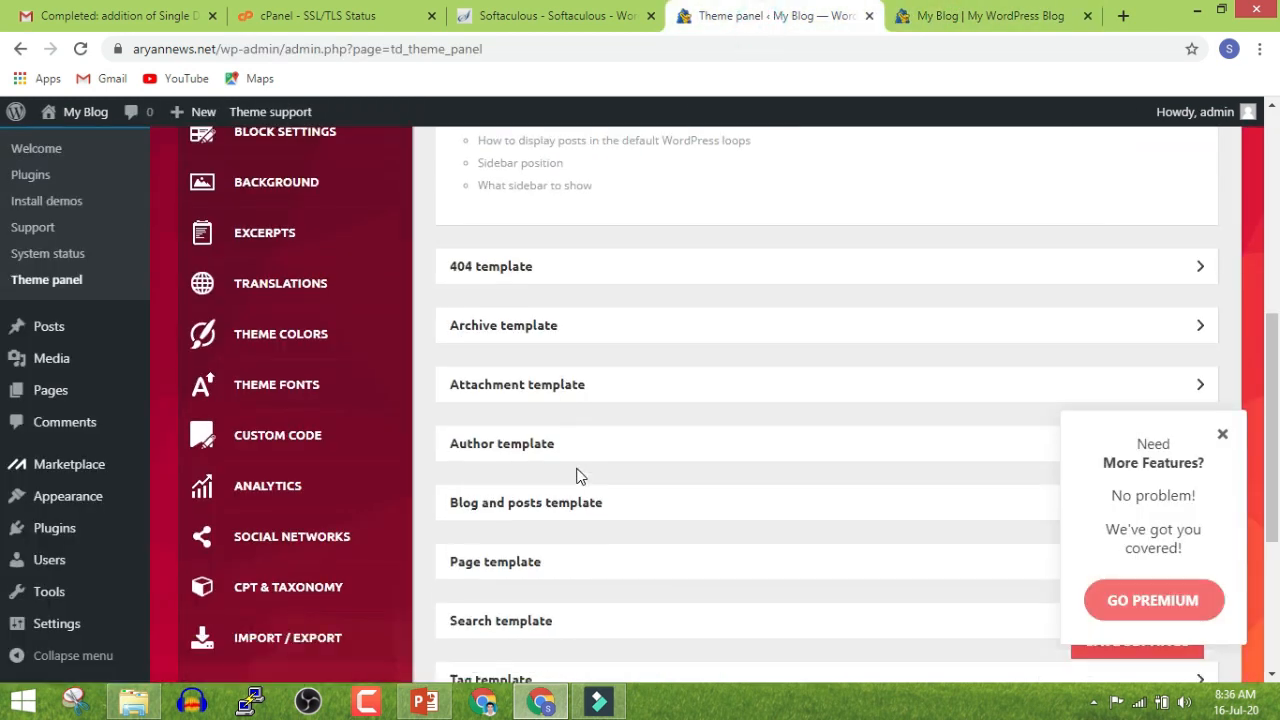
scroll(577, 474, "up", 5)
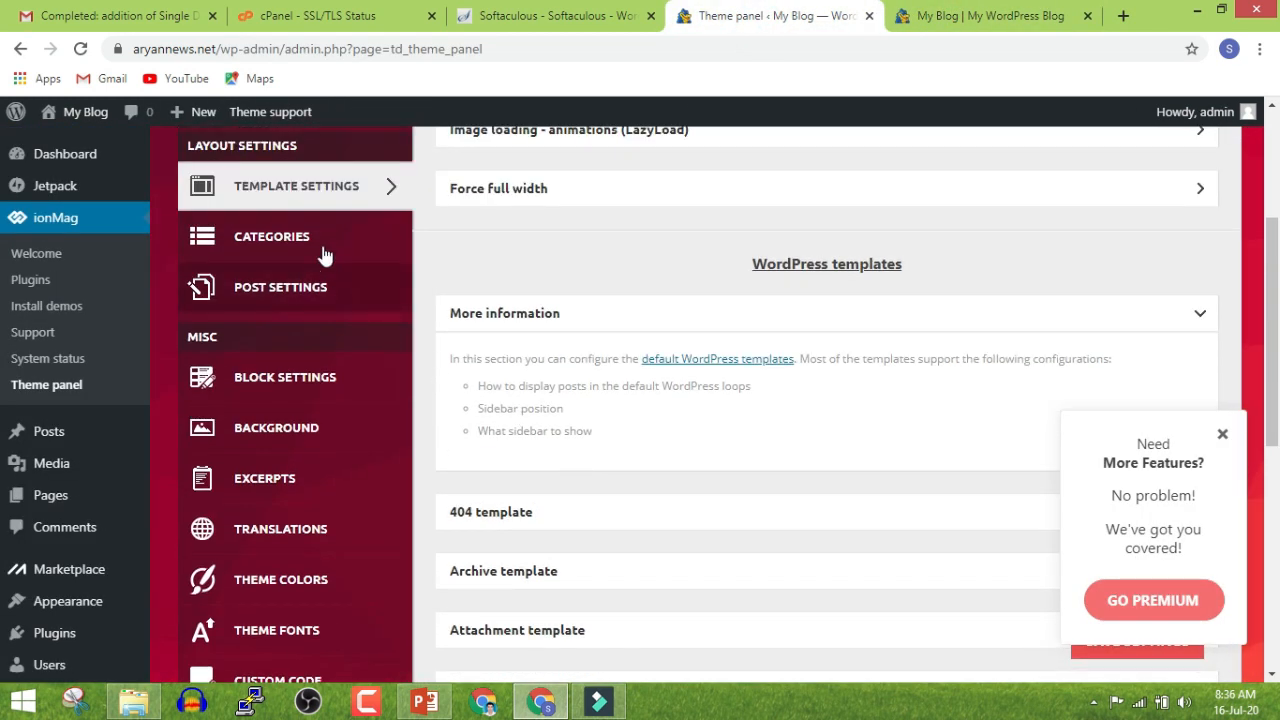
Look through the category layout, post, block and background settings
left_click(324, 256)
left_click(332, 289)
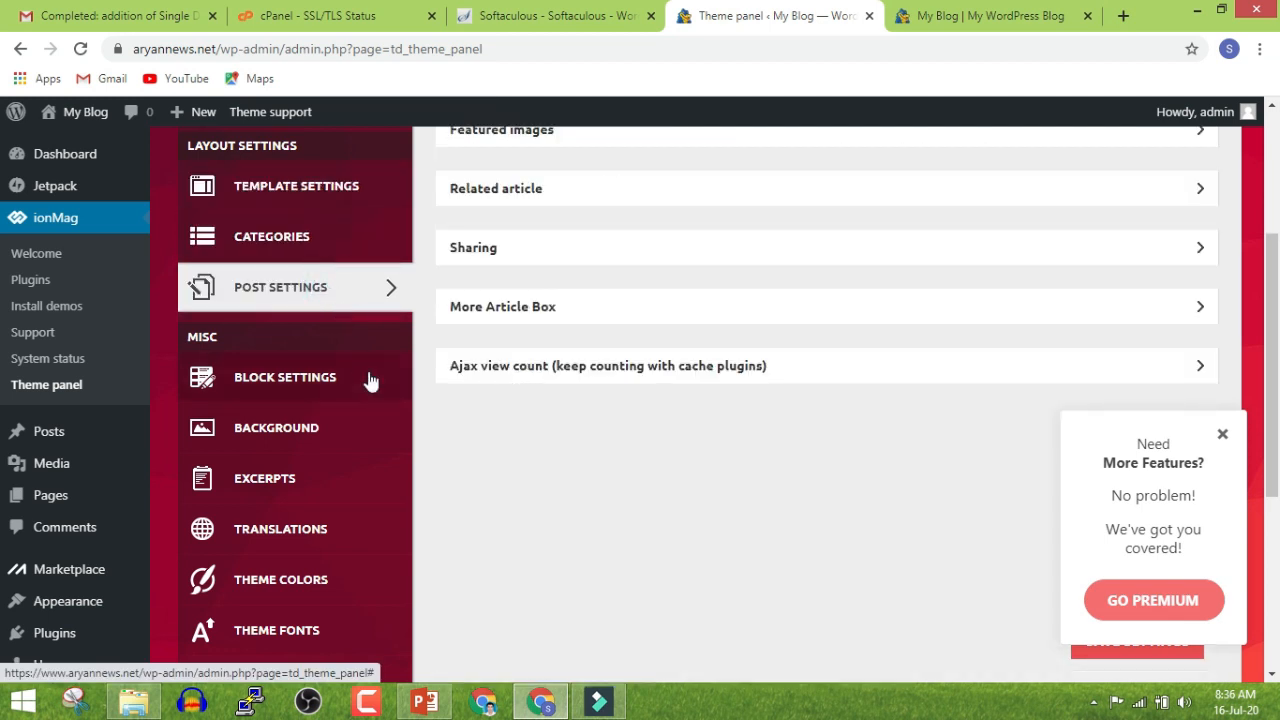
scroll(503, 351, "up", 3)
scroll(573, 413, "down", 2)
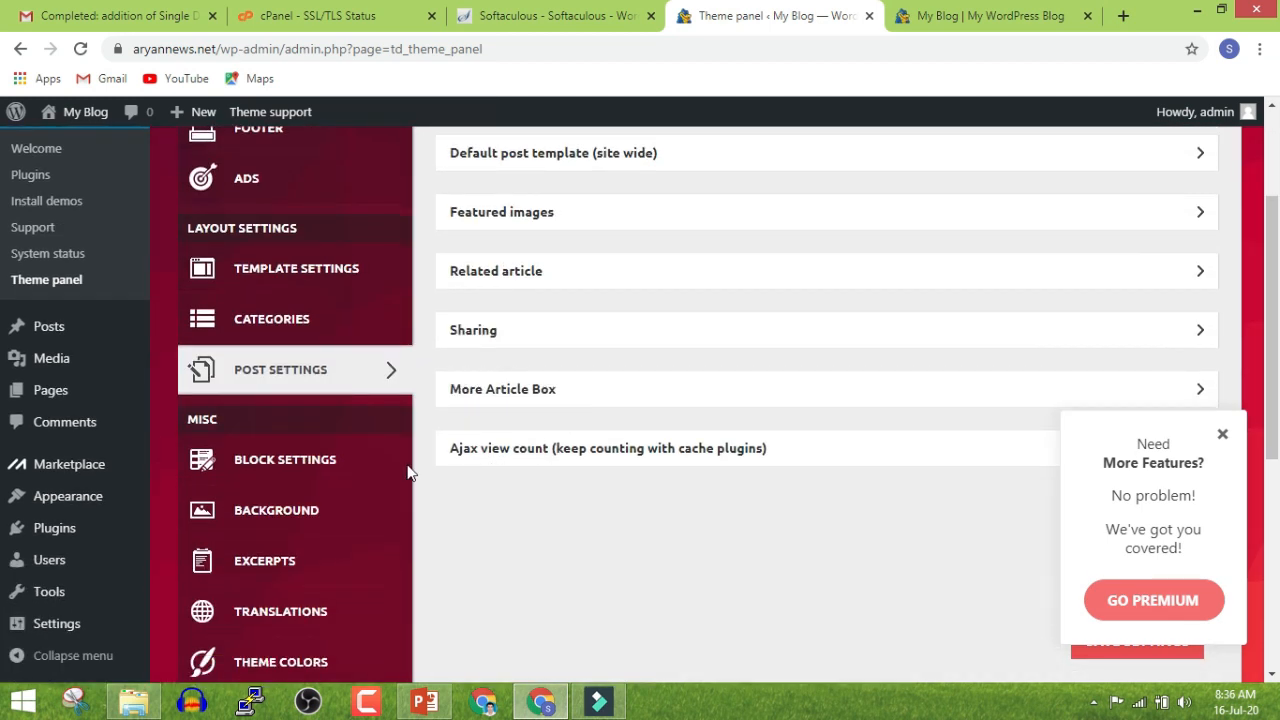
left_click(371, 463)
left_click(331, 520)
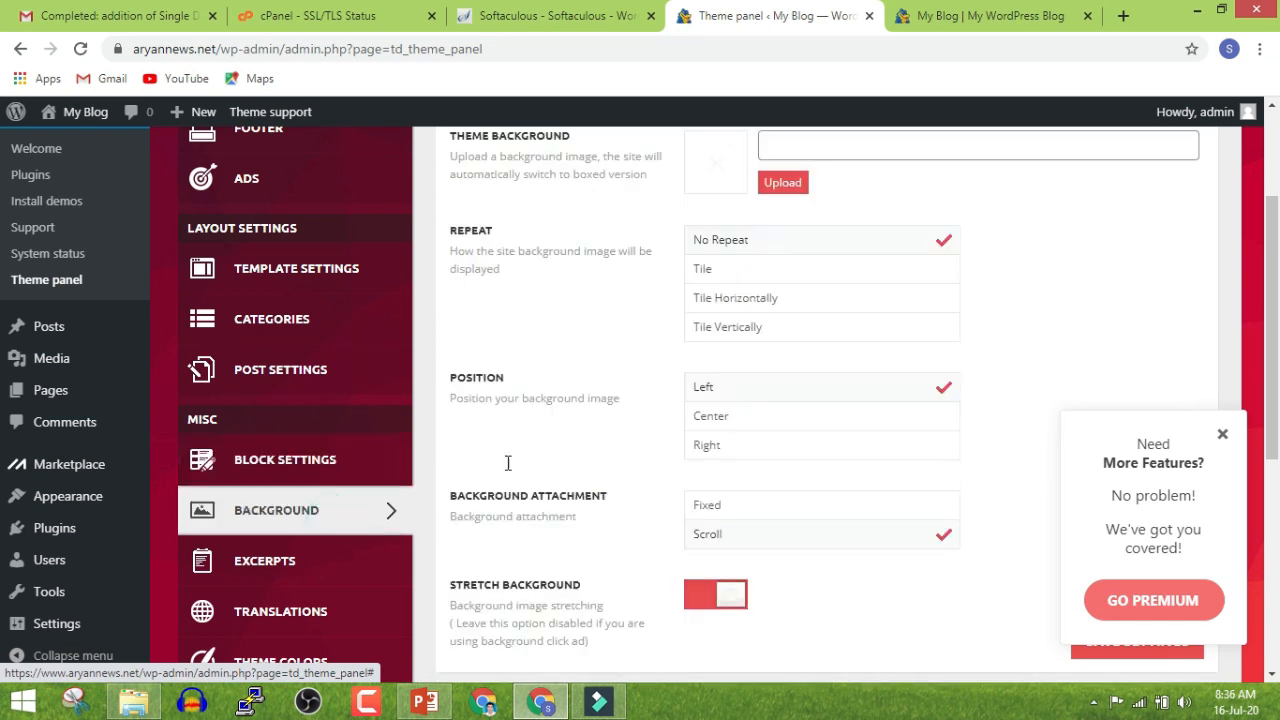
After checking the front page, view the theme colour, excerpt and translation settings
left_click(920, 14)
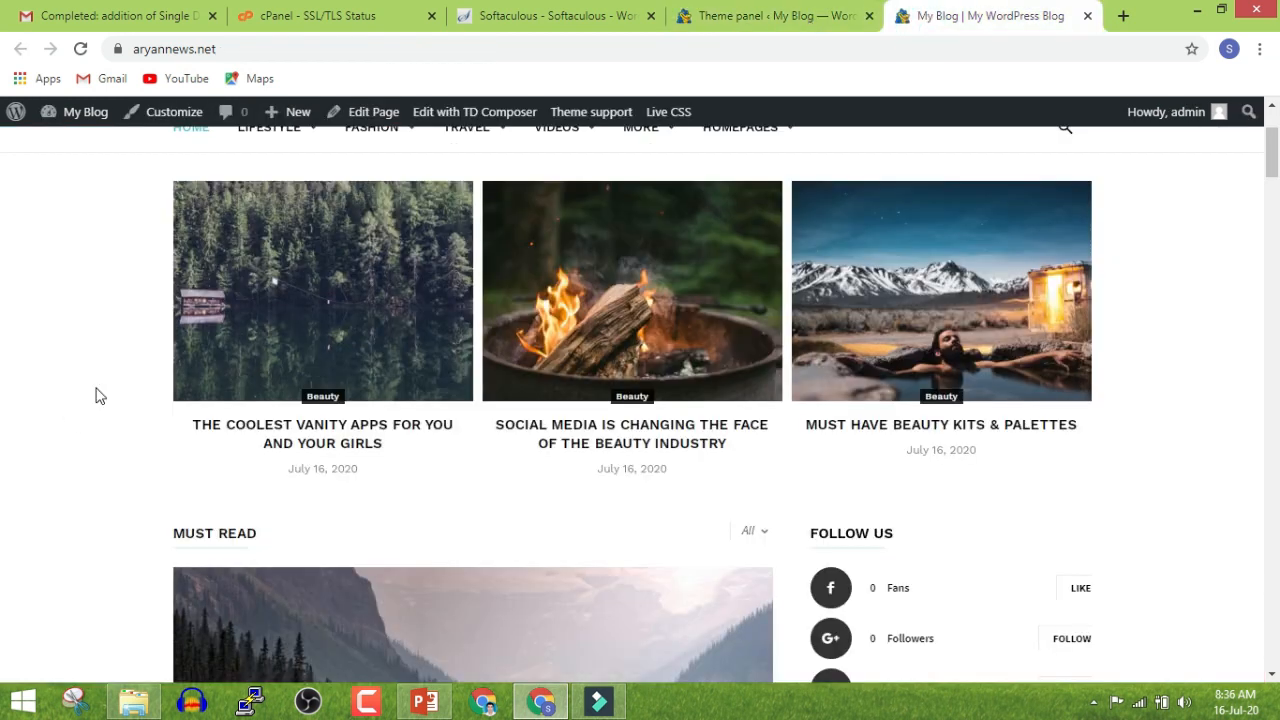
left_click(705, 12)
left_click(272, 568)
left_click(303, 449)
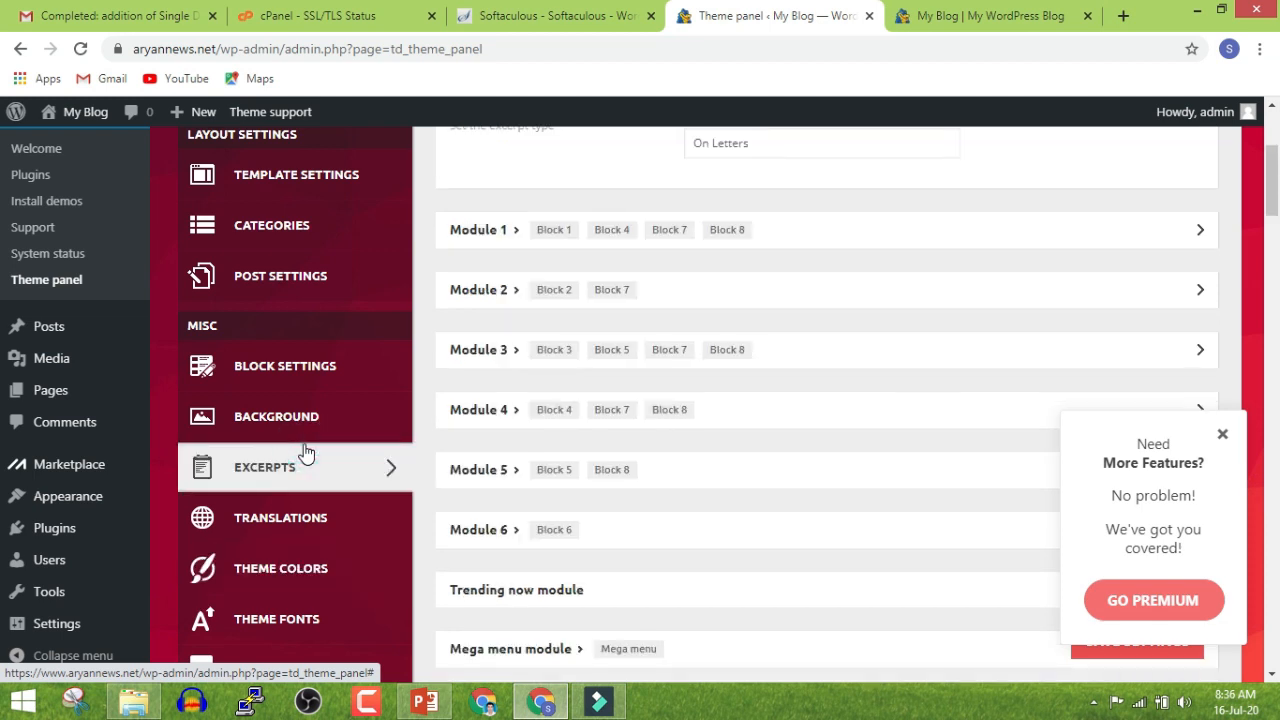
left_click(304, 500)
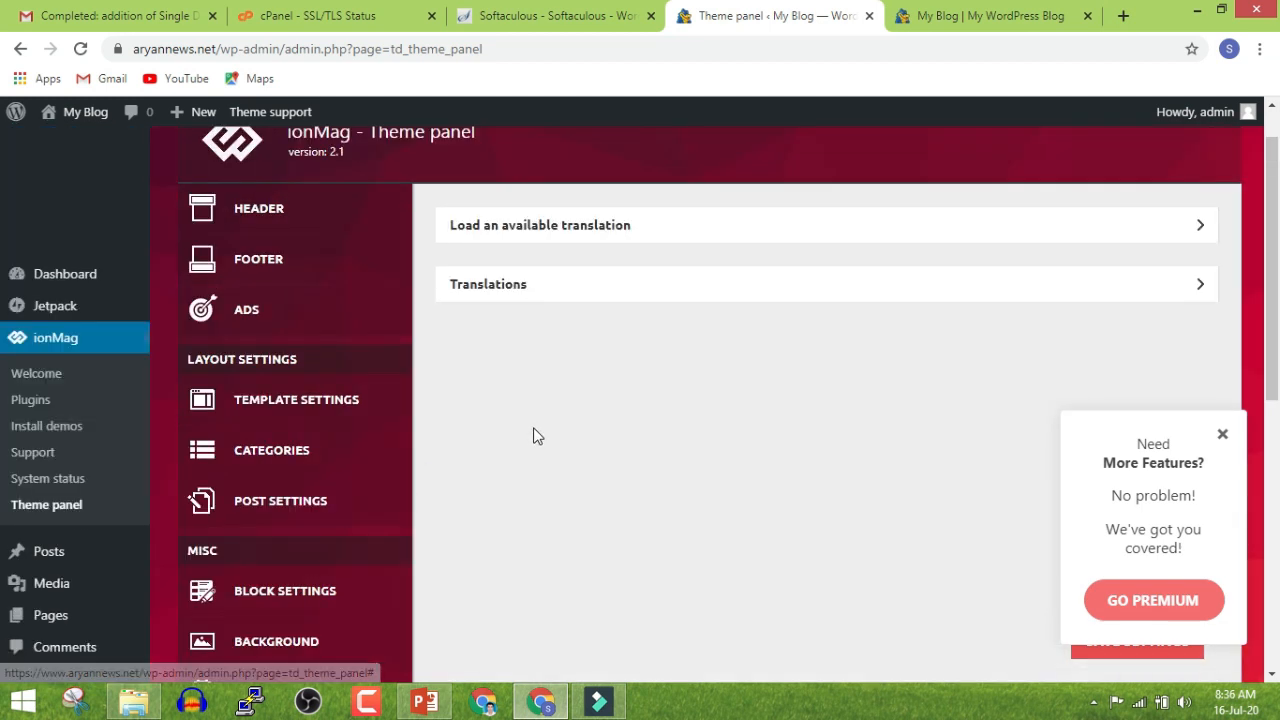
Review the theme colour, theme font and custom code settings
scroll(556, 488, "down", 4)
scroll(556, 488, "down", 1)
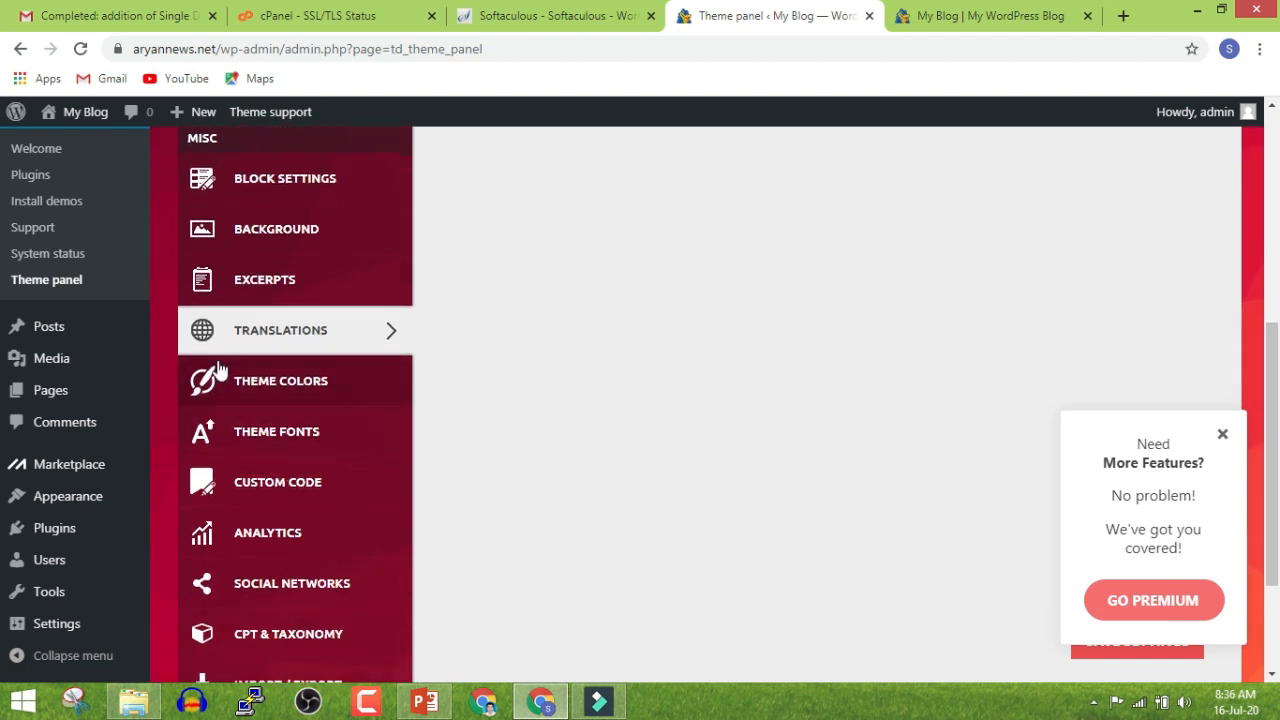
left_click(229, 375)
left_click(275, 445)
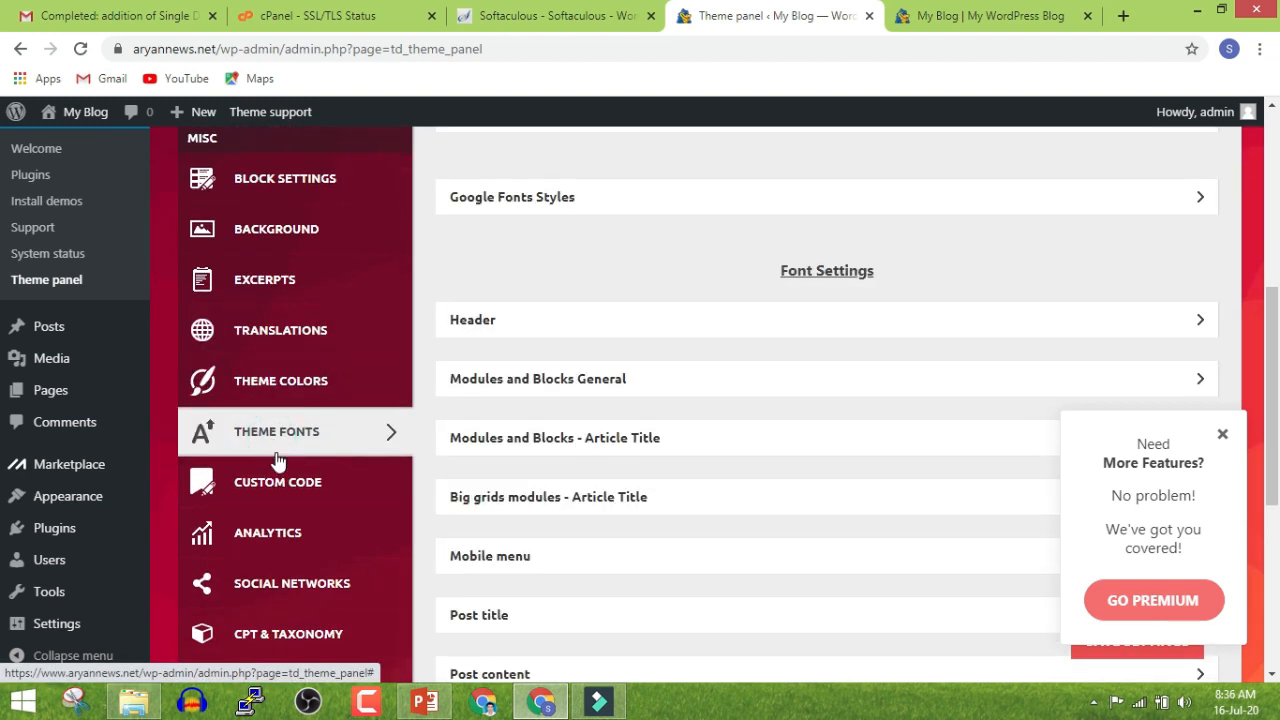
left_click(279, 468)
scroll(694, 449, "up", 3)
scroll(726, 477, "up", 2)
scroll(726, 477, "down", 6)
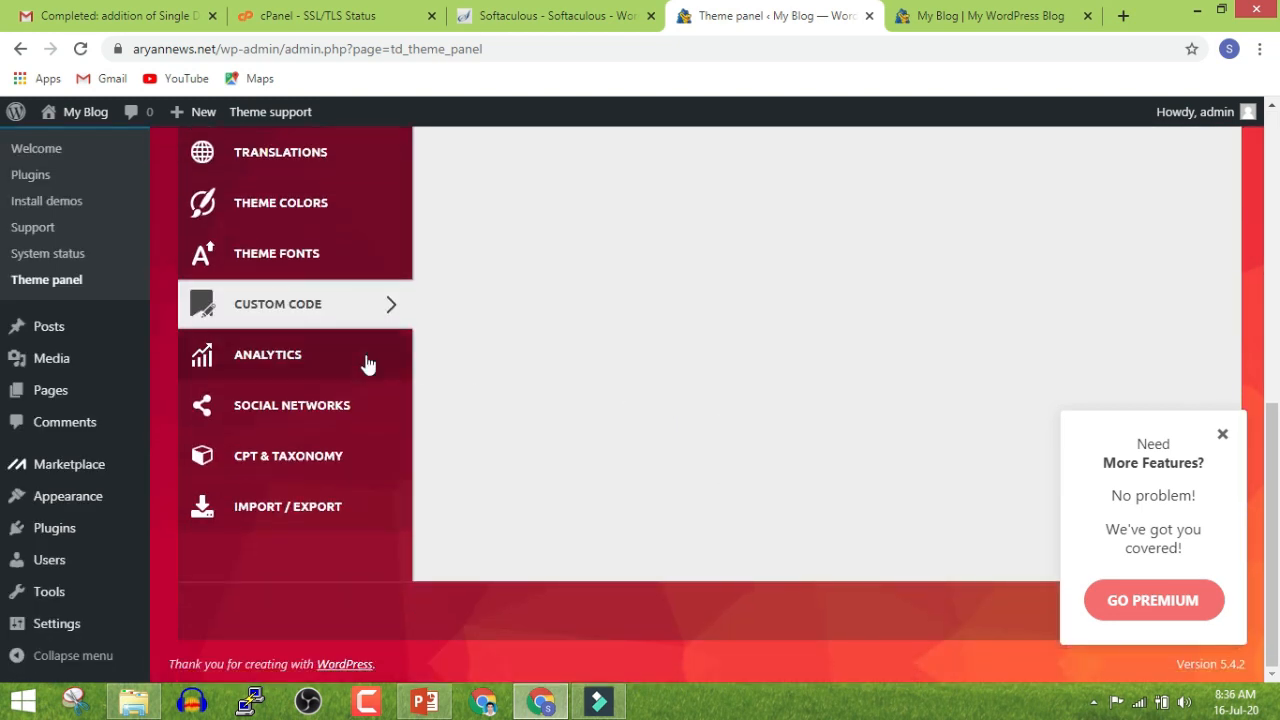
Check the Analytics settings, including the Google Analytics code field
left_click(368, 362)
scroll(602, 408, "up", 7)
left_click(717, 420)
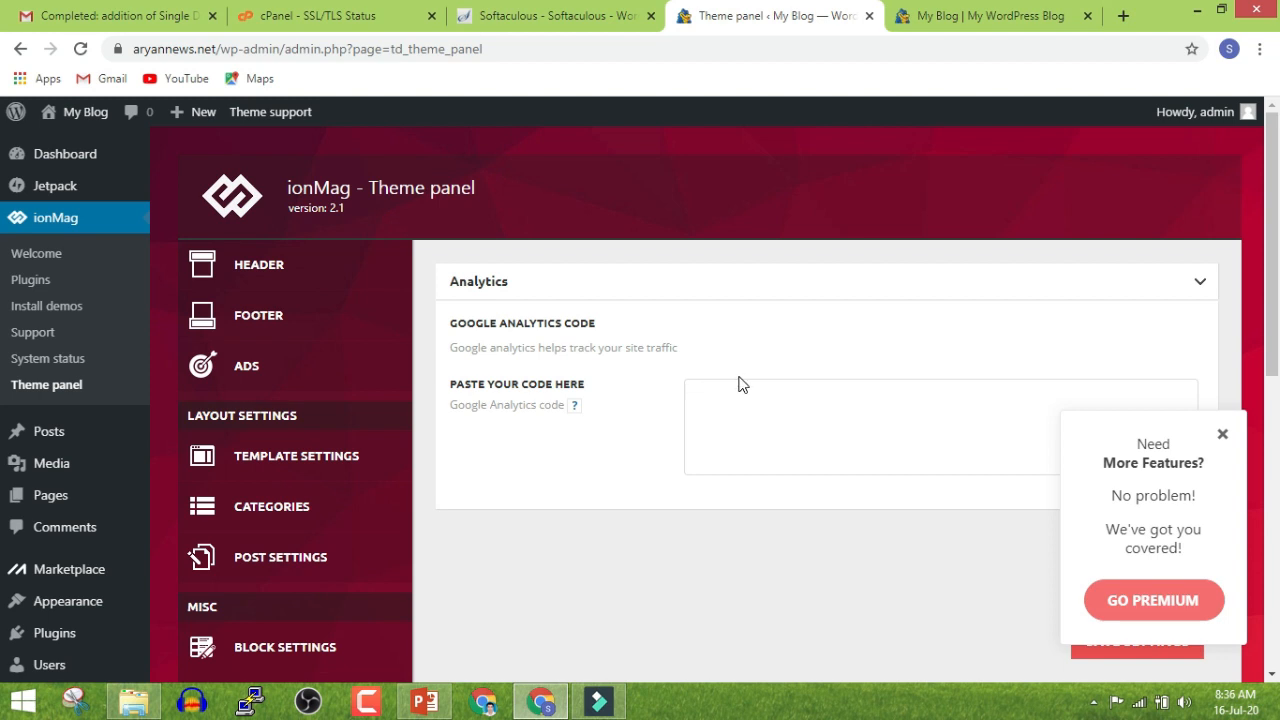
scroll(741, 386, "down", 6)
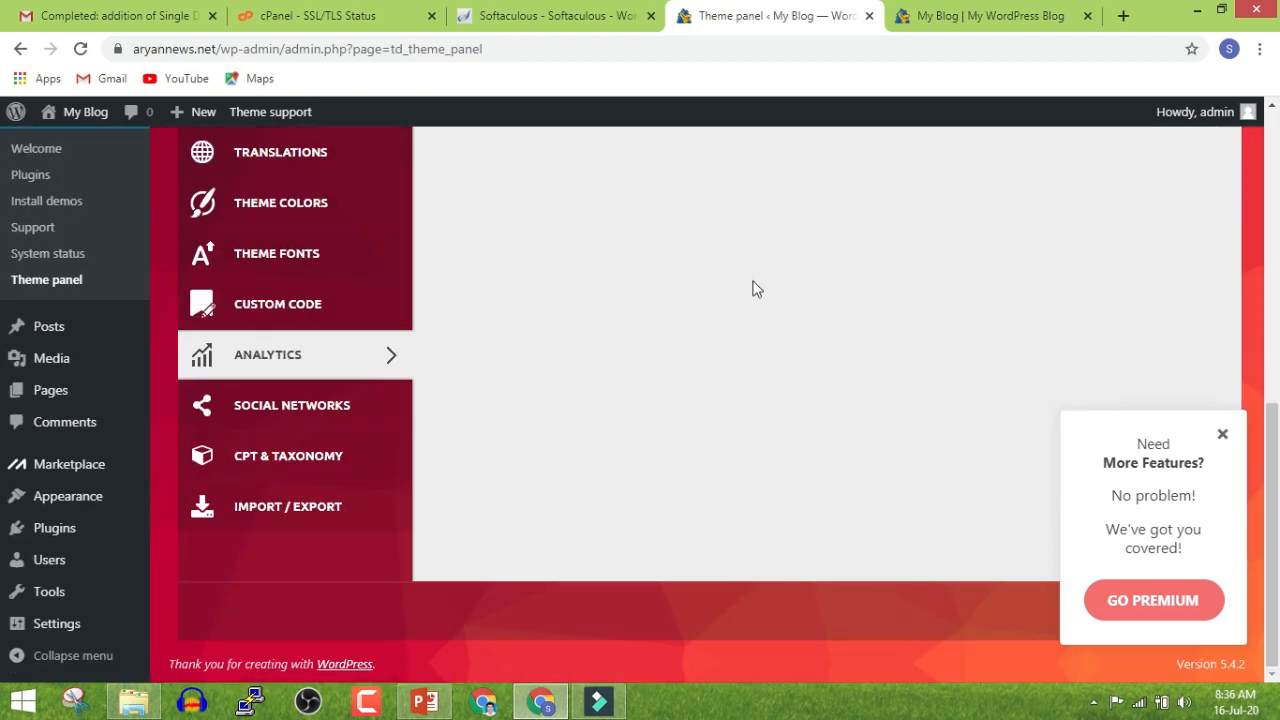
Review the social network link settings, then return to the live front page
left_click(277, 408)
scroll(711, 403, "up", 6)
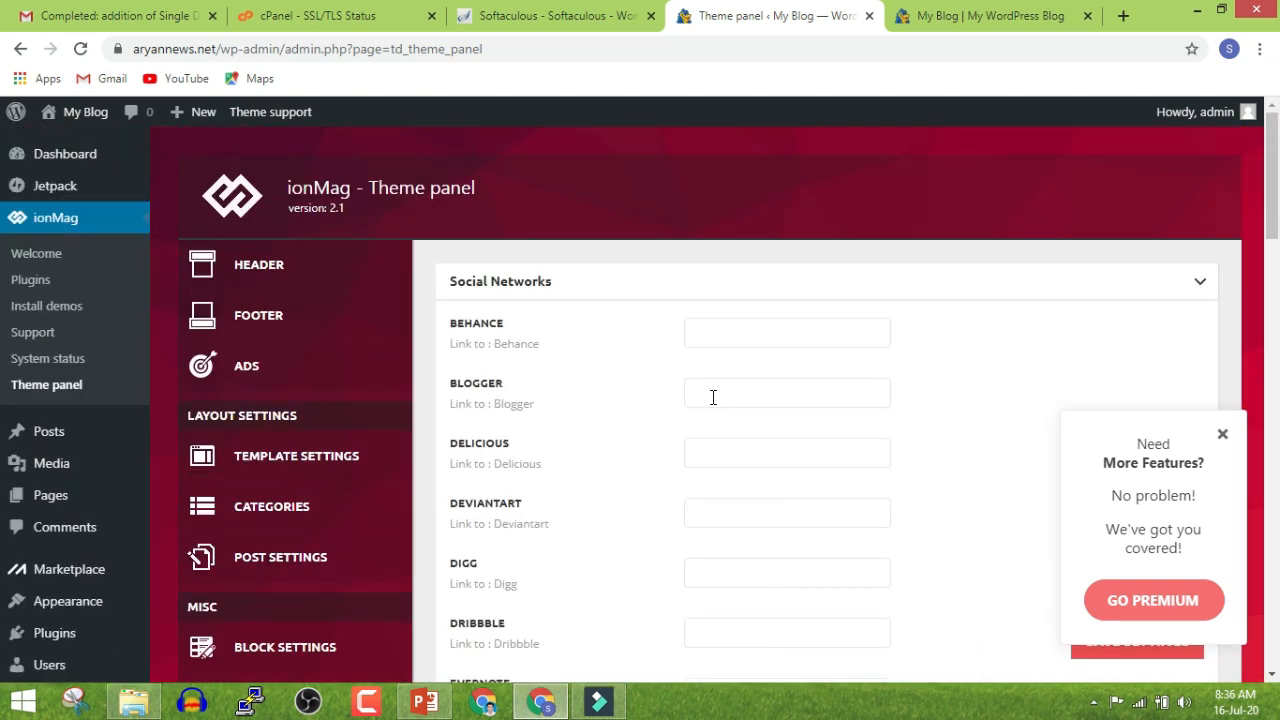
scroll(713, 397, "down", 11)
scroll(713, 397, "up", 11)
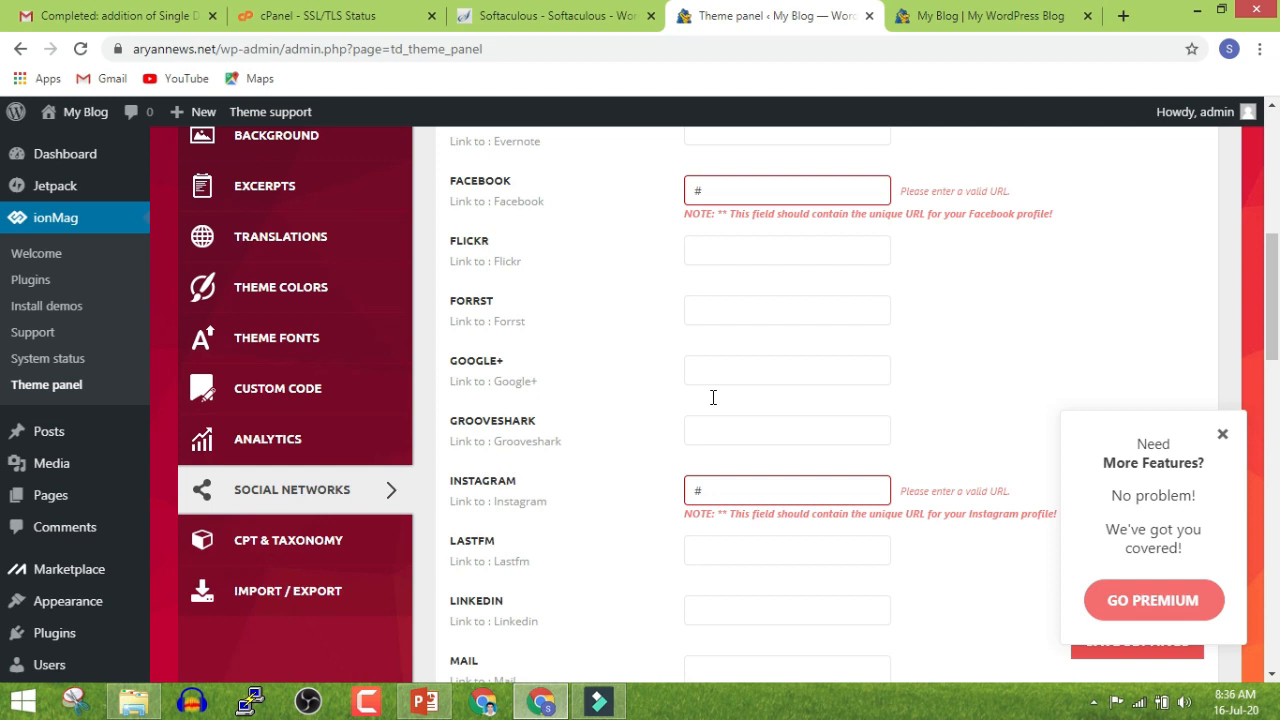
left_click(952, 16)
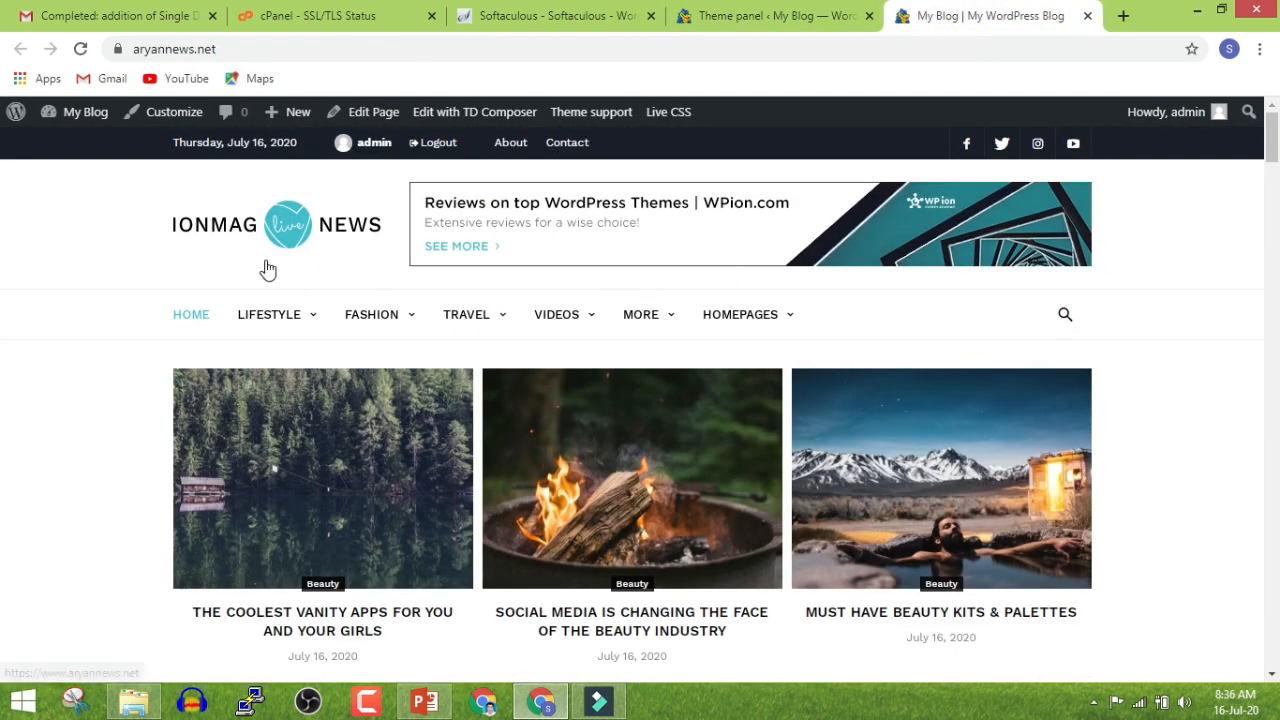
left_click(848, 18)
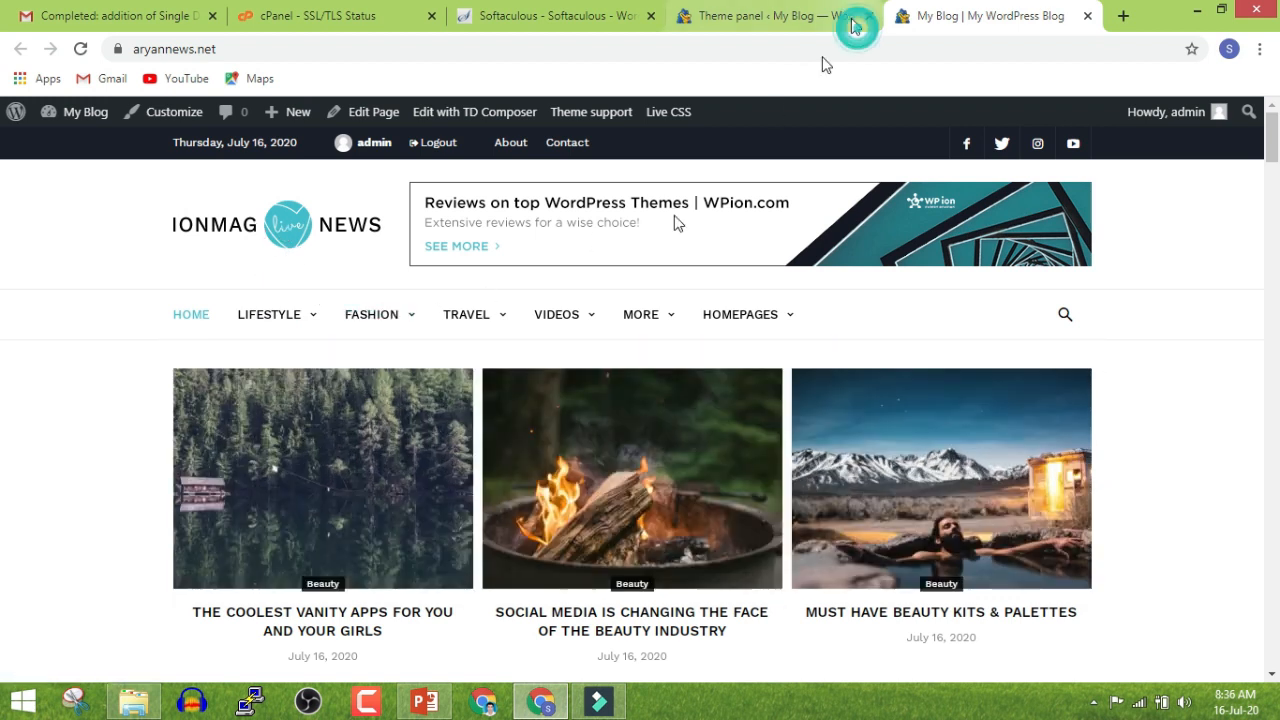
left_click(352, 272)
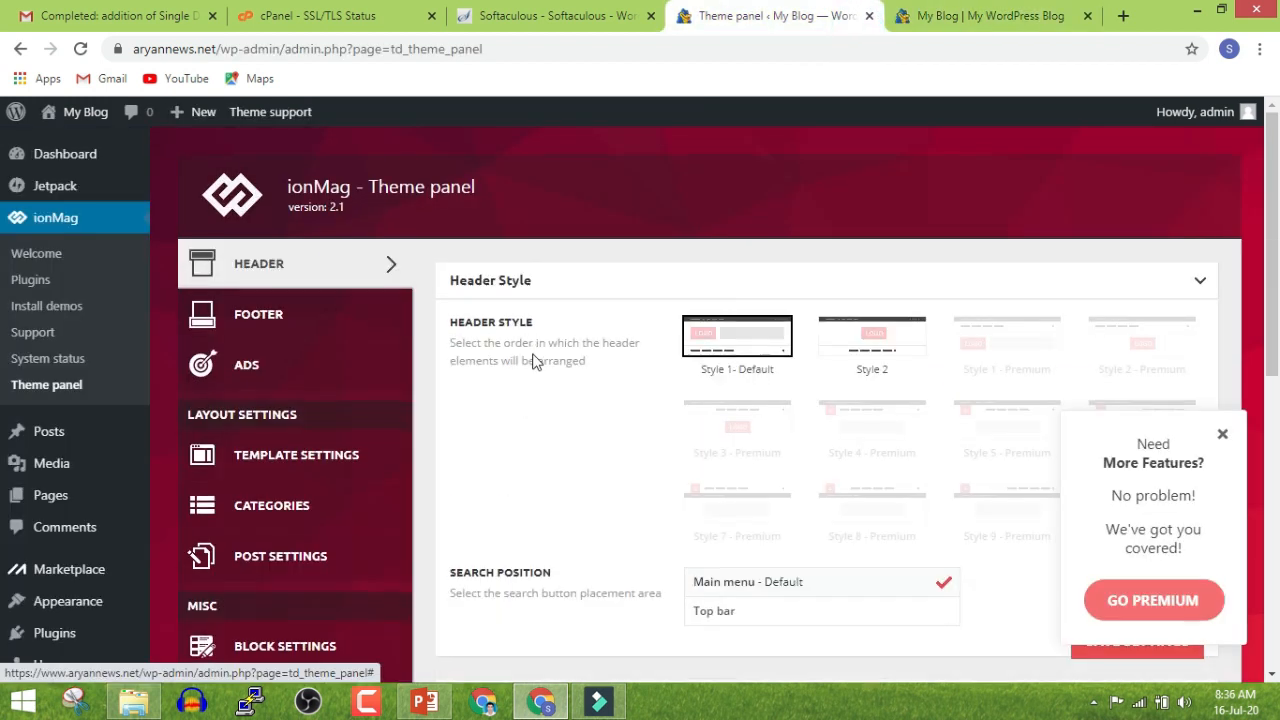
scroll(531, 360, "down", 4)
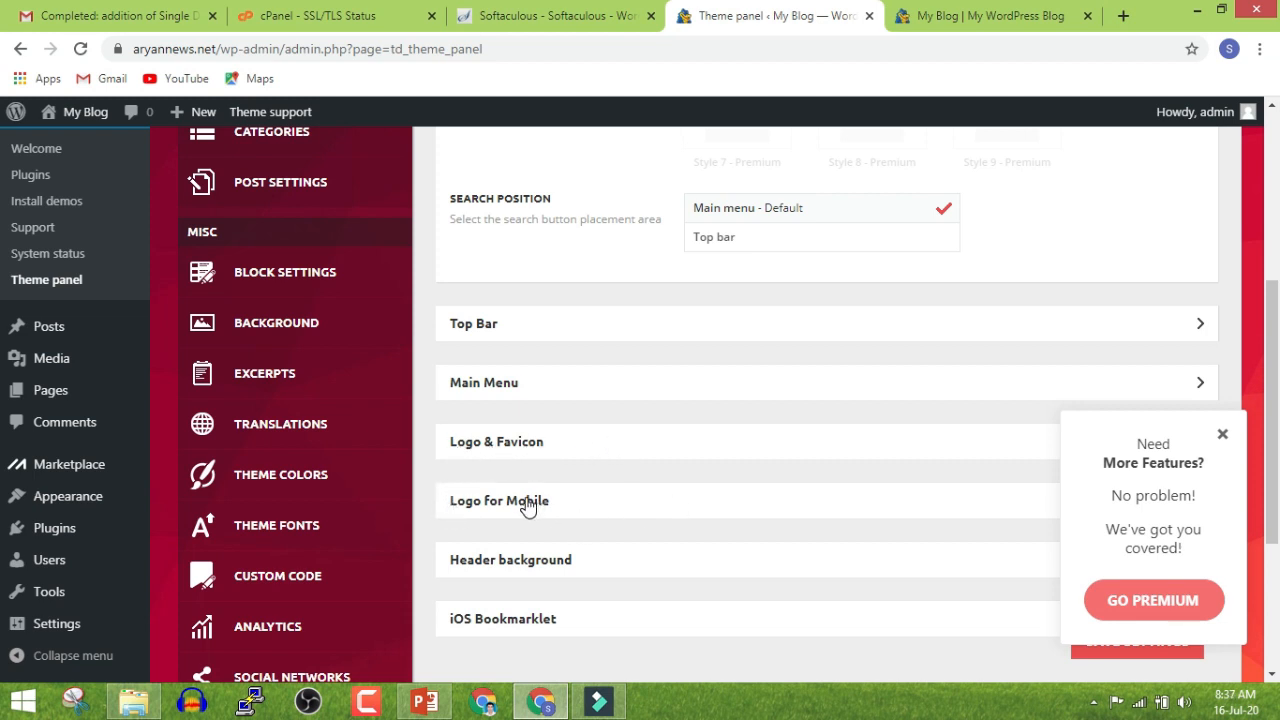
left_click(535, 449)
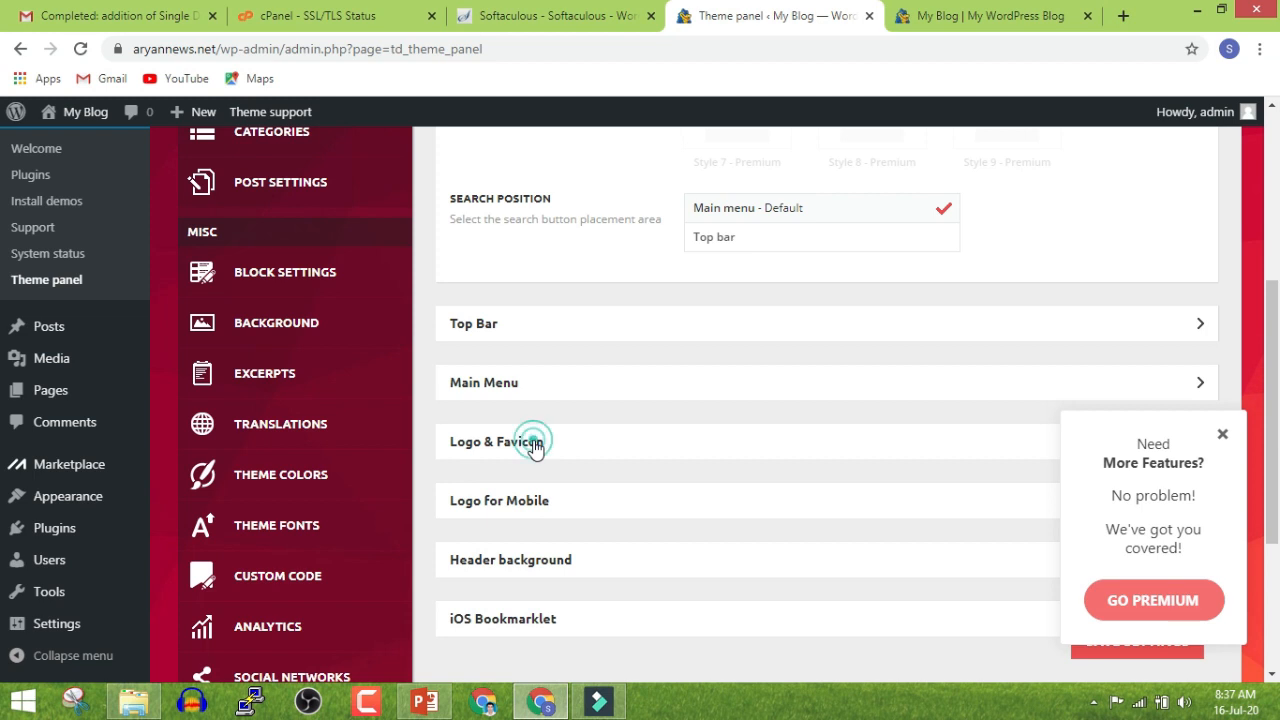
left_click(782, 252)
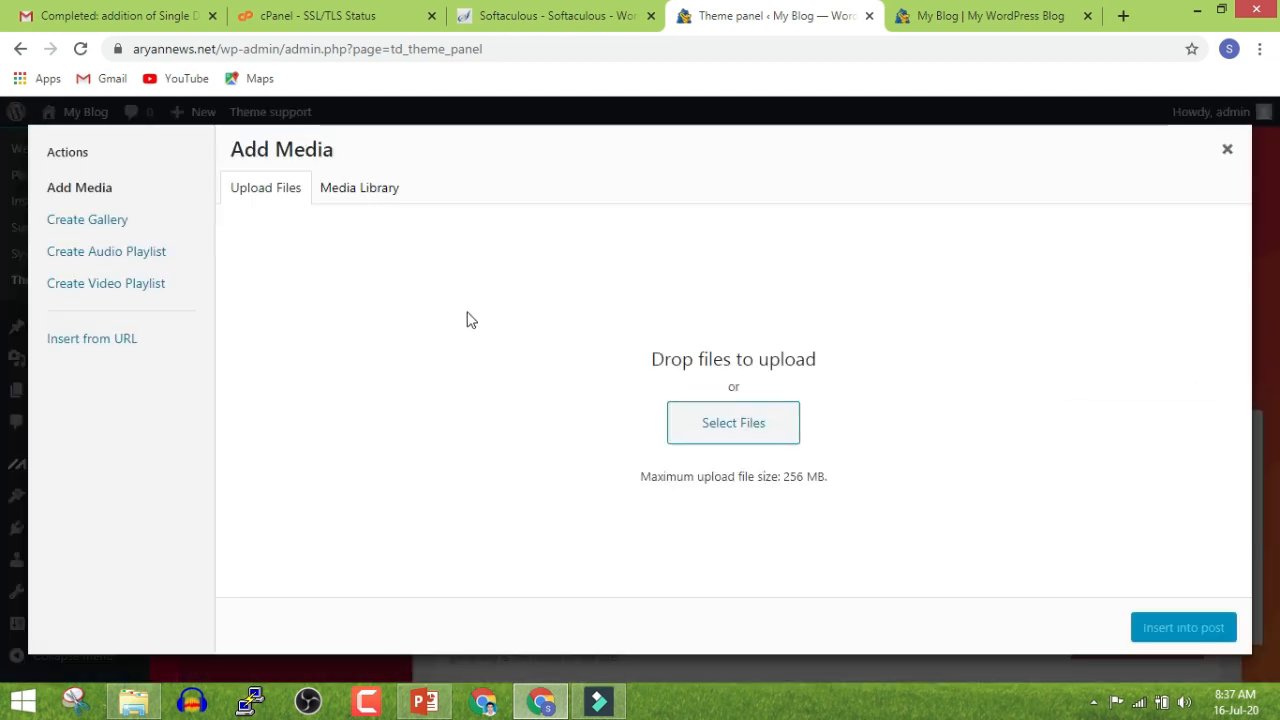
left_click(722, 437)
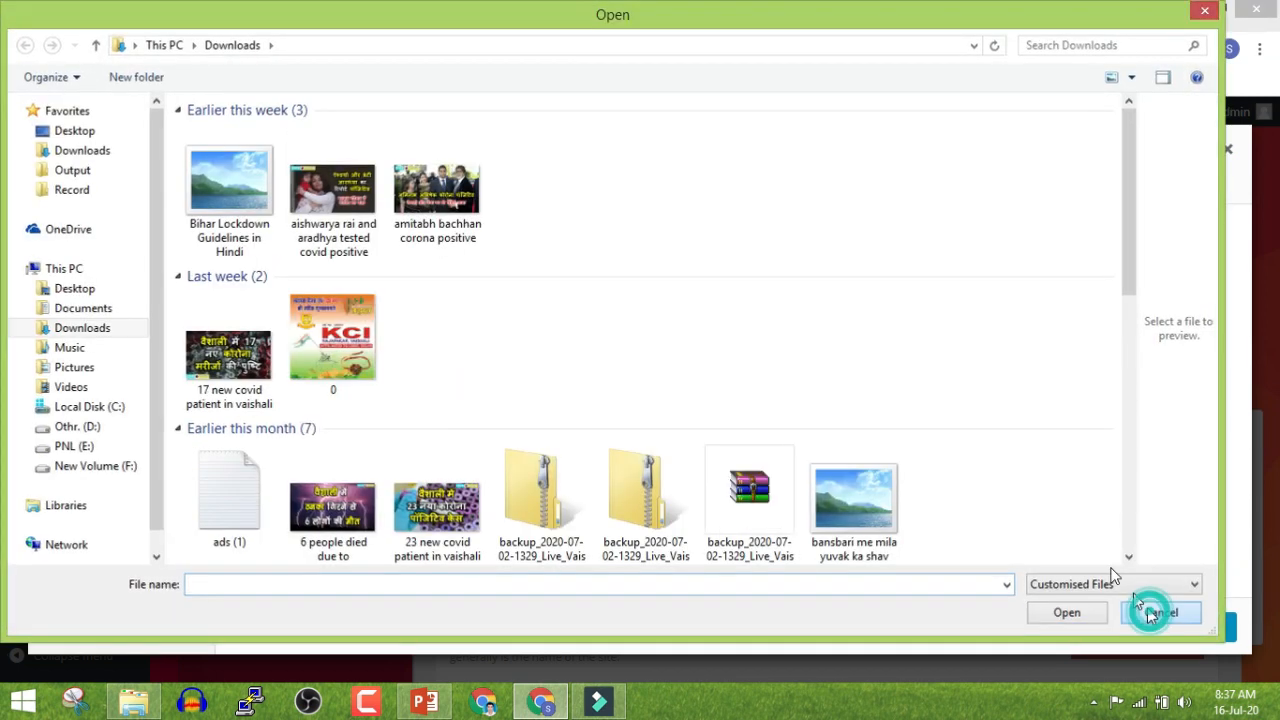
left_click(1145, 609)
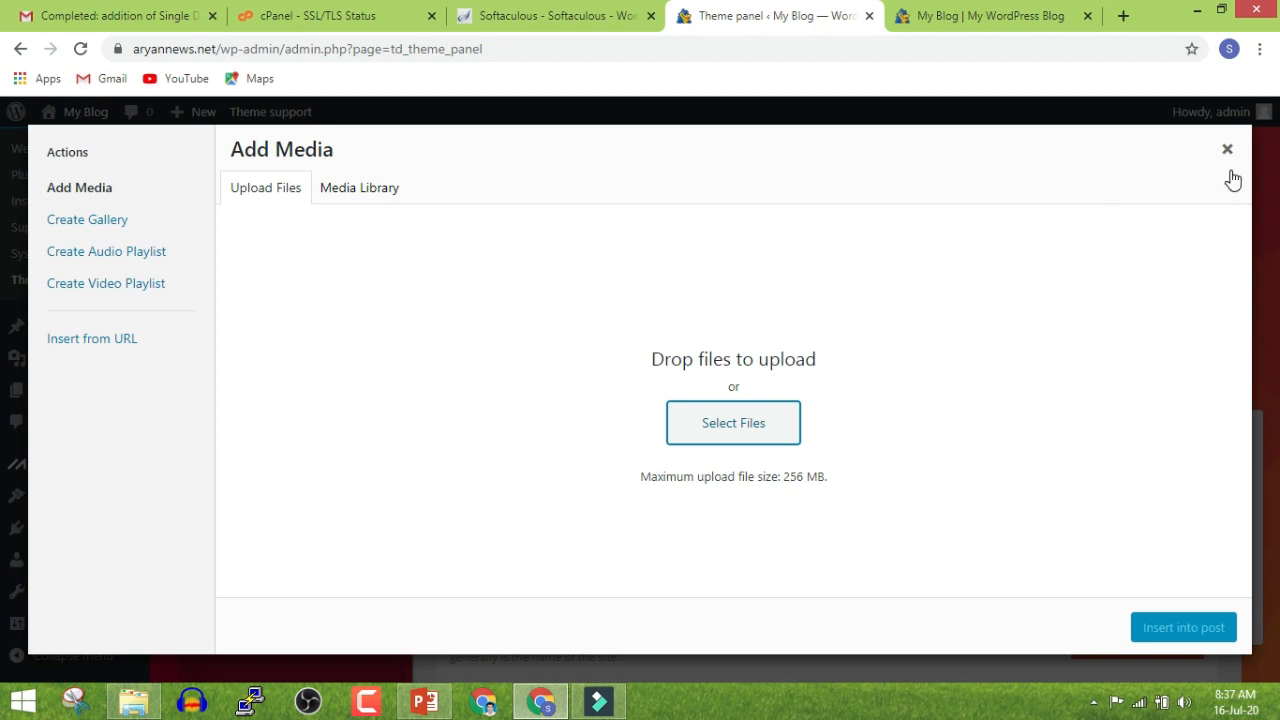
left_click(1227, 149)
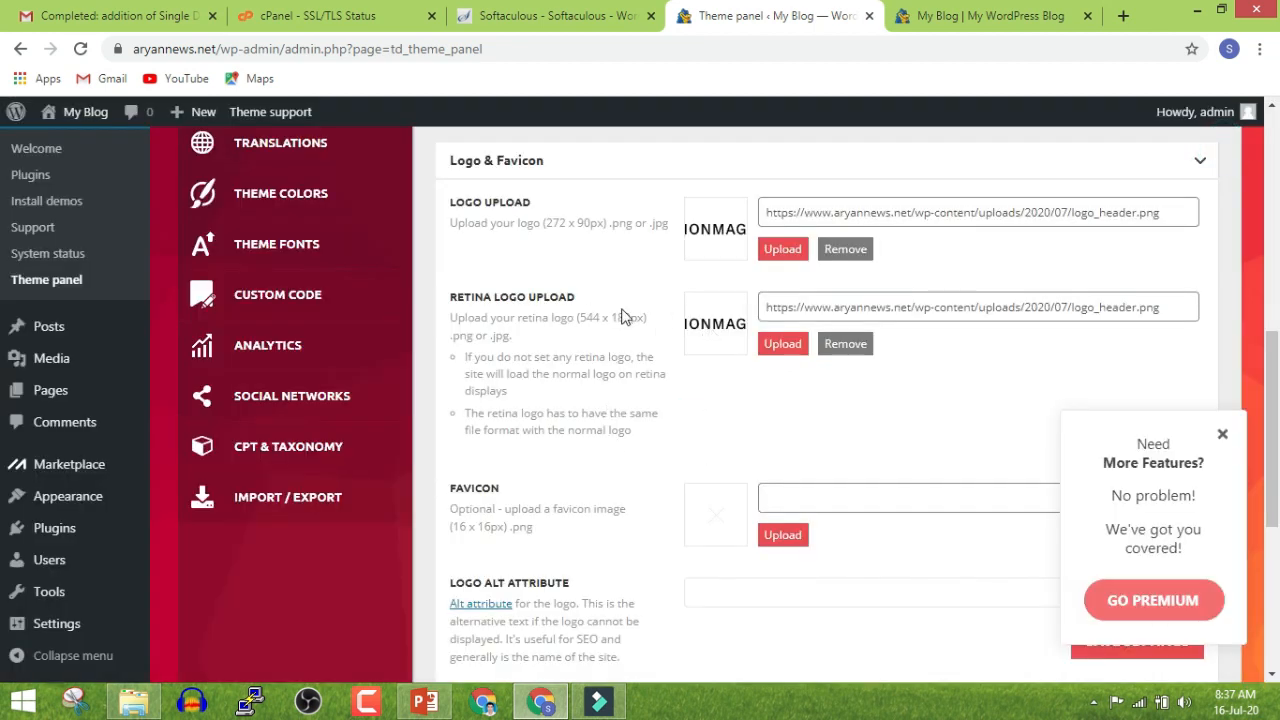
scroll(720, 380, "down", 1)
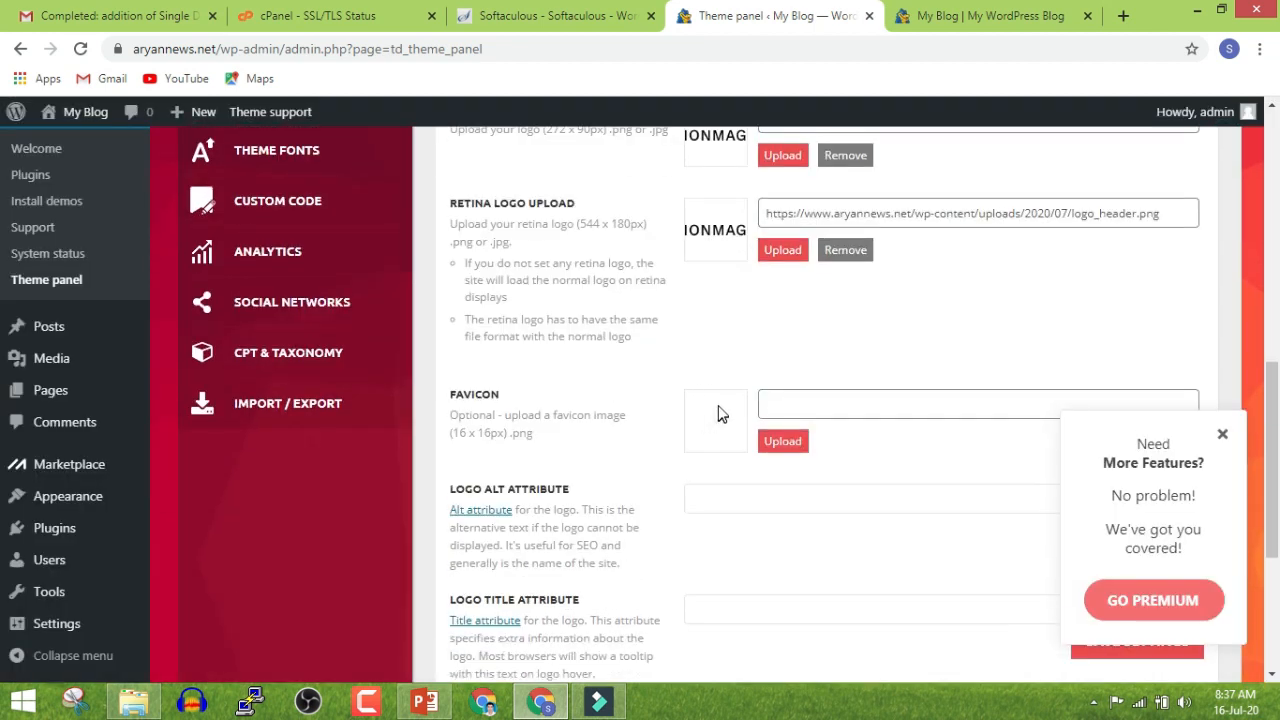
scroll(795, 441, "down", 4)
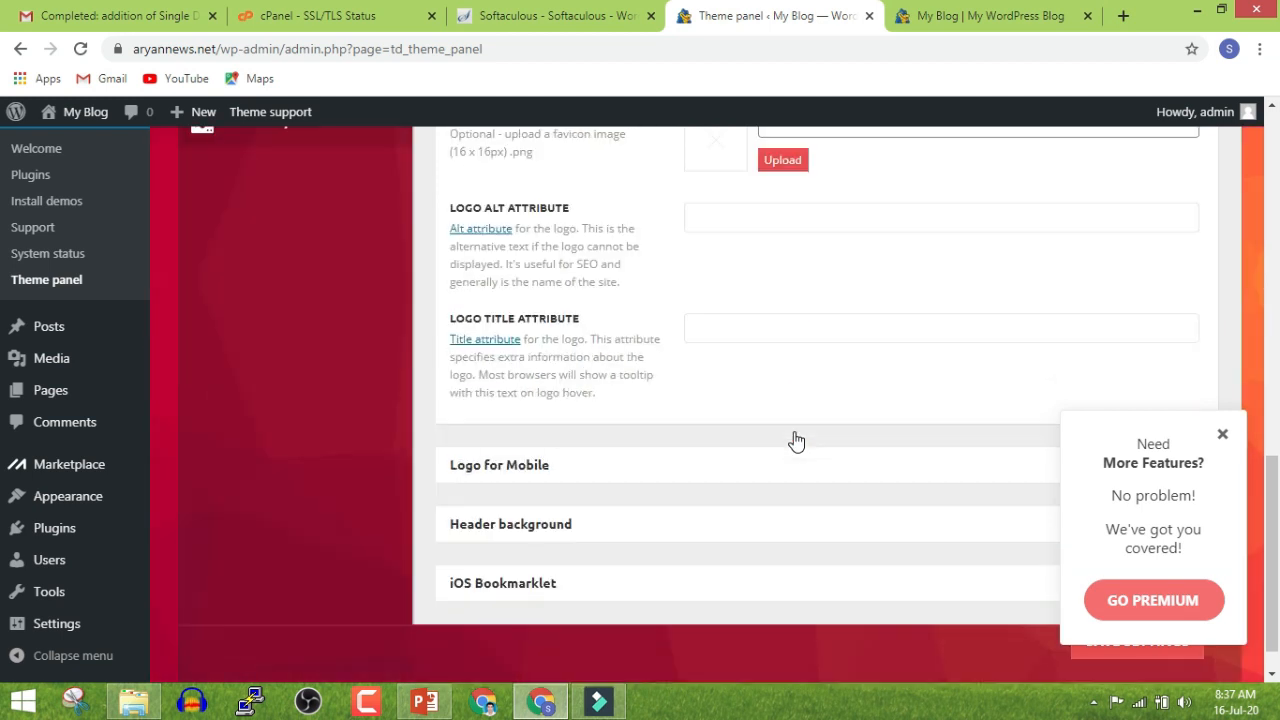
left_click(580, 437)
scroll(580, 434, "down", 4)
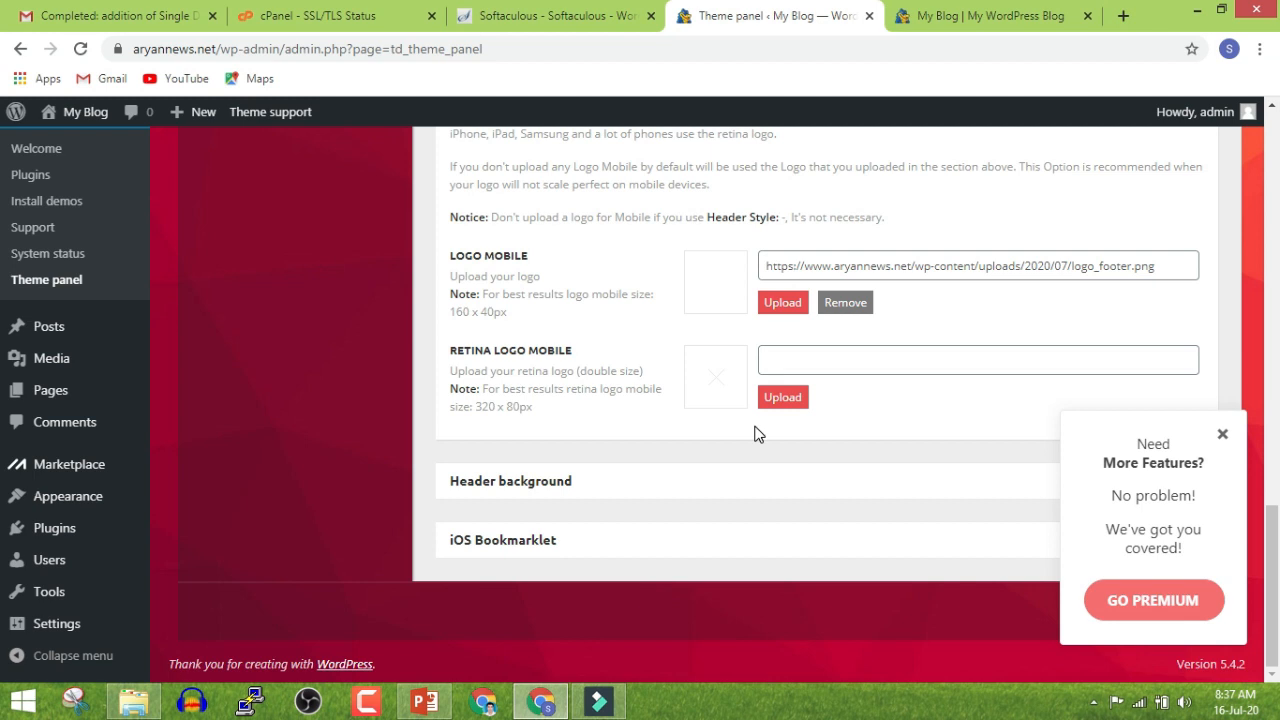
left_click(1015, 10)
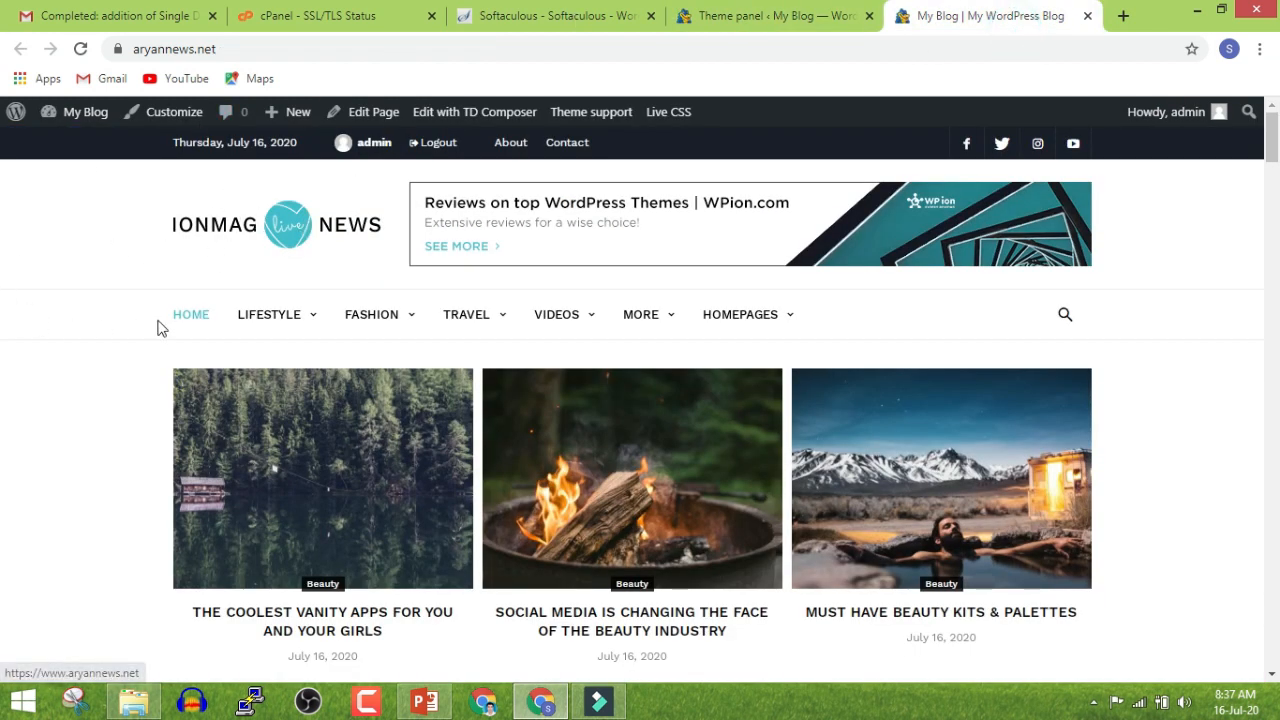
In the Theme panel, collapse Header Style, expand Main Menu, then open the front page's Customizer
left_click(766, 18)
scroll(600, 424, "up", 14)
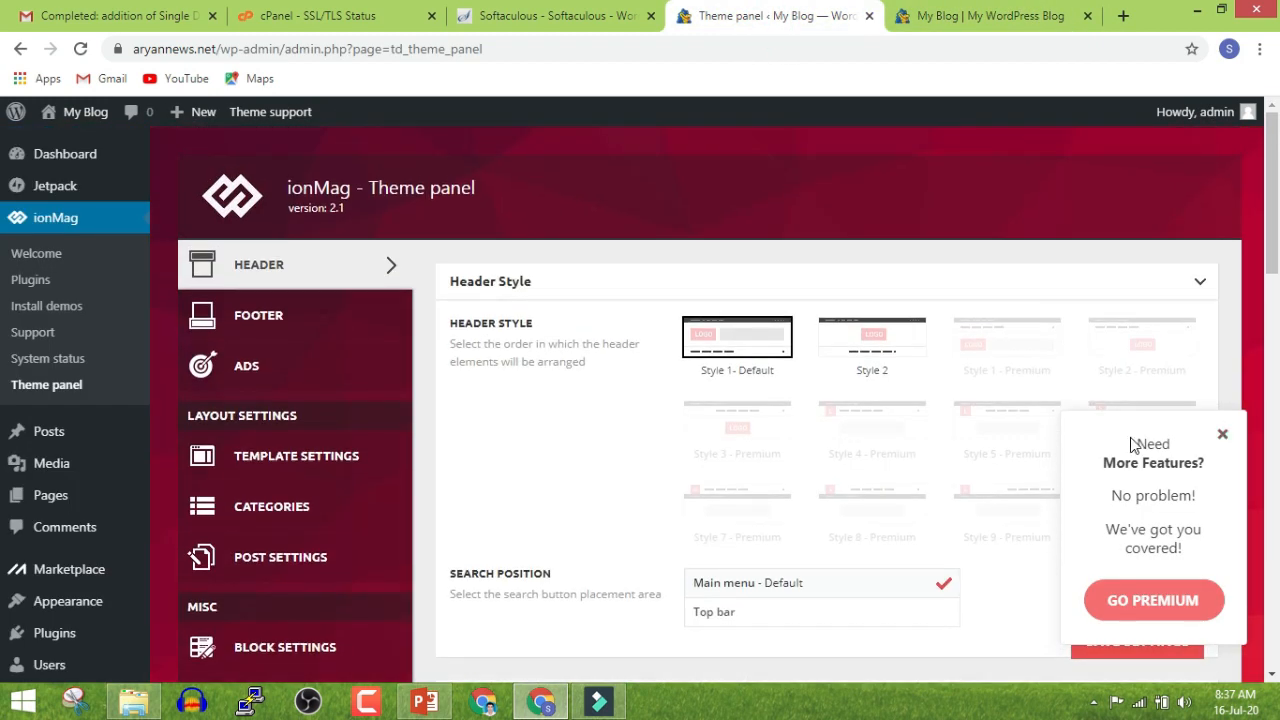
left_click(583, 289)
left_click(563, 400)
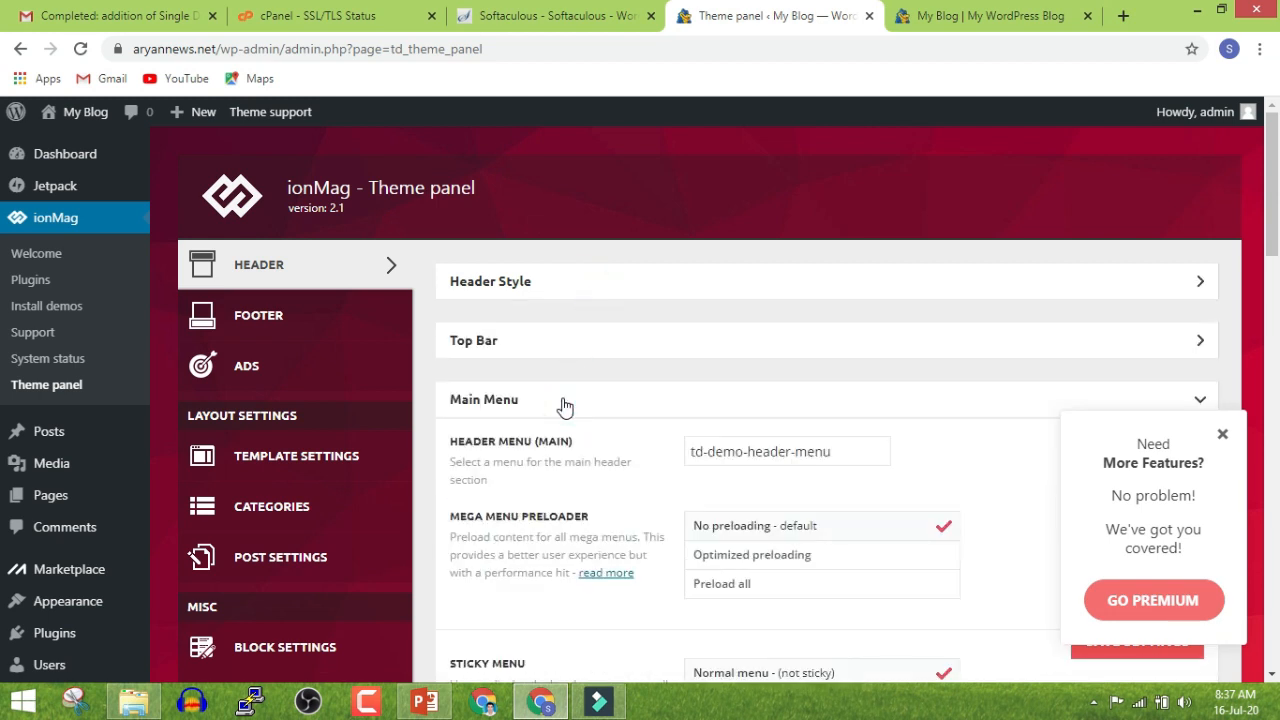
scroll(563, 400, "down", 2)
scroll(636, 320, "down", 6)
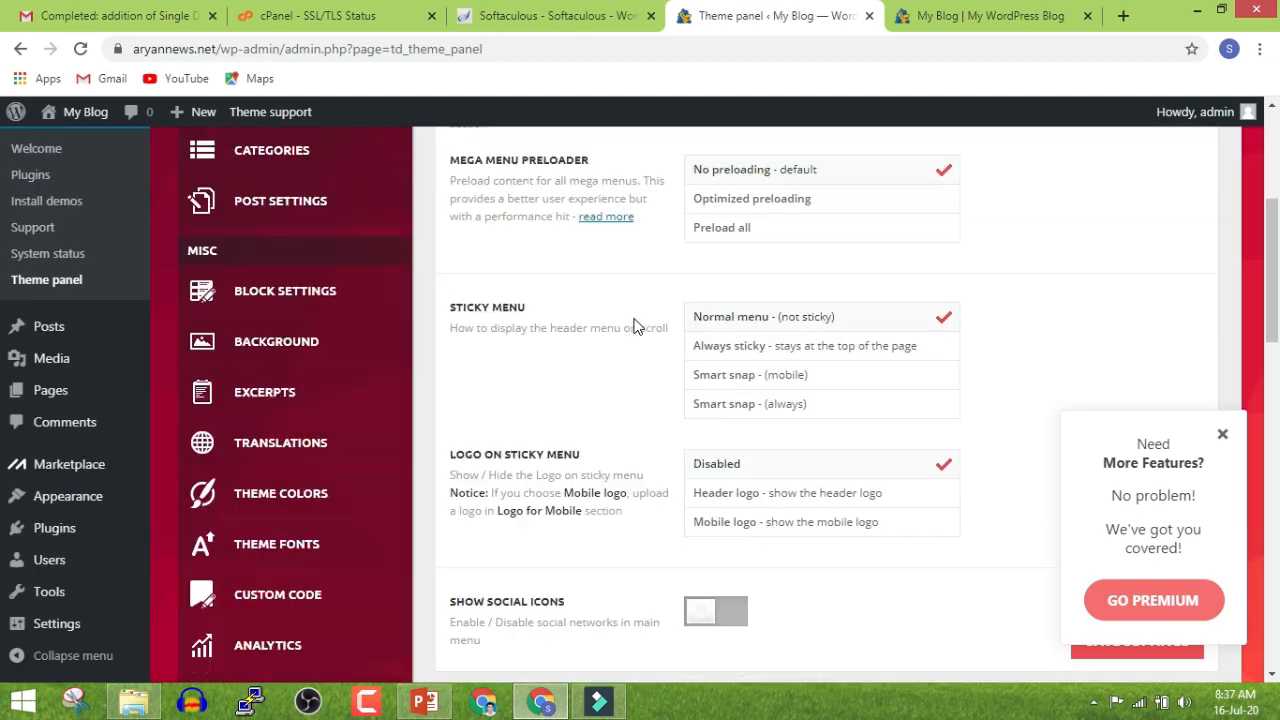
left_click(945, 18)
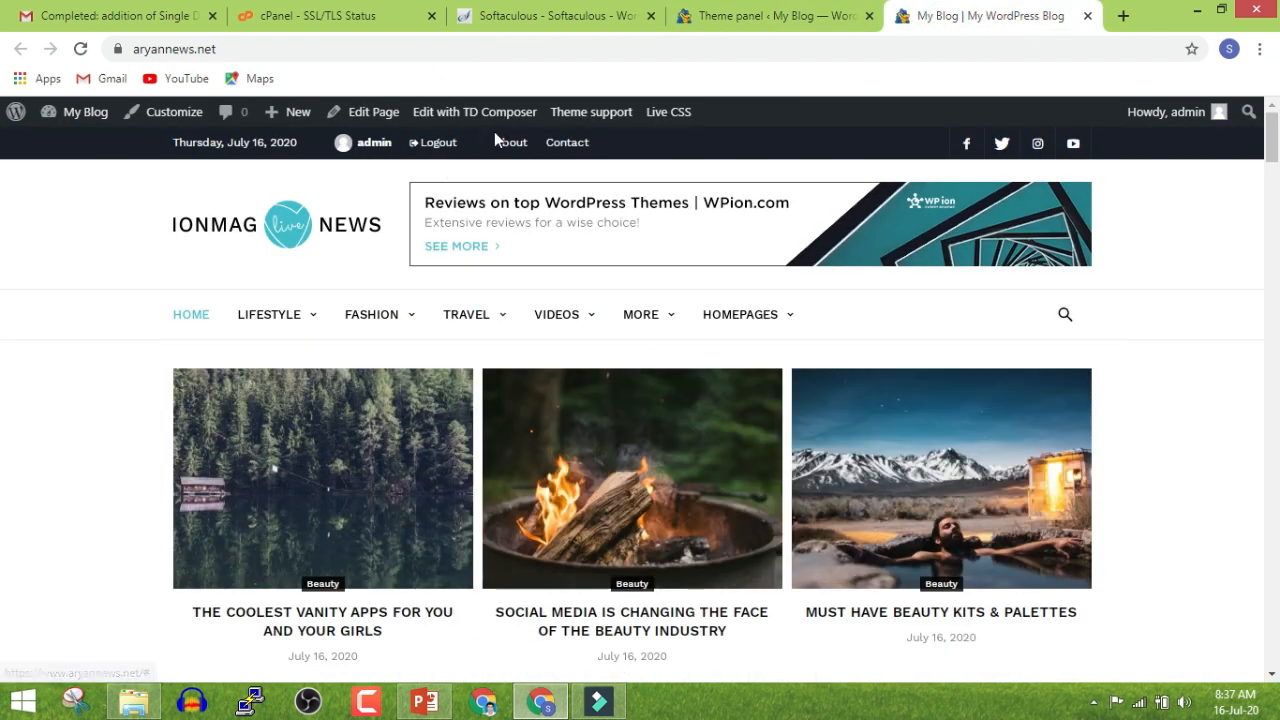
left_click(172, 110)
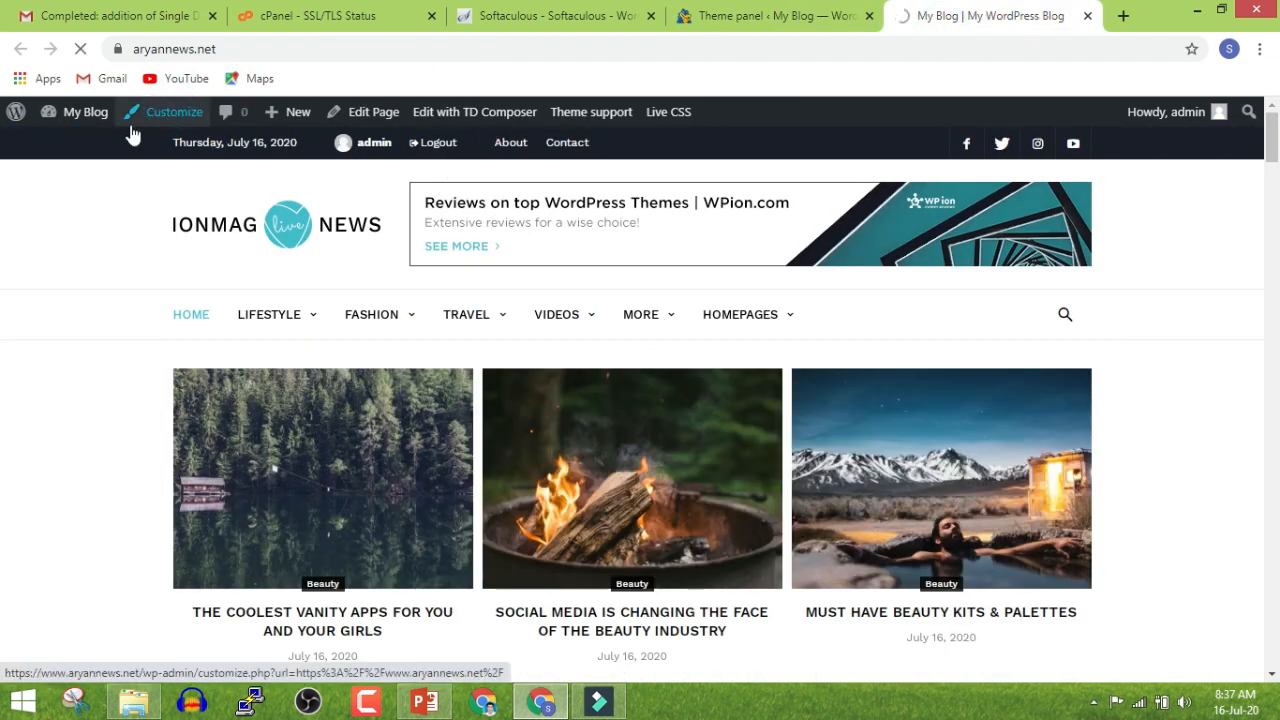
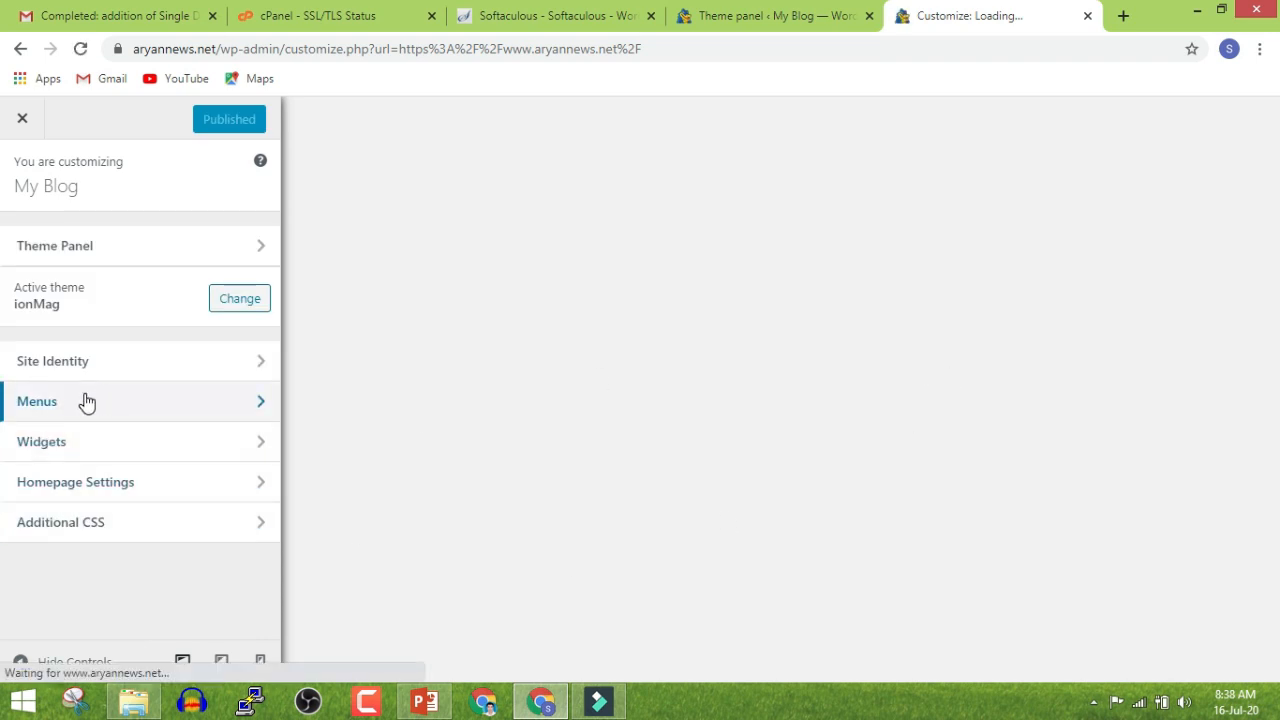
Open the td-demo-header-menu in the Customizer's Menus section
left_click(124, 402)
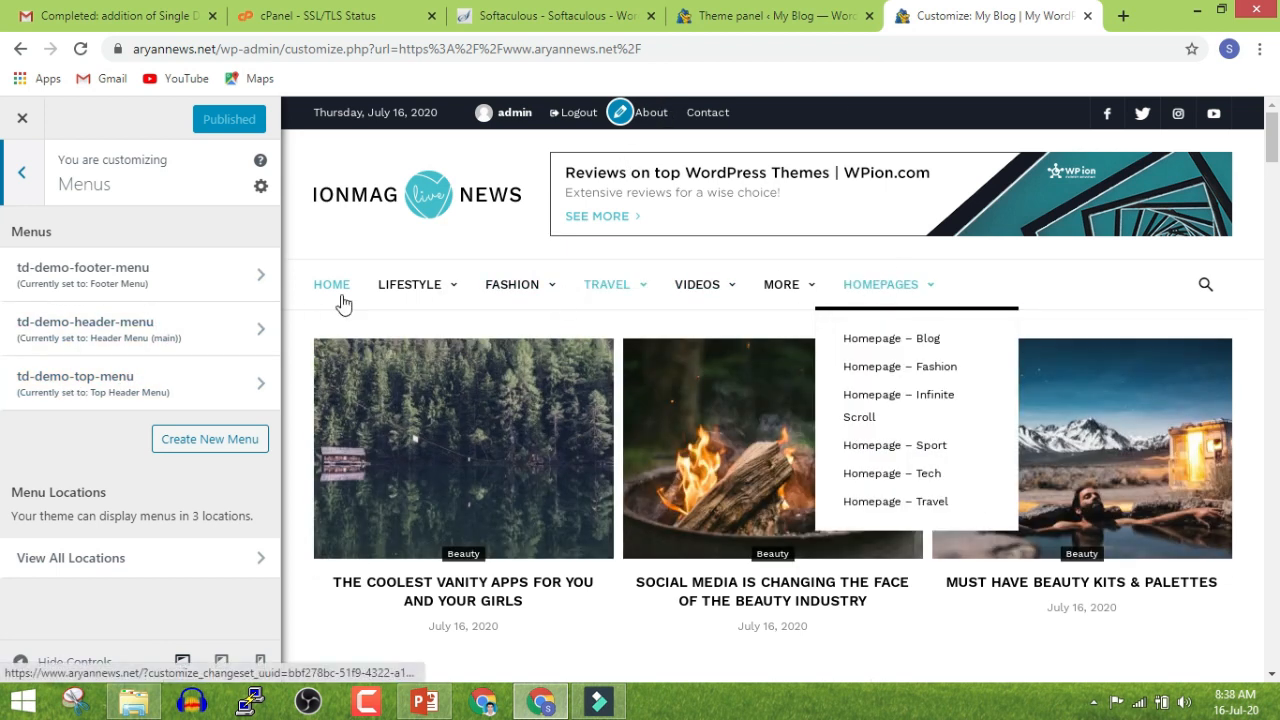
left_click(160, 325)
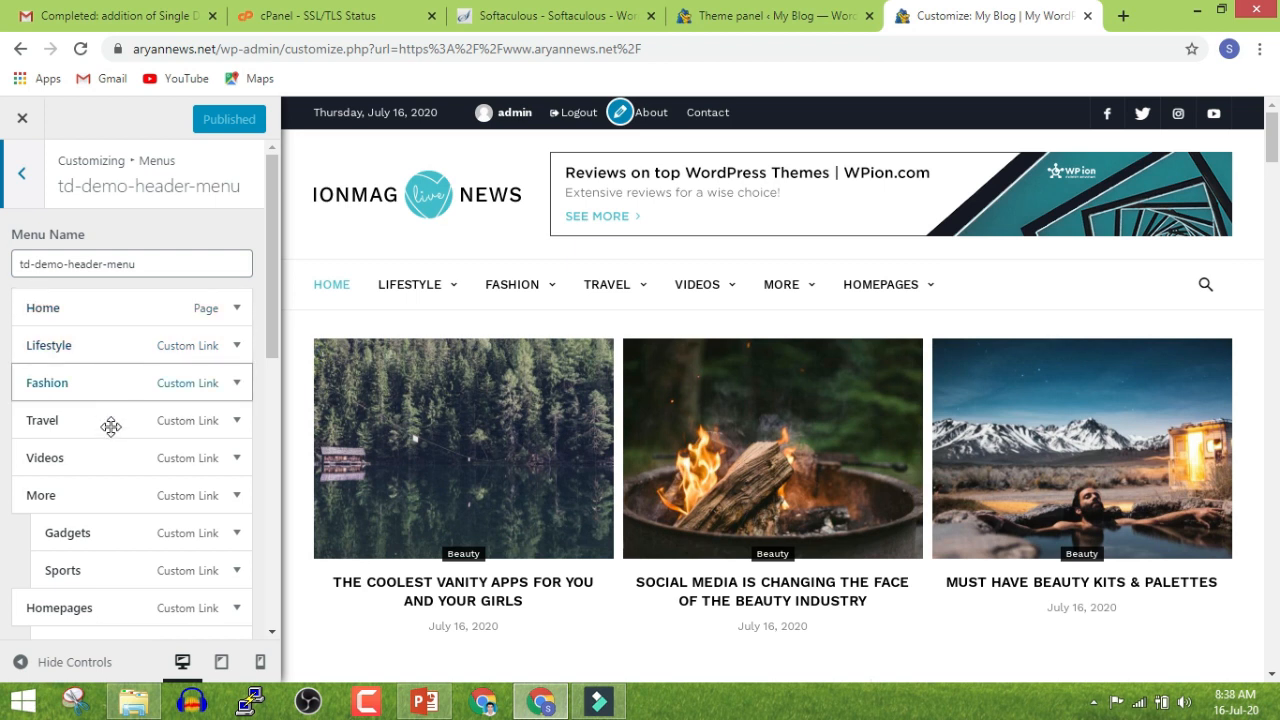
scroll(110, 426, "down", 5)
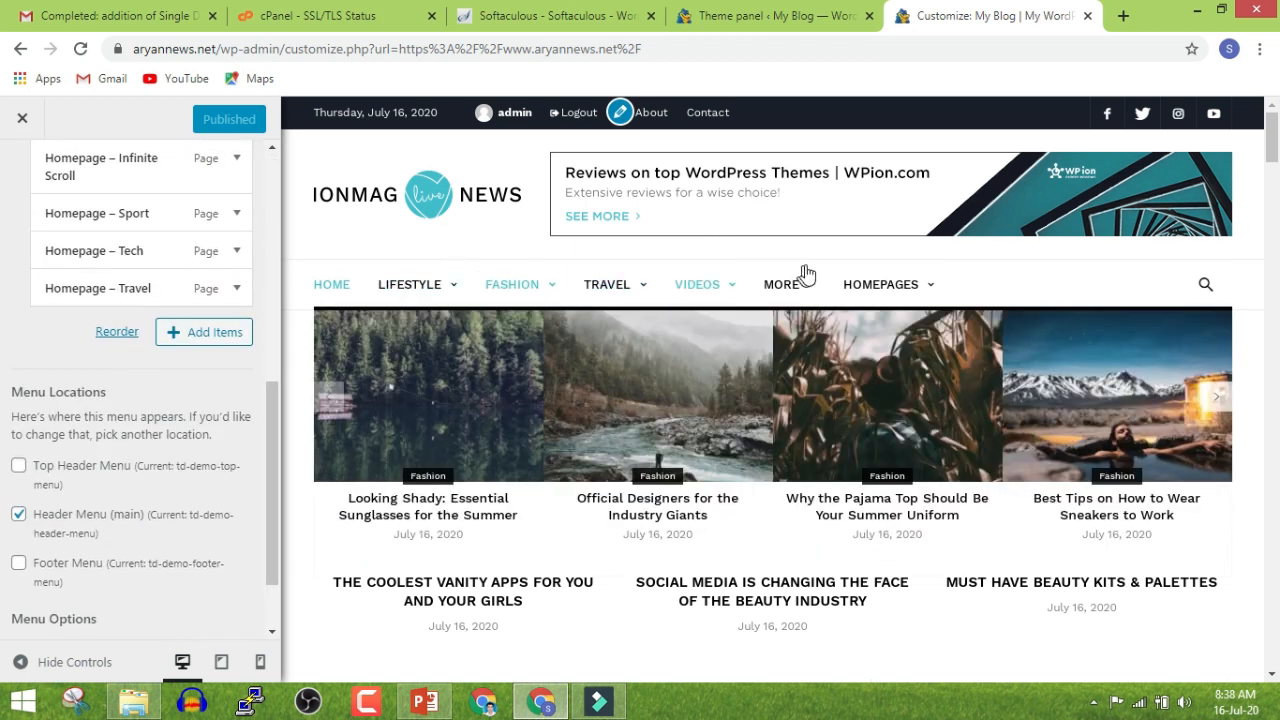
scroll(20, 366, "up", 3)
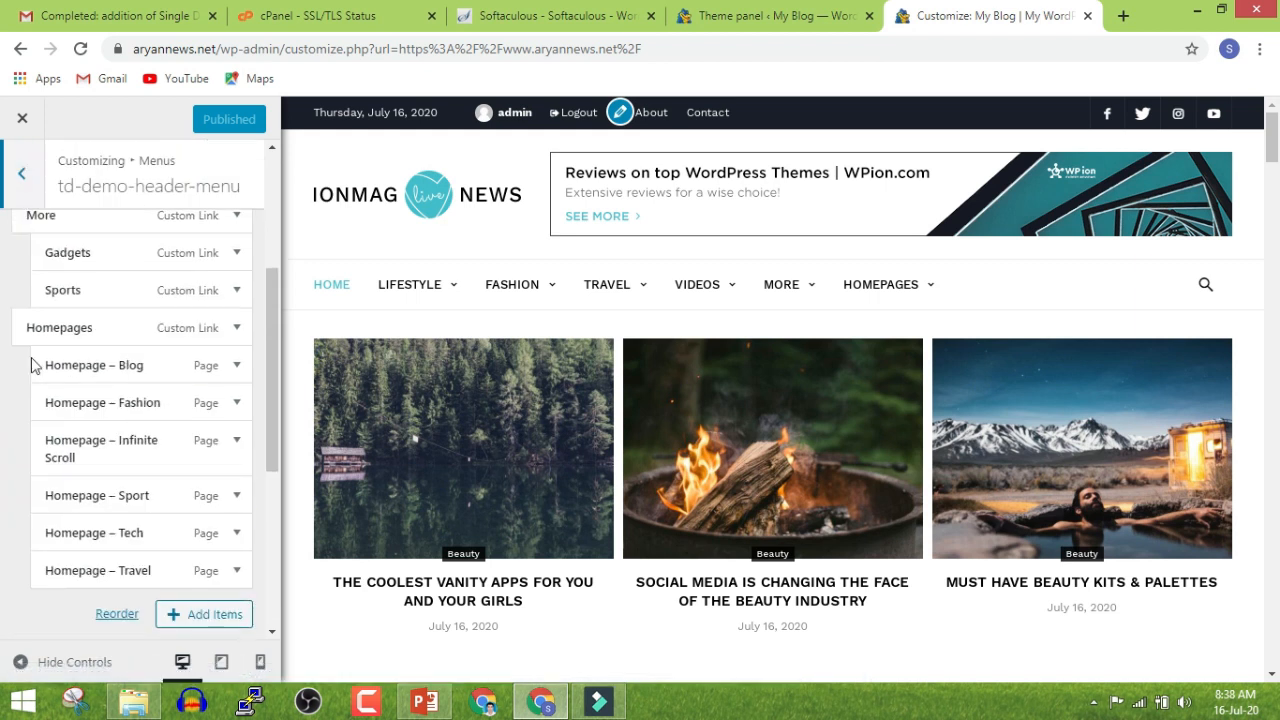
scroll(31, 366, "up", 5)
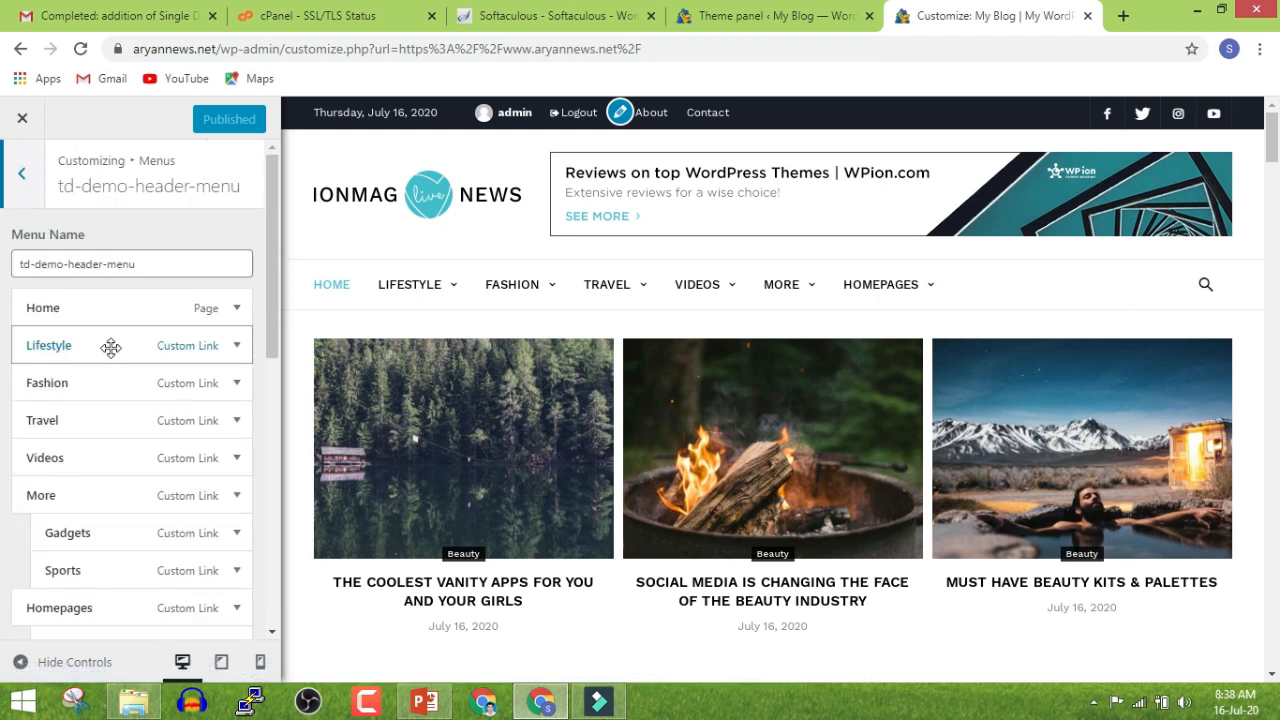
Relabel the Lifestyle menu item as Sports, publish, and close the Customizer
left_click(236, 344)
left_click(65, 452)
double_click(65, 452)
type("Sports")
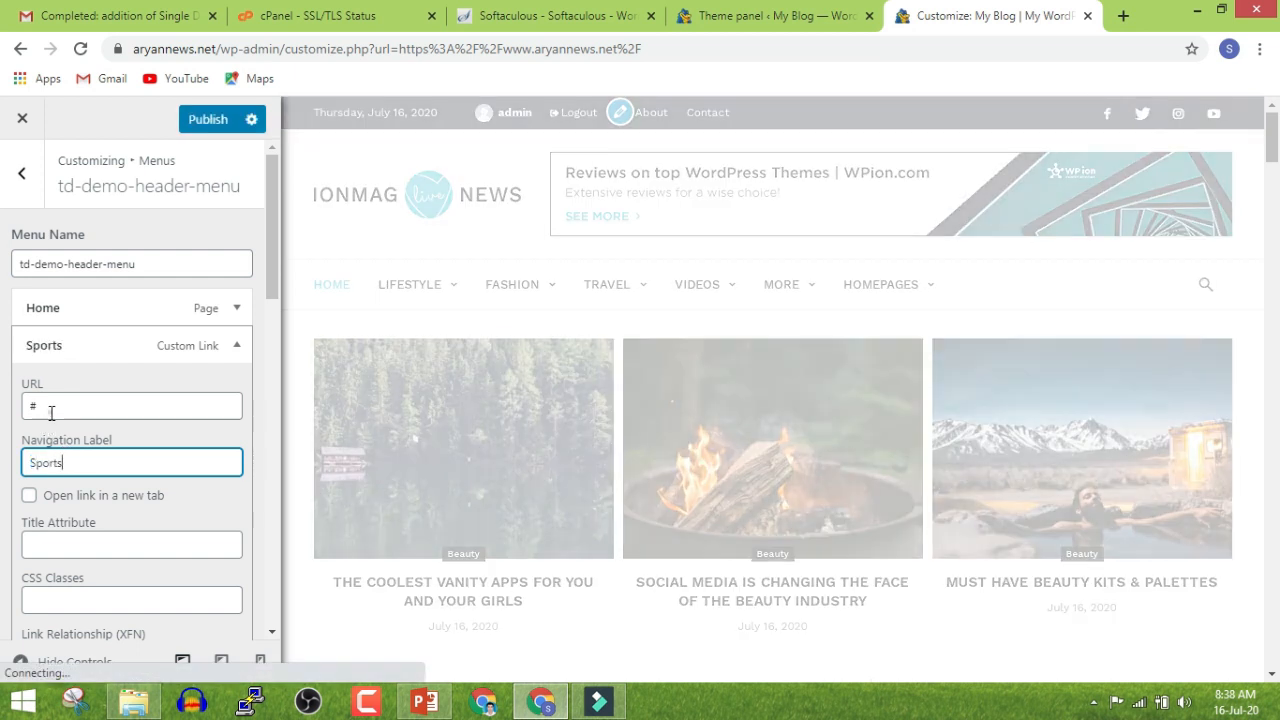
double_click(51, 410)
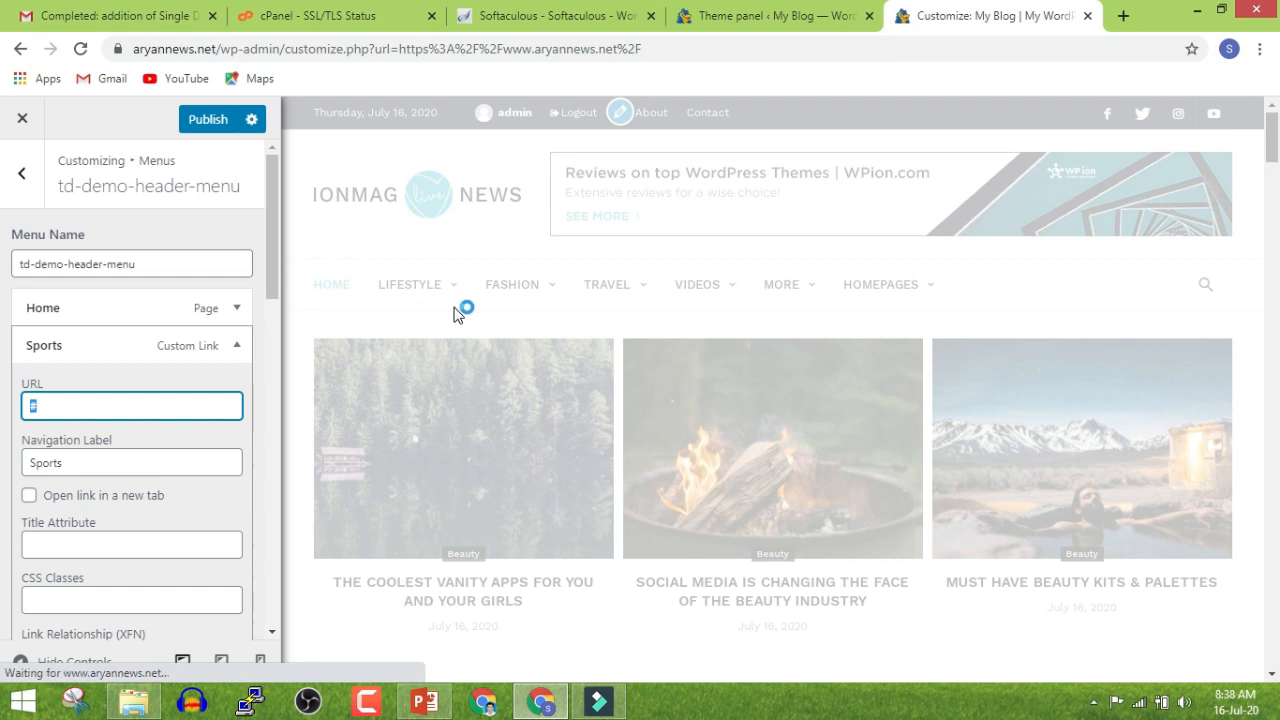
scroll(356, 340, "down", 5)
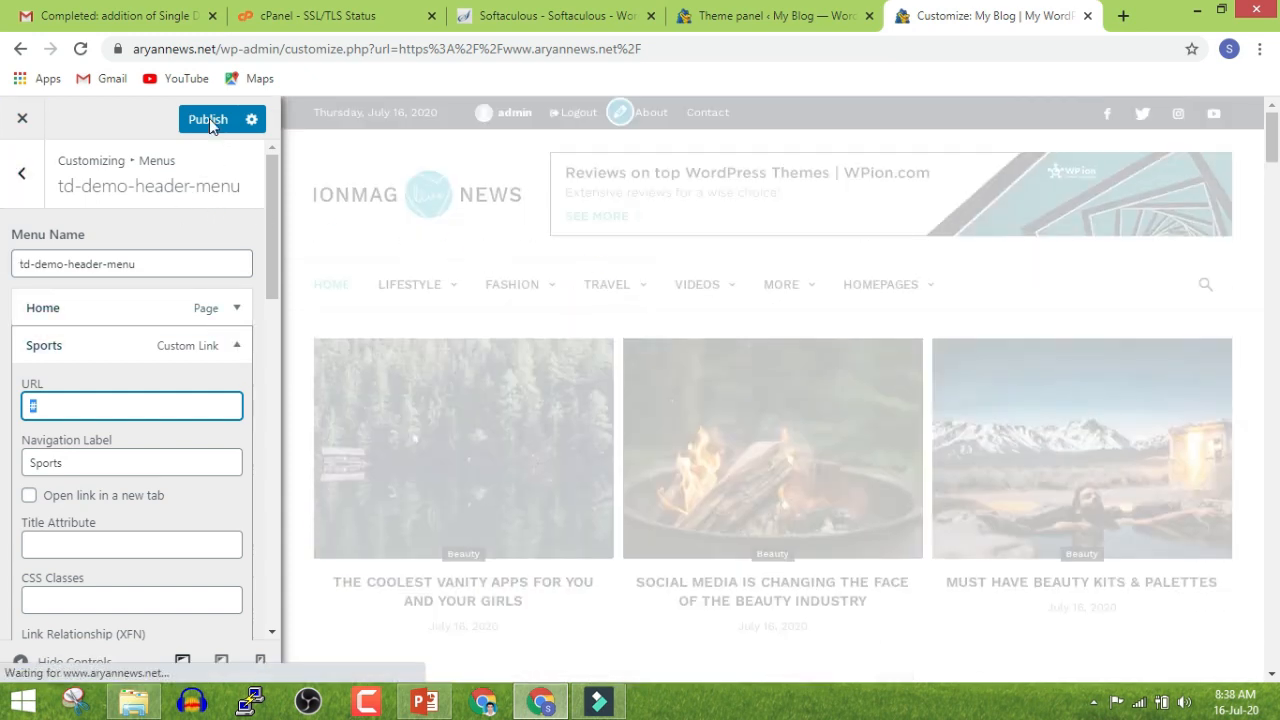
left_click(208, 119)
left_click(20, 121)
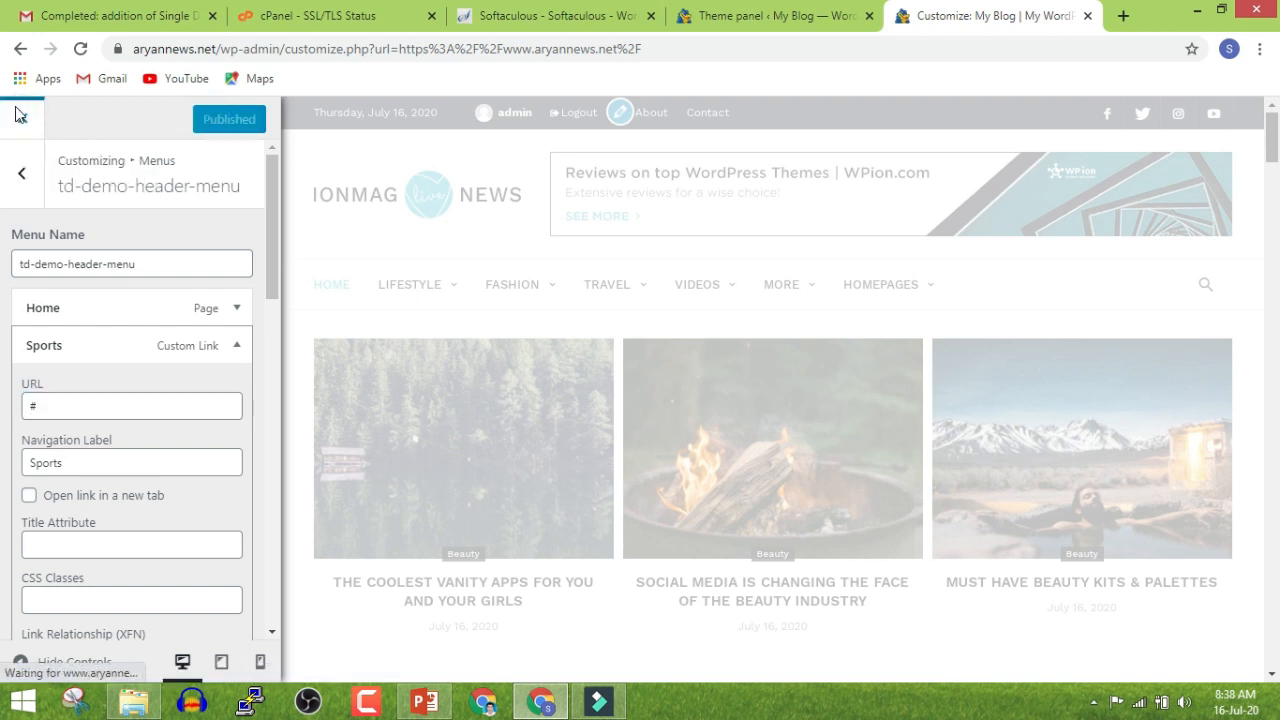
left_click(22, 119)
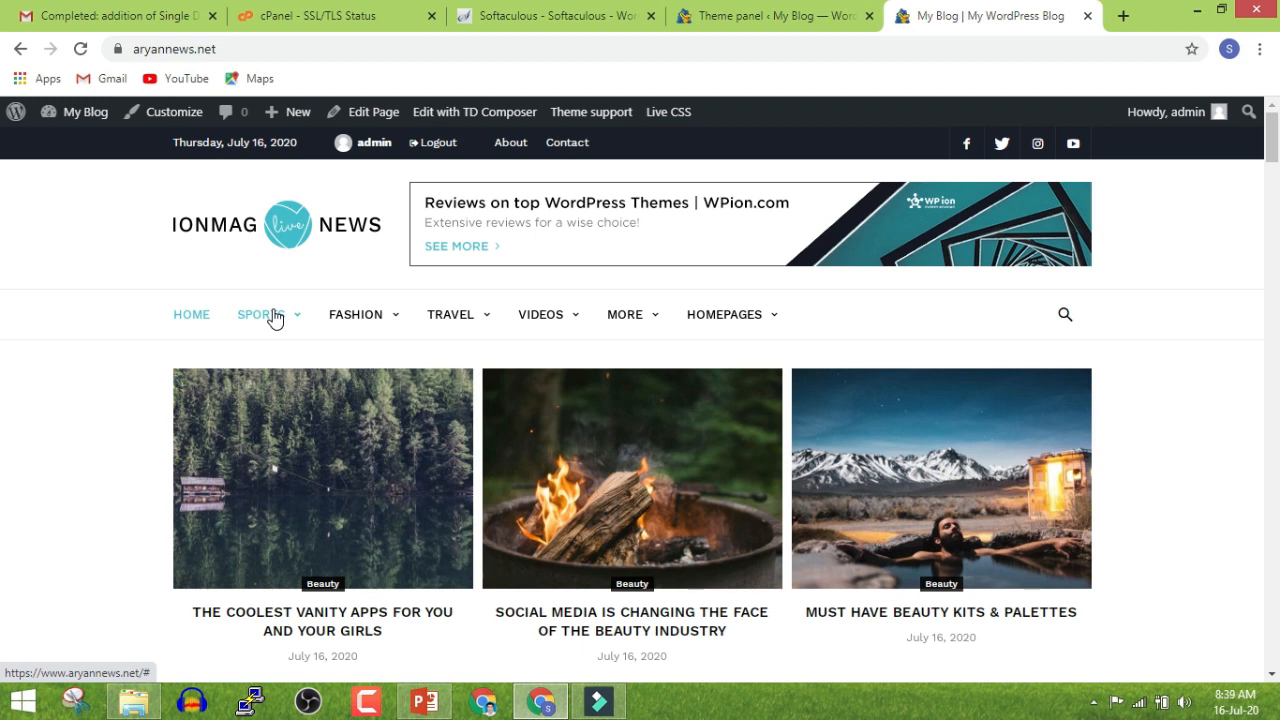
Compare the live site and Theme panel tabs, then go to the installed Plugins page
left_click(757, 12)
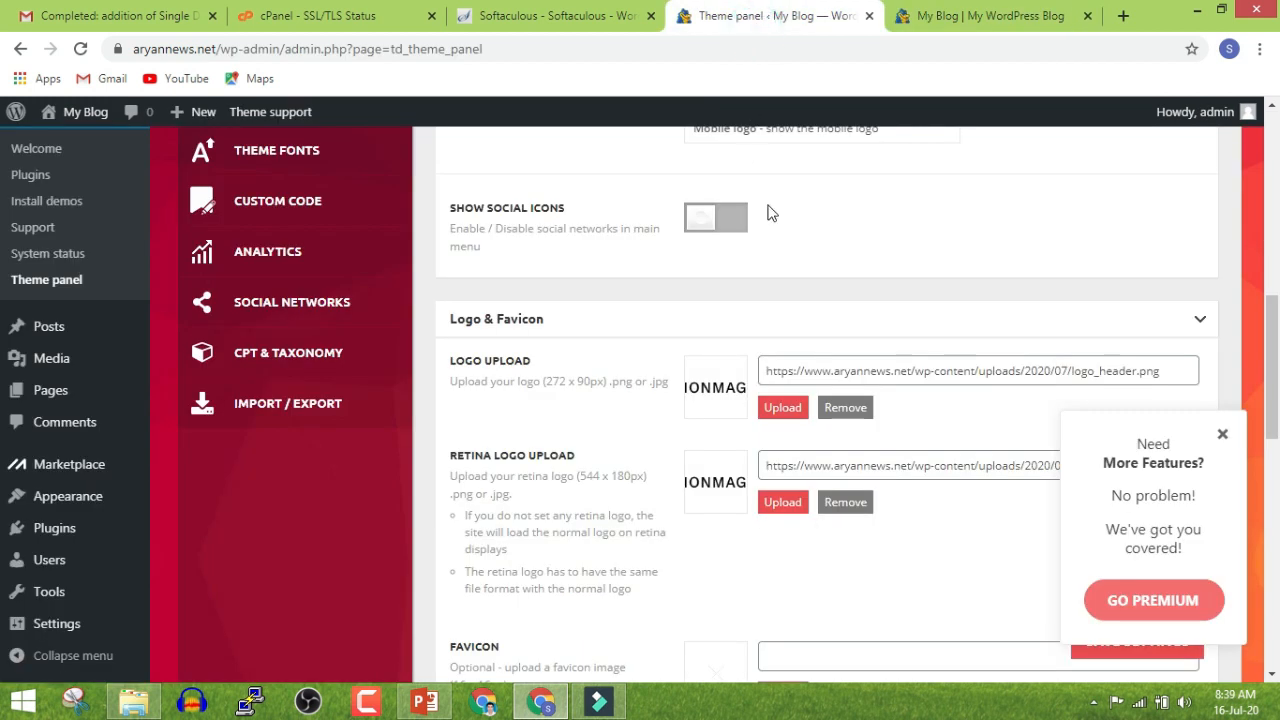
left_click(935, 18)
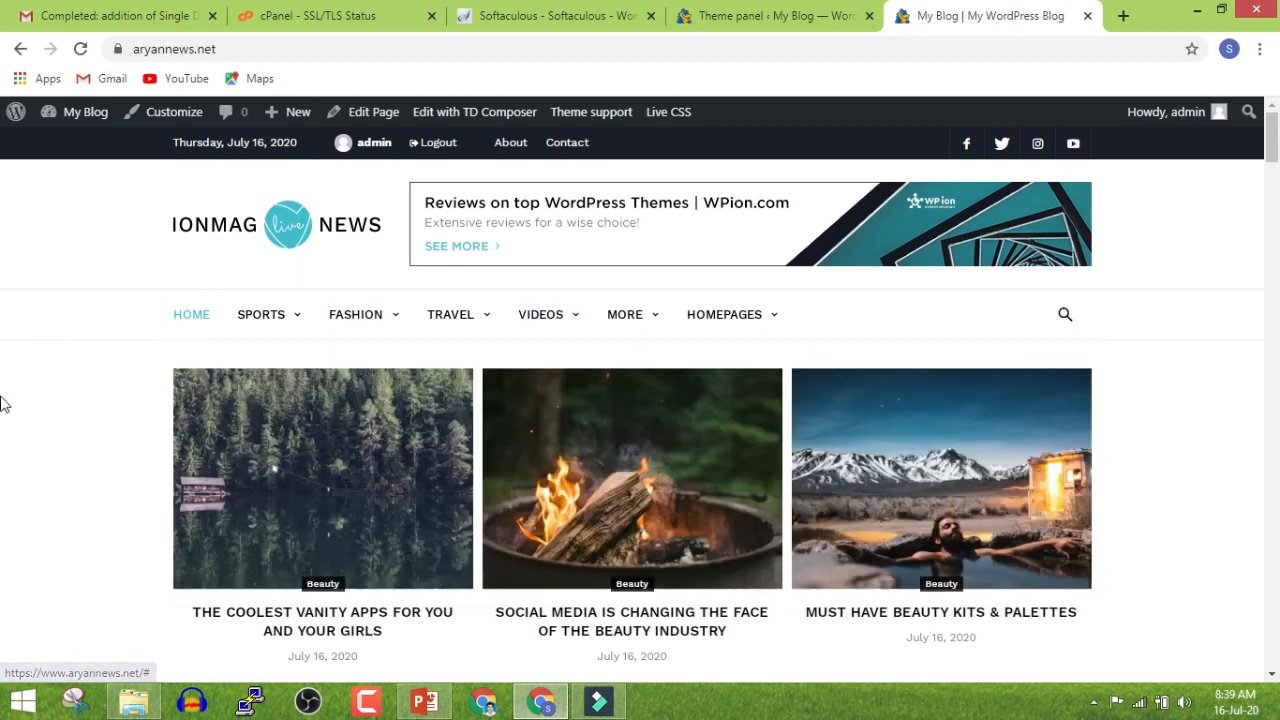
scroll(537, 266, "down", 3)
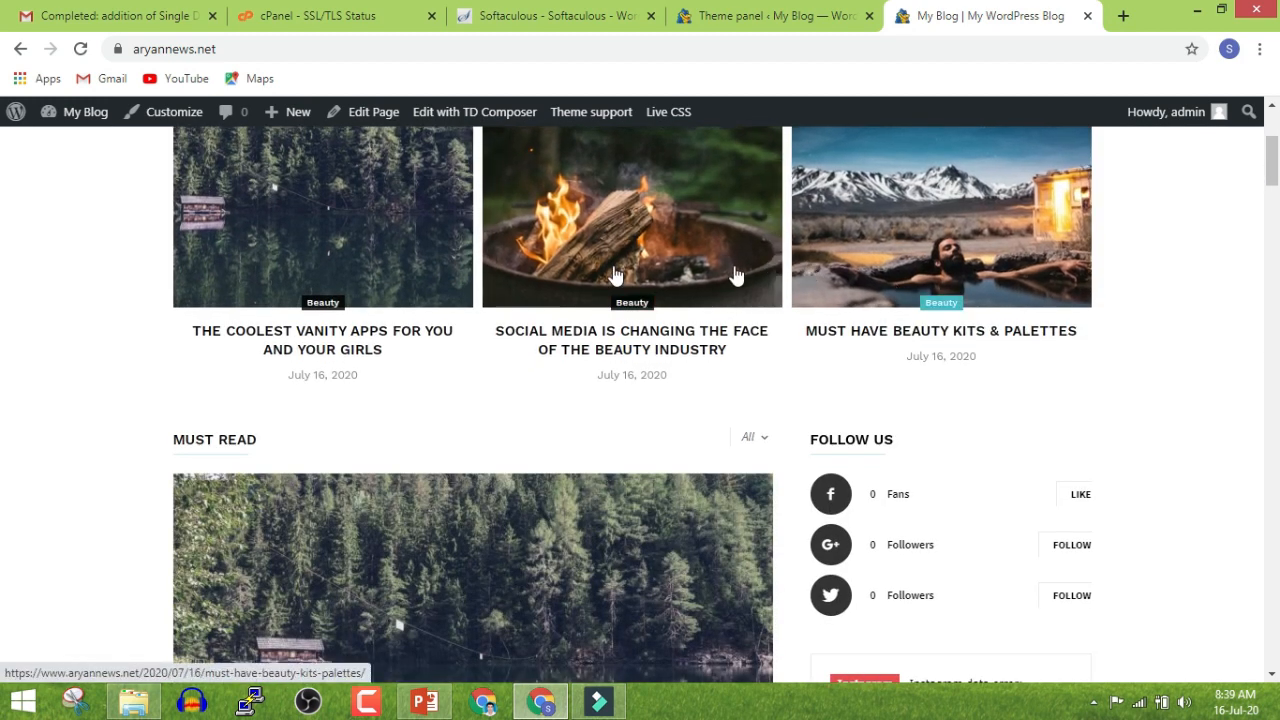
scroll(340, 315, "down", 5)
scroll(345, 323, "down", 10)
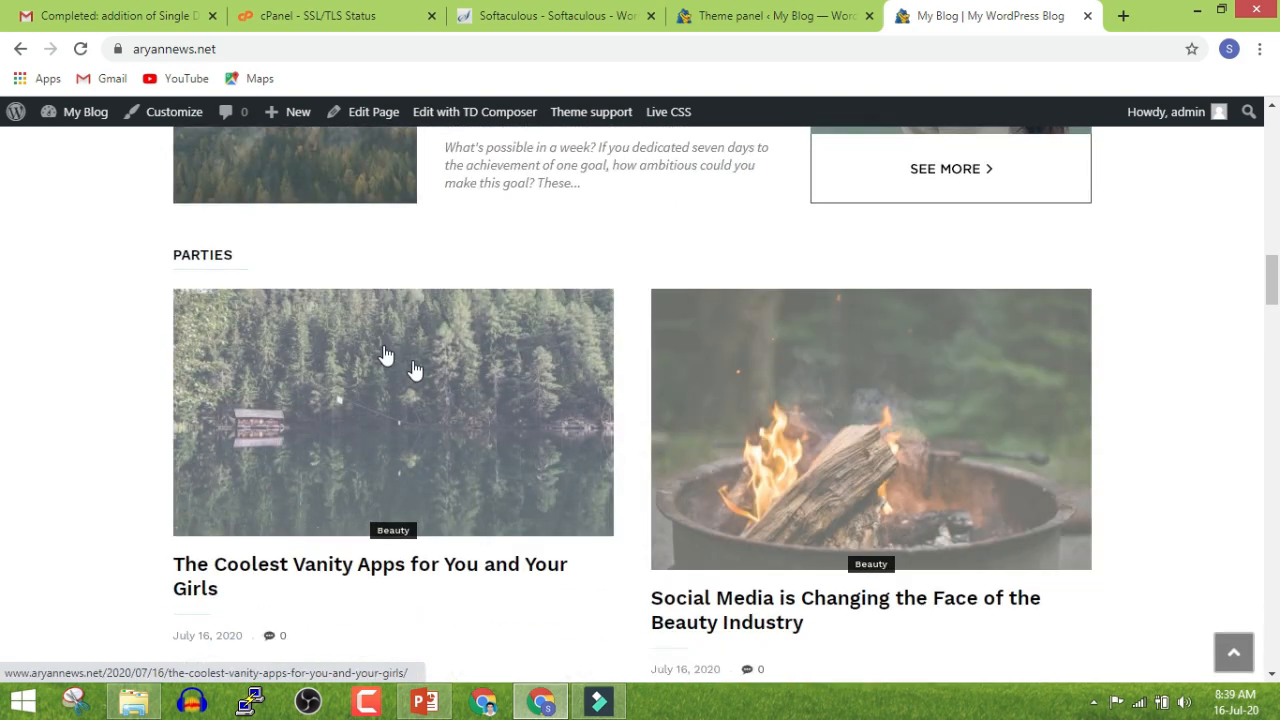
left_click(855, 12)
scroll(490, 445, "up", 10)
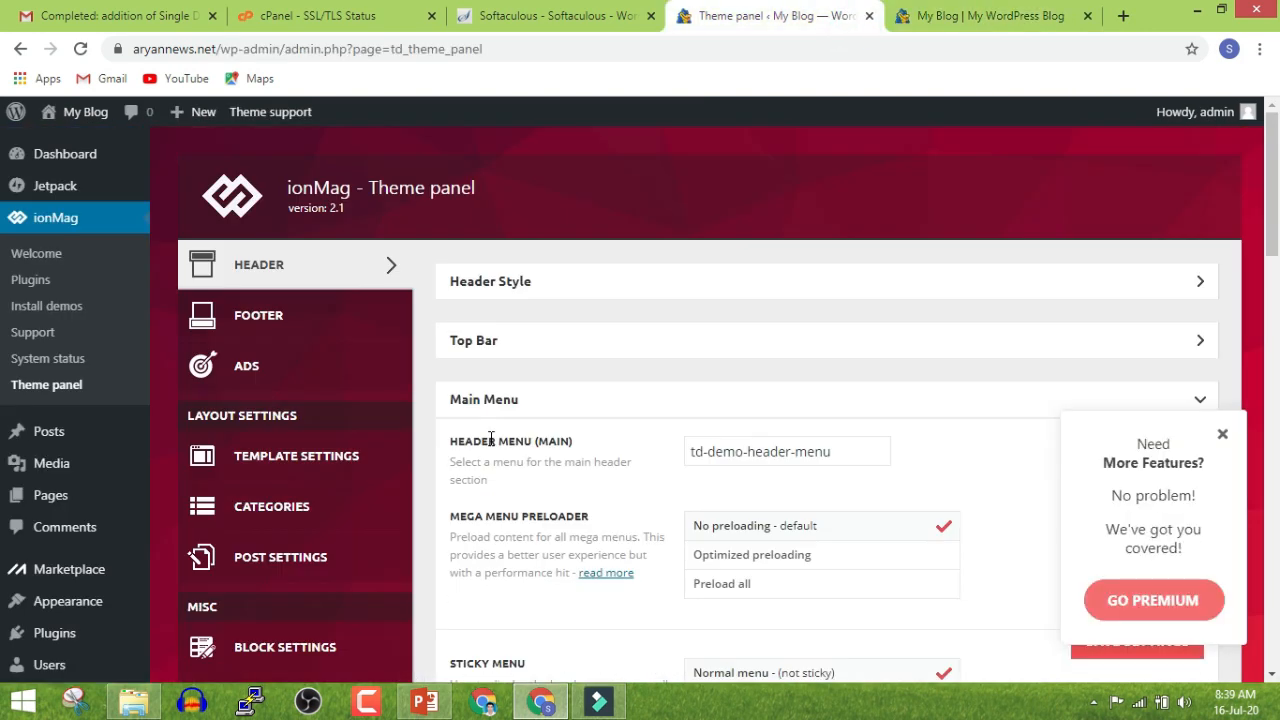
scroll(490, 440, "down", 3)
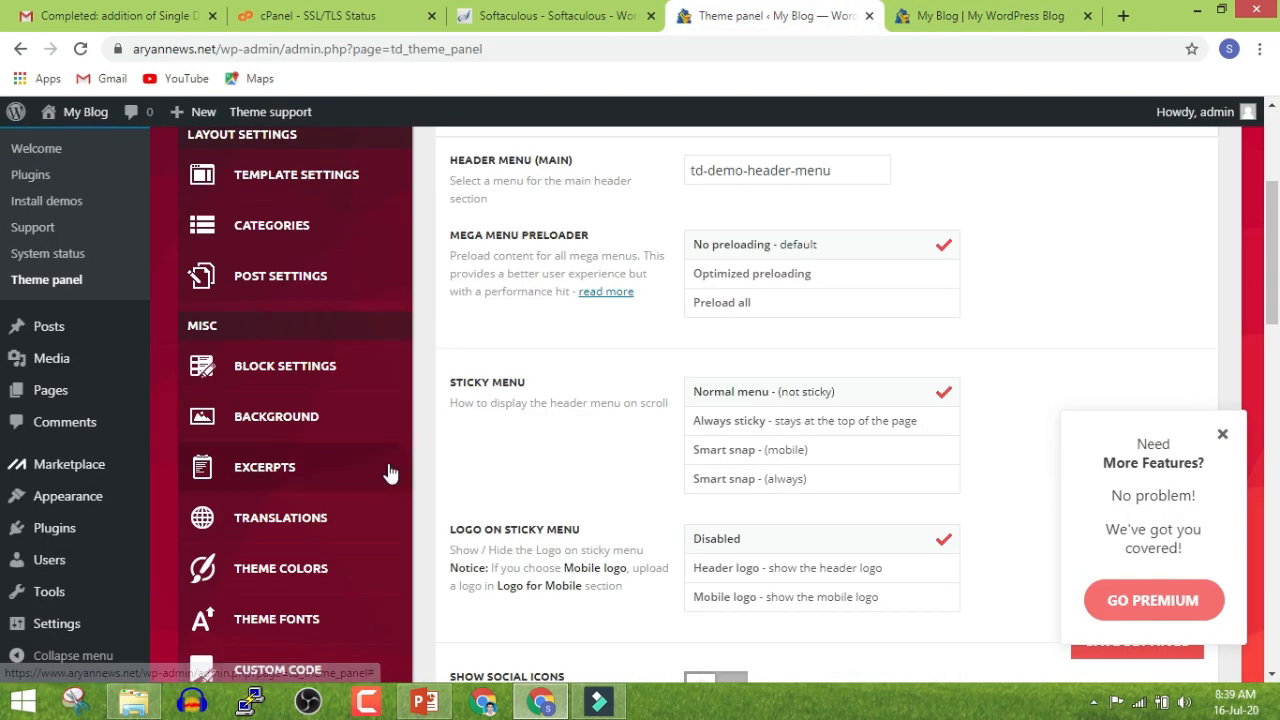
scroll(390, 473, "up", 3)
scroll(390, 473, "down", 4)
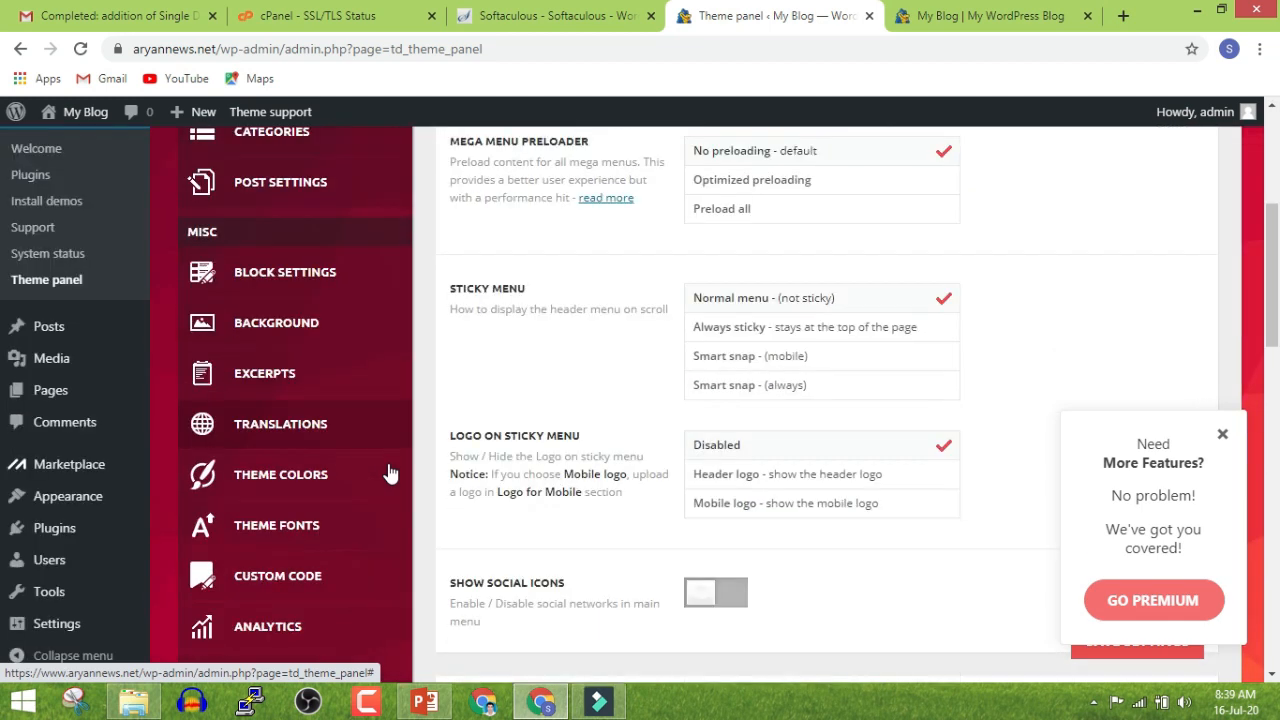
left_click(60, 530)
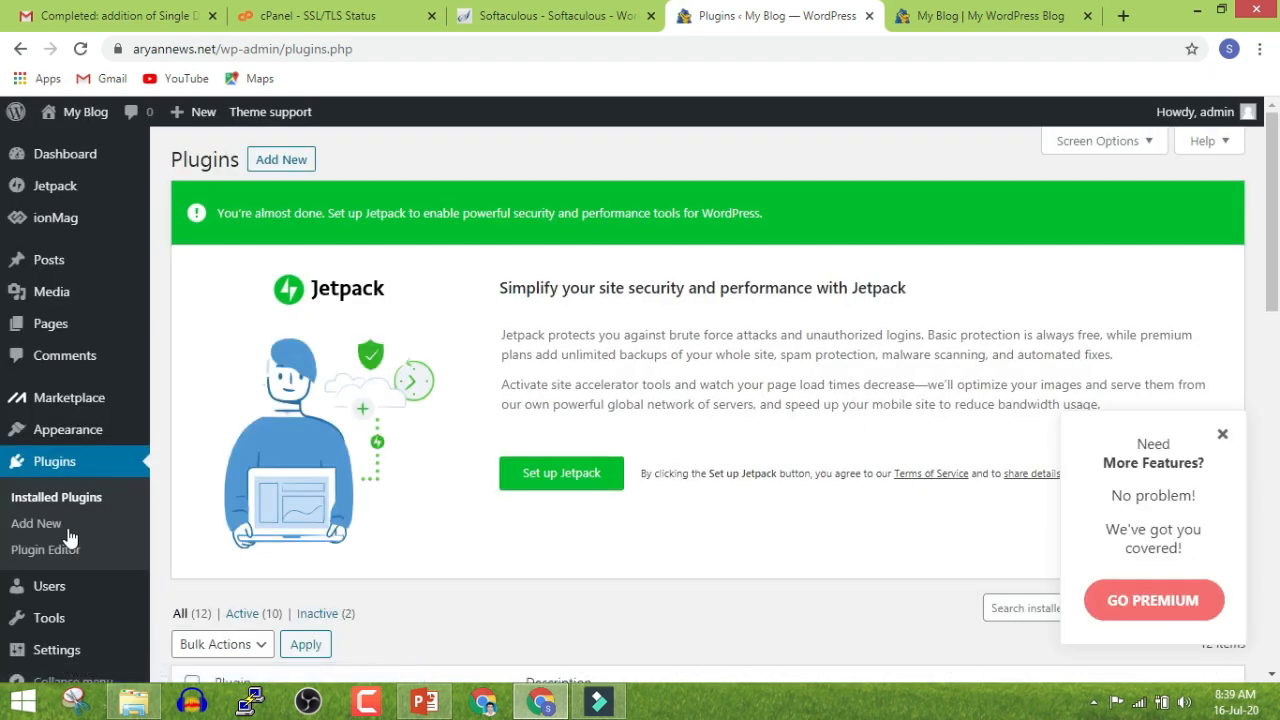
Browse the installed plugins, then open Add New to view the featured plugins
scroll(266, 530, "down", 5)
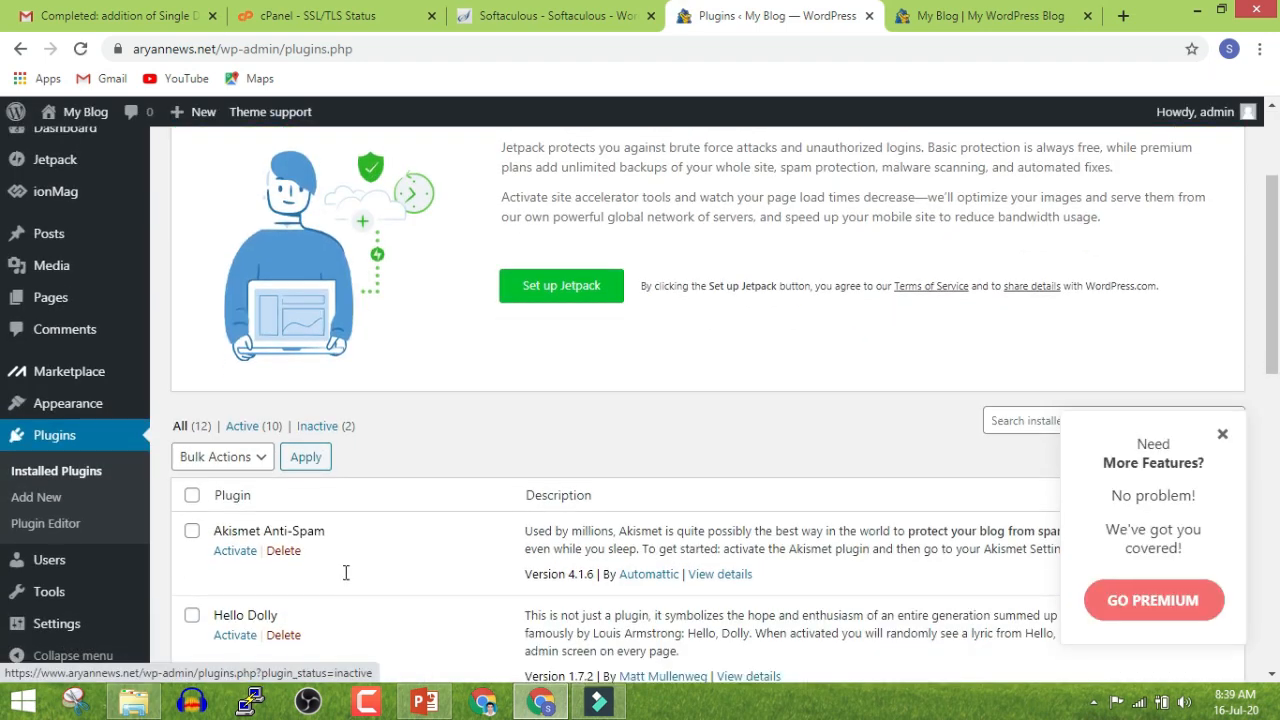
scroll(340, 443, "down", 6)
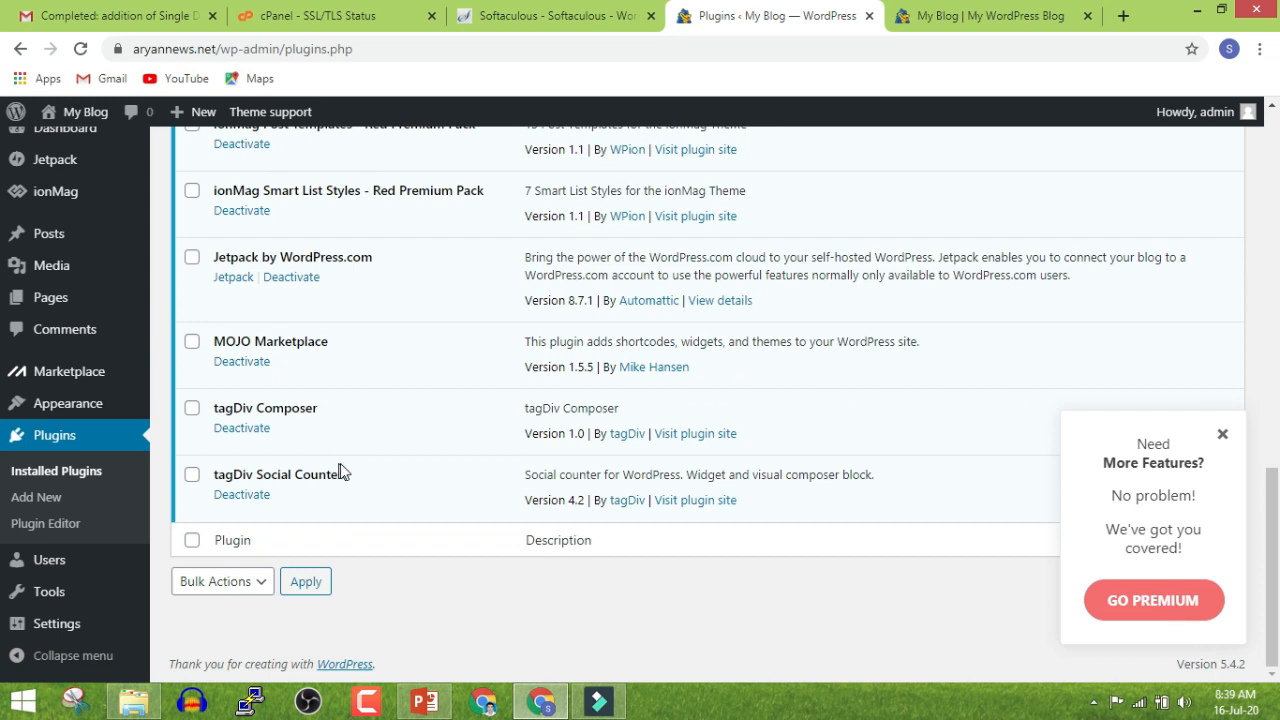
scroll(344, 460, "up", 7)
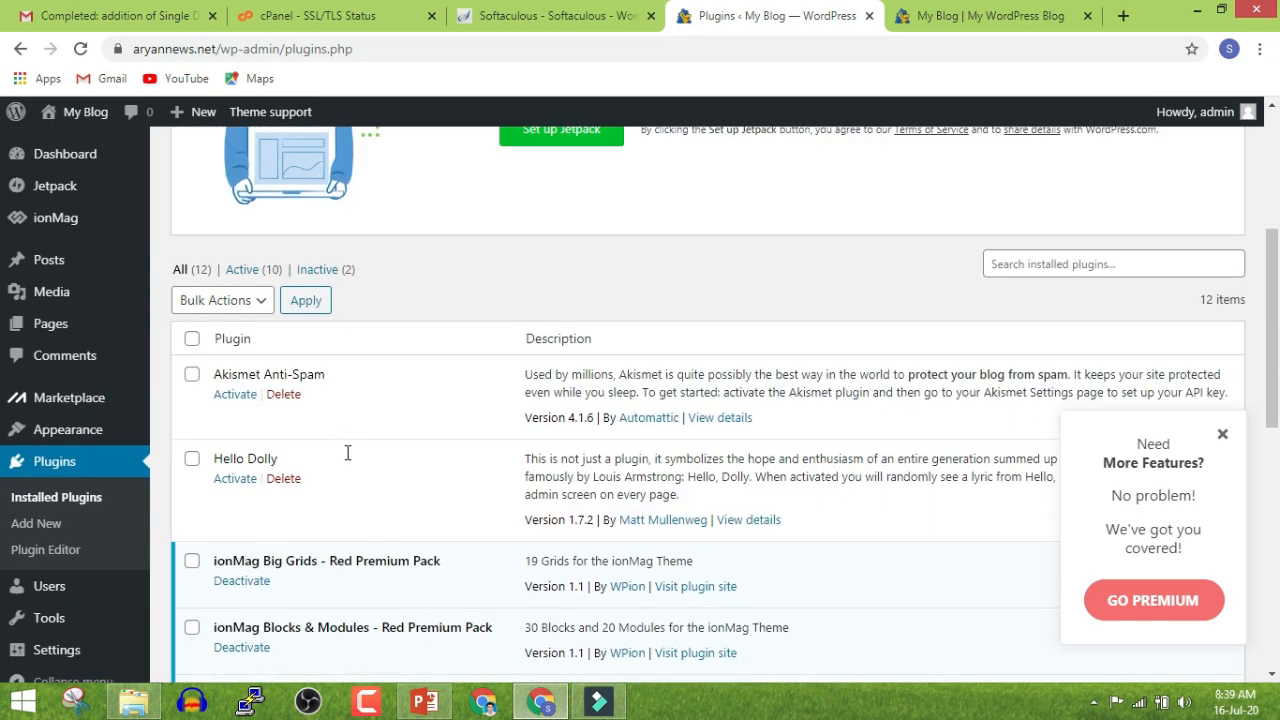
scroll(348, 453, "up", 3)
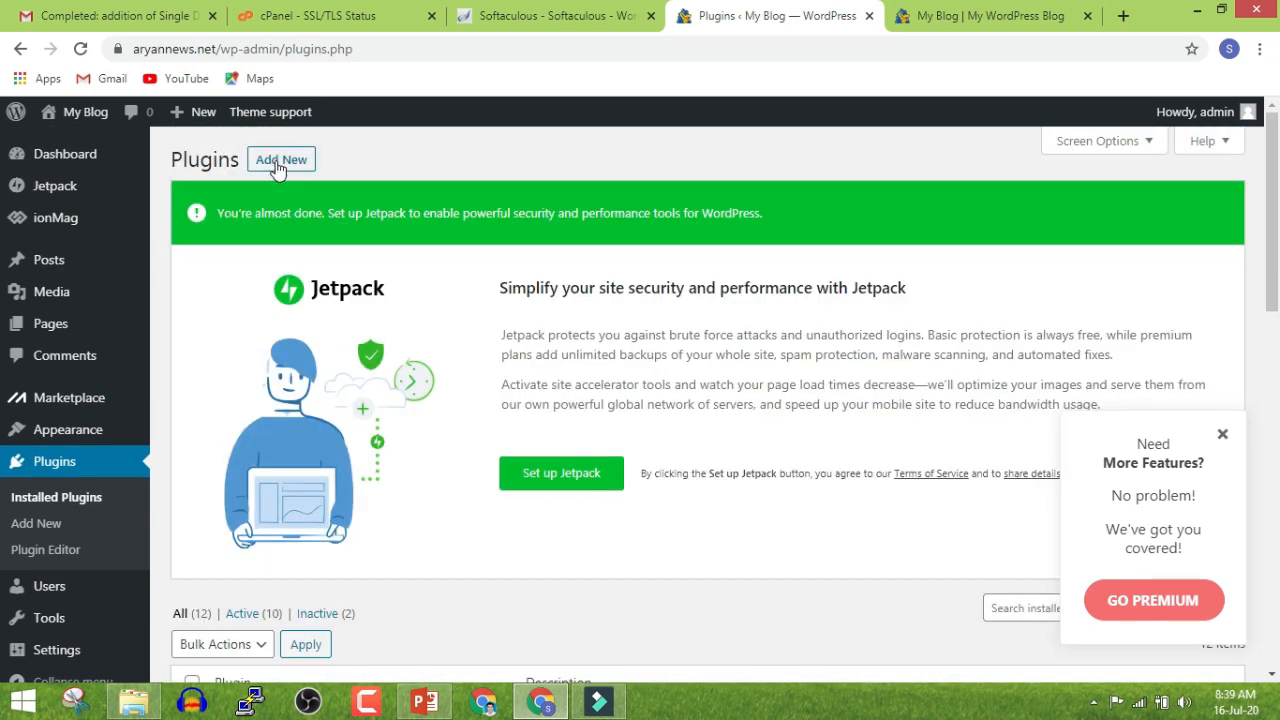
left_click(278, 165)
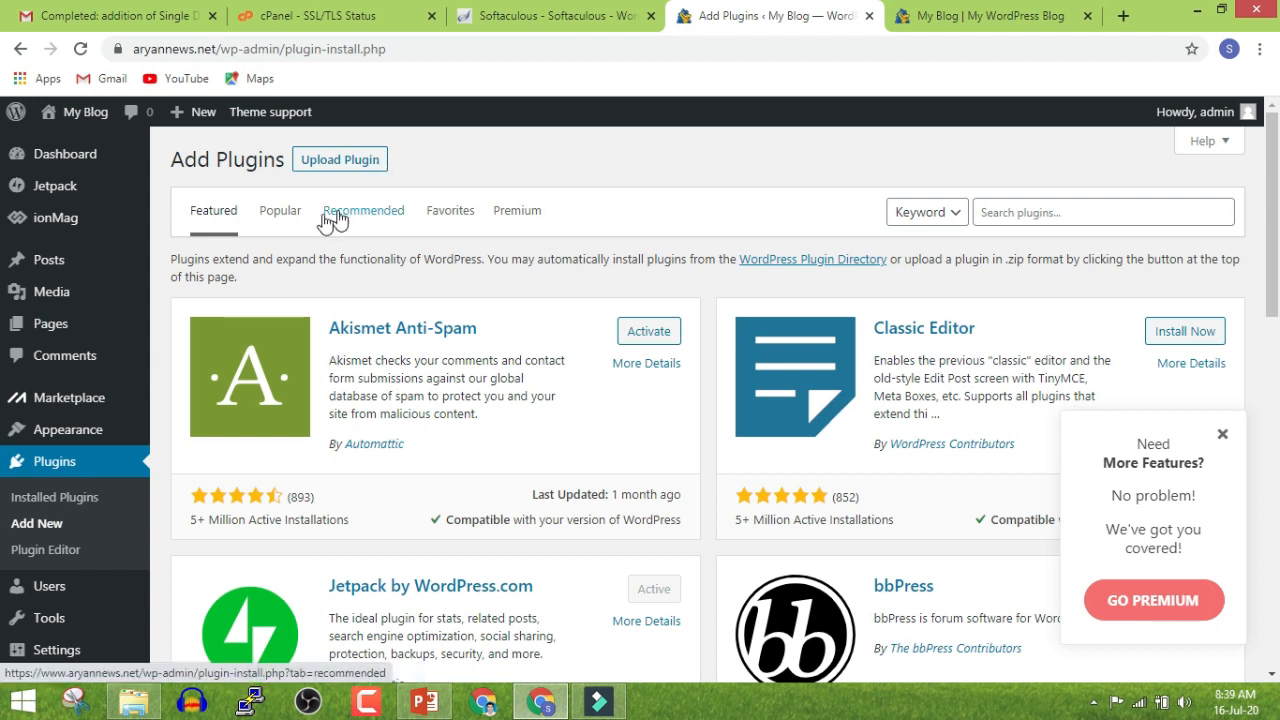
In the Popular plugins list, dismiss the premium popup and install Yoast SEO
left_click(290, 219)
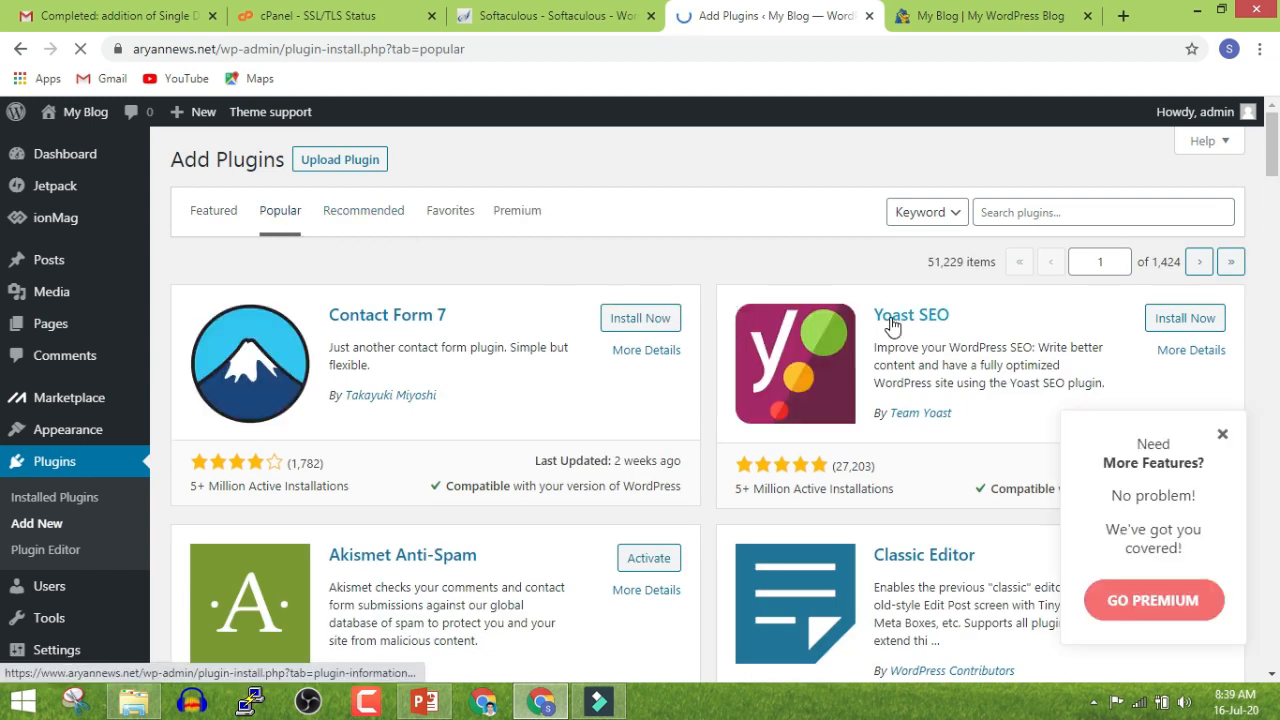
left_click(1222, 433)
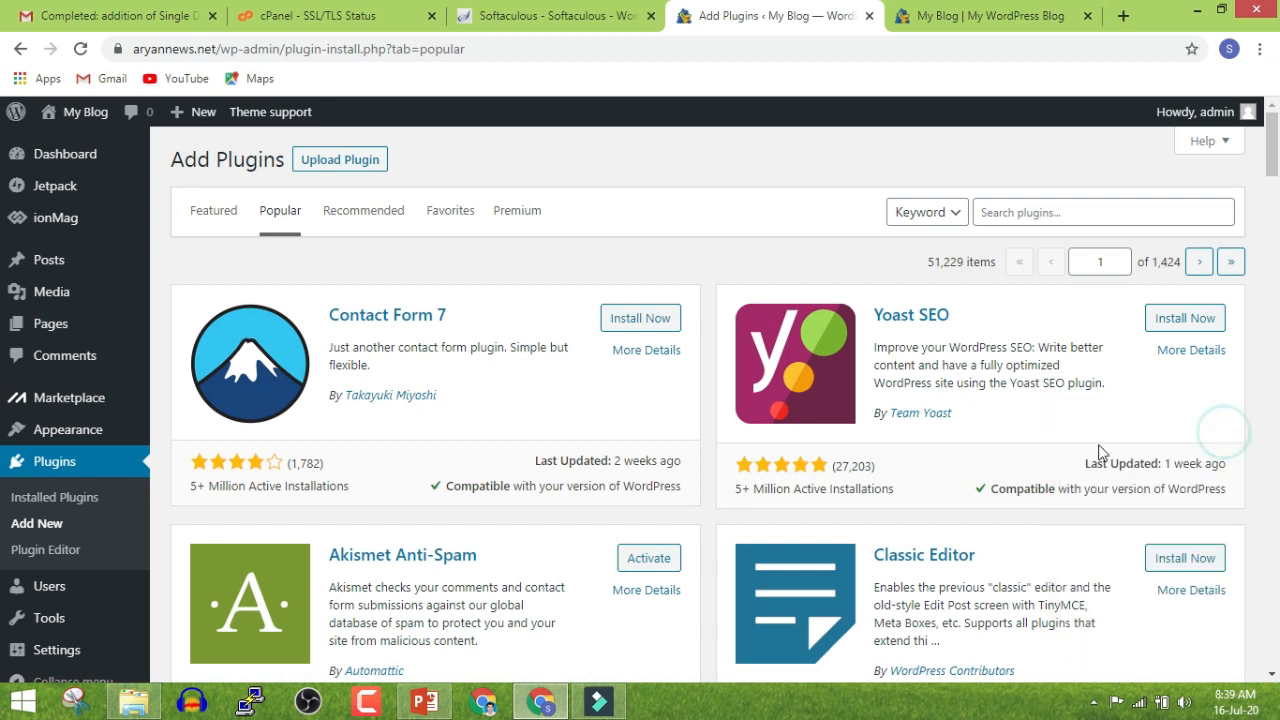
double_click(762, 491)
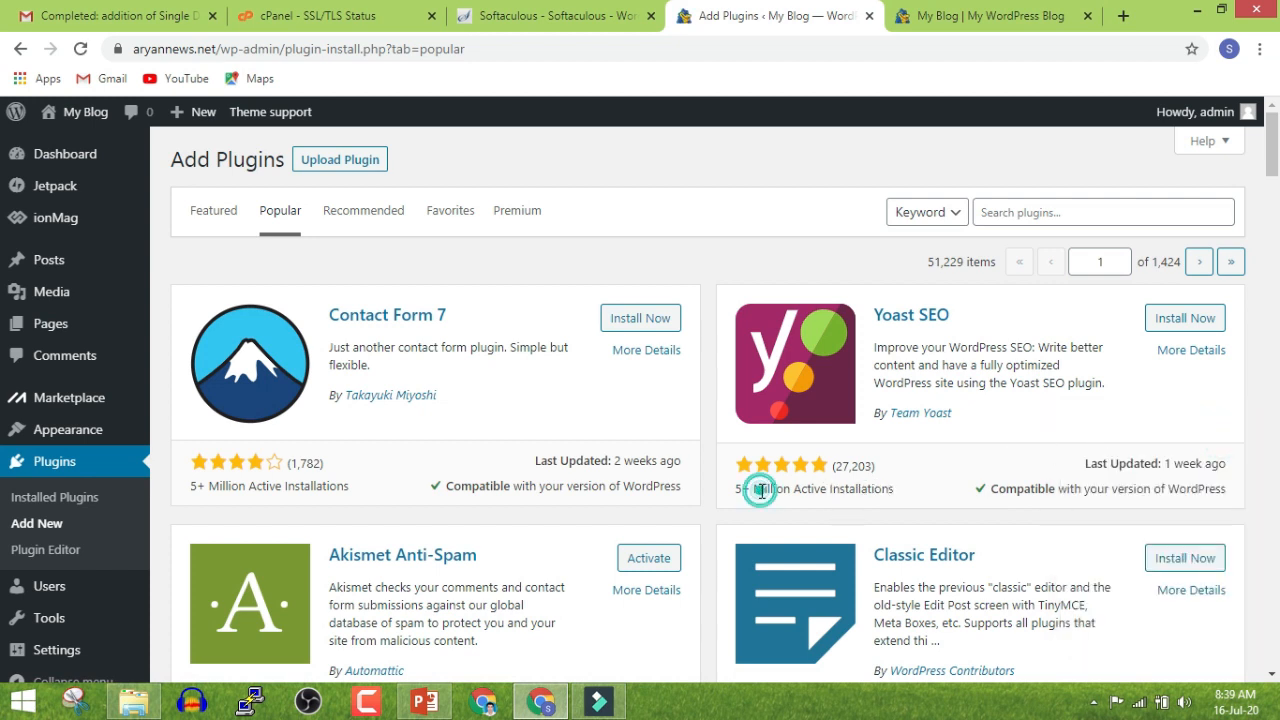
left_click(932, 491)
left_click(1172, 325)
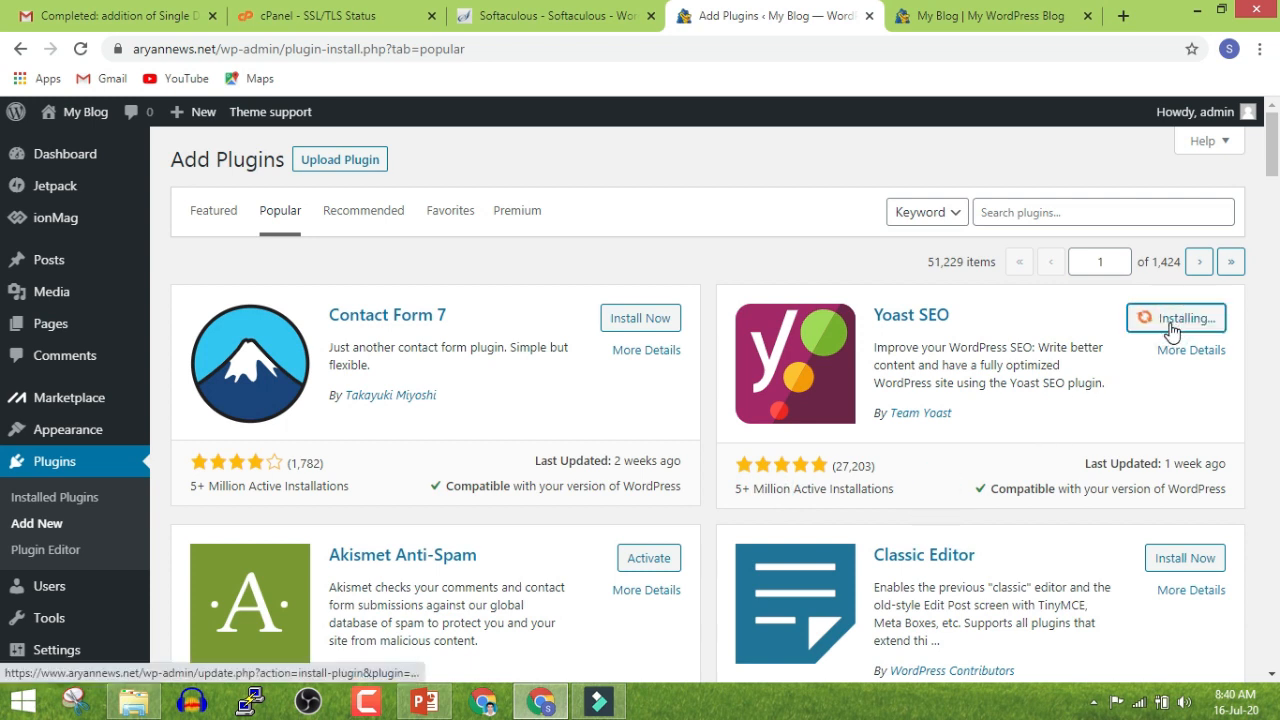
scroll(1172, 330, "down", 5)
scroll(1172, 331, "down", 1)
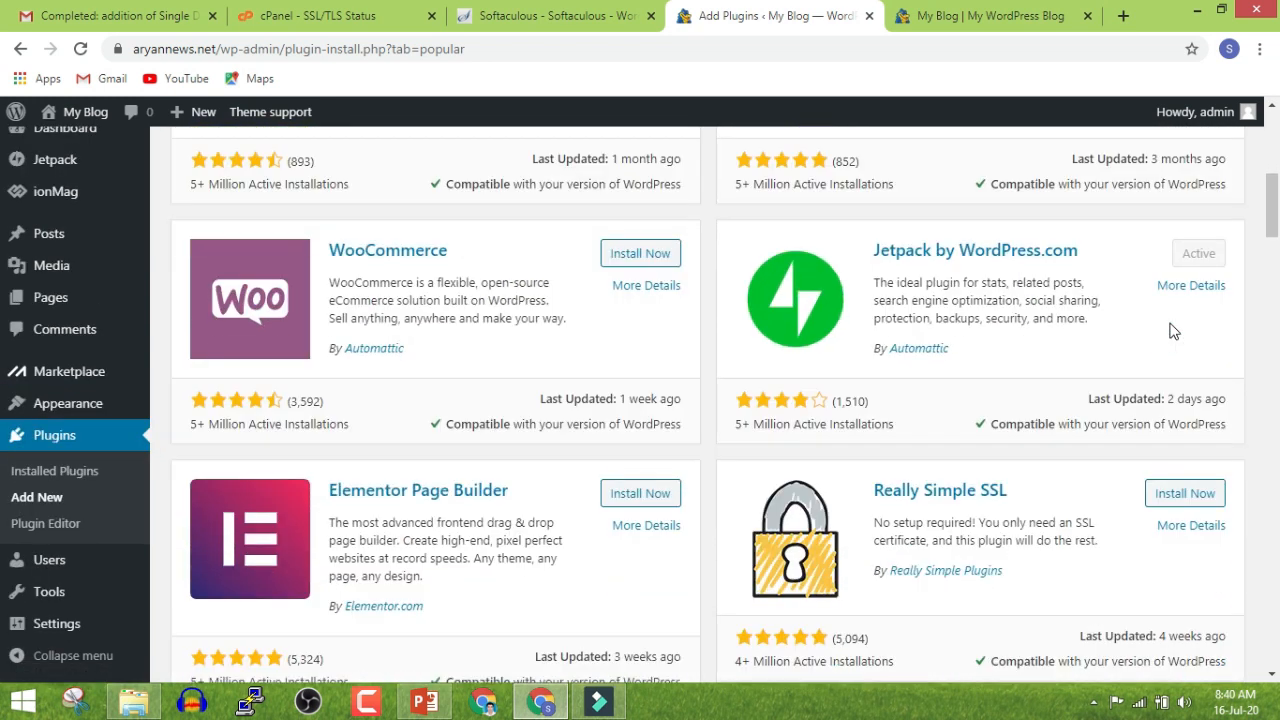
scroll(1143, 251, "down", 4)
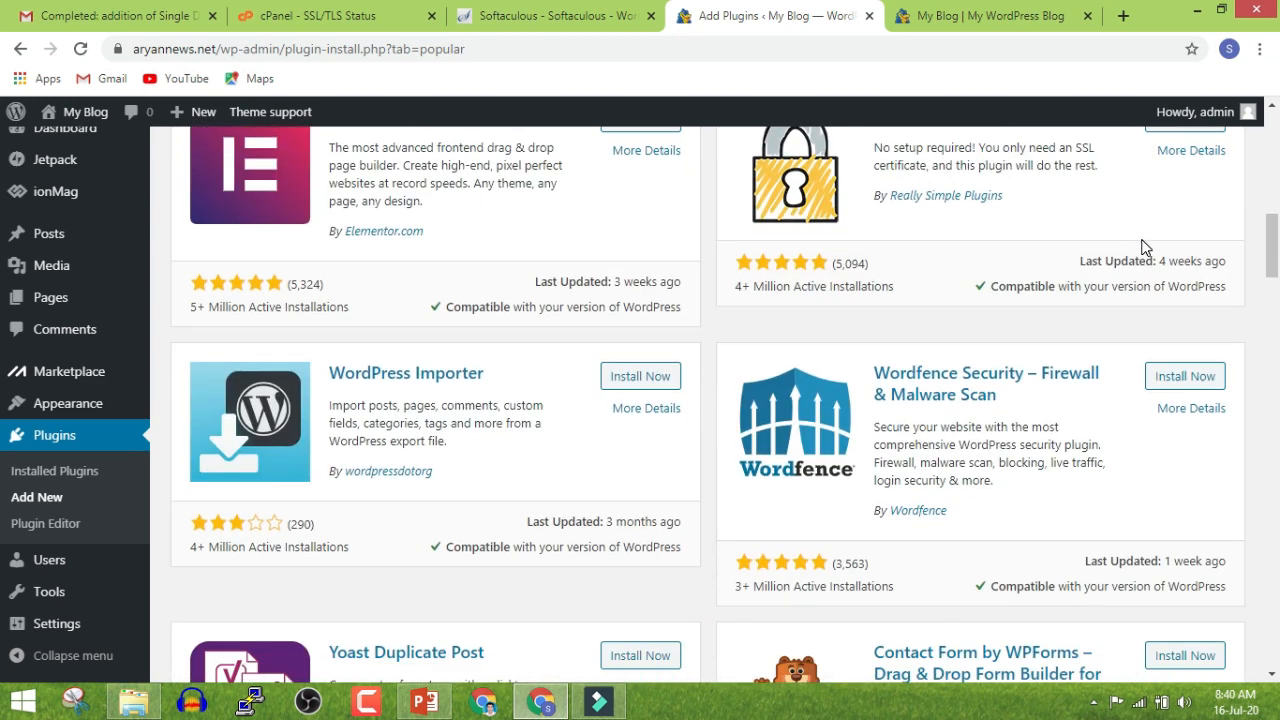
scroll(1145, 248, "down", 2)
scroll(1145, 248, "down", 6)
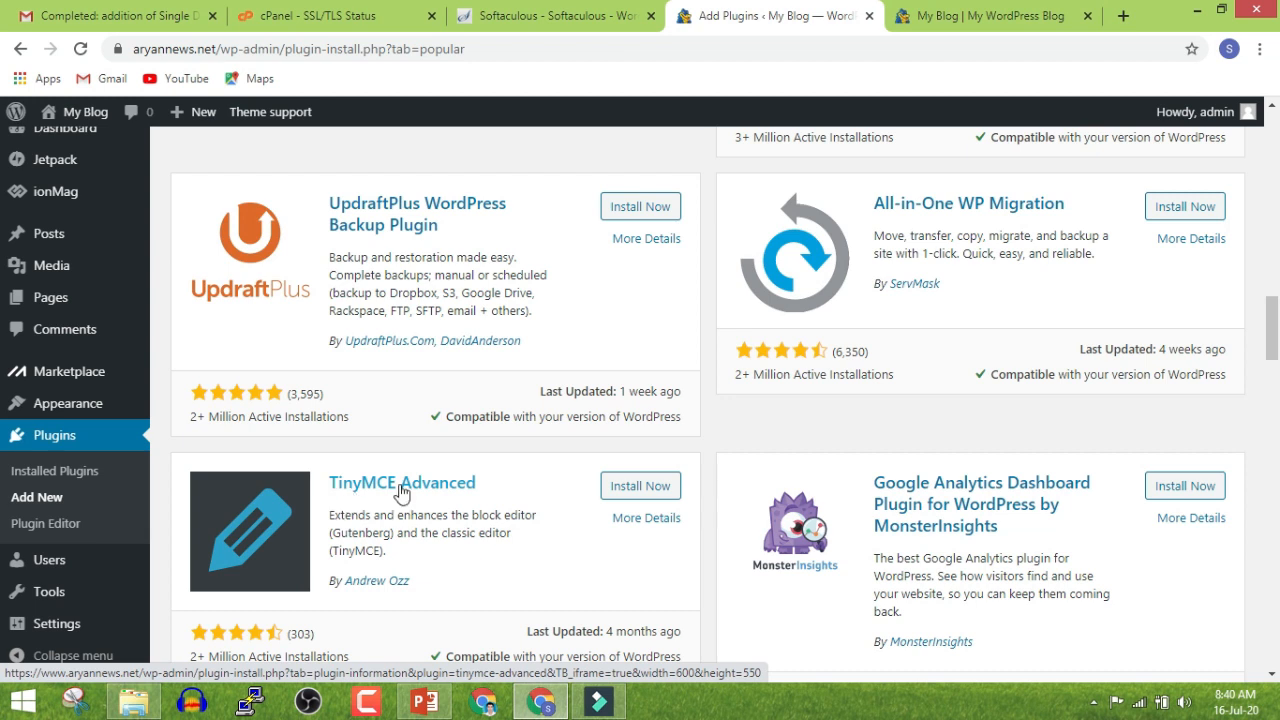
Install TinyMCE Advanced and W3 Total Cache from the Popular plugins list
left_click(649, 485)
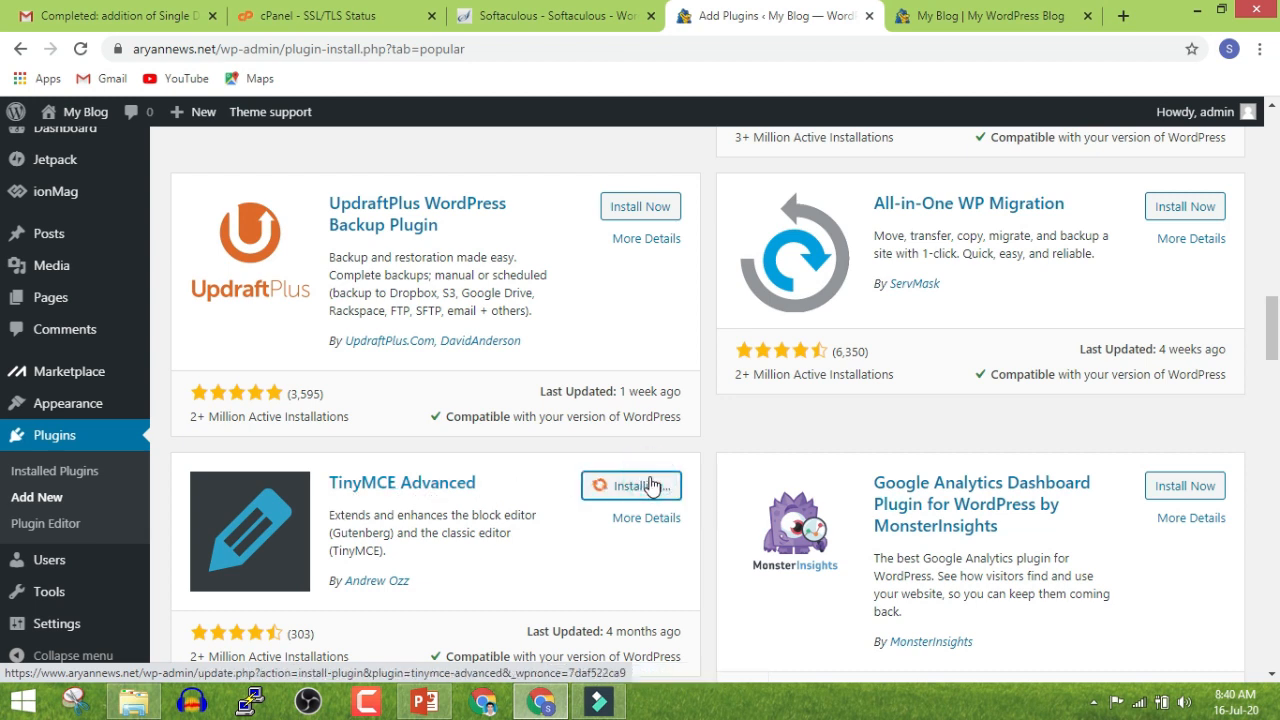
scroll(397, 549, "down", 2)
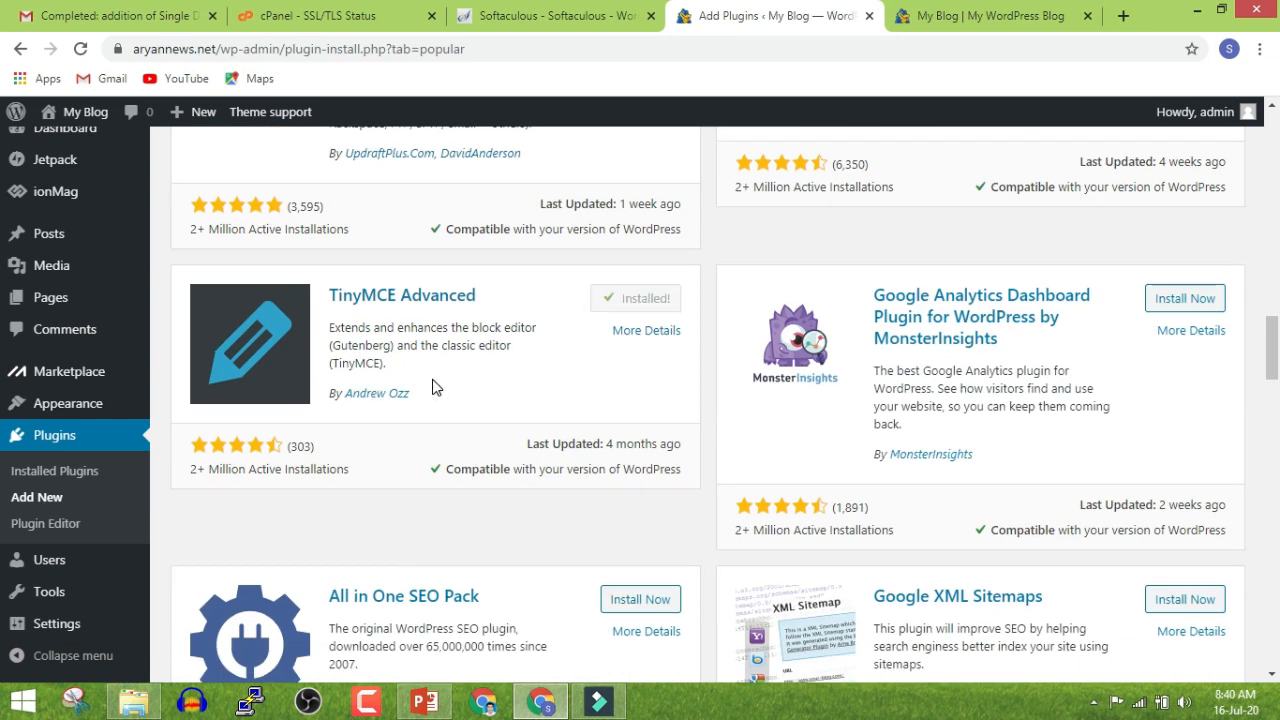
scroll(437, 387, "down", 9)
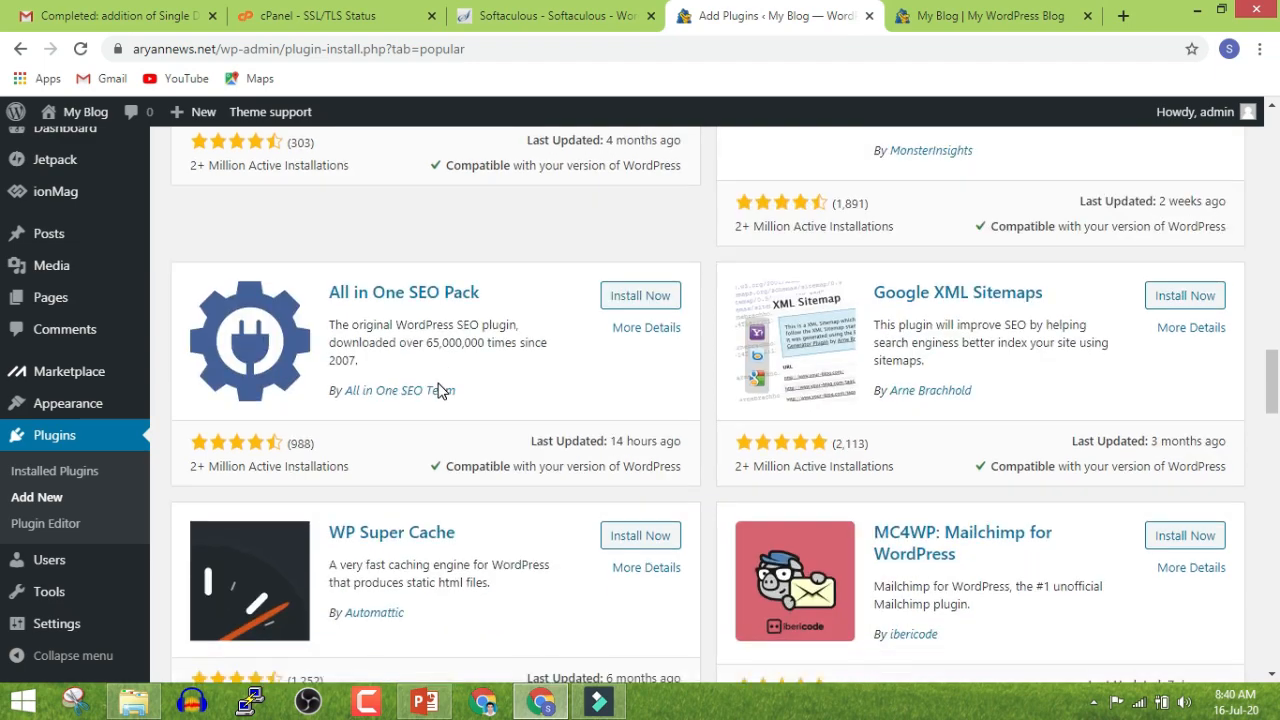
scroll(437, 390, "down", 7)
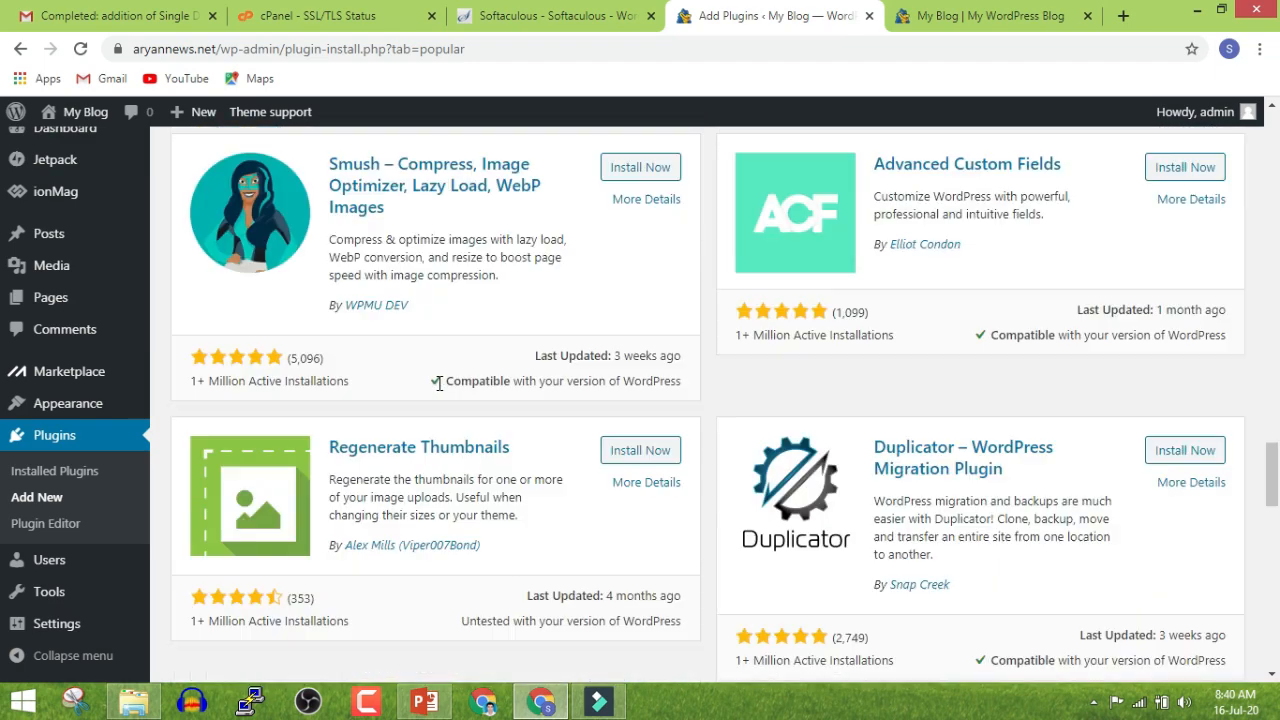
scroll(437, 390, "down", 4)
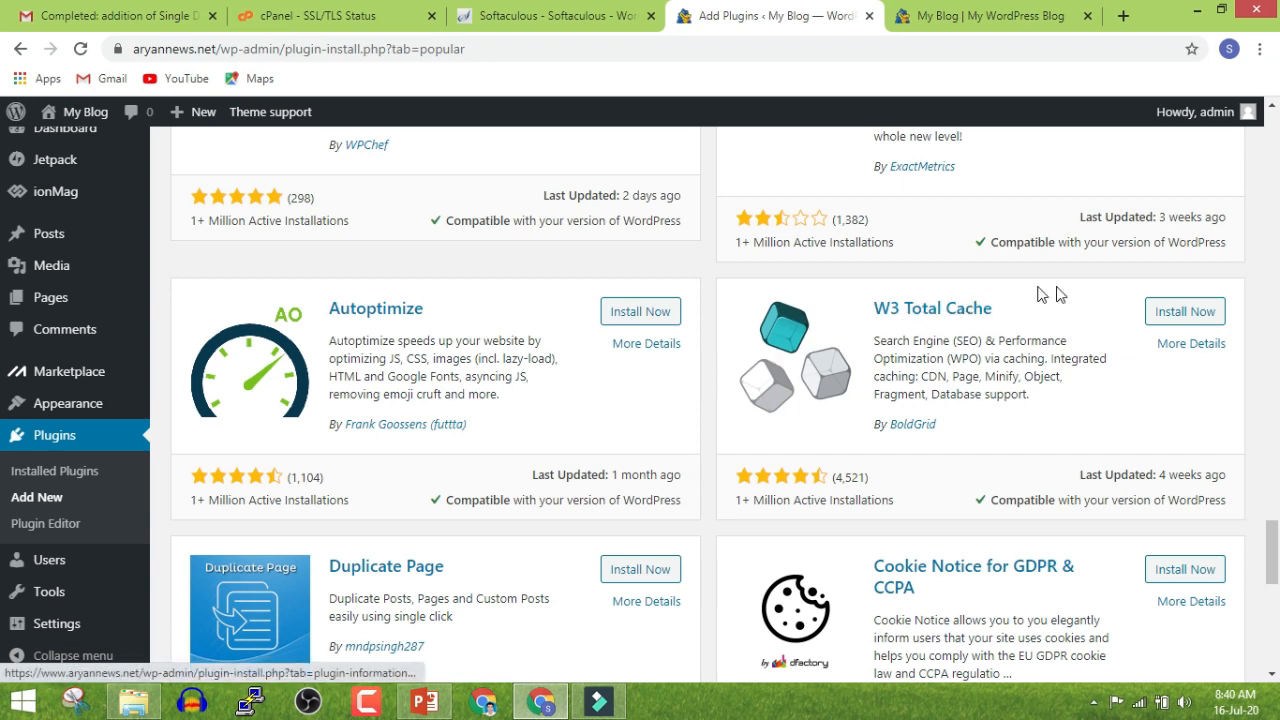
left_click(1183, 316)
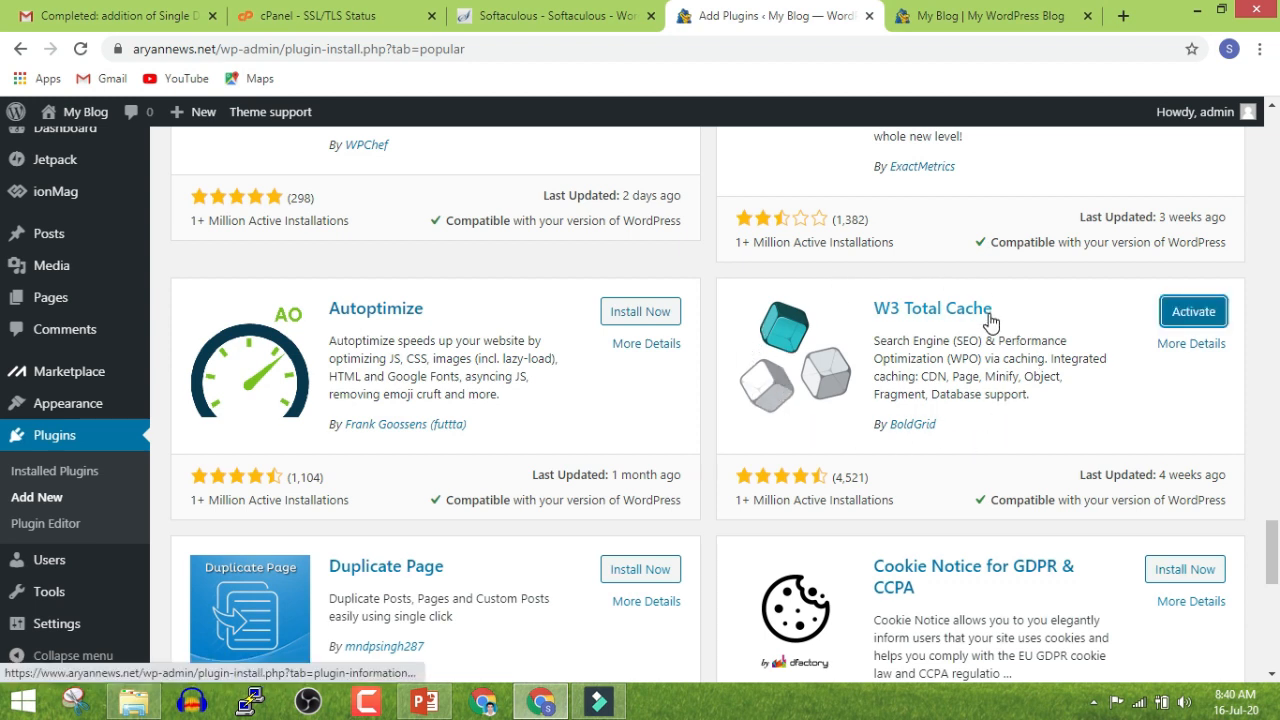
scroll(985, 340, "down", 3)
scroll(975, 365, "down", 5)
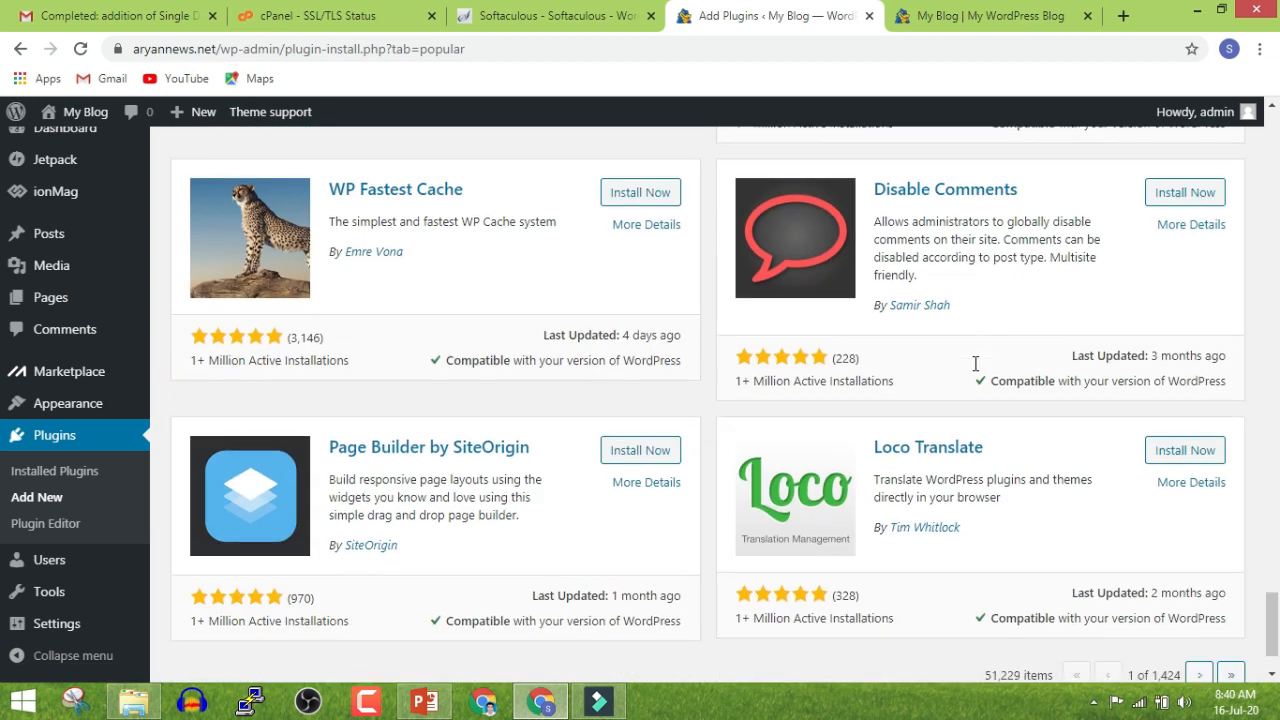
On page 2 of the popular plugins, install Shortcodes Ultimate
left_click(1198, 582)
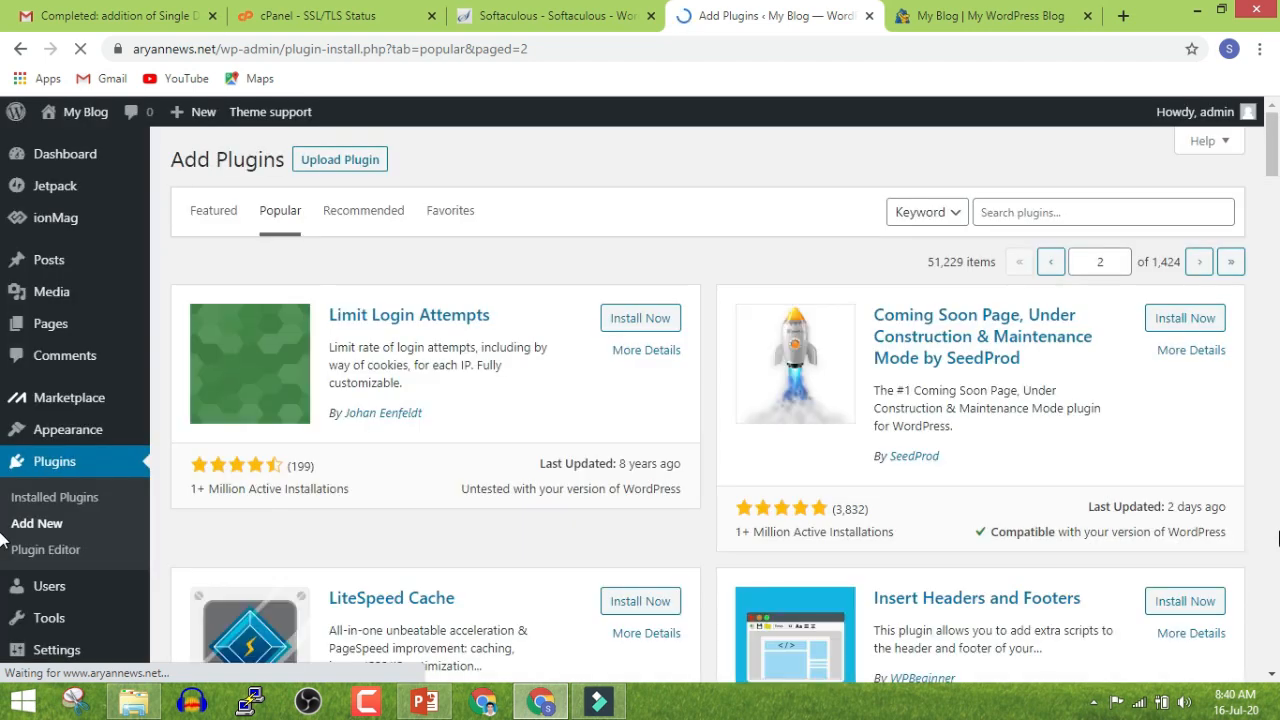
scroll(3, 540, "down", 9)
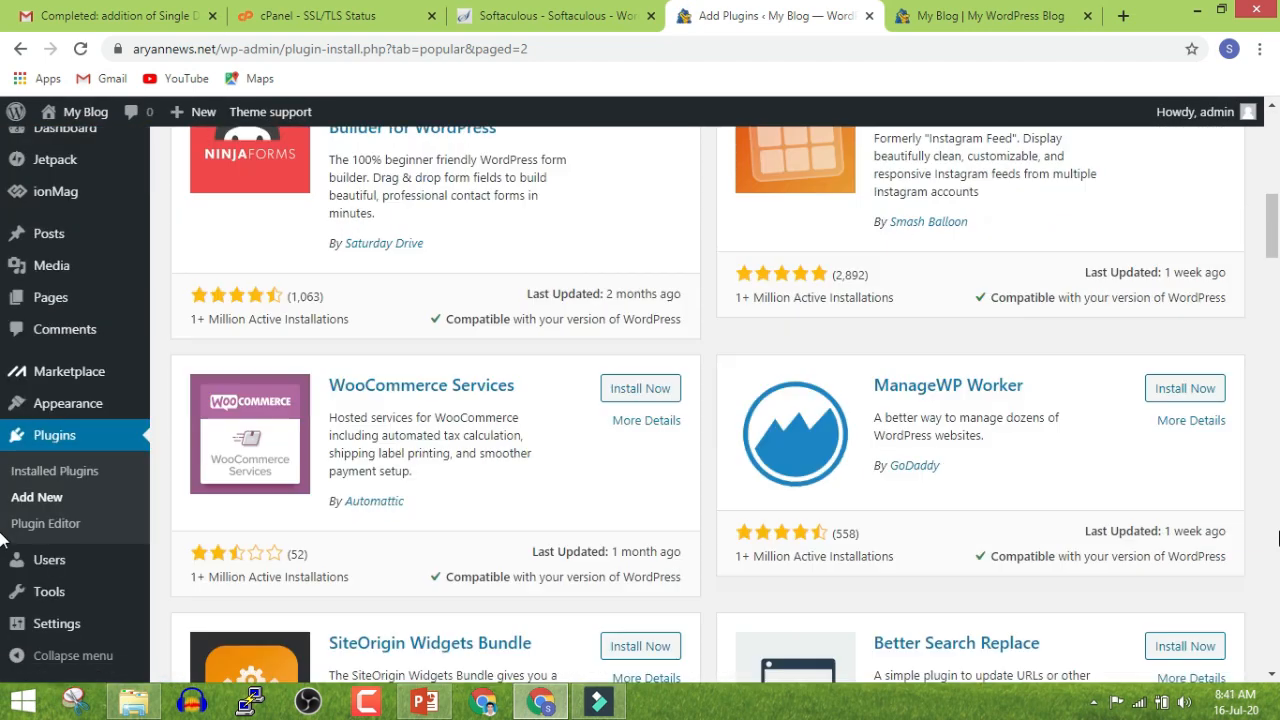
scroll(3, 540, "down", 10)
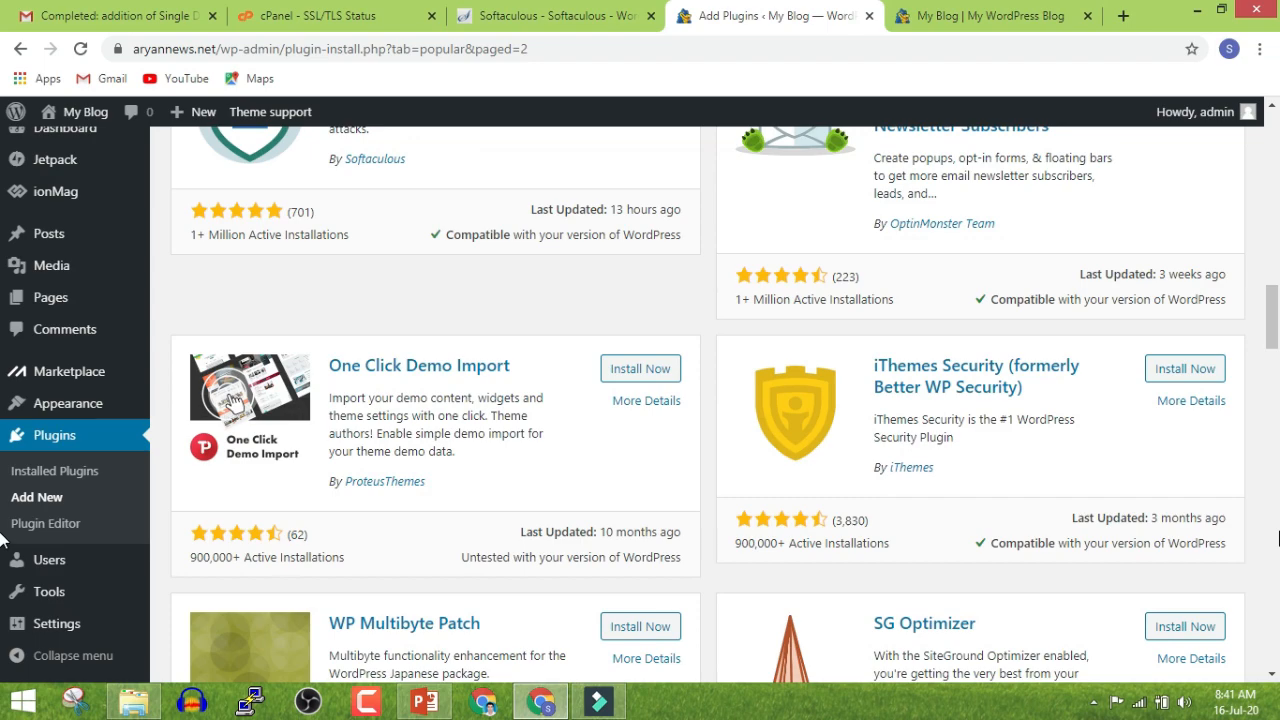
scroll(3, 540, "down", 10)
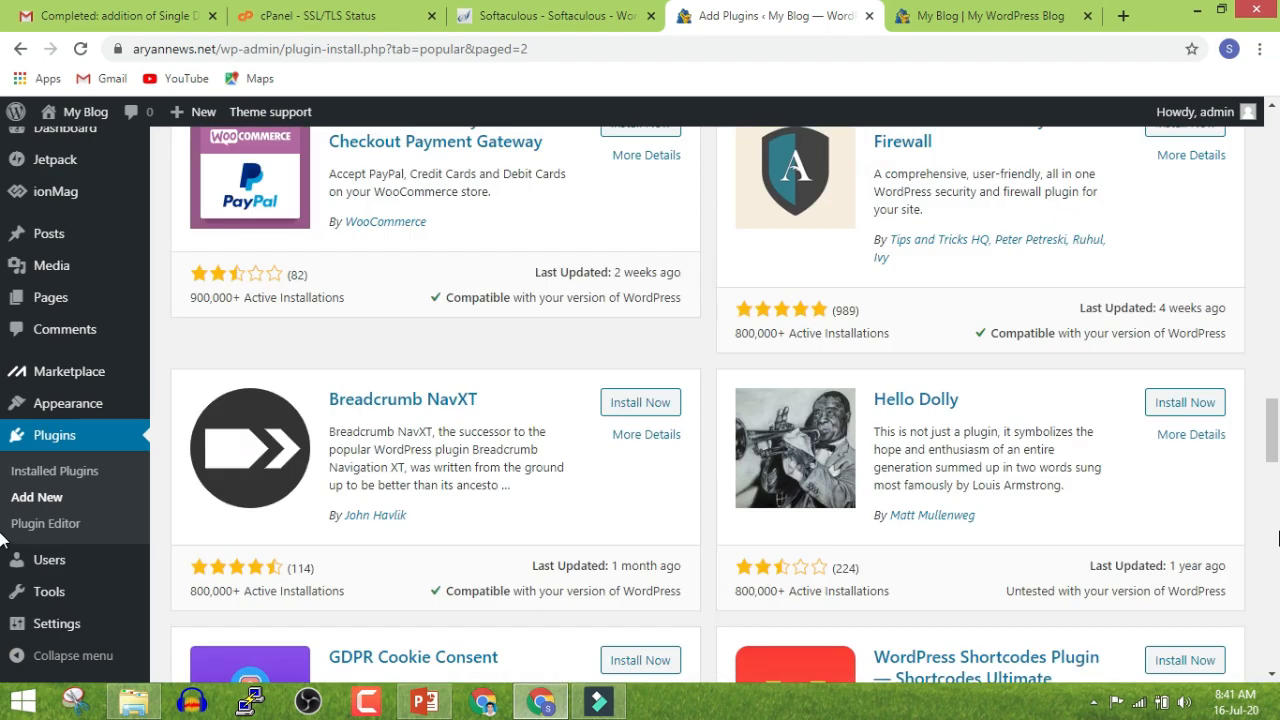
scroll(3, 540, "down", 2)
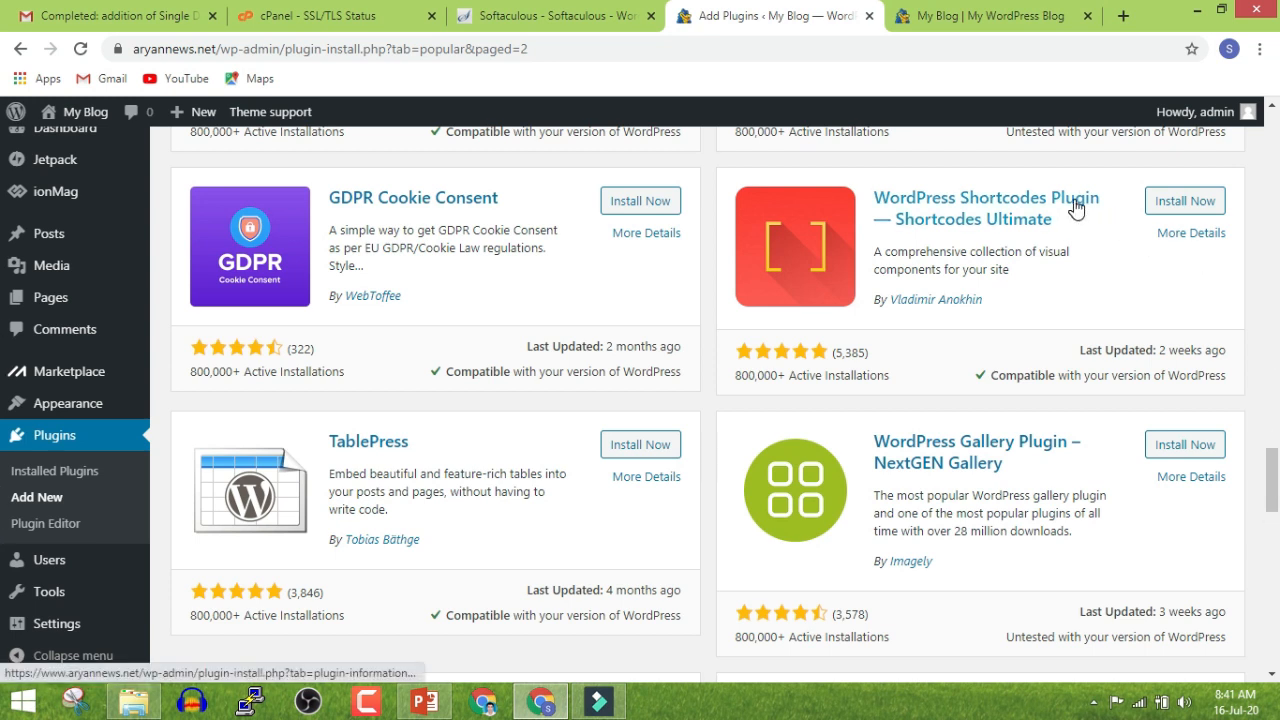
left_click(1182, 204)
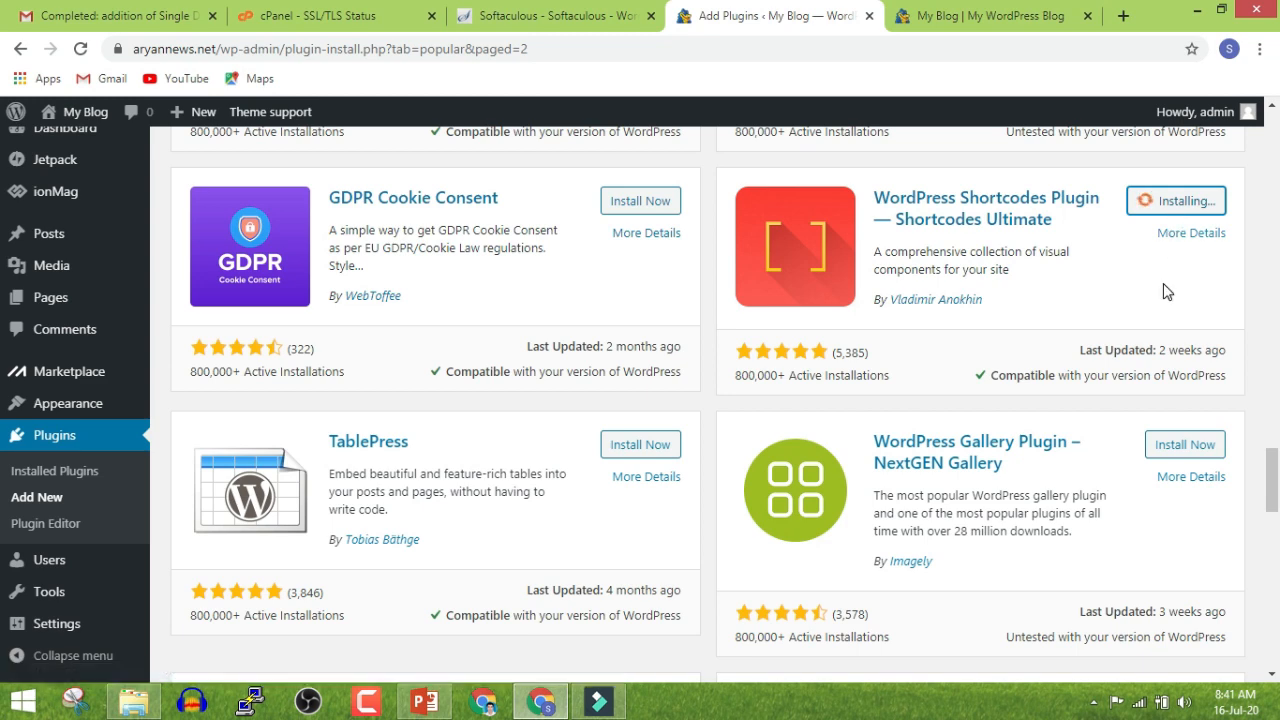
scroll(1165, 290, "down", 5)
scroll(1160, 300, "down", 6)
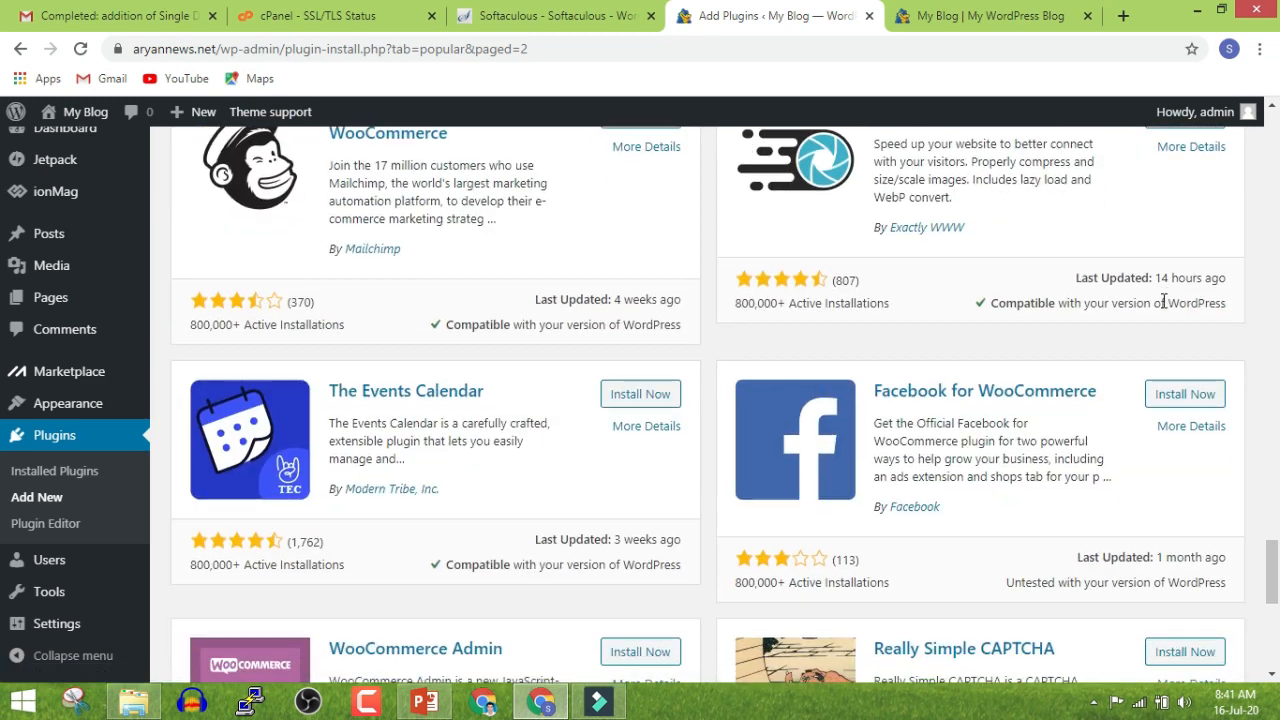
scroll(1134, 329, "up", 1)
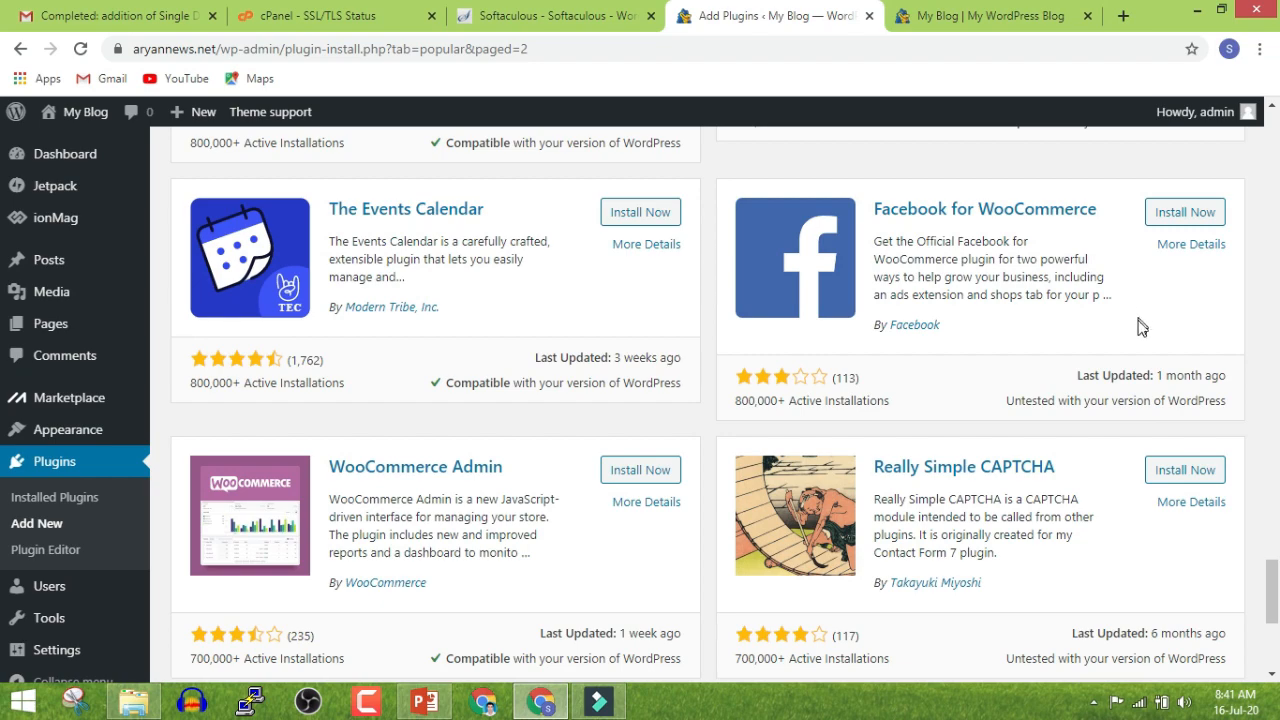
scroll(1140, 330, "down", 5)
scroll(1146, 355, "up", 10)
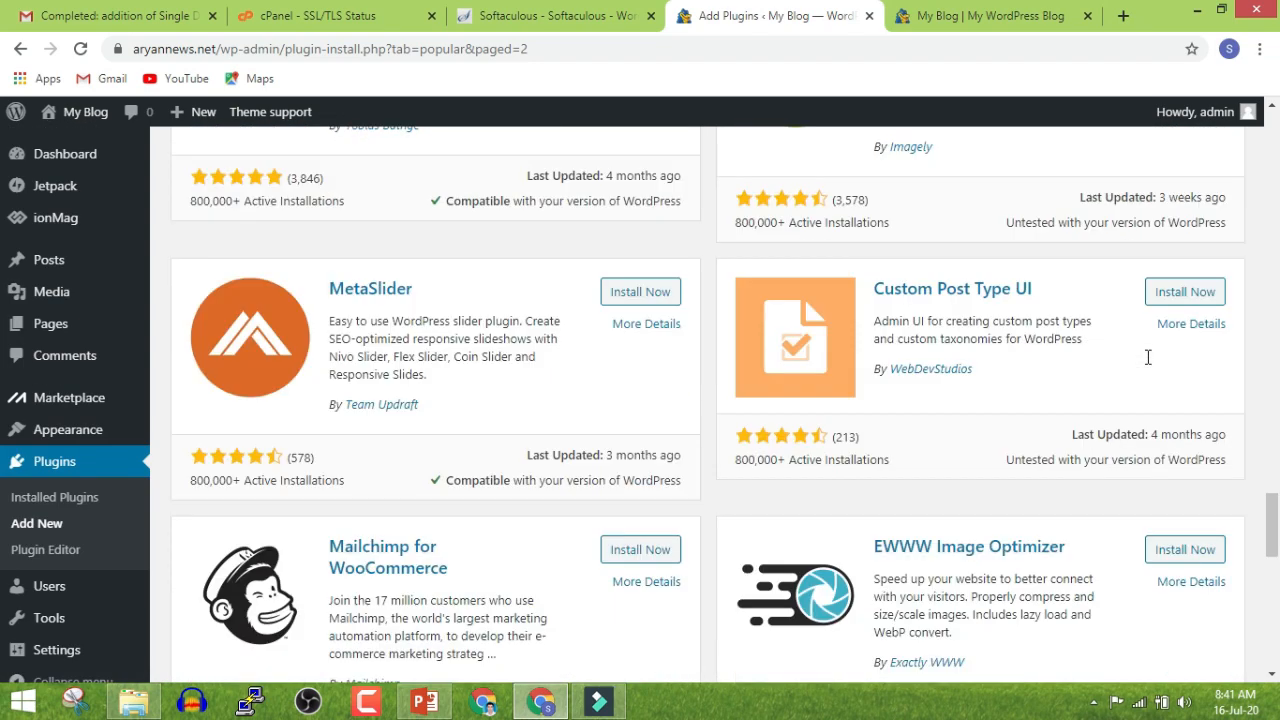
scroll(1148, 357, "up", 5)
scroll(1163, 337, "down", 15)
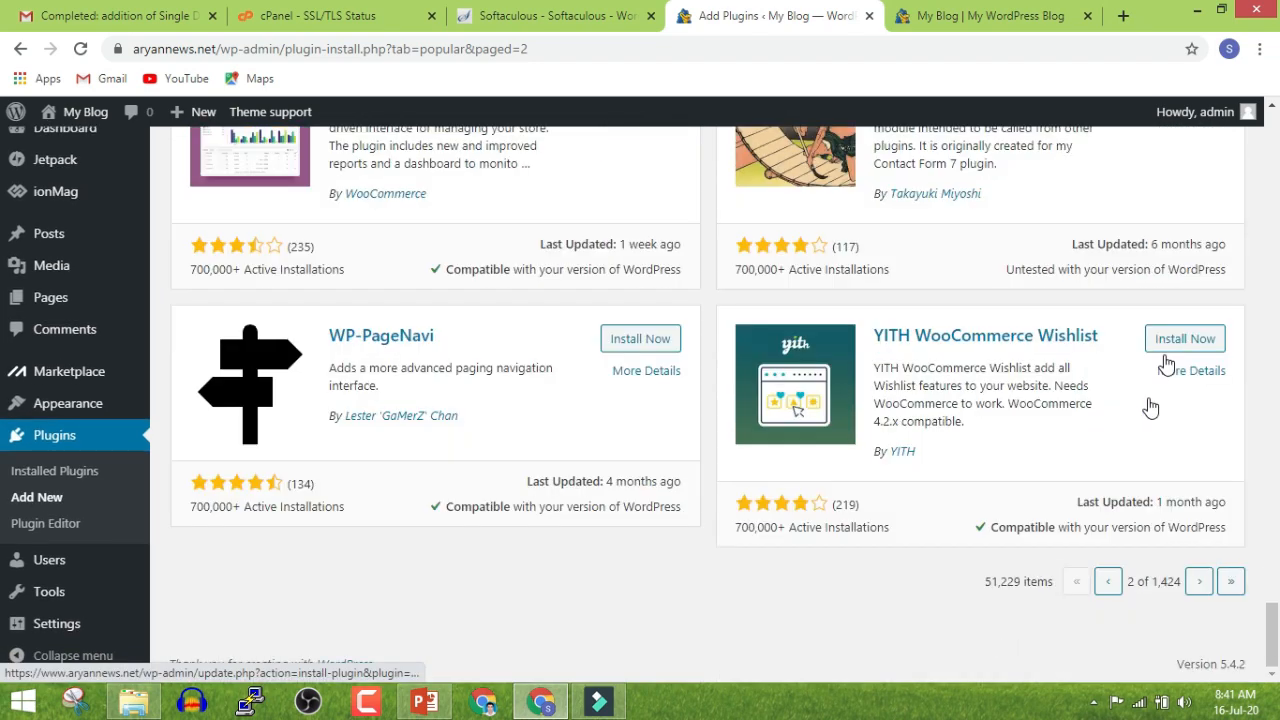
Back on page 1, install Classic Editor, then open the installed plugins list
left_click(1108, 581)
scroll(1040, 520, "up", 5)
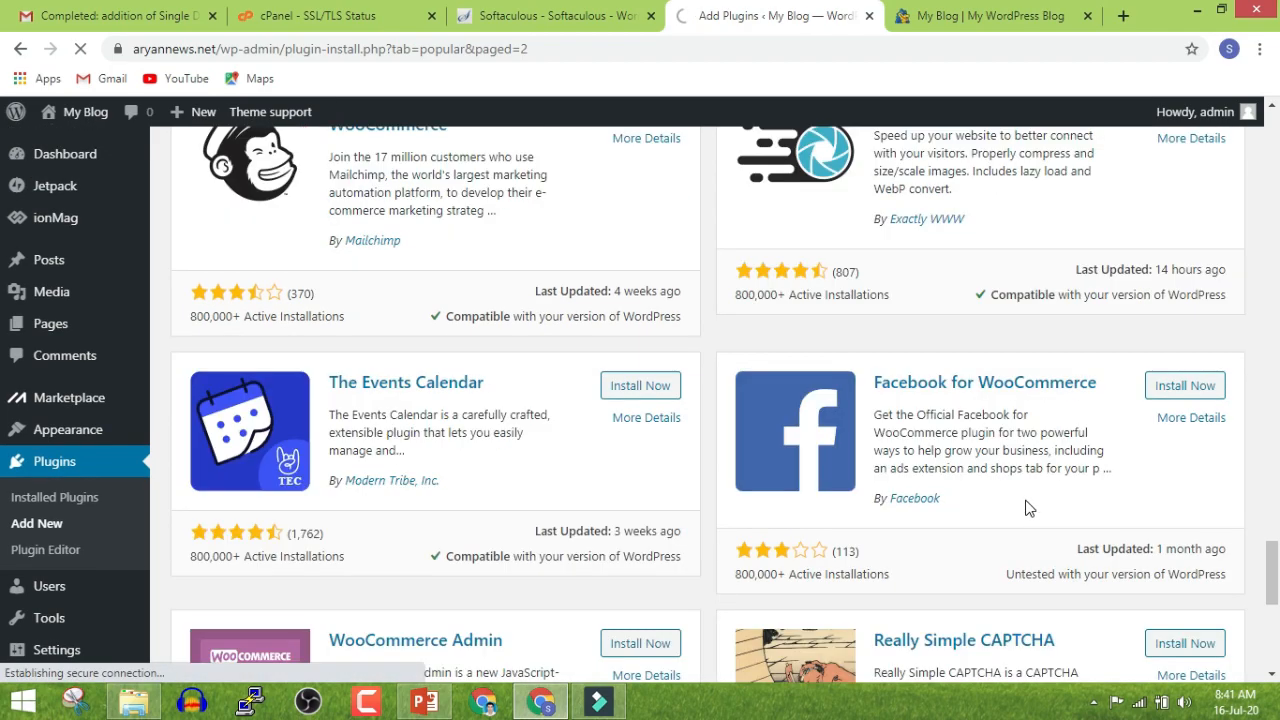
scroll(1028, 480, "up", 20)
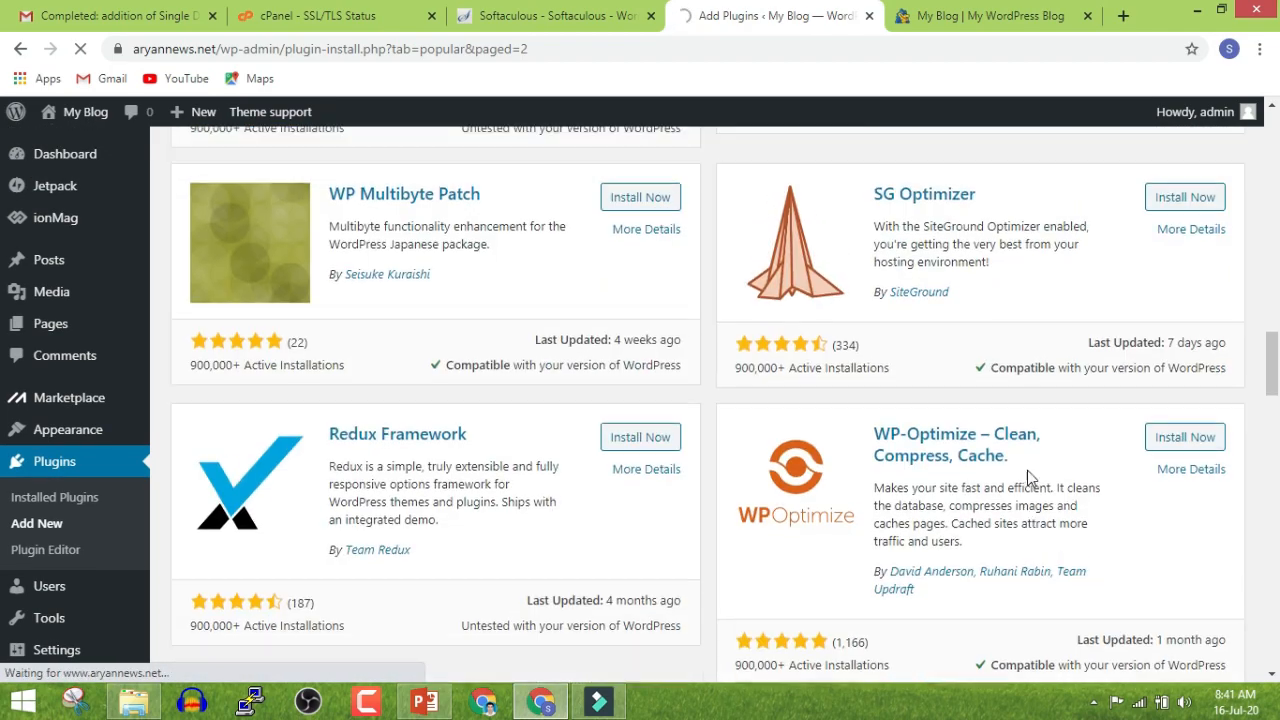
scroll(1027, 478, "up", 15)
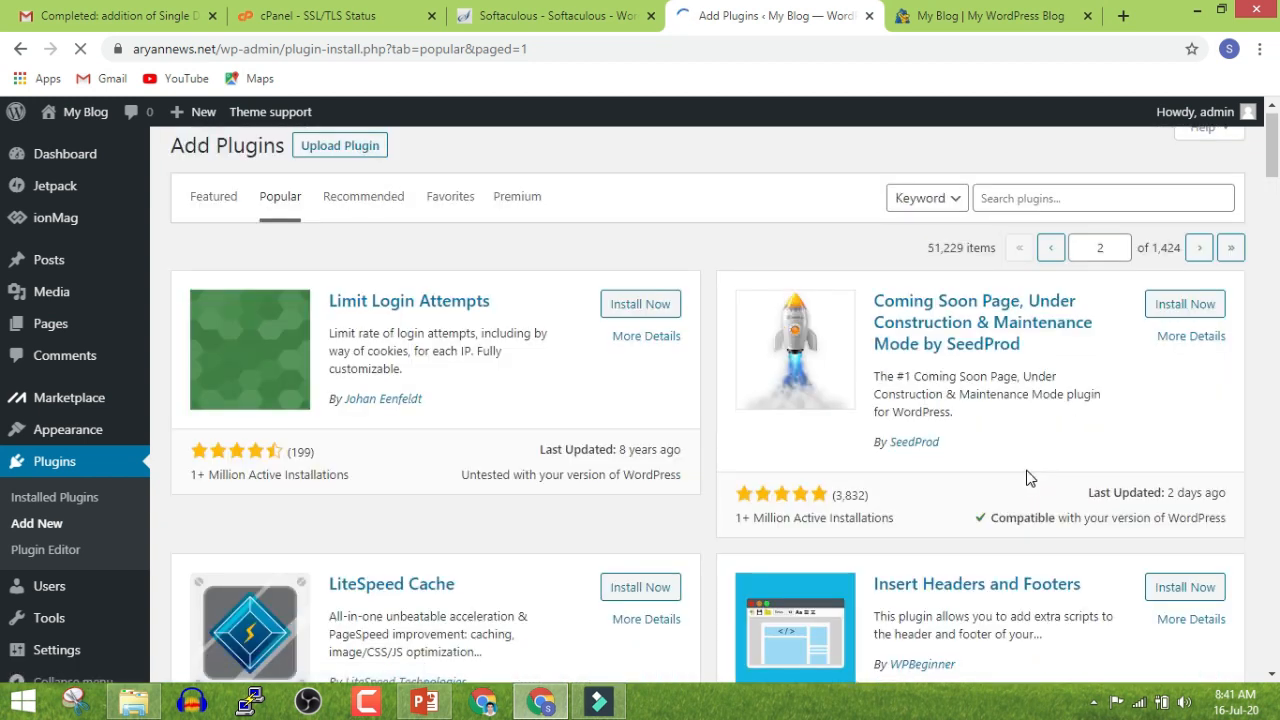
scroll(1028, 478, "up", 1)
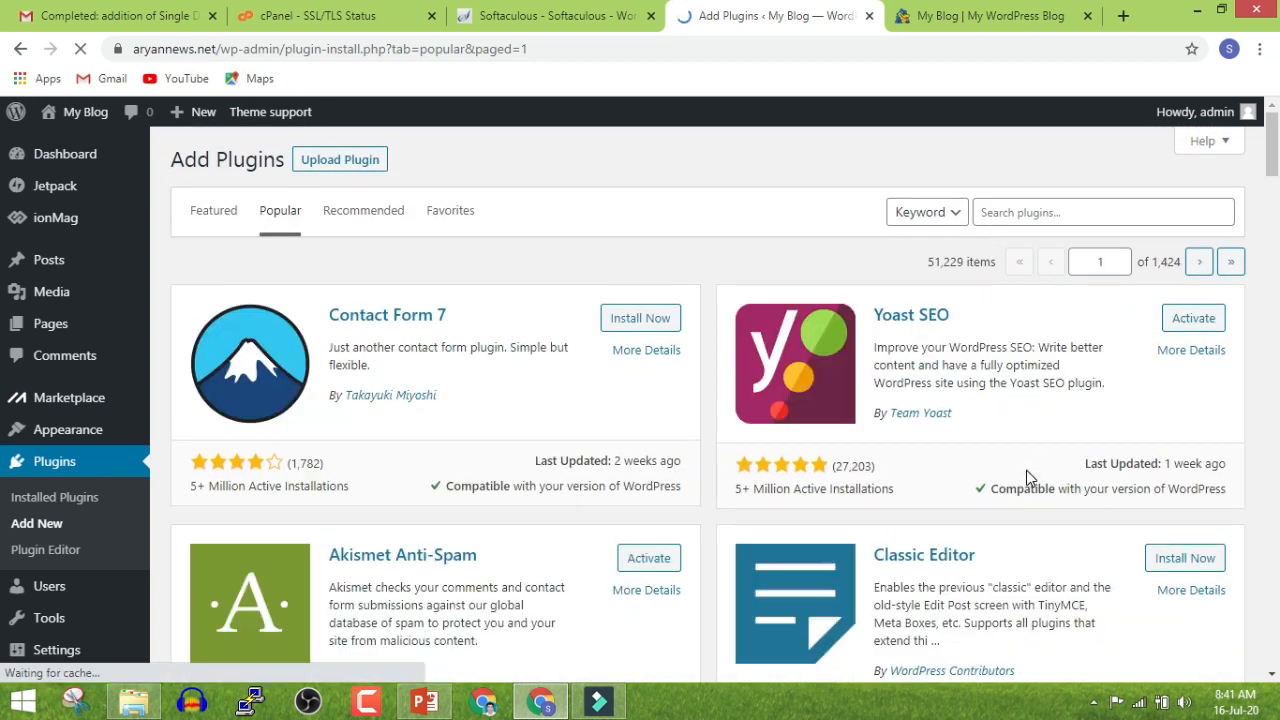
scroll(1026, 470, "down", 2)
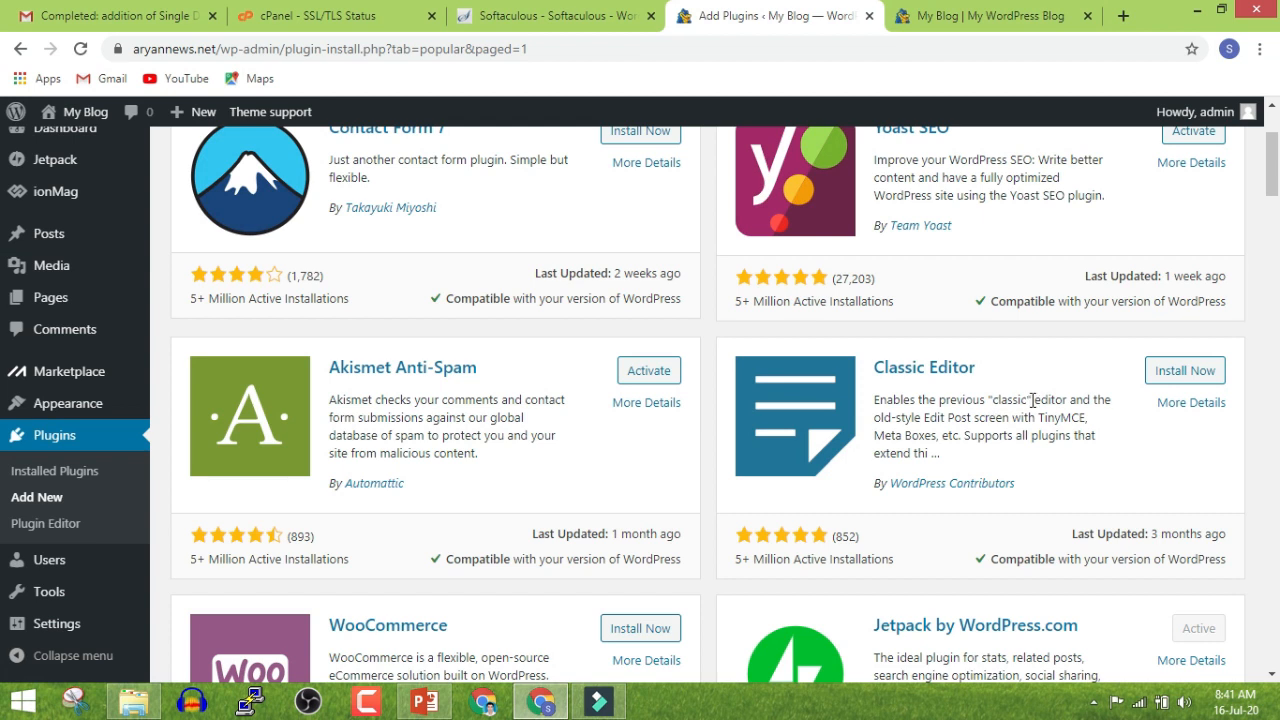
left_click(1167, 370)
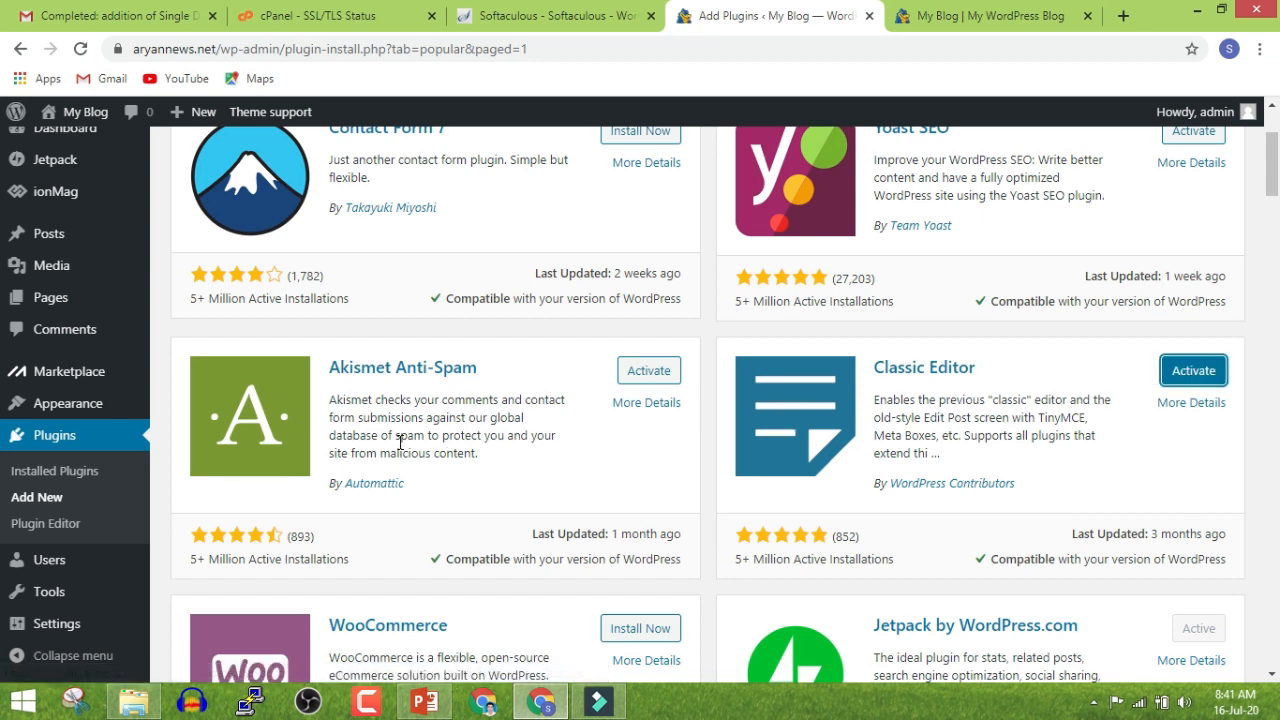
left_click(112, 474)
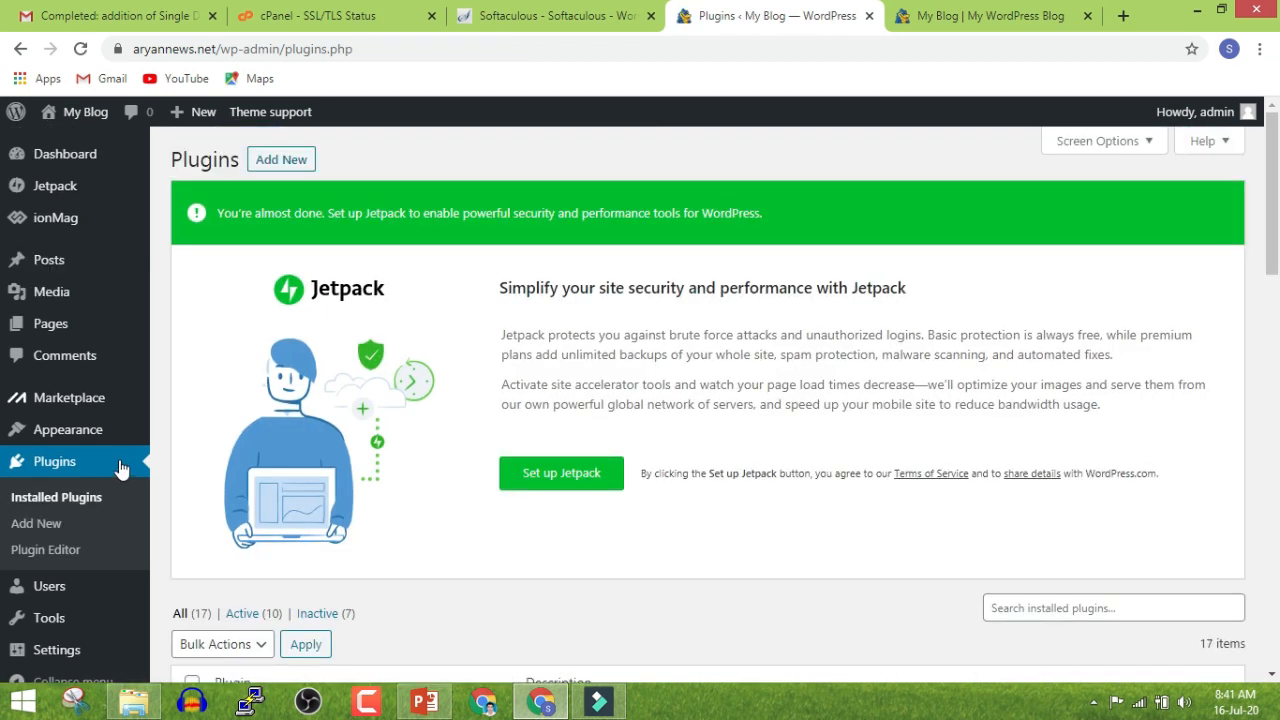
Tick Classic Editor, Shortcodes Ultimate, TinyMCE Advanced, W3 Total Cache and Yoast SEO
scroll(357, 411, "down", 4)
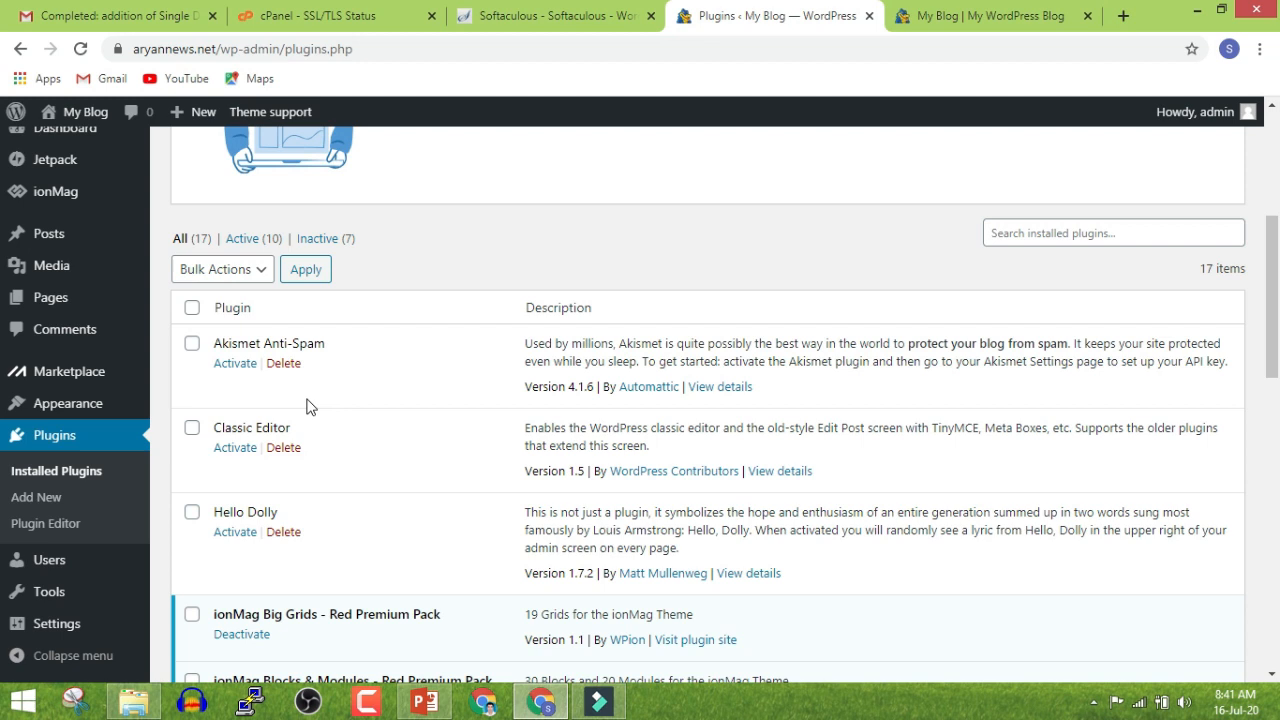
scroll(307, 406, "down", 2)
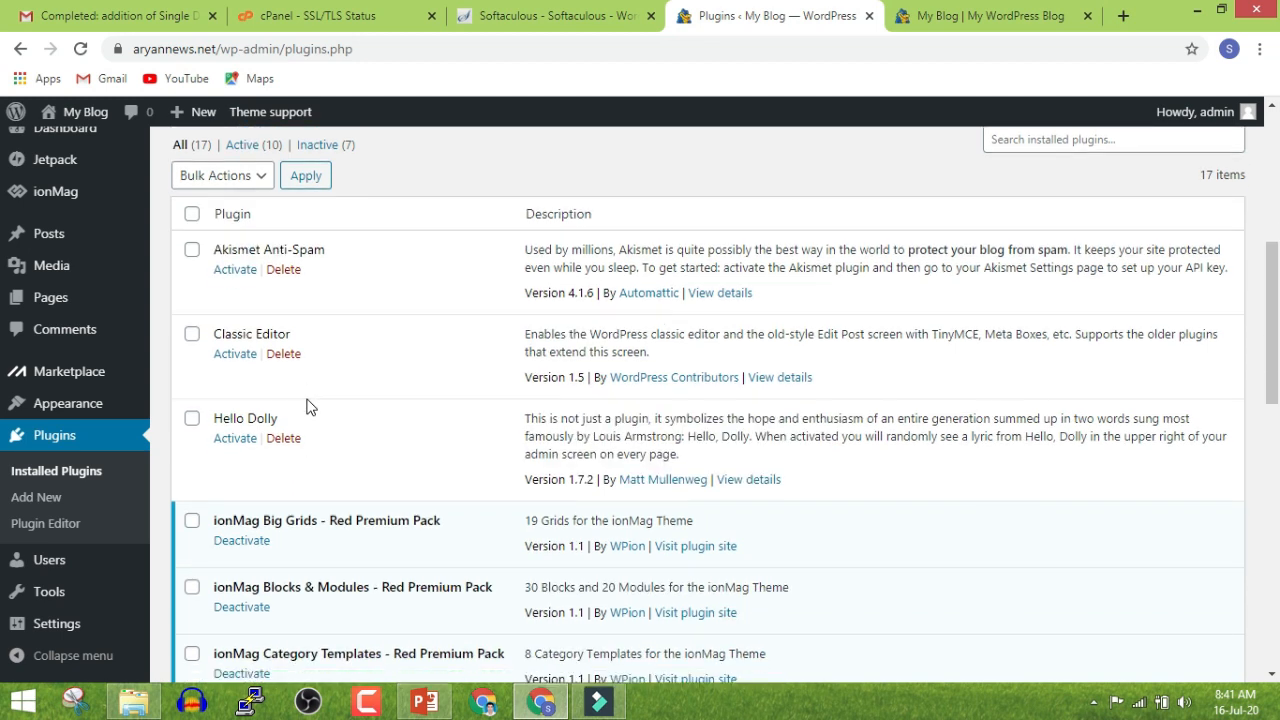
left_click(192, 335)
scroll(193, 345, "down", 6)
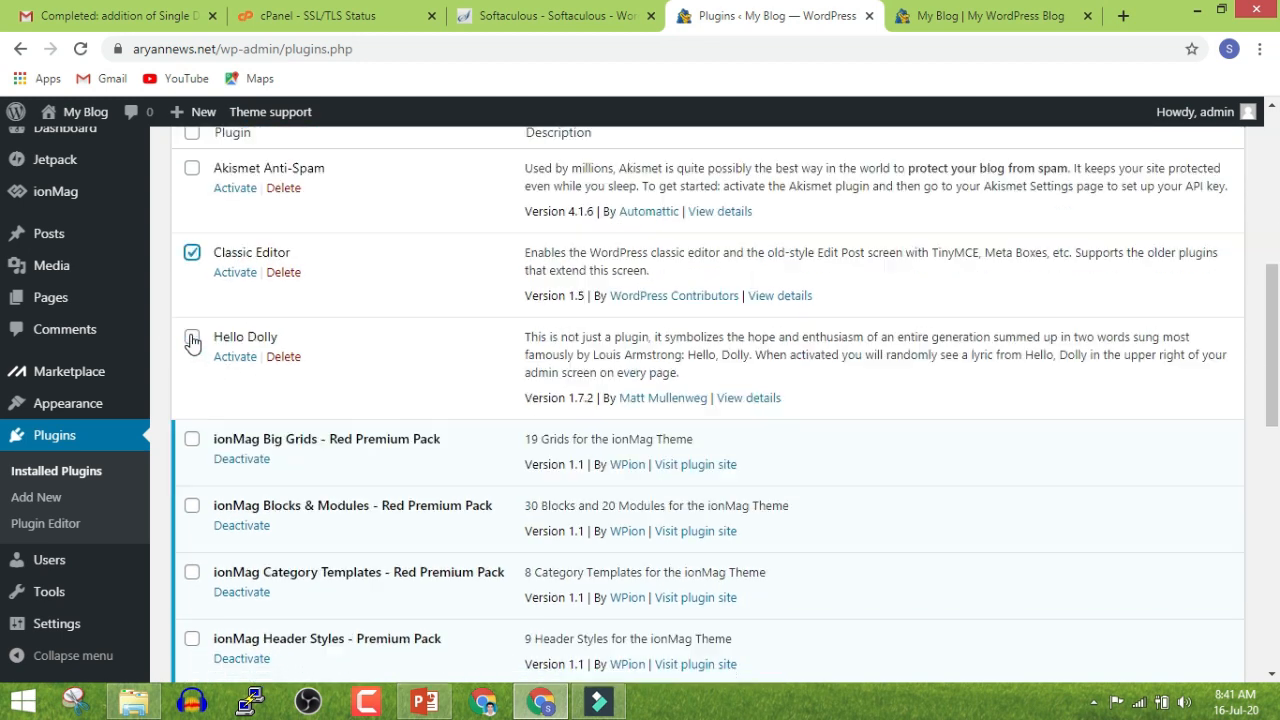
left_click(191, 416)
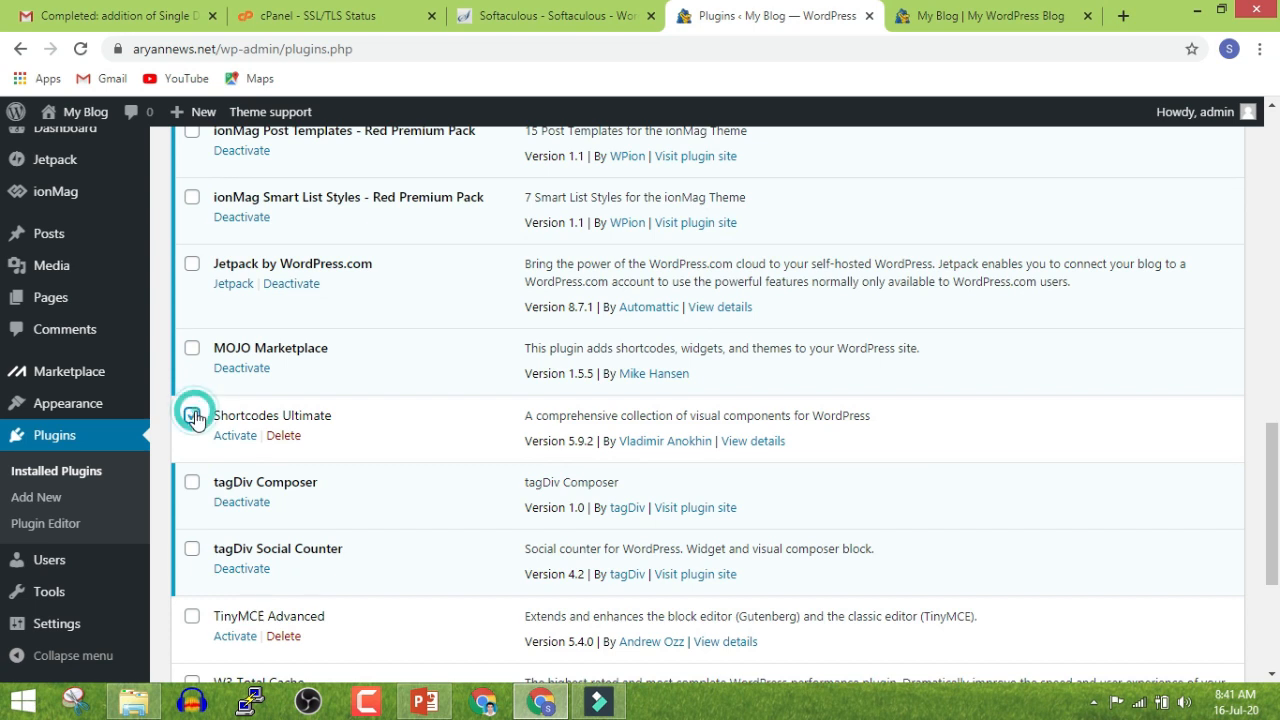
scroll(180, 430, "down", 4)
left_click(191, 430)
scroll(191, 423, "down", 2)
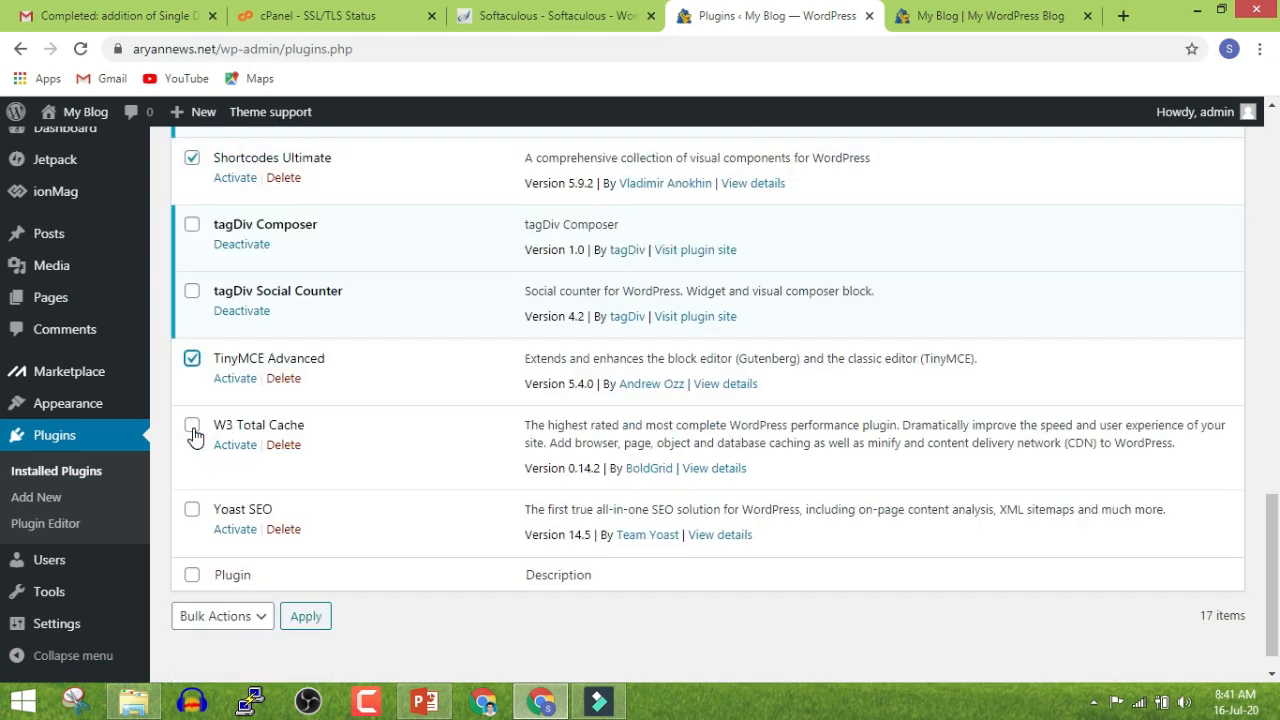
left_click(192, 404)
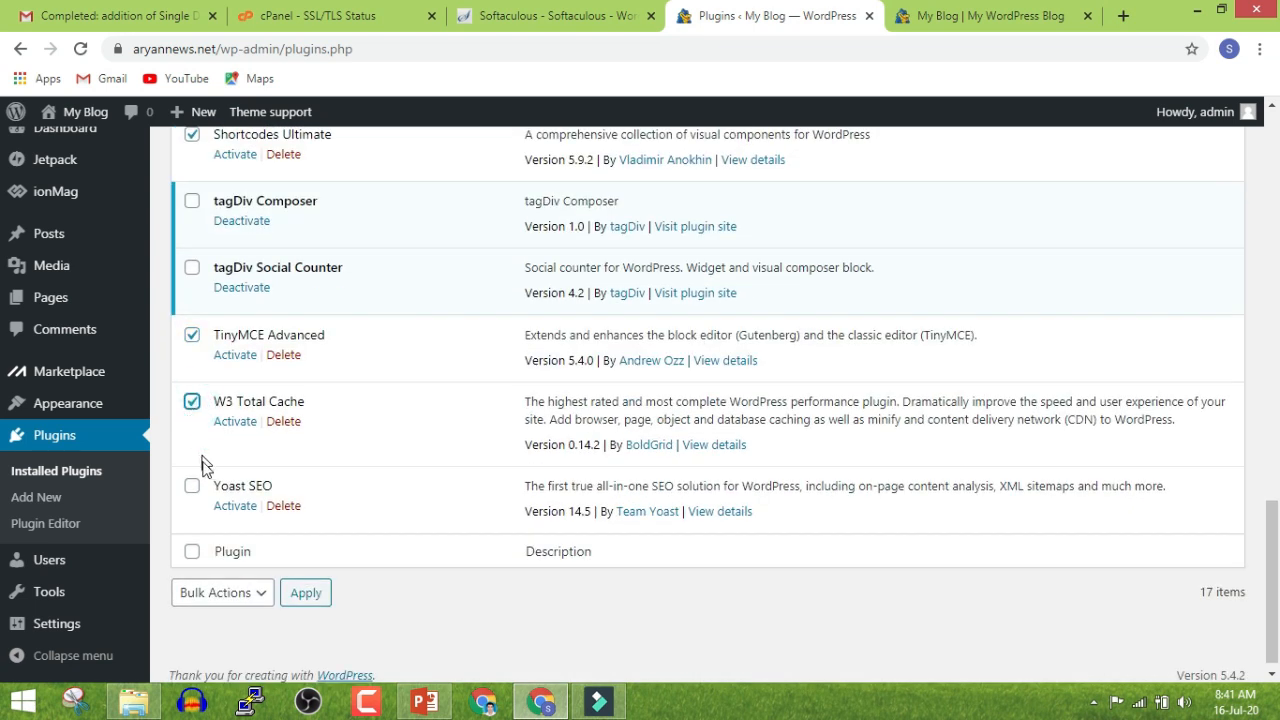
left_click(193, 488)
Activate the ticked plugins with the Bulk Actions Activate option
scroll(224, 500, "up", 15)
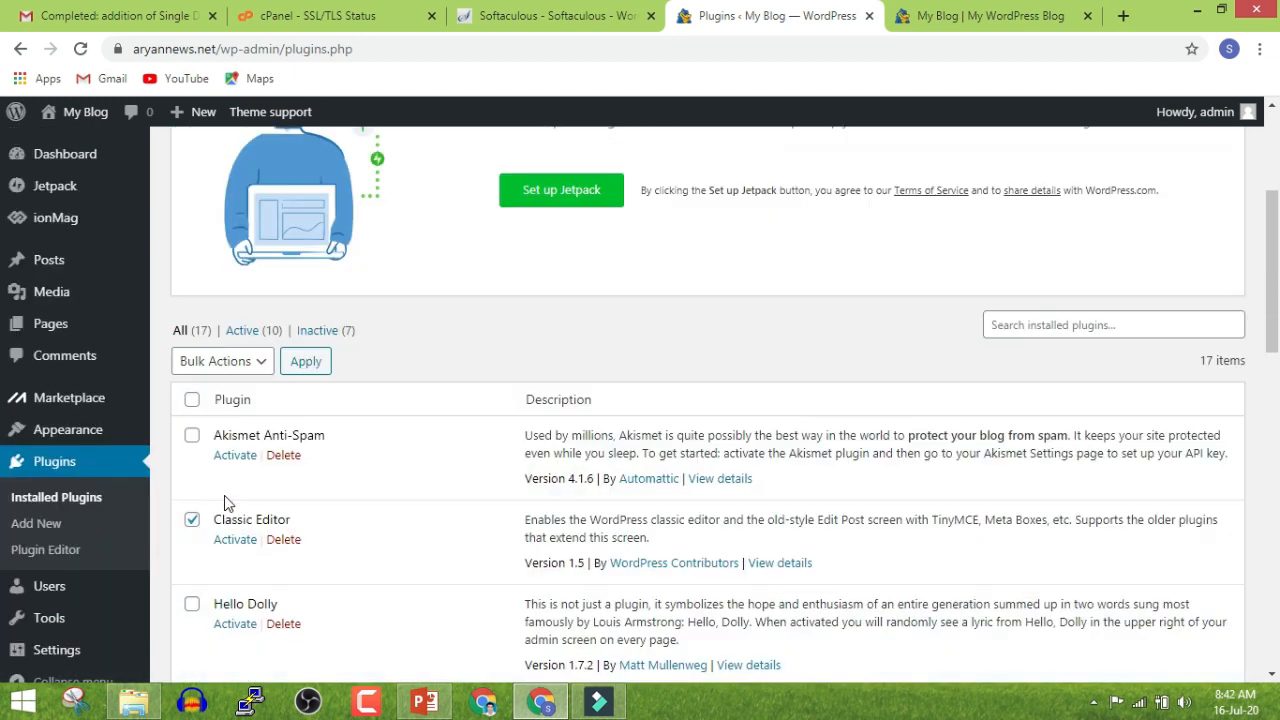
scroll(224, 503, "down", 3)
left_click(205, 364)
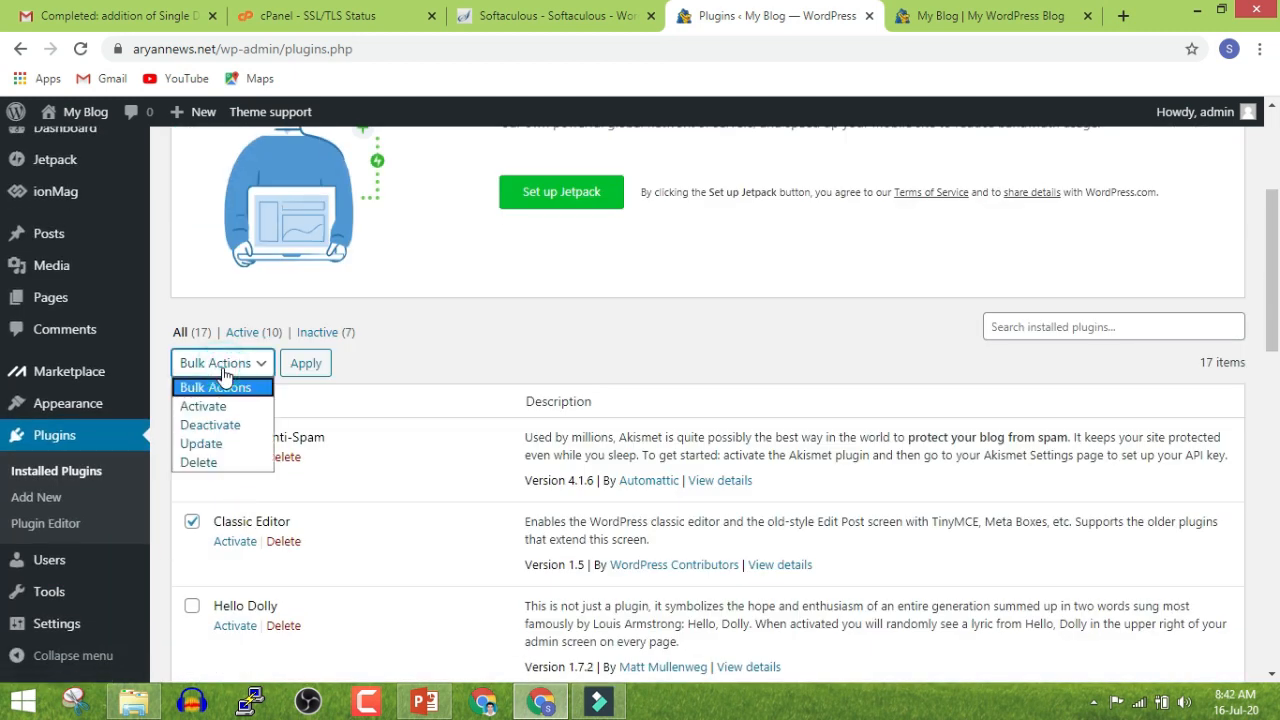
left_click(226, 407)
left_click(300, 364)
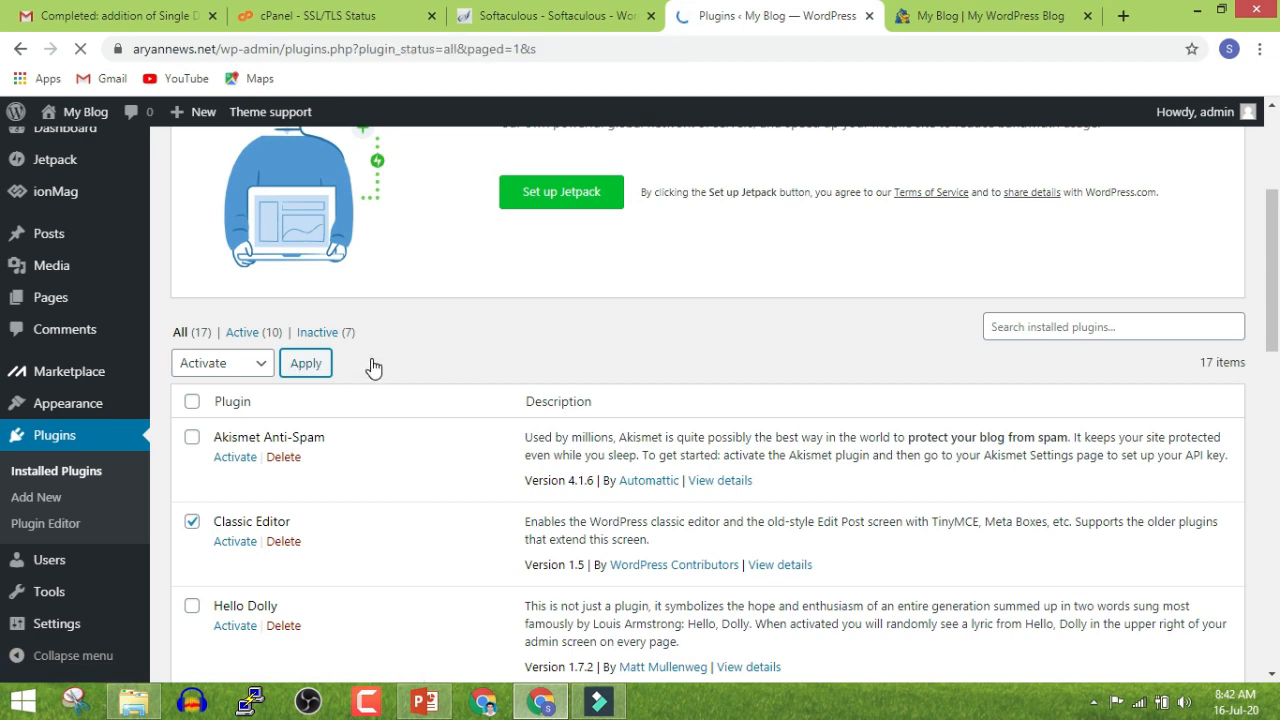
scroll(523, 374, "down", 10)
scroll(526, 369, "down", 5)
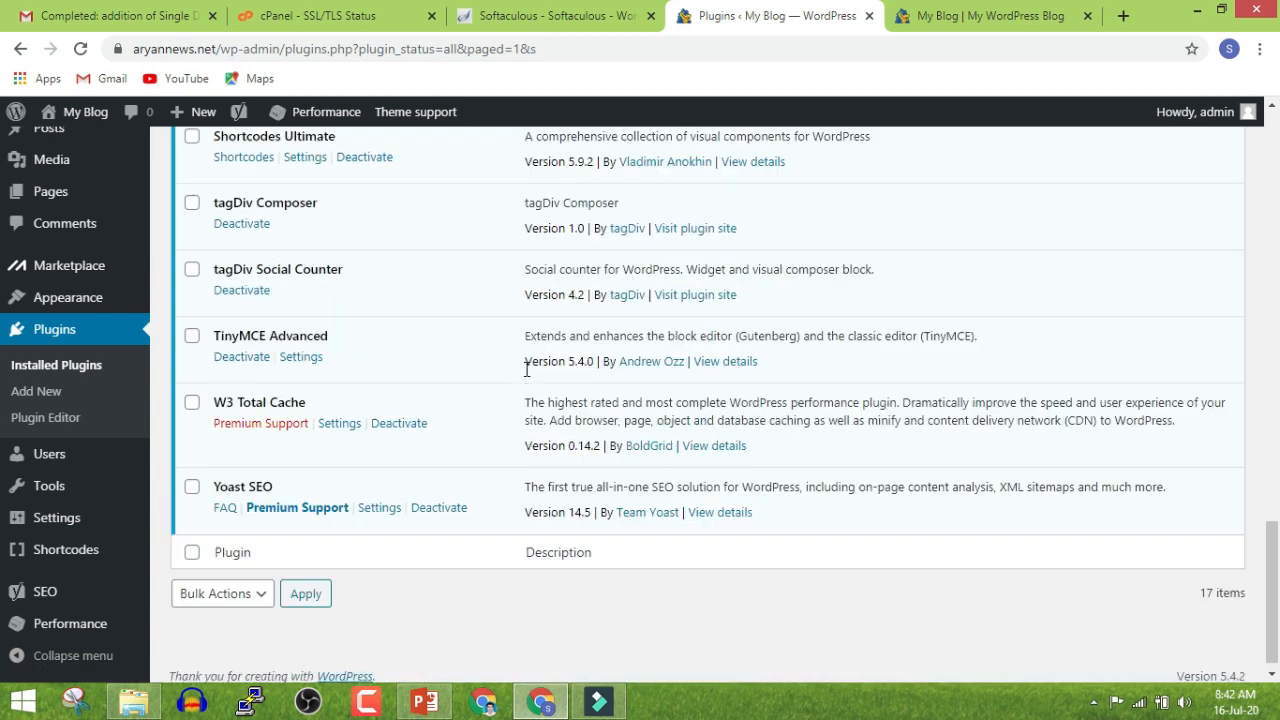
scroll(526, 369, "up", 10)
scroll(526, 376, "up", 5)
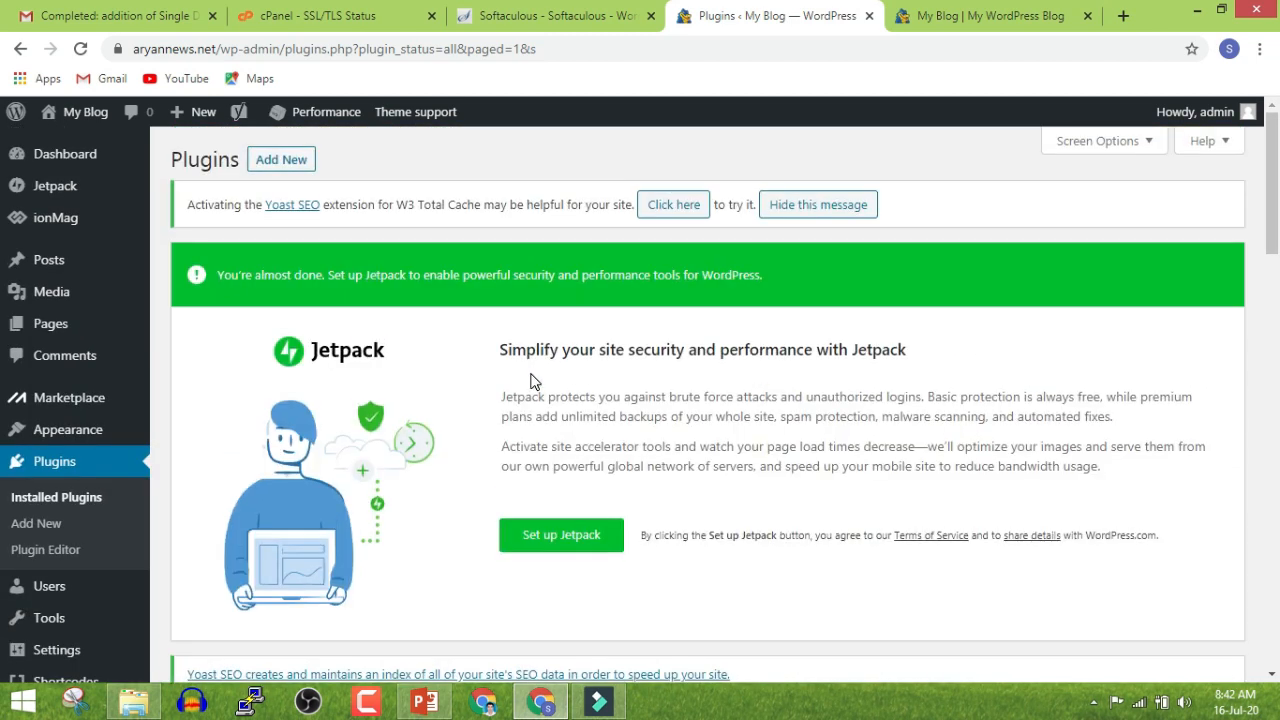
scroll(531, 381, "down", 8)
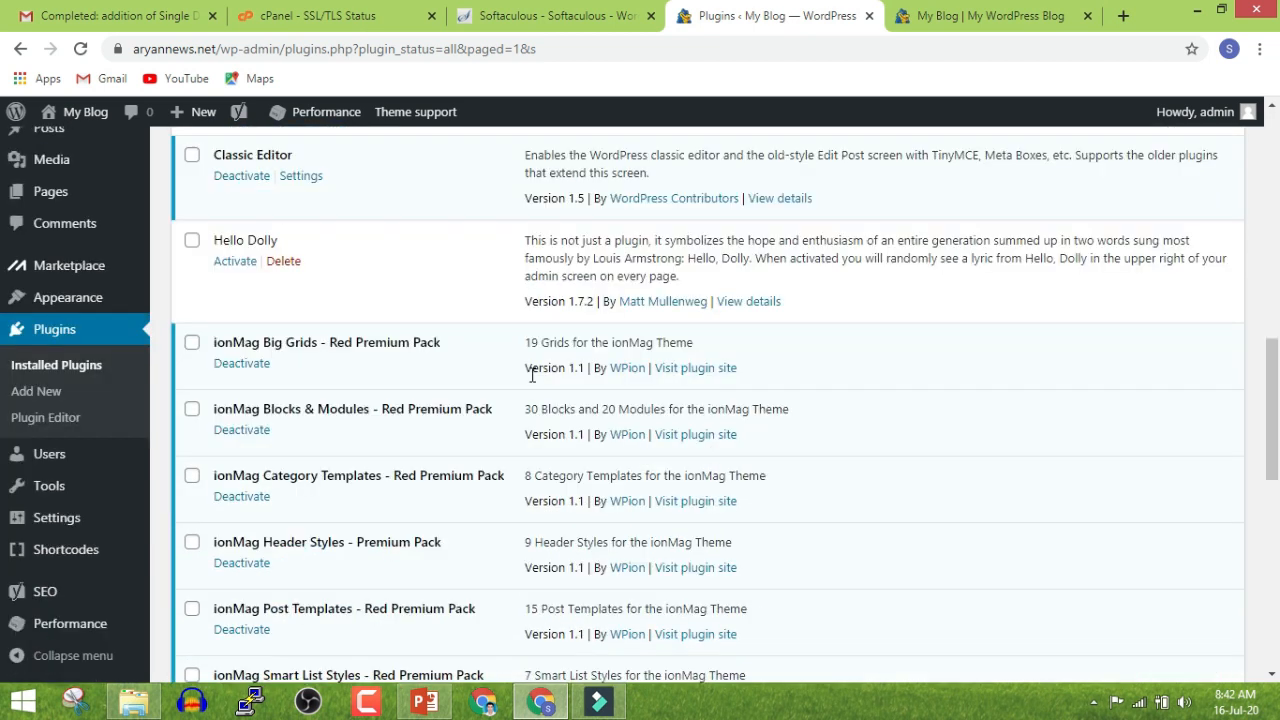
In General Settings, change the Site Title to Aryan News and empty the Tagline
left_click(57, 520)
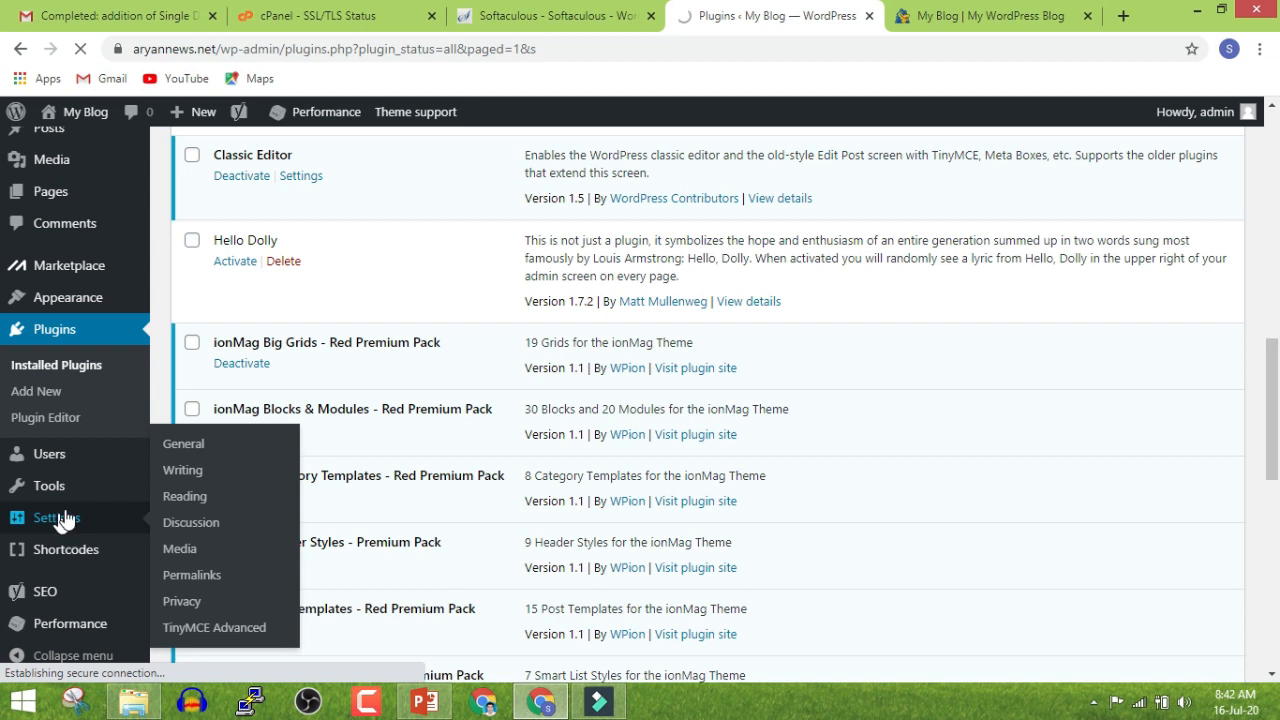
scroll(443, 455, "up", 10)
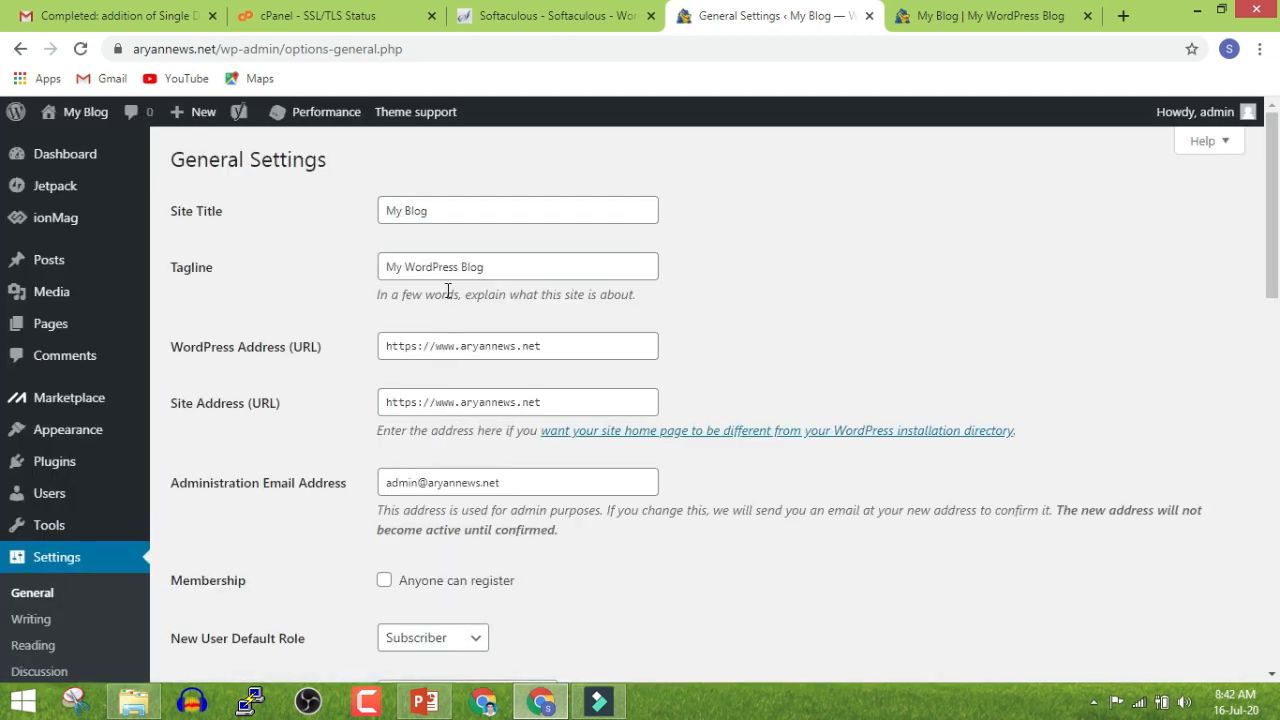
left_click(437, 208)
key("ctrl+a")
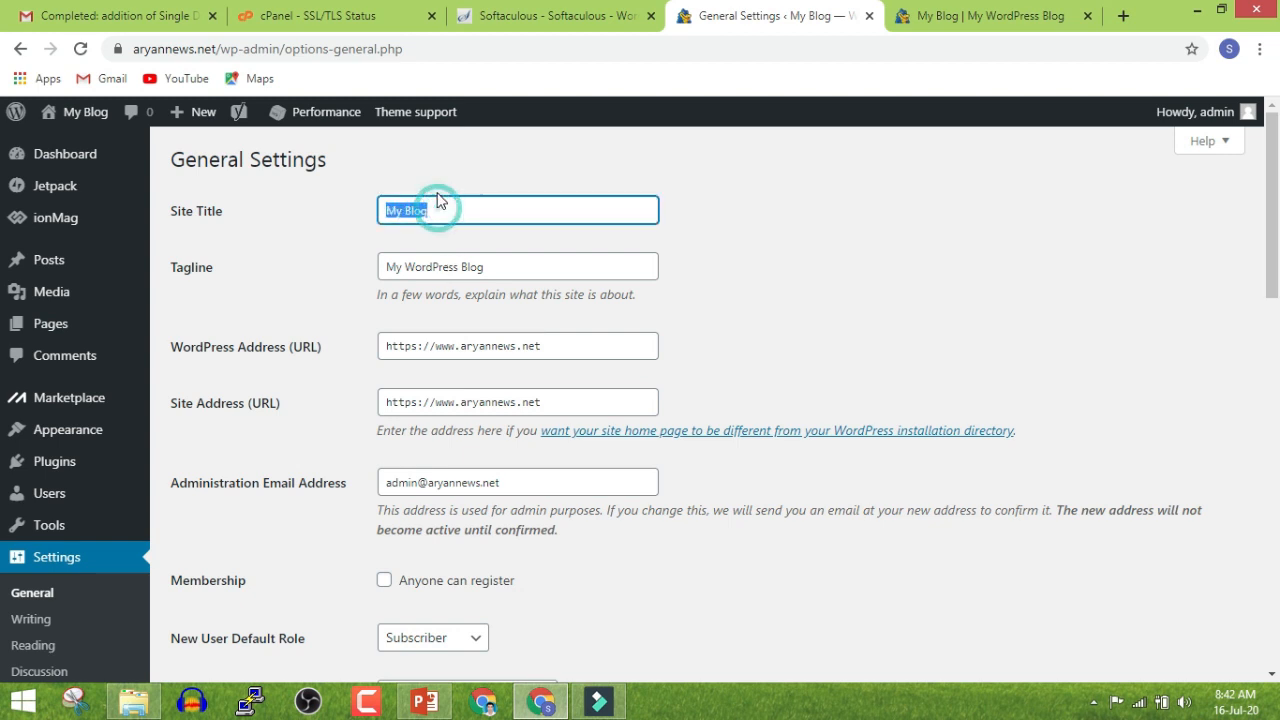
type("Aryan News")
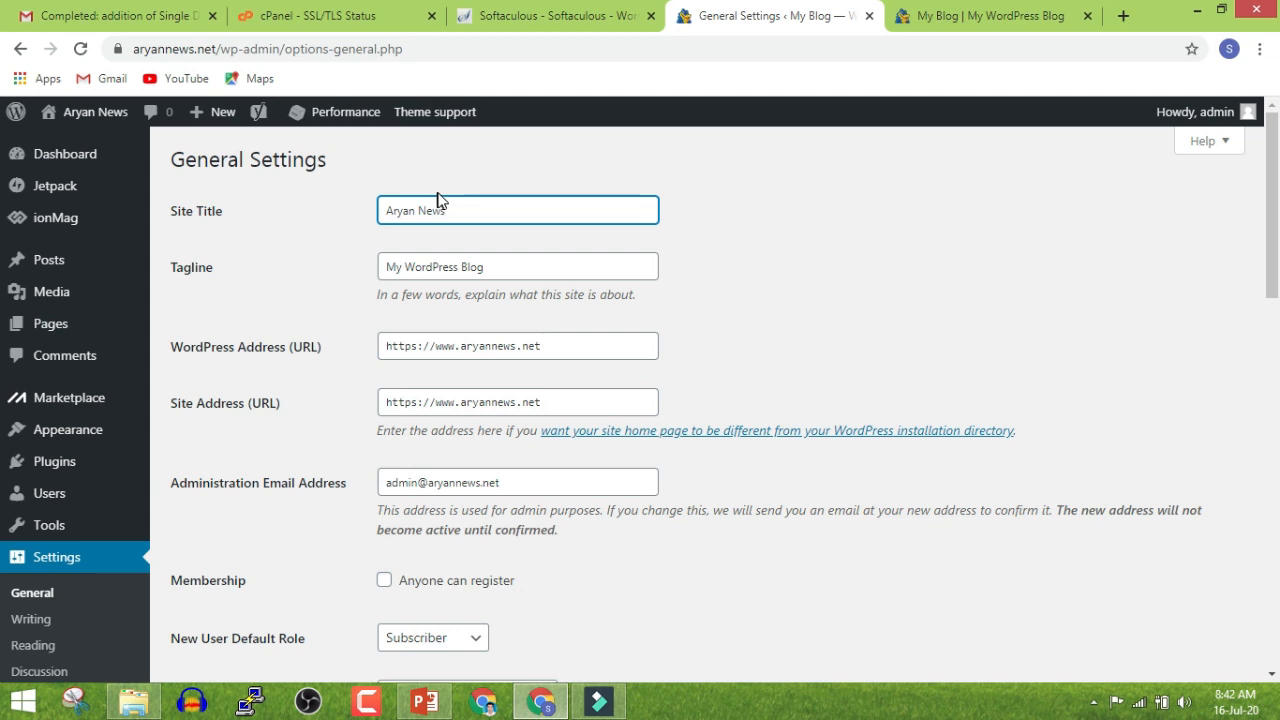
left_click(449, 272)
key("ctrl+a")
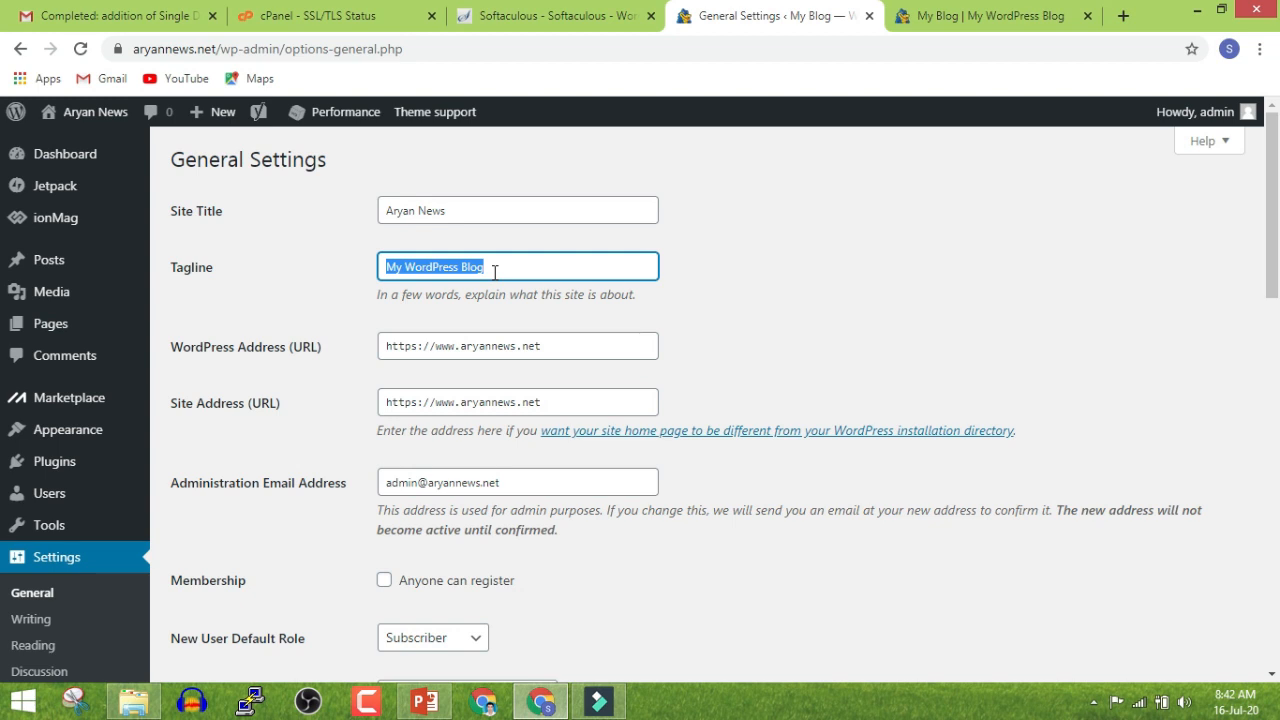
key("BackSpace")
left_click(312, 350)
Set the timezone to UTC+5:30 and save the general settings
scroll(312, 360, "down", 1)
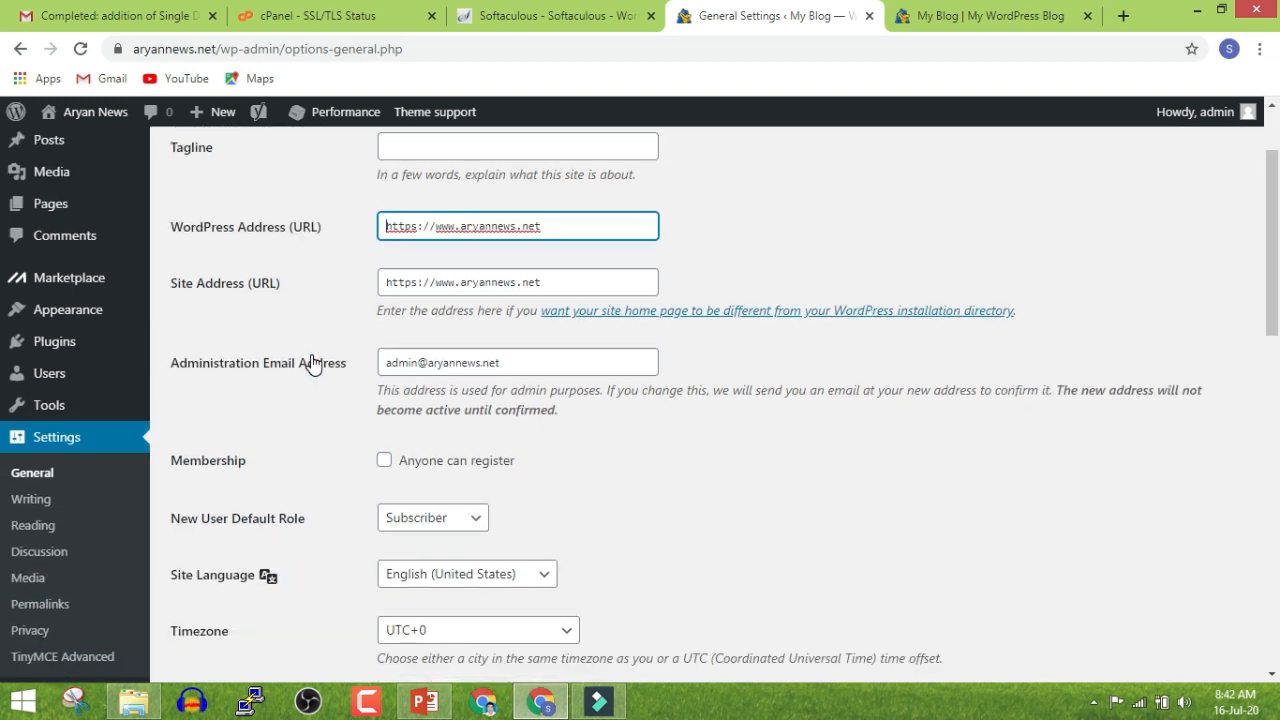
scroll(311, 363, "down", 2)
left_click(410, 472)
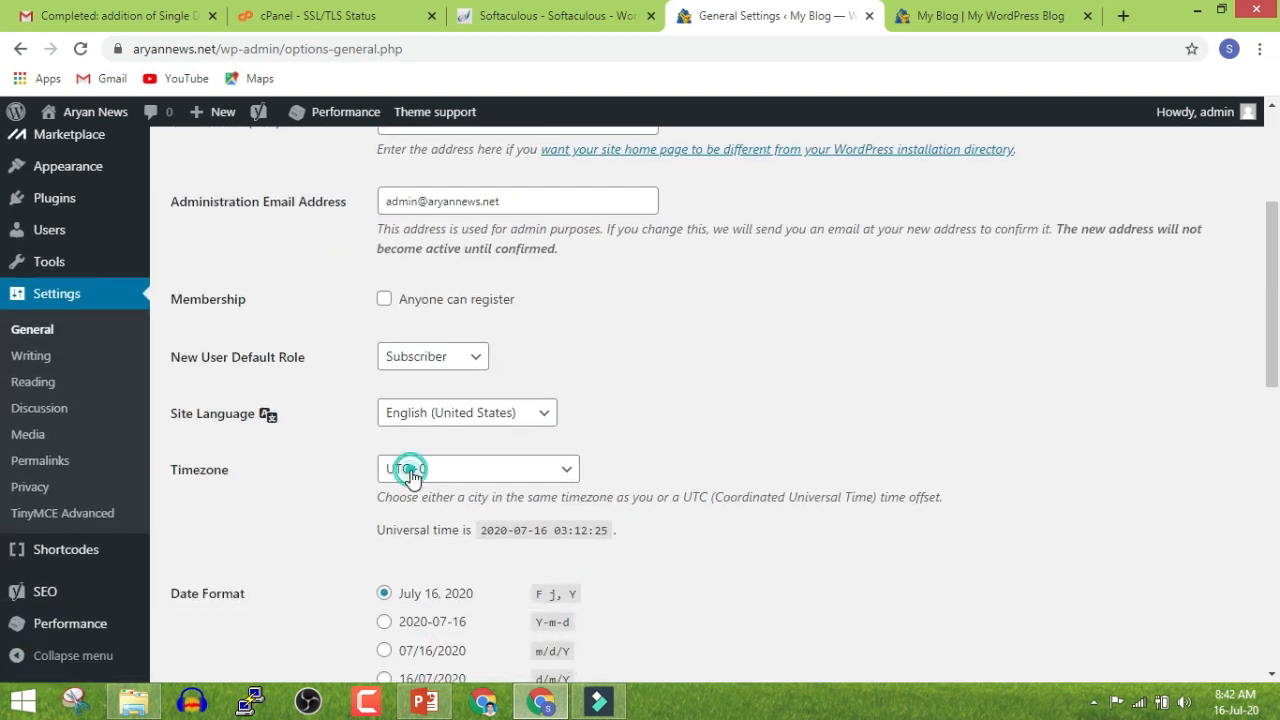
scroll(500, 230, "down", 6)
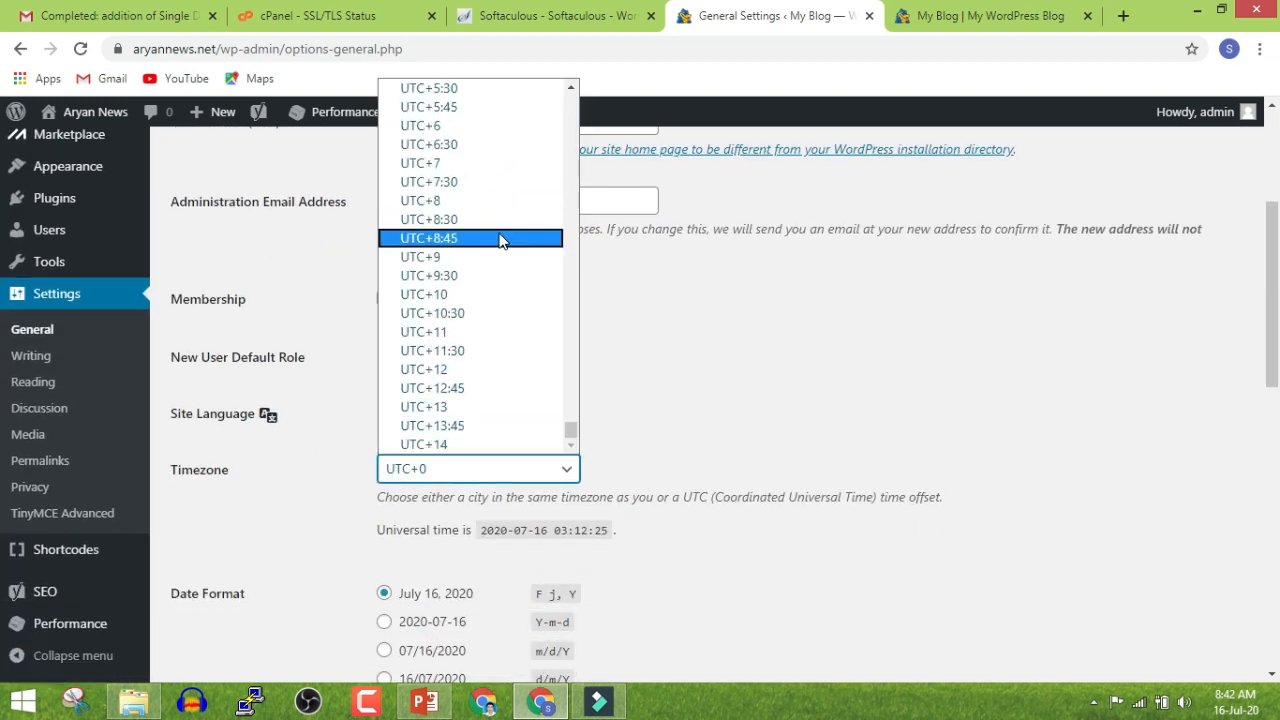
left_click(466, 90)
left_click(843, 366)
scroll(843, 370, "down", 3)
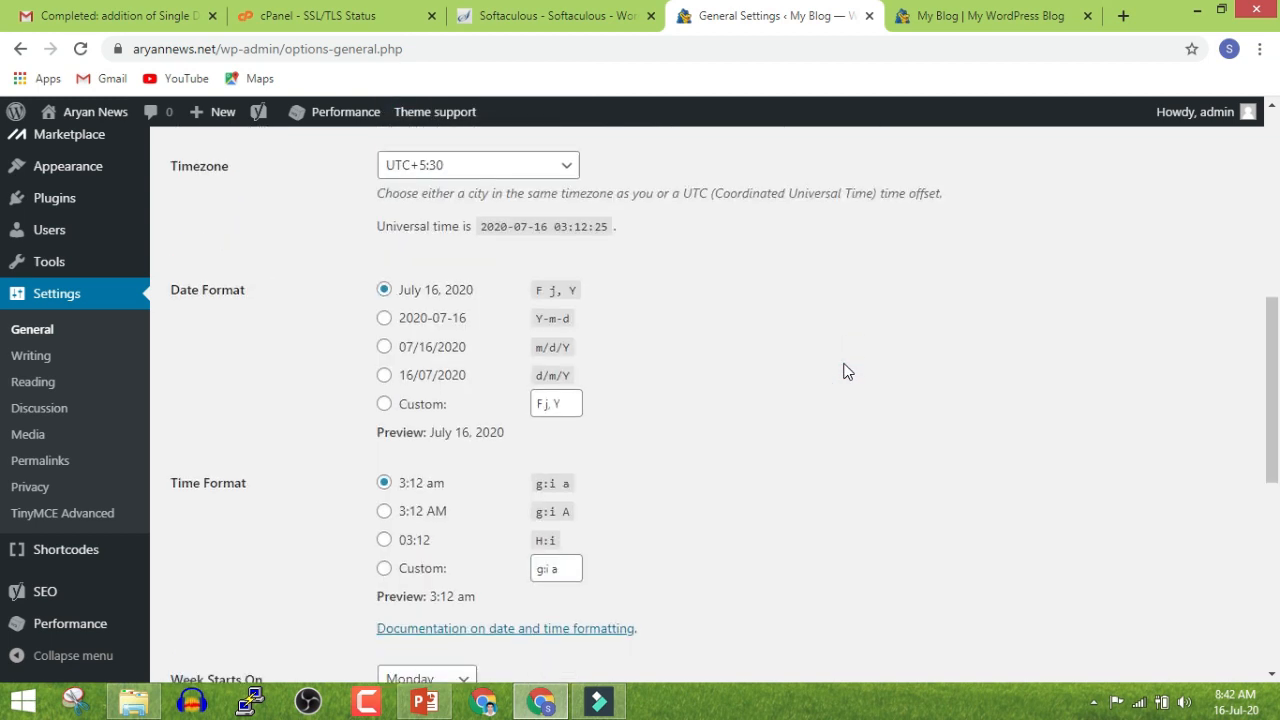
scroll(843, 370, "down", 6)
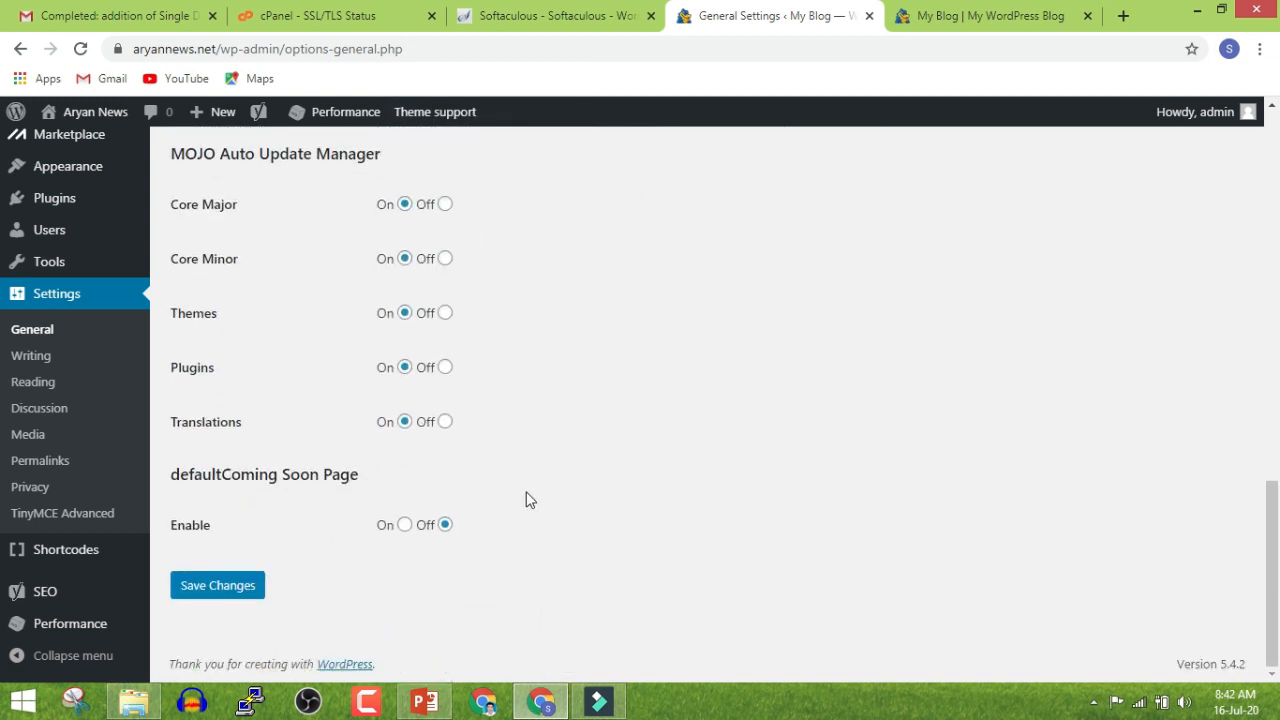
left_click(190, 602)
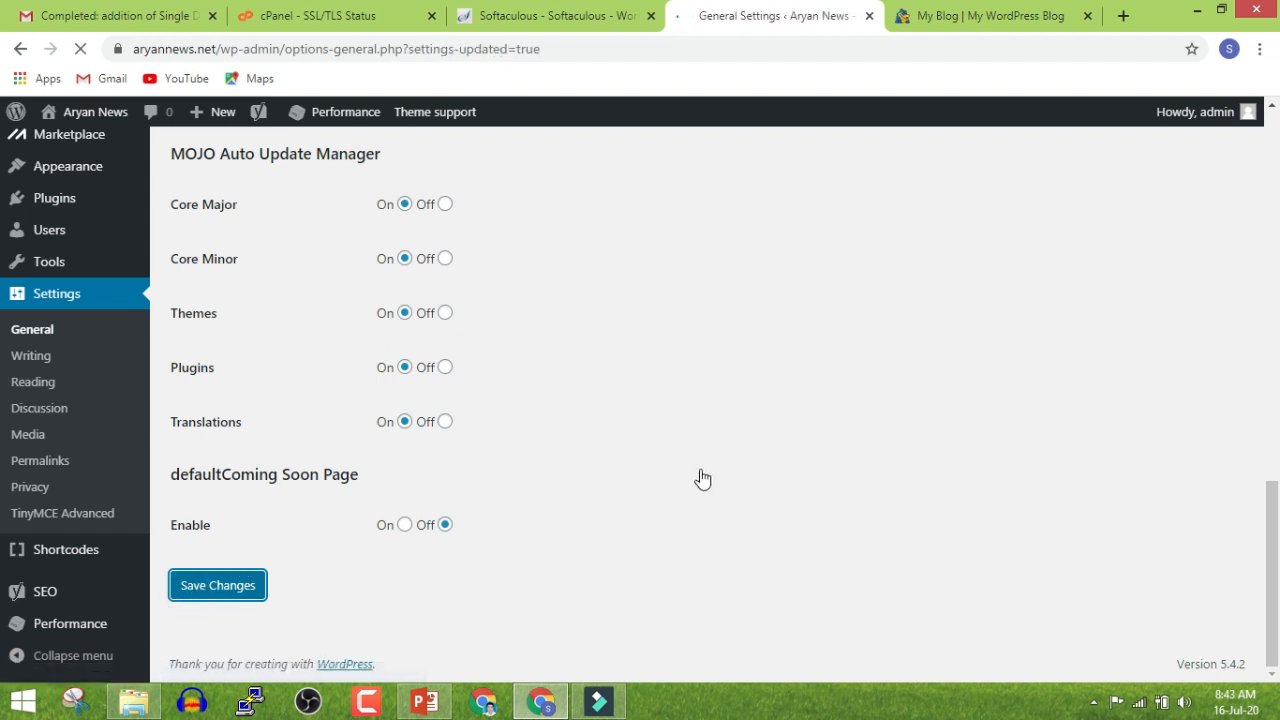
scroll(767, 462, "down", 3)
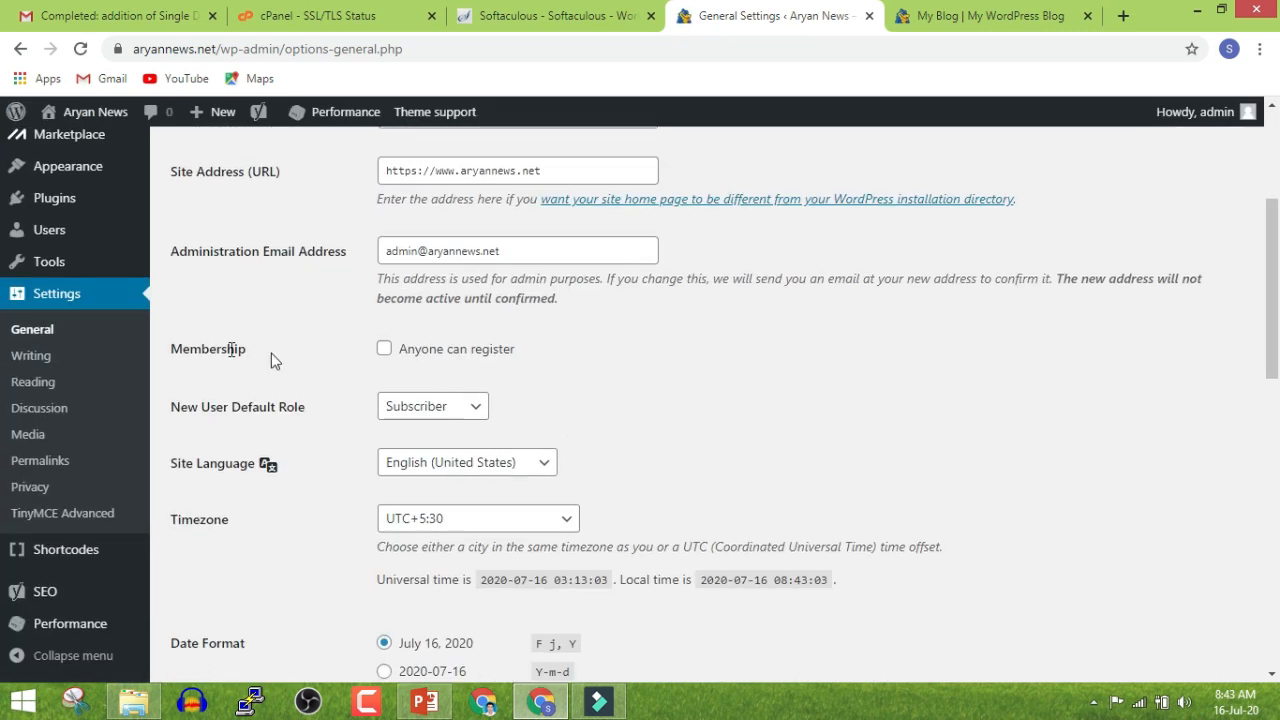
left_click(44, 357)
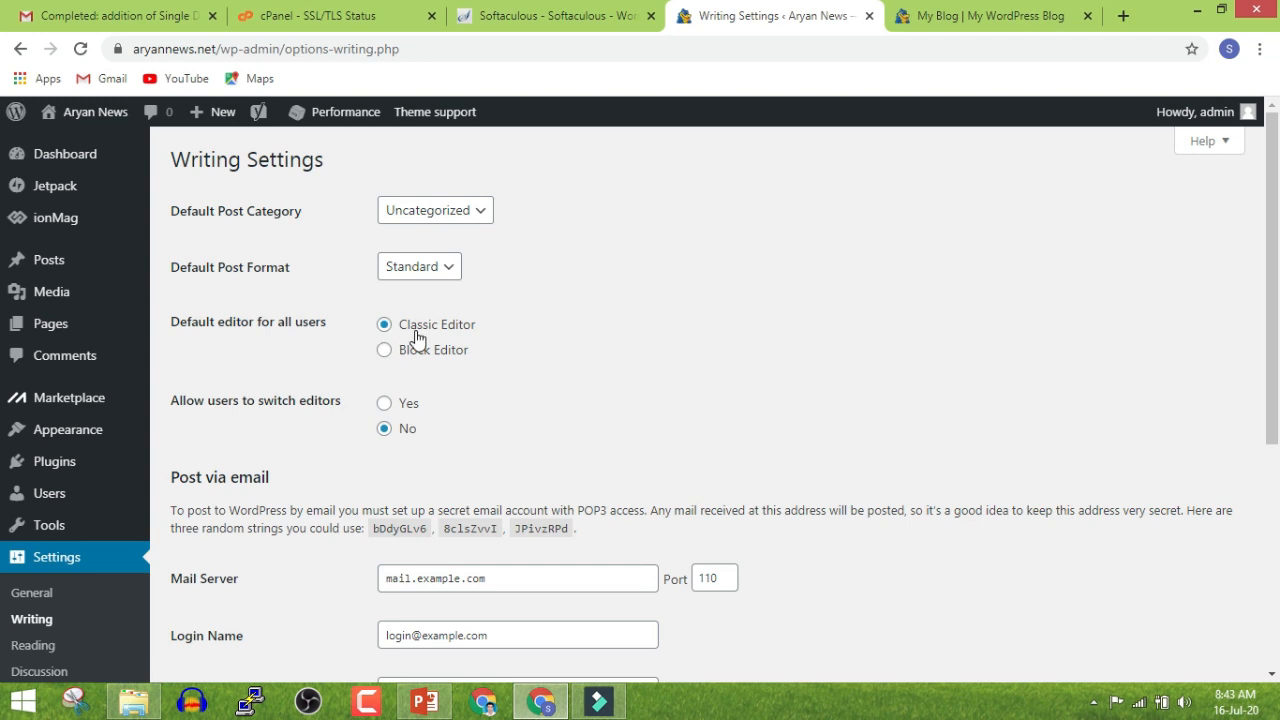
Save Reading Settings with search engines discouraged from indexing, then go to Permalinks
scroll(420, 345, "down", 4)
scroll(420, 517, "up", 2)
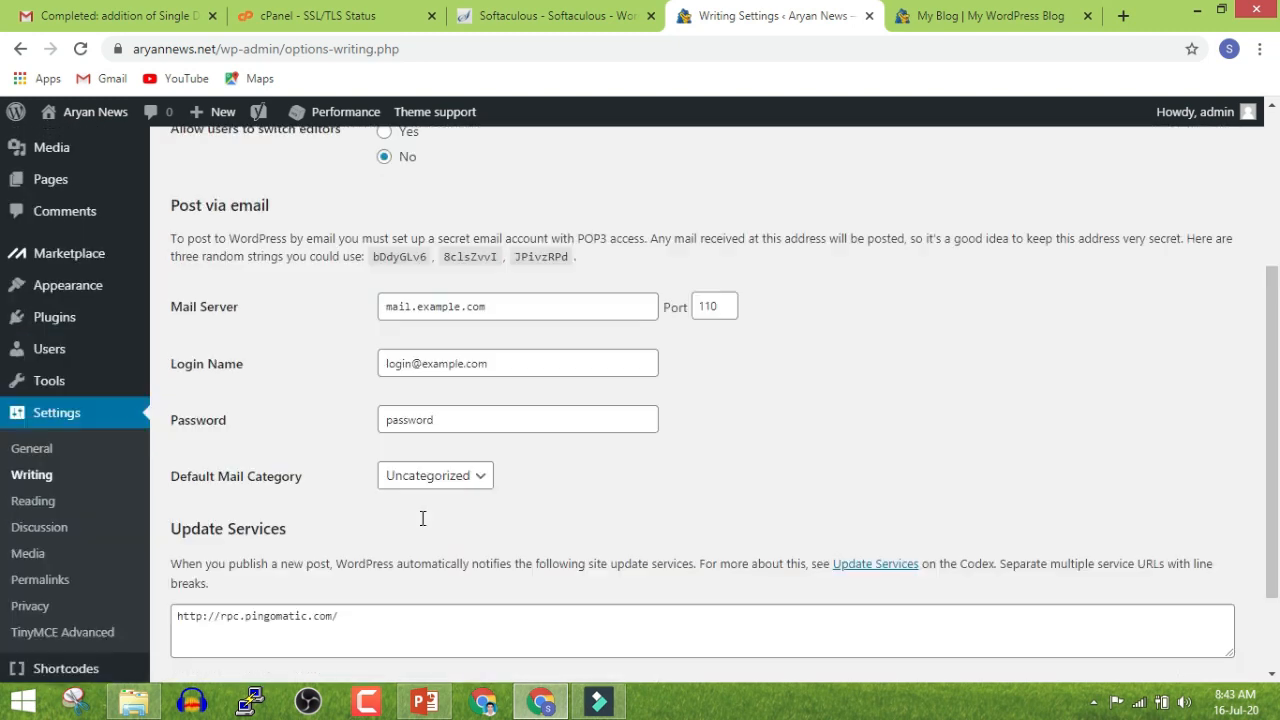
scroll(390, 520, "down", 1)
left_click(54, 394)
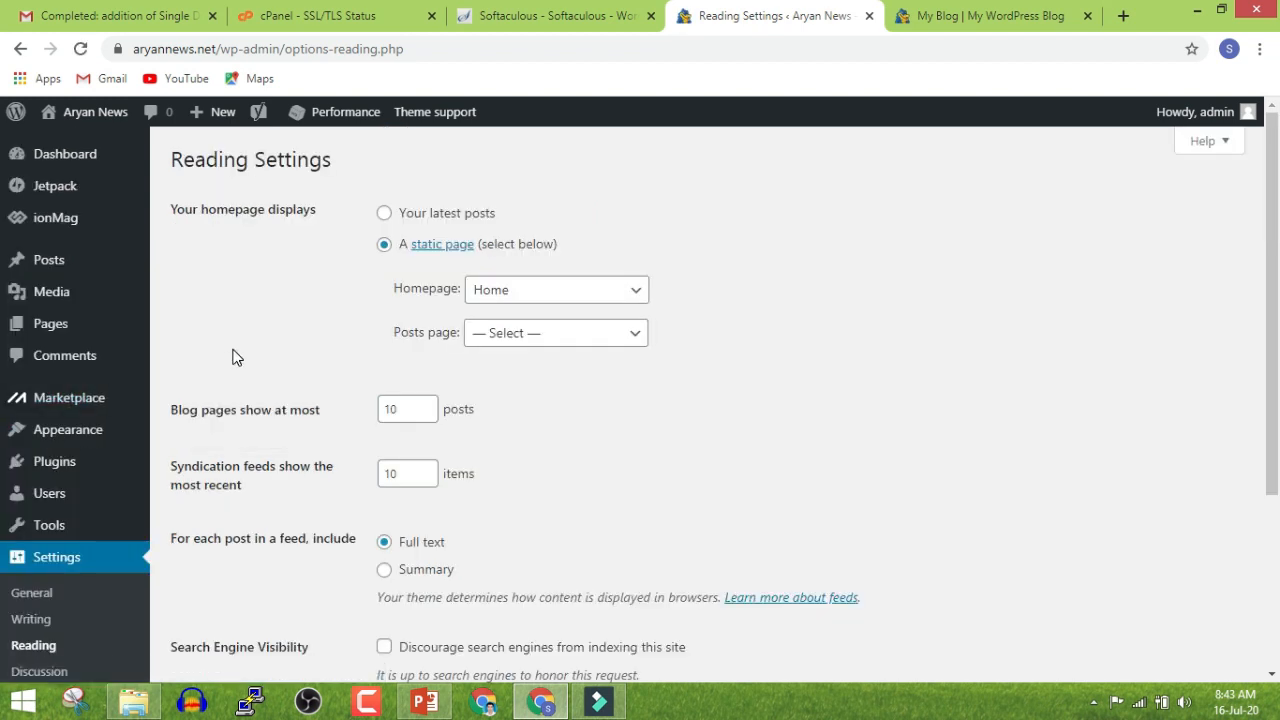
scroll(232, 357, "down", 5)
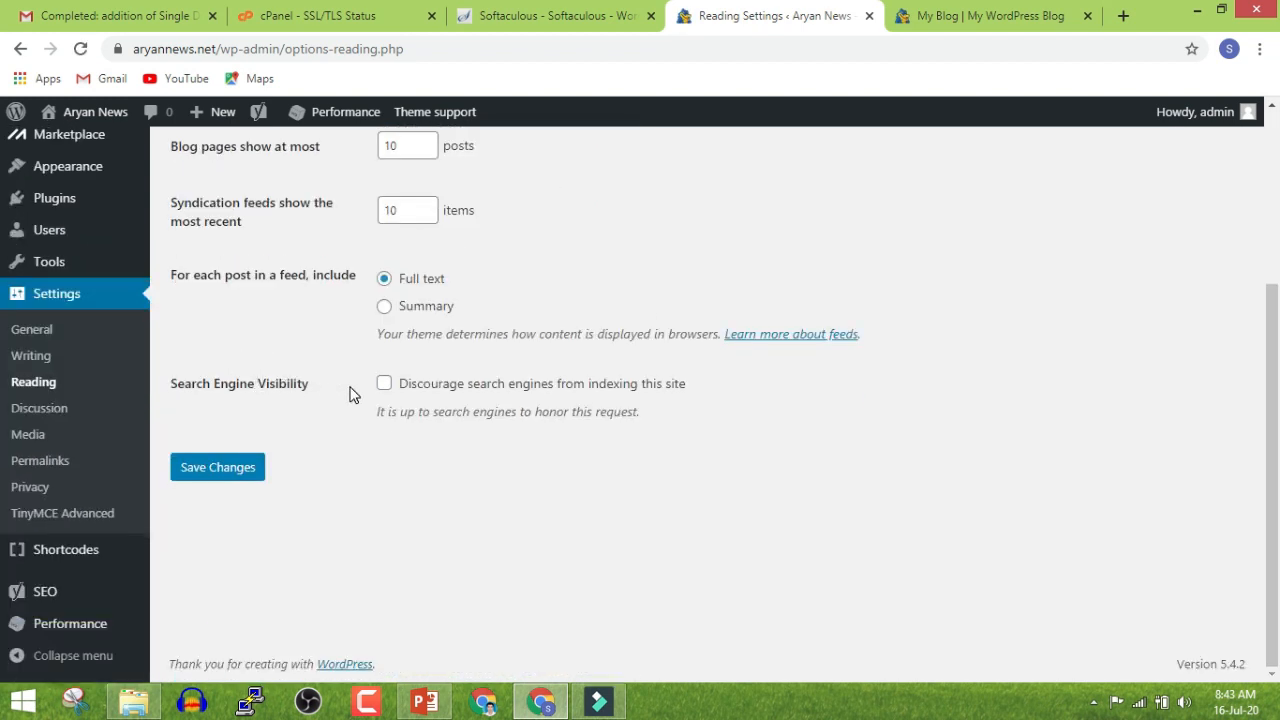
left_click(383, 386)
left_click(385, 382)
left_click(385, 382)
left_click(224, 470)
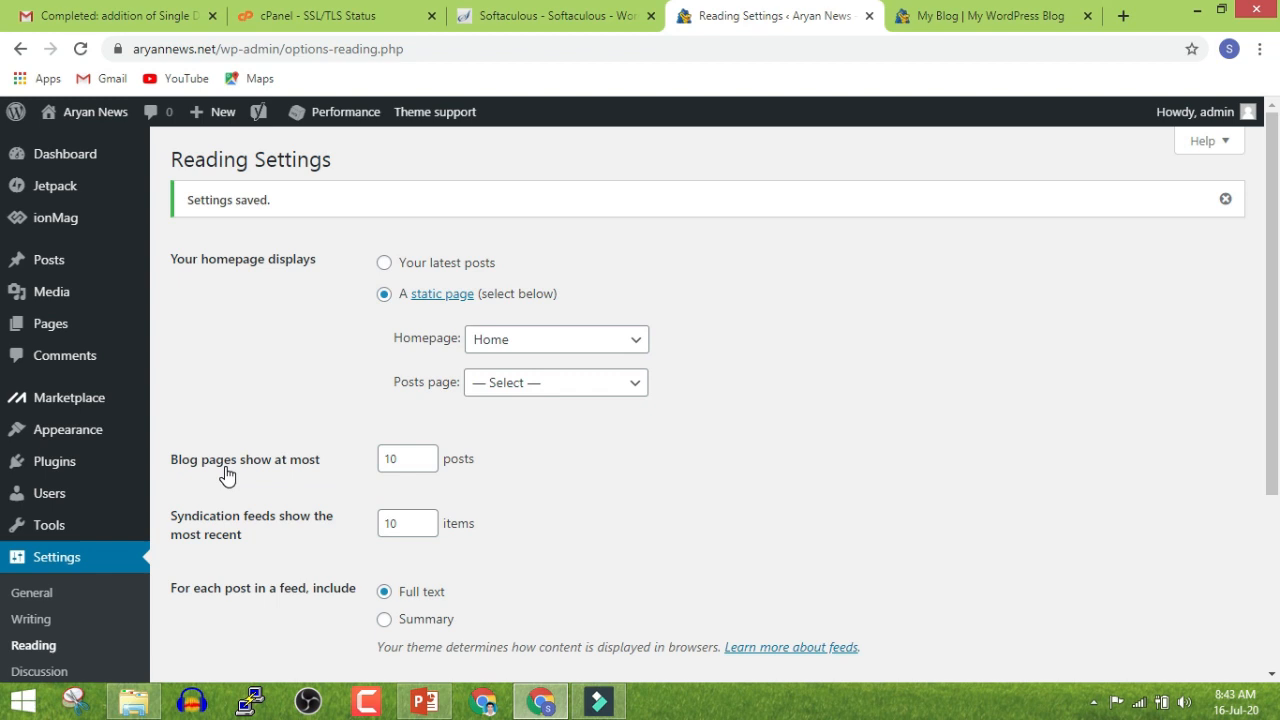
scroll(226, 470, "down", 3)
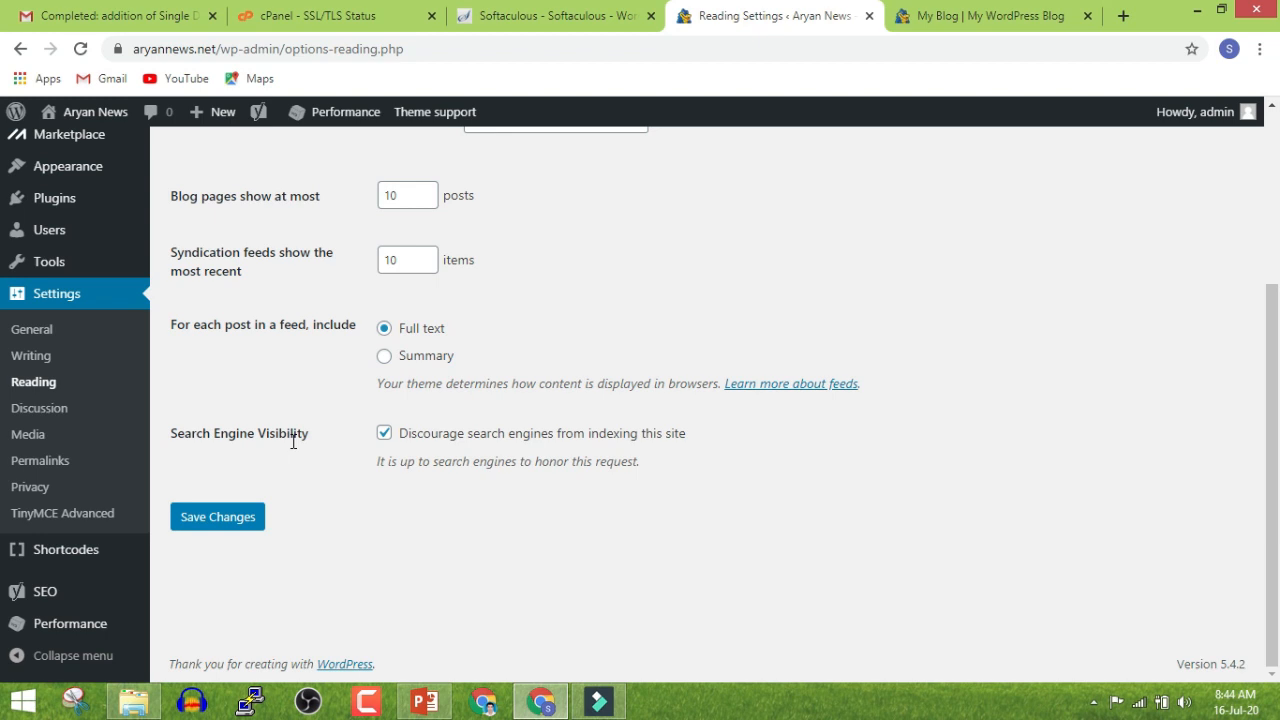
left_click(36, 462)
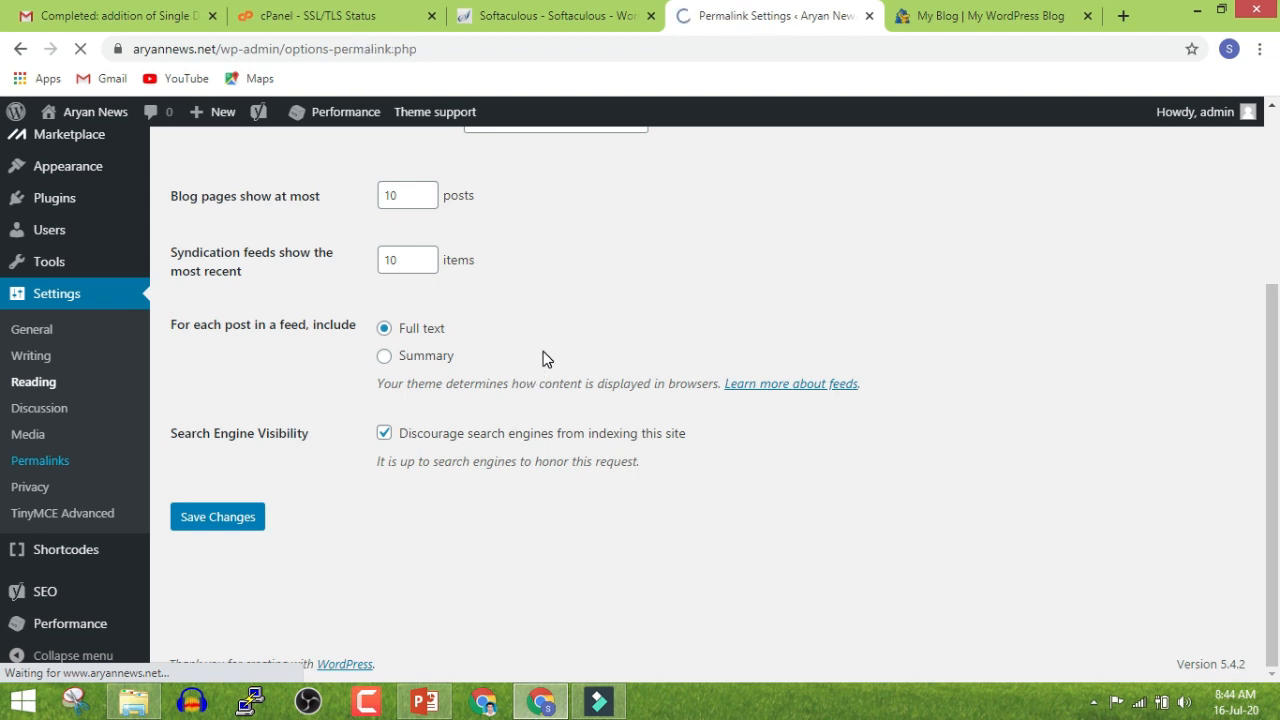
On the live blog, open the 5 Essential Rules post and inspect the date in its URL
left_click(943, 15)
scroll(680, 374, "up", 5)
scroll(667, 390, "up", 3)
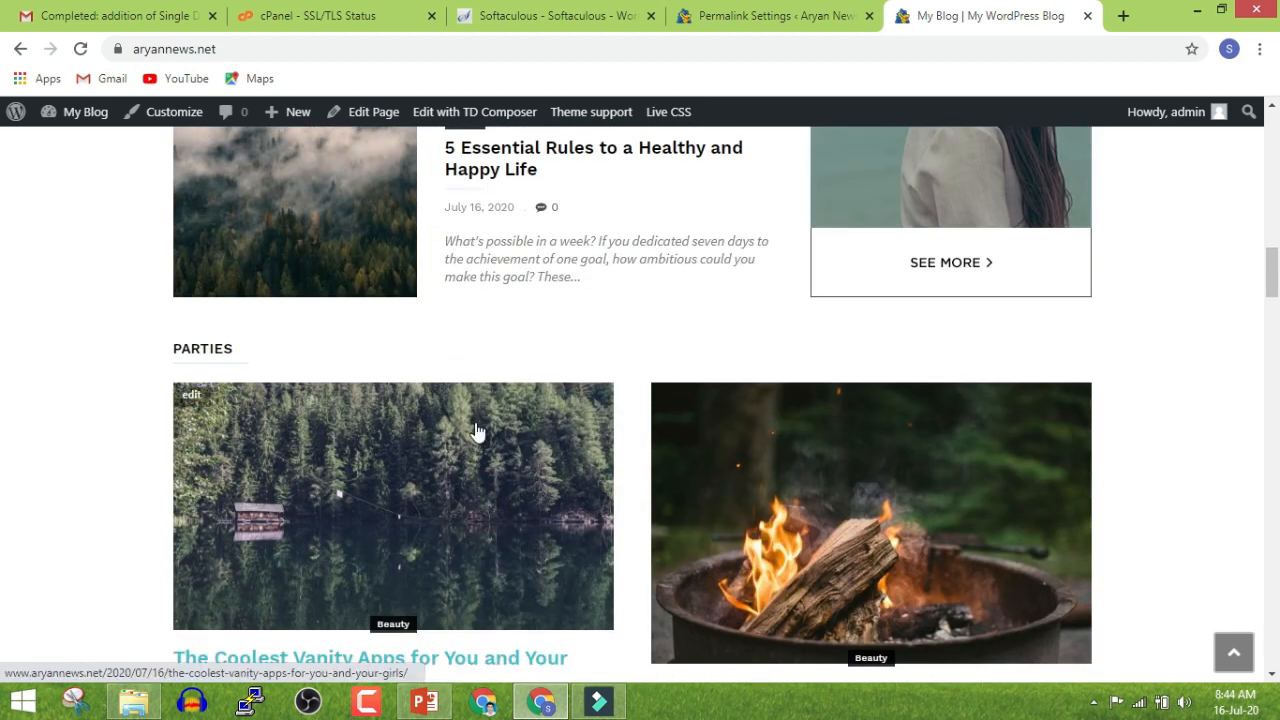
left_click(355, 245)
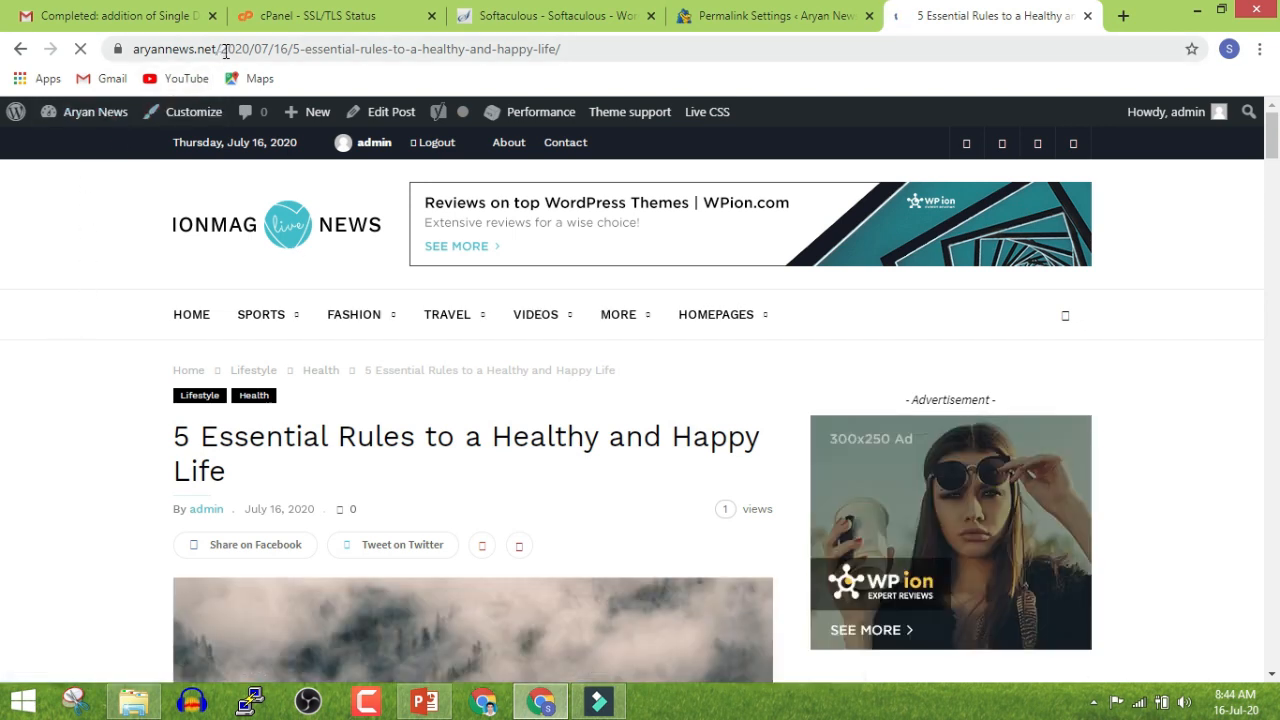
left_click_drag(216, 48, 403, 40)
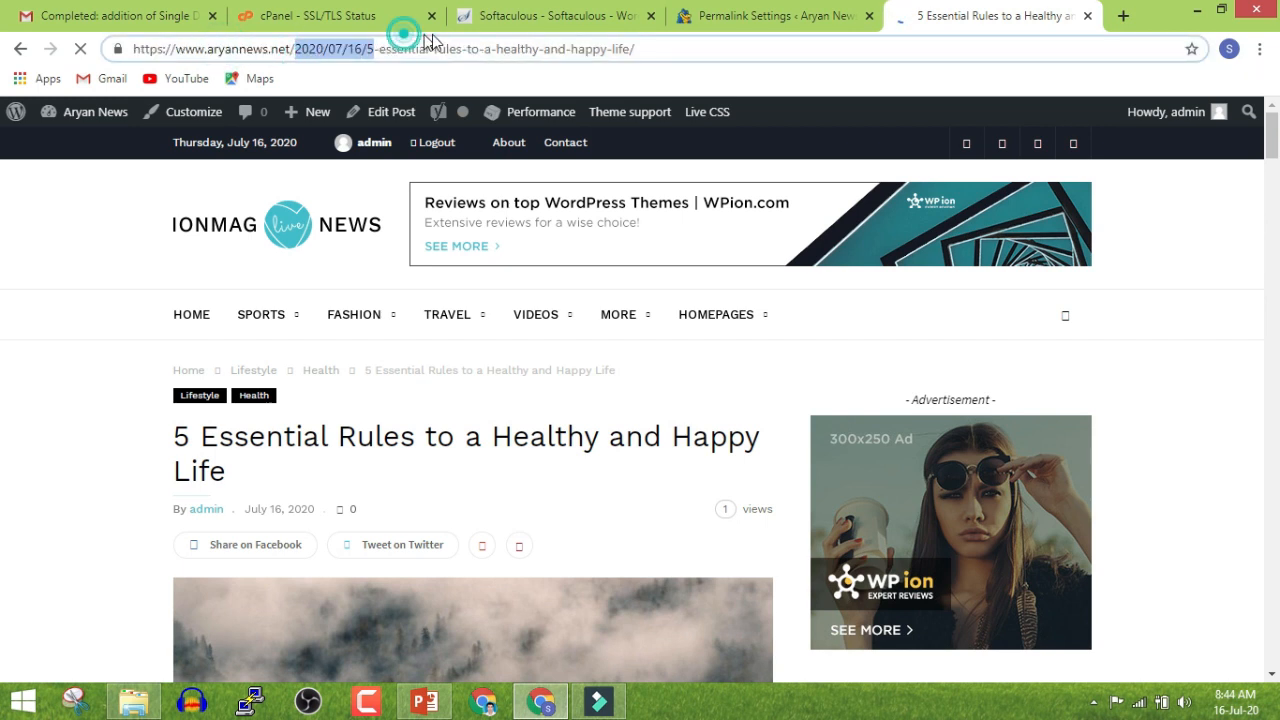
double_click(598, 46)
left_click(28, 343)
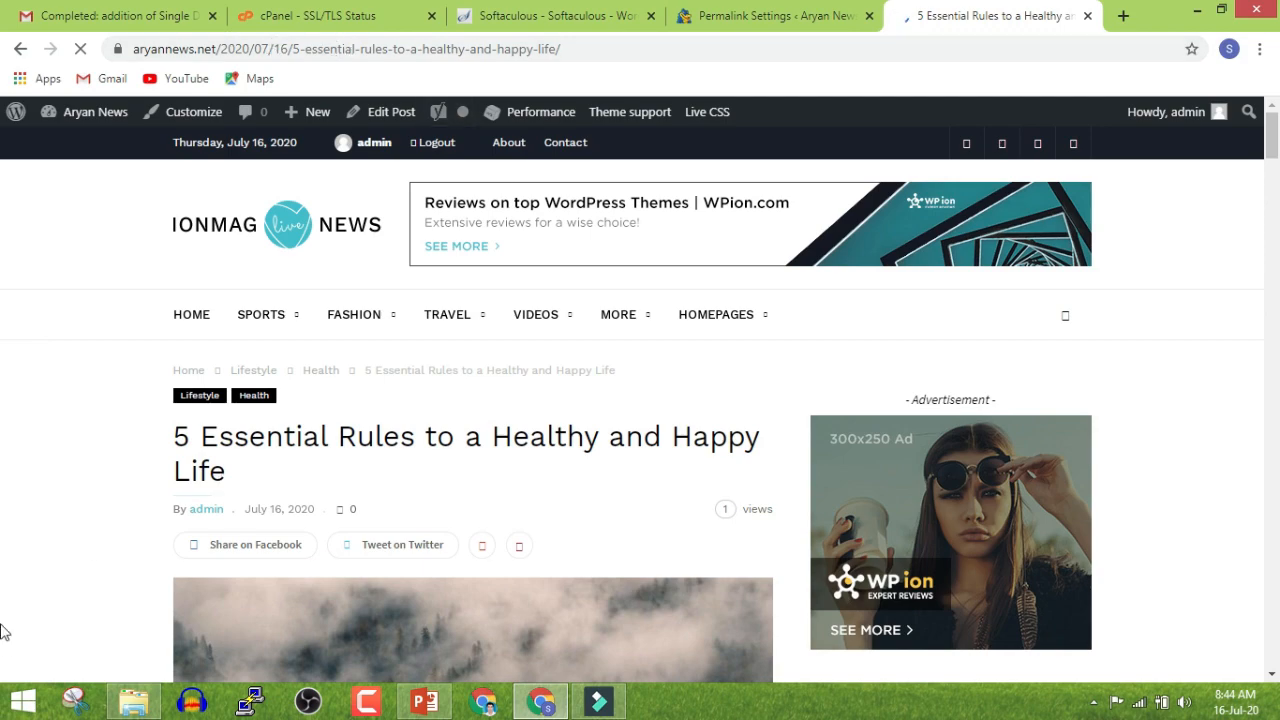
scroll(11, 628, "down", 15)
scroll(316, 571, "down", 10)
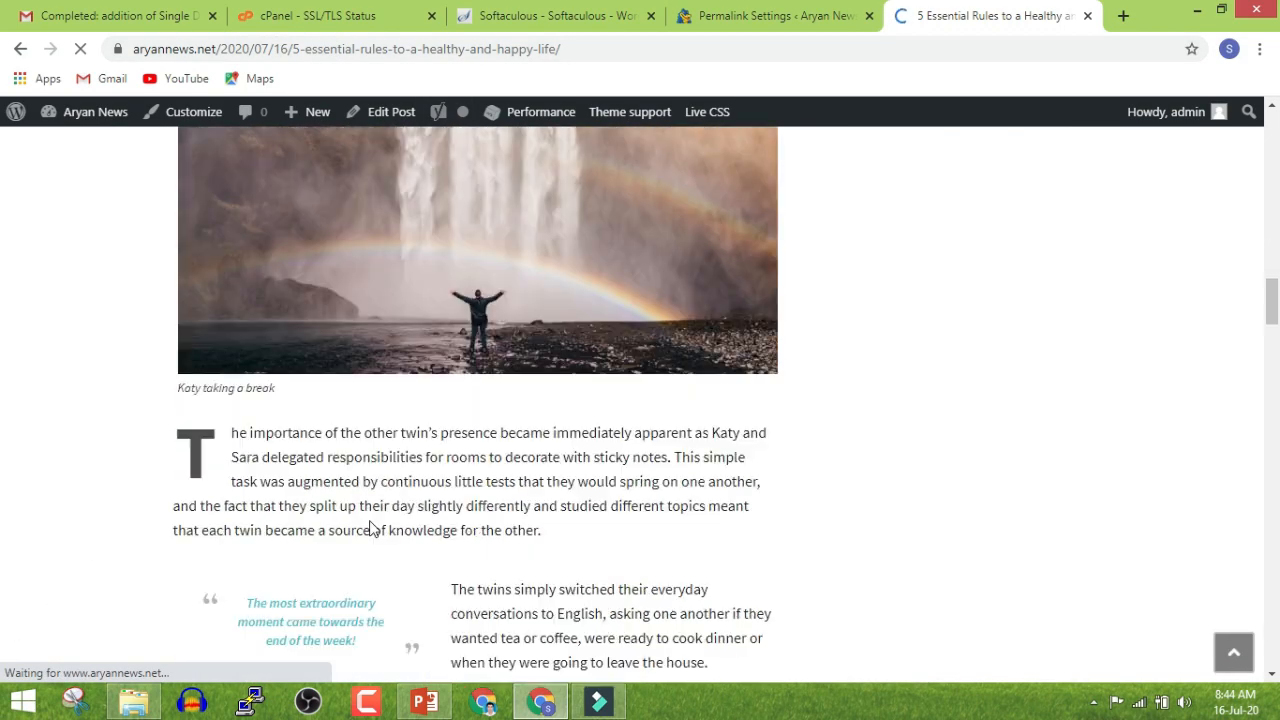
left_click(829, 20)
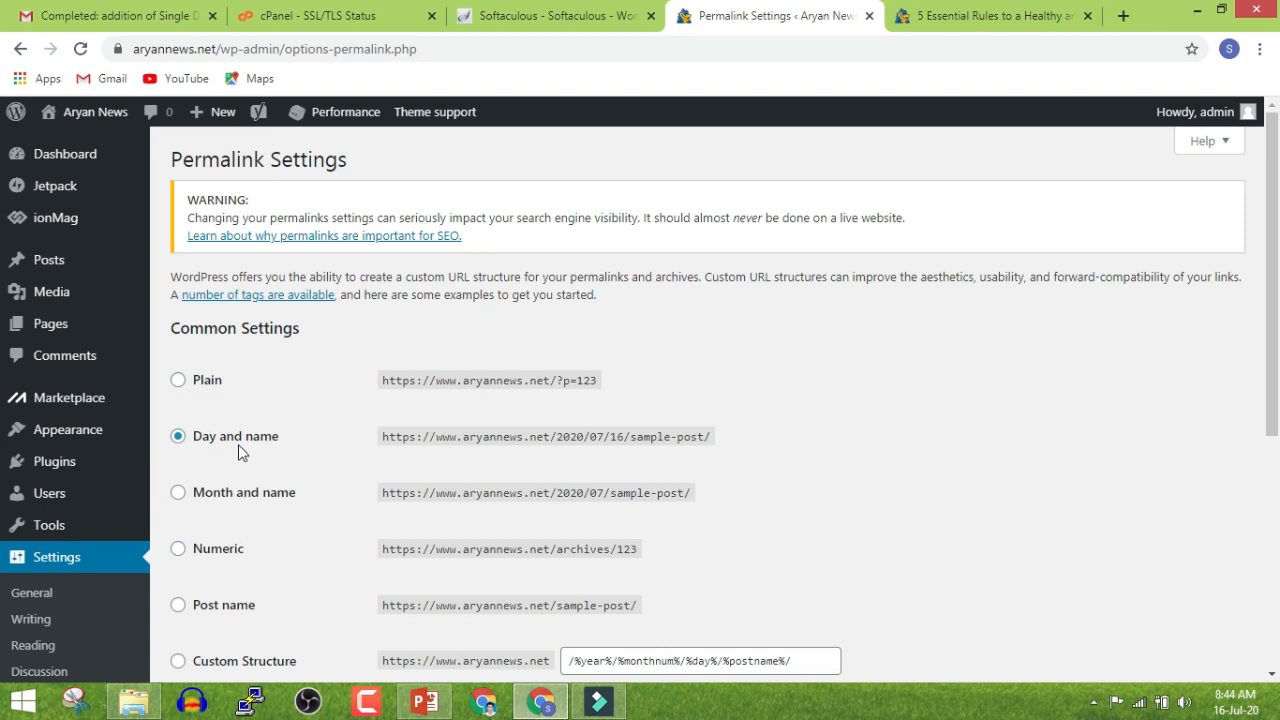
Switch the permalink structure to Post name and save the change
scroll(264, 446, "down", 2)
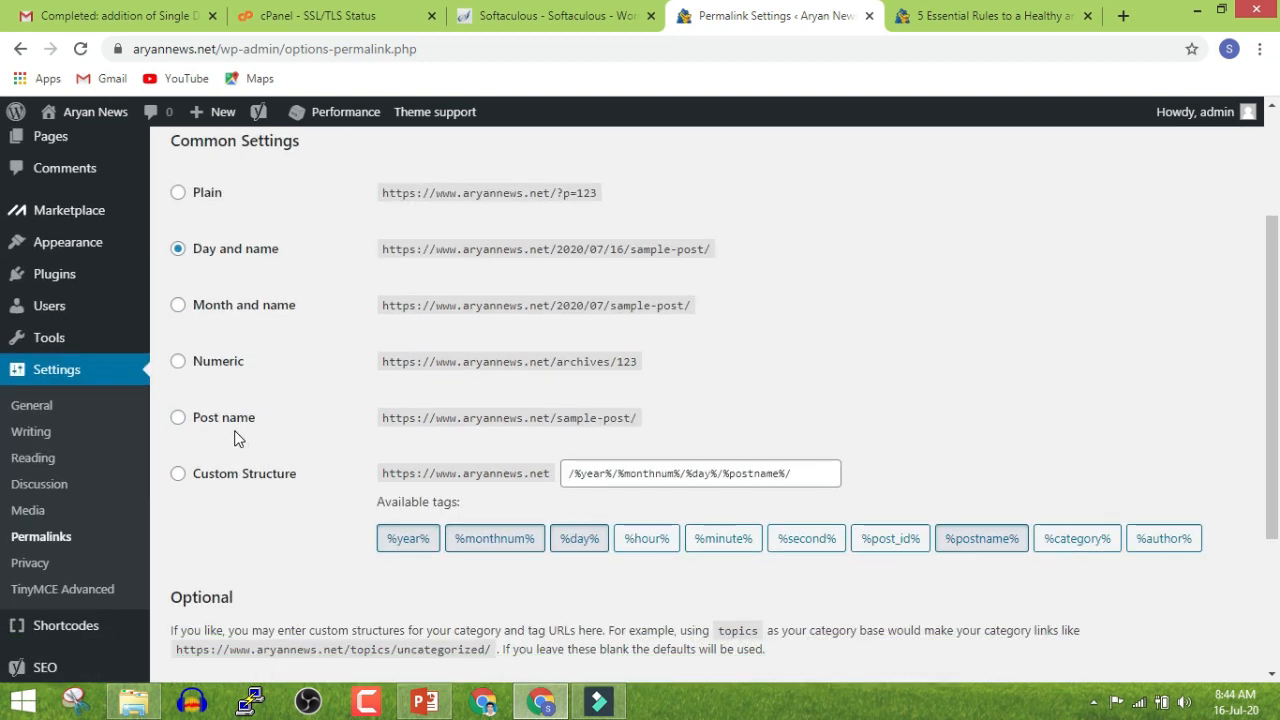
left_click(228, 426)
scroll(228, 426, "down", 3)
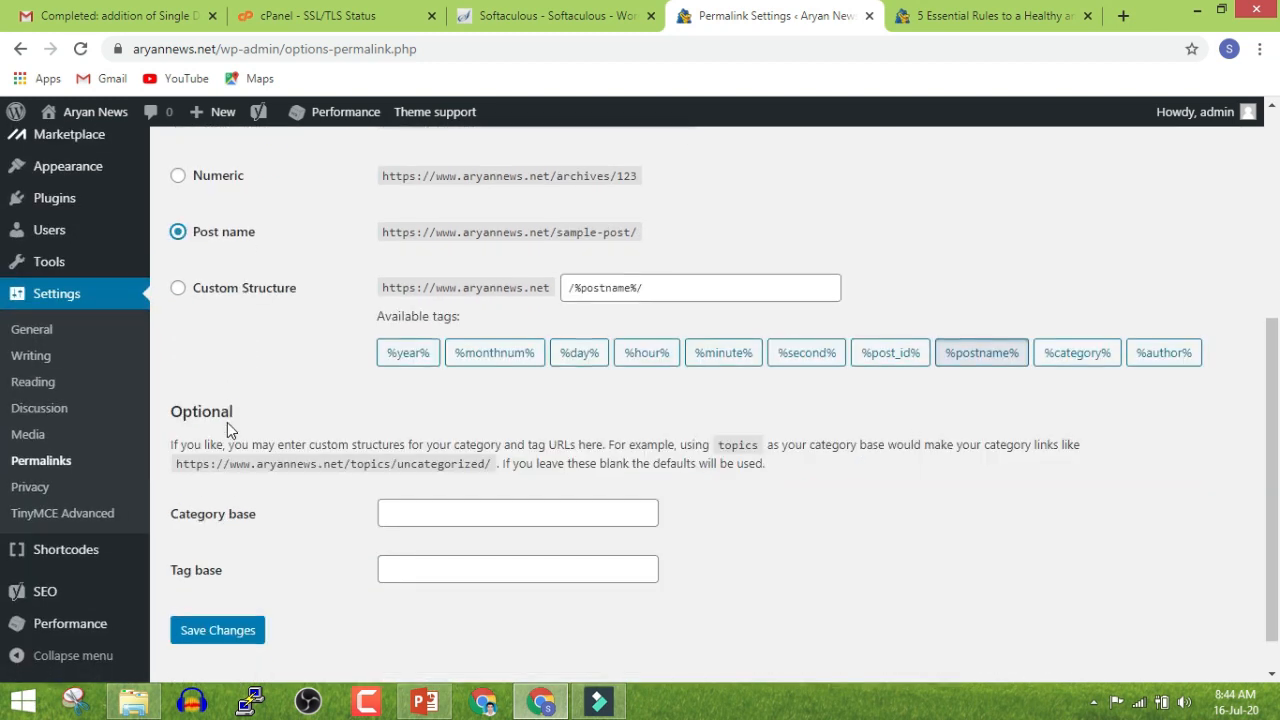
left_click(229, 587)
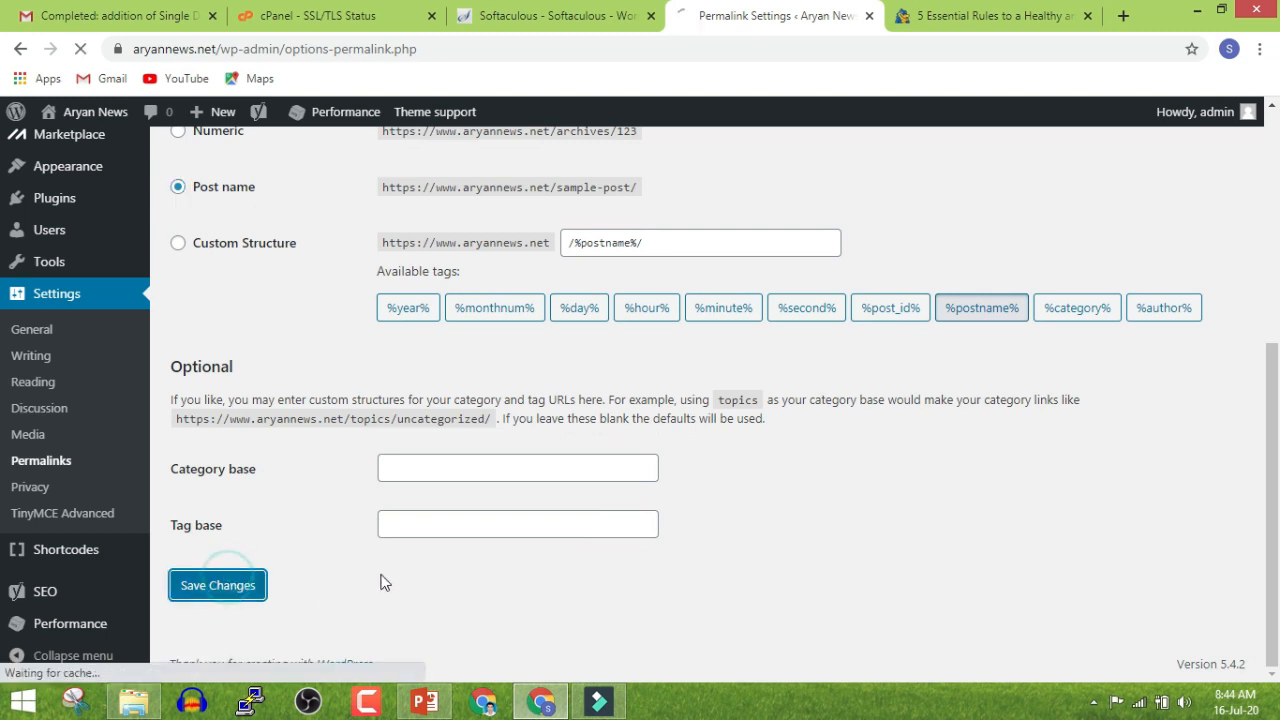
Reload the open article at its old dated address to confirm it now gives a 404
left_click(962, 15)
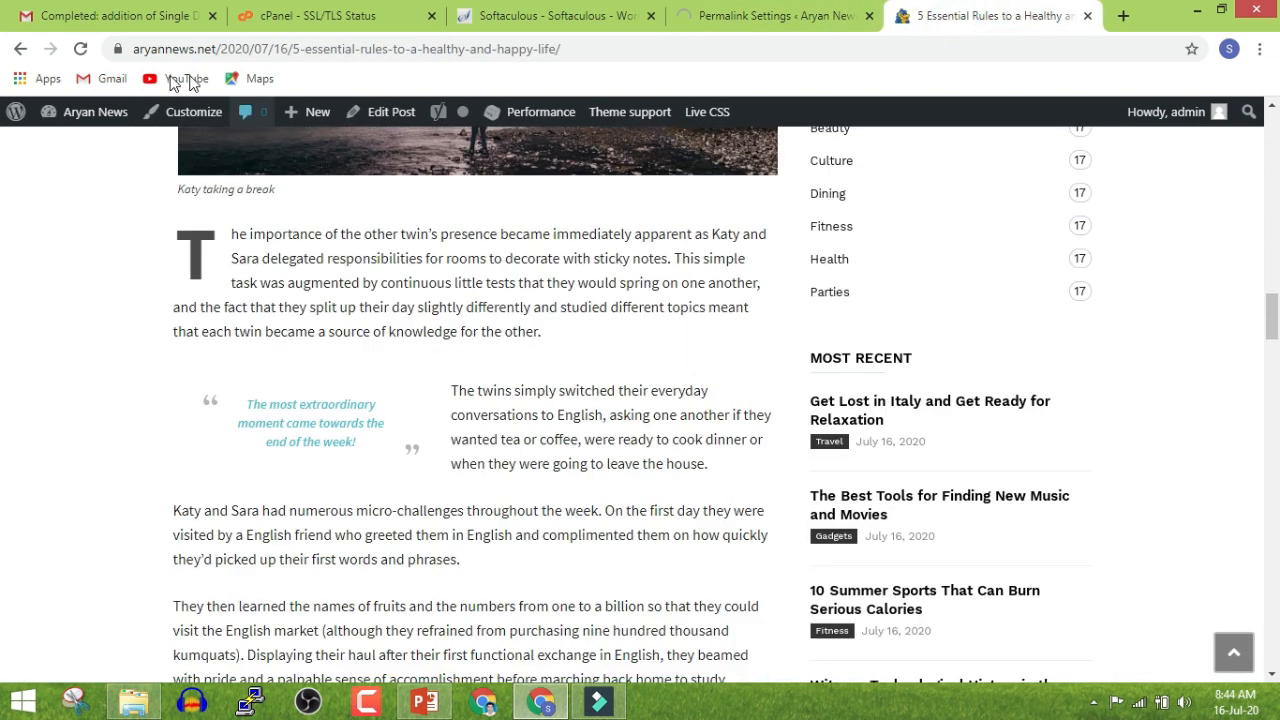
left_click(80, 48)
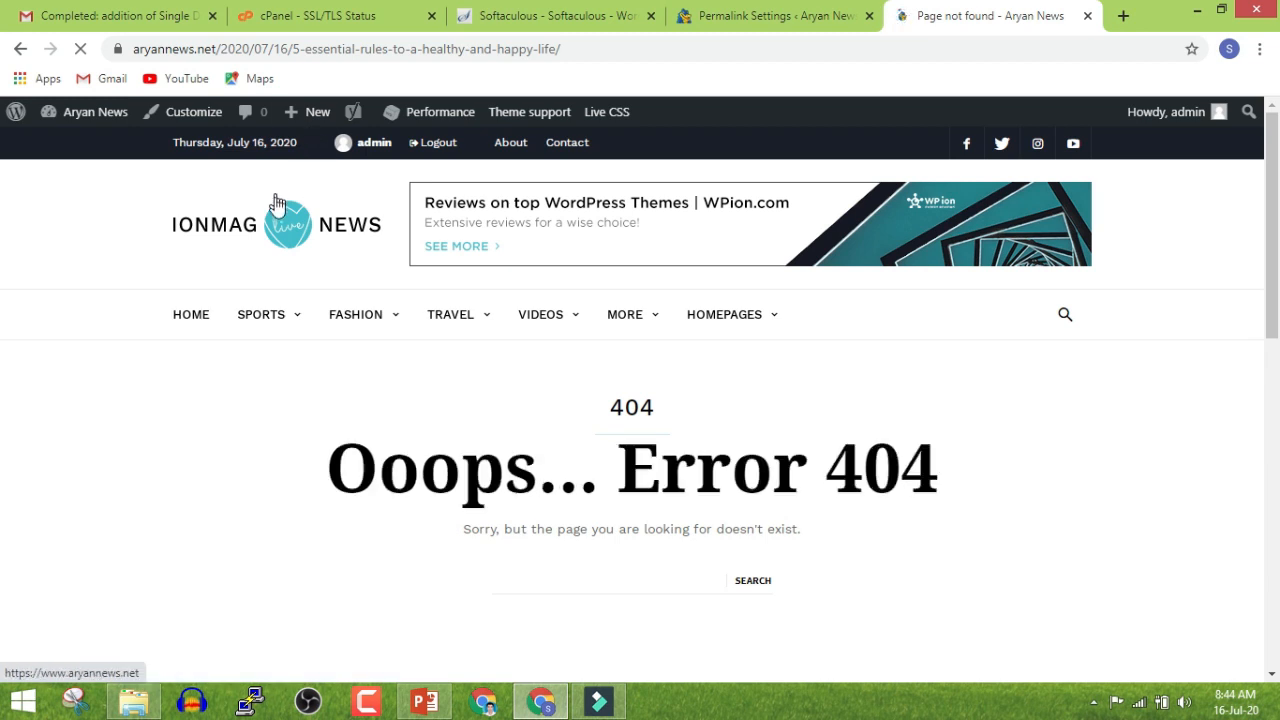
scroll(275, 214, "down", 5)
scroll(278, 226, "up", 5)
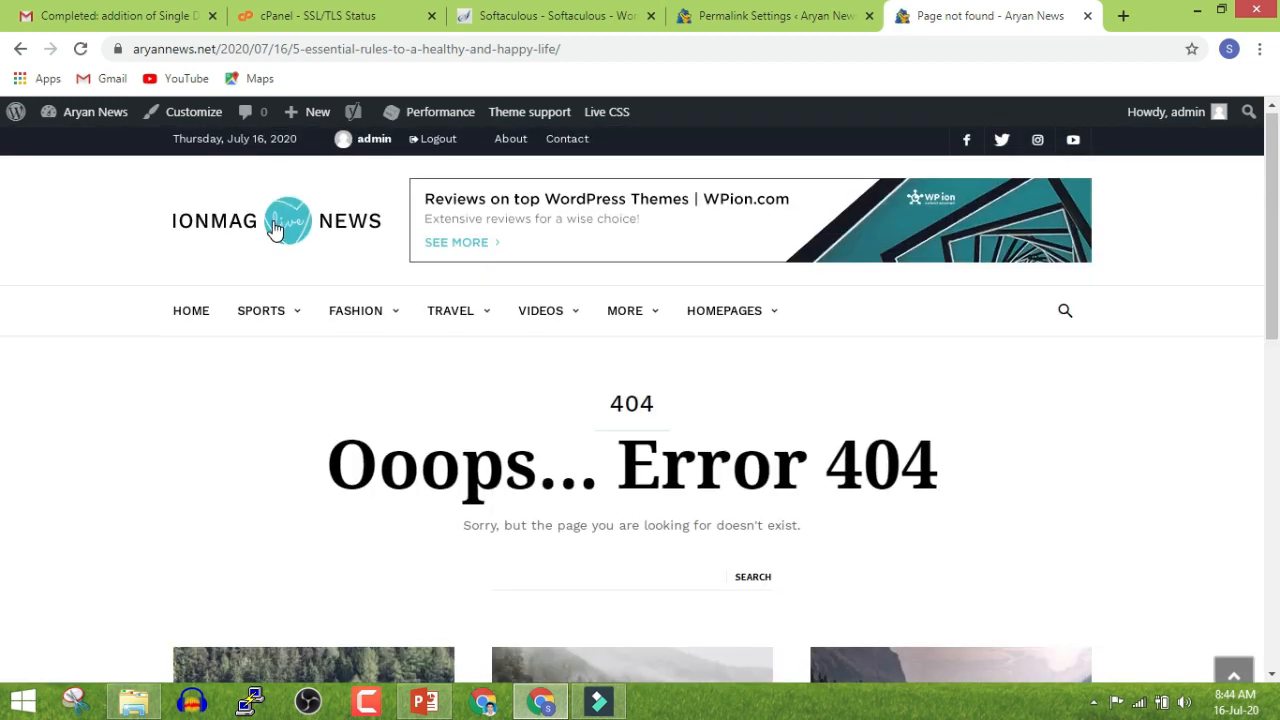
From the homepage, open The Coolest Vanity Apps post to check its new date-free URL
left_click(272, 225)
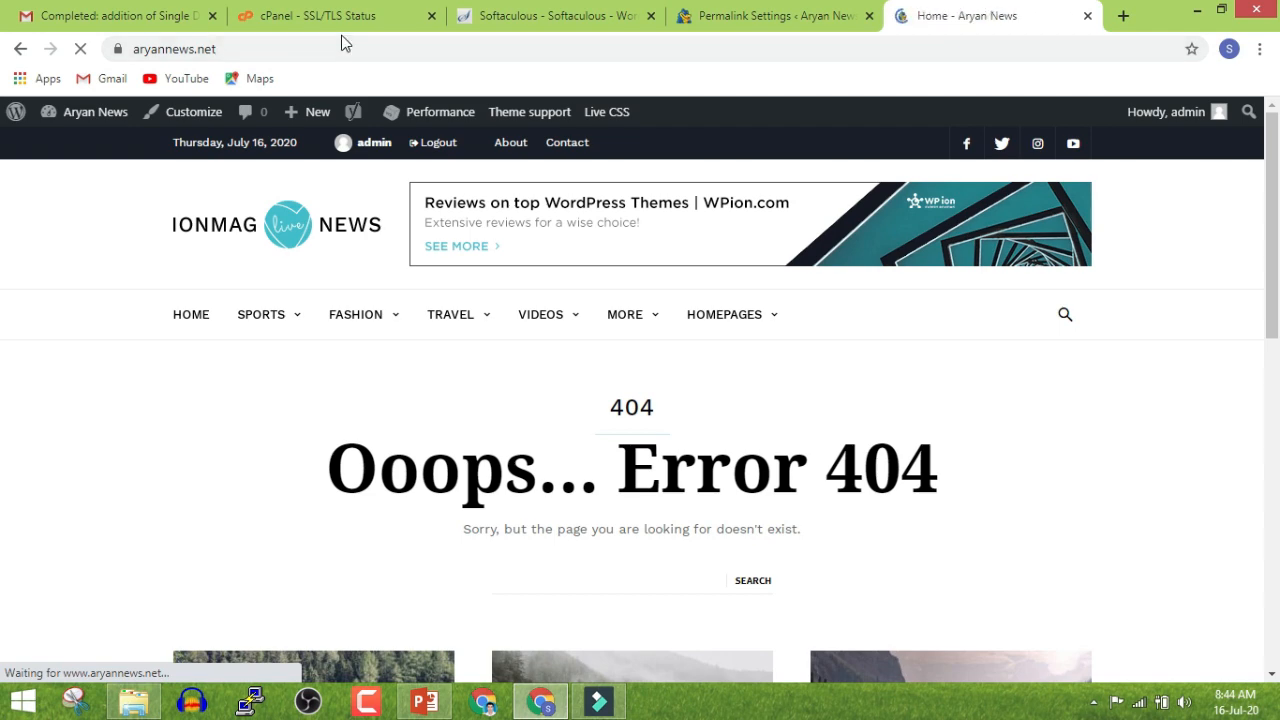
scroll(106, 334, "down", 15)
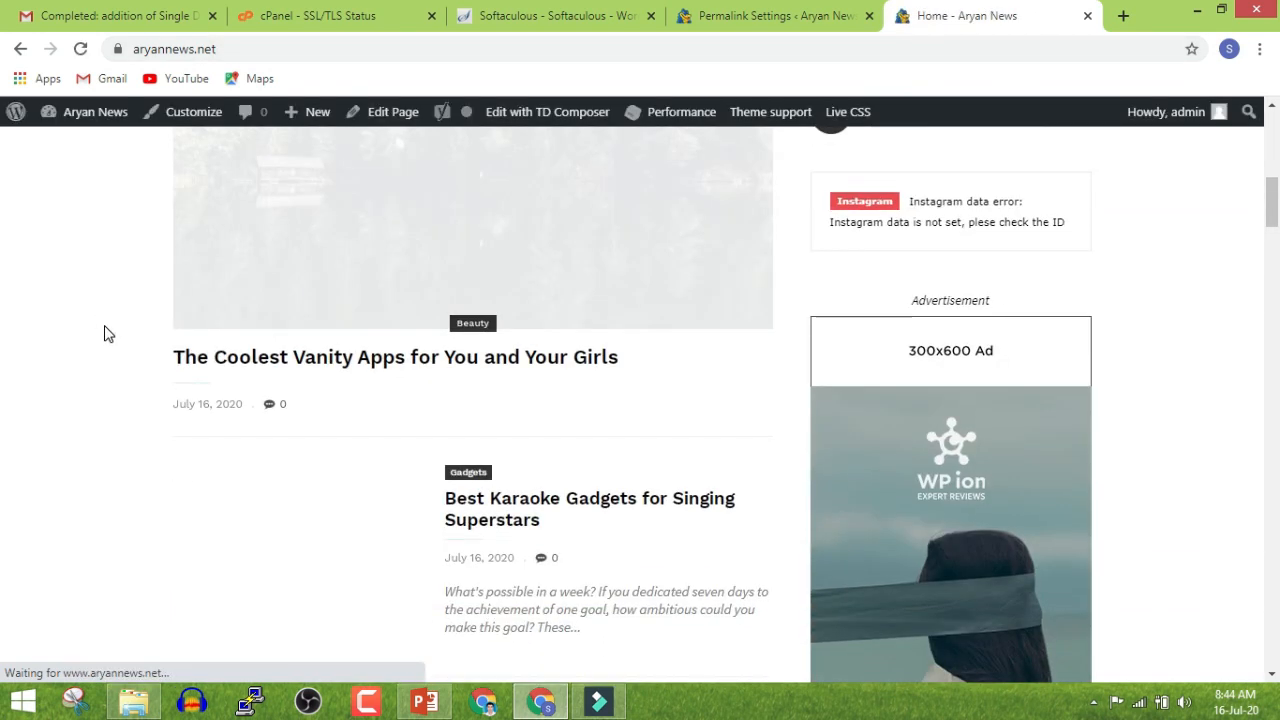
scroll(106, 334, "down", 3)
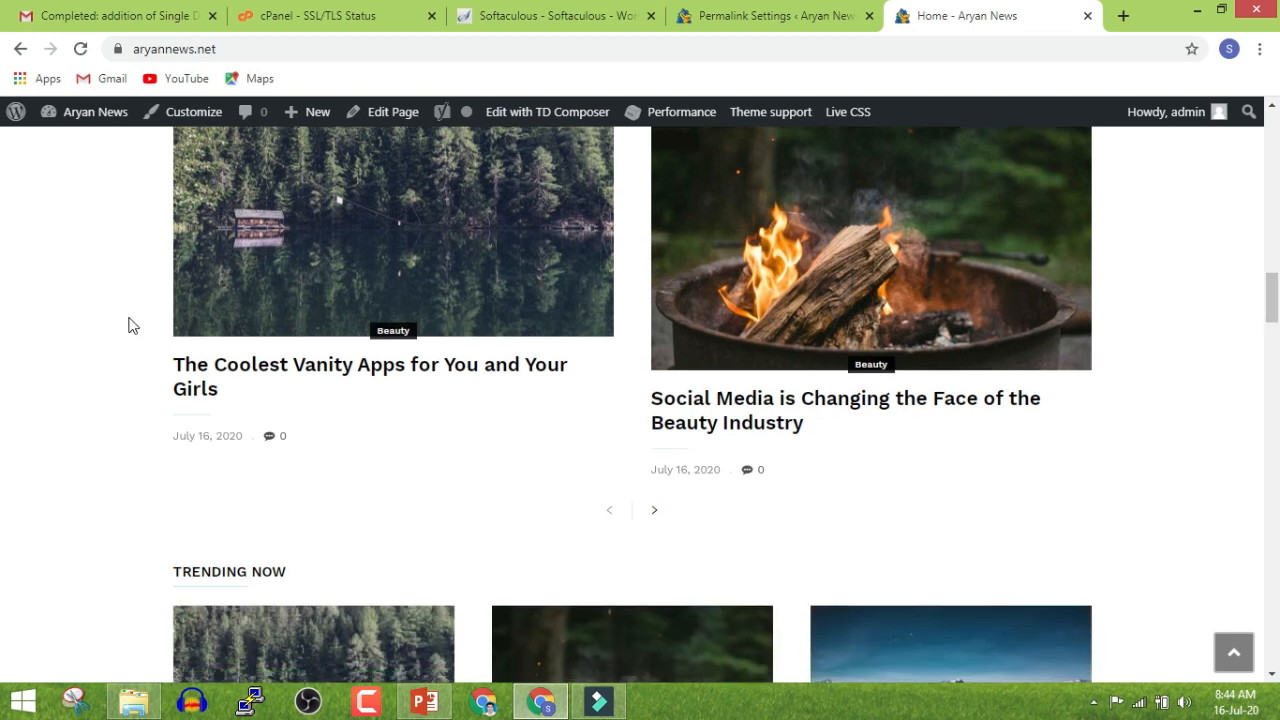
scroll(129, 323, "down", 2)
left_click(293, 195)
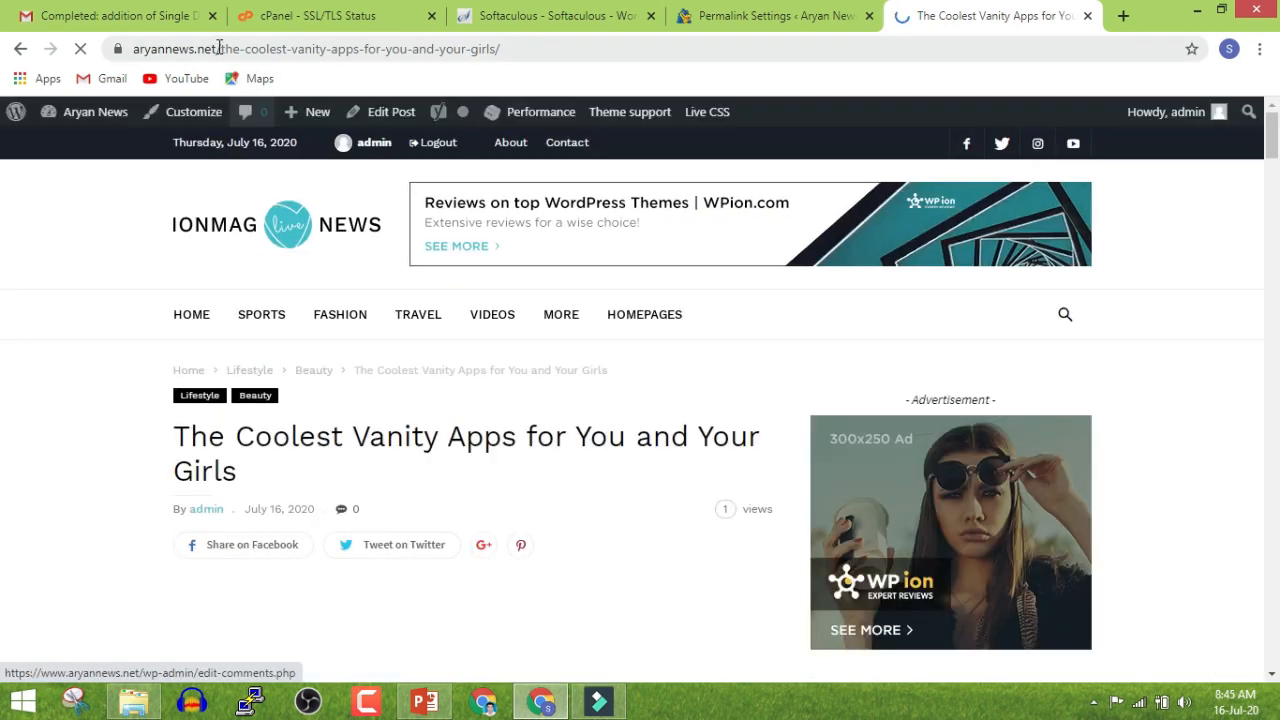
scroll(114, 430, "down", 10)
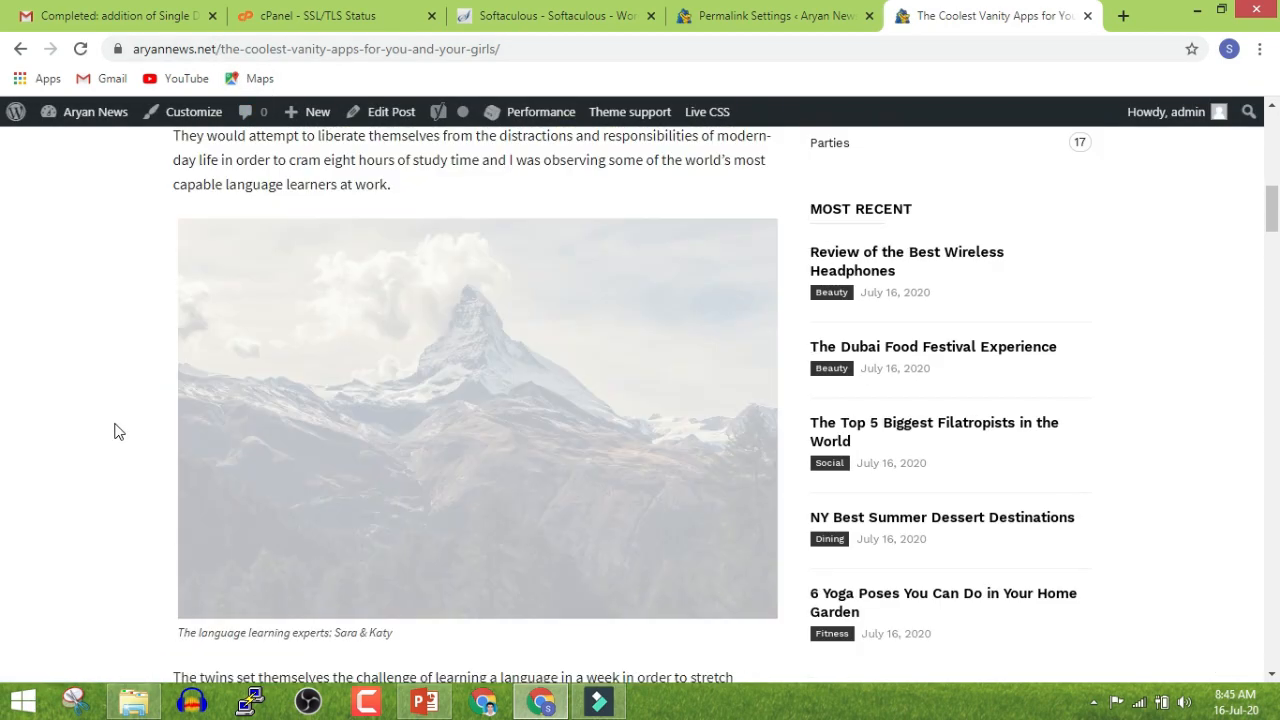
scroll(114, 430, "down", 15)
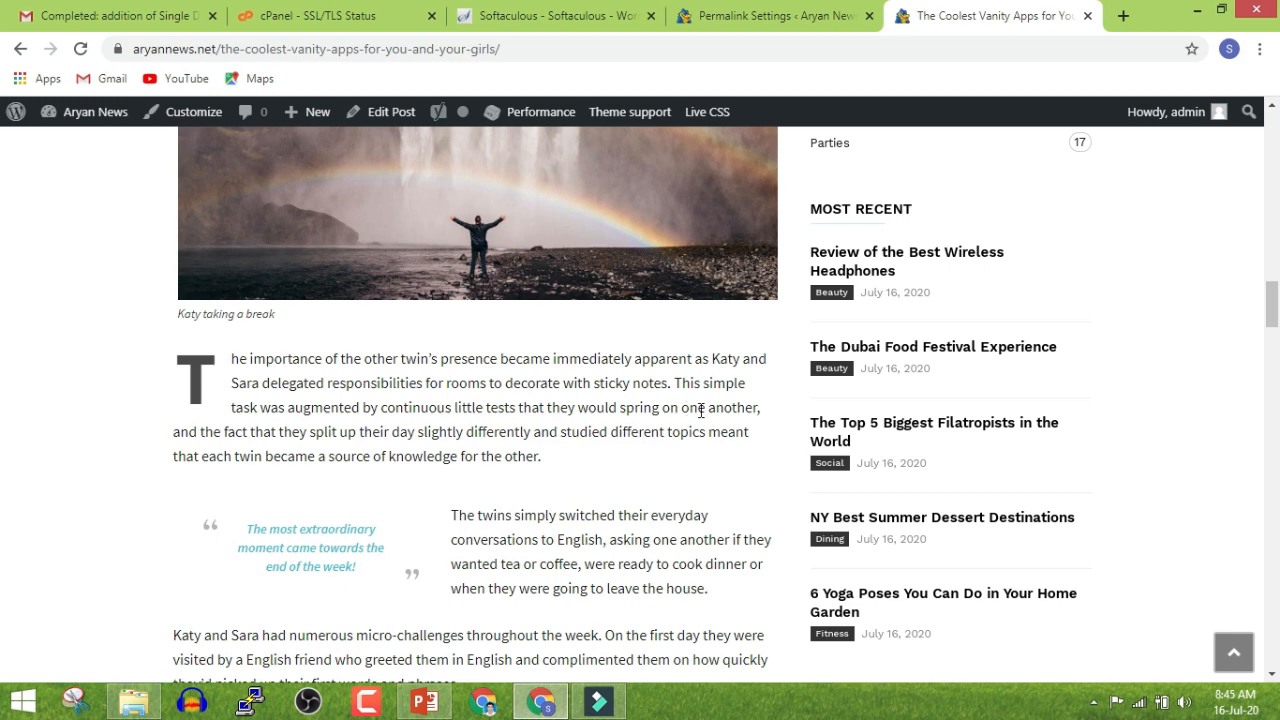
scroll(704, 408, "down", 10)
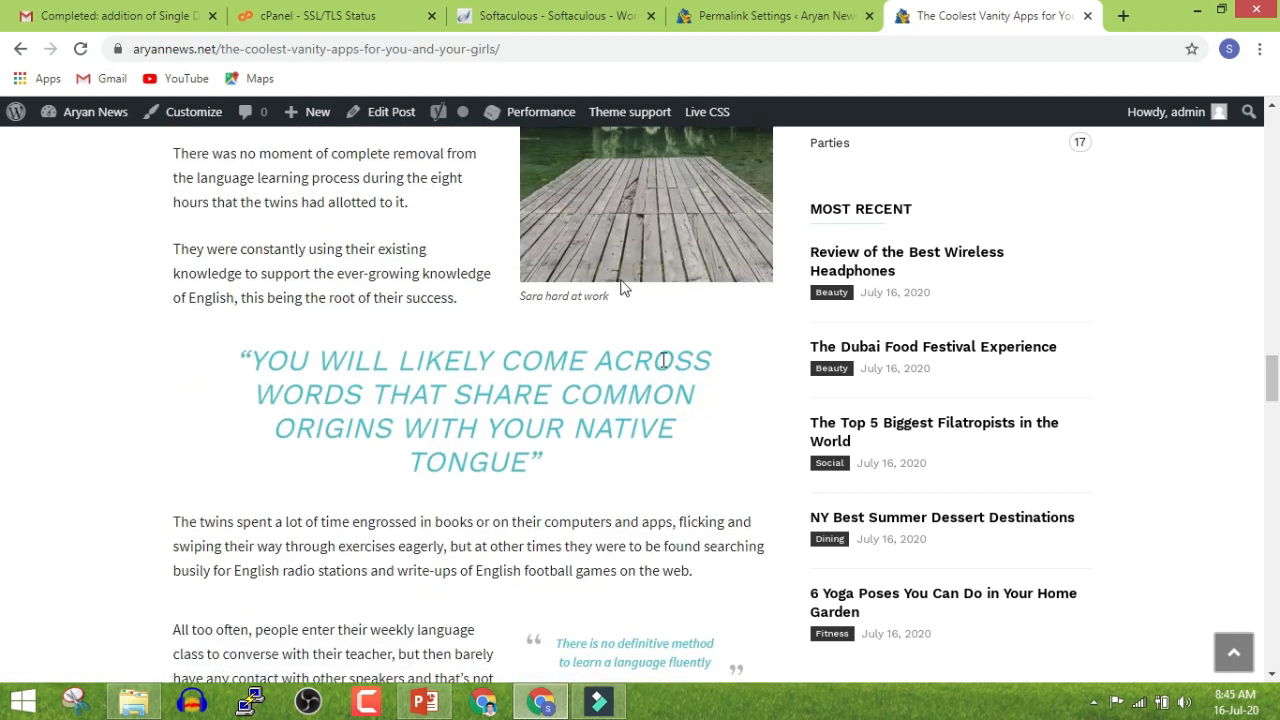
left_click(782, 8)
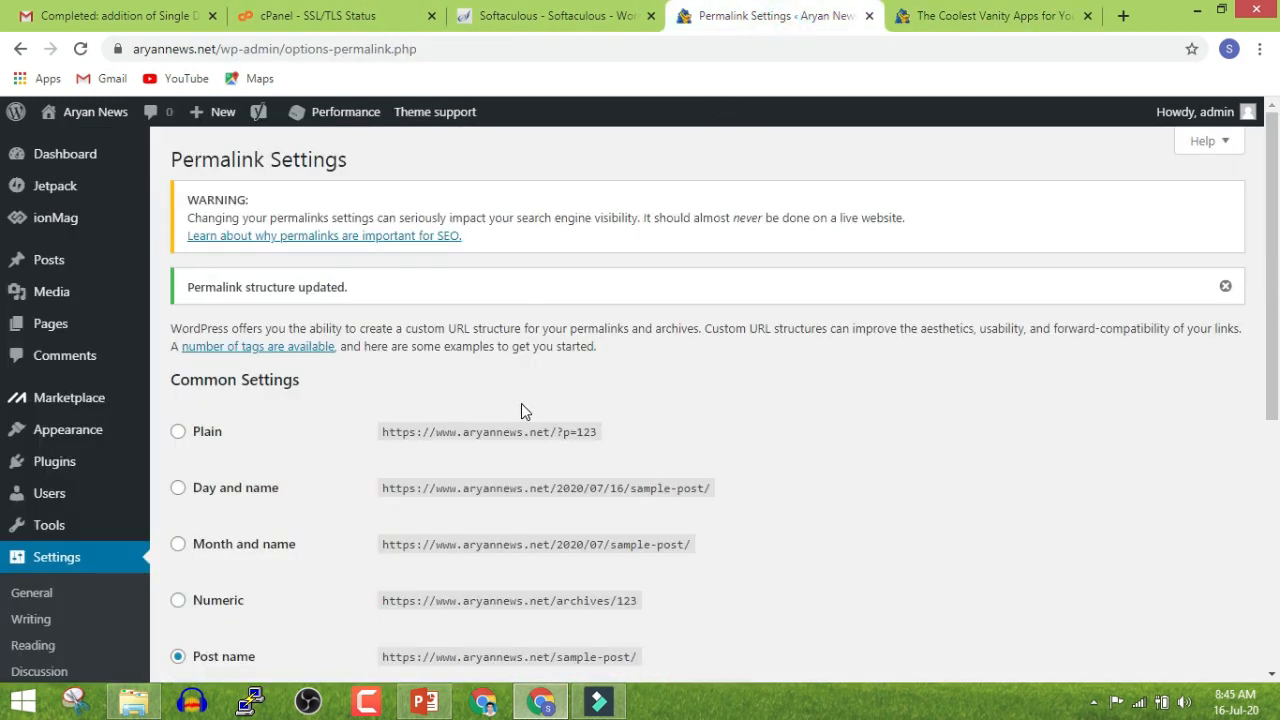
Go to the admin Dashboard and review its widgets showing 73 posts, 8 pages and 1 comment
scroll(521, 403, "down", 4)
scroll(520, 404, "up", 4)
left_click(84, 136)
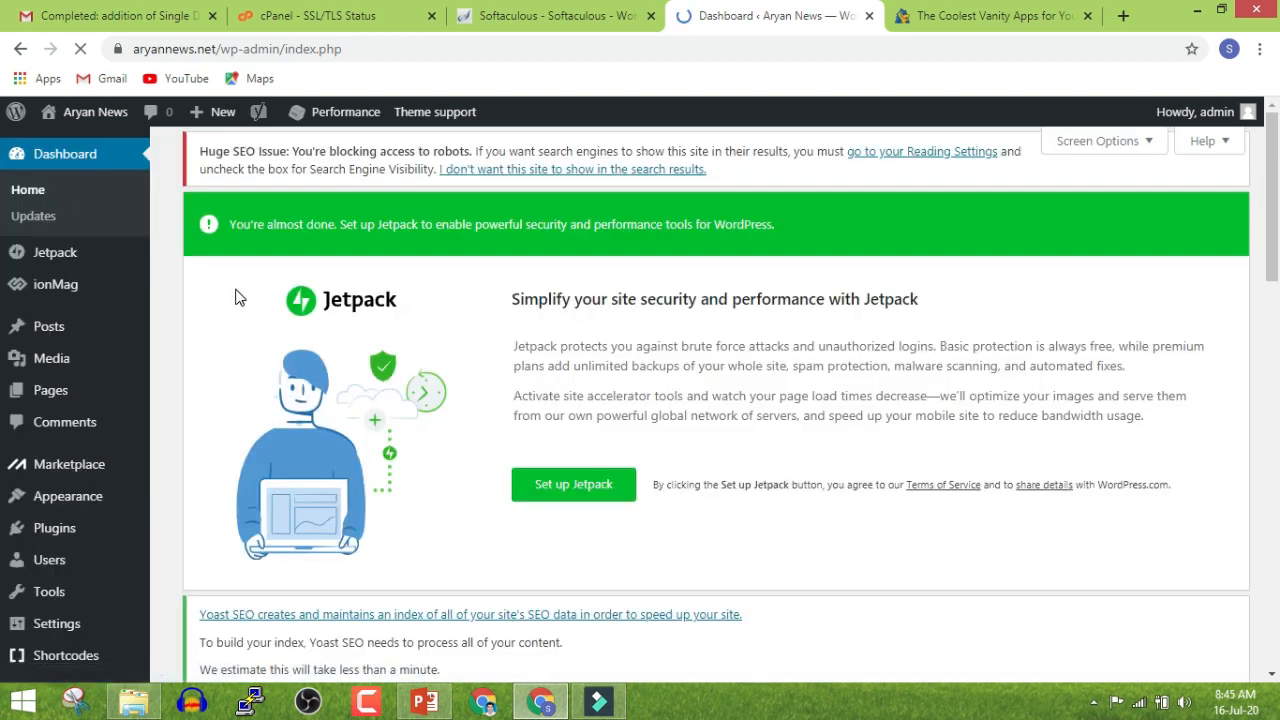
scroll(236, 297, "down", 4)
scroll(236, 297, "down", 5)
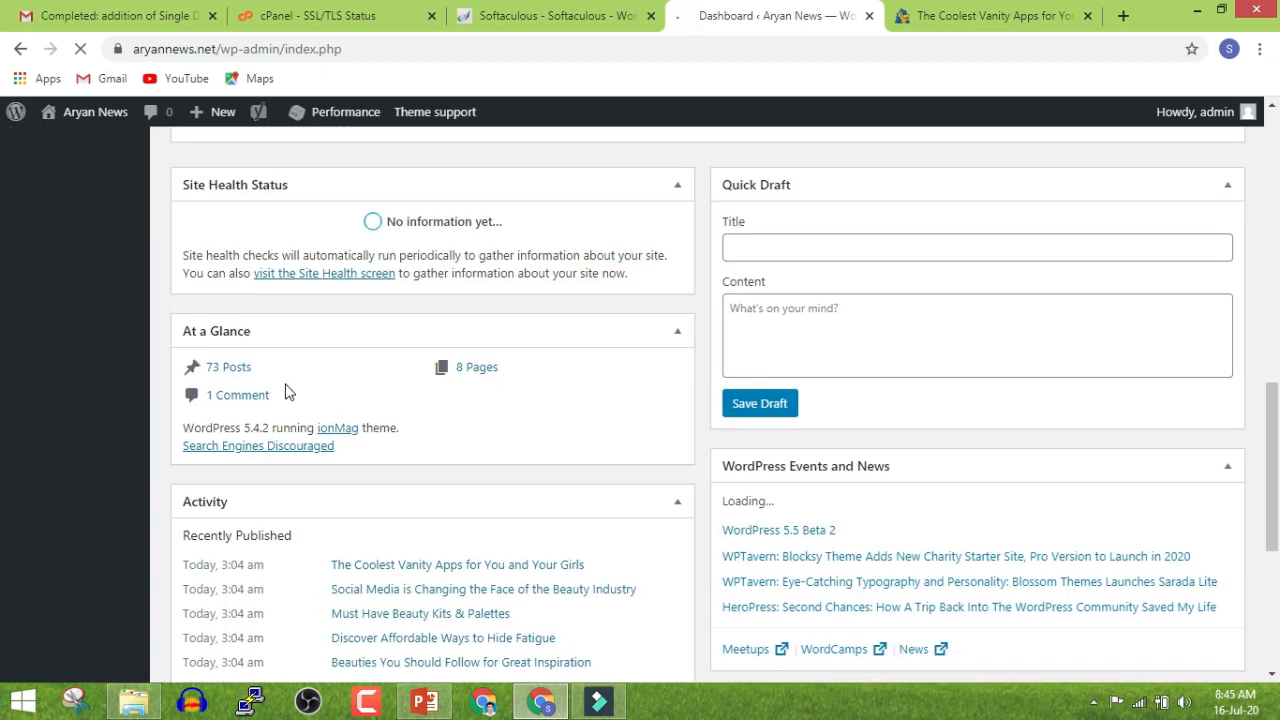
scroll(290, 390, "up", 10)
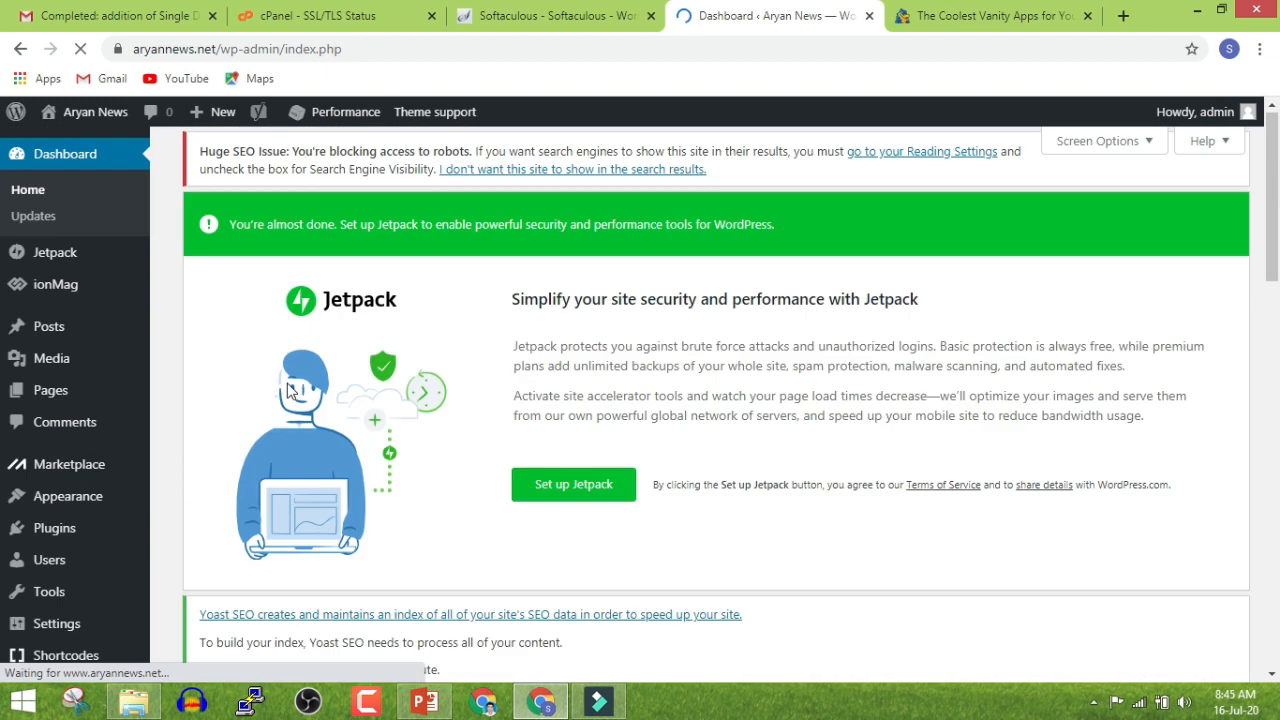
Start a new blog post from the + New menu in the admin bar
mouse_move(228, 114)
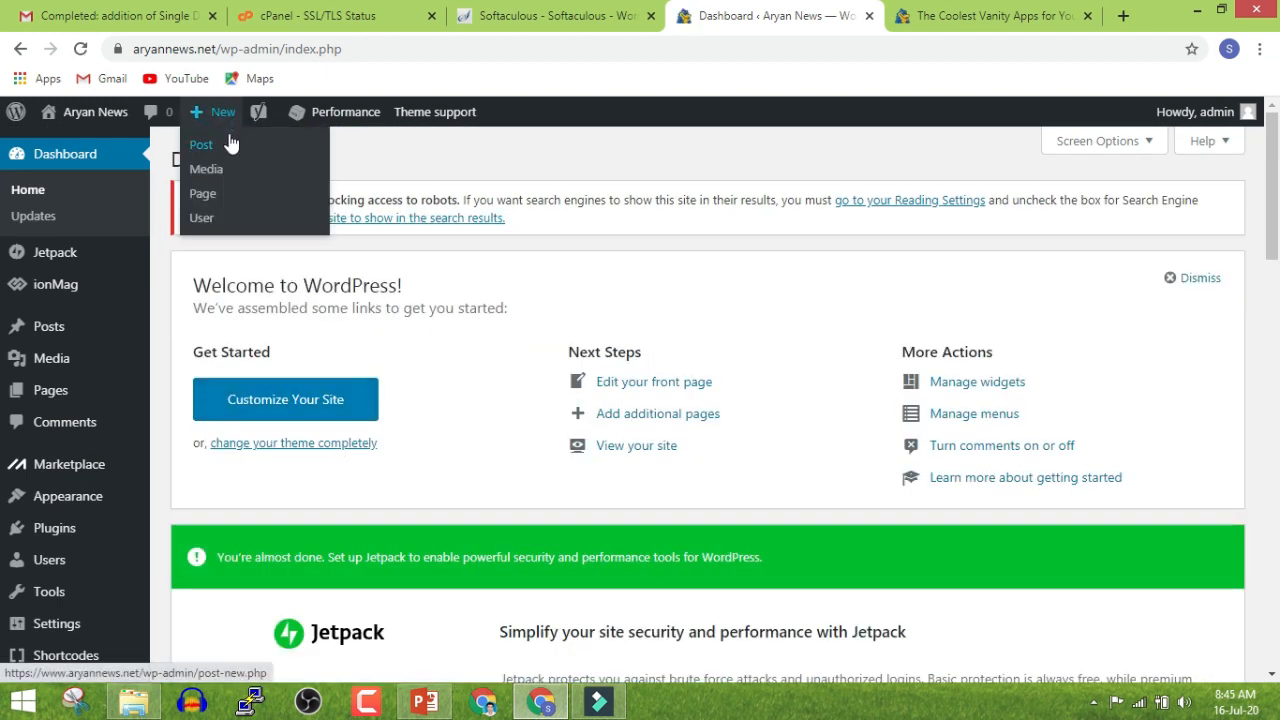
left_click(201, 145)
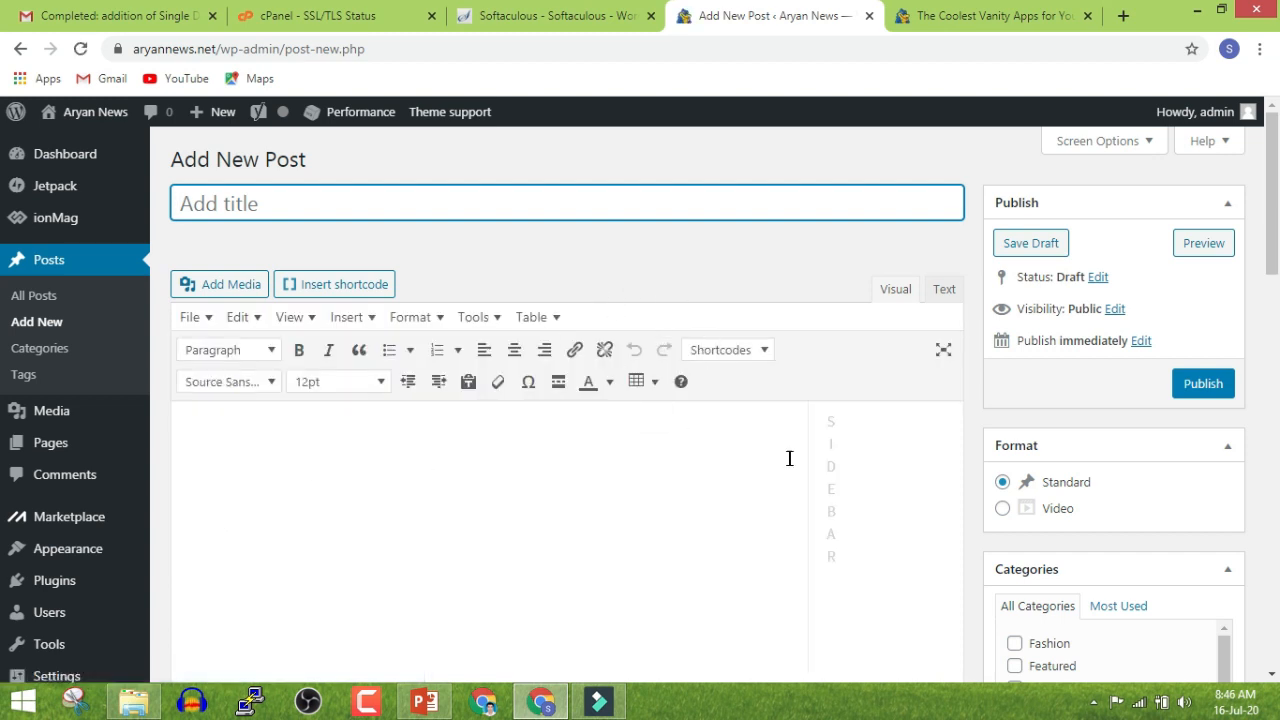
left_click(619, 501)
left_click(432, 222)
left_click(432, 222)
left_click(432, 213)
Copy the full title from the published vanity apps article
left_click(971, 20)
scroll(686, 440, "up", 10)
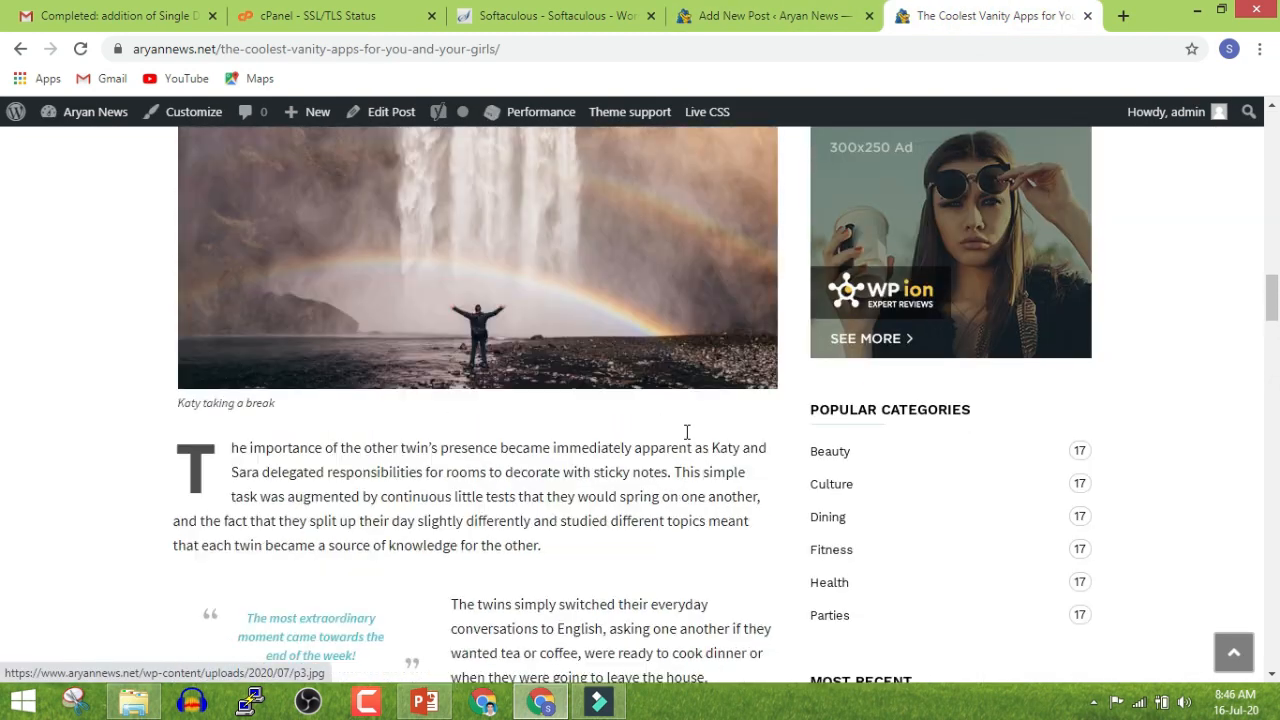
scroll(686, 432, "up", 10)
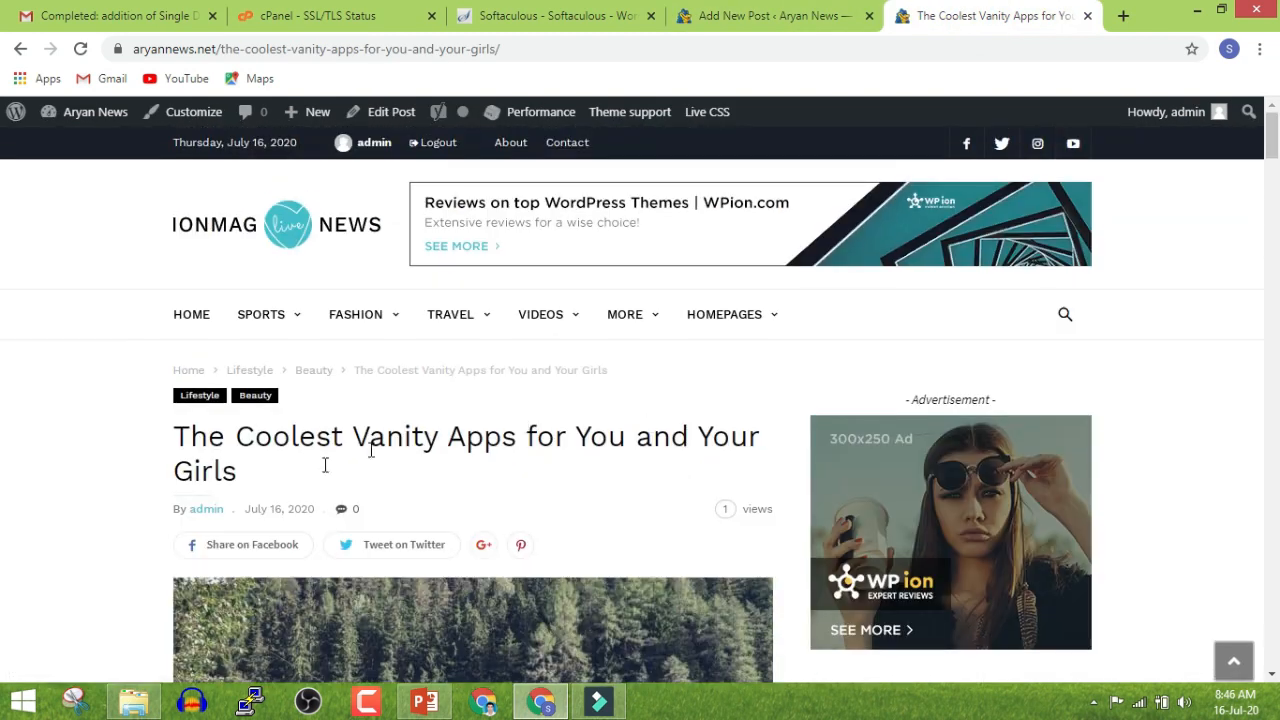
left_click_drag(184, 444, 556, 437)
triple_click(605, 435)
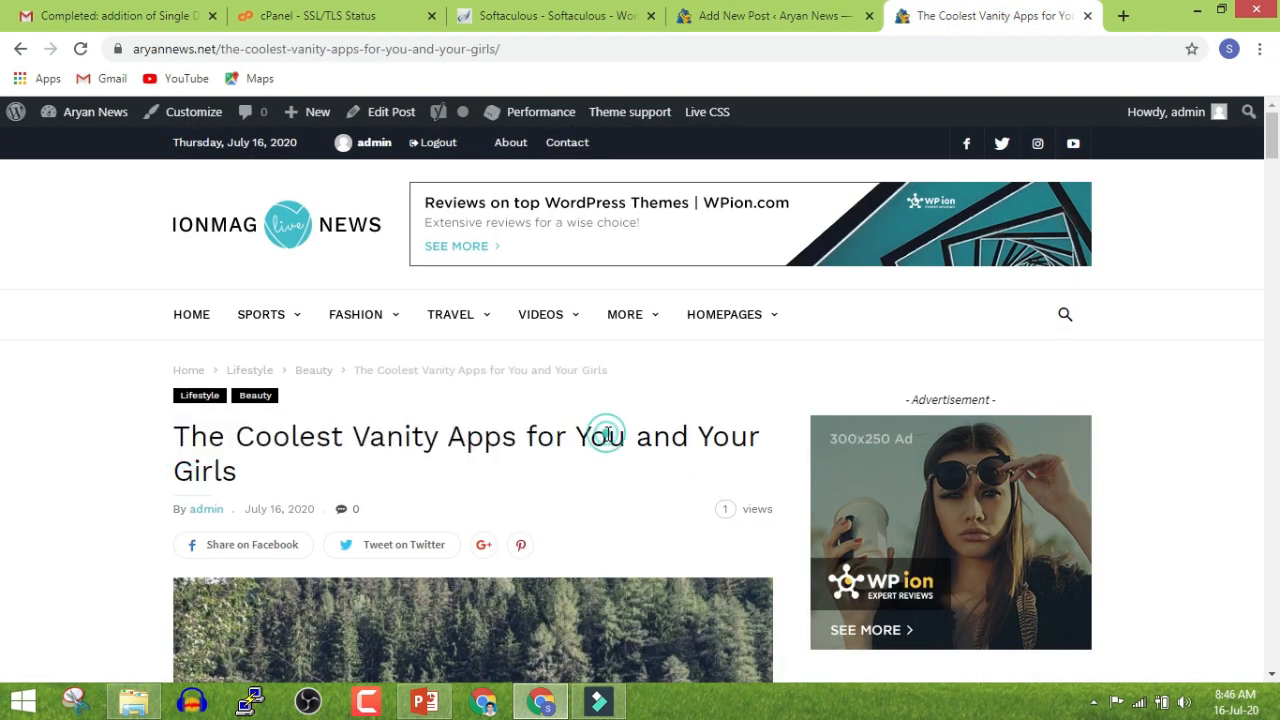
left_click(300, 458)
triple_click(297, 452)
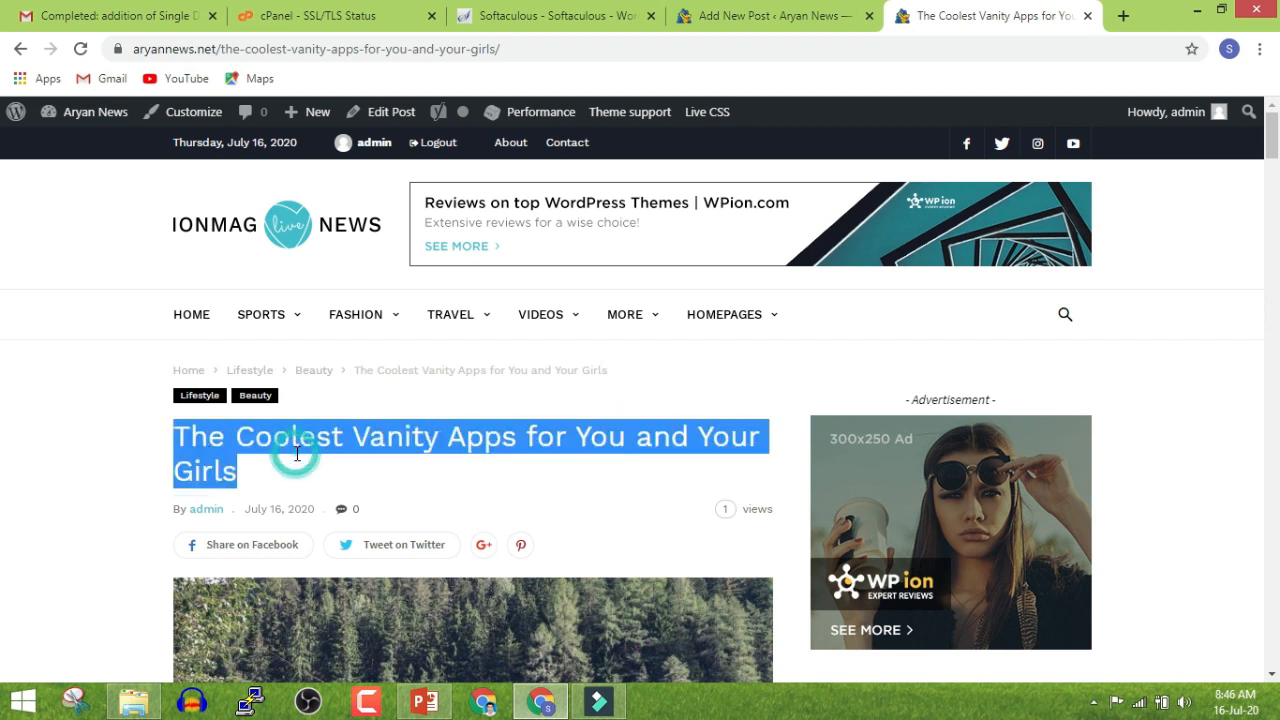
key("ctrl+c")
Paste 'The Coolest Vanity Apps for You and Your Girls' as the new post's title
left_click(765, 16)
left_click(466, 203)
key("ctrl+v")
left_click(490, 270)
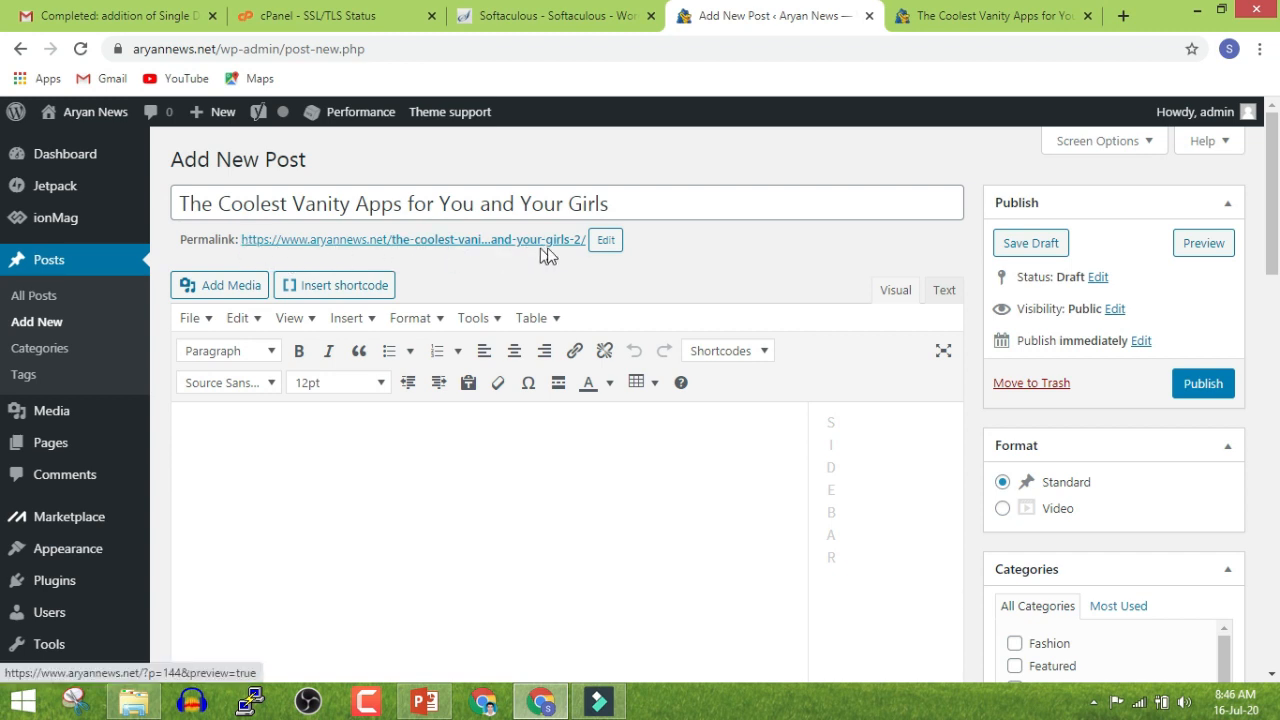
Open the permalink slug for editing, then cancel without changing it
left_click(603, 246)
left_click_drag(546, 243, 650, 265)
left_click(583, 264)
left_click(645, 244)
Inspect the block format, font size and font family lists in the editor toolbar
left_click(458, 606)
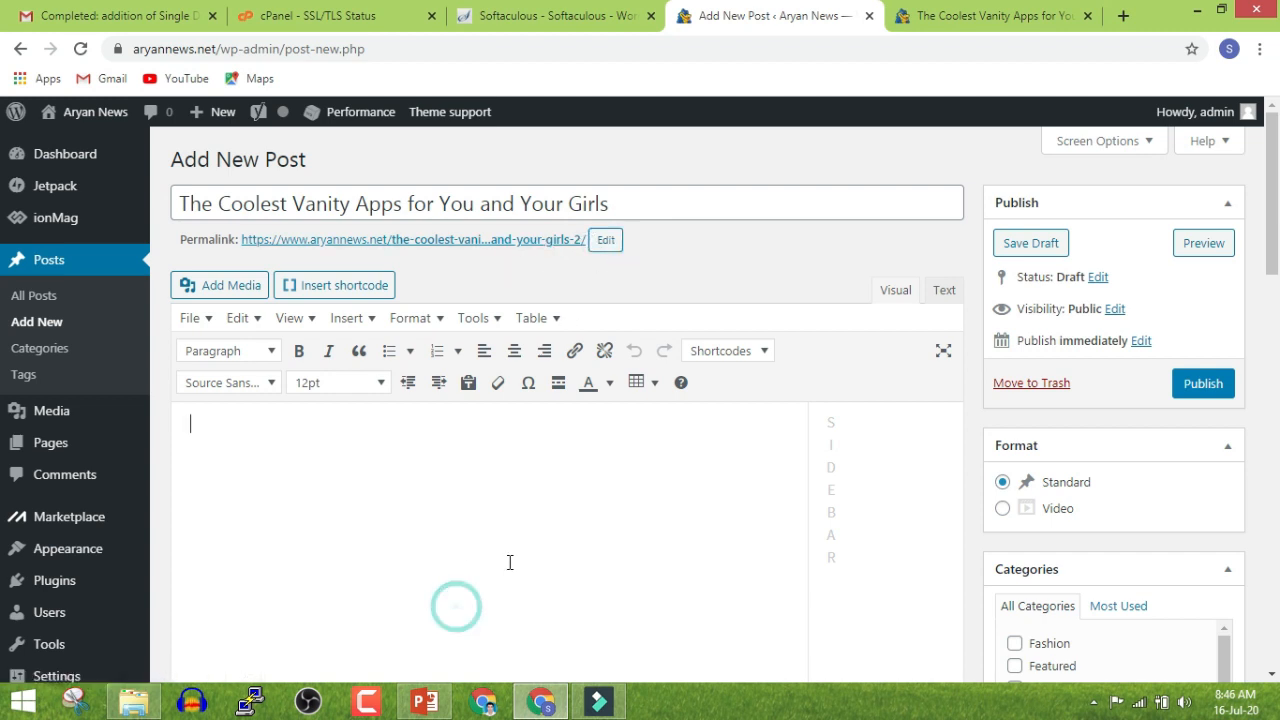
scroll(511, 486, "down", 2)
scroll(481, 378, "up", 2)
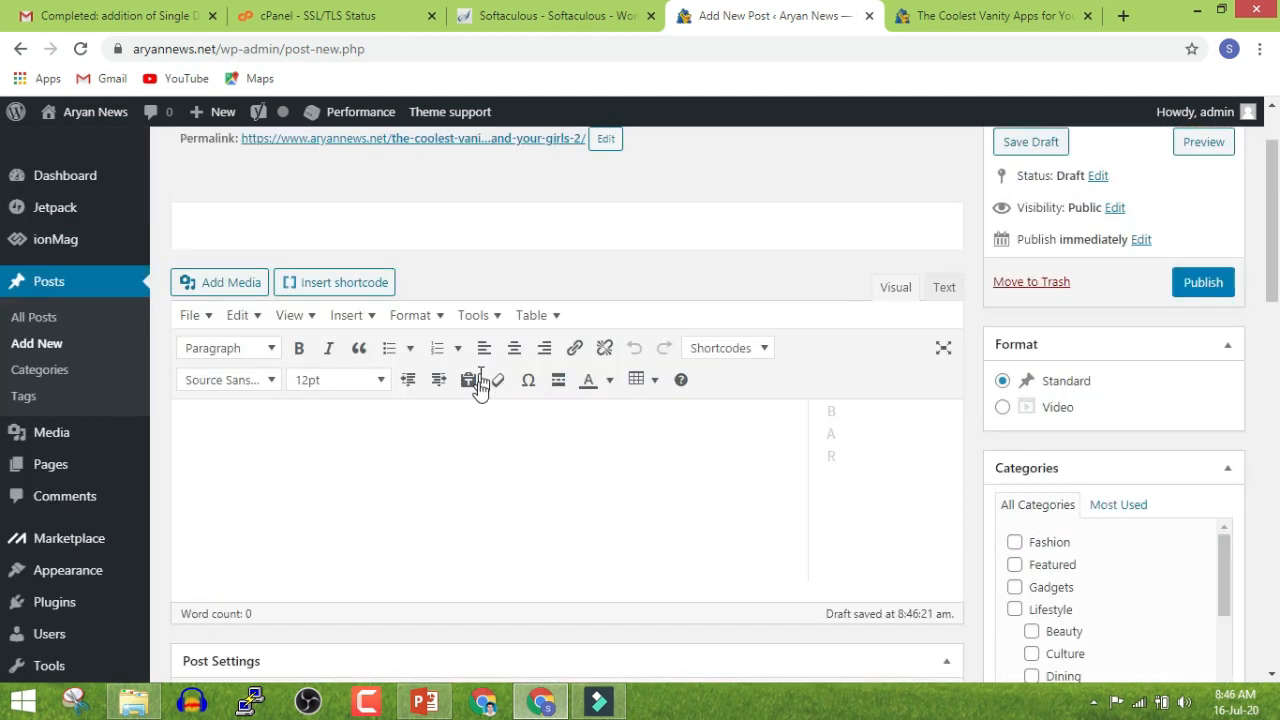
left_click(386, 503)
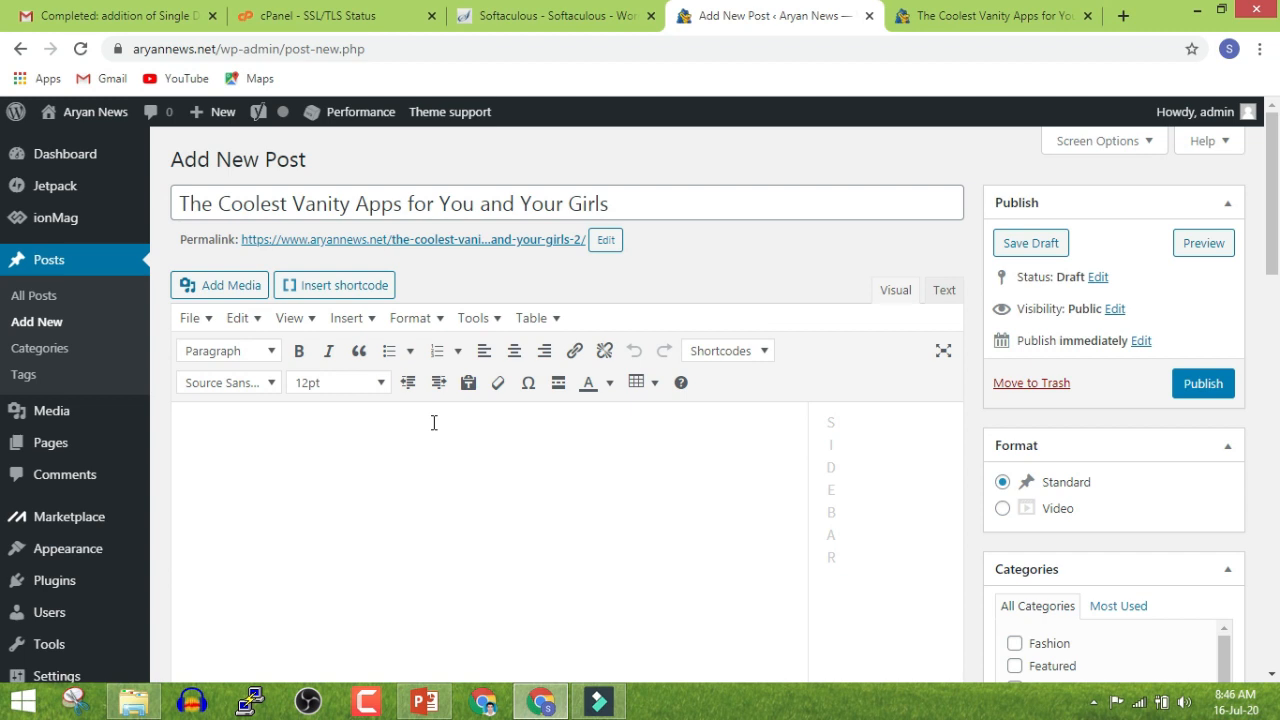
left_click(242, 350)
left_click(242, 350)
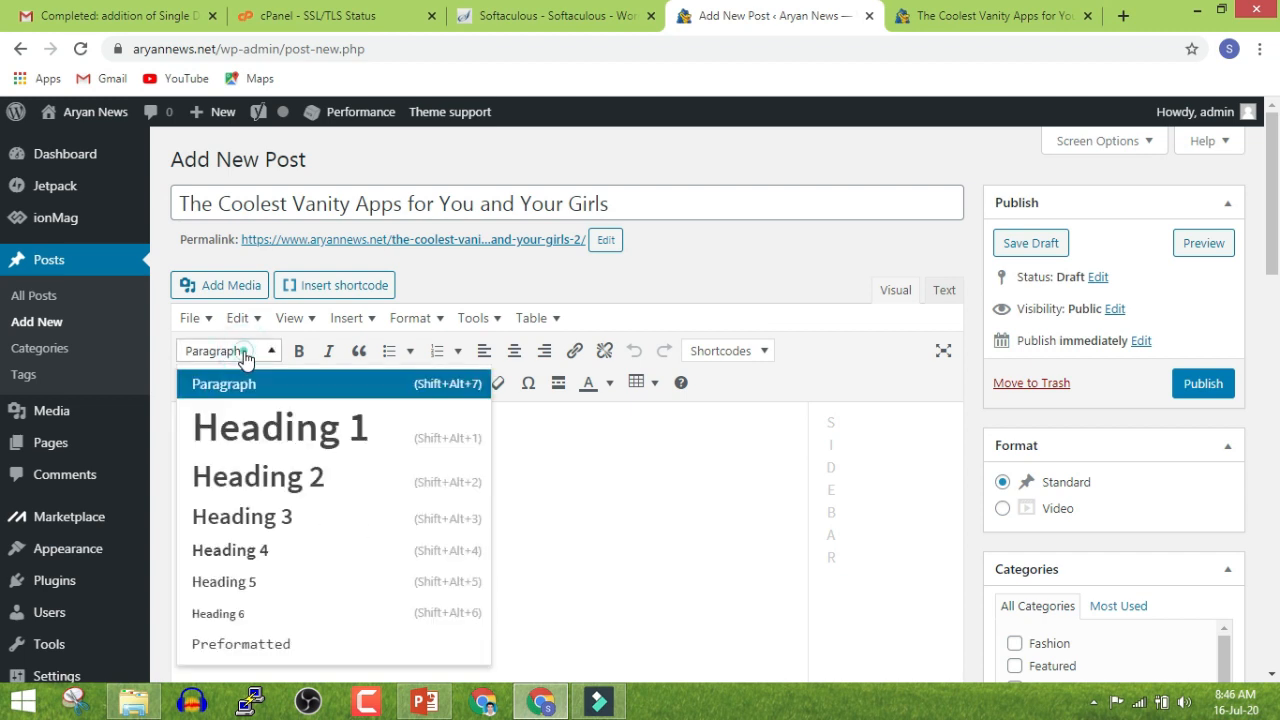
left_click(308, 386)
left_click(240, 378)
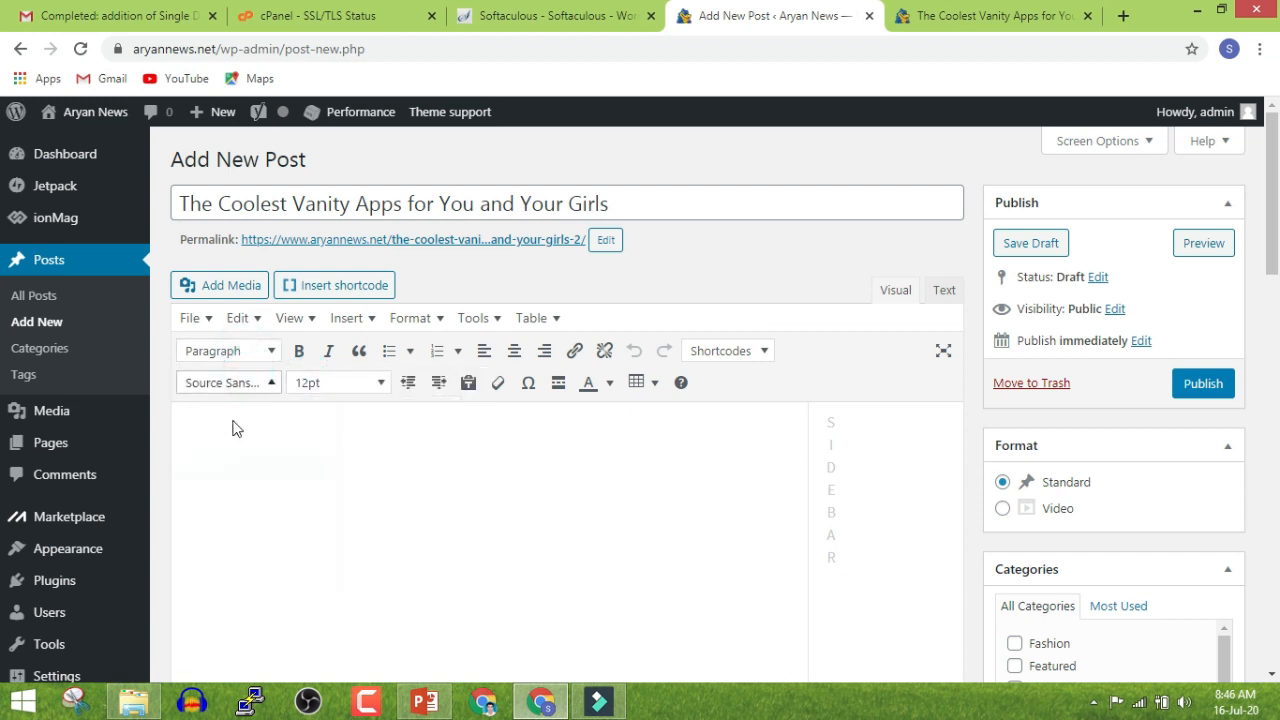
left_click(450, 468)
Look over the table options, then bring up the shortcode generator
left_click(643, 383)
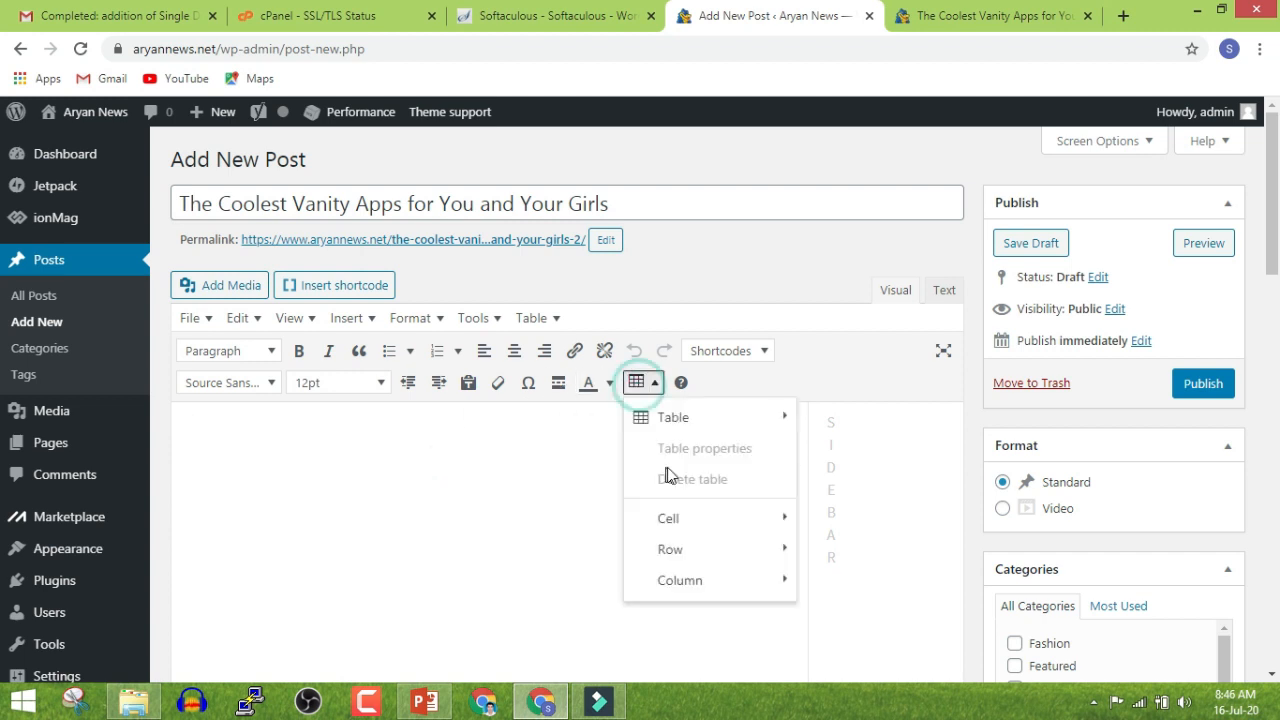
mouse_move(741, 424)
left_click(539, 458)
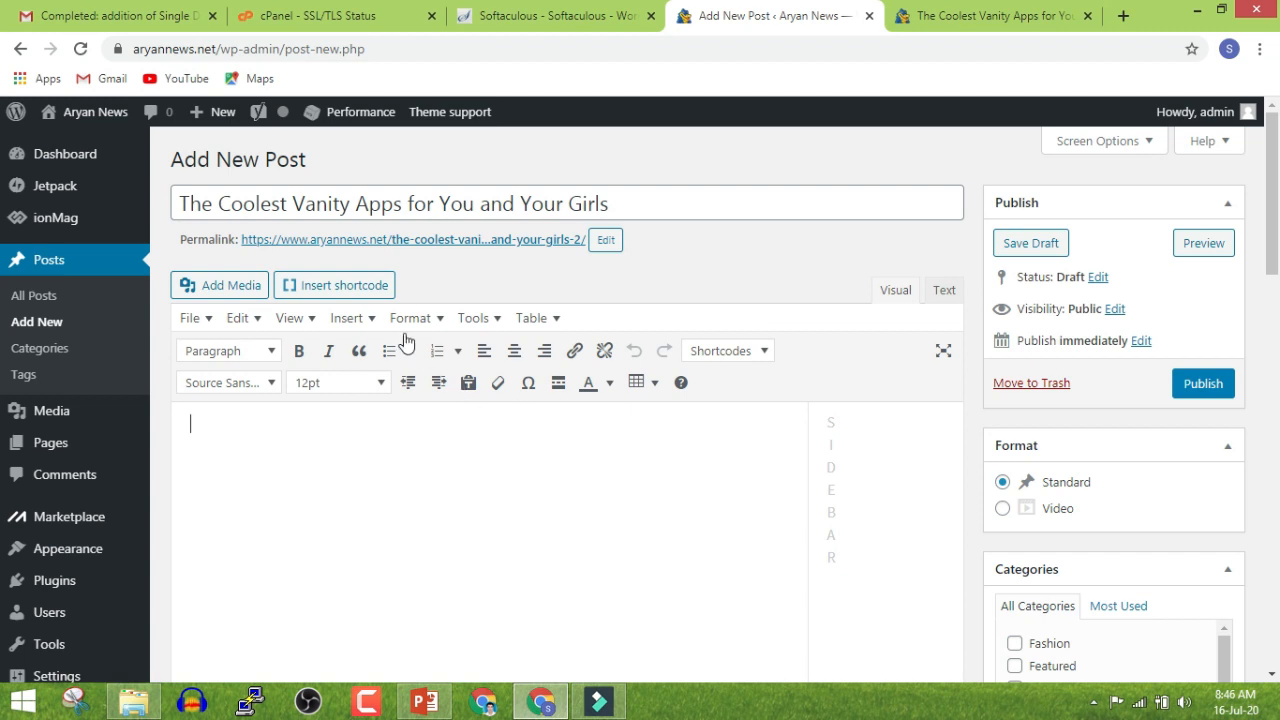
left_click(347, 286)
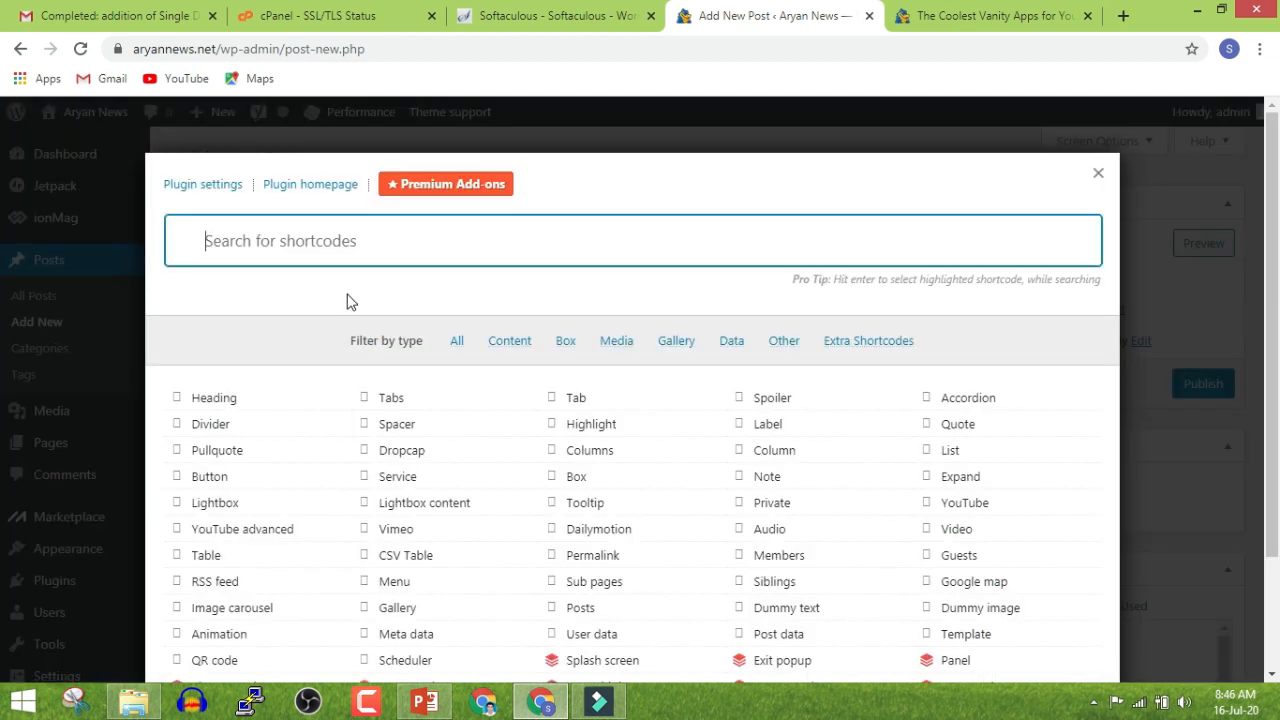
Scroll through the shortcode list and close the generator without inserting anything
scroll(352, 320, "down", 2)
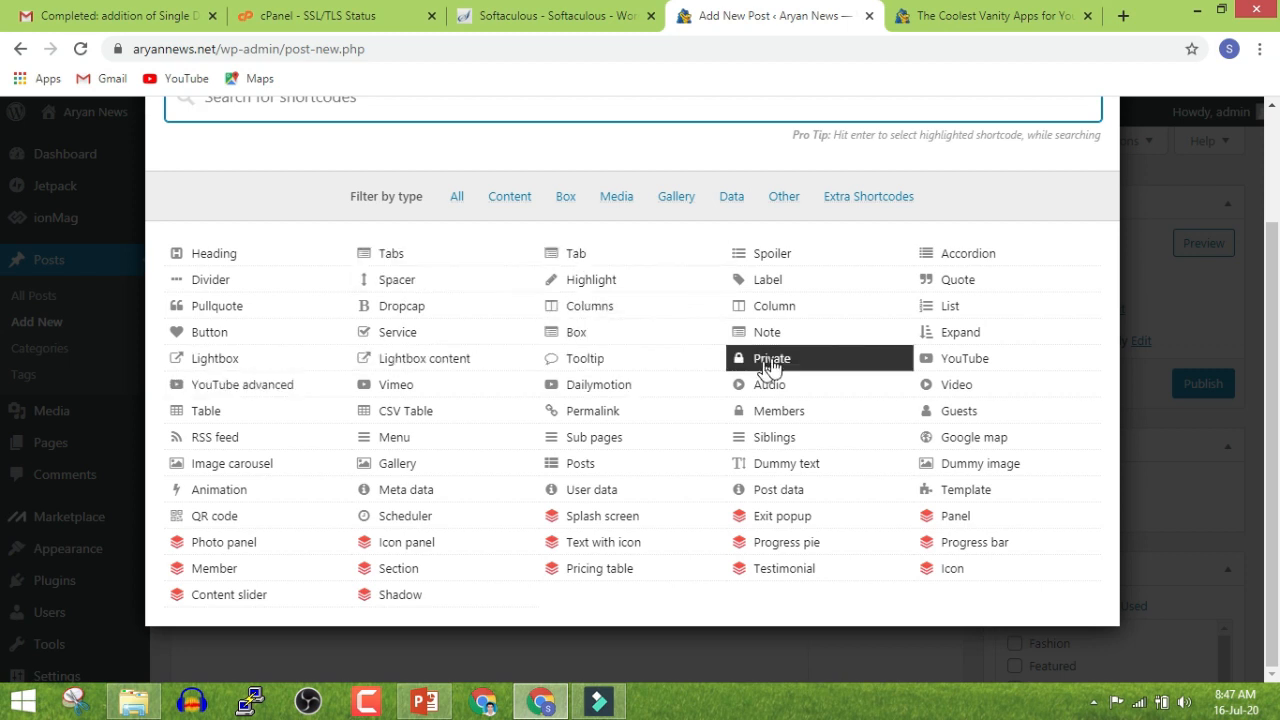
scroll(960, 280, "up", 2)
left_click(1095, 174)
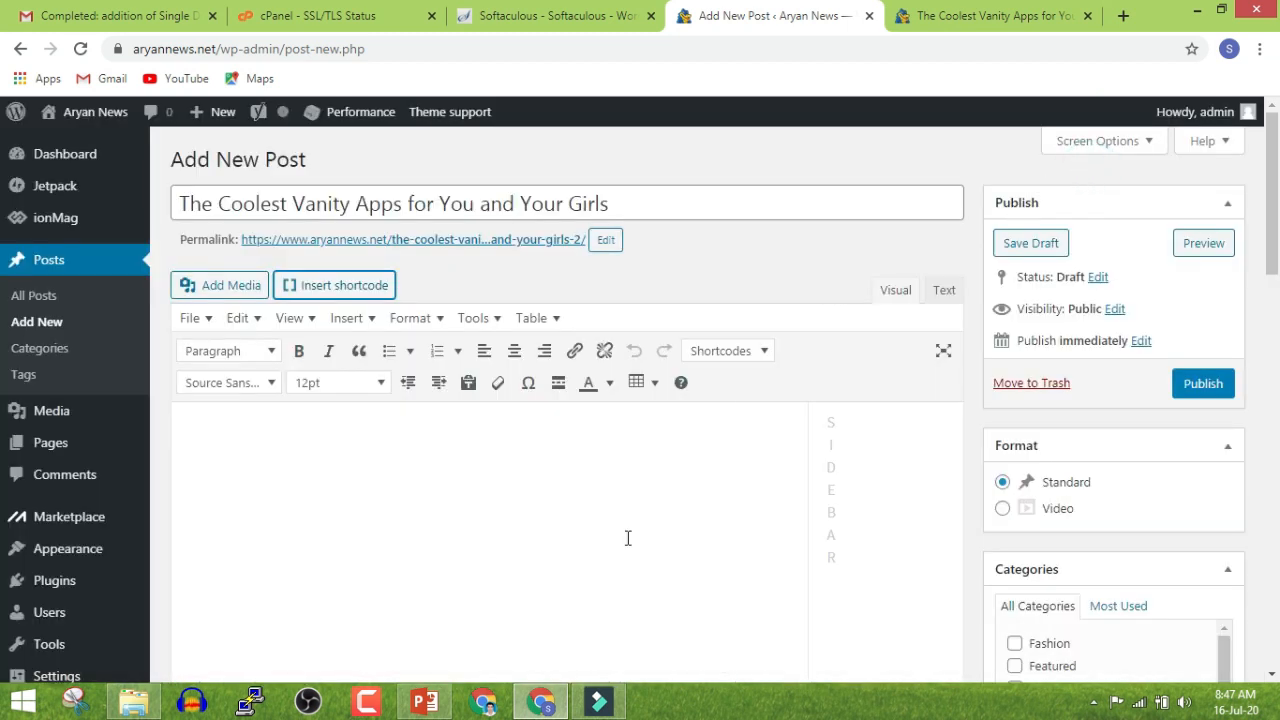
Tick the Lifestyle category for the new post
scroll(628, 538, "down", 2)
scroll(480, 460, "up", 3)
scroll(541, 442, "down", 3)
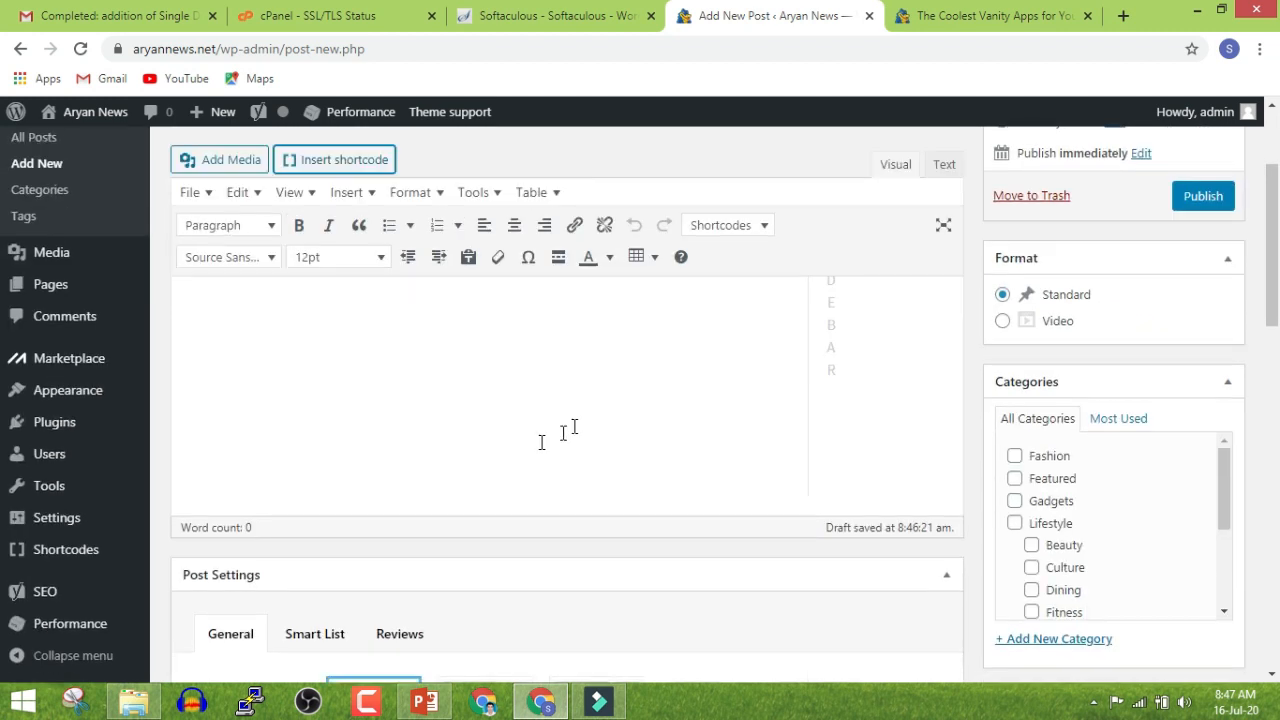
scroll(995, 497, "down", 2)
scroll(974, 480, "up", 2)
scroll(1069, 491, "down", 1)
scroll(1068, 492, "down", 2)
scroll(1051, 537, "up", 3)
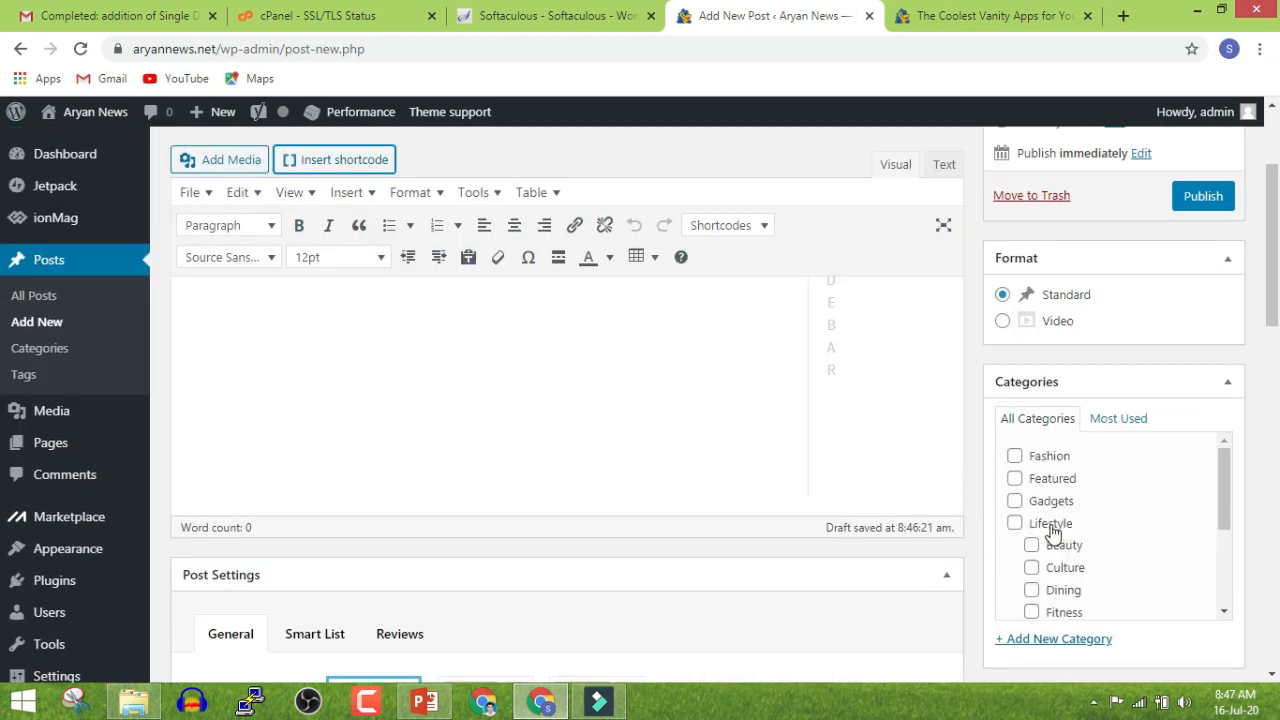
left_click(1015, 524)
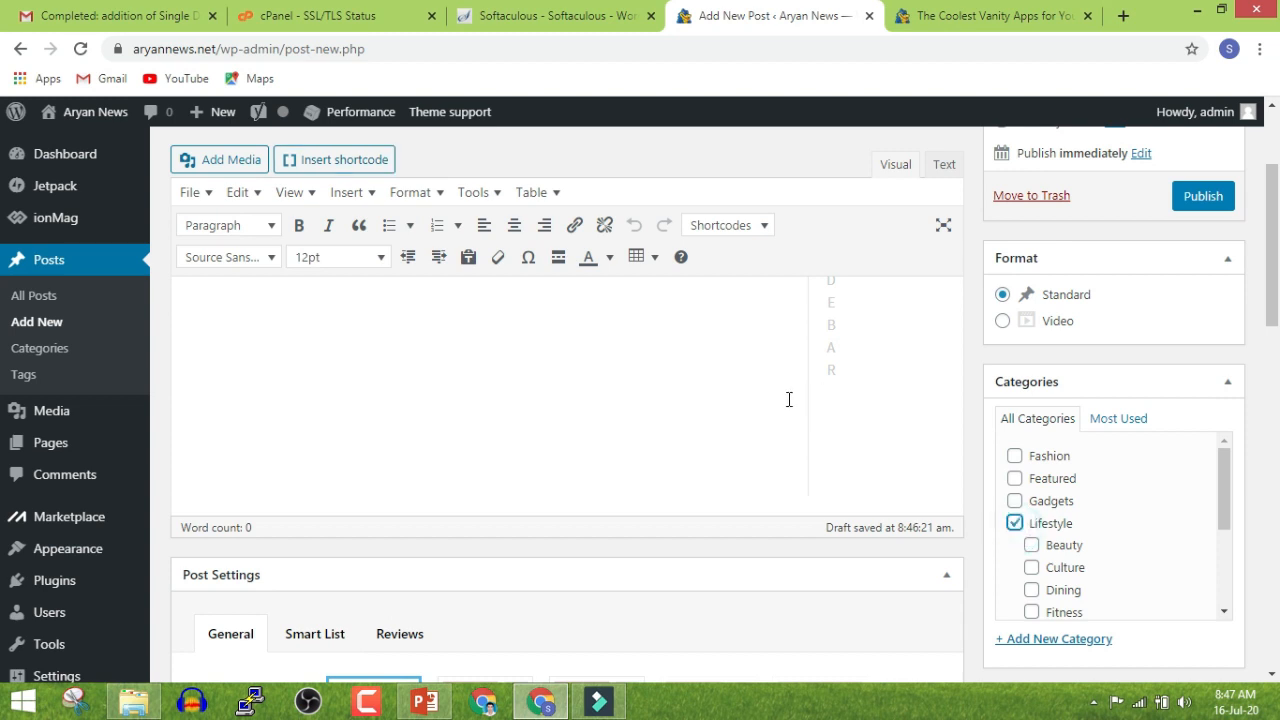
Browse the media library from Add Media and close it without adding anything
scroll(770, 420, "down", 2)
scroll(720, 440, "up", 5)
left_click(426, 608)
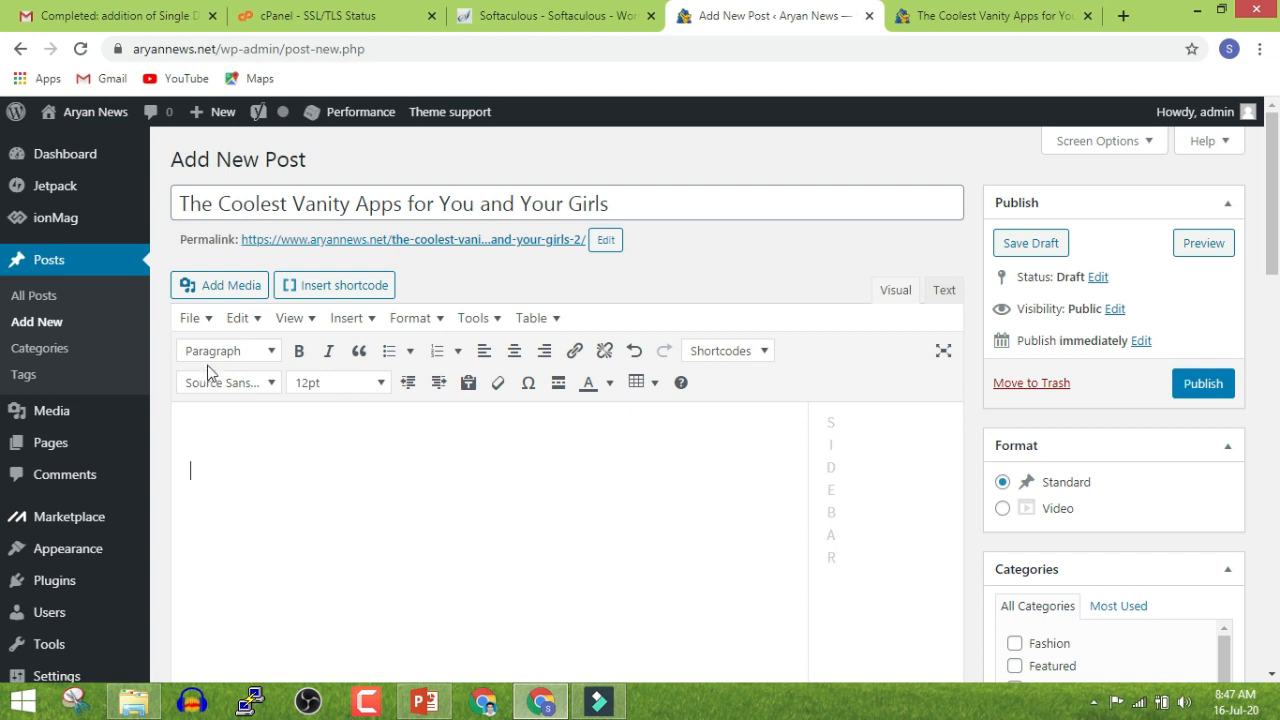
left_click(217, 285)
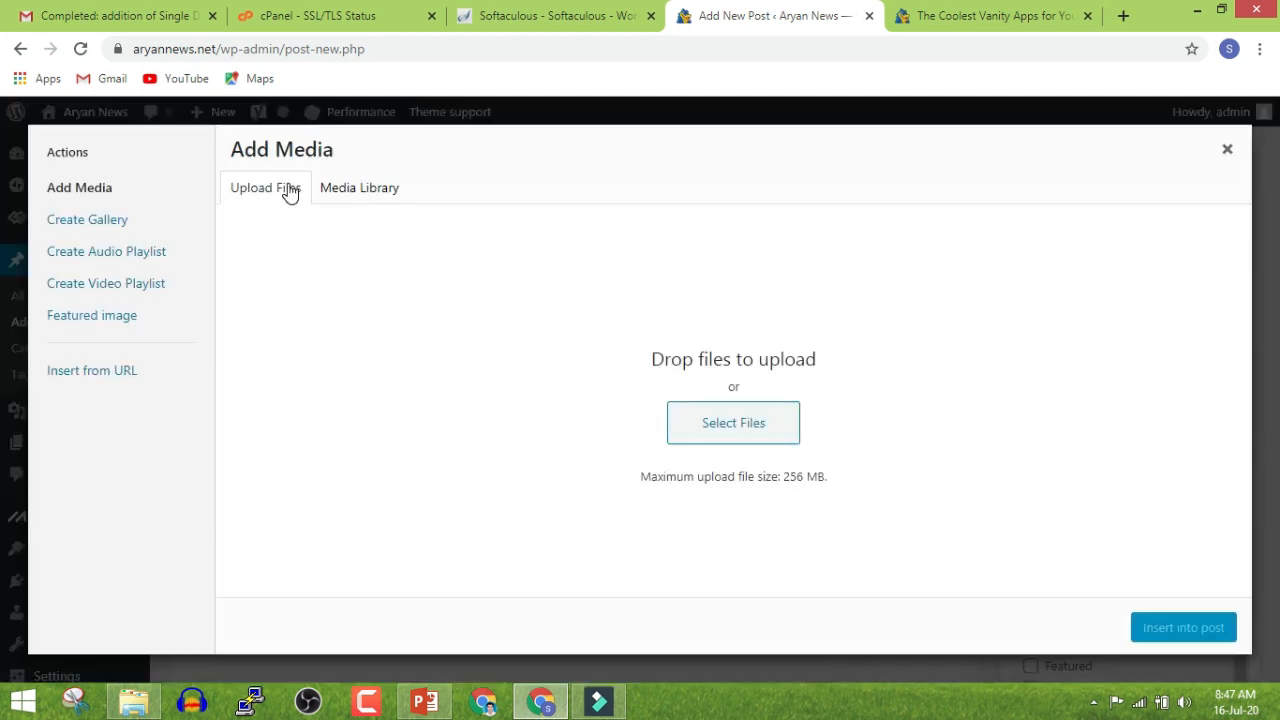
left_click(370, 190)
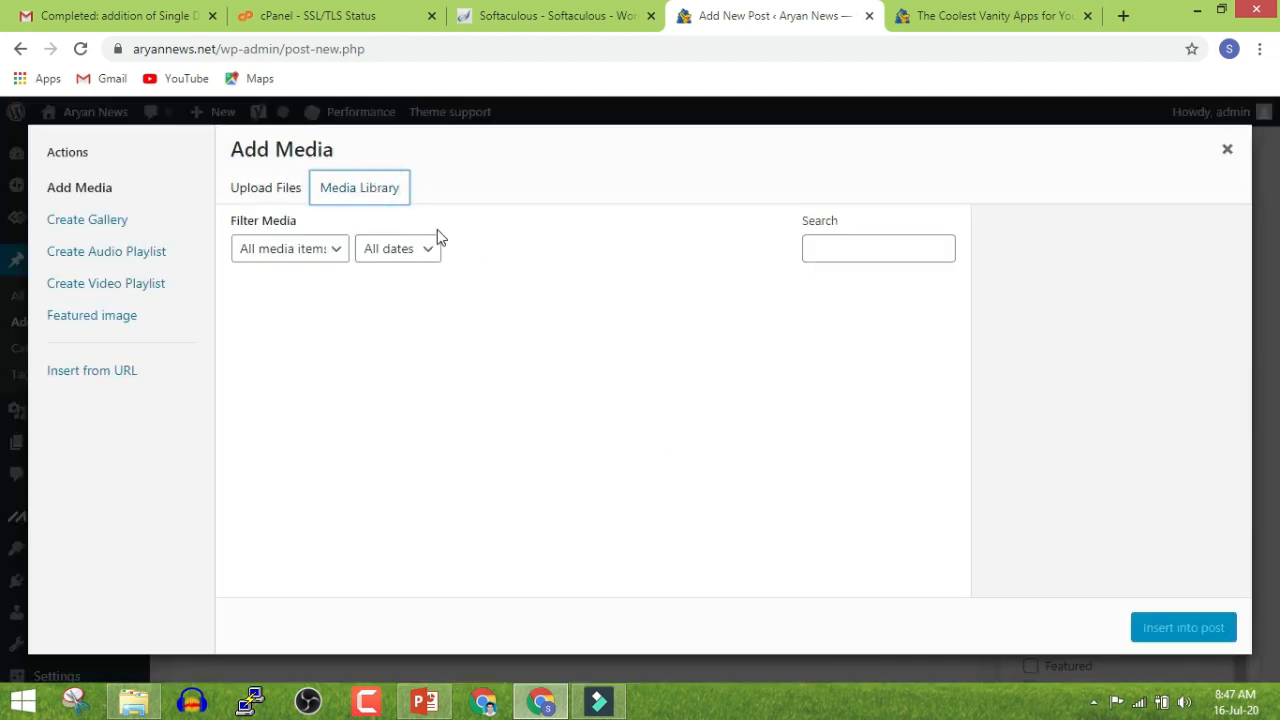
left_click(1226, 150)
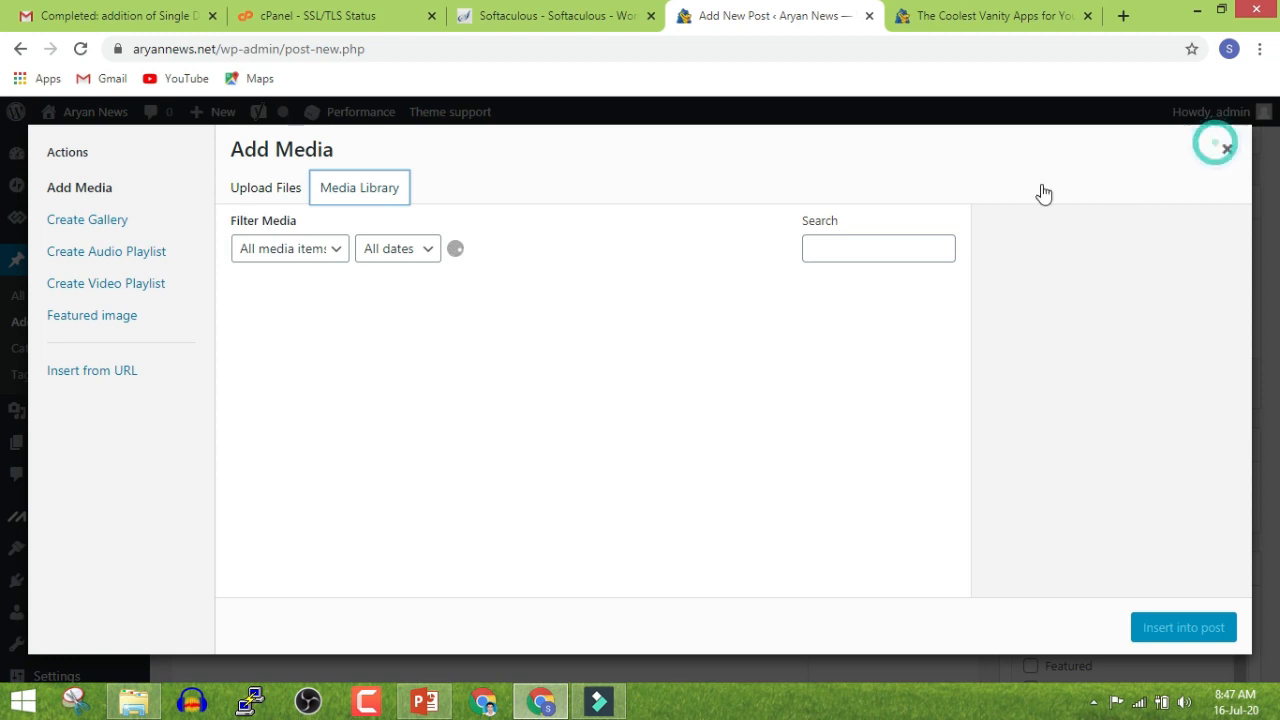
Collapse and re-expand the Yoast SEO panel, then save the post as a draft
scroll(476, 472, "down", 10)
scroll(478, 474, "down", 7)
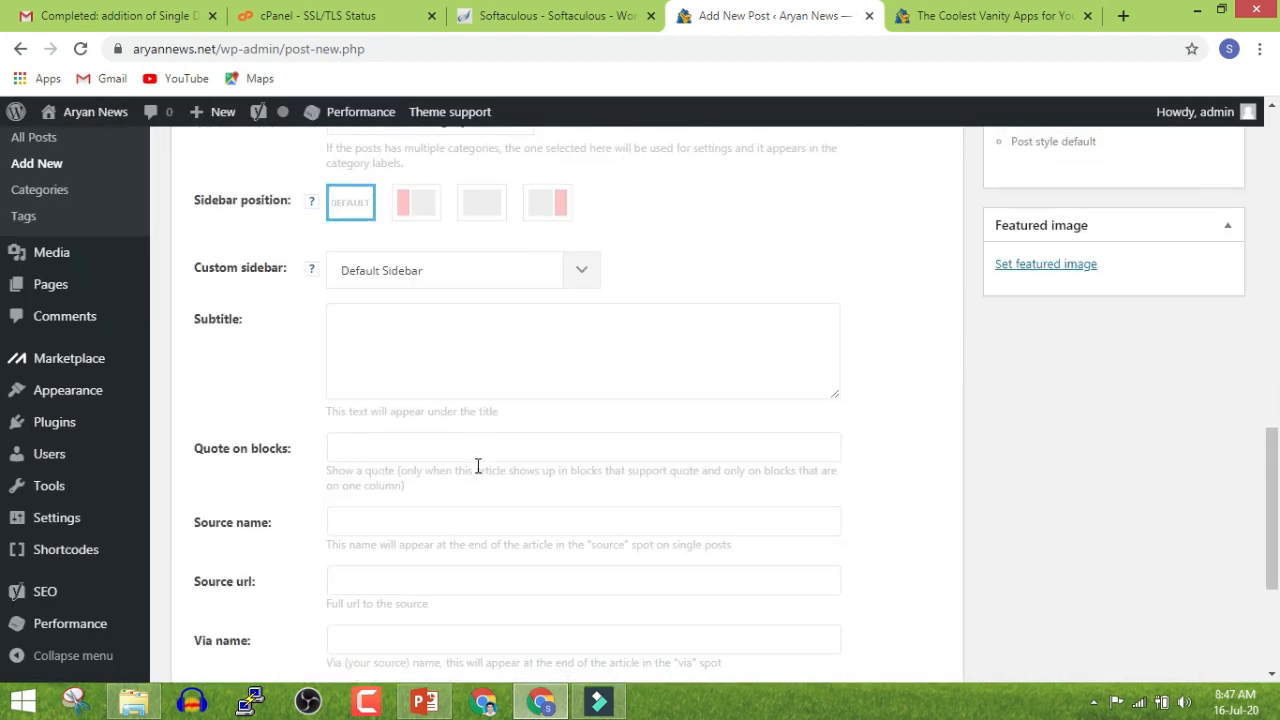
left_click(935, 510)
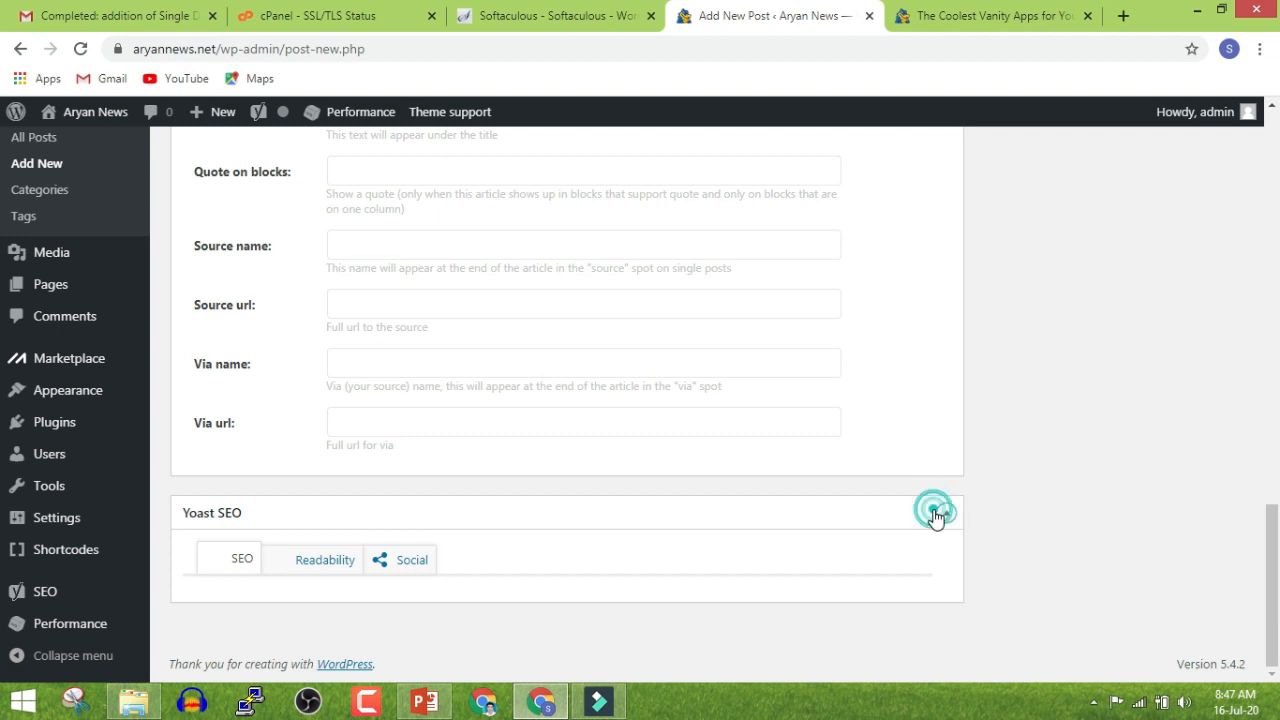
left_click(937, 583)
scroll(614, 508, "down", 2)
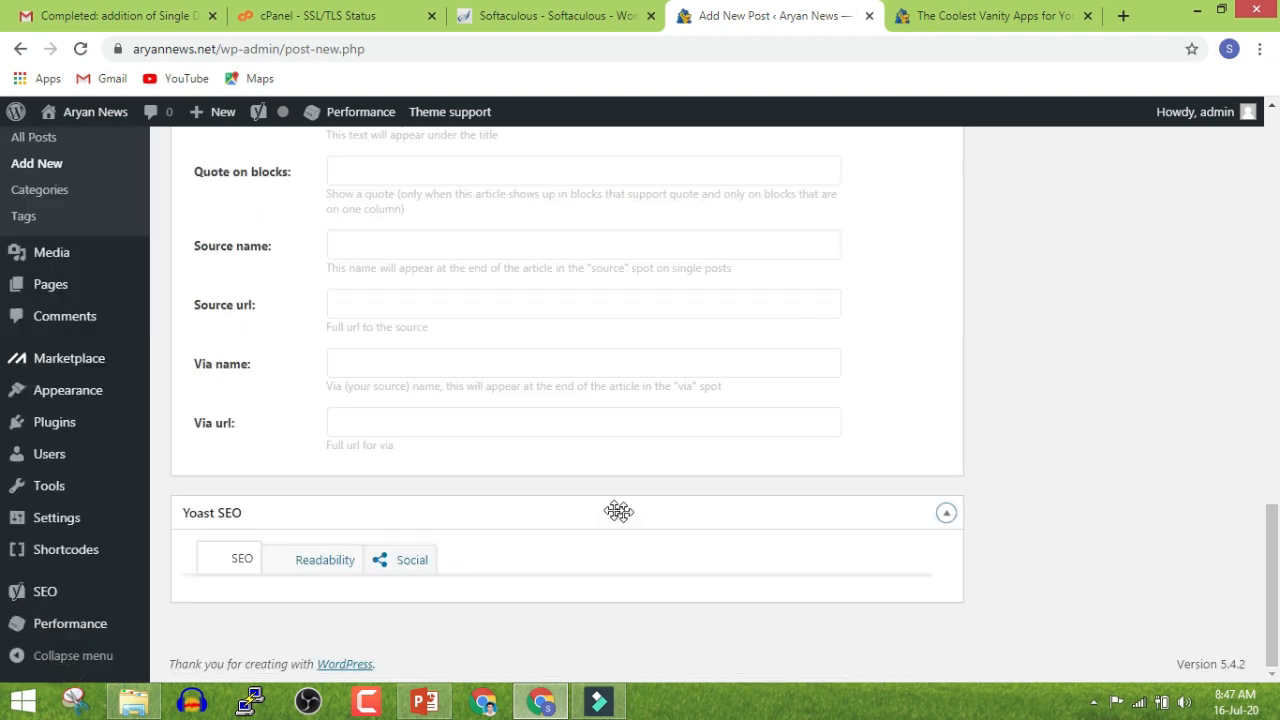
scroll(1191, 568, "up", 15)
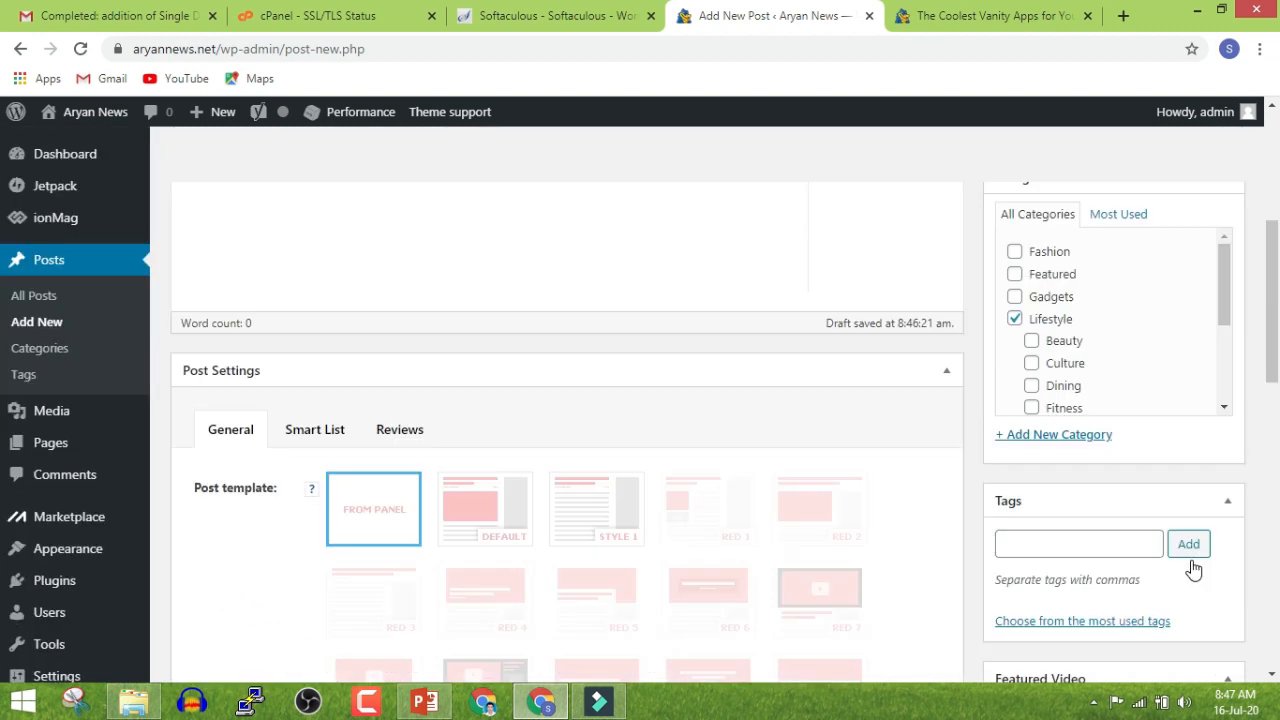
left_click(1020, 243)
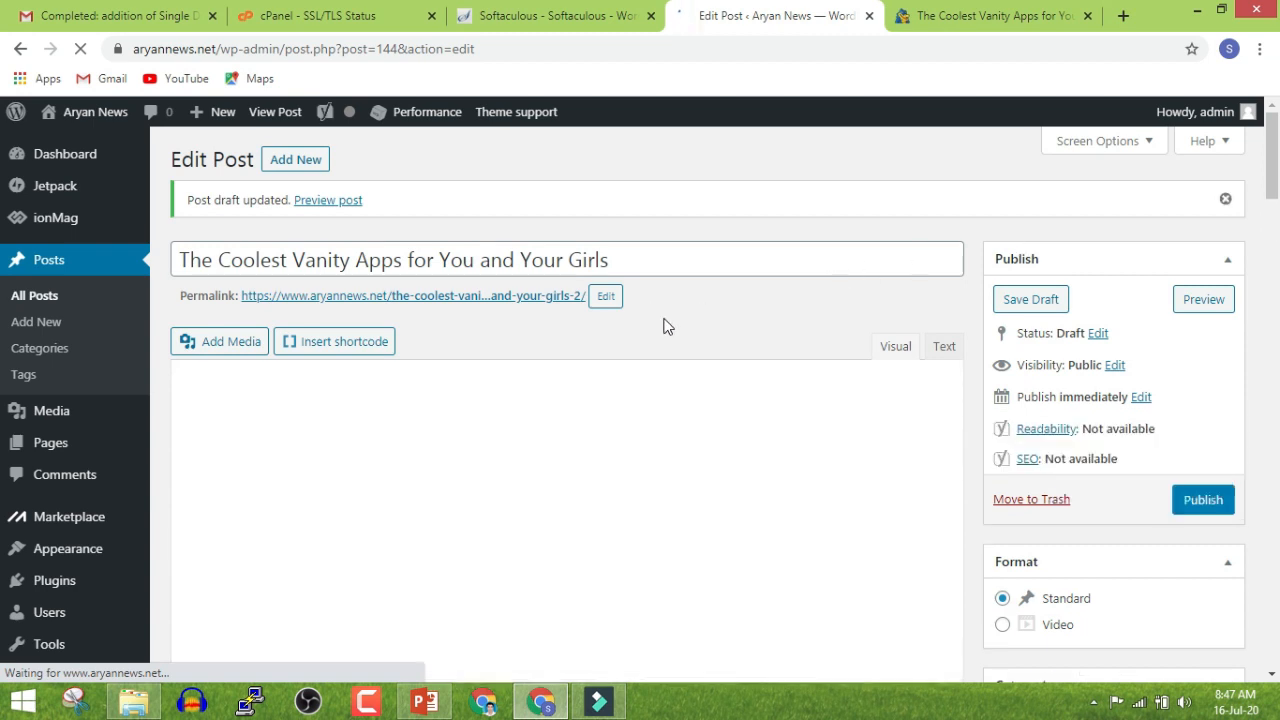
scroll(703, 354, "down", 10)
scroll(701, 352, "down", 8)
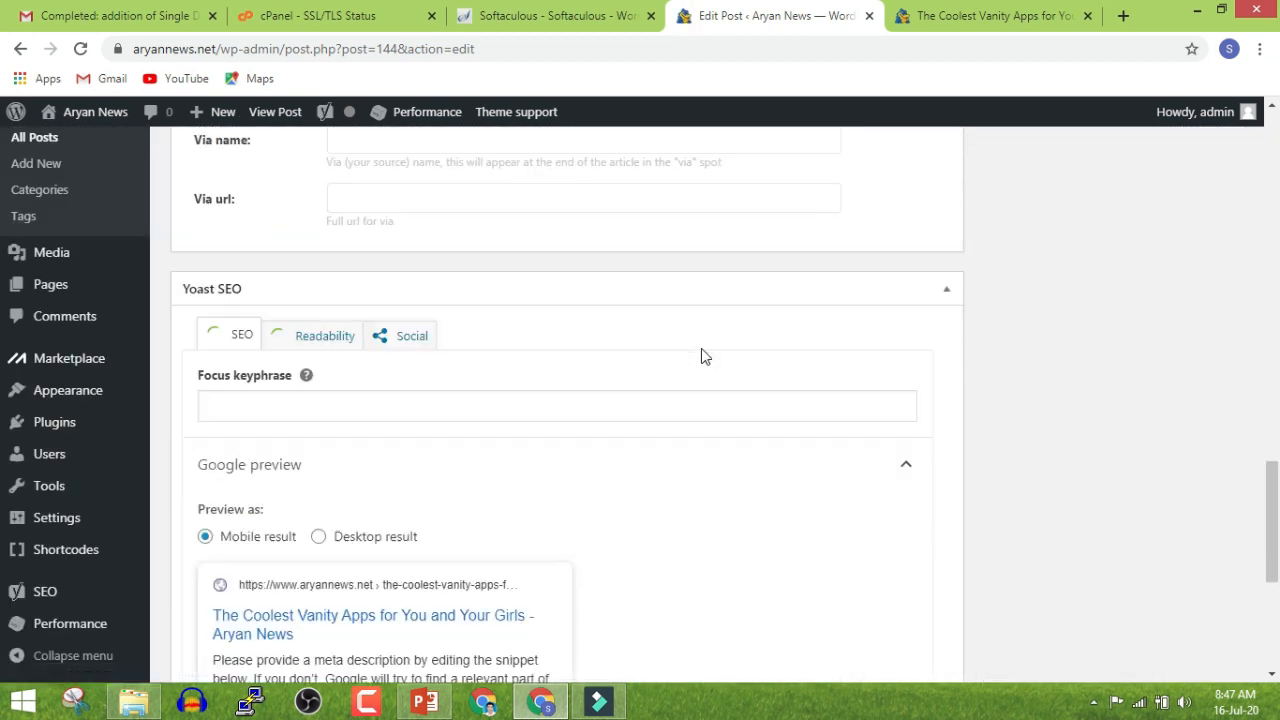
scroll(406, 409, "up", 3)
scroll(437, 465, "down", 2)
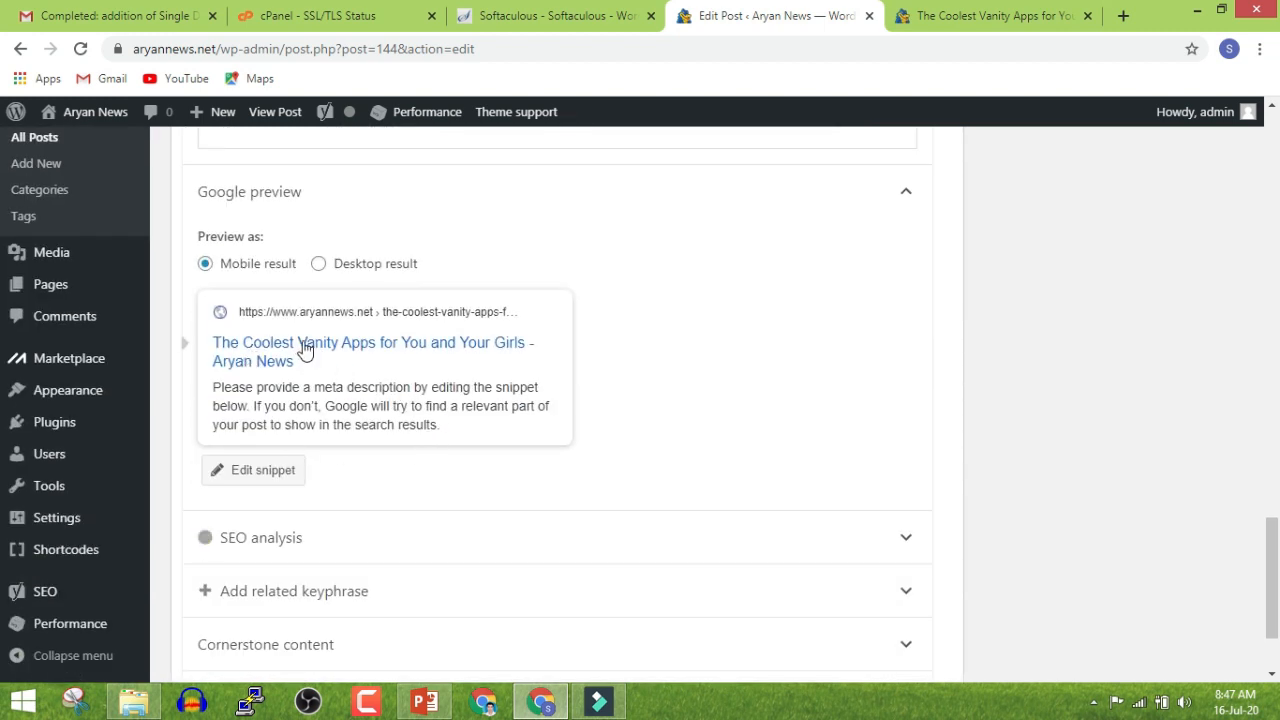
left_click(362, 408)
scroll(314, 574, "down", 3)
left_click(241, 372)
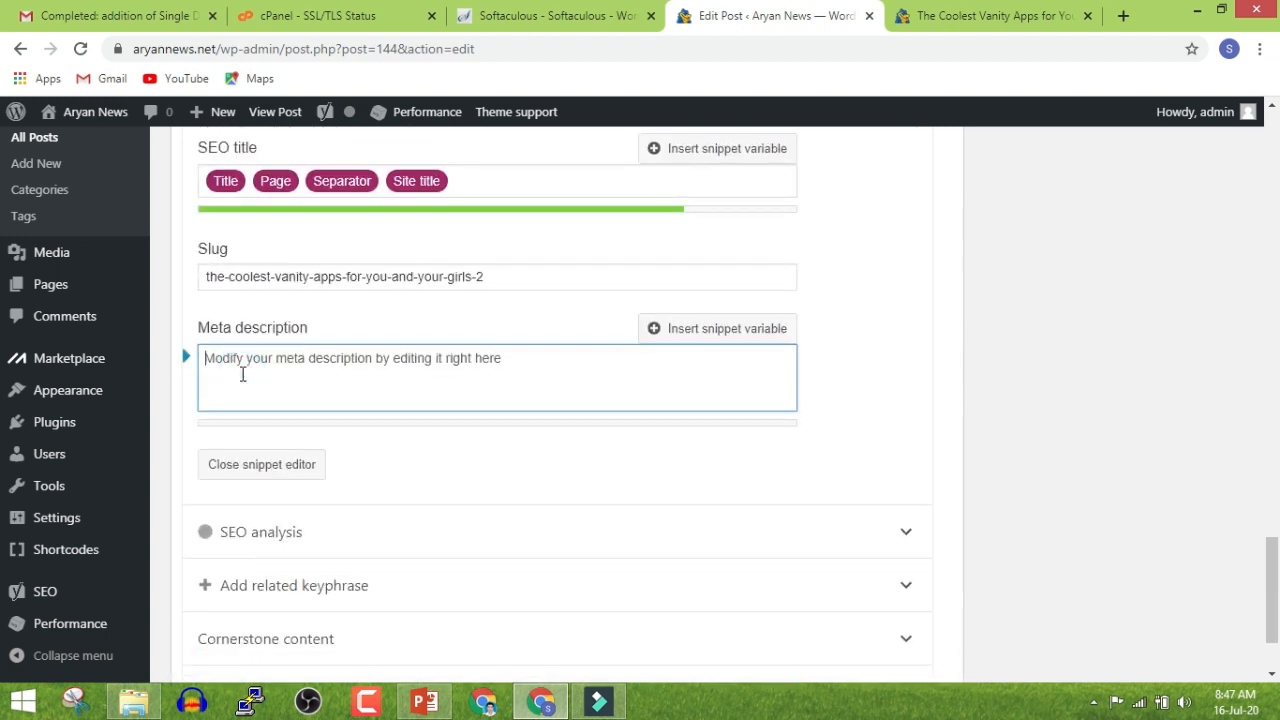
left_click(242, 374)
scroll(266, 406, "up", 3)
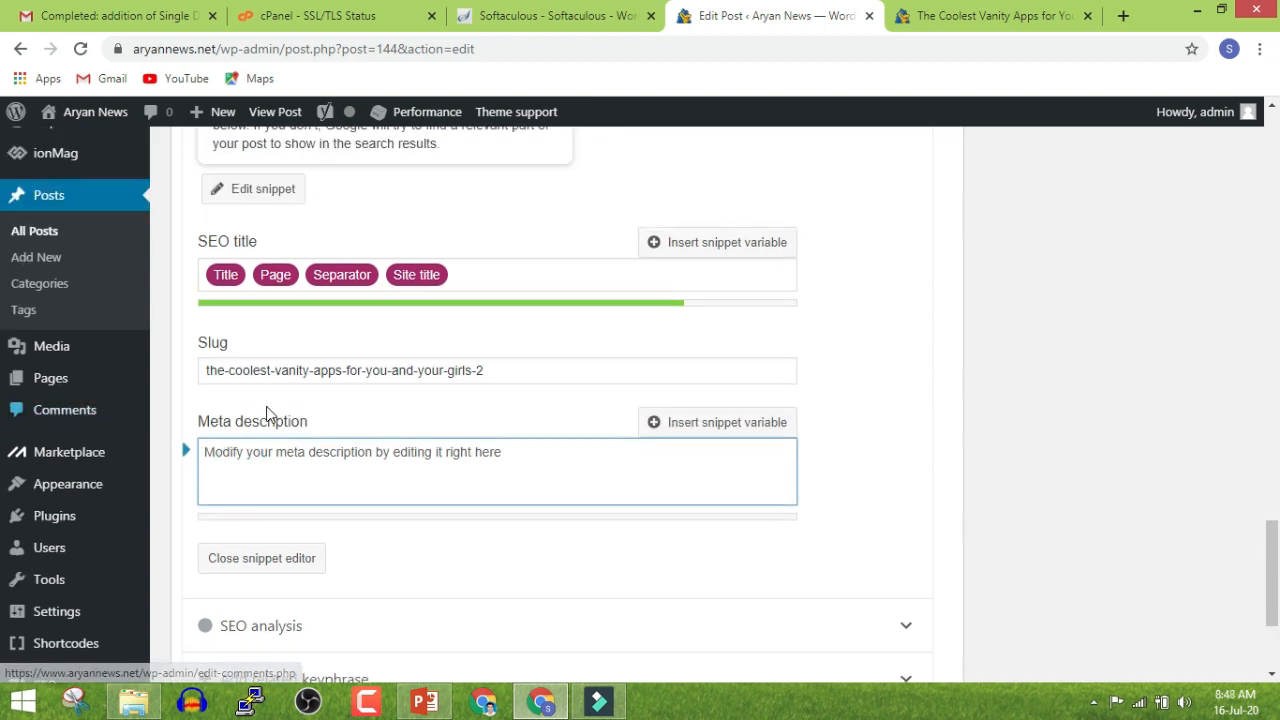
left_click(276, 392)
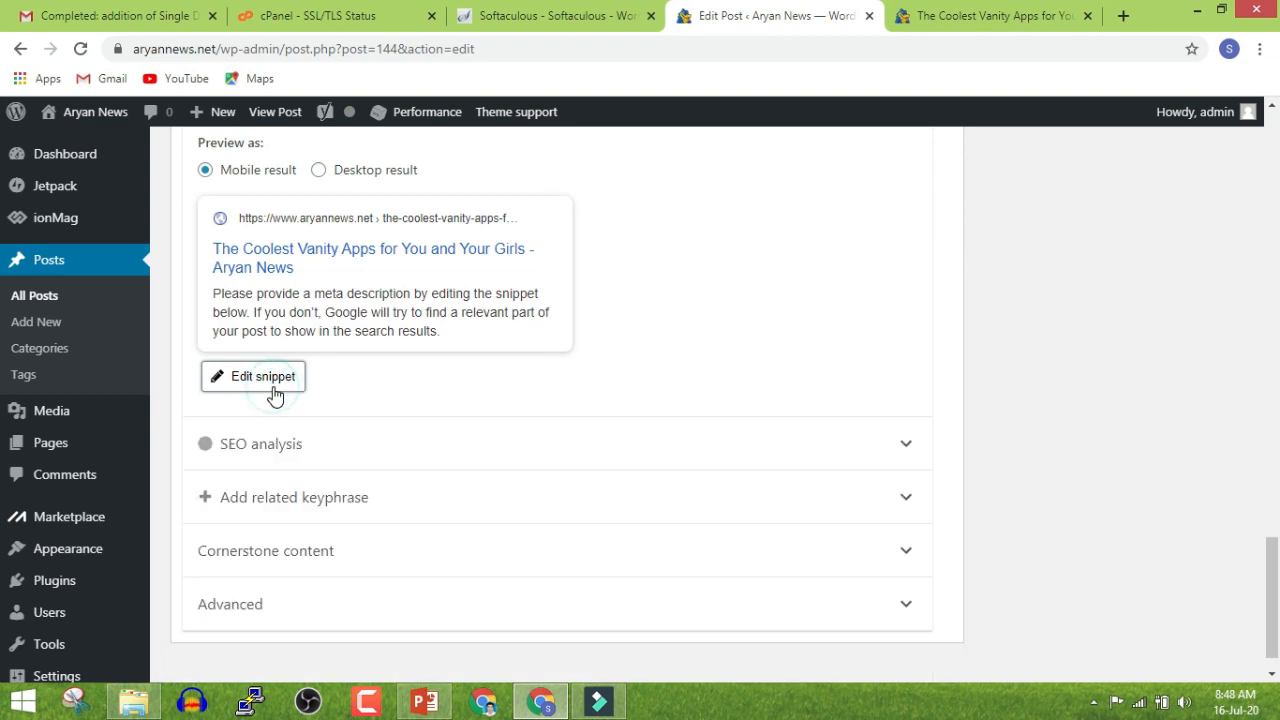
scroll(288, 415, "up", 15)
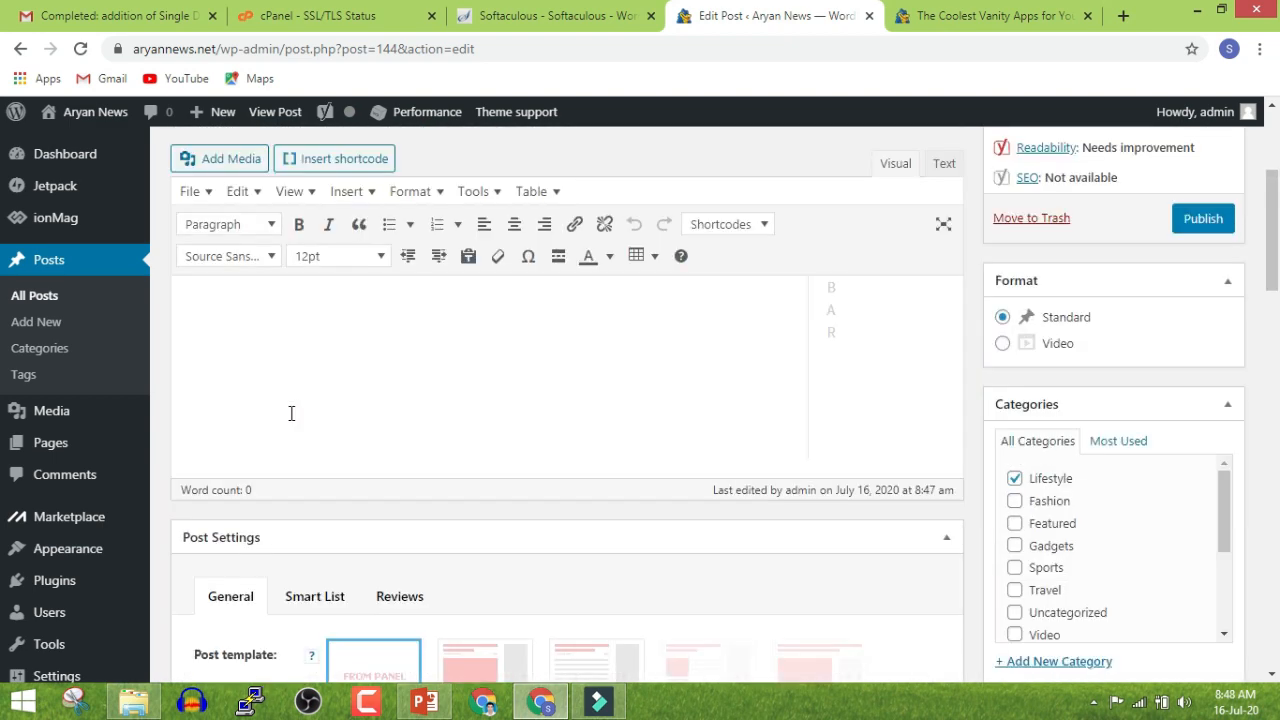
scroll(290, 418, "down", 6)
scroll(290, 418, "down", 4)
Glance over the live post tab and come back to the post editor
scroll(380, 380, "up", 3)
left_click(930, 18)
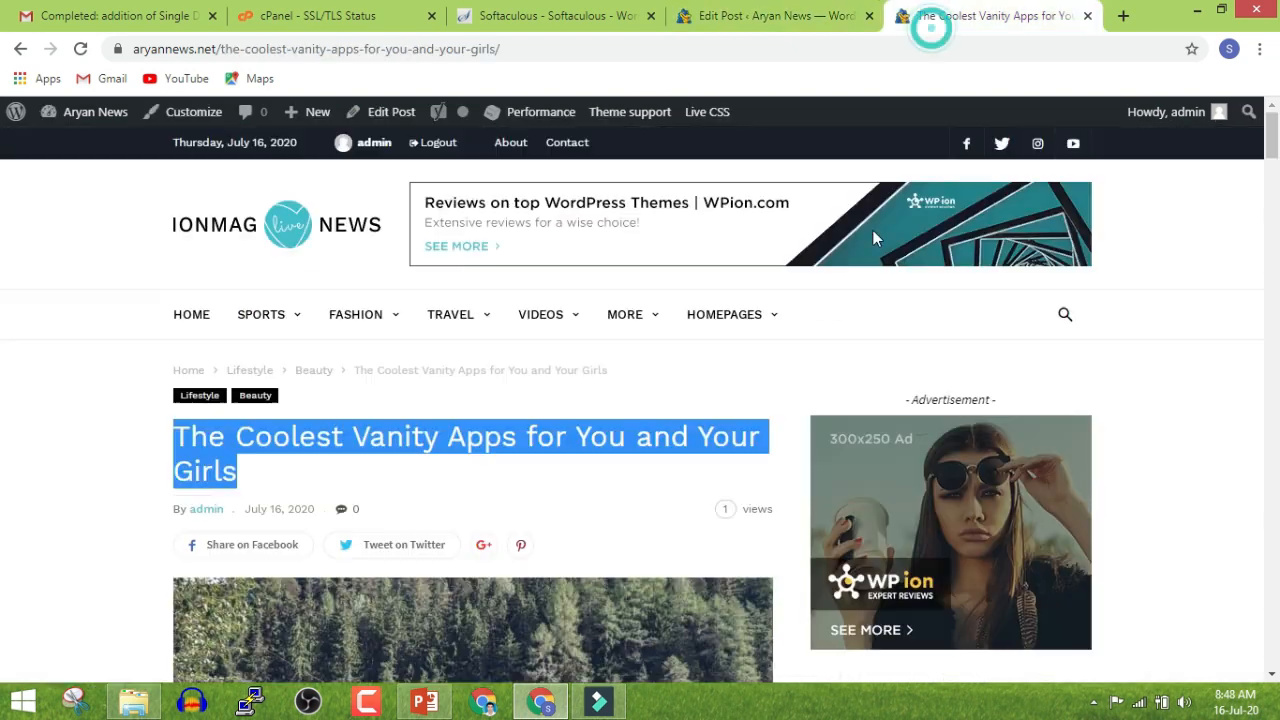
scroll(800, 375, "down", 5)
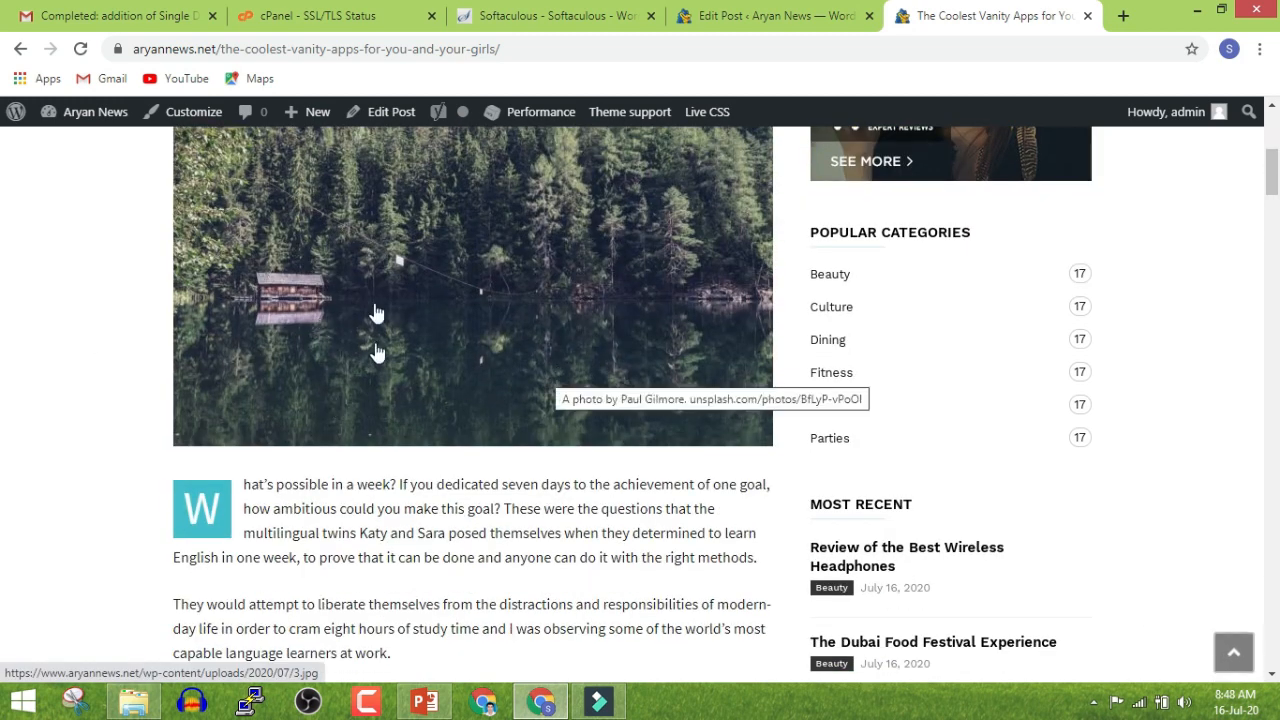
scroll(380, 340, "up", 2)
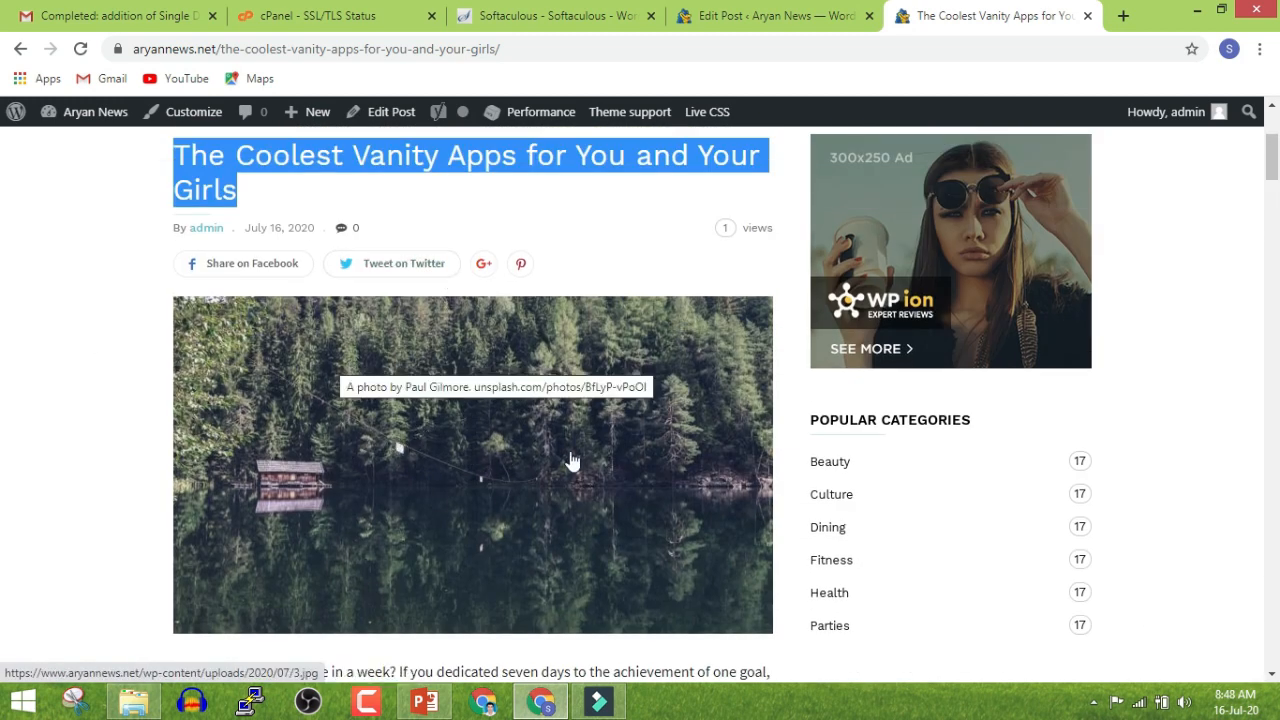
left_click(18, 402)
left_click(720, 12)
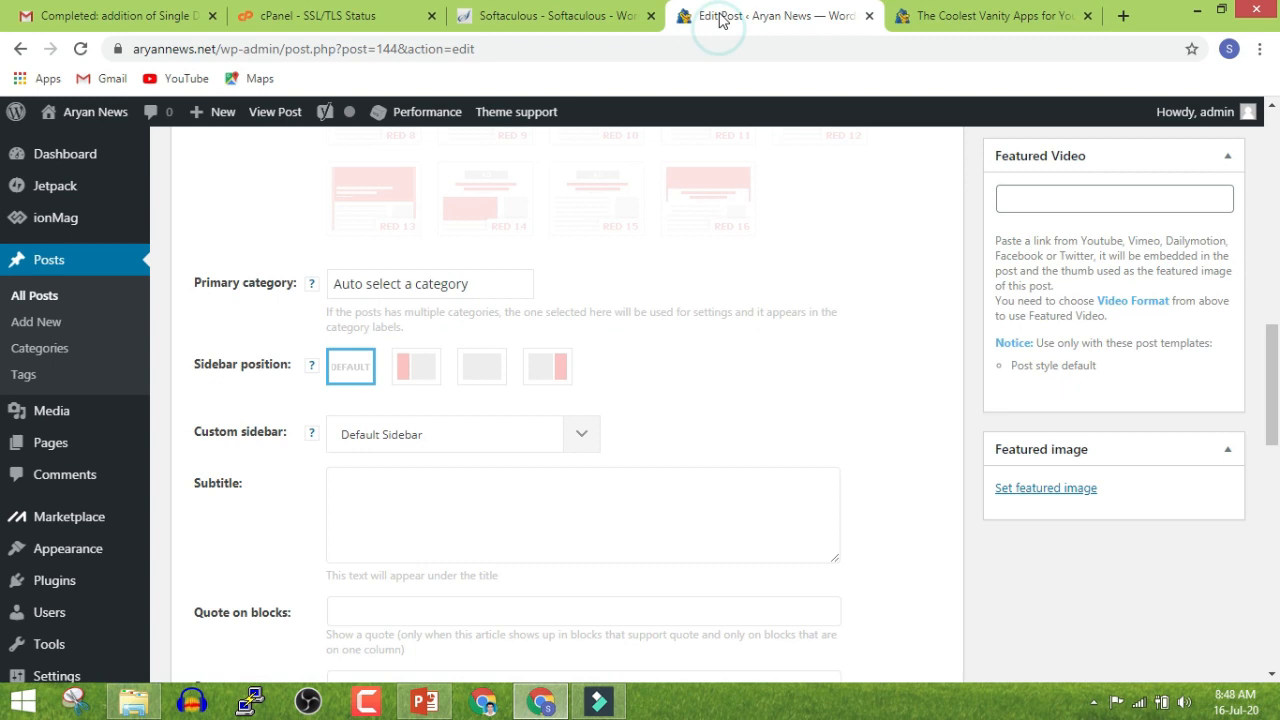
Set the city-skyline photo travel1.jpg as the featured image and publish the post
left_click(1066, 488)
left_click(175, 192)
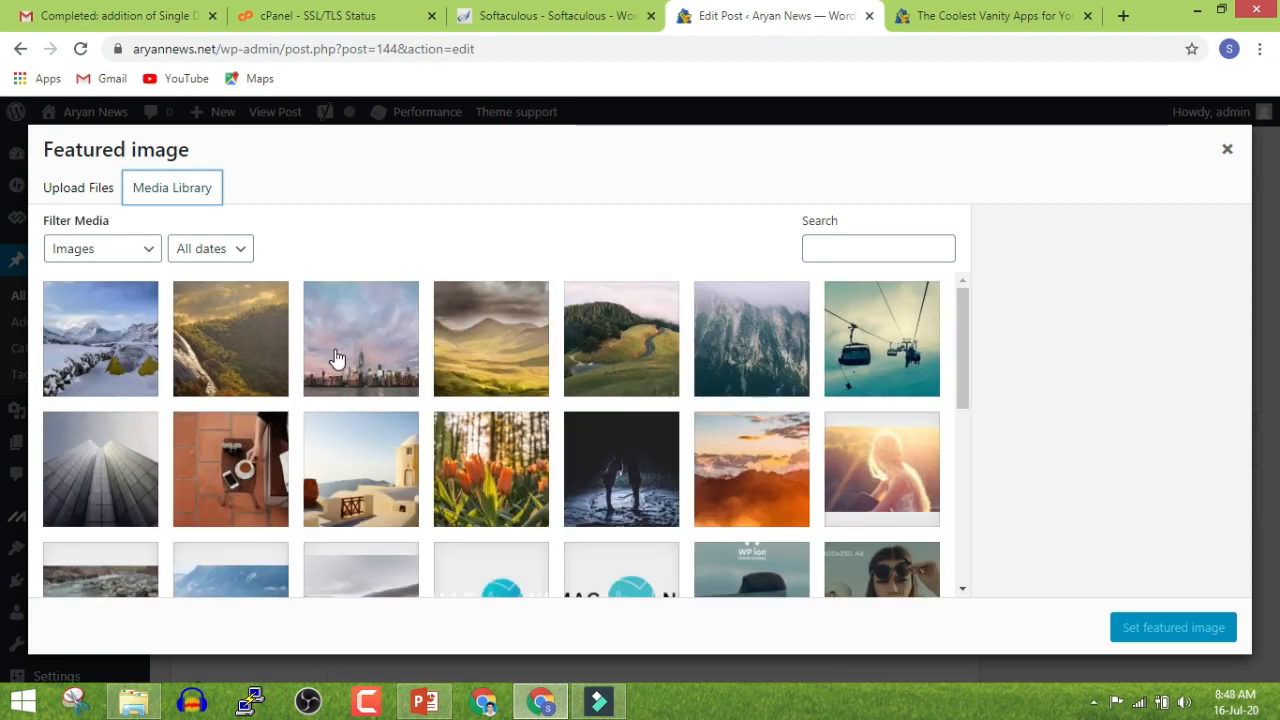
left_click(356, 357)
left_click(1152, 640)
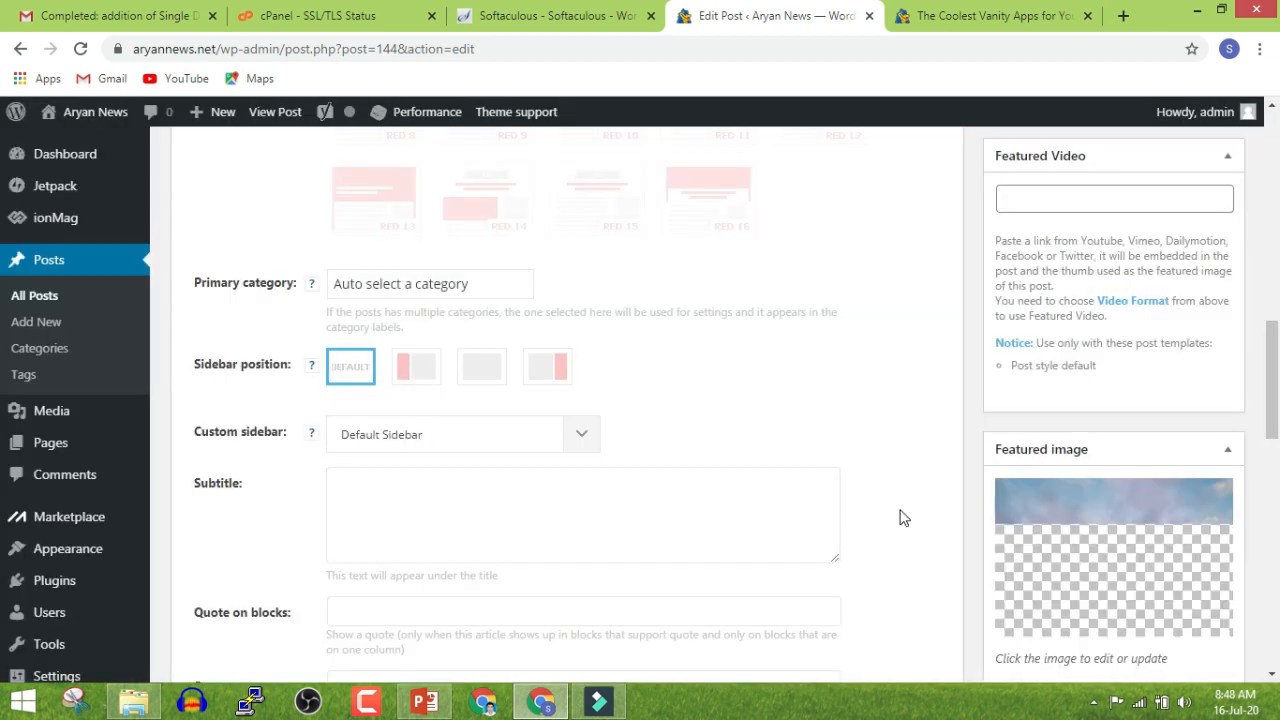
scroll(900, 510, "up", 10)
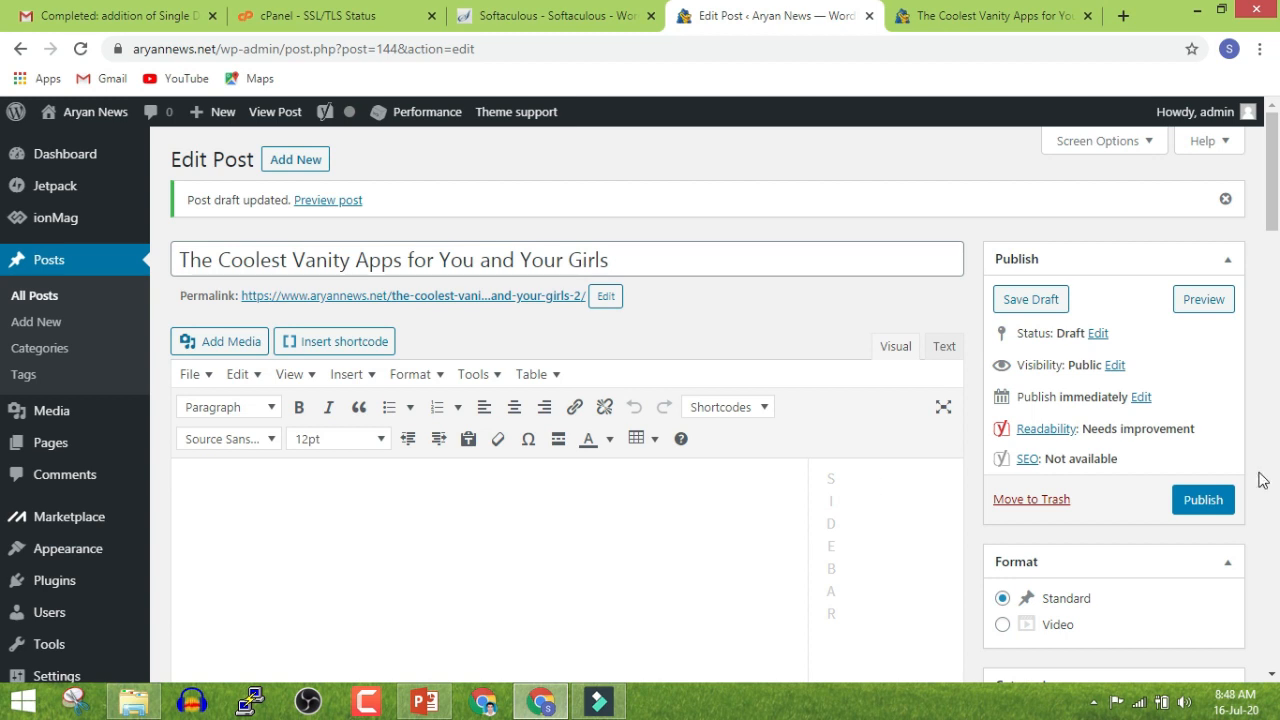
left_click(1203, 499)
Reload the live post and open it from the homepage tile showing the skyline image
key("ctrl+Tab")
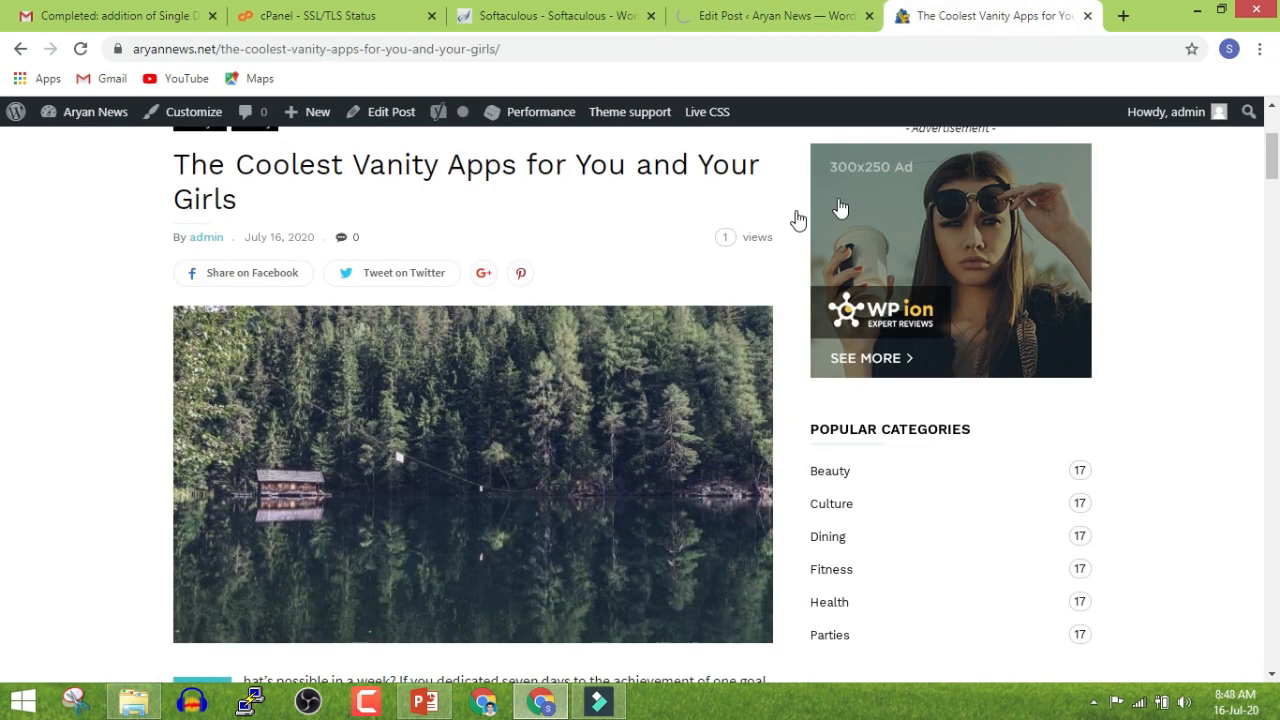
key("F5")
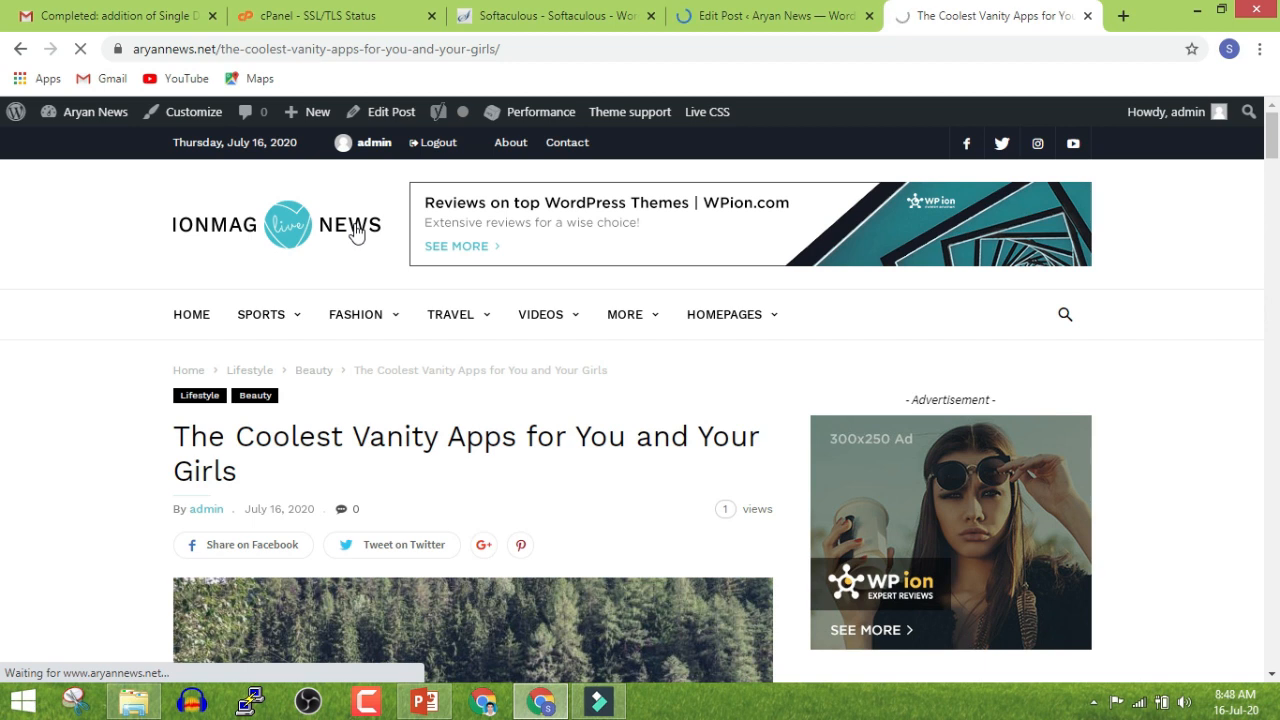
left_click(355, 232)
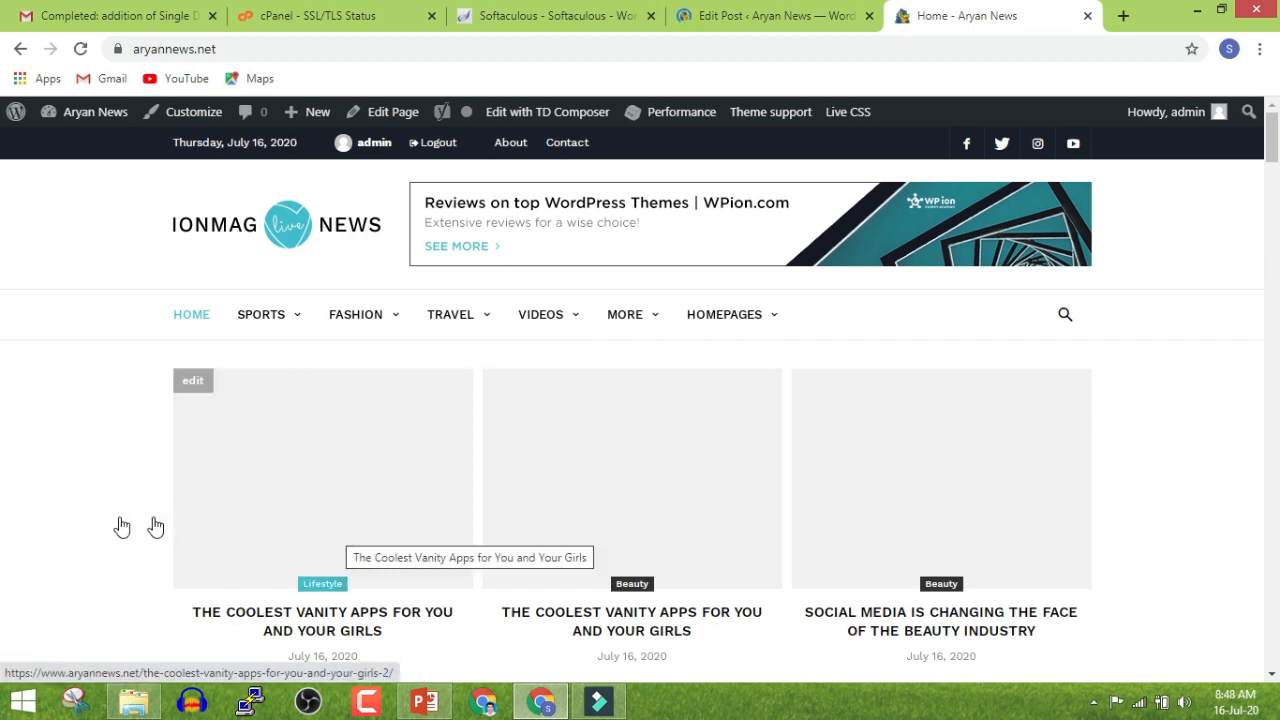
scroll(206, 503, "down", 2)
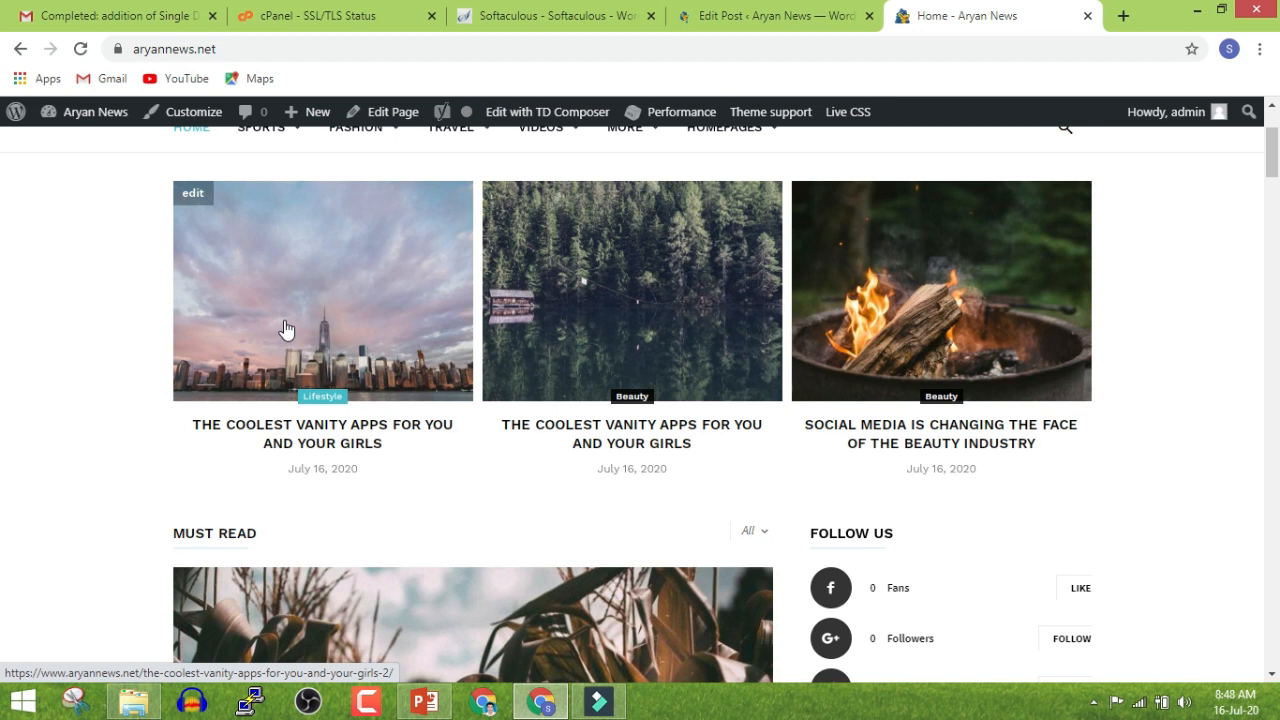
left_click(285, 328)
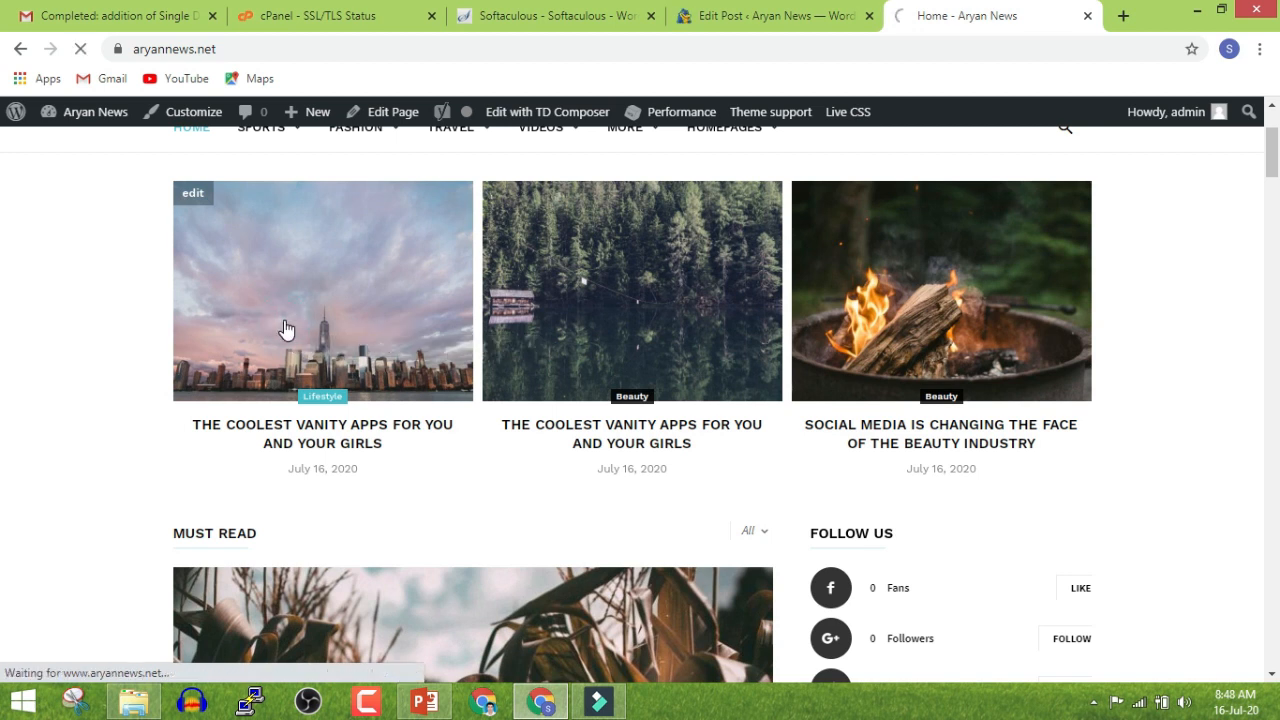
left_click(790, 12)
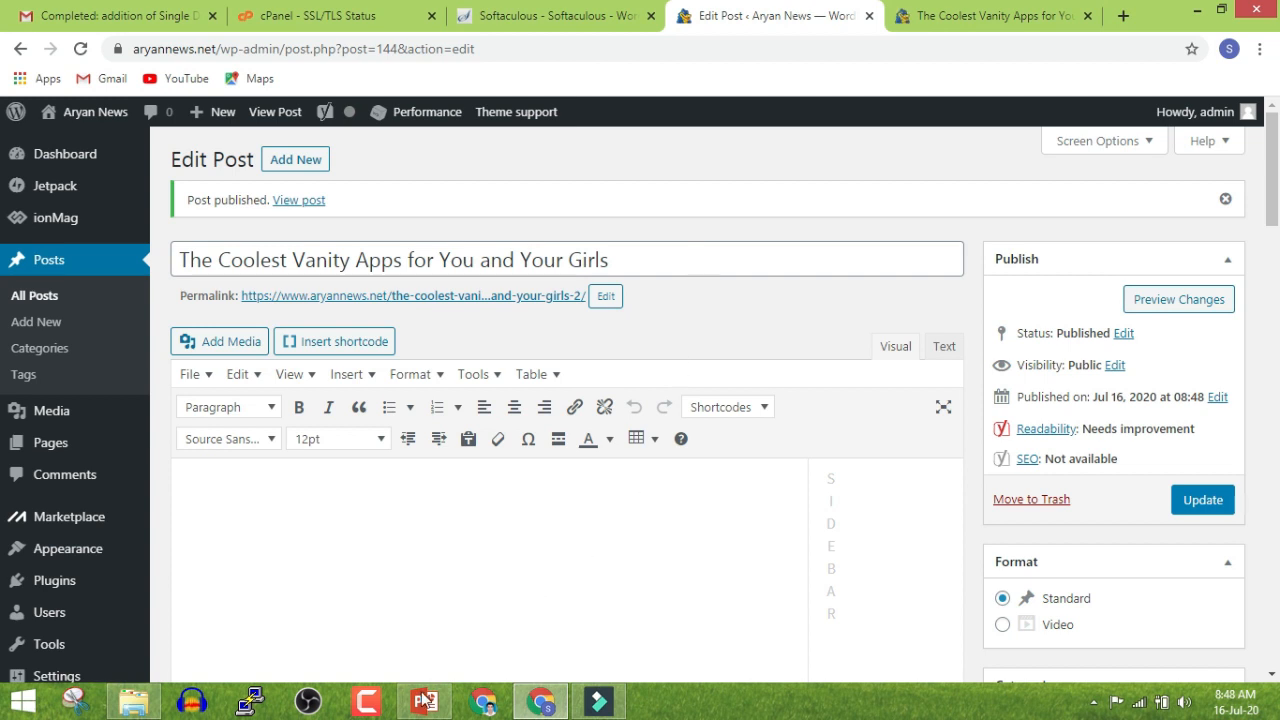
Create a new page titled 'About Us'
left_click(45, 443)
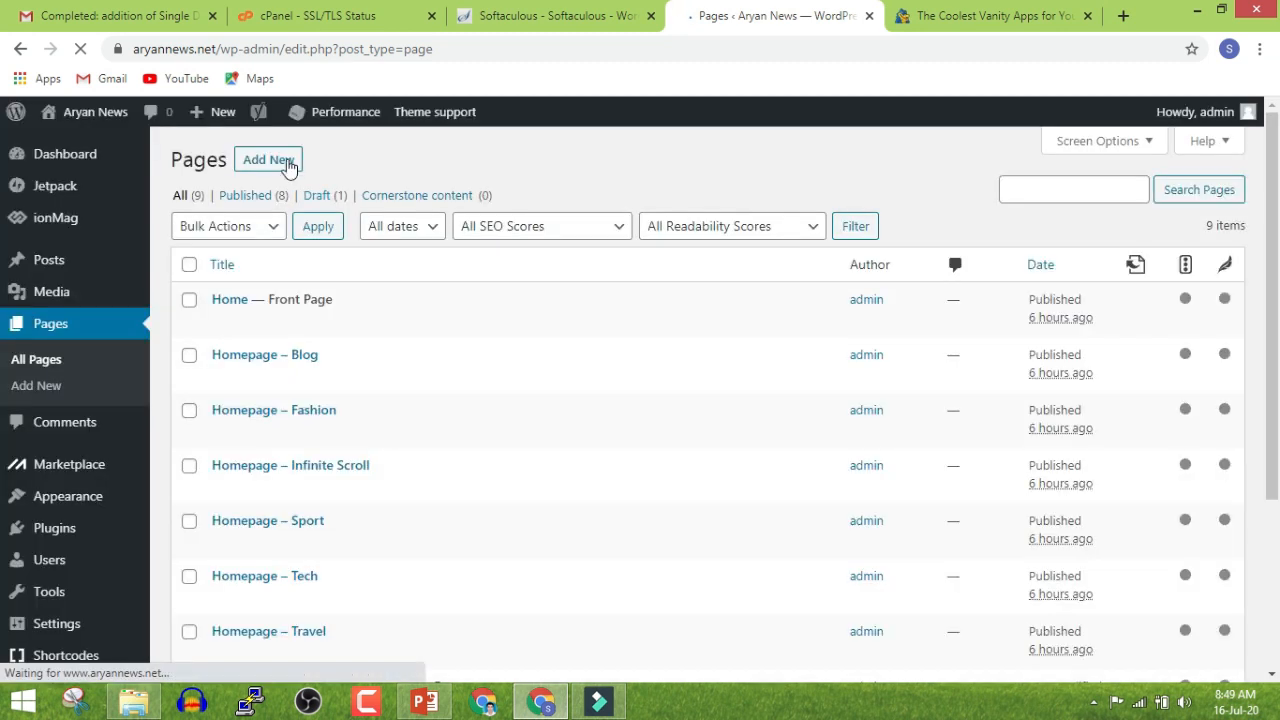
left_click(283, 162)
scroll(290, 170, "down", 3)
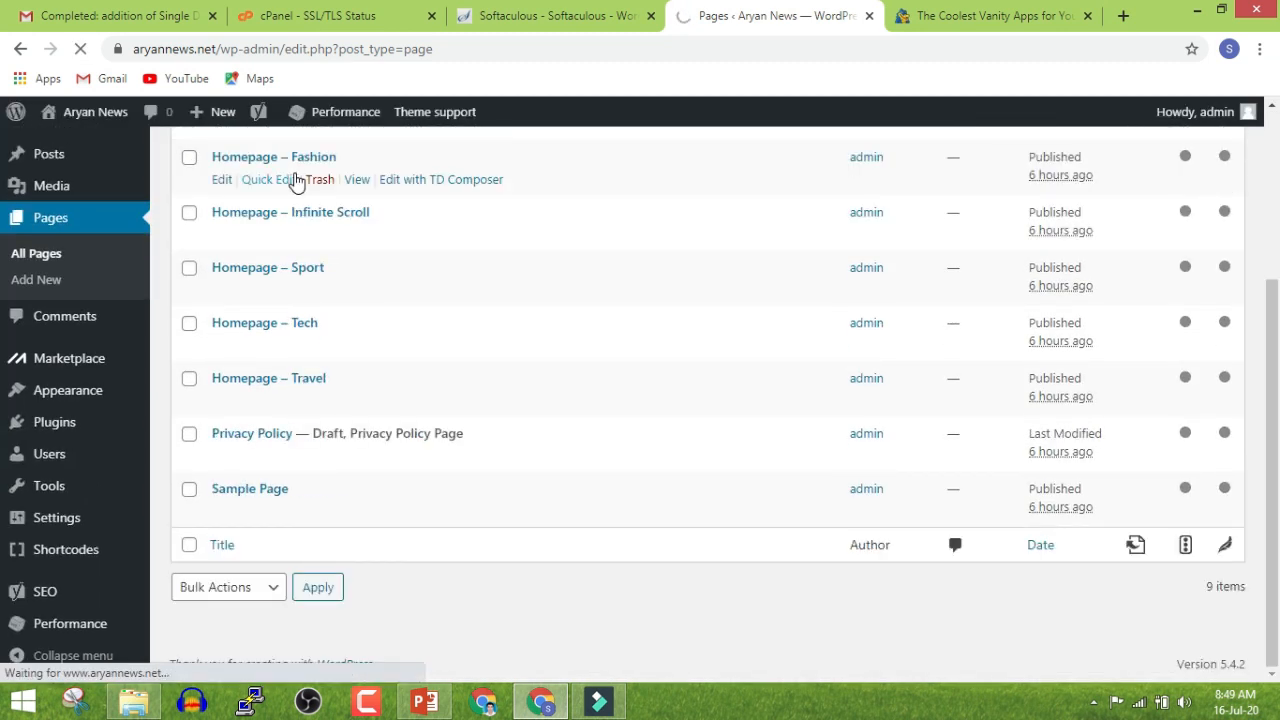
scroll(295, 180, "up", 2)
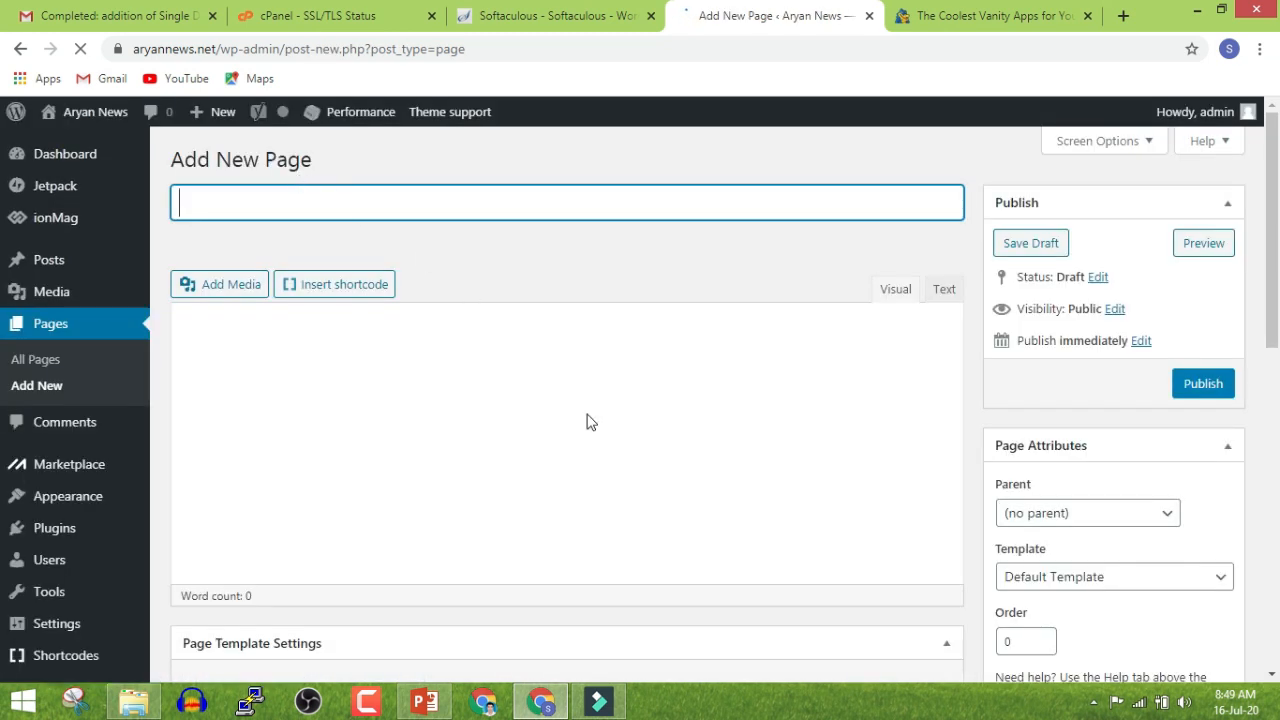
scroll(600, 430, "down", 5)
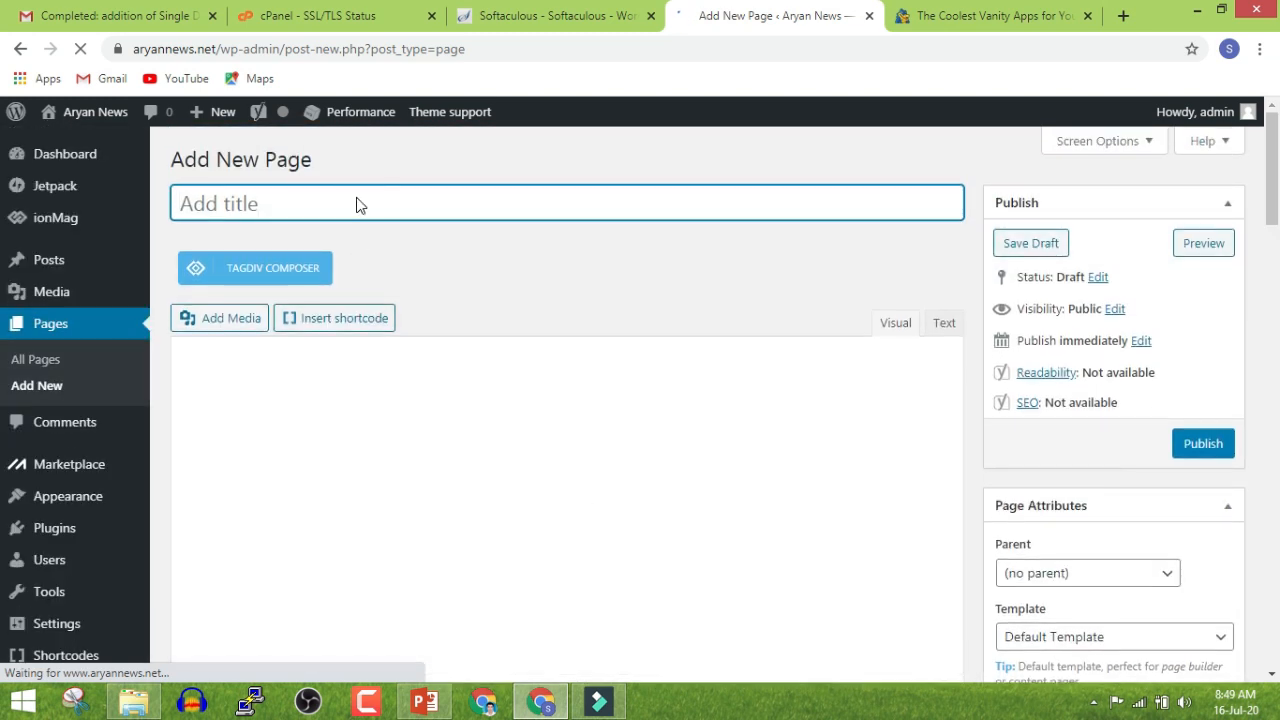
left_click(356, 198)
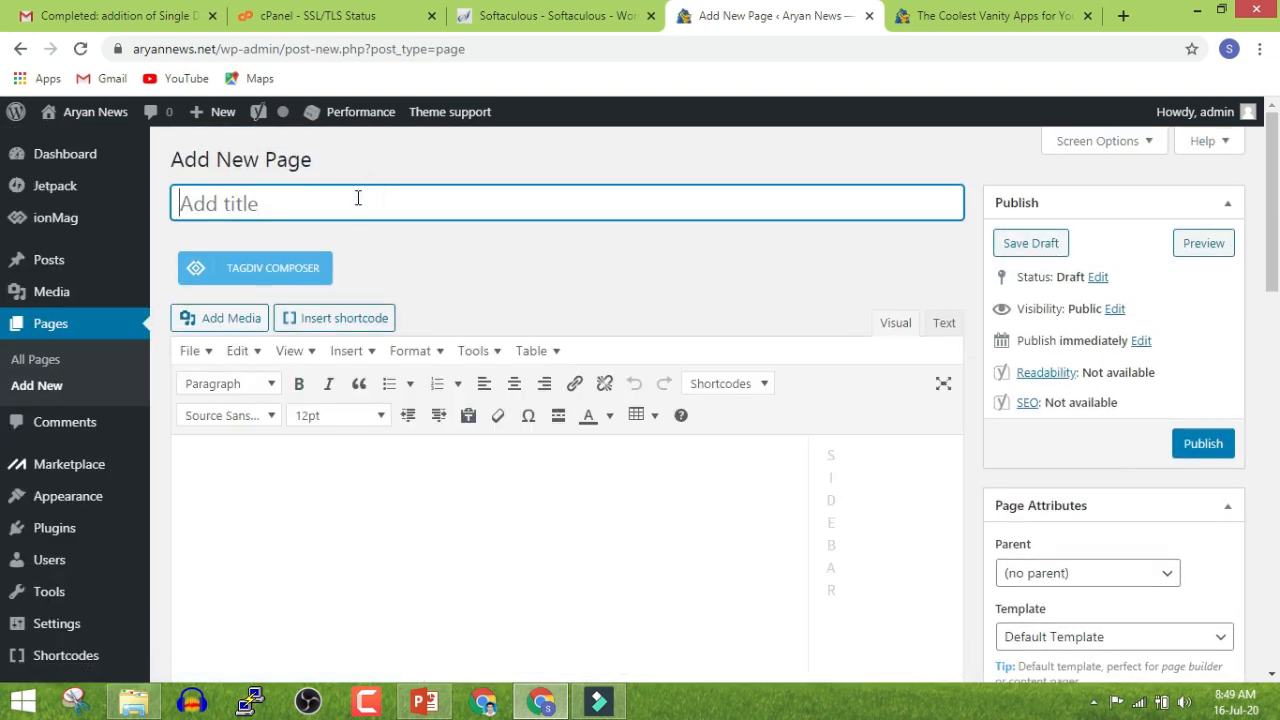
type("About Us")
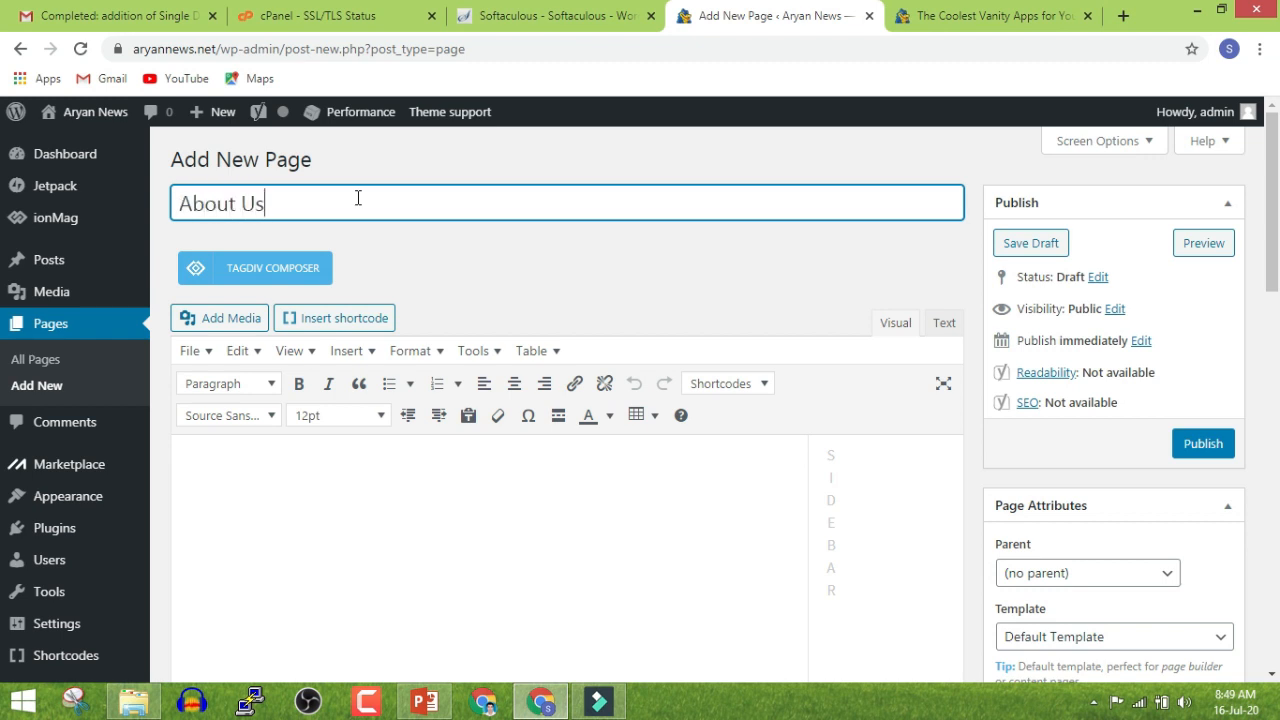
Place the caret in the About Us page body, then bring up the live site
left_click(404, 606)
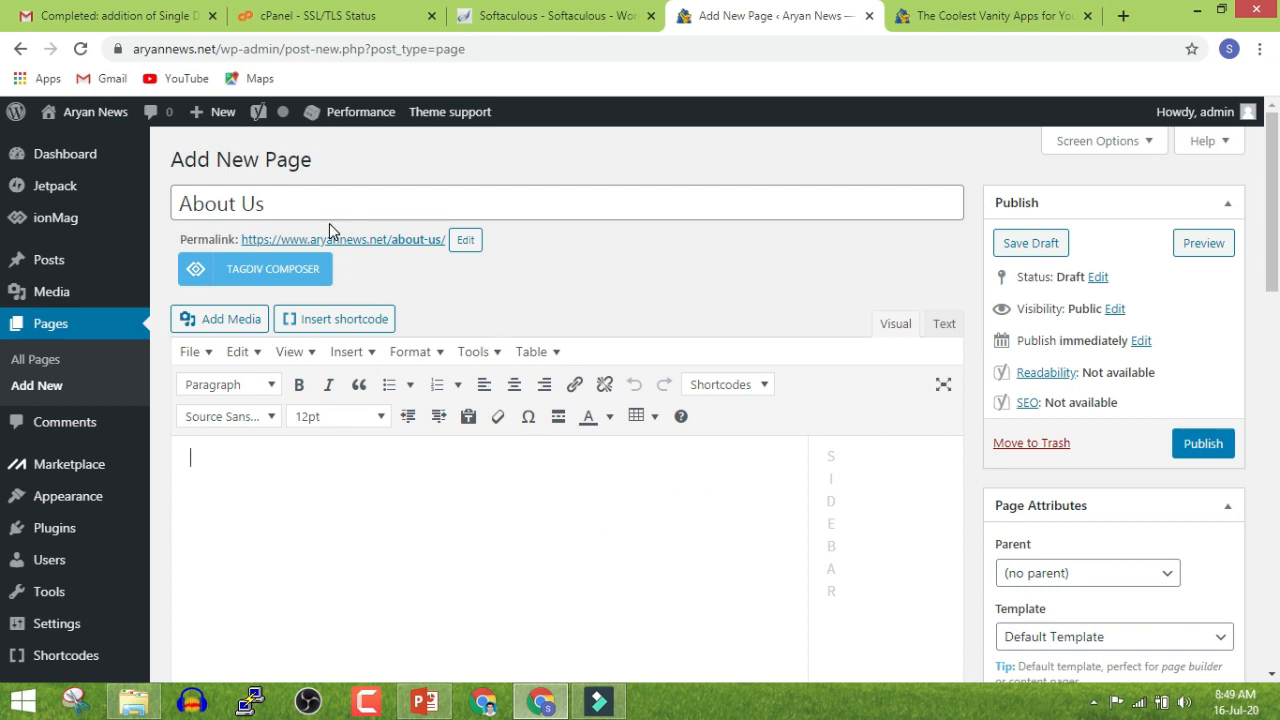
left_click(535, 572)
left_click(348, 509)
left_click(928, 16)
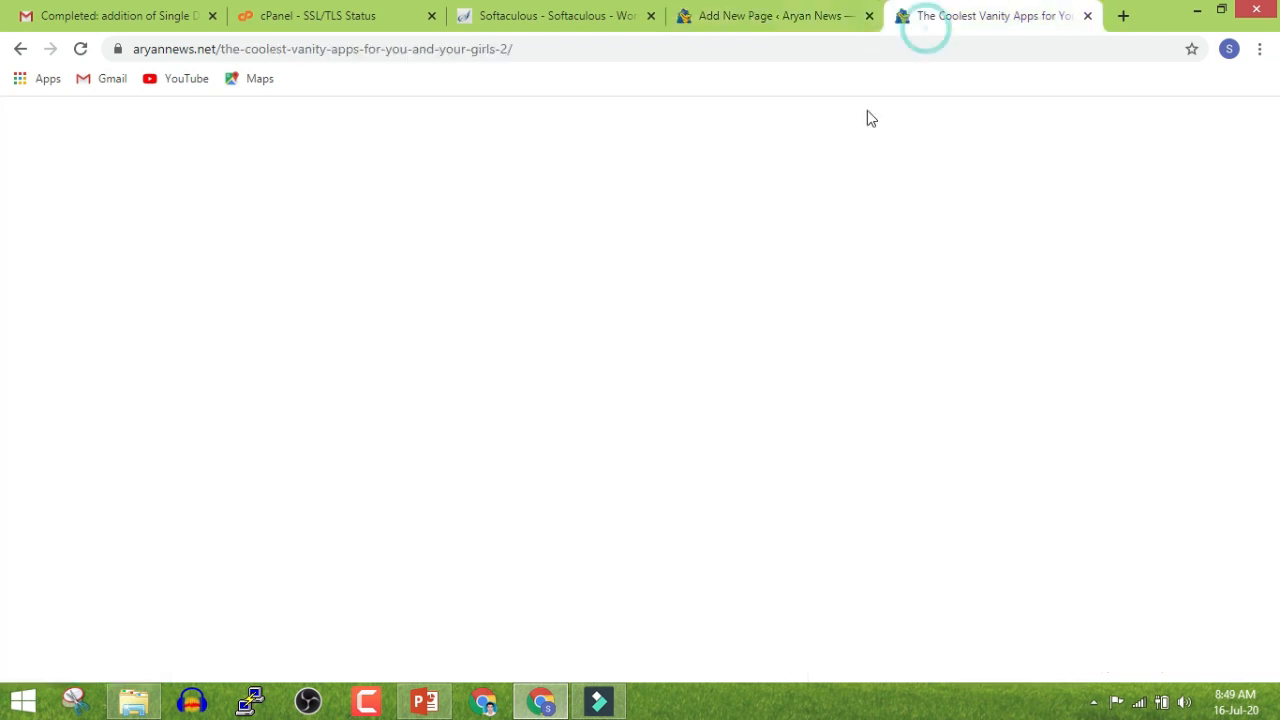